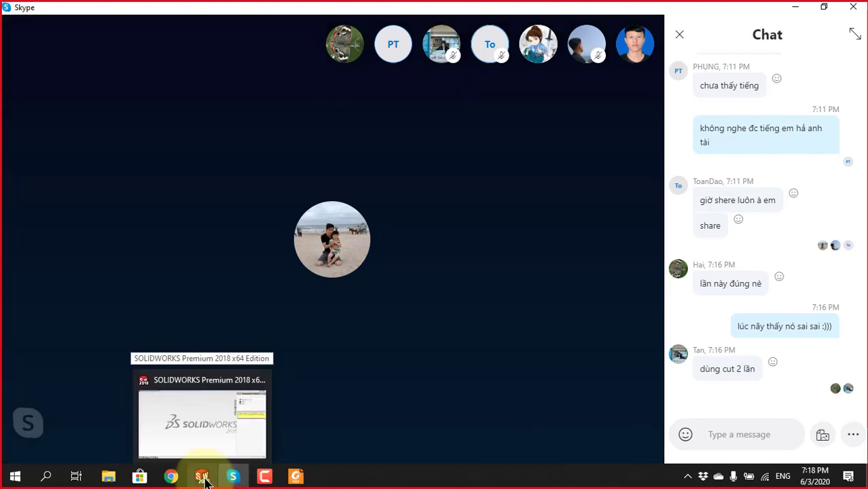
Review the Extruded Boss.pdf drawing in Foxit Reader, then return to SOLIDWORKS 2018
left_click(296, 477)
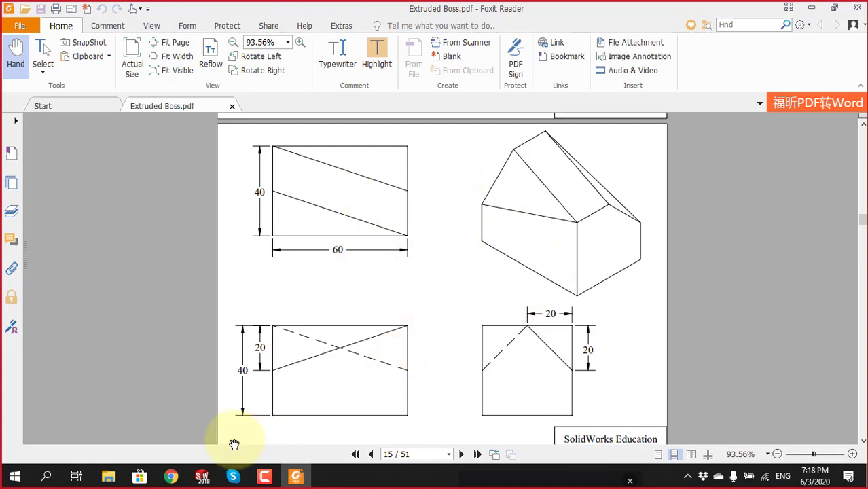
left_click(202, 477)
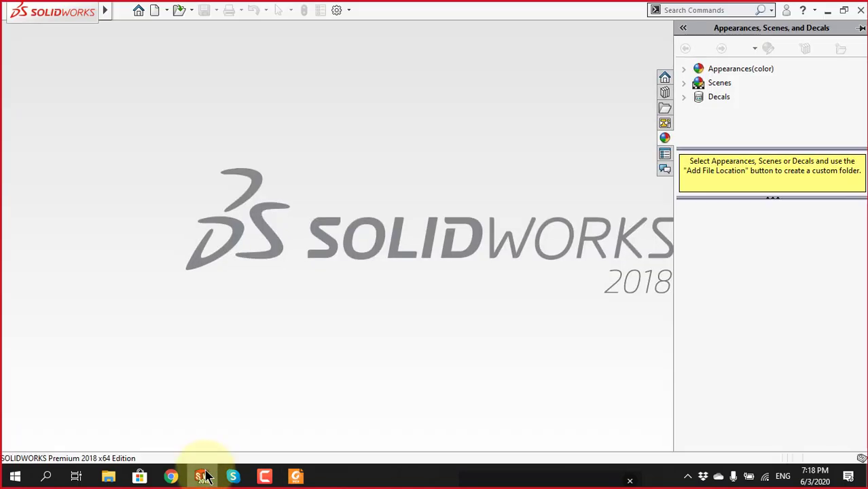
Create a new Part document (Part1) and check it against the Extruded Boss.pdf drawing
left_click(155, 10)
left_click(511, 386)
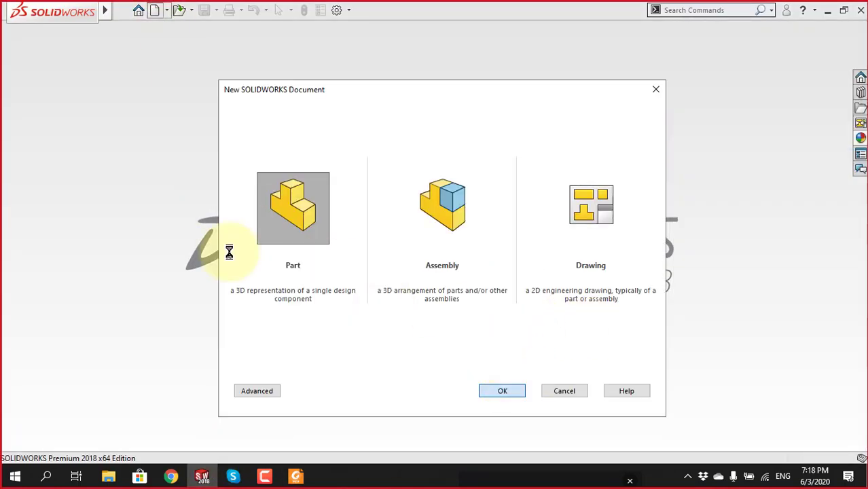
mouse_move(295, 477)
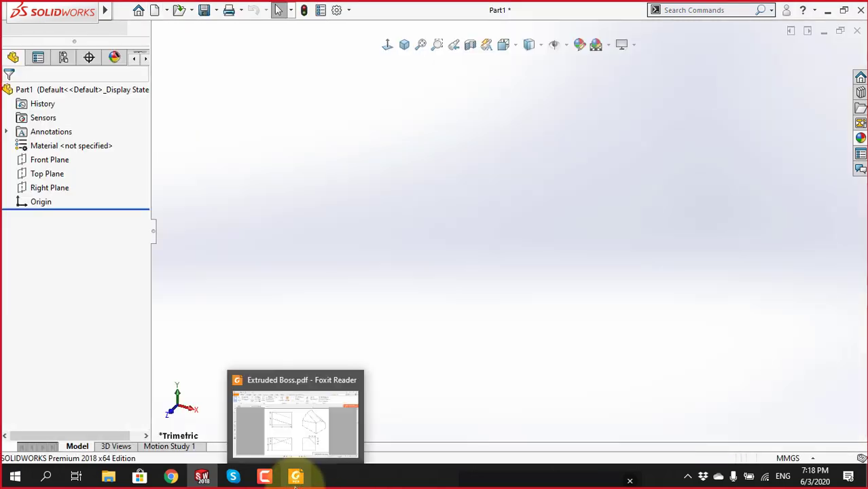
left_click(297, 478)
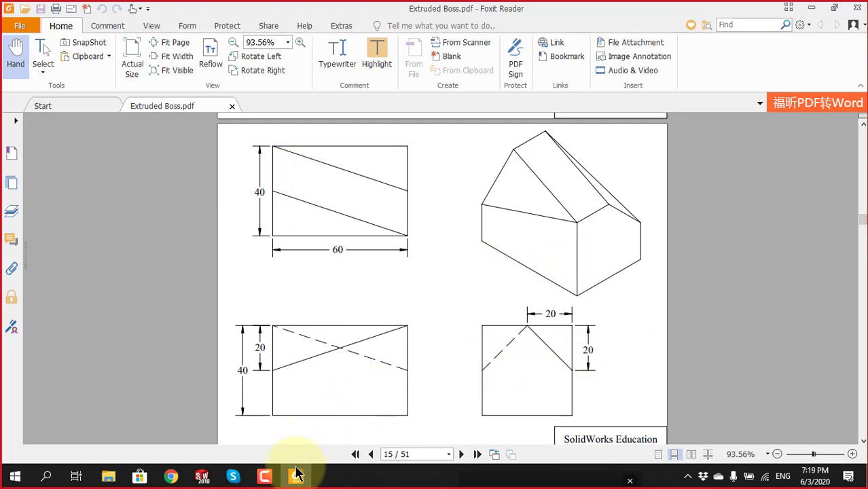
Start a sketch on the Top Plane and draw a center rectangle centred on the origin
left_click(202, 476)
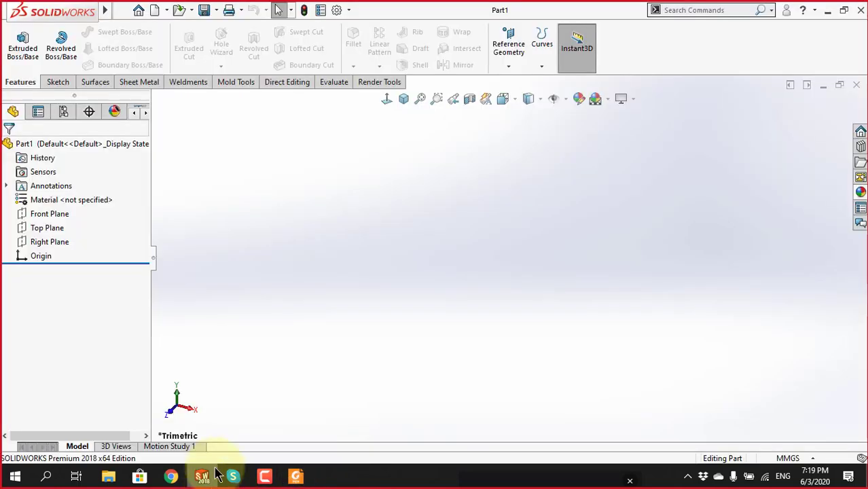
left_click(58, 230)
left_click(62, 204)
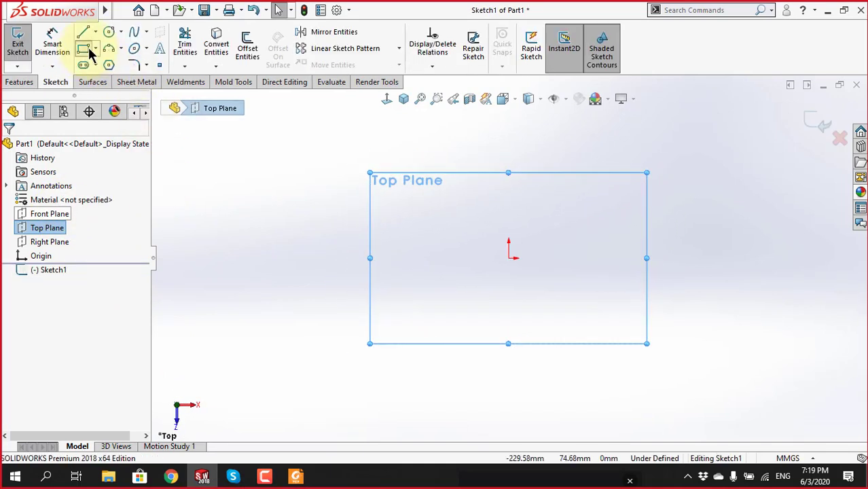
left_click(84, 48)
left_click(57, 196)
left_click(509, 258)
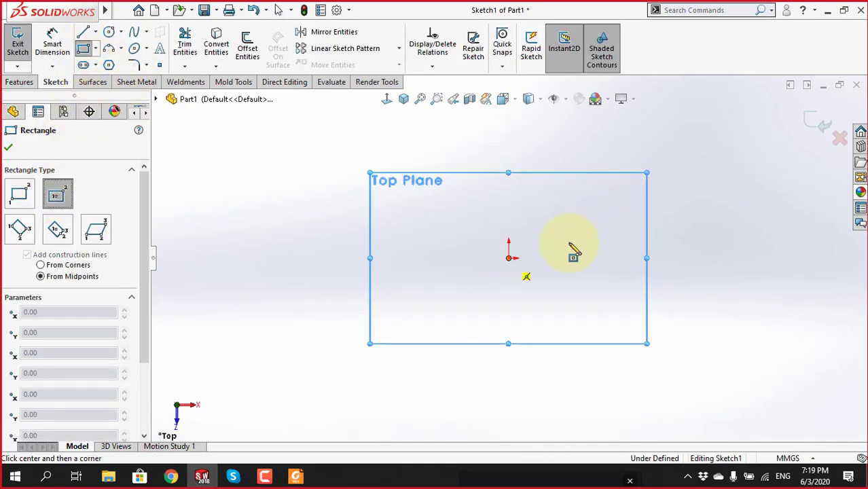
left_click(532, 251)
key("Escape")
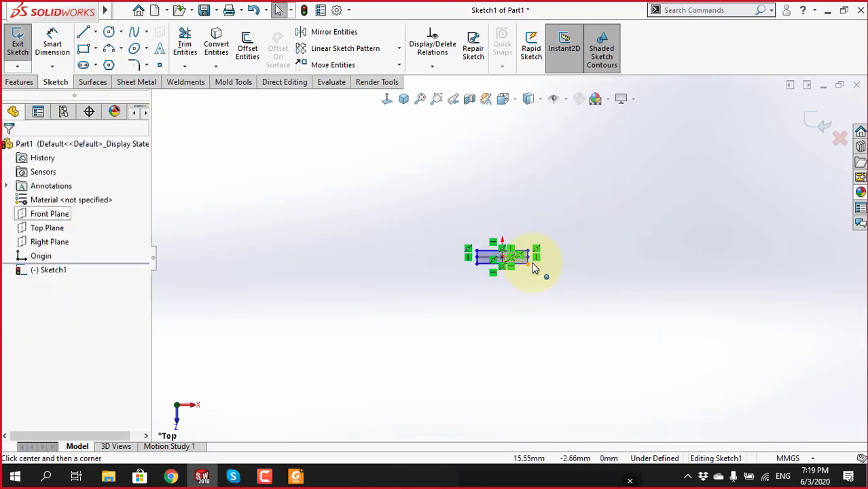
left_click_drag(532, 262, 470, 277)
Dimension the rectangle's right edge to a height of 40
scroll(470, 276, "down", 3)
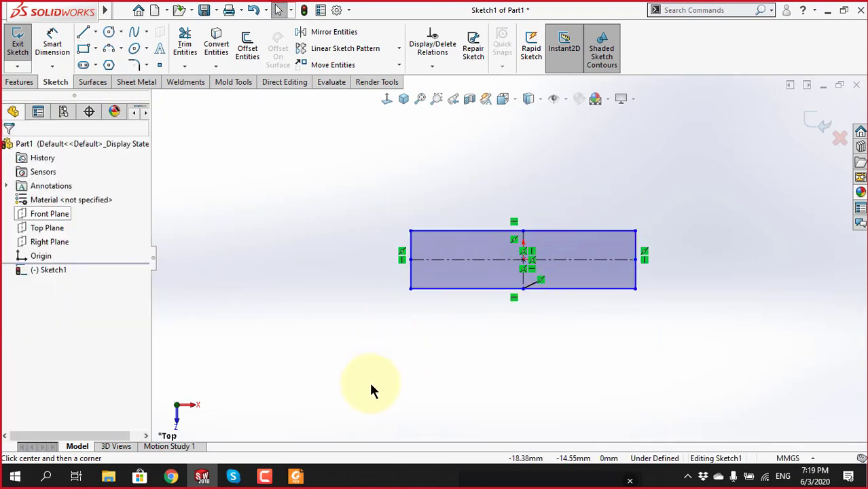
right_click_drag(357, 346, 356, 313)
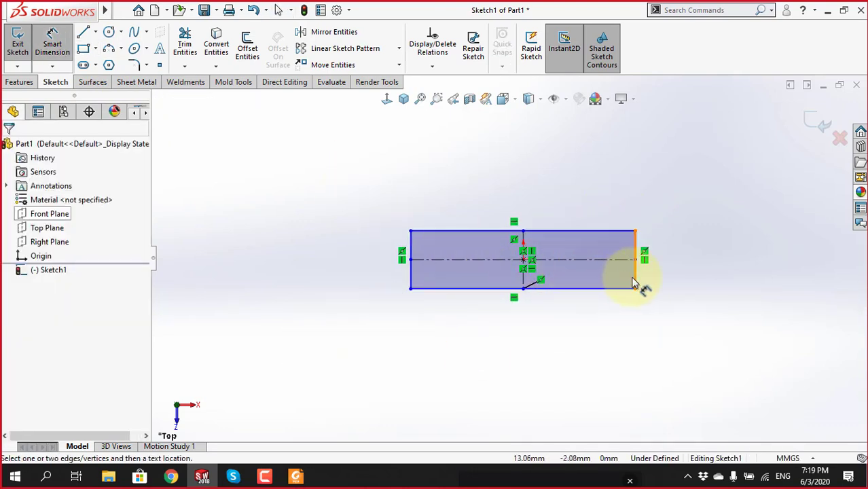
key("alt+Tab")
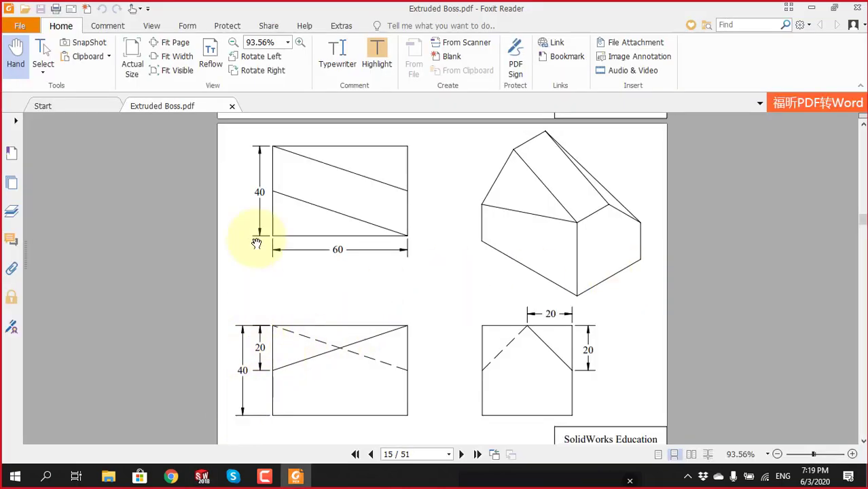
key("alt+Tab")
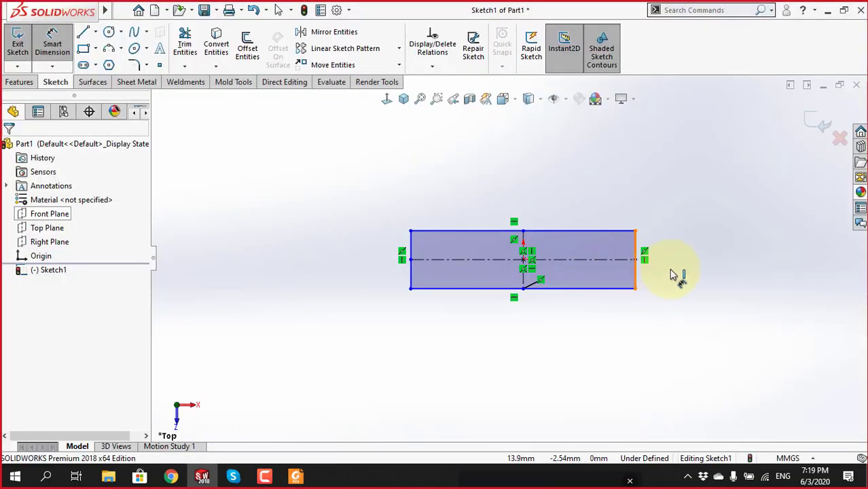
left_click(673, 278)
left_click(685, 270)
key("Return")
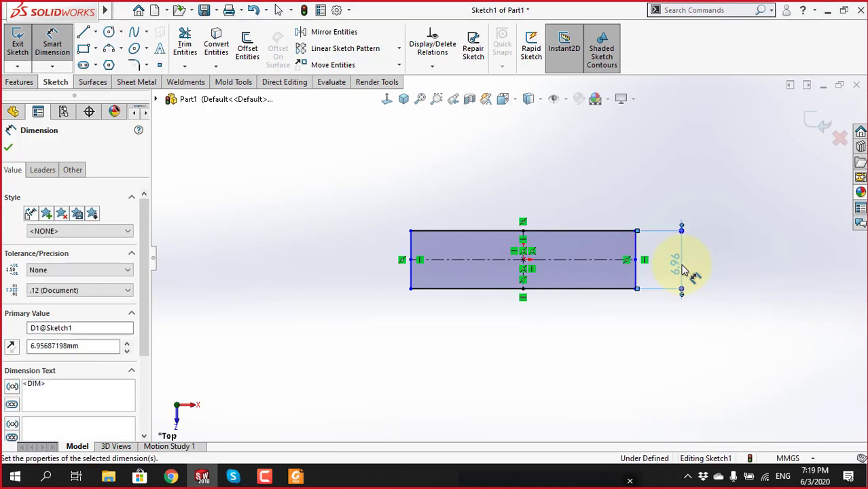
left_click(741, 292)
double_click(676, 267)
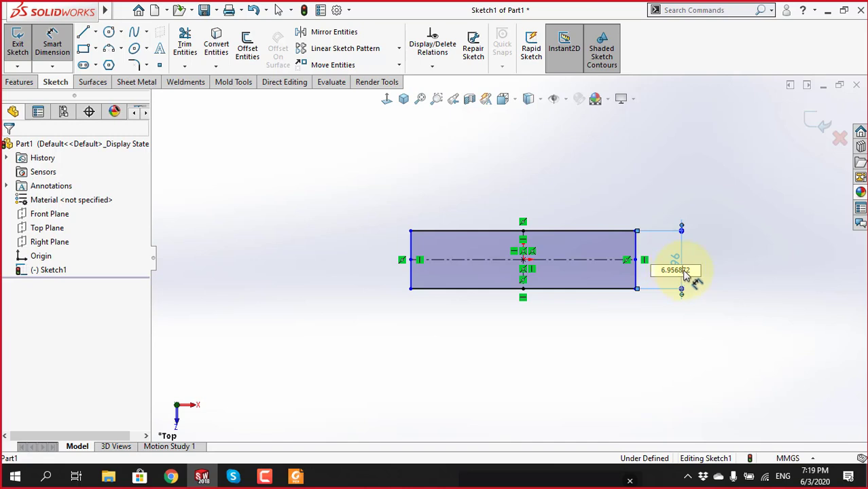
key("Return")
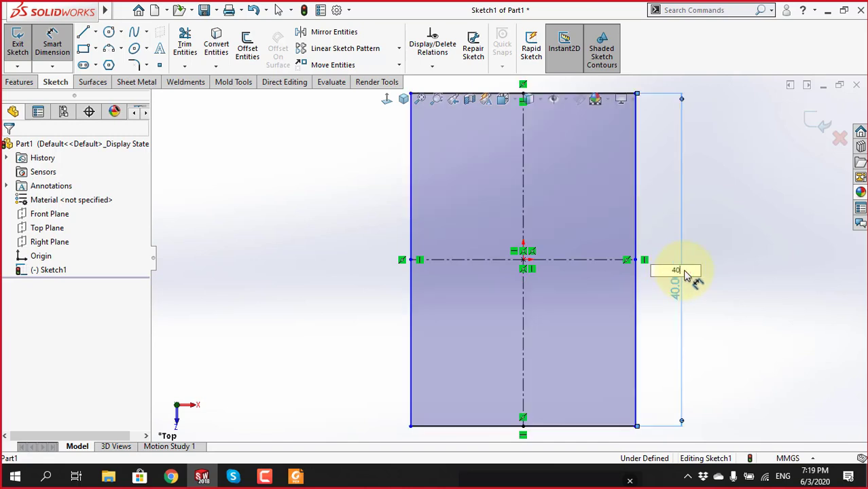
Dimension the rectangle's bottom edge to a width of 60, fully defining it
key("f")
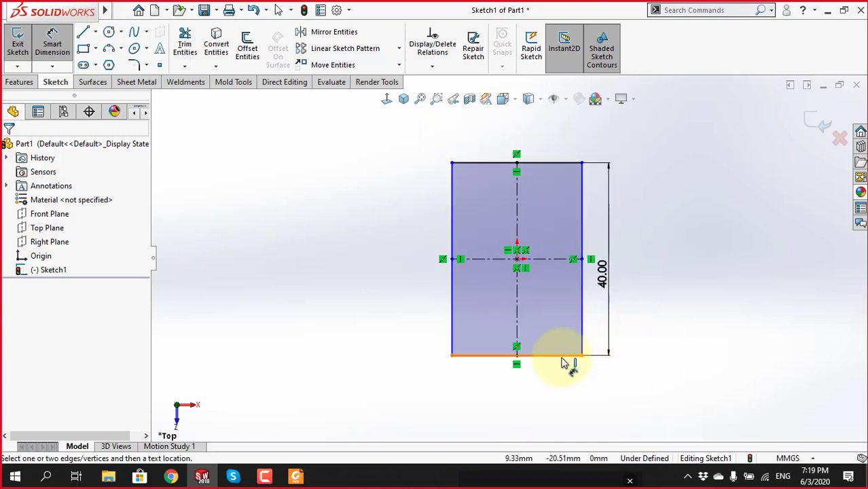
left_click(561, 355)
left_click(518, 394)
type("4")
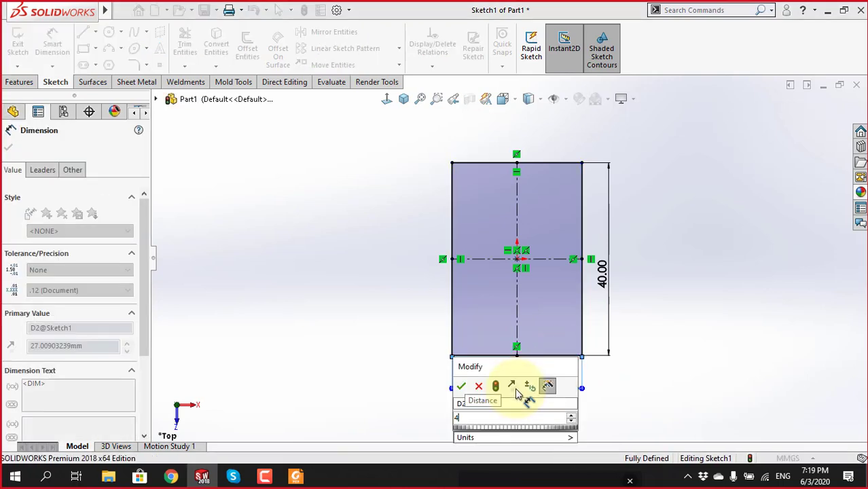
type("60")
key("Return")
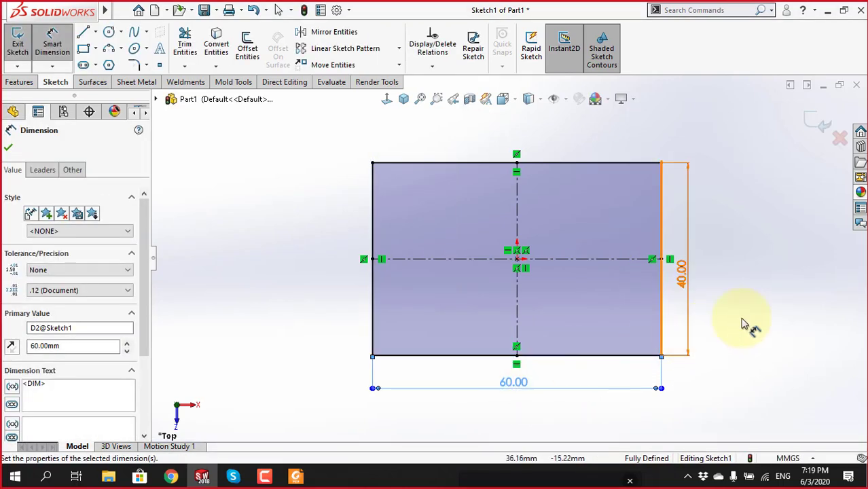
left_click(744, 313)
key("f")
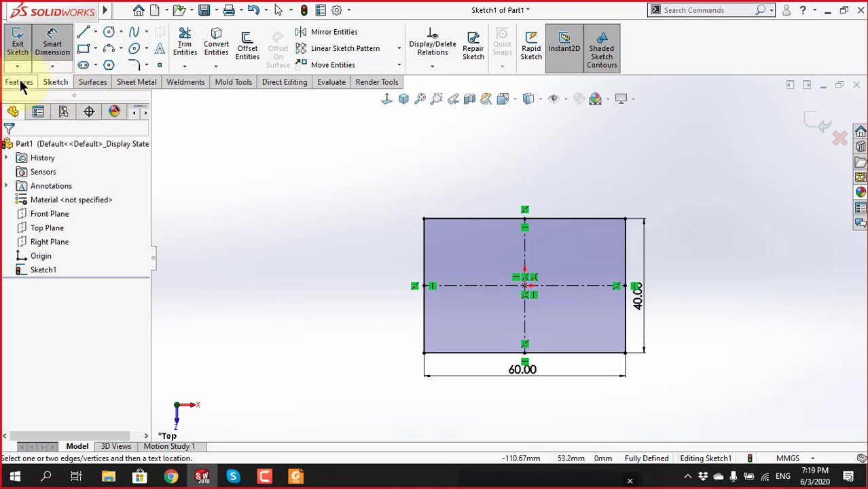
left_click(20, 82)
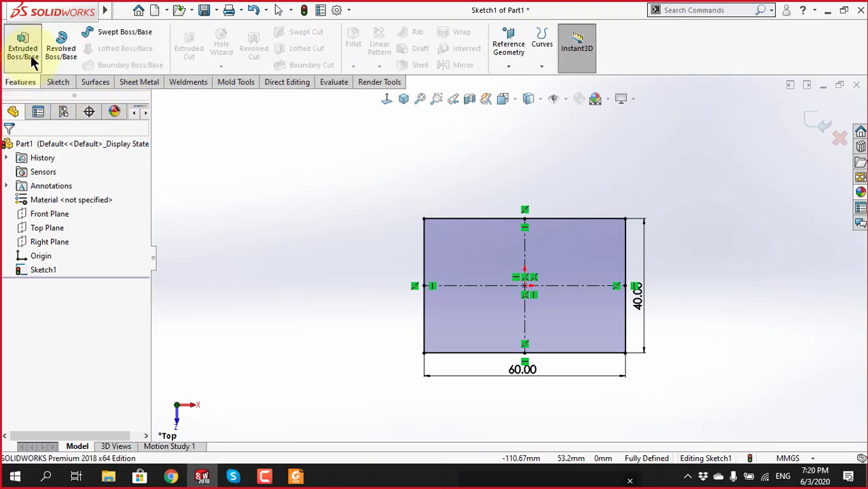
Extrude the 60 x 40 rectangle as a Blind boss 40 mm deep into Boss-Extrude1
left_click(27, 48)
key("alt+Tab")
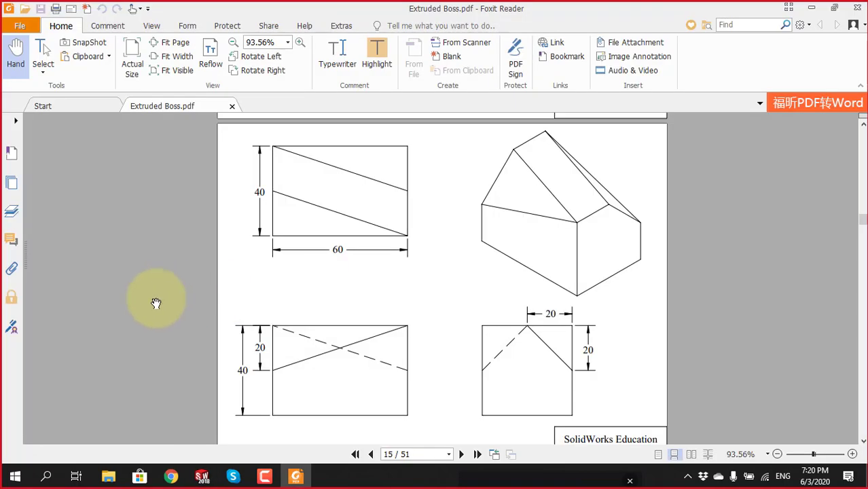
key("alt+Tab")
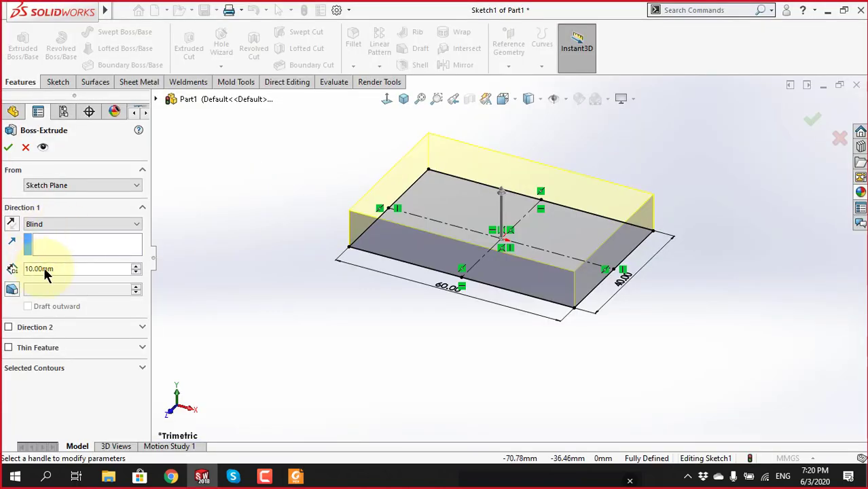
left_click(136, 268)
left_click(136, 268)
left_click(136, 268)
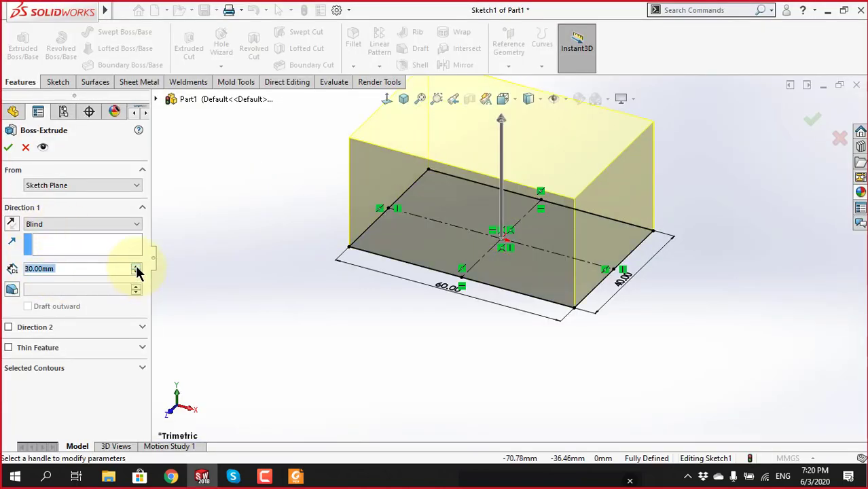
left_click(8, 146)
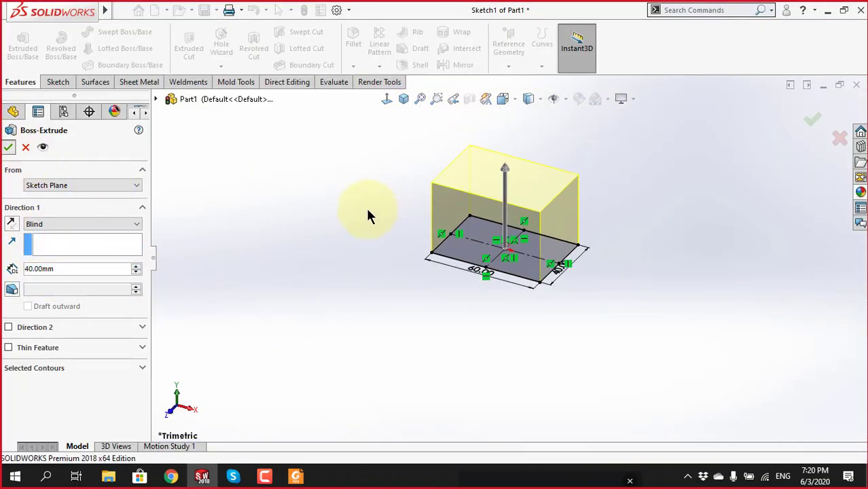
middle_click_drag(604, 223, 526, 302)
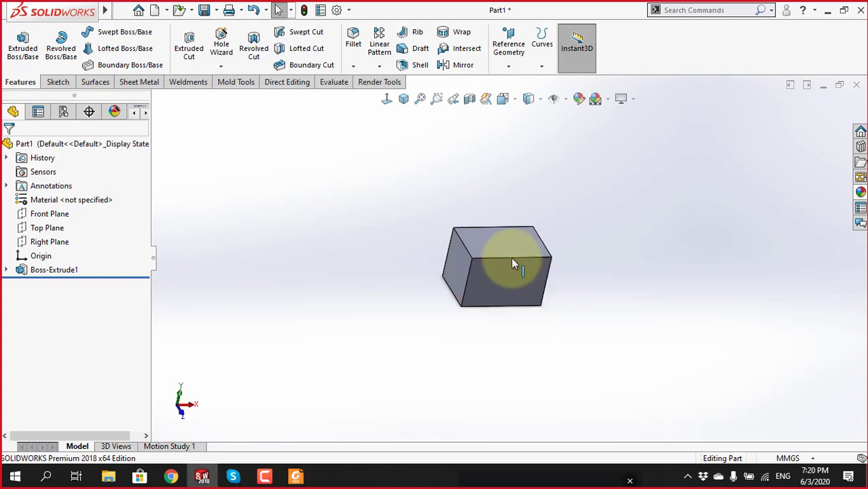
mouse_move(514, 266)
middle_mouse_down()
mouse_move(594, 264)
mouse_move(583, 307)
middle_mouse_up()
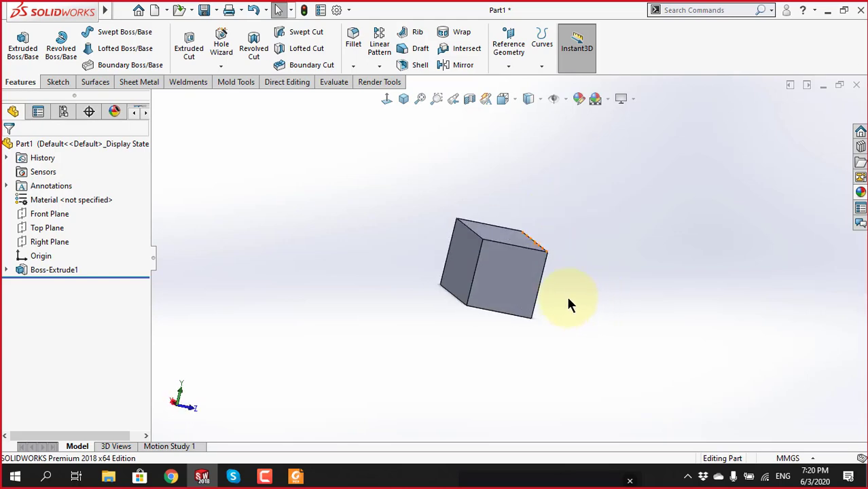
key("alt+Tab")
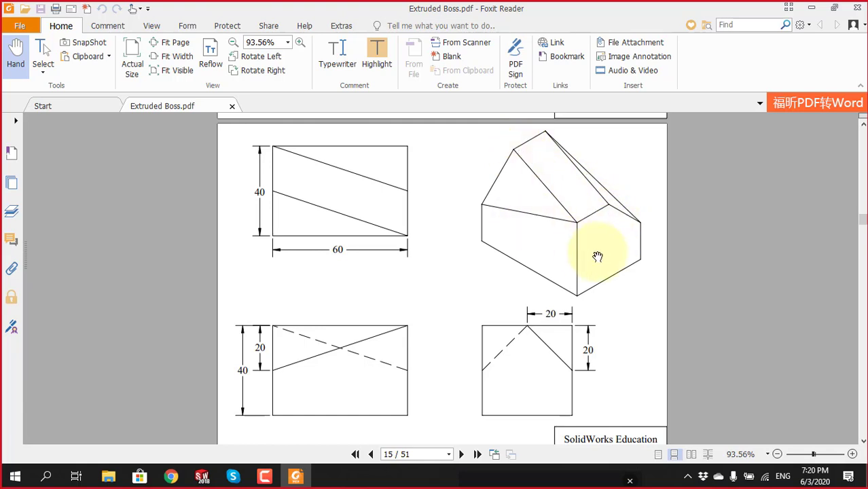
Start a new sketch on the block's end face, viewed Normal To
key("alt+Tab")
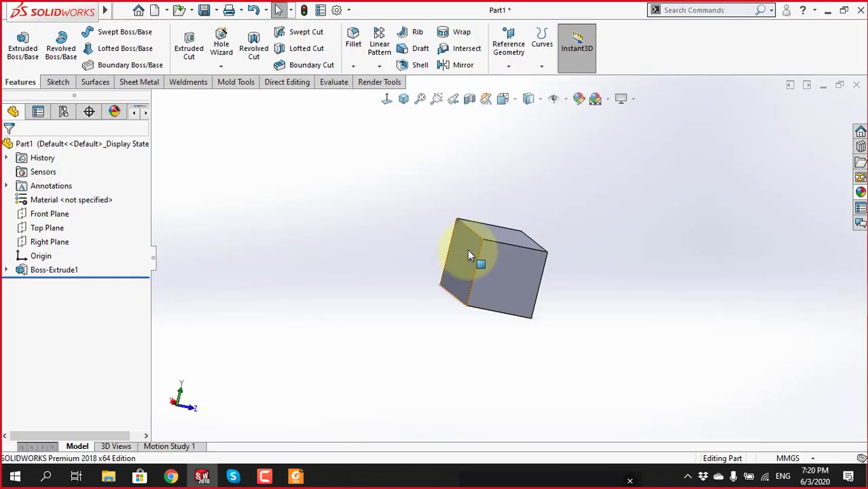
left_click(551, 302)
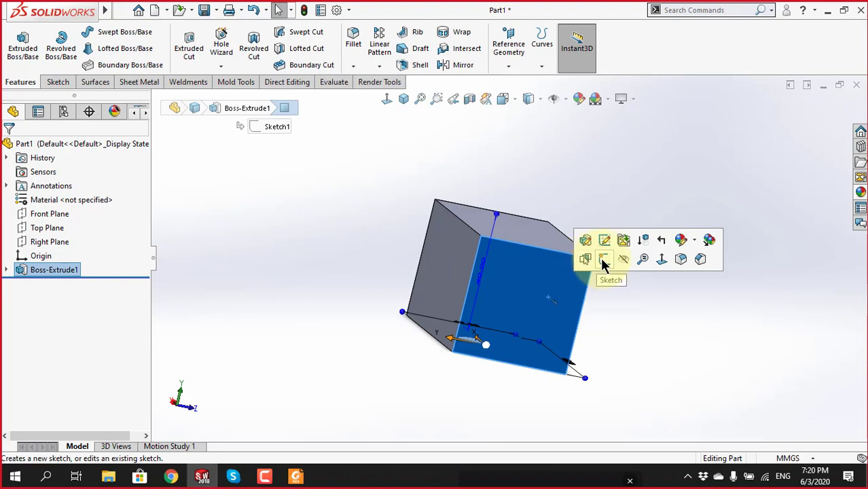
left_click(603, 259)
left_click(84, 33)
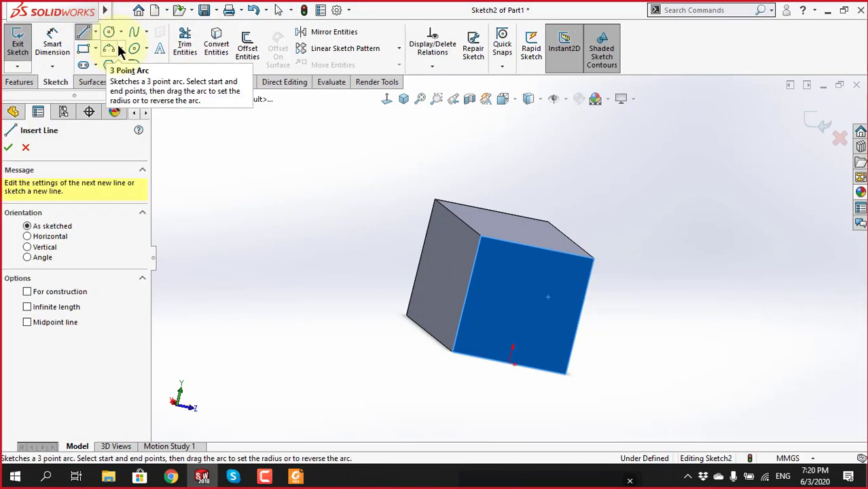
key("ctrl+8")
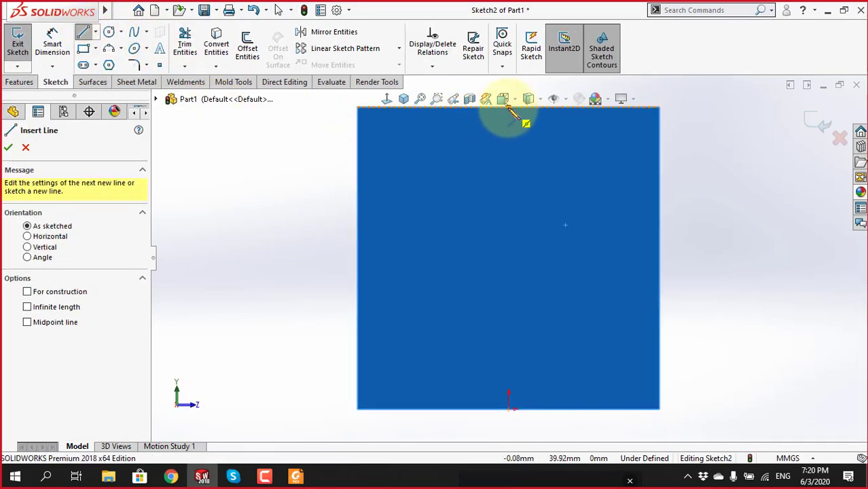
Draw diagonal, vertical and horizontal lines closing a triangle at the face's top-right corner
left_click(510, 108)
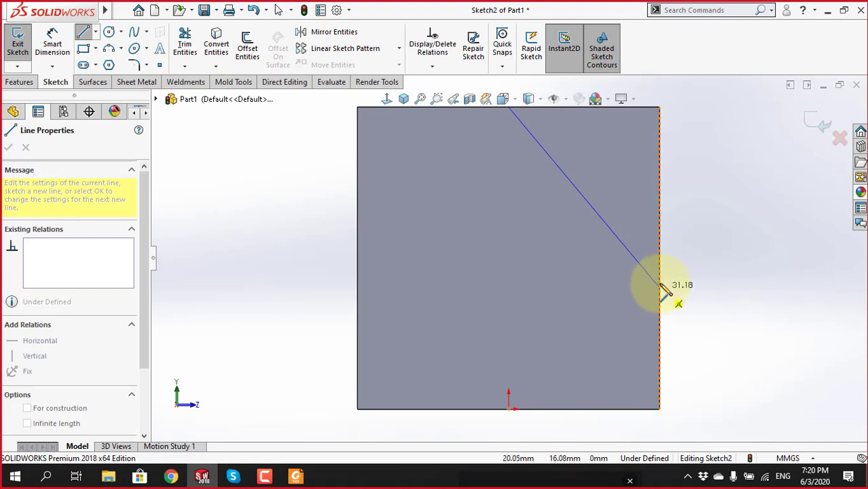
left_click(660, 258)
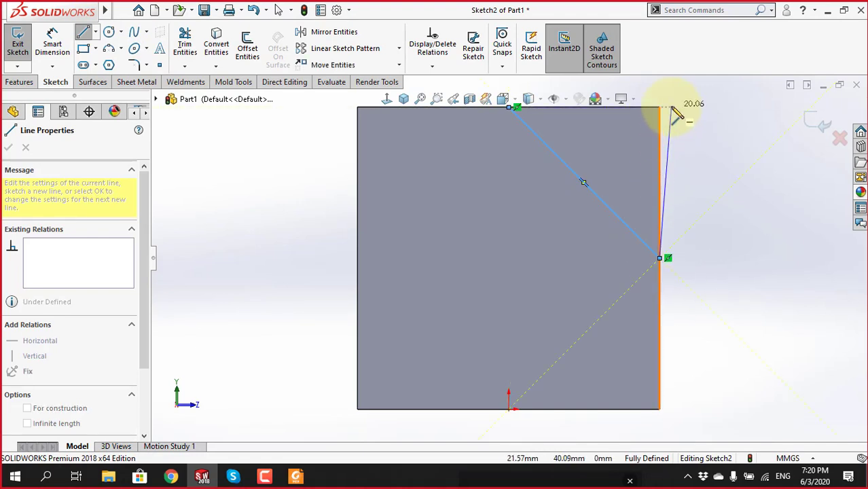
left_click(660, 107)
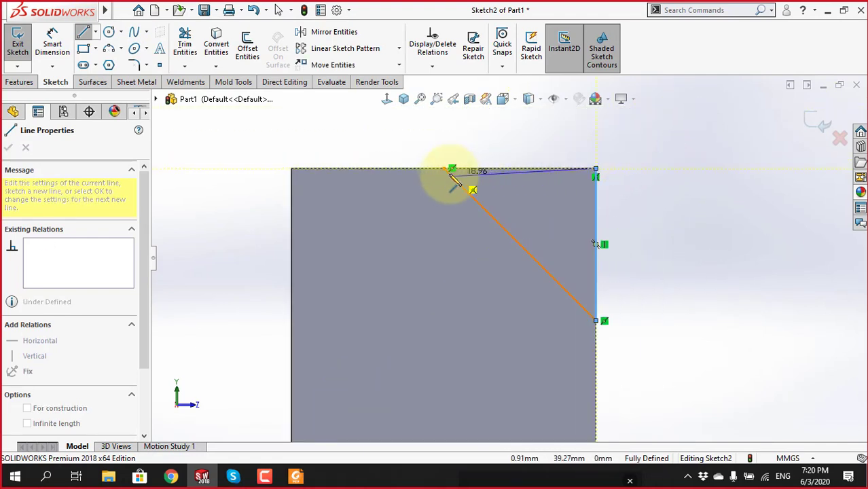
left_click(447, 168)
key("Escape")
scroll(614, 281, "up", 4)
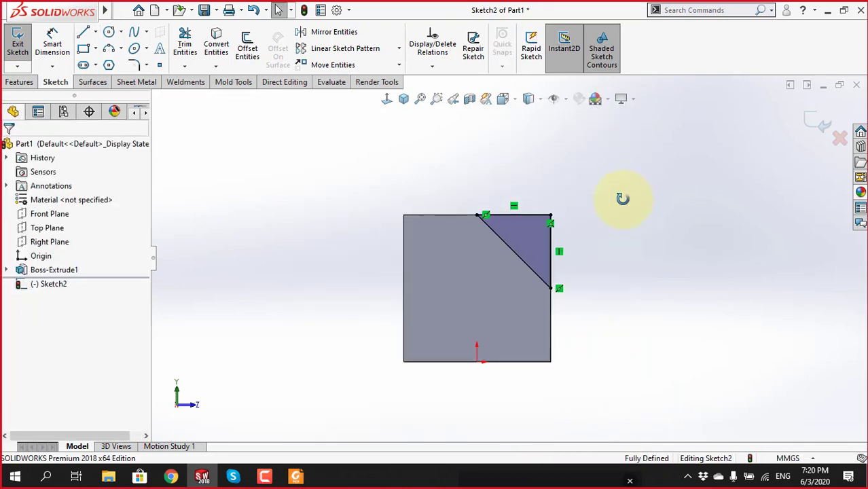
middle_click_drag(623, 198, 571, 224)
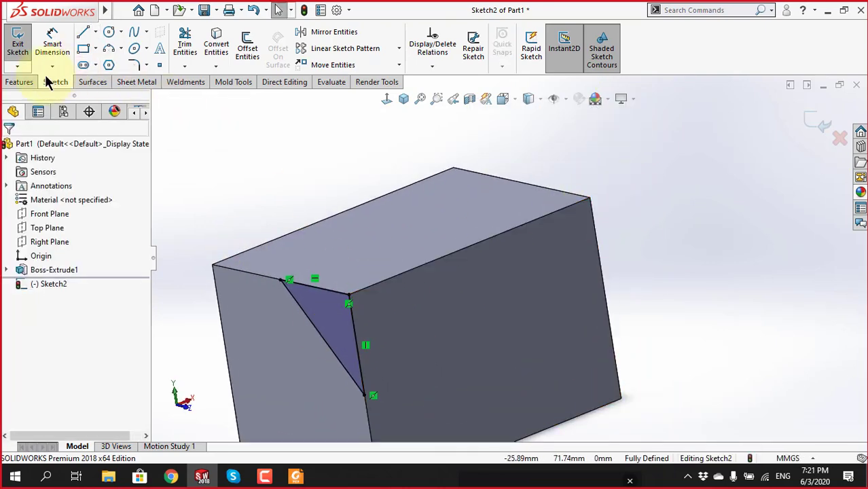
left_click(19, 82)
Preview an Extruded Cut from the triangle sketch, stretching its depth to 73 mm
left_click(189, 49)
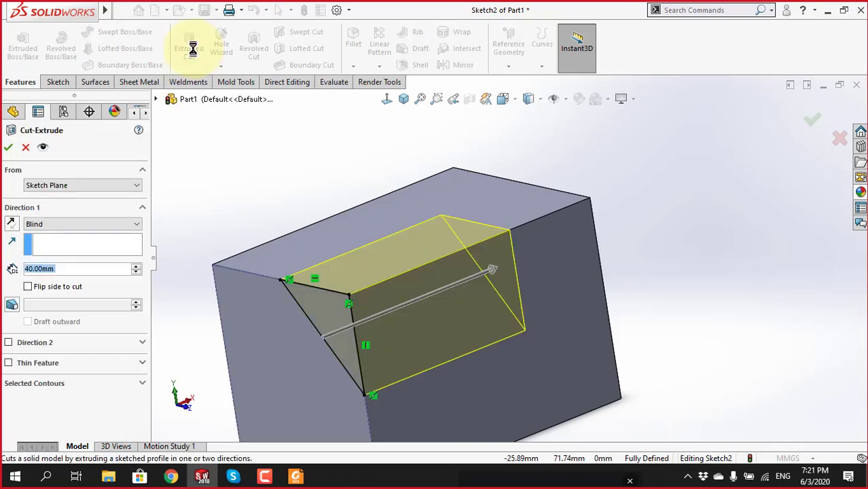
middle_click_drag(500, 248, 544, 328)
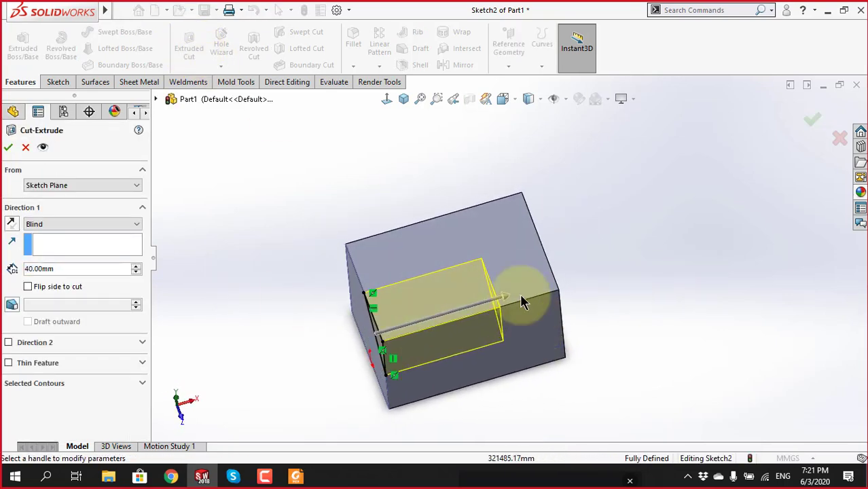
left_click_drag(506, 297, 601, 268)
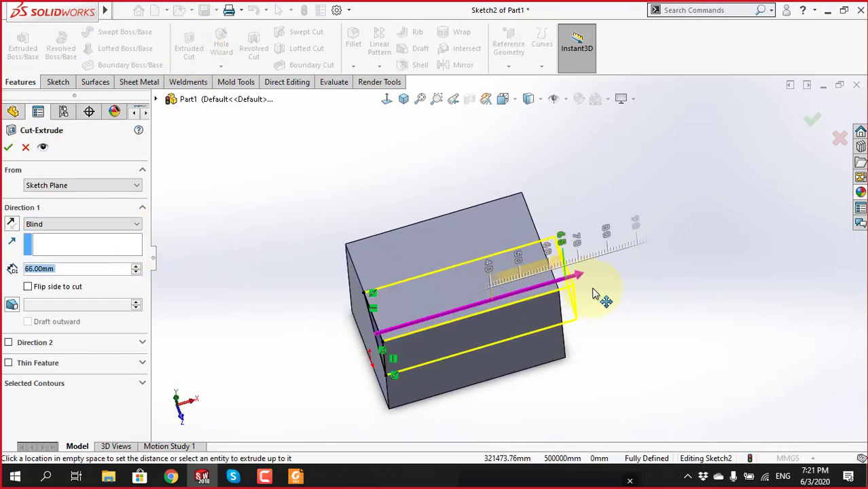
middle_click_drag(700, 337, 571, 312)
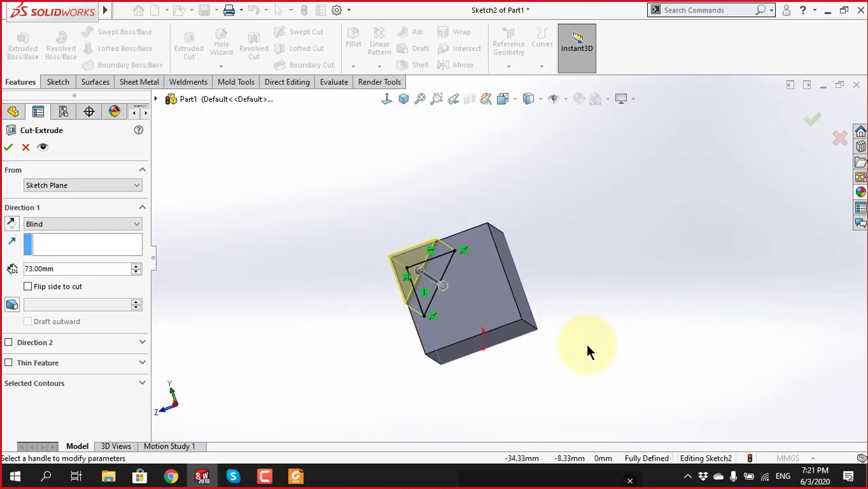
mouse_move(522, 284)
middle_mouse_down()
mouse_move(578, 304)
mouse_move(507, 275)
middle_mouse_up()
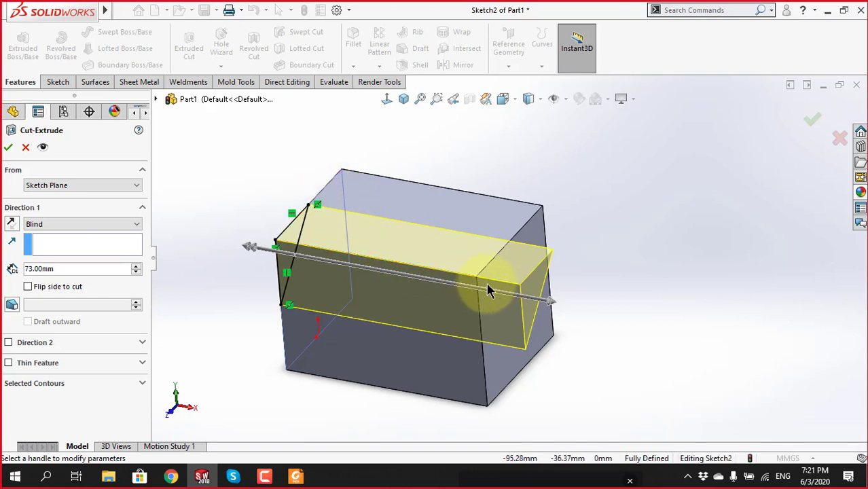
Cancel the cut, exit Sketch2 and select the block's top face
left_click(25, 149)
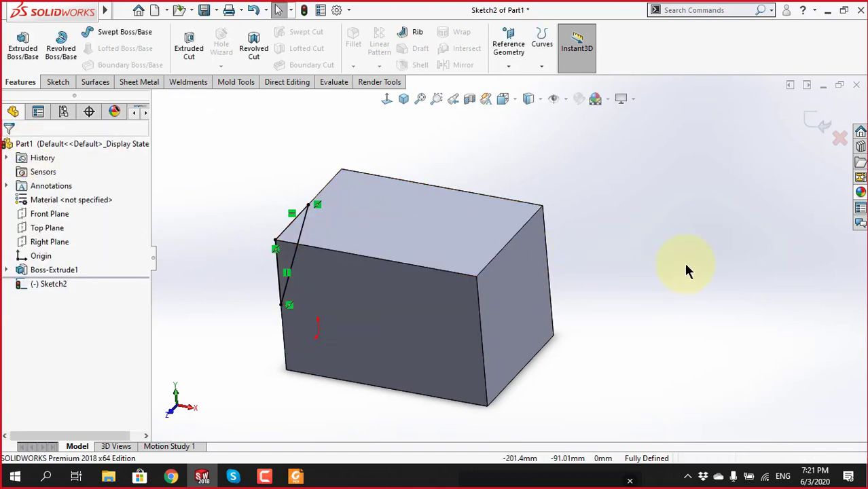
left_click(810, 125)
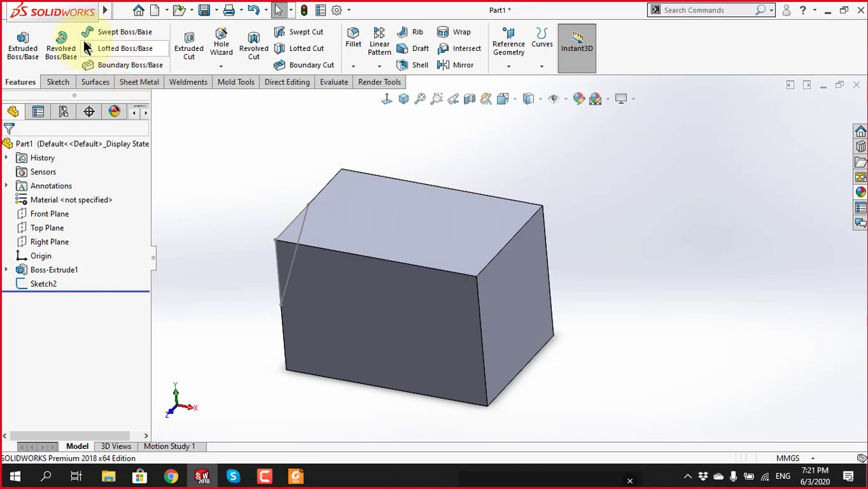
left_click(375, 225)
In new Sketch3, draw one diagonal line from the top-face corner to the front edge, then exit
left_click(425, 198)
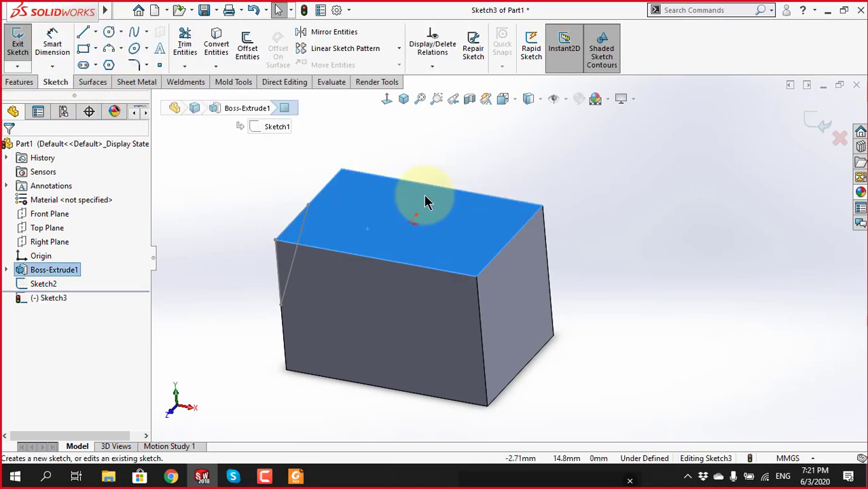
left_click(83, 32)
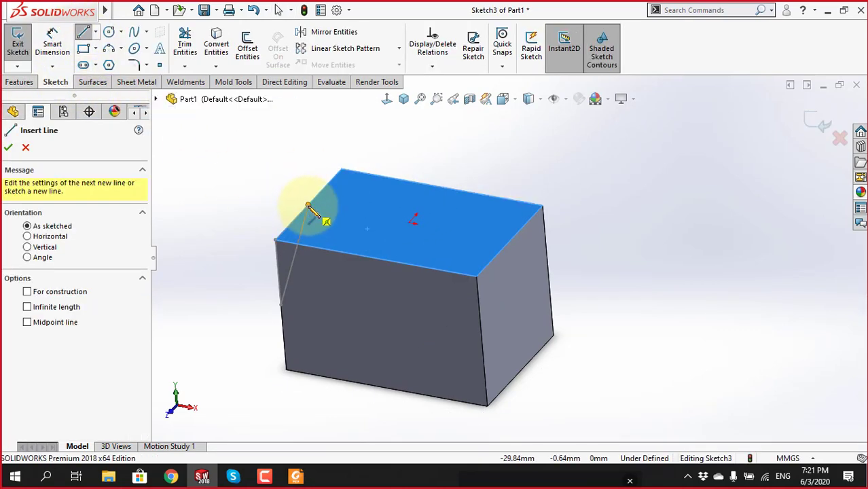
left_click(309, 205)
left_click(477, 278)
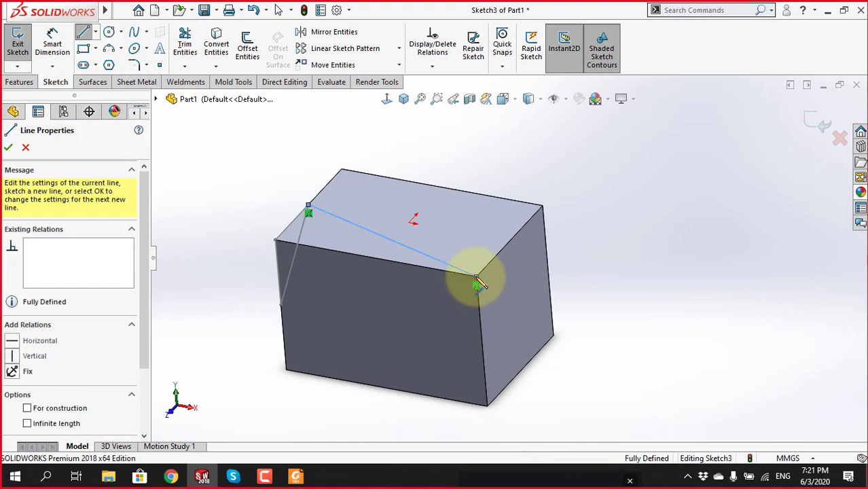
key("Escape")
key("z")
middle_click_drag(495, 217, 475, 300)
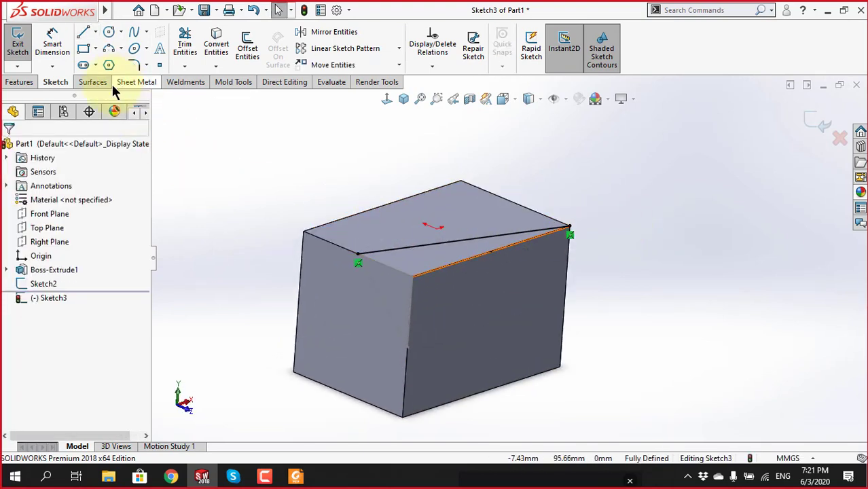
left_click(808, 128)
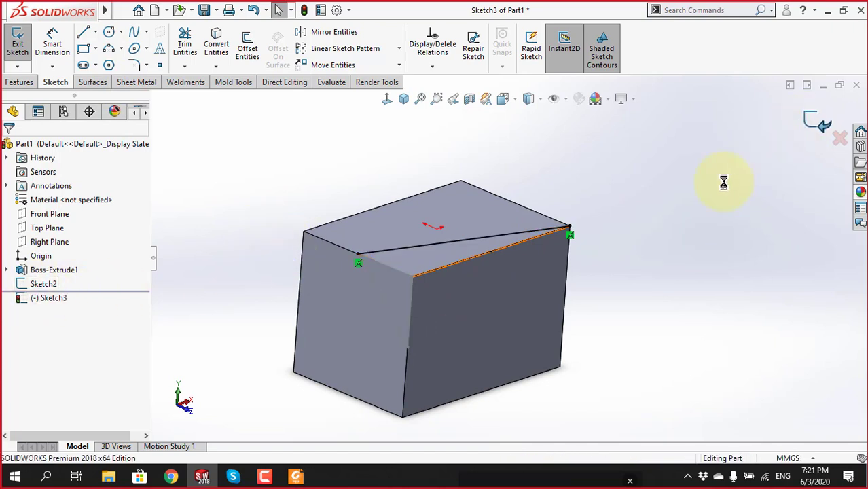
left_click(27, 286)
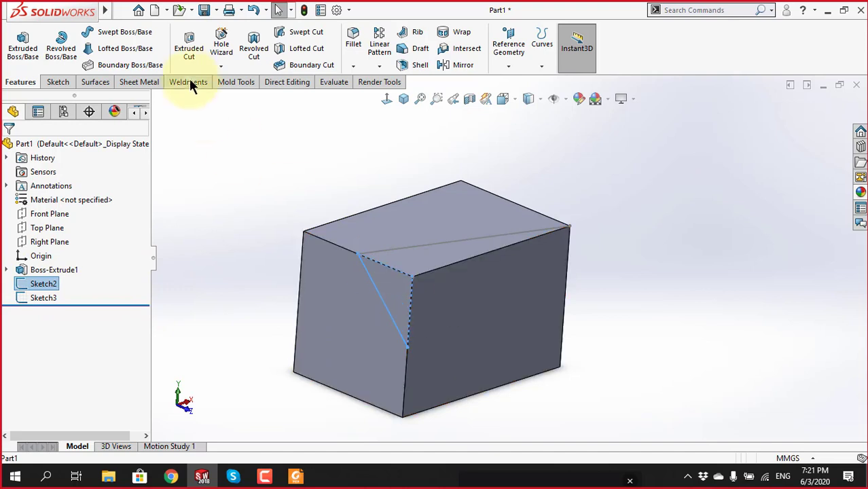
Cut Sketch2 Through All along the Line1@Sketch3 direction, creating Cut-Extrude1
left_click(191, 54)
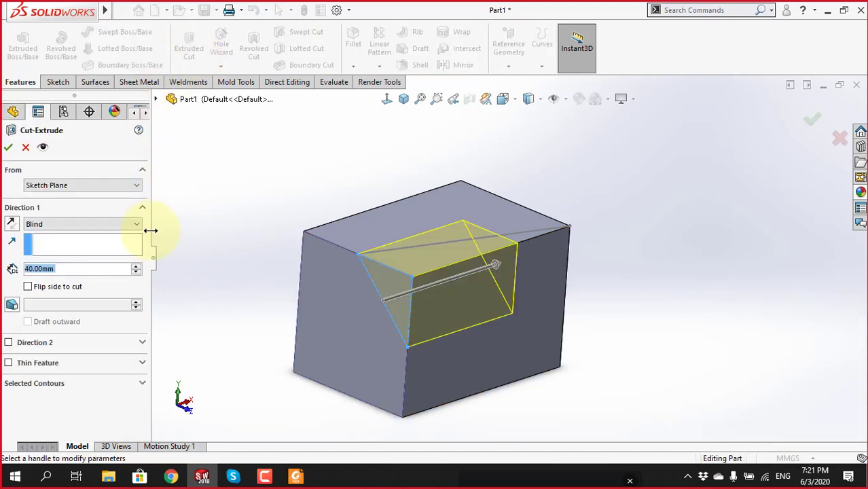
left_click(73, 247)
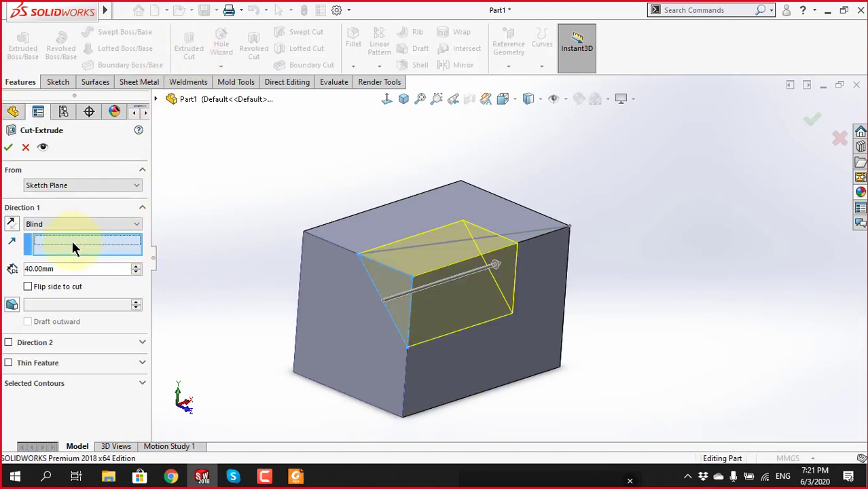
left_click(529, 232)
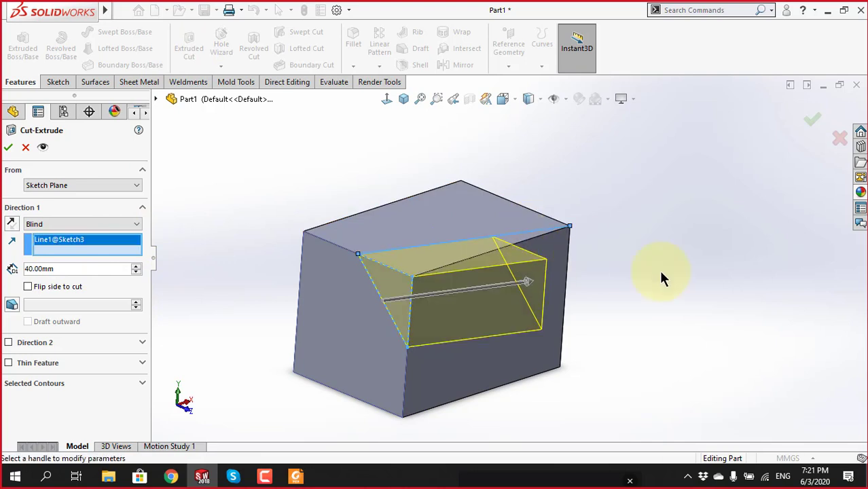
mouse_move(661, 277)
middle_mouse_down()
mouse_move(608, 329)
mouse_move(641, 337)
middle_mouse_up()
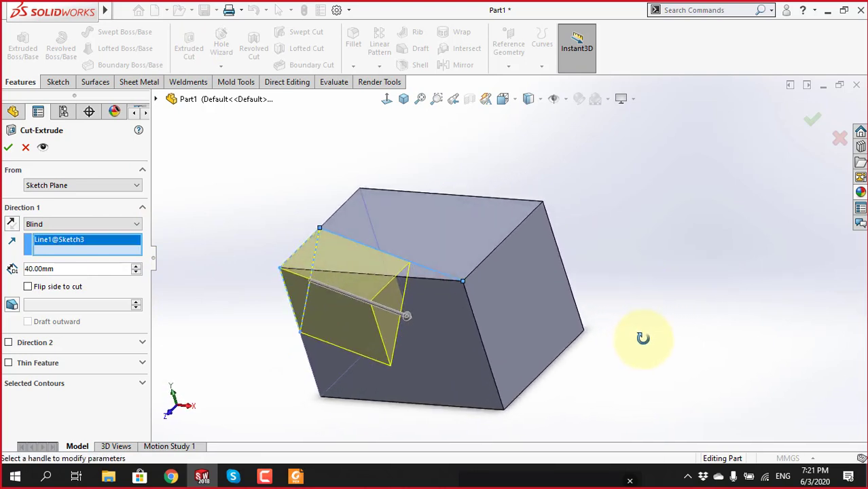
left_click(97, 229)
left_click(66, 245)
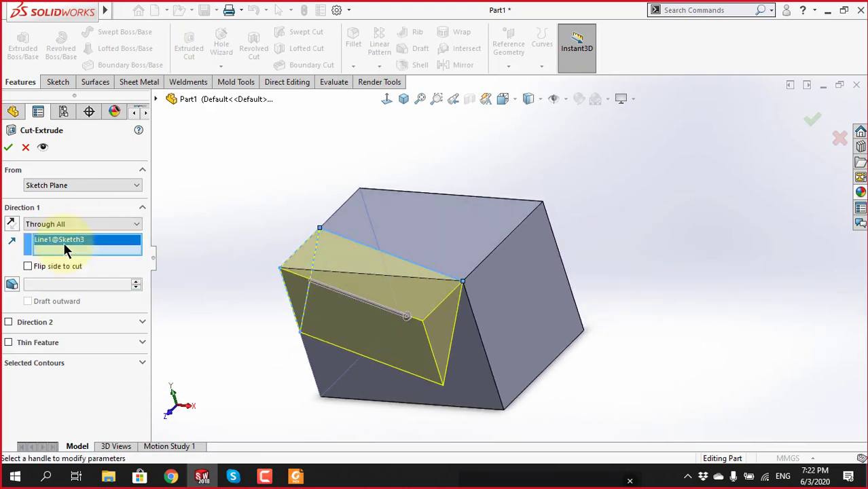
scroll(604, 299, "up", 1)
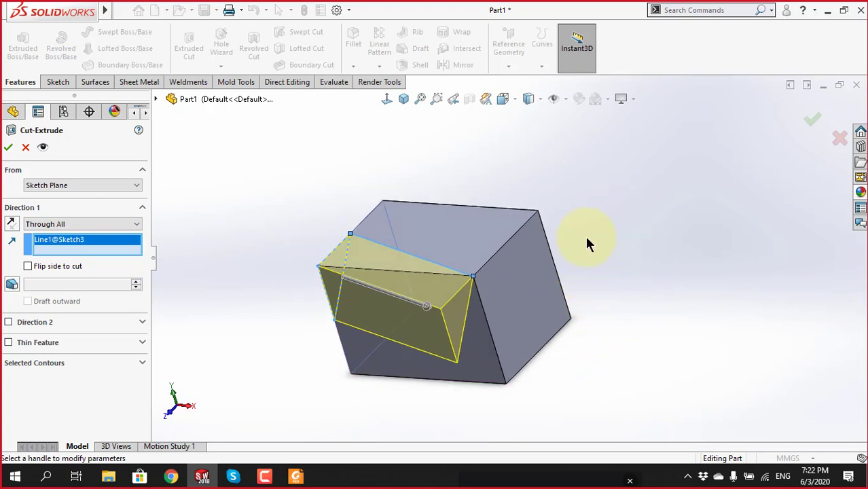
scroll(516, 272, "up", 2)
mouse_move(478, 290)
middle_mouse_down()
mouse_move(523, 196)
mouse_move(593, 165)
mouse_move(547, 186)
mouse_move(507, 131)
mouse_move(475, 107)
mouse_move(416, 141)
mouse_move(442, 190)
middle_mouse_up()
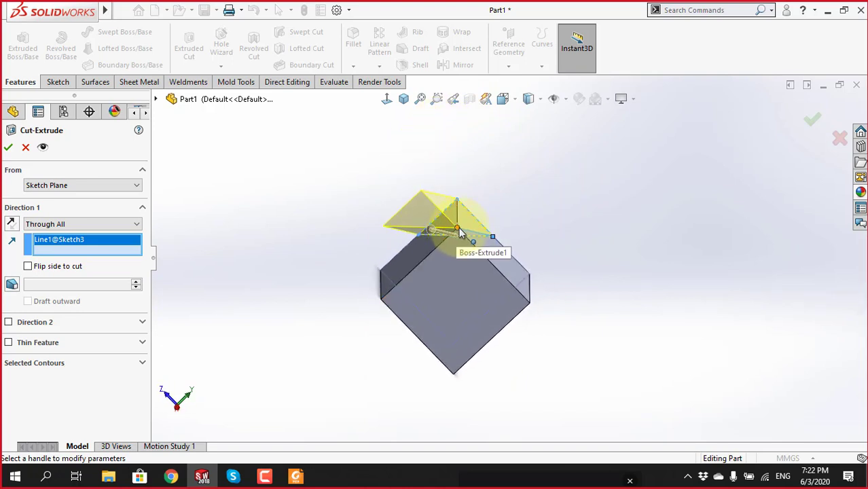
left_click(8, 147)
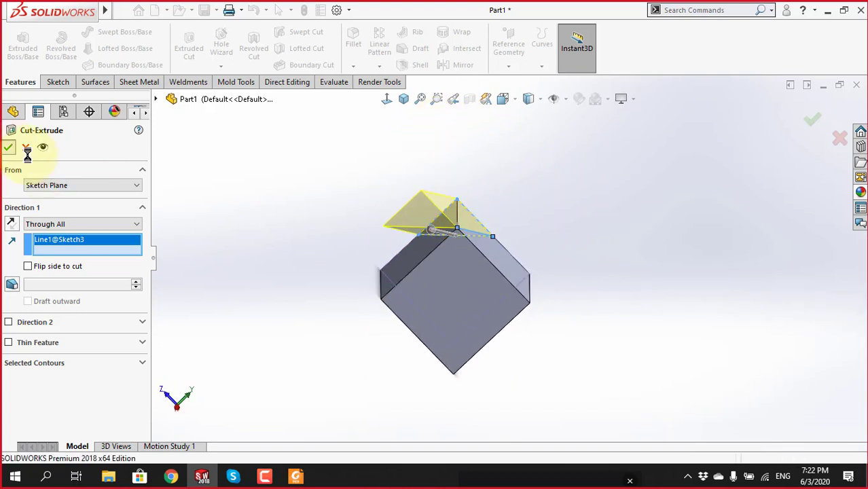
left_click(314, 186)
mouse_move(333, 176)
middle_mouse_down()
mouse_move(364, 304)
mouse_move(465, 267)
mouse_move(422, 299)
mouse_move(397, 213)
mouse_move(562, 227)
mouse_move(555, 235)
middle_mouse_up()
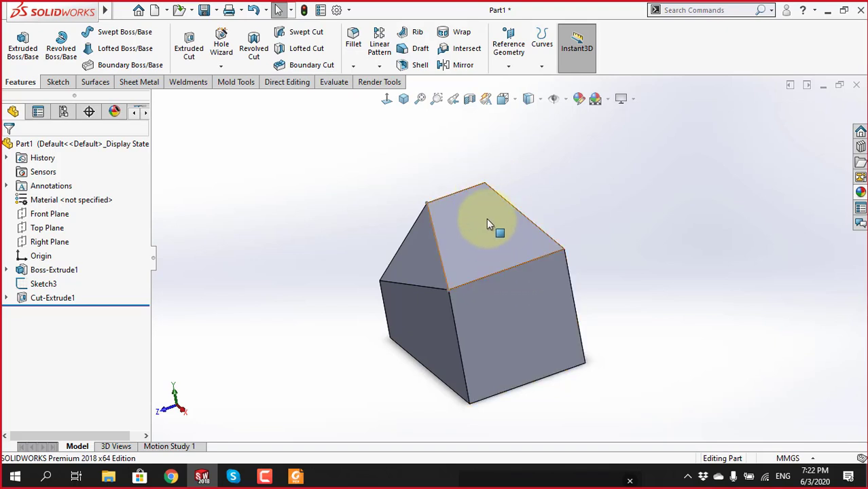
Undo the stray edge selection and start a new sketch on the block's end face
left_click(482, 182)
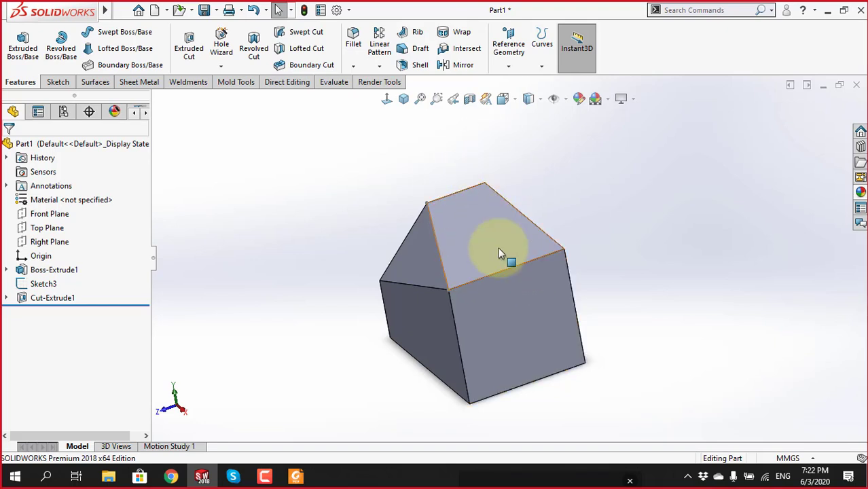
left_click(507, 270)
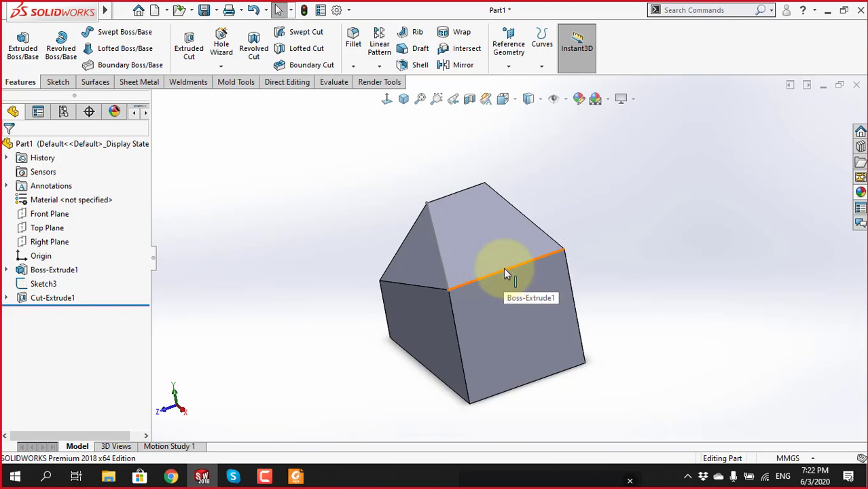
key("ctrl+z")
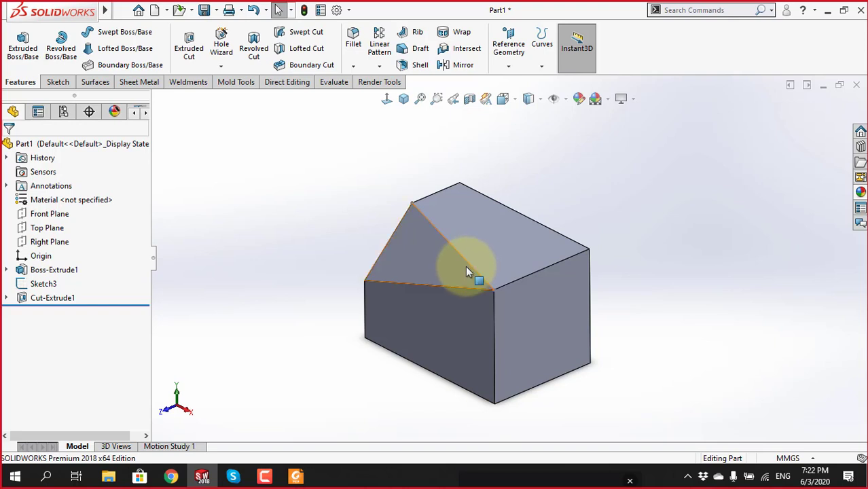
left_click_drag(468, 262, 570, 301)
middle_click_drag(607, 300, 479, 306)
left_click(480, 313)
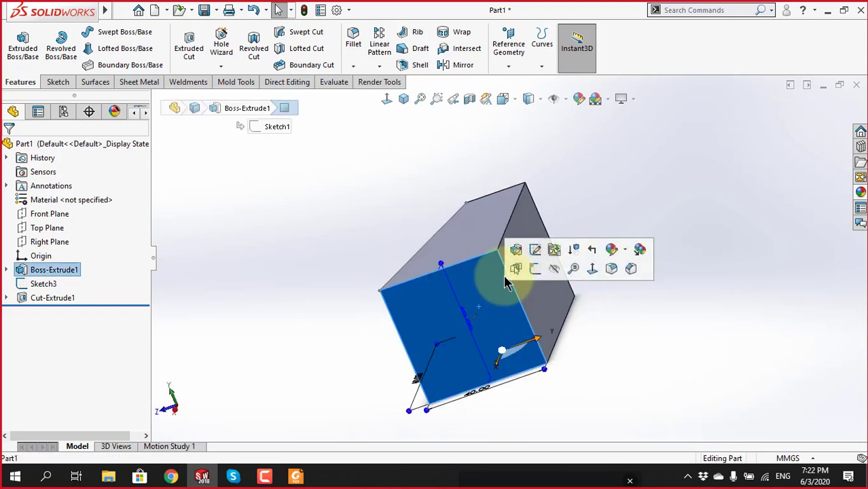
left_click(533, 269)
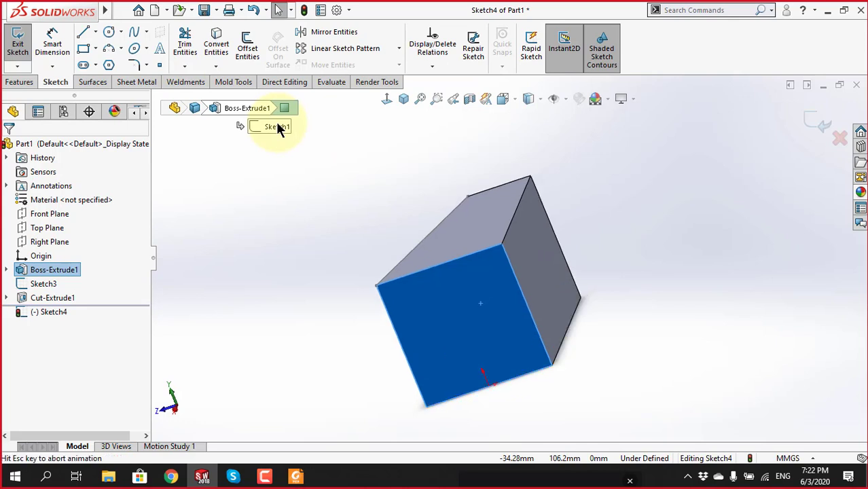
Draw a closed 45° triangle from three lines at the face's top-right corner
left_click(85, 37)
scroll(494, 219, "up", 2)
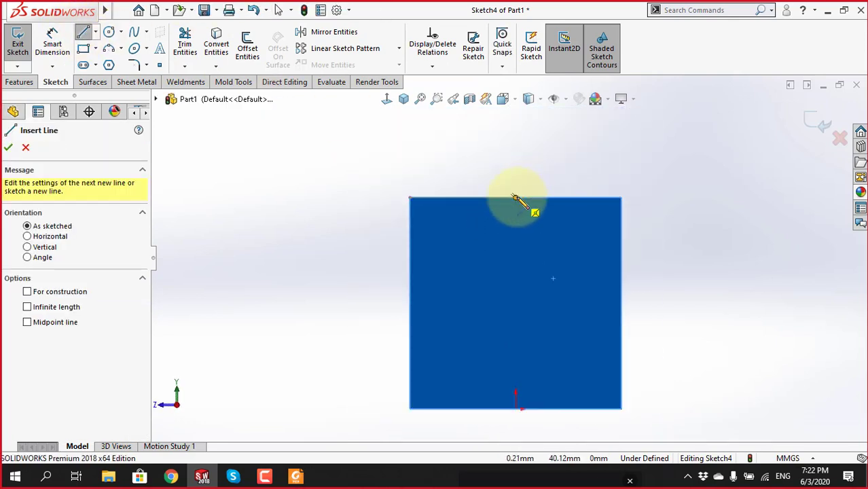
left_click(516, 197)
left_click(622, 303)
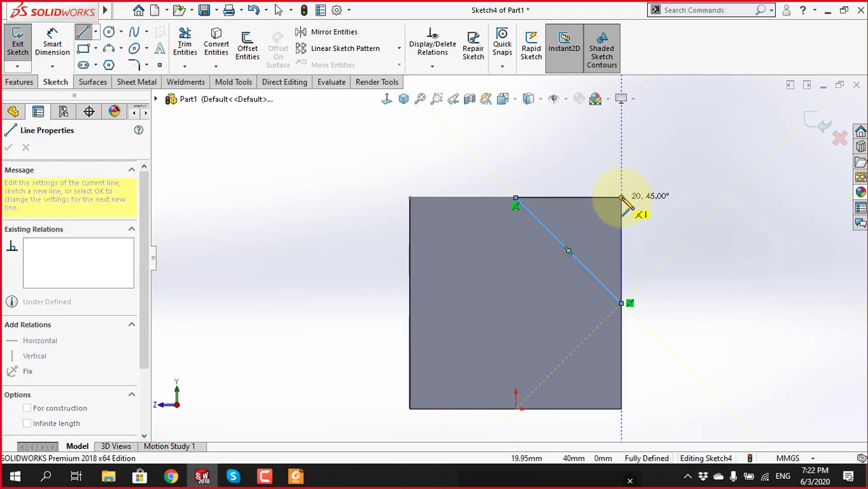
left_click(621, 198)
left_click(516, 198)
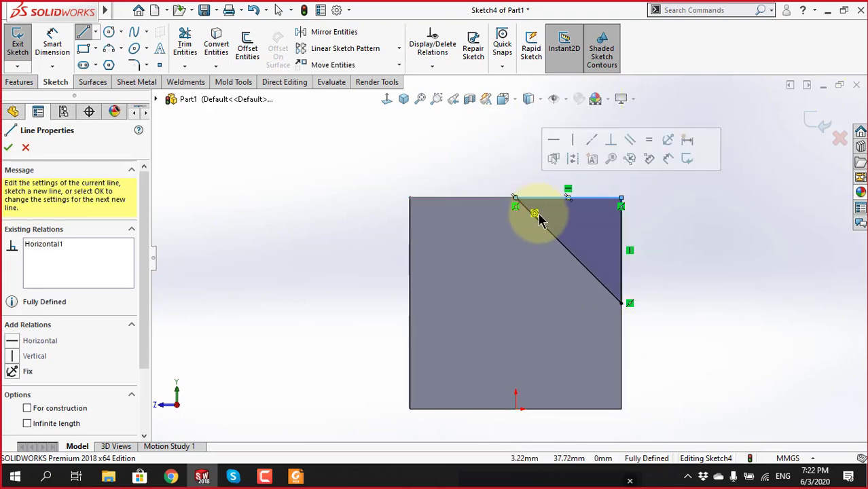
key("Escape")
middle_click_drag(630, 239, 630, 273)
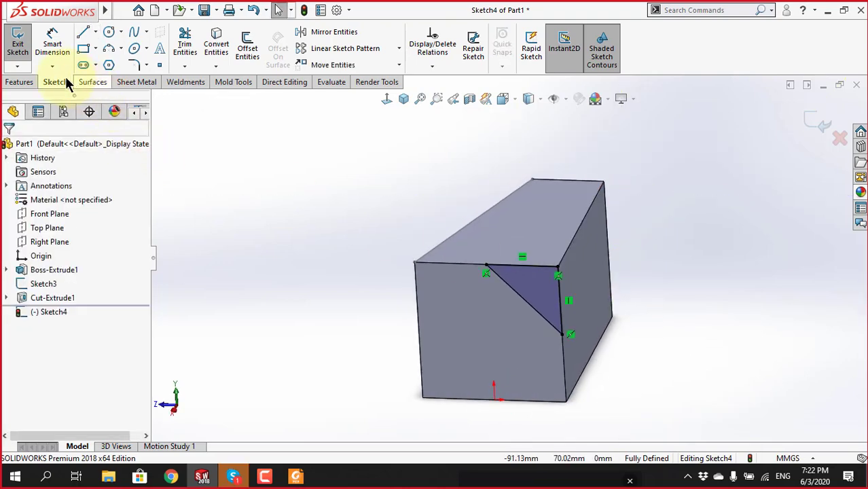
left_click(232, 477)
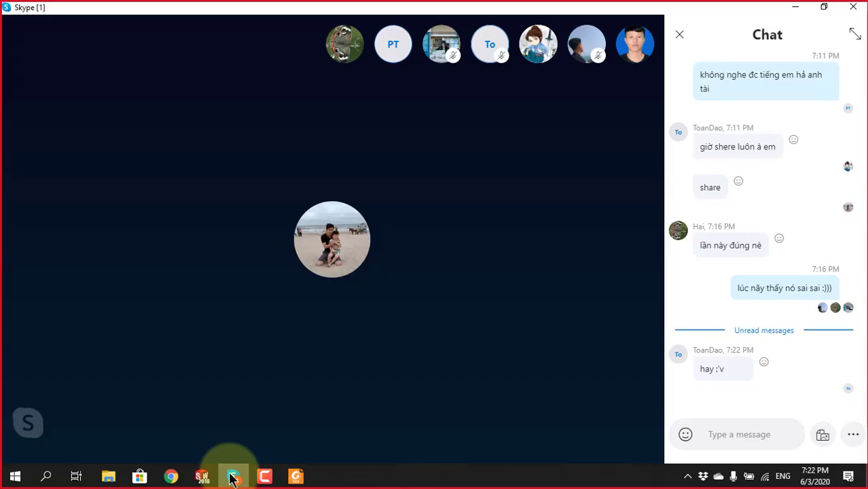
left_click(233, 477)
middle_click_drag(437, 249, 554, 209)
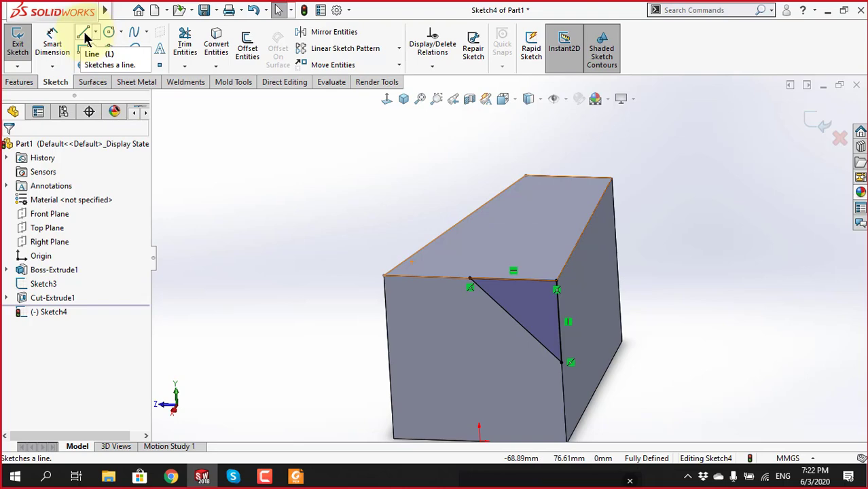
left_click(27, 81)
Cut the new triangle Through All along the Sketch3 line, creating Cut-Extrude2
left_click(188, 48)
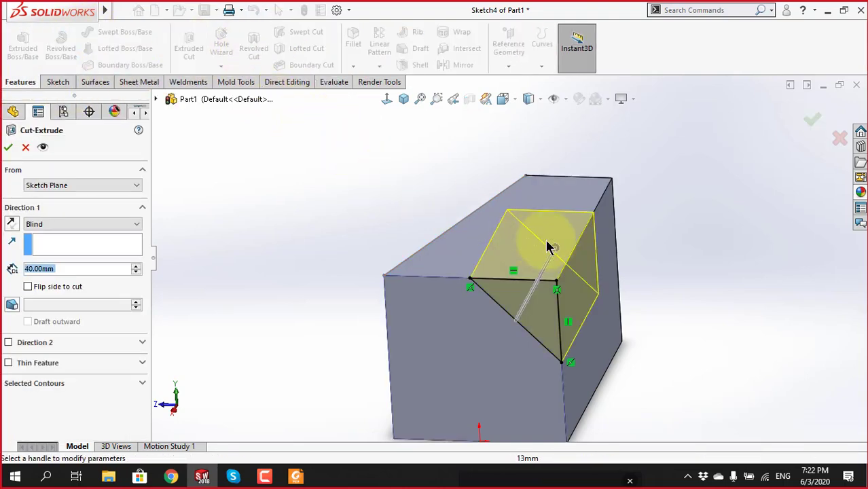
middle_click_drag(551, 247, 731, 267)
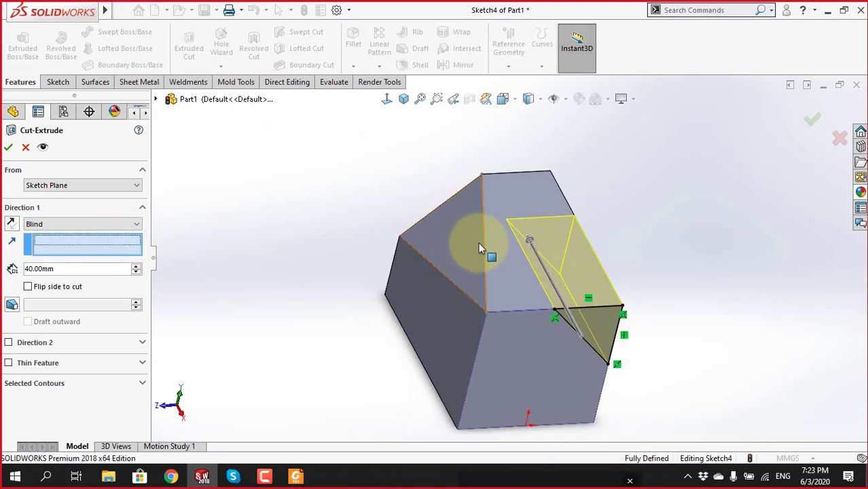
left_click(485, 246)
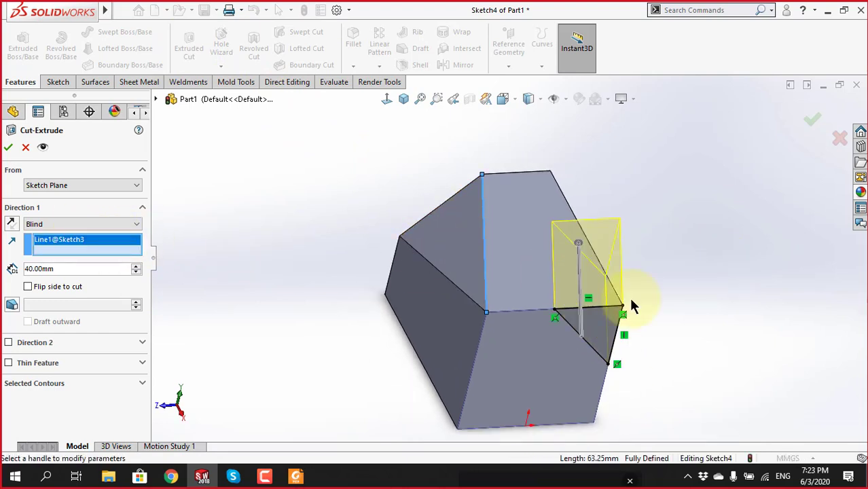
mouse_move(629, 297)
middle_mouse_down()
mouse_move(568, 279)
mouse_move(197, 276)
middle_mouse_up()
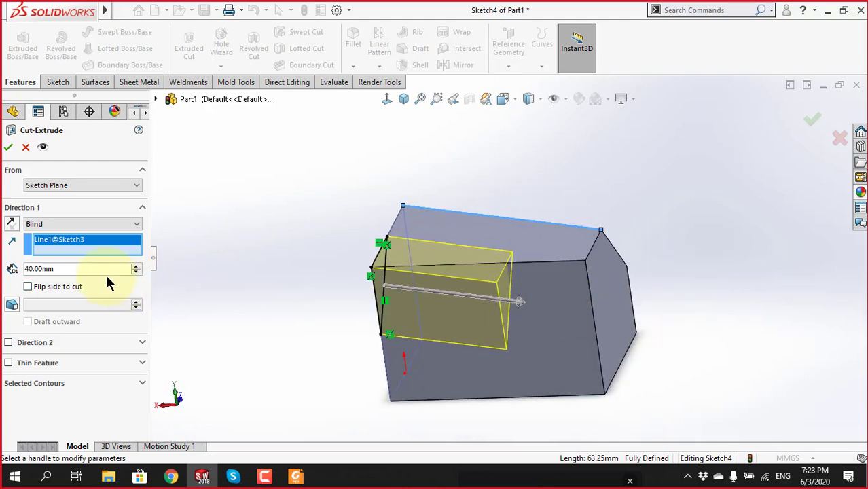
left_click(124, 224)
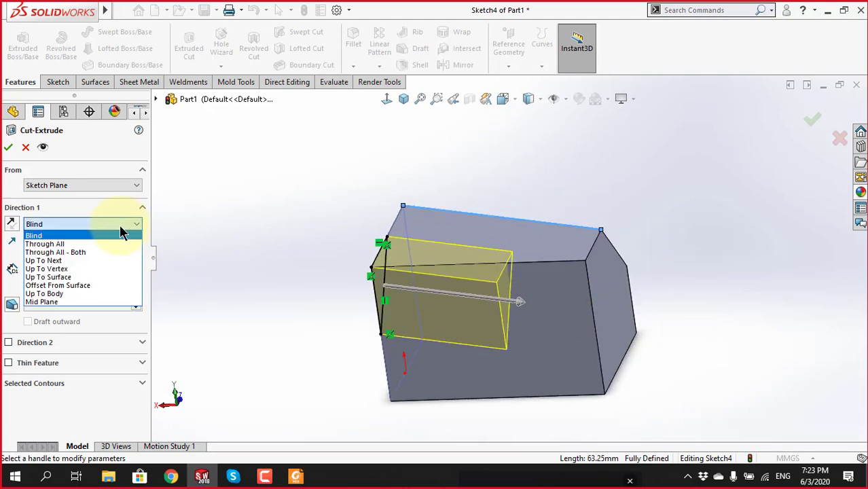
left_click(76, 246)
left_click(8, 147)
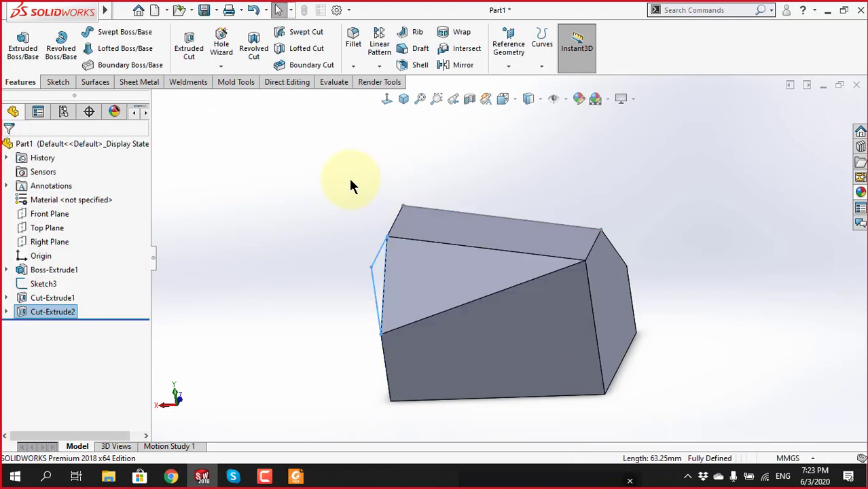
mouse_move(343, 325)
middle_mouse_down()
mouse_move(452, 237)
mouse_move(505, 287)
mouse_move(452, 300)
mouse_move(446, 331)
middle_mouse_up()
key("ctrl+4")
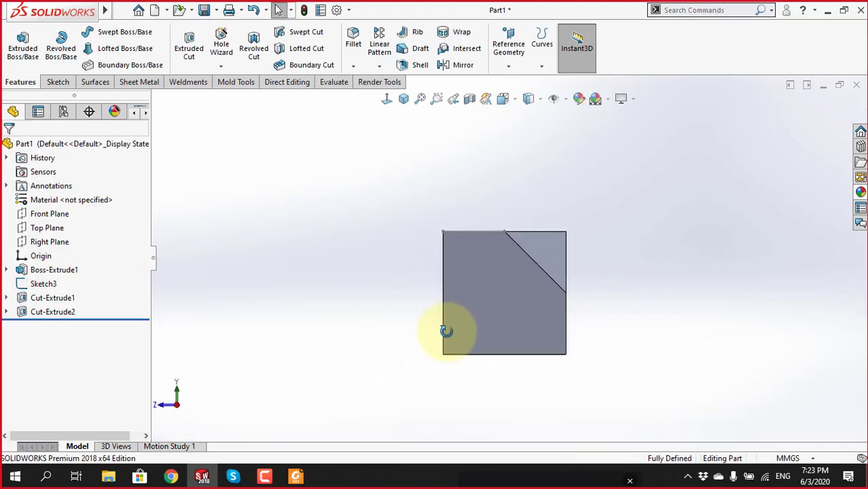
key("ctrl+7")
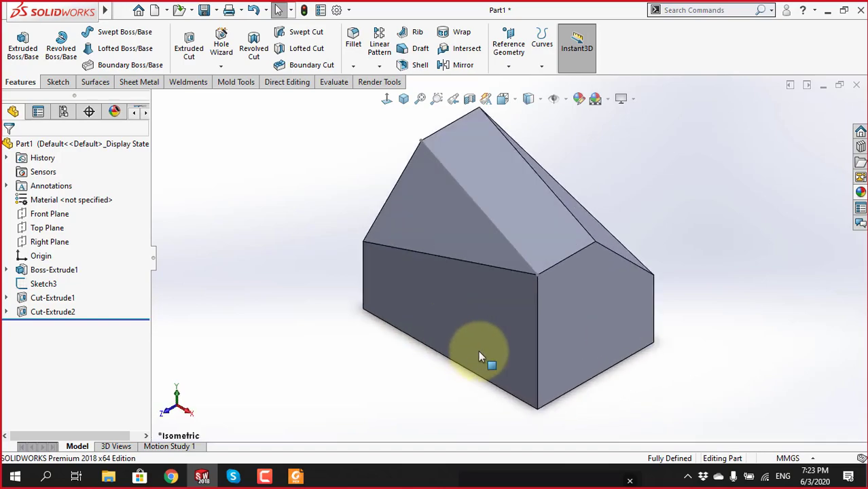
key("alt+Tab")
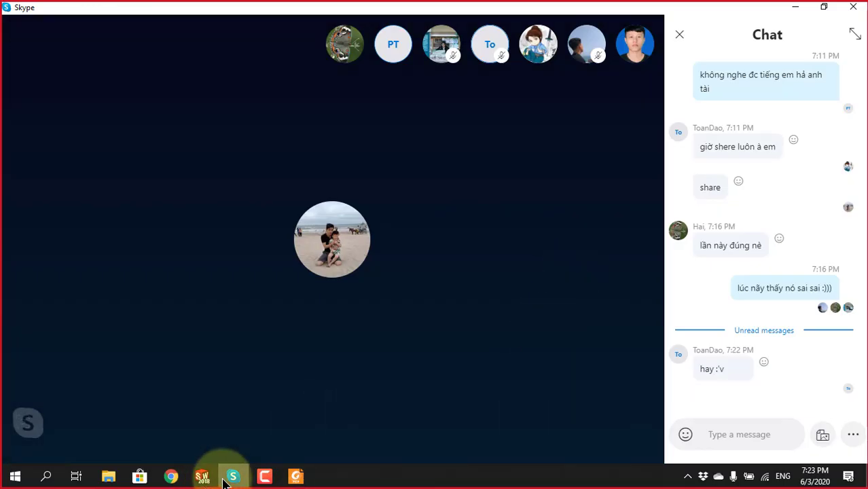
left_click(296, 477)
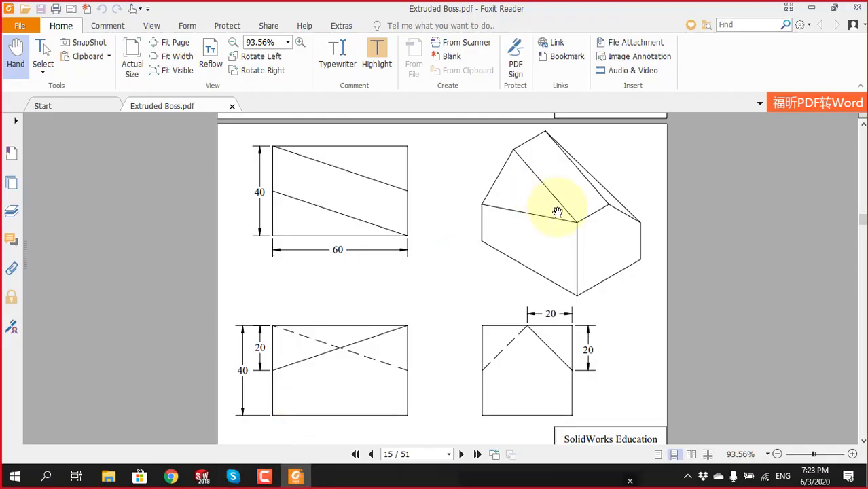
key("alt+Tab")
left_click(202, 476)
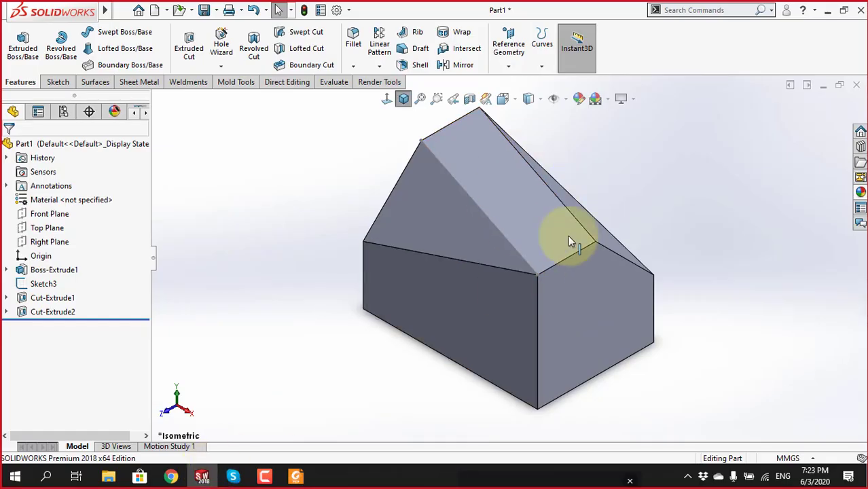
mouse_move(569, 235)
middle_mouse_down()
mouse_move(630, 281)
mouse_move(531, 210)
middle_mouse_up()
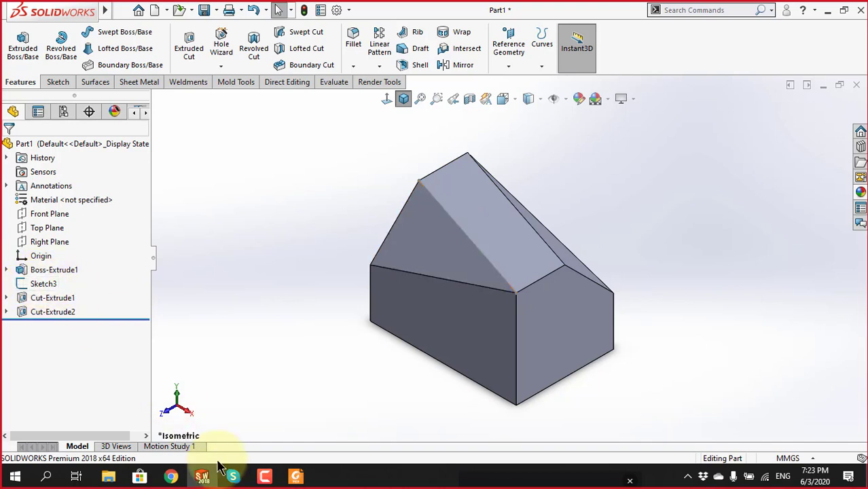
left_click(234, 477)
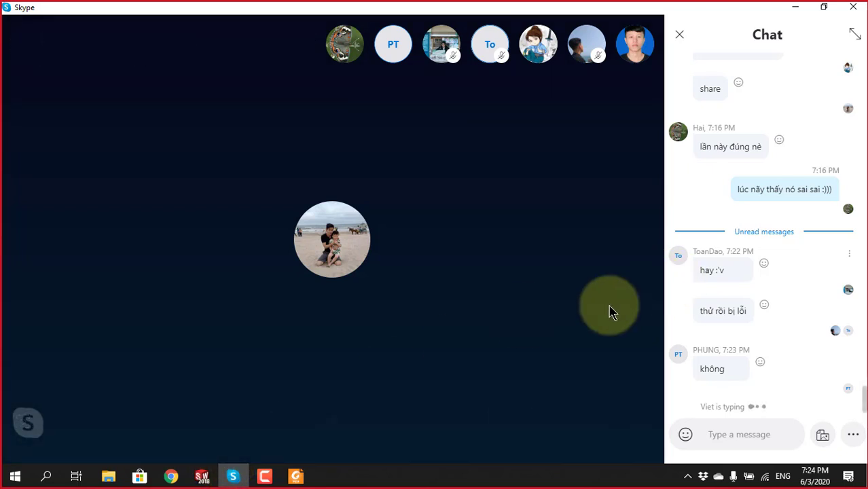
Delete Sketch3 with its dependent Cut-Extrude1, Cut-Extrude2 and Sketch4, leaving a plain block
left_click(203, 477)
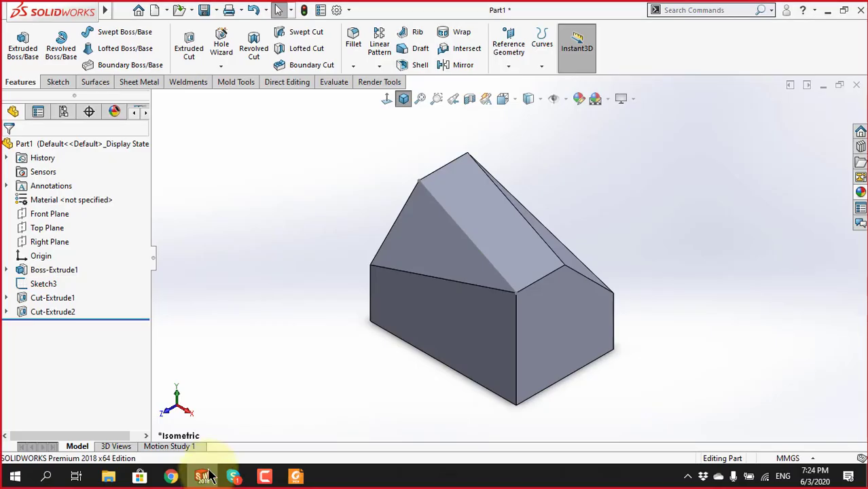
left_click(38, 280)
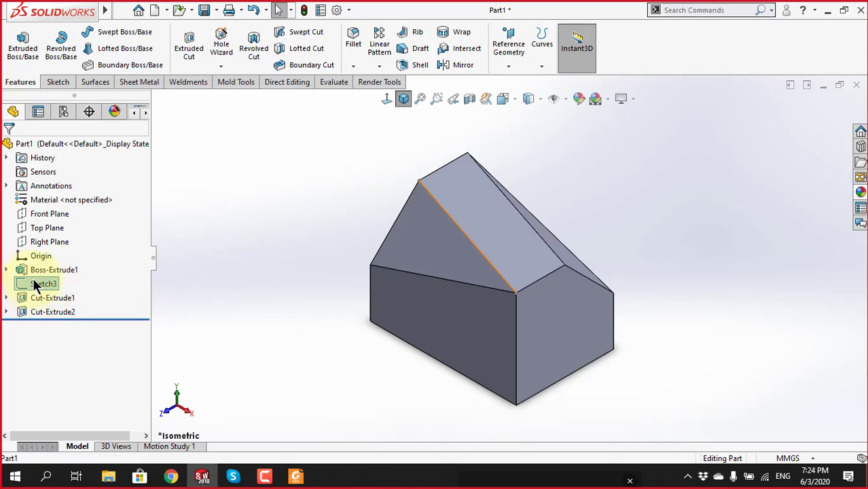
right_click(33, 280)
left_click(55, 324)
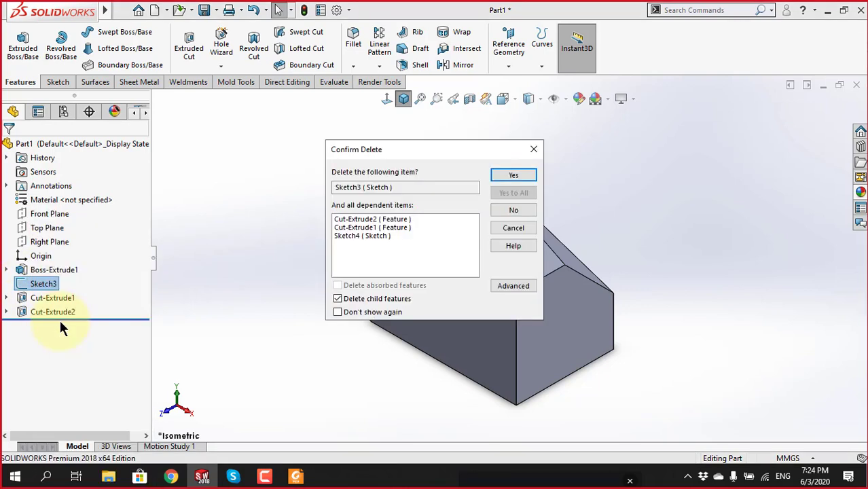
left_click(516, 176)
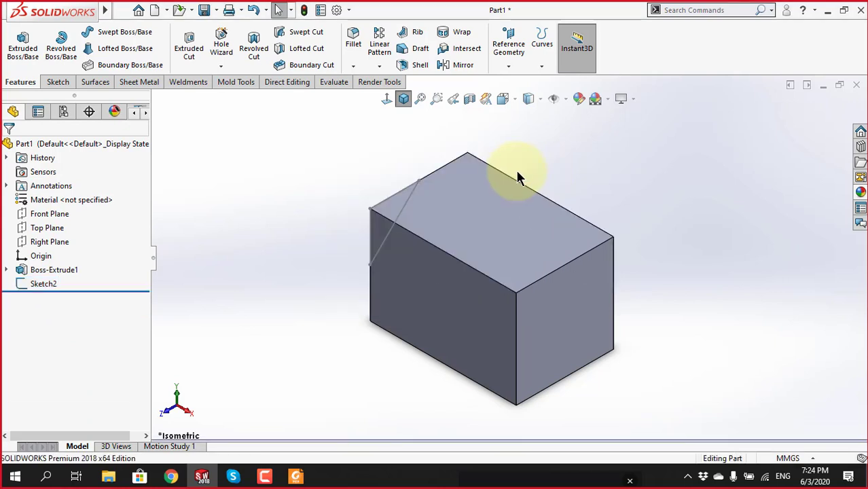
mouse_move(441, 284)
middle_mouse_down()
mouse_move(512, 242)
mouse_move(624, 232)
mouse_move(618, 265)
mouse_move(442, 365)
mouse_move(439, 404)
middle_mouse_up()
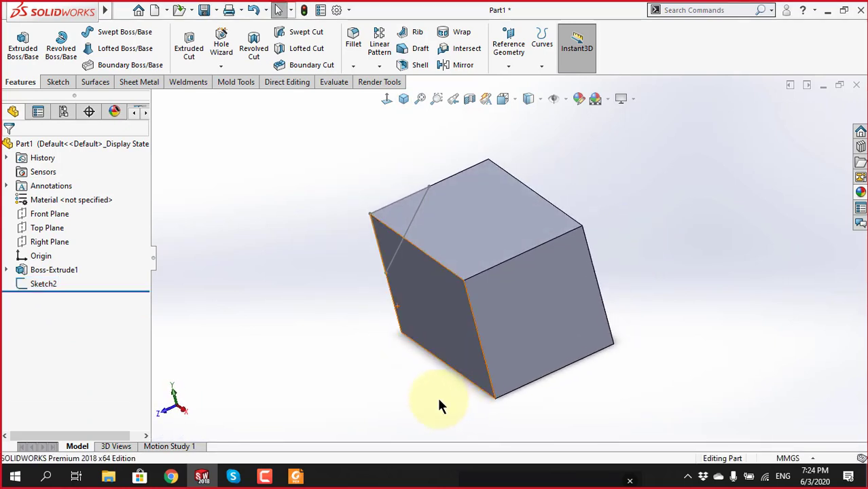
left_click(26, 284)
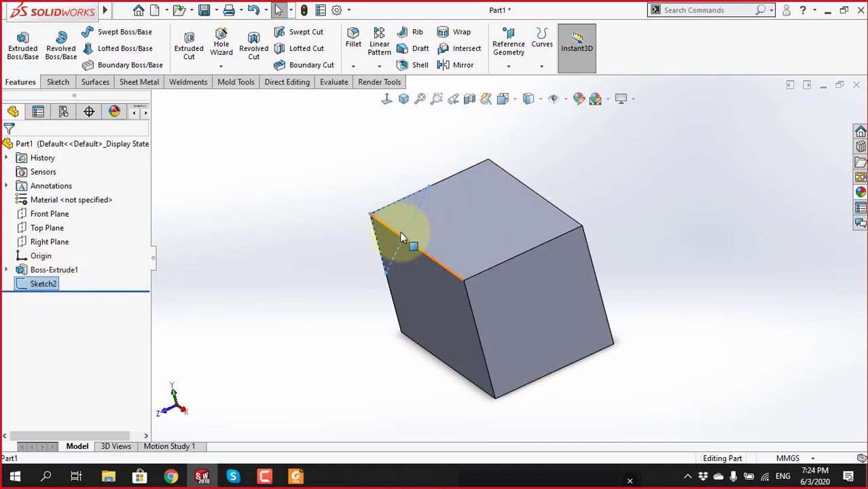
Delete the leftover Sketch2 so Boss-Extrude1 is the only feature in Part1
left_click(309, 267)
mouse_move(306, 265)
middle_mouse_down()
mouse_move(423, 192)
mouse_move(396, 249)
mouse_move(403, 241)
mouse_move(411, 249)
mouse_move(401, 264)
mouse_move(700, 288)
mouse_move(669, 252)
mouse_move(688, 258)
mouse_move(630, 258)
mouse_move(637, 166)
mouse_move(634, 305)
mouse_move(543, 227)
mouse_move(530, 265)
mouse_move(474, 310)
mouse_move(474, 265)
mouse_move(479, 281)
mouse_move(466, 281)
mouse_move(518, 297)
middle_mouse_up()
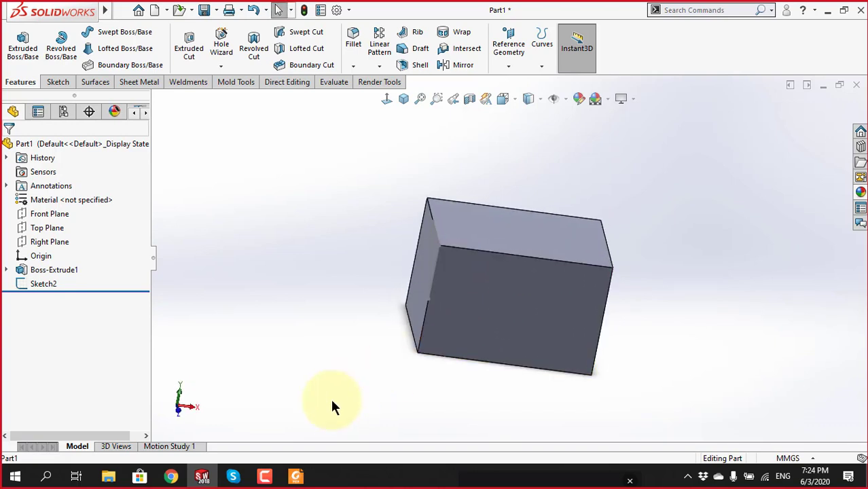
scroll(408, 262, "down", 3)
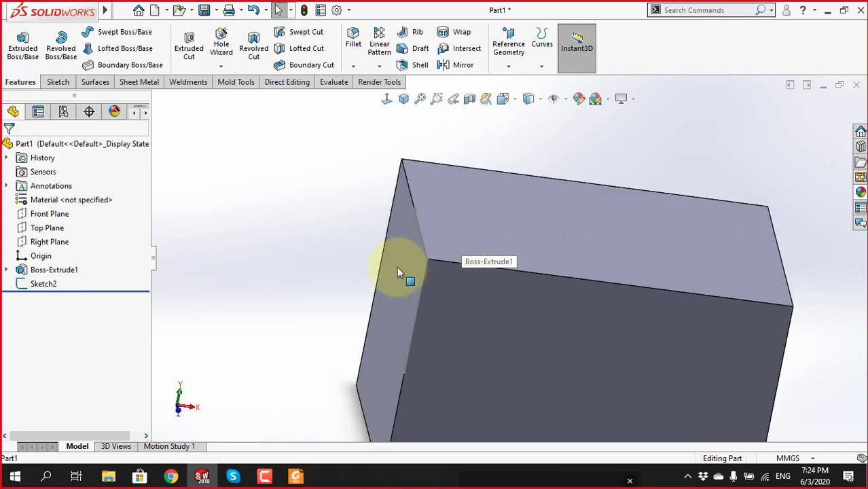
scroll(439, 290, "up", 2)
key("Right")
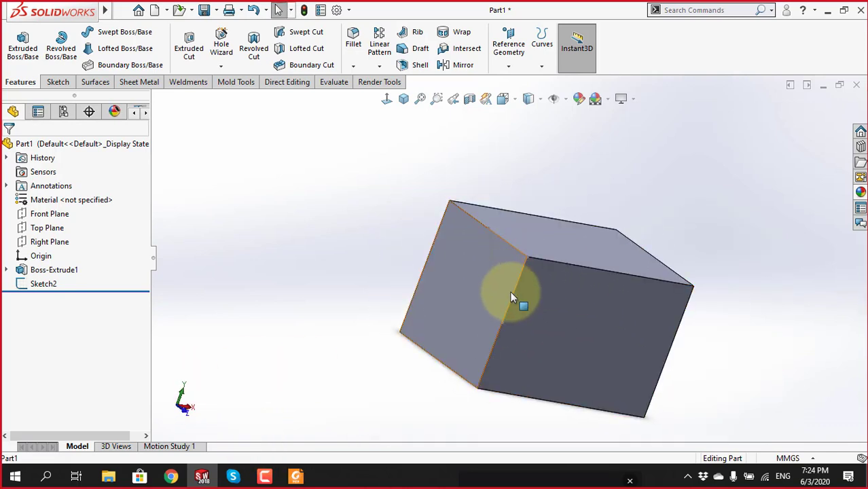
key("Left")
key("Left")
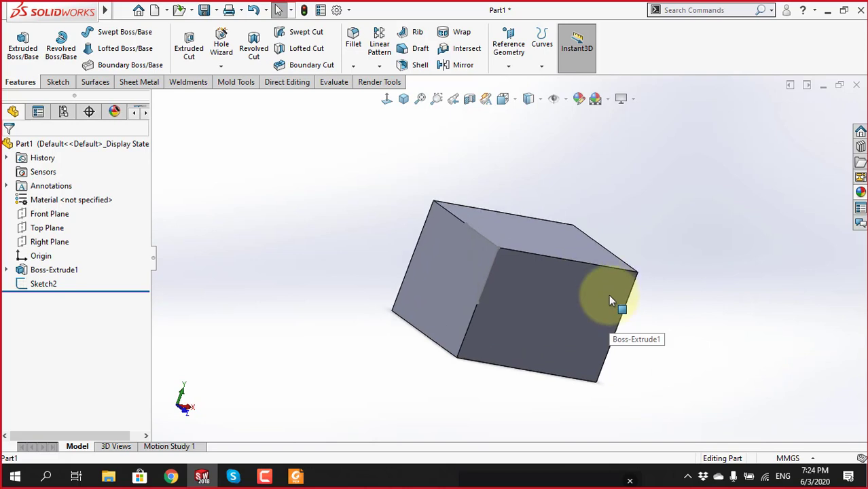
key("Left")
key("Left")
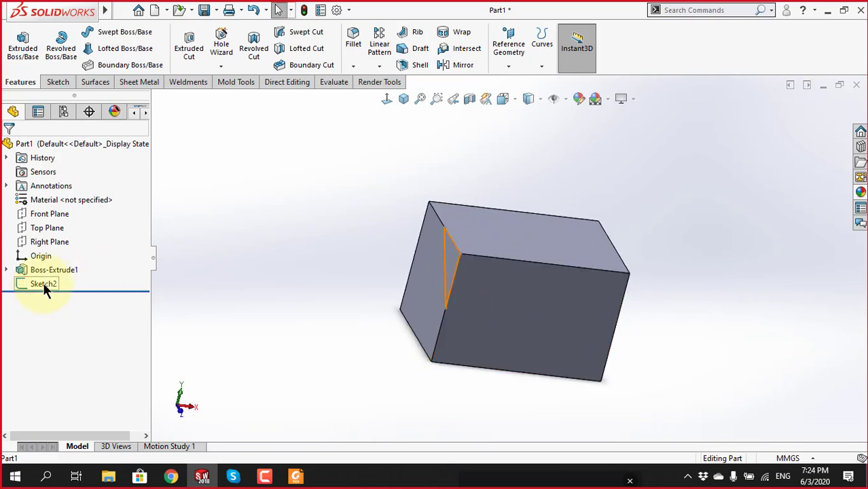
right_click(45, 288)
left_click(68, 320)
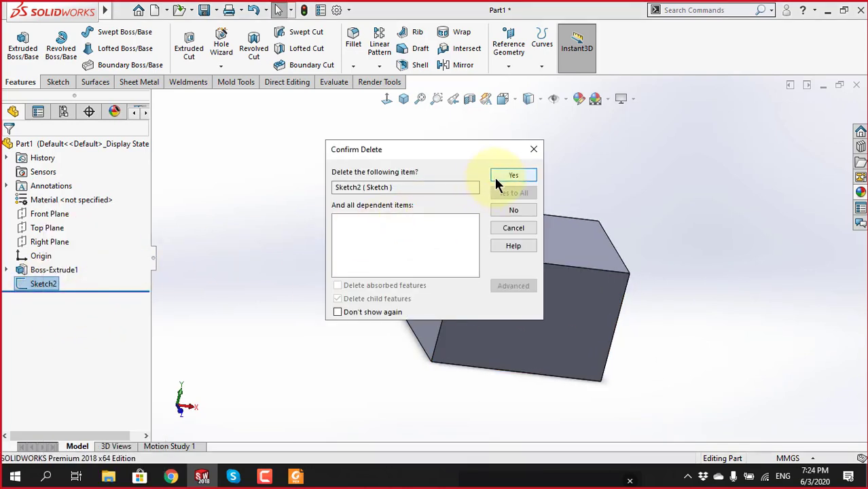
left_click(514, 176)
key("Right")
key("Right")
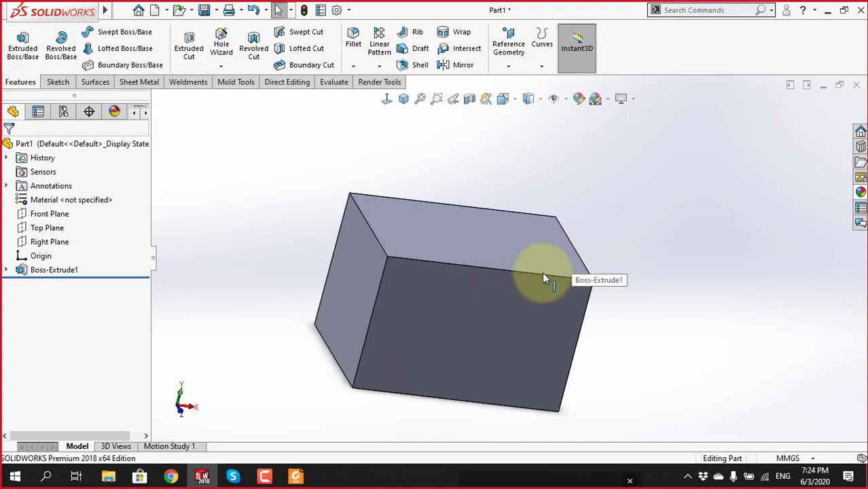
scroll(475, 312, "up", 5)
On the block's side face, sketch a triangle with 20 mm horizontal and vertical legs at a top corner
left_click(496, 278)
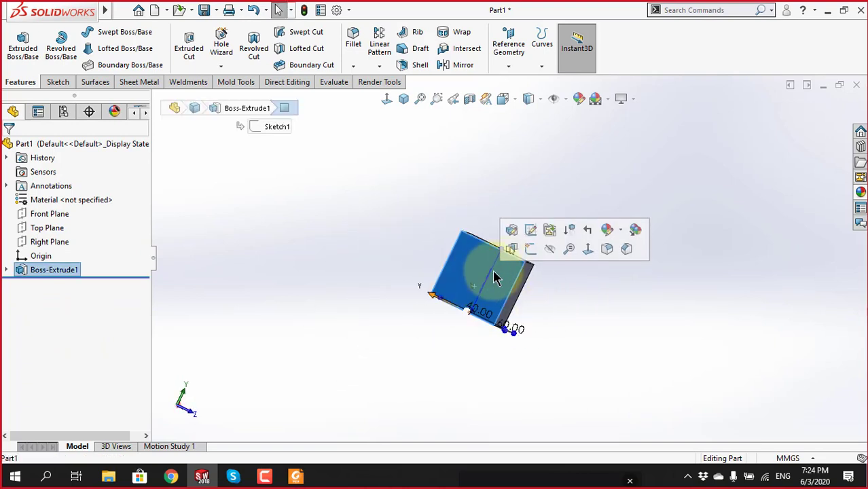
left_click(531, 250)
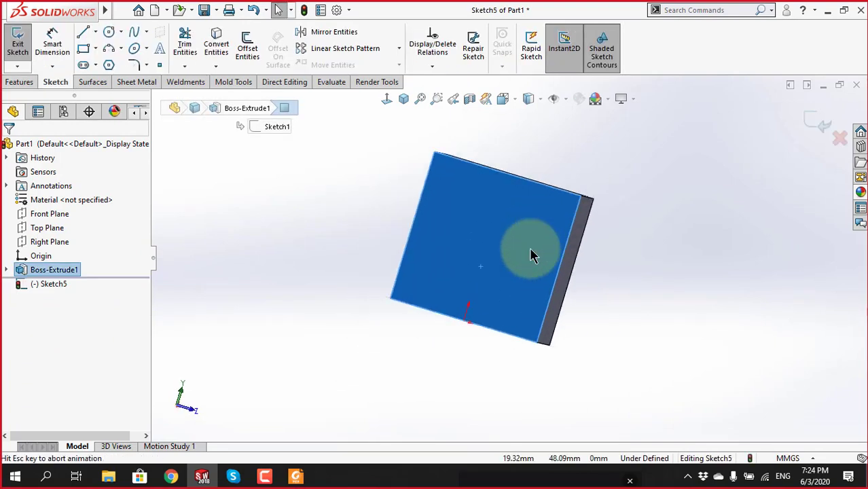
scroll(535, 175, "down", 1)
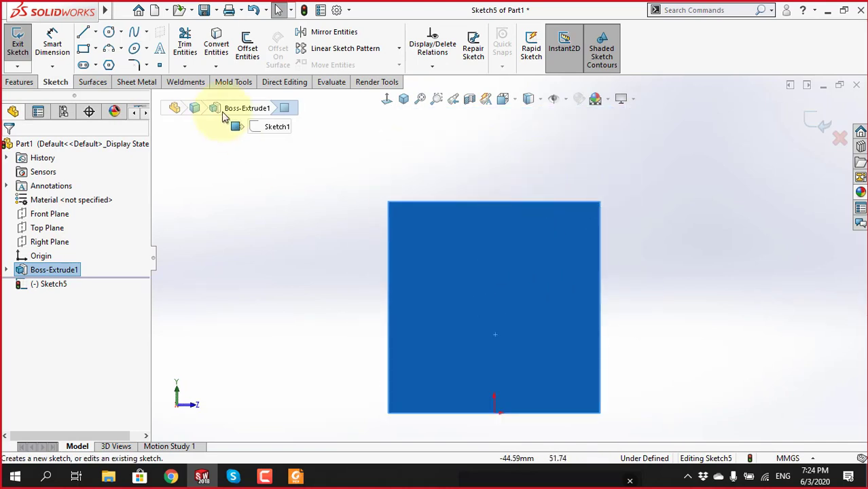
left_click(84, 33)
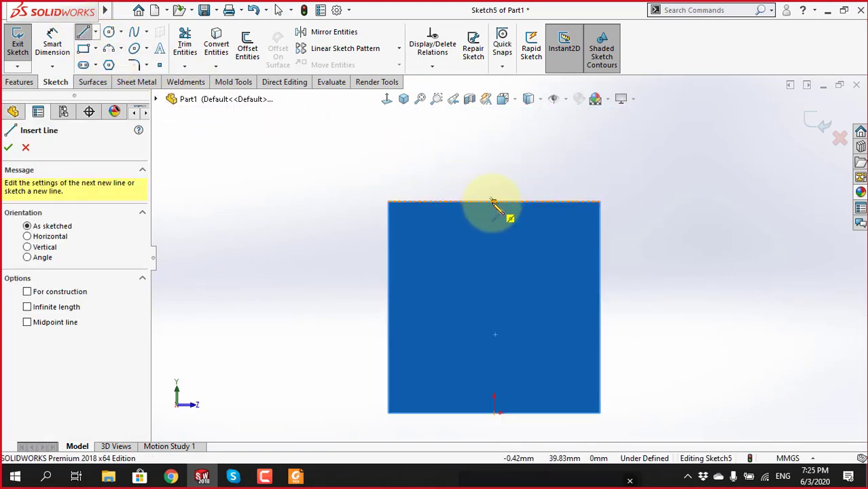
left_click(494, 202)
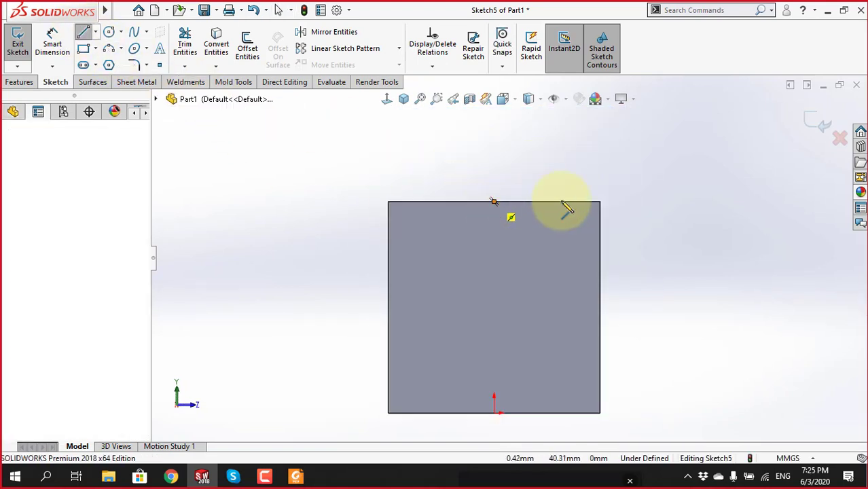
left_click(601, 203)
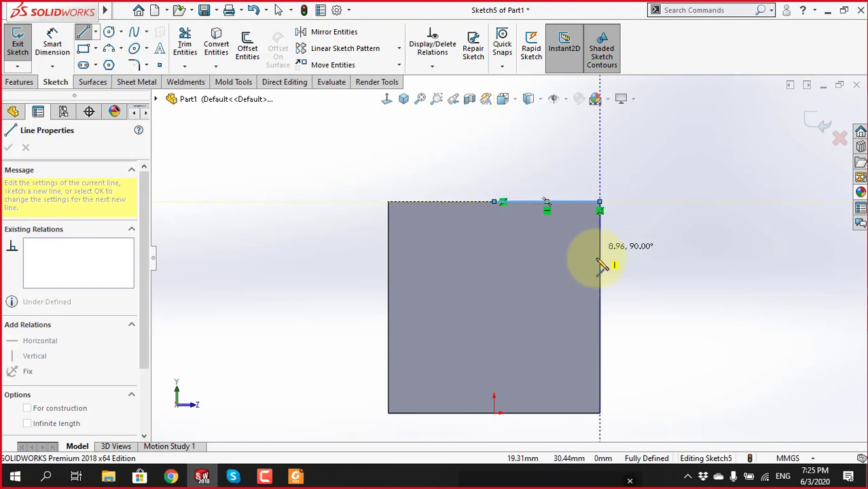
left_click(600, 305)
left_click(494, 202)
scroll(509, 258, "up", 5)
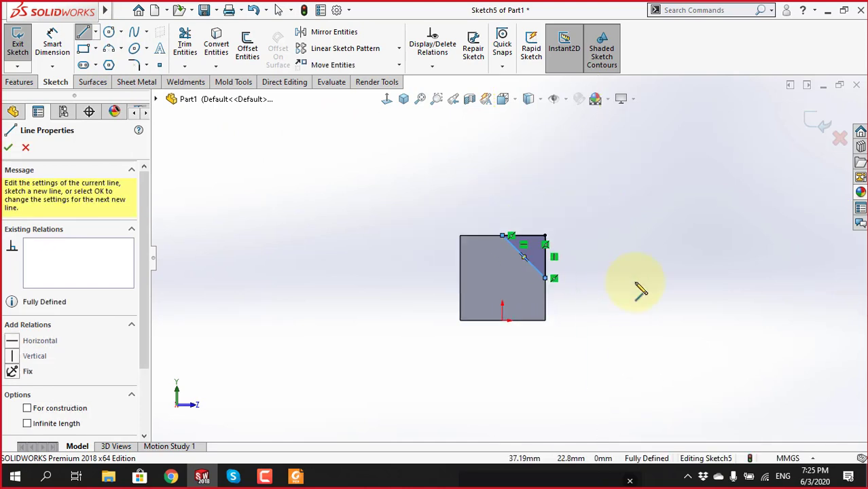
End the Line tool and check the triangle from the front and angled views
middle_click_drag(641, 291, 585, 329)
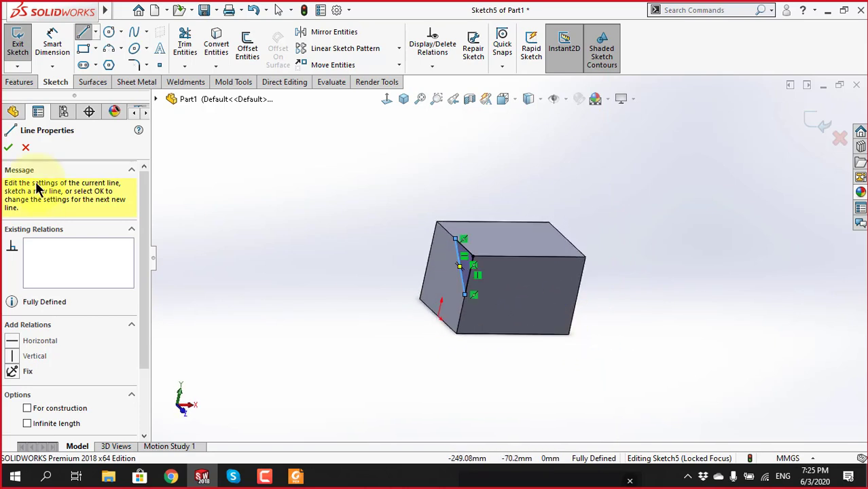
left_click(8, 148)
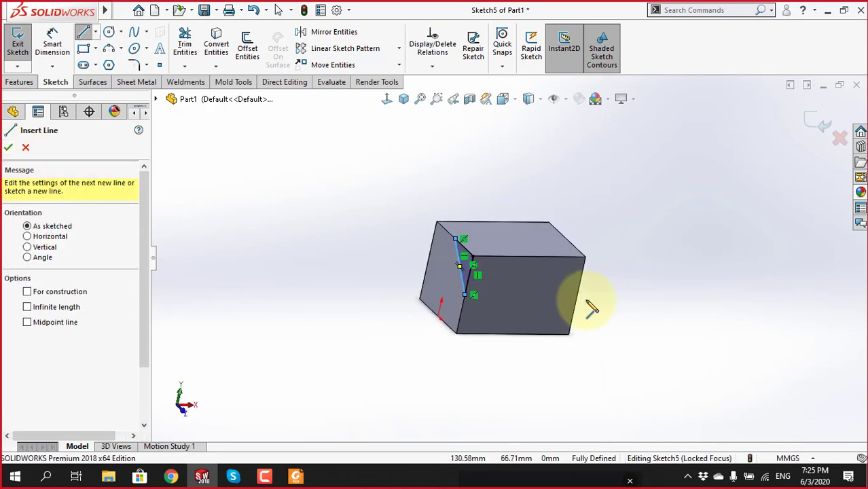
middle_click_drag(591, 306, 577, 269)
key("ctrl+8")
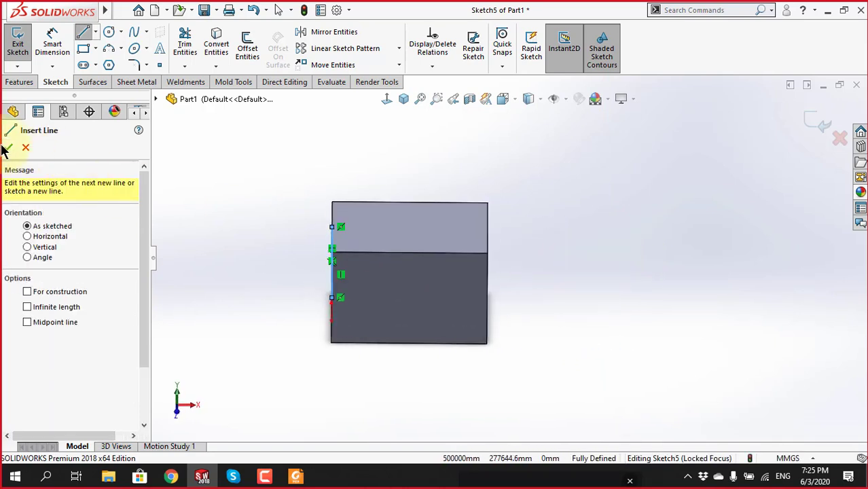
left_click(8, 147)
mouse_move(445, 244)
middle_mouse_down()
mouse_move(467, 216)
mouse_move(446, 238)
middle_mouse_up()
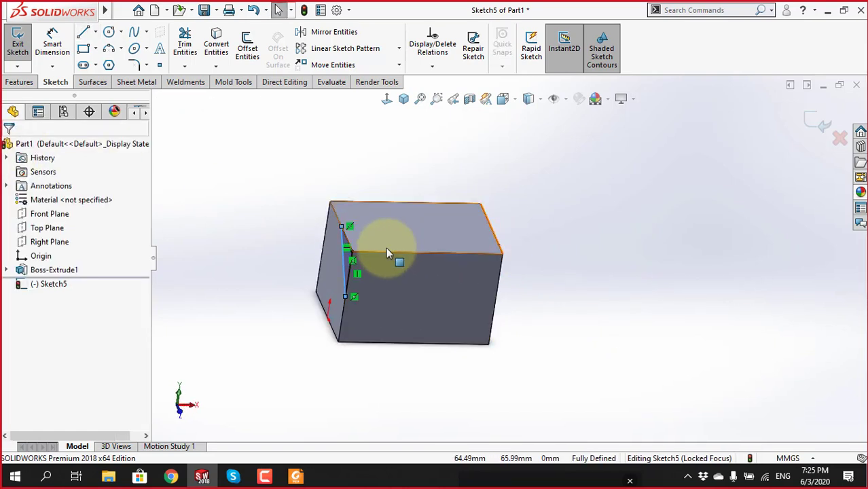
scroll(388, 246, "down", 2)
scroll(420, 243, "down", 2)
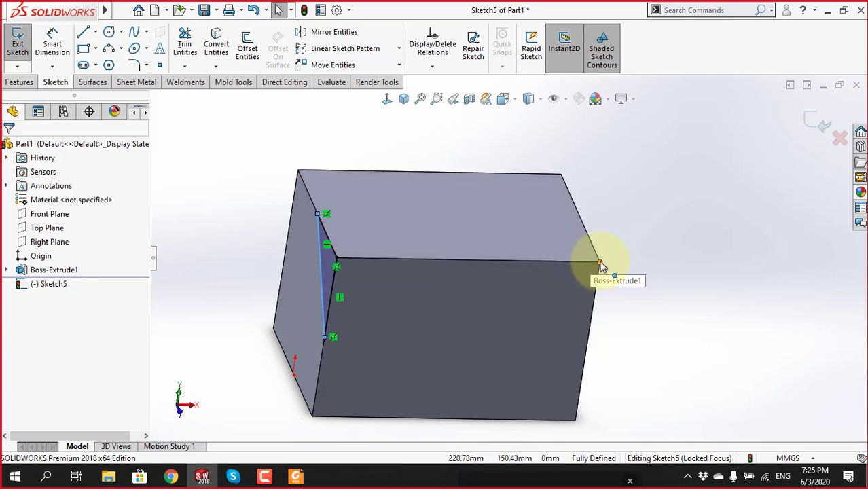
middle_click_drag(388, 304, 437, 300)
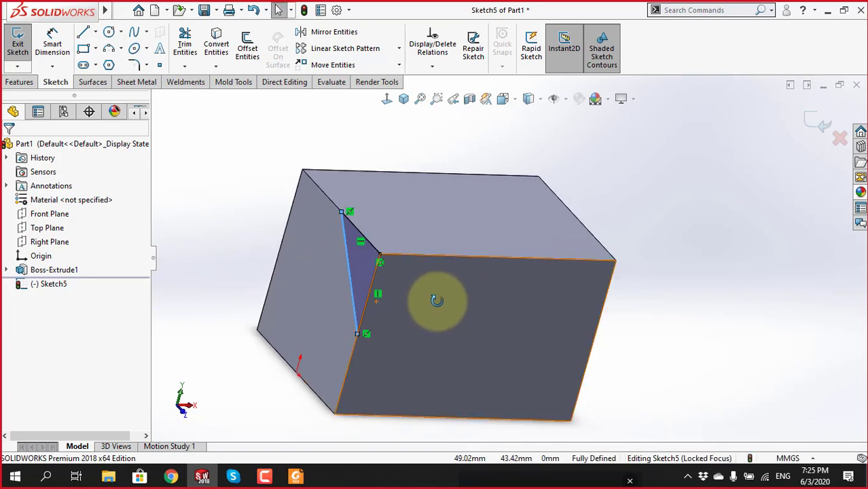
left_click(25, 85)
left_click(195, 55)
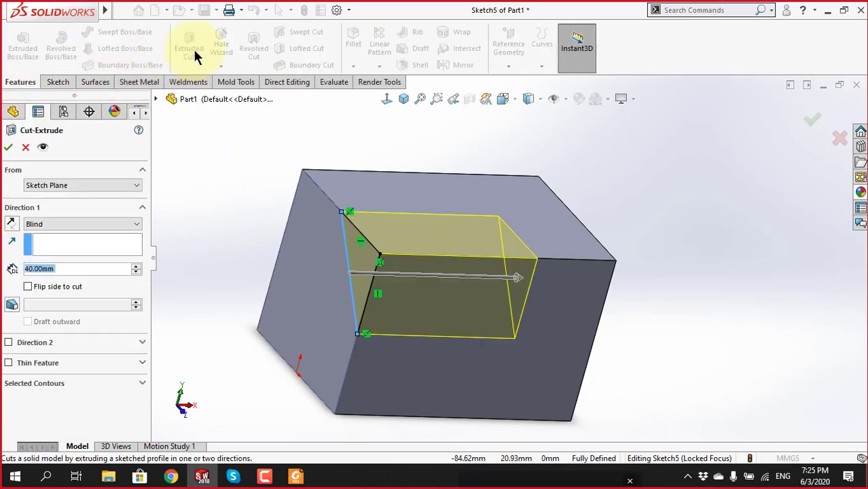
left_click(99, 242)
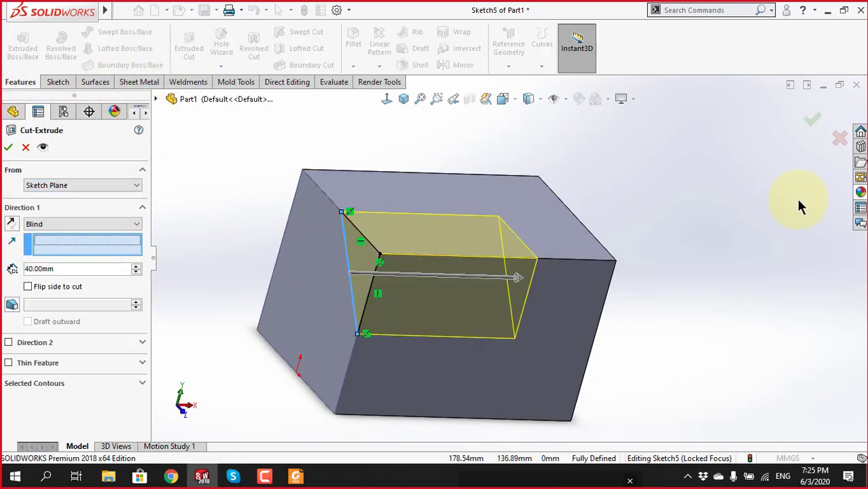
middle_click_drag(796, 197, 783, 223)
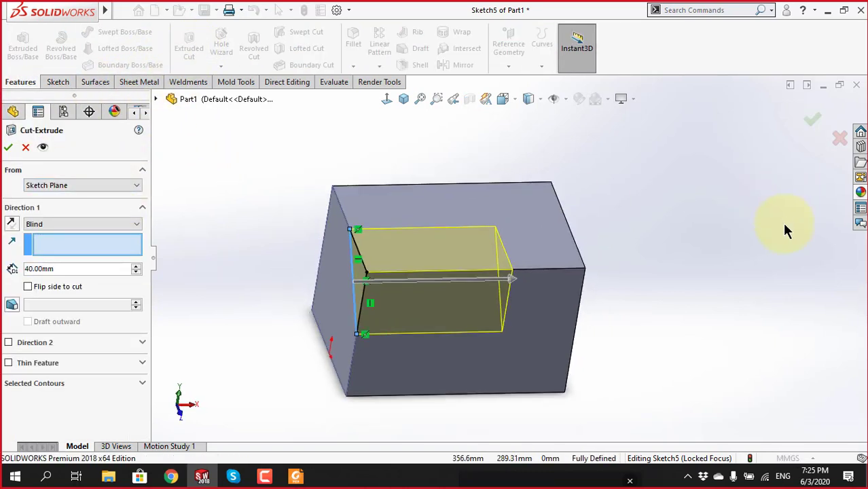
left_click(349, 229)
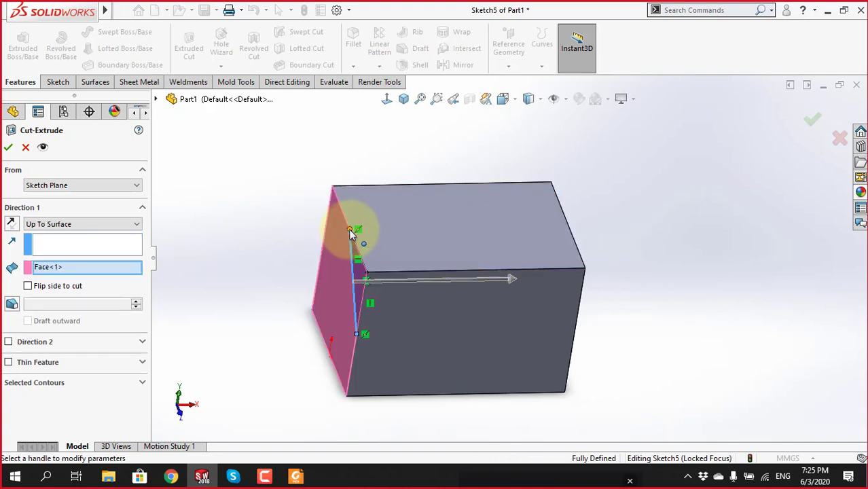
right_click(120, 269)
left_click(133, 275)
left_click(77, 245)
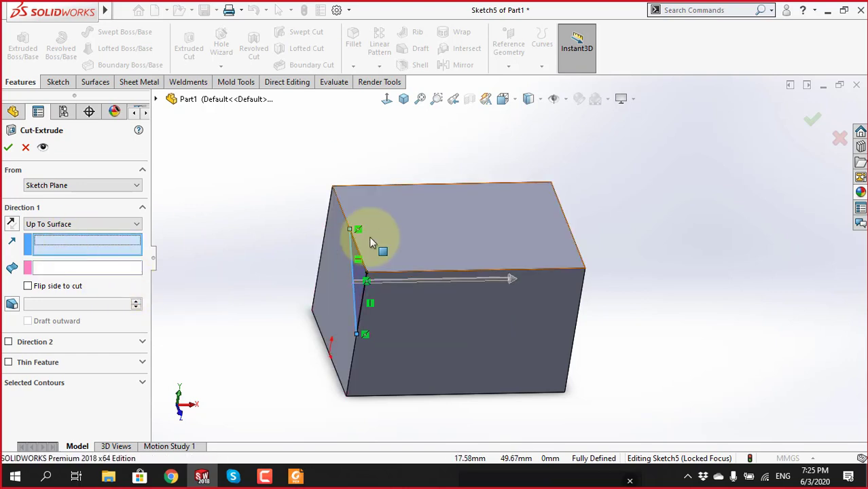
left_click(586, 269)
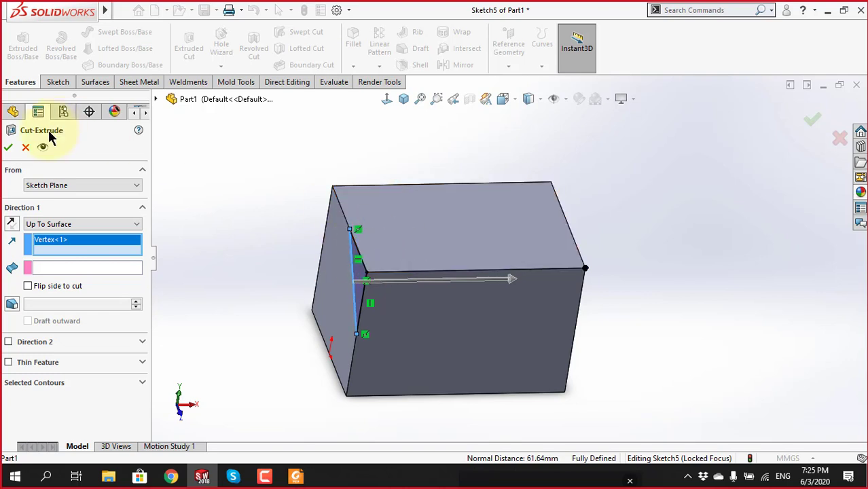
left_click(26, 147)
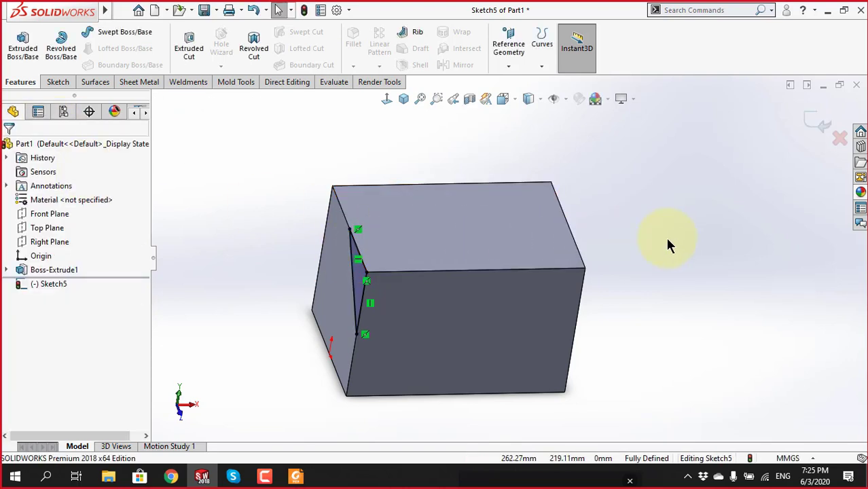
scroll(510, 265, "up", 2)
Exit the triangle sketch so Sketch5 appears in the tree, then select Sketch5
scroll(450, 280, "down", 4)
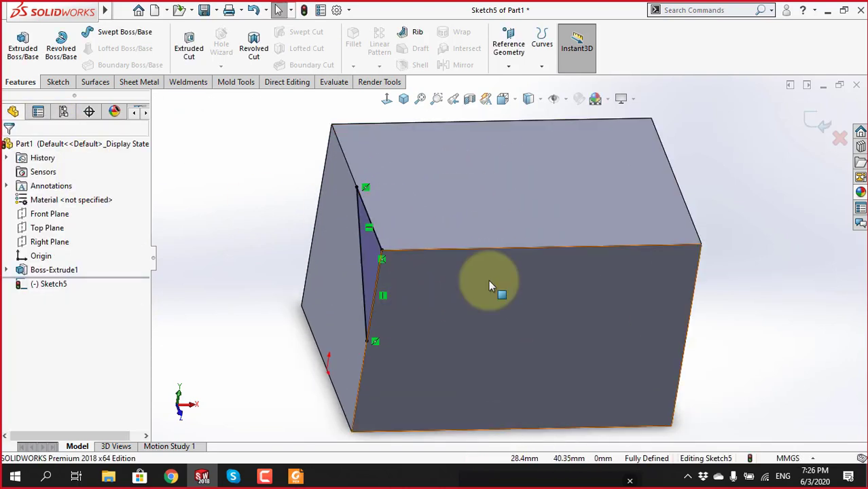
left_click(820, 131)
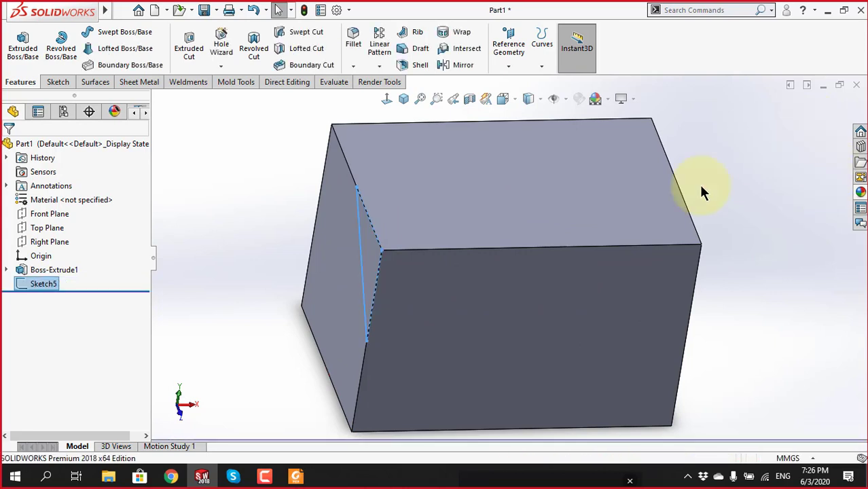
mouse_move(481, 305)
middle_mouse_down()
mouse_move(488, 229)
mouse_move(504, 242)
mouse_move(471, 248)
mouse_move(483, 263)
middle_mouse_up()
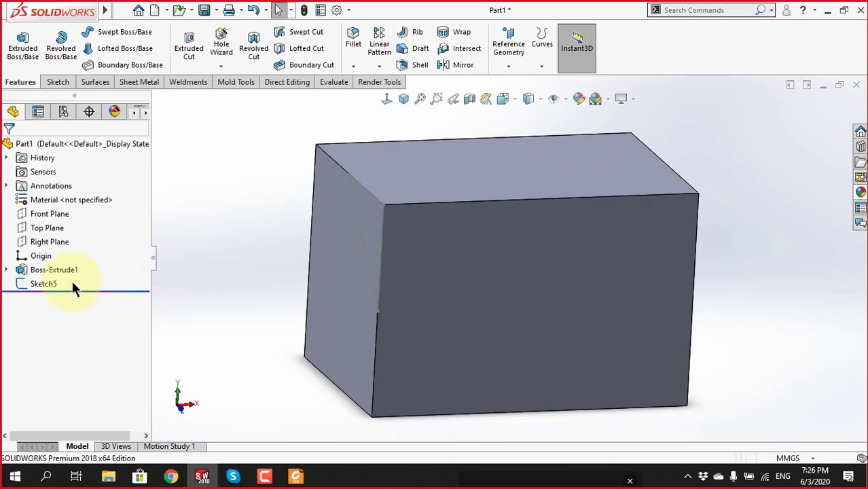
left_click(45, 282)
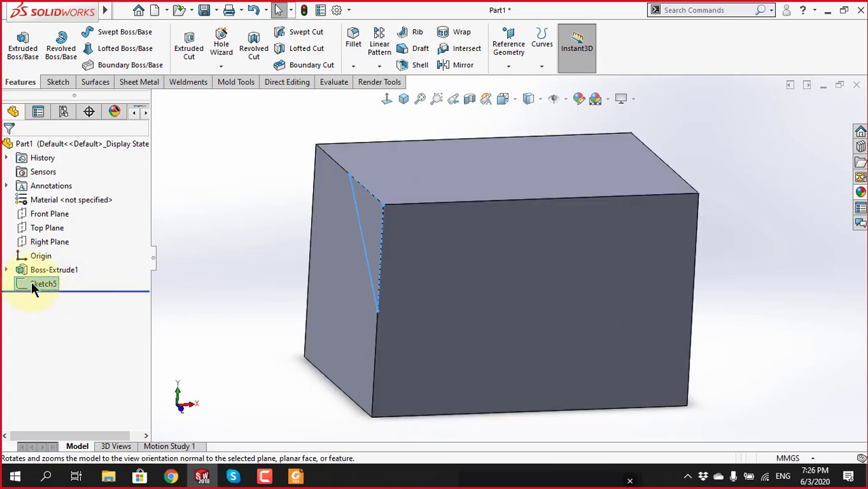
Set up an Extruded Cut of Sketch5, Through All, directed from a sketch point toward the far corner
key("z")
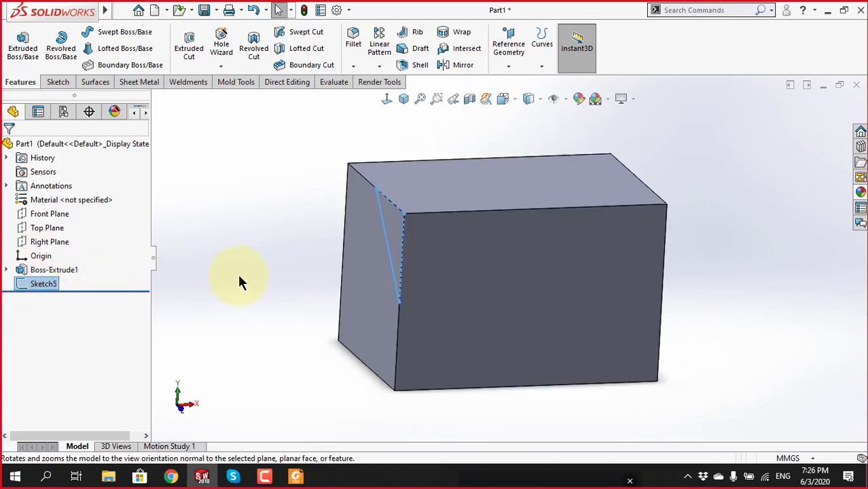
left_click(190, 49)
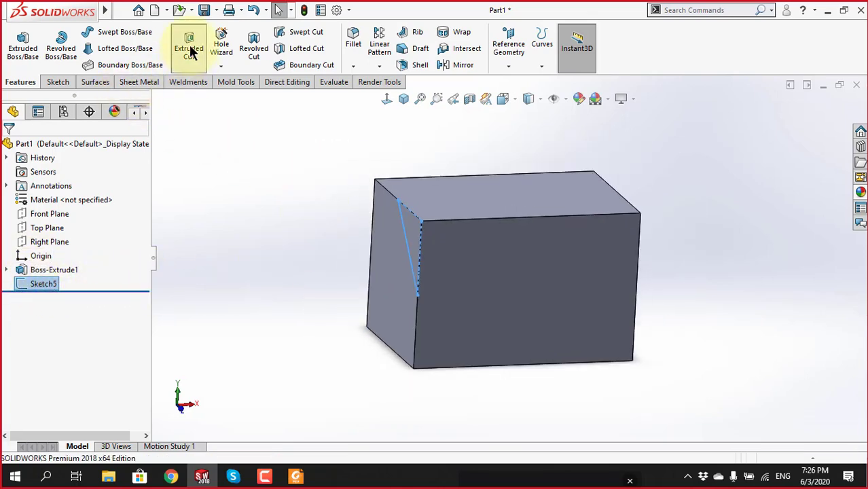
middle_click_drag(698, 274, 649, 314)
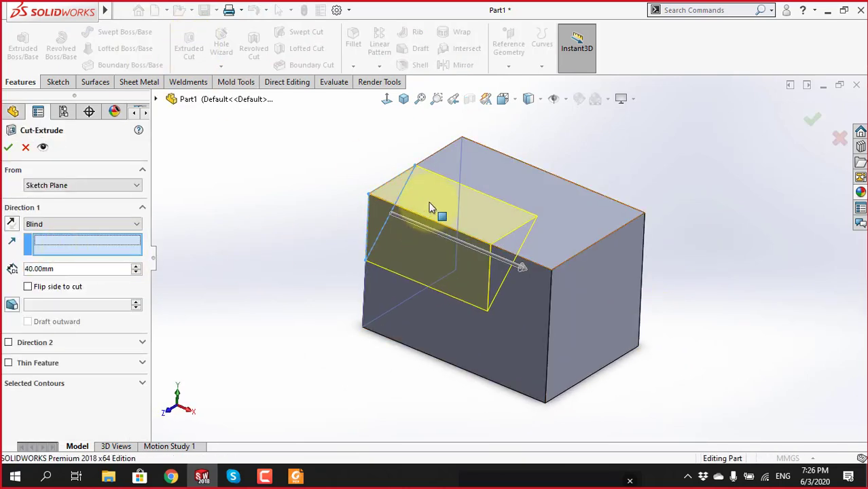
left_click(415, 165)
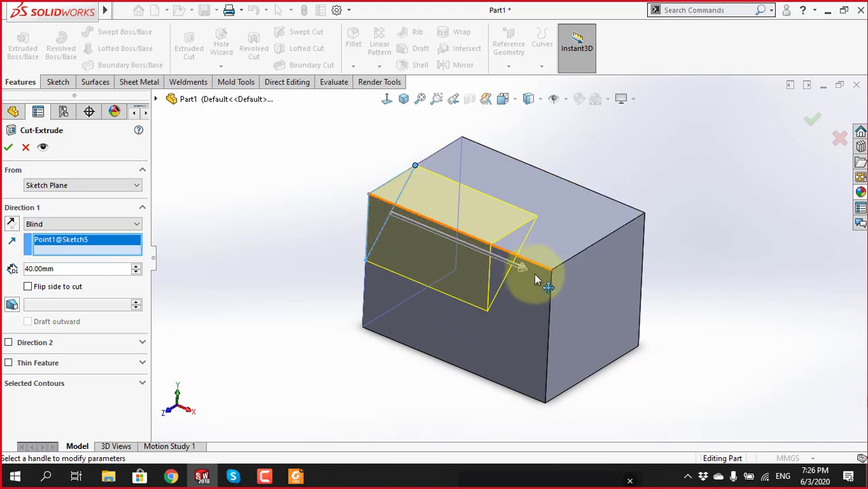
left_click(552, 272)
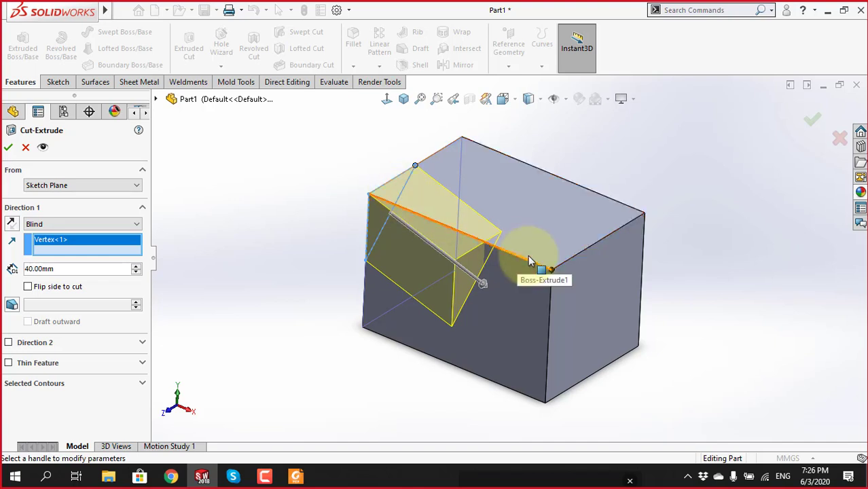
left_click(112, 224)
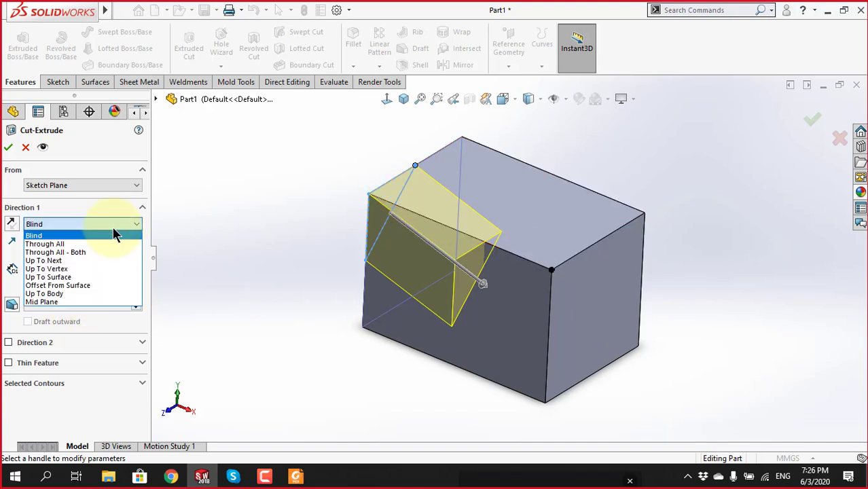
left_click(67, 243)
Apply Cut-Extrude3 and orbit the block to inspect its sloped face, briefly checking Skype
left_click(8, 146)
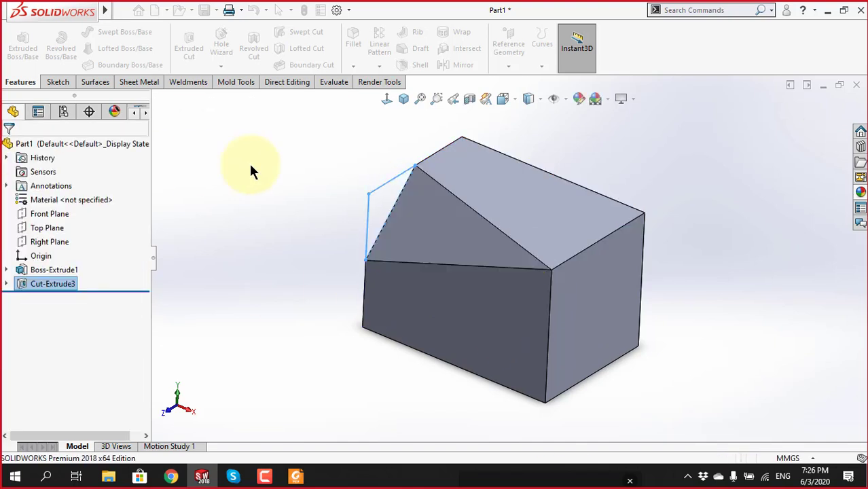
mouse_move(423, 224)
middle_mouse_down()
mouse_move(718, 260)
mouse_move(592, 265)
middle_mouse_up()
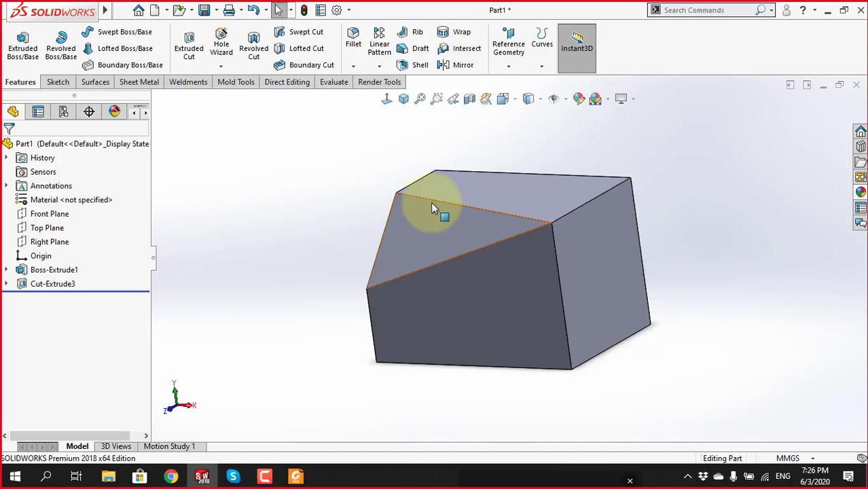
left_click(241, 482)
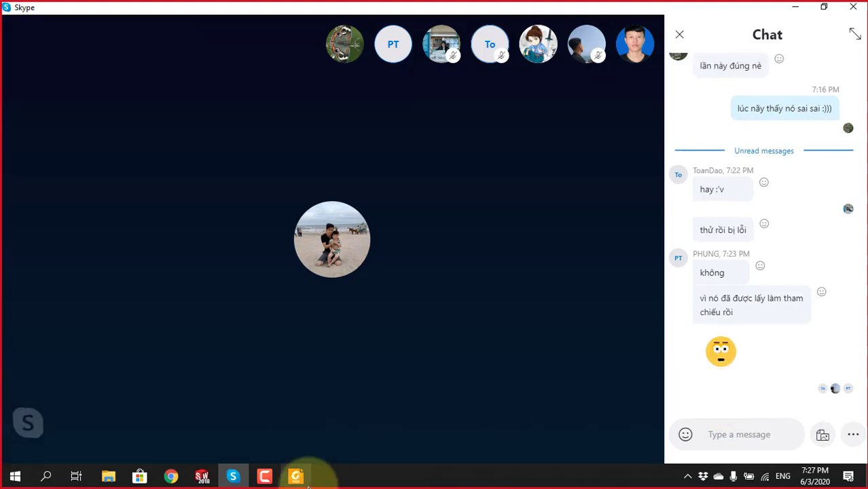
left_click(202, 476)
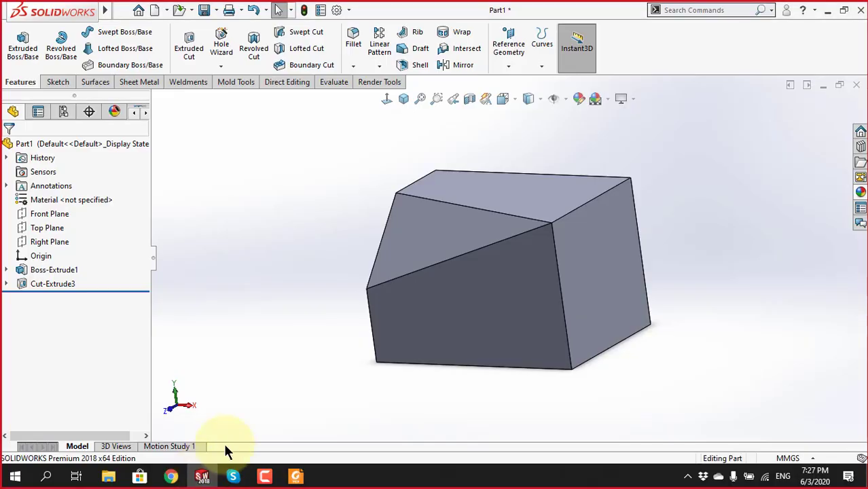
mouse_move(478, 210)
middle_mouse_down()
mouse_move(520, 196)
mouse_move(553, 249)
mouse_move(554, 233)
middle_mouse_up()
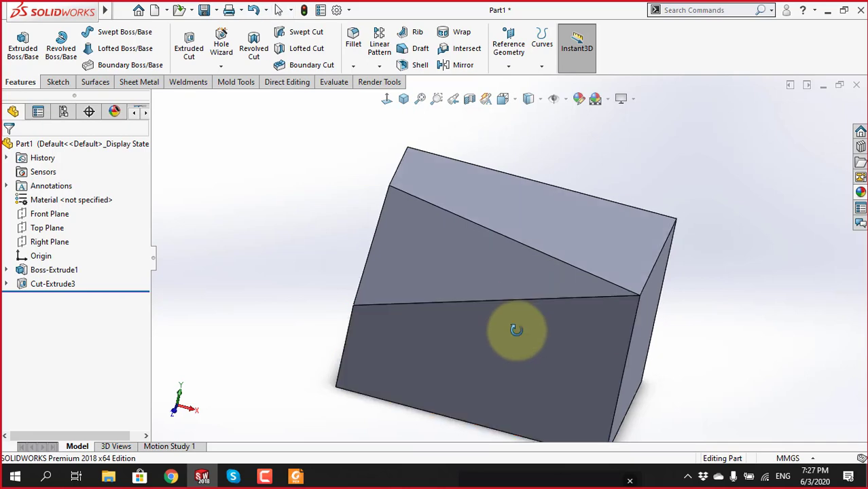
middle_click_drag(514, 325, 498, 320)
Scroll through the Lesson 16 drawings in Extruded Boss.pdf to page 17, then return to SOLIDWORKS
left_click(295, 477)
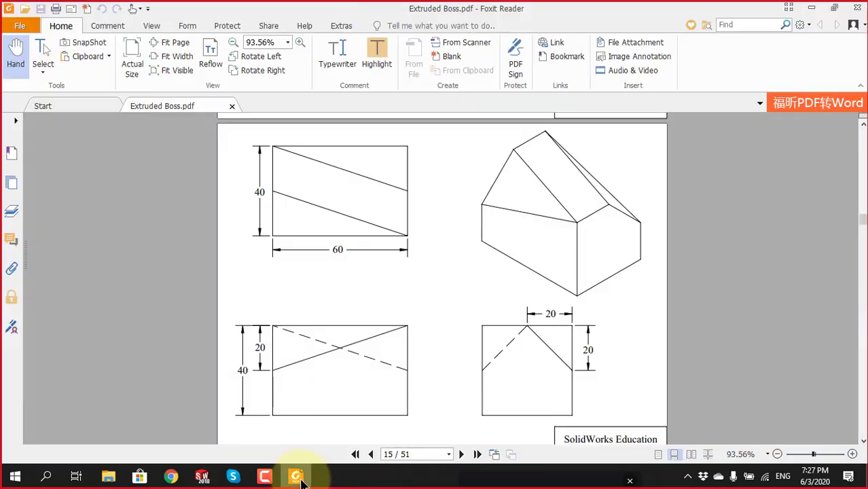
scroll(479, 309, "down", 5)
scroll(490, 300, "down", 5)
scroll(489, 300, "down", 5)
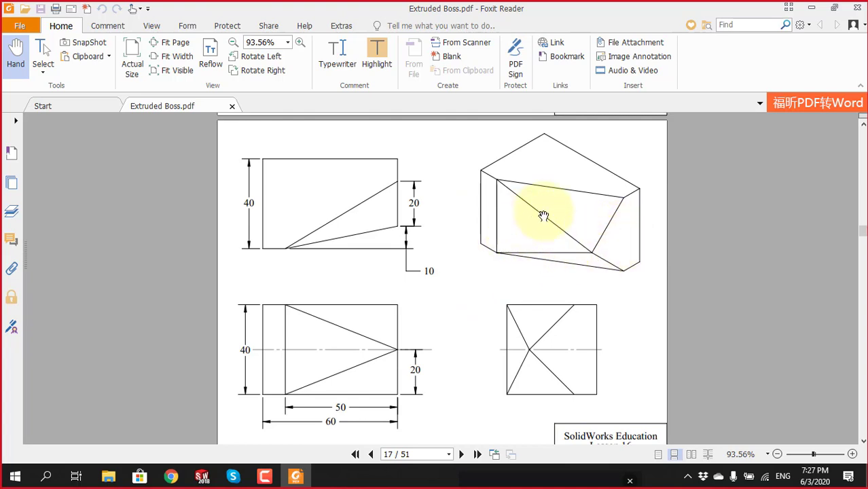
scroll(561, 295, "down", 1)
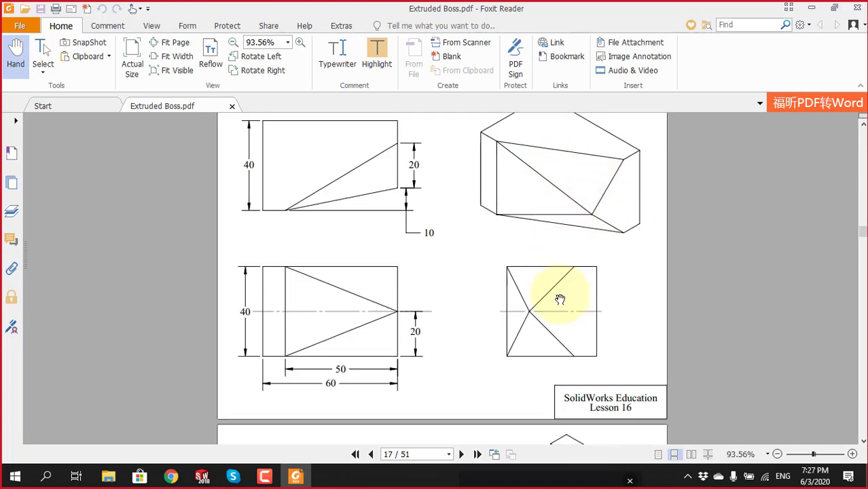
scroll(559, 299, "up", 1)
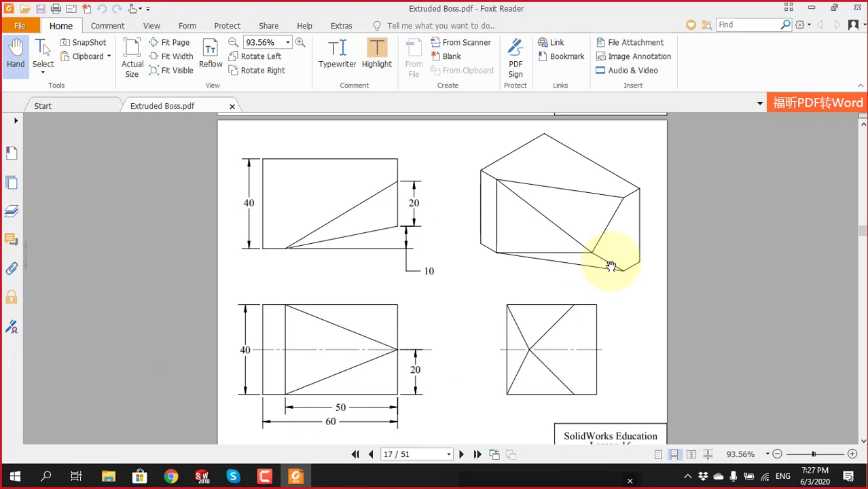
left_click(202, 476)
scroll(466, 312, "down", 1)
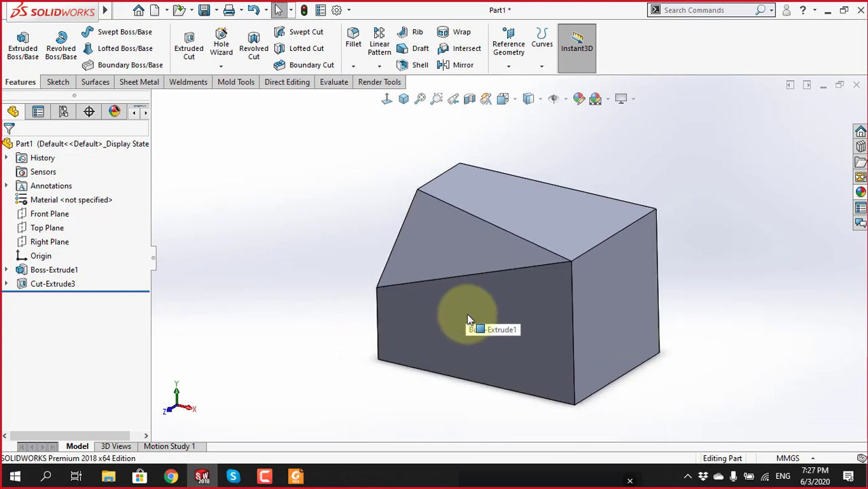
scroll(527, 309, "down", 1)
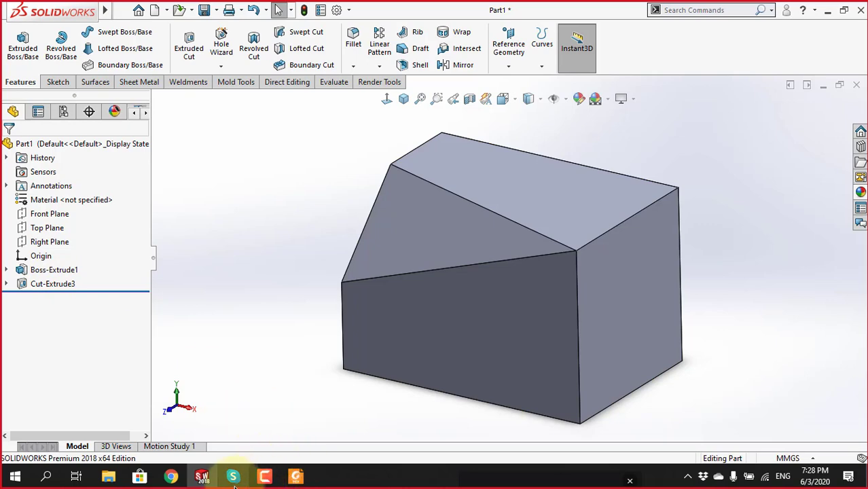
Show the Lesson 24 drawing on page 25 of Extruded Boss.pdf, then bring up the Skype call
left_click(297, 478)
scroll(449, 358, "down", 1)
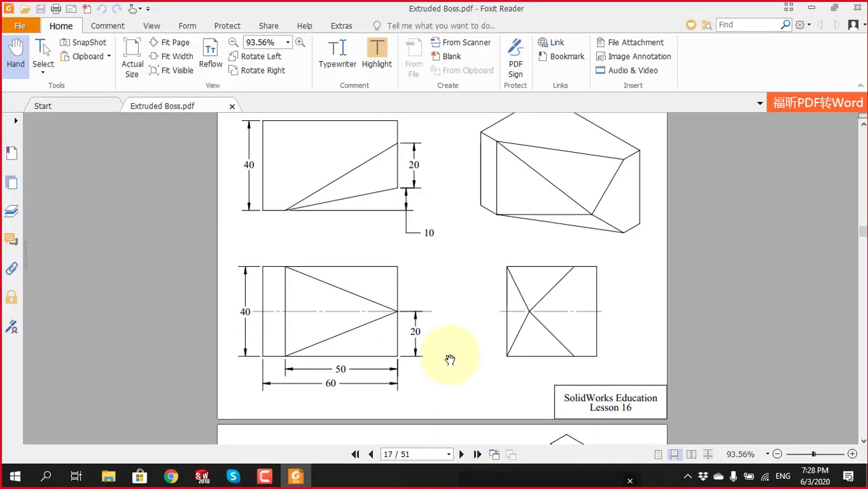
scroll(450, 359, "up", 1)
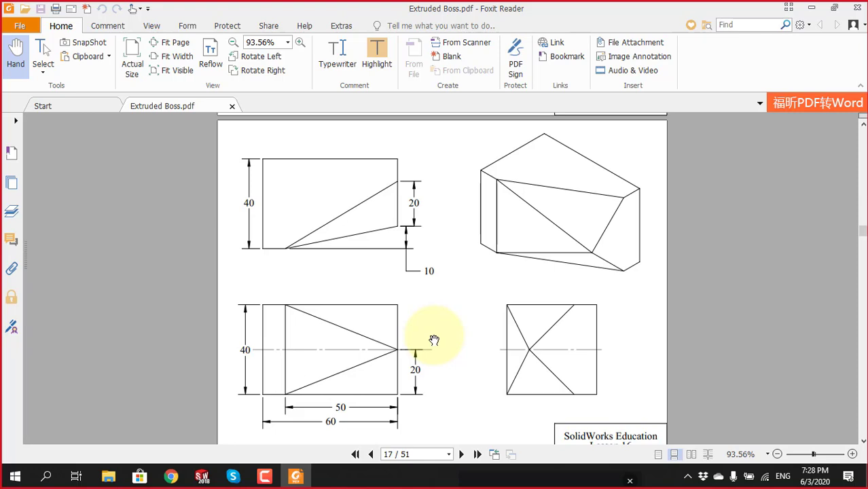
scroll(436, 320, "down", 20)
scroll(438, 301, "up", 5)
scroll(440, 300, "up", 5)
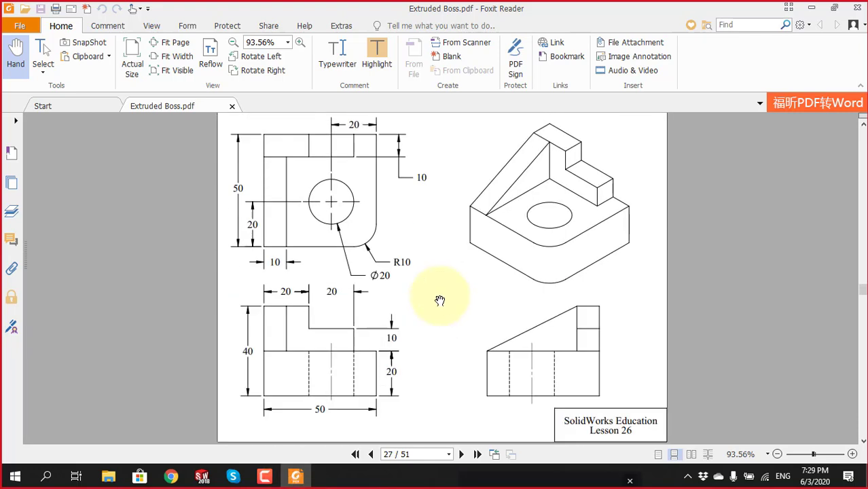
scroll(439, 300, "up", 5)
scroll(439, 300, "up", 5)
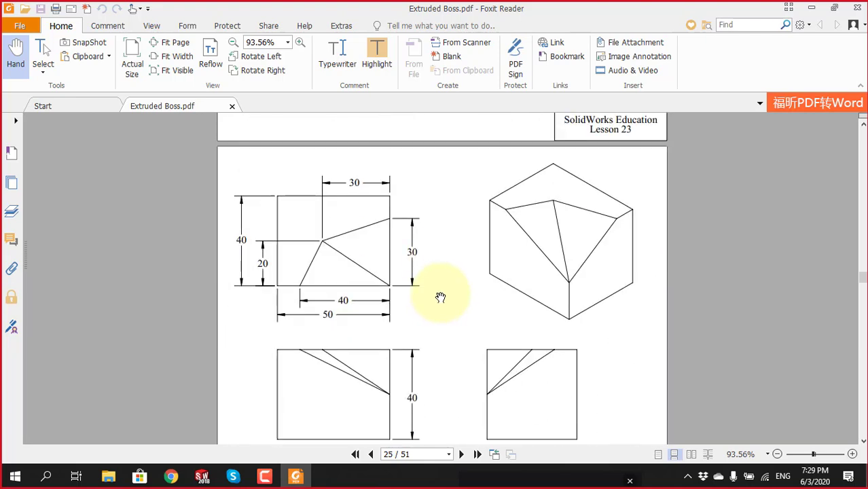
scroll(441, 297, "down", 1)
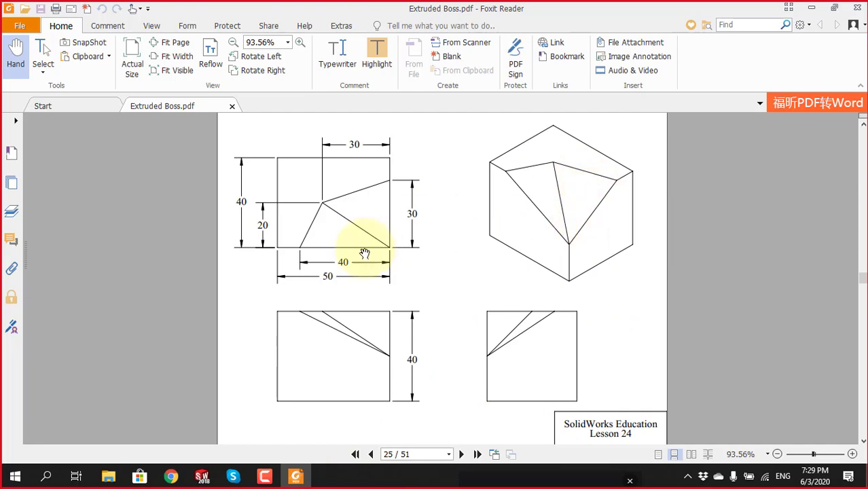
left_click(242, 484)
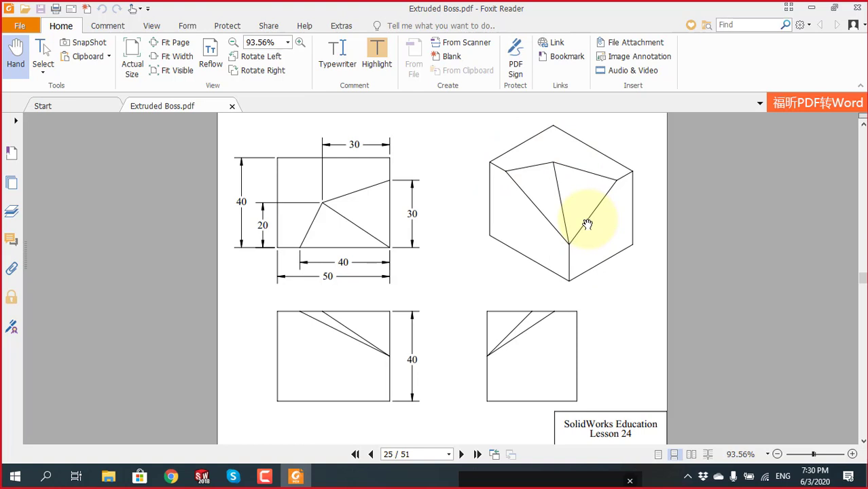
left_click(233, 476)
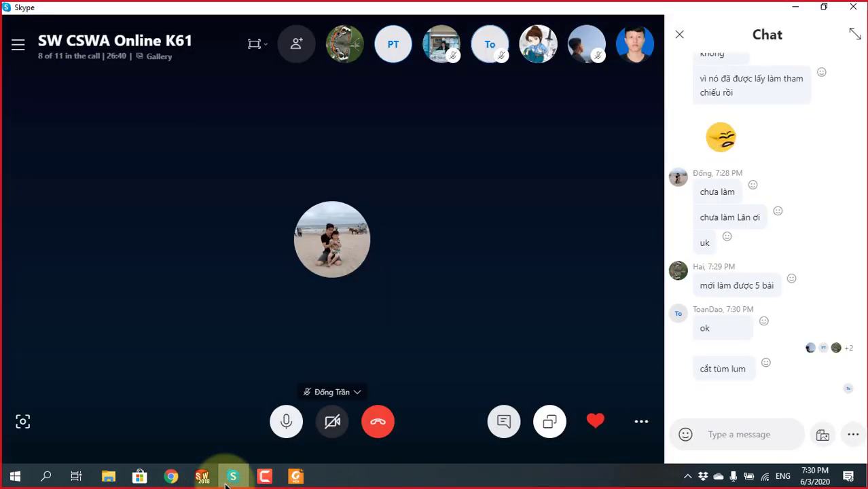
Check the Skype call chat between views of the Lesson 24 PDF, then minimize Skype
left_click(225, 482)
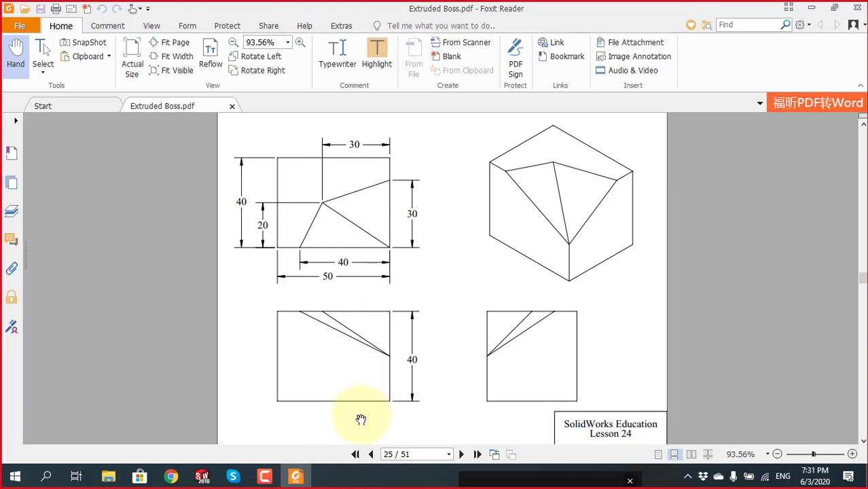
left_click(232, 477)
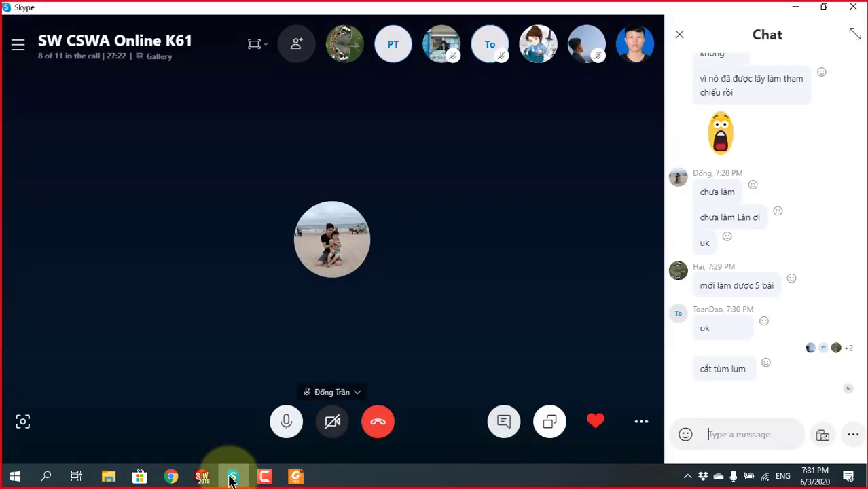
left_click(294, 478)
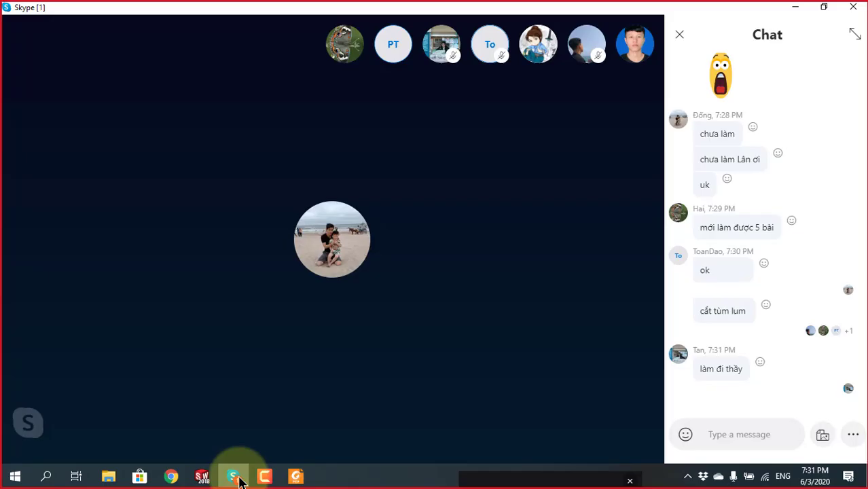
left_click(233, 477)
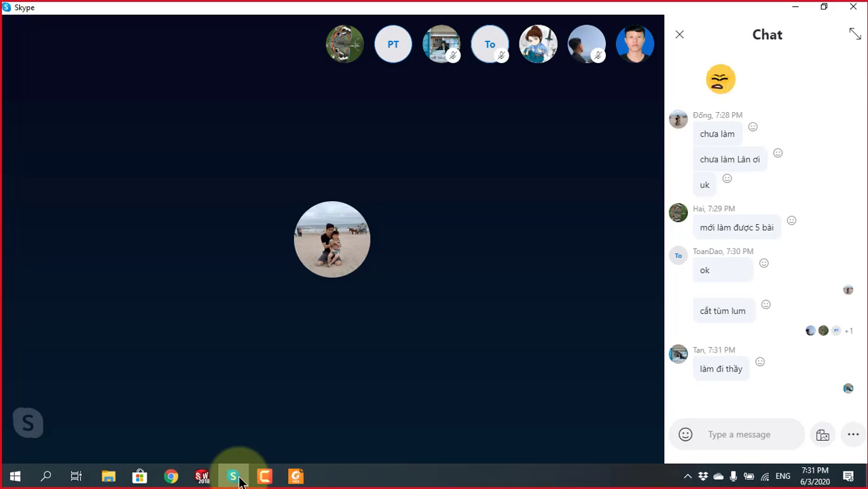
left_click(234, 478)
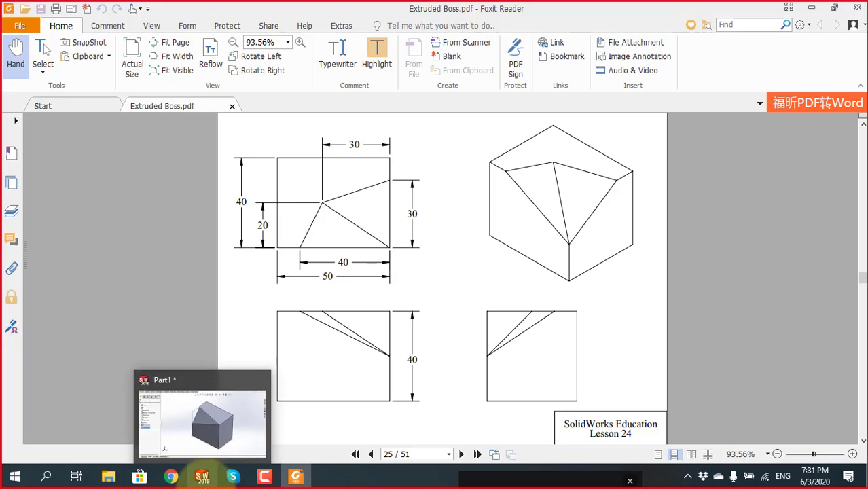
Close Part1 without saving and create a new part document
left_click(203, 477)
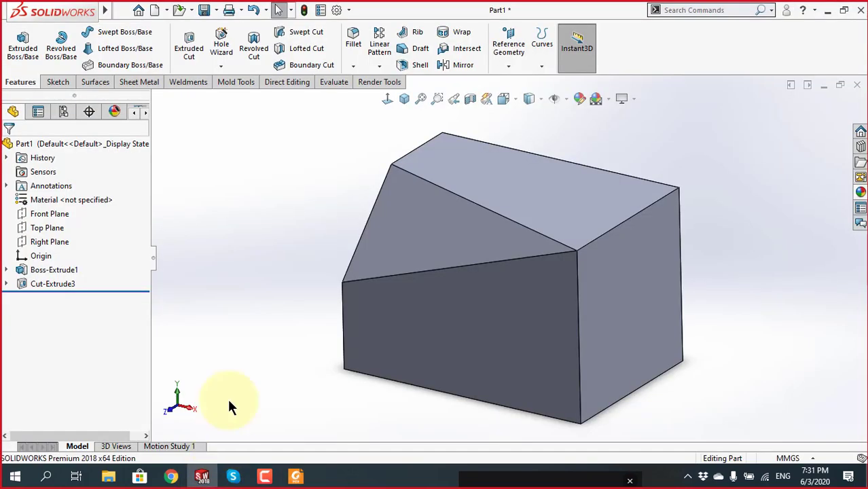
left_click(857, 84)
left_click(488, 261)
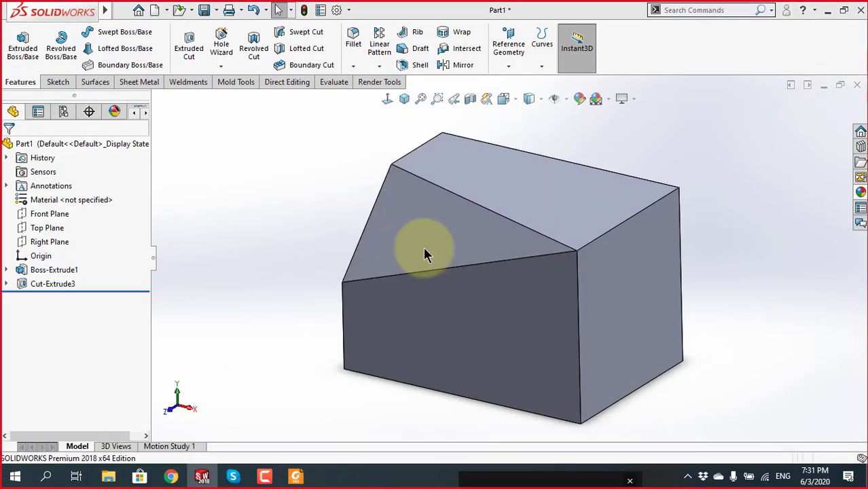
left_click(155, 17)
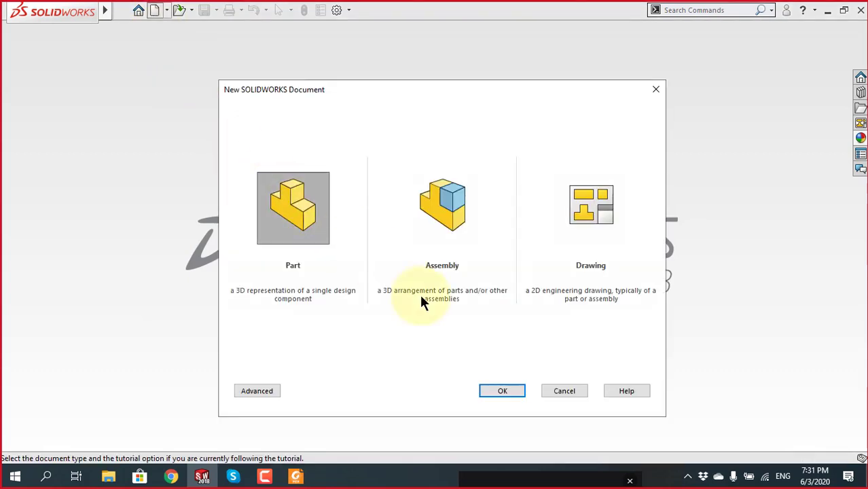
left_click(501, 391)
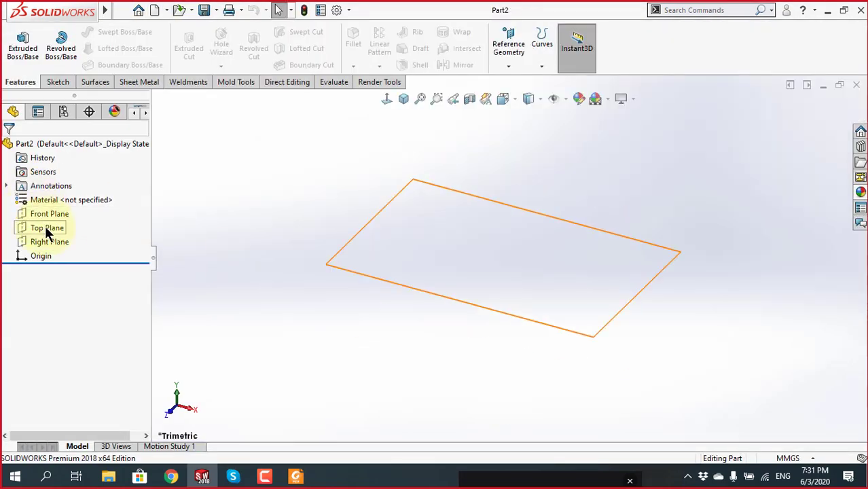
Sketch a center rectangle anchored at the origin on the Top Plane
left_click(48, 230)
left_click(54, 209)
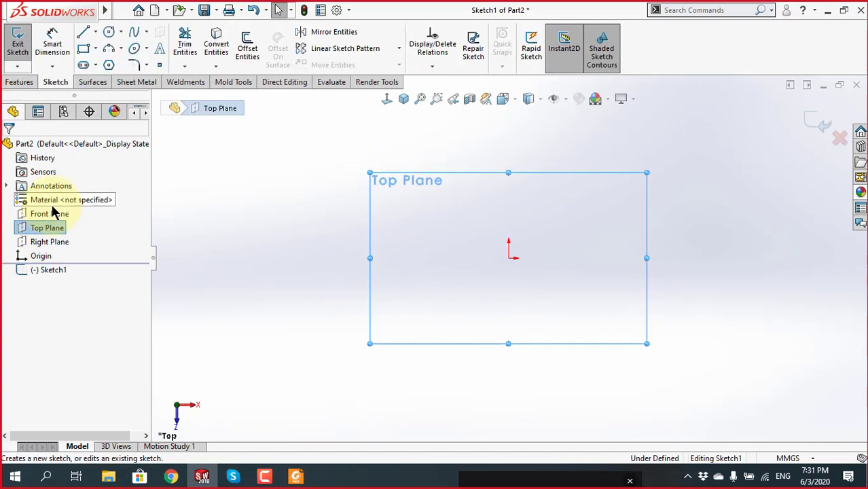
left_click(83, 50)
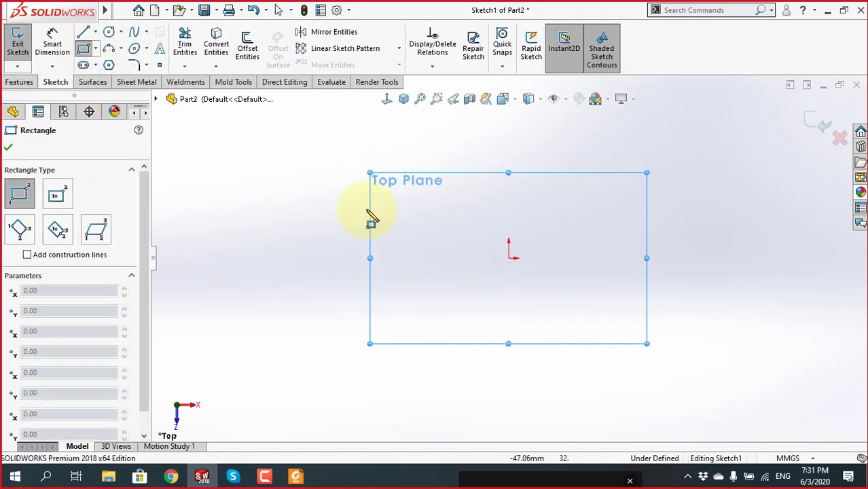
left_click(60, 197)
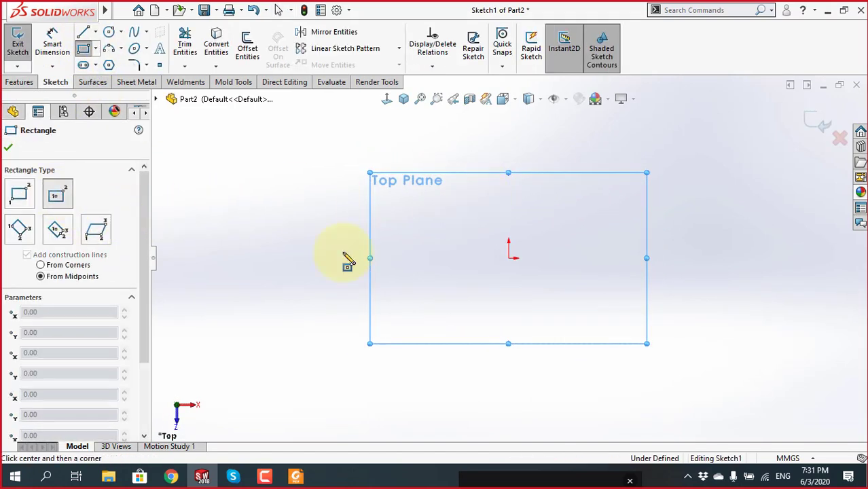
left_click(509, 258)
left_click(641, 170)
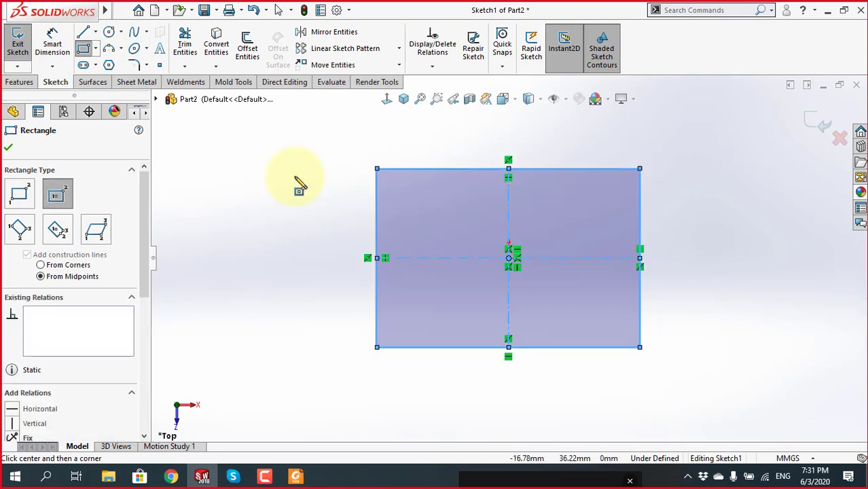
Dimension the rectangle 50 mm wide and 40 mm tall, checking the Lesson 24 drawing
left_click(53, 42)
key("alt+Tab")
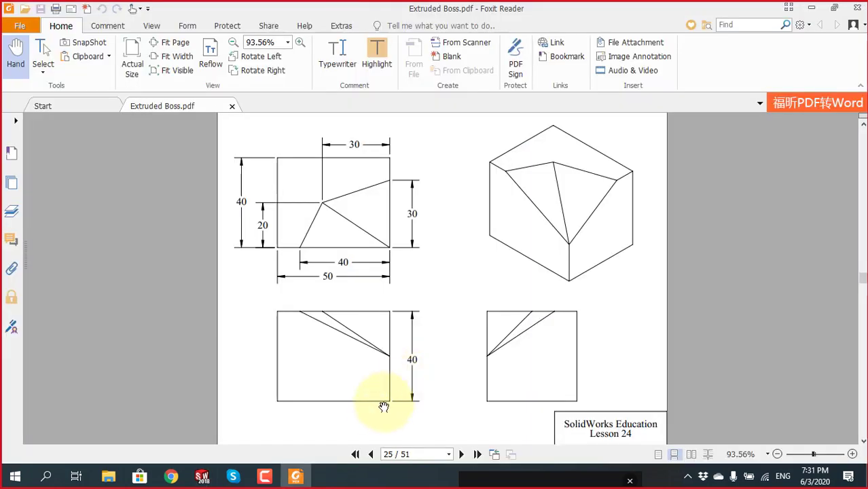
key("alt+Tab")
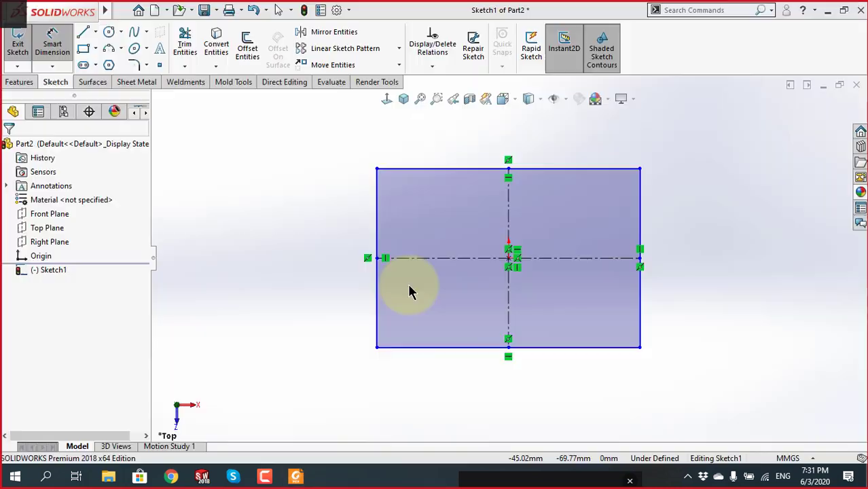
left_click(469, 373)
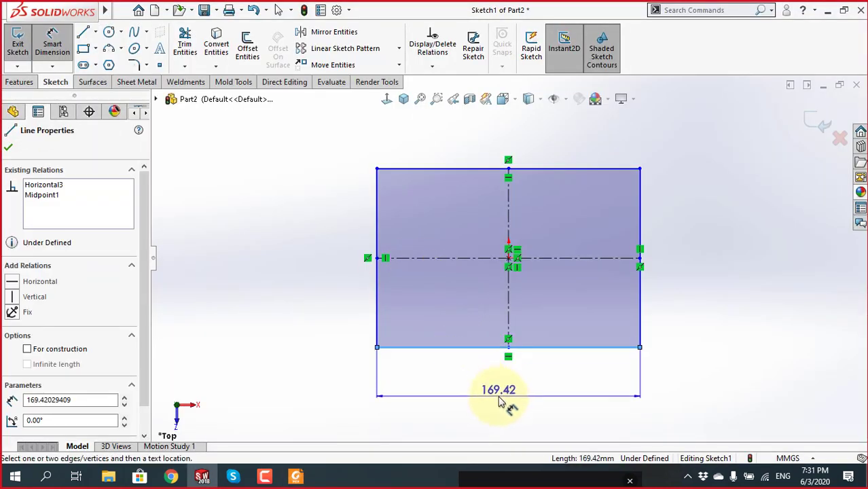
left_click(500, 402)
type("50")
key("Return")
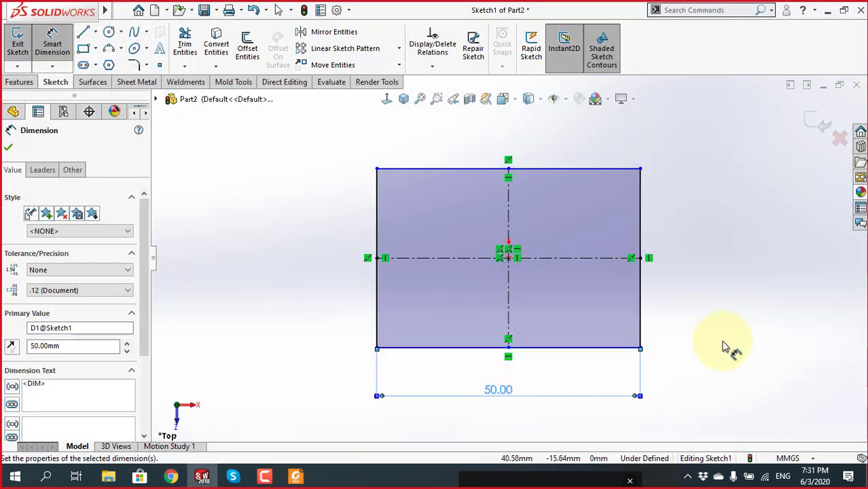
left_click(640, 289)
left_click(696, 279)
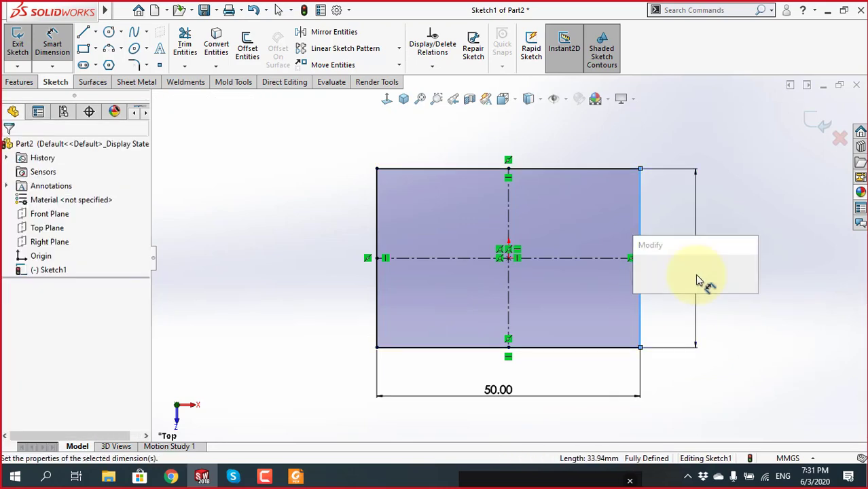
type("40")
key("Return")
left_click(761, 265)
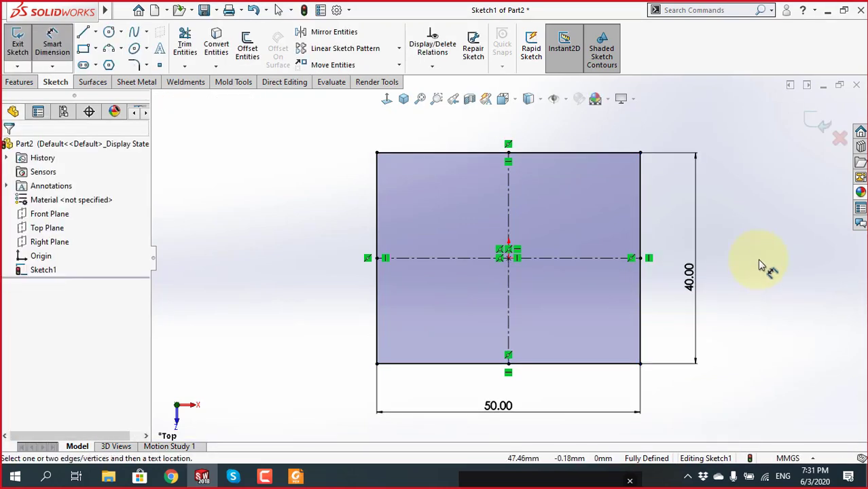
key("alt+Tab")
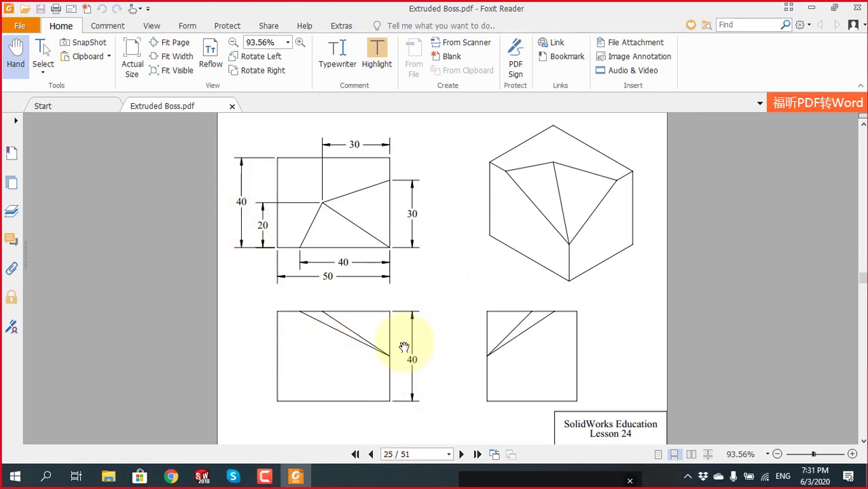
key("alt+Tab")
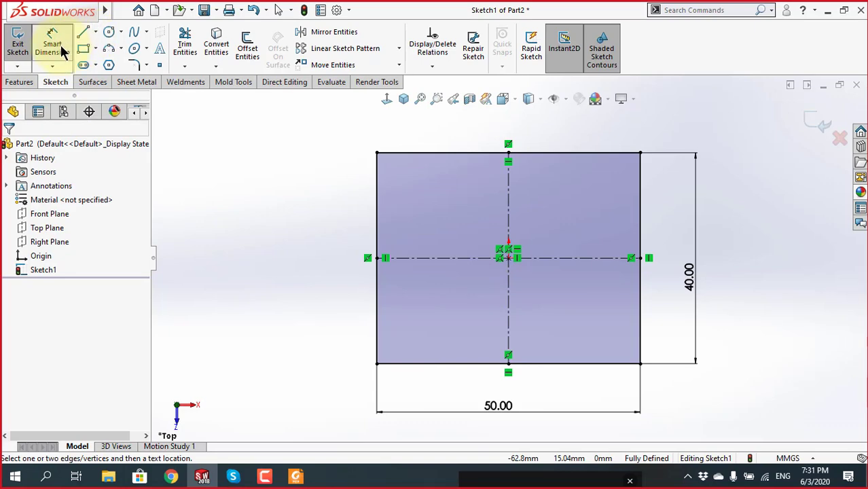
left_click(31, 81)
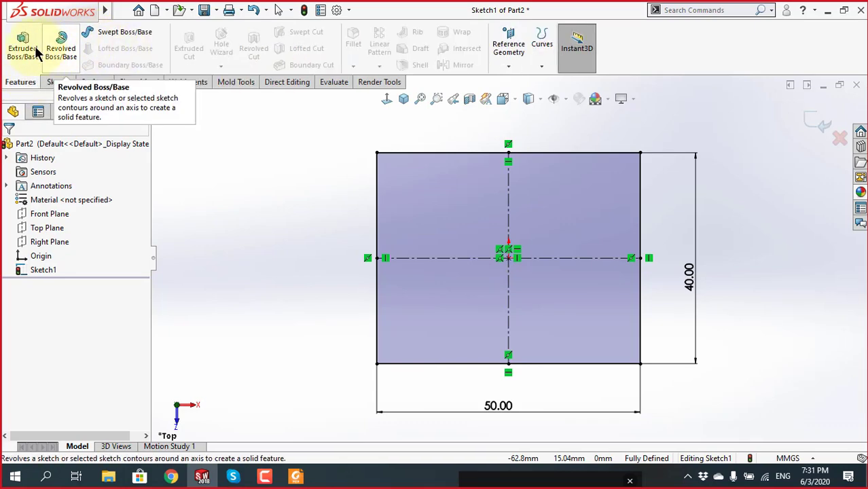
Extrude the rectangle 40 mm into a 50×40×40 block, then bring up the Lesson 24 drawing
left_click(25, 49)
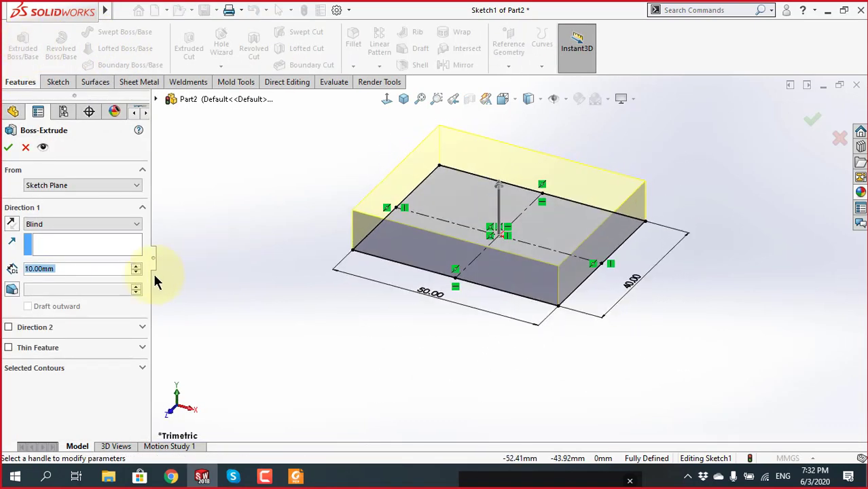
type("40")
key("Return")
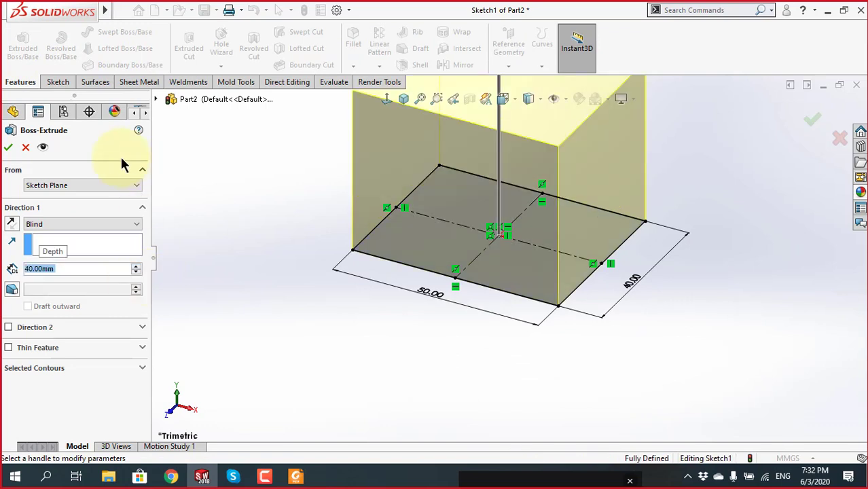
left_click(9, 147)
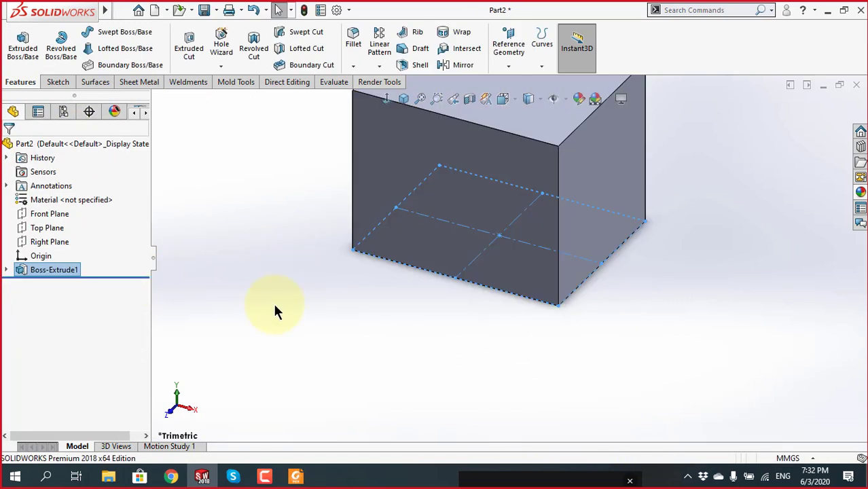
scroll(403, 321, "up", 5)
scroll(527, 272, "down", 4)
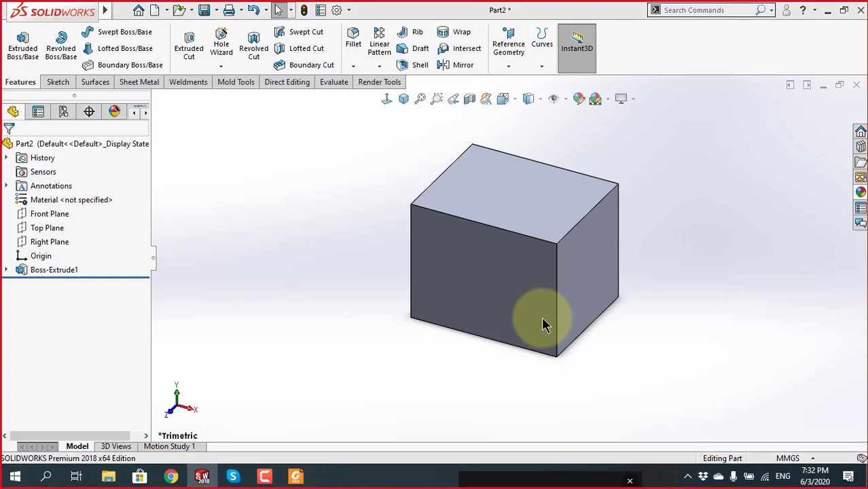
key("alt+Tab")
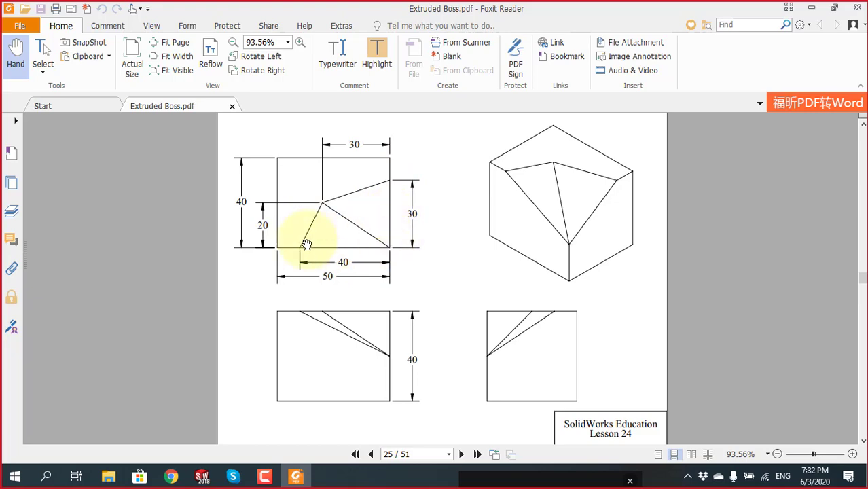
Start Sketch2 on the block's top face and draw angled lines from the bottom edge to the right edge
key("alt+Tab")
left_click(523, 203)
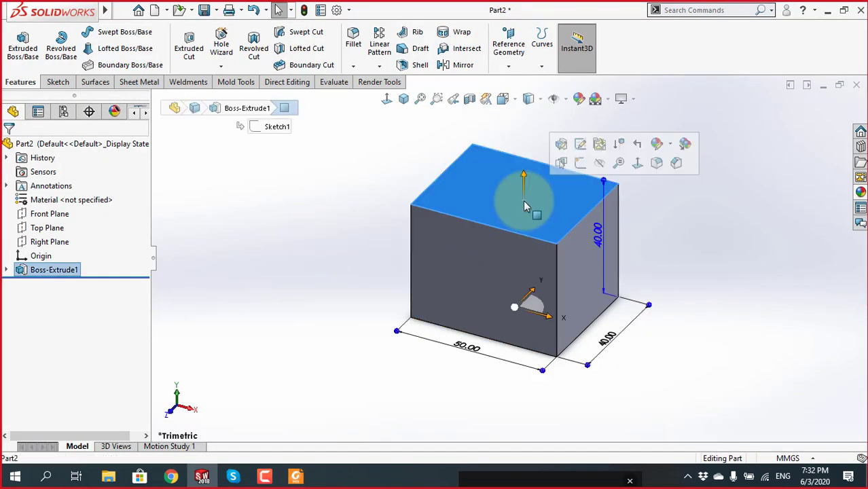
left_click(580, 143)
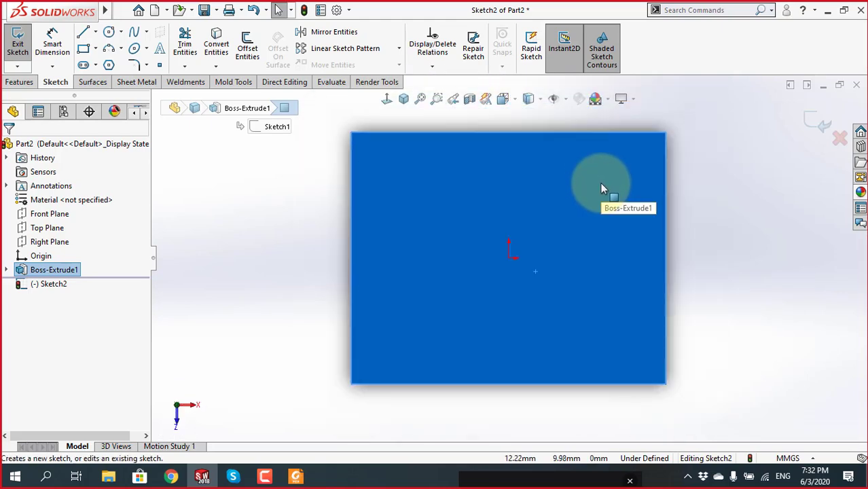
left_click(83, 32)
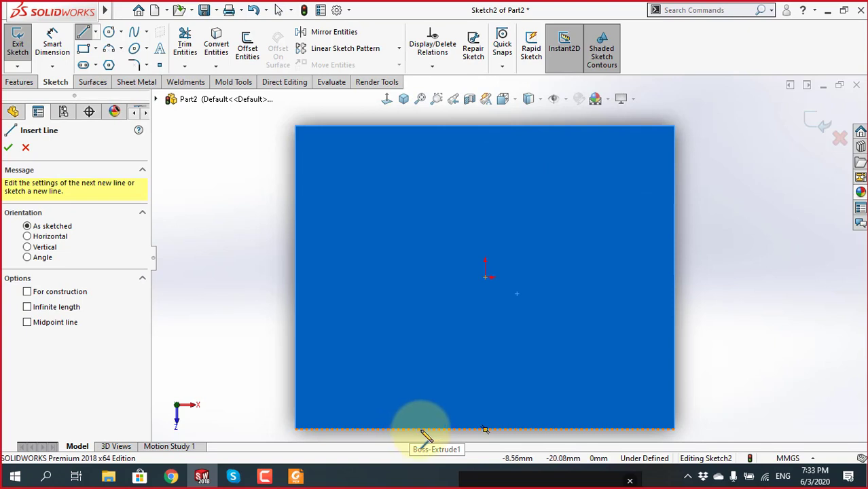
left_click(421, 430)
left_click(509, 286)
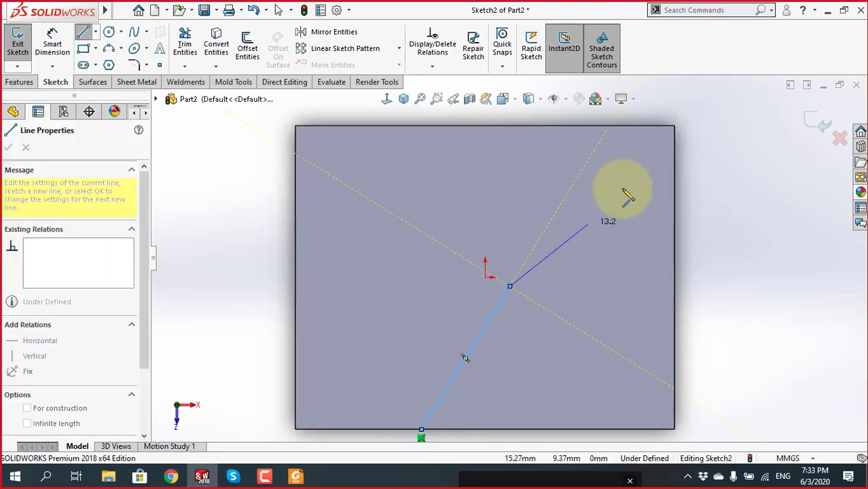
left_click(675, 182)
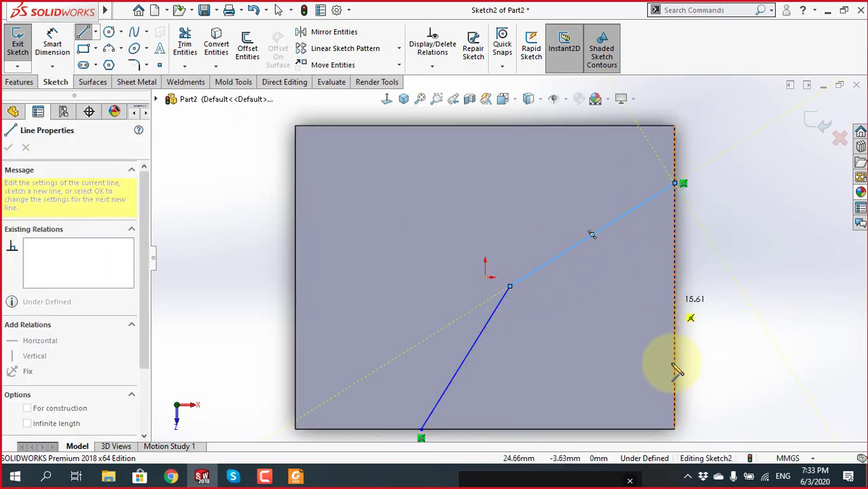
left_click(674, 429)
Close the outline on the bottom edge and compare the sketch with the Lesson 24 drawing
left_click(422, 429)
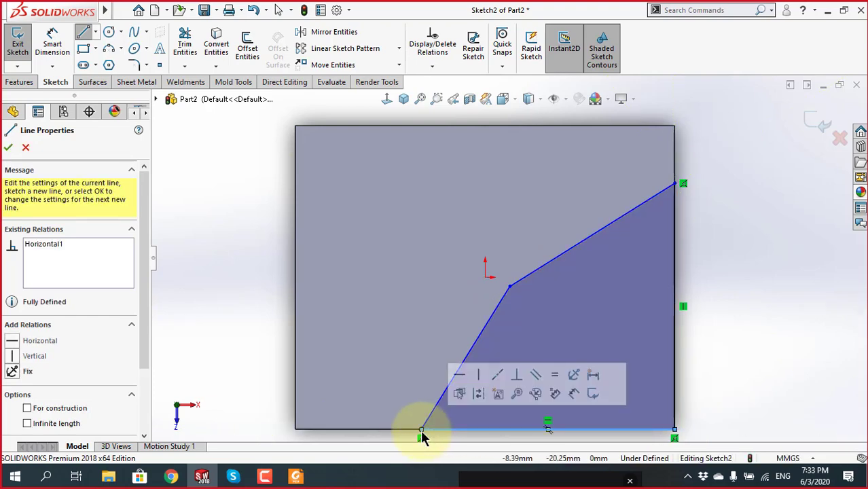
key("Escape")
scroll(516, 306, "up", 2)
scroll(606, 295, "down", 2)
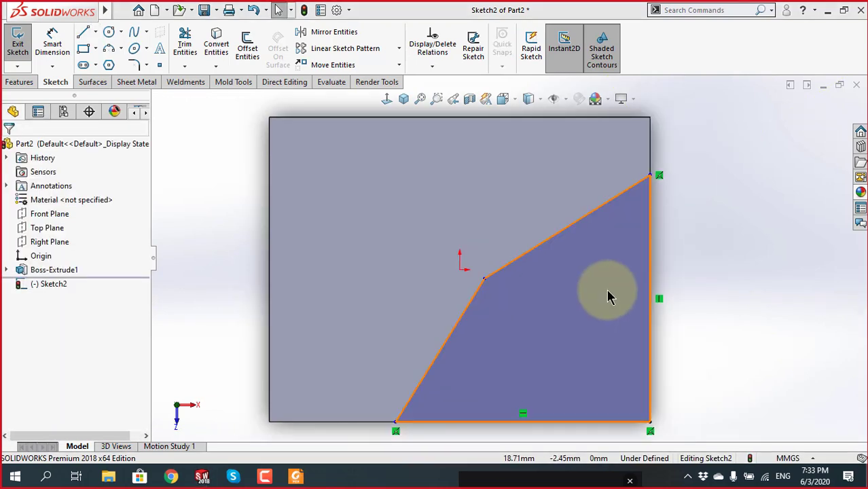
key("alt+Tab")
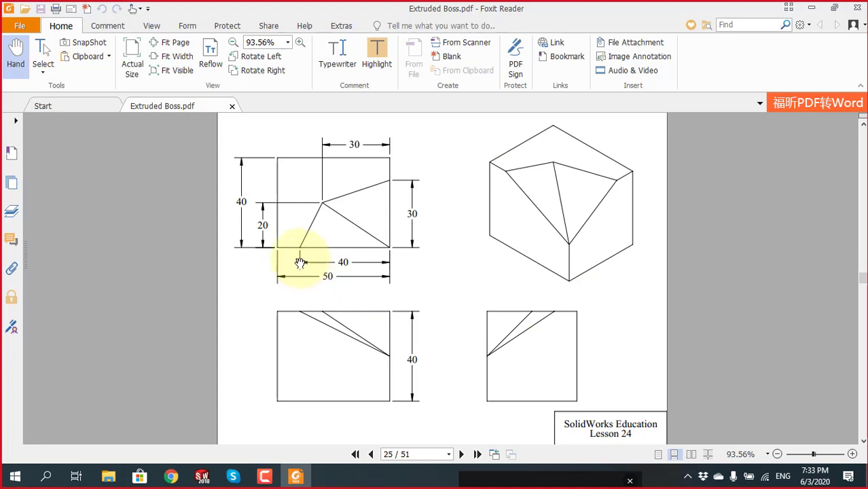
key("alt+Tab")
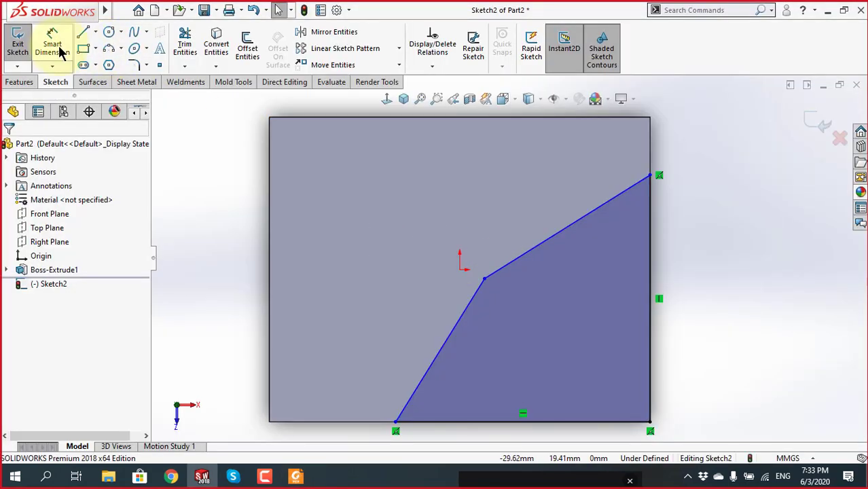
Dimension the bottom line 40 mm and the right vertical line 30 mm
left_click(52, 45)
scroll(500, 248, "up", 2)
left_click(552, 372)
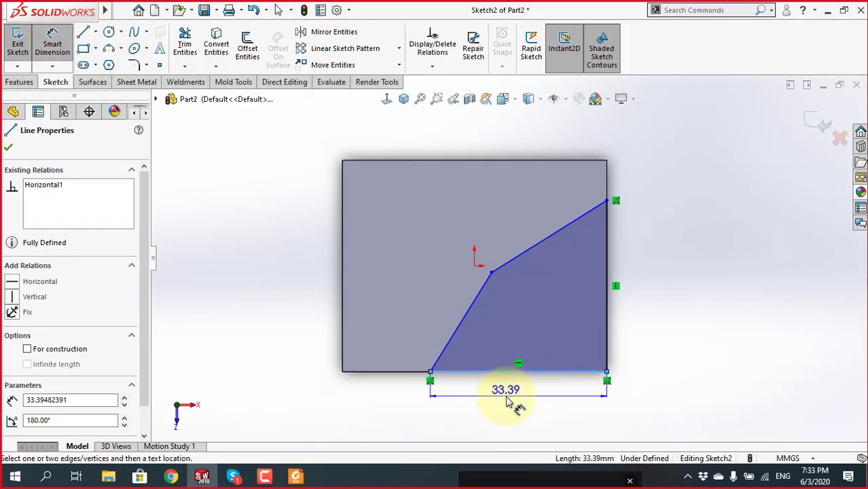
left_click(507, 401)
type("40")
key("Return")
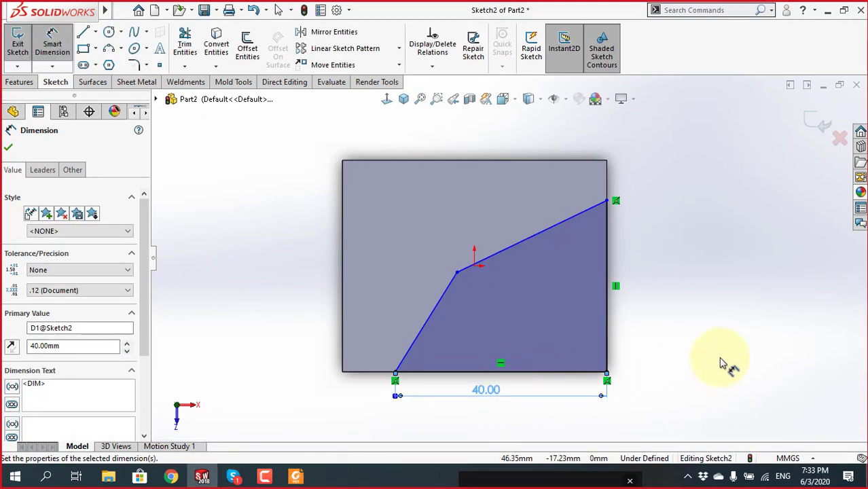
left_click(719, 359)
key("alt+Tab")
key("alt+Tab")
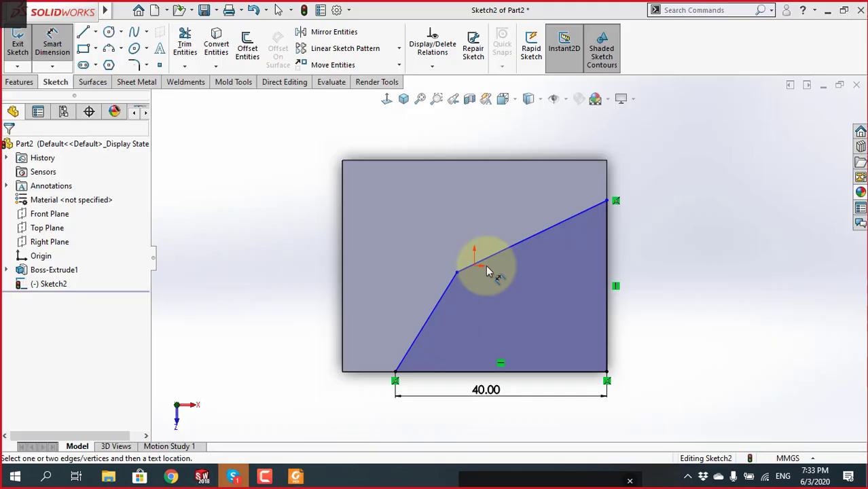
left_click(609, 291)
left_click(649, 291)
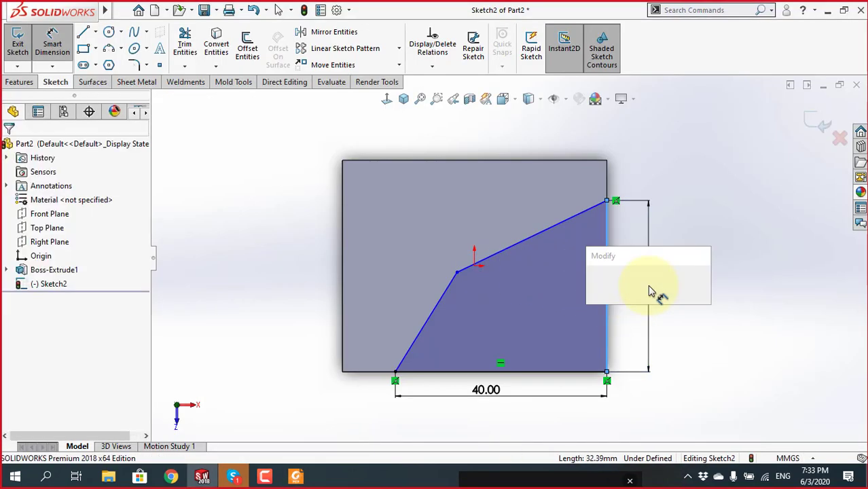
type("30")
key("Return")
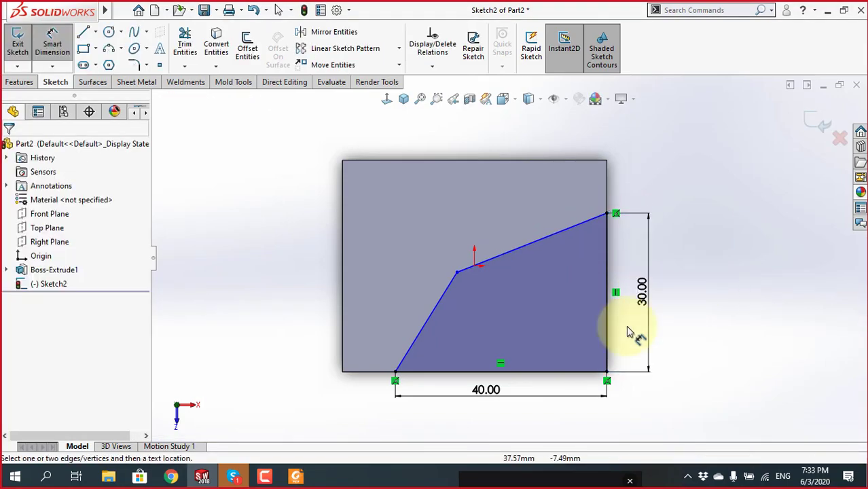
Check the Lesson 24 drawing's dimensions and return to the SOLIDWORKS sketch
left_click(233, 476)
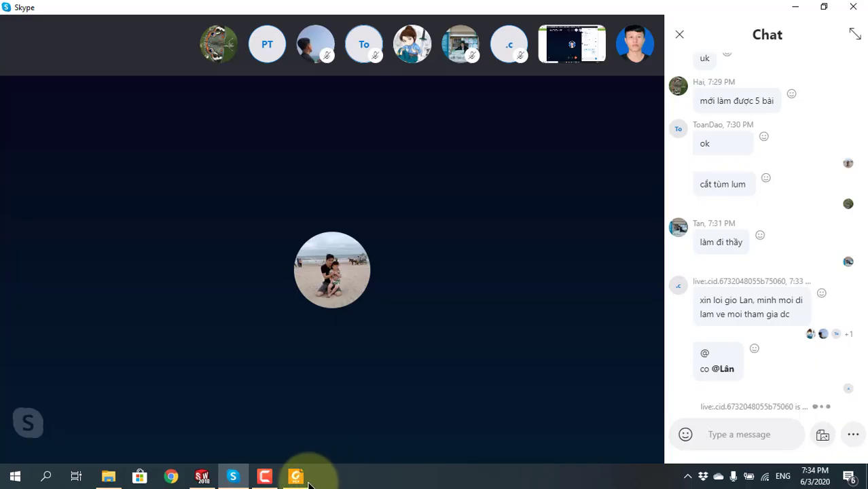
left_click(202, 478)
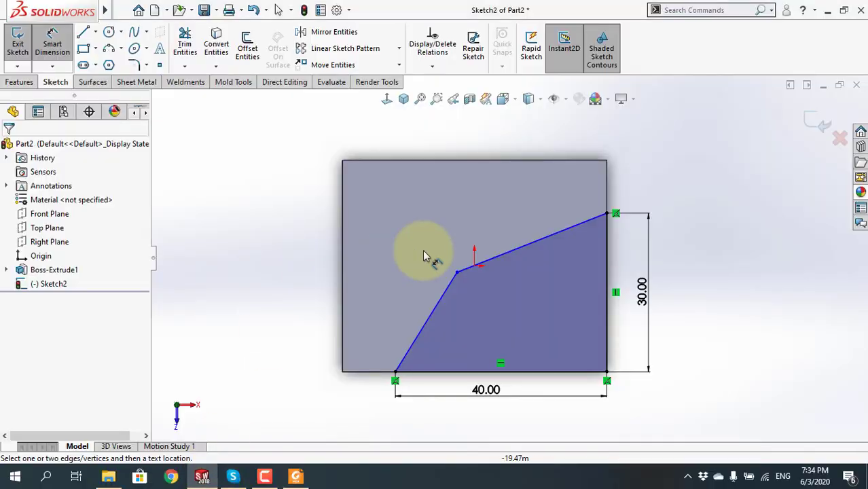
key("alt+Tab")
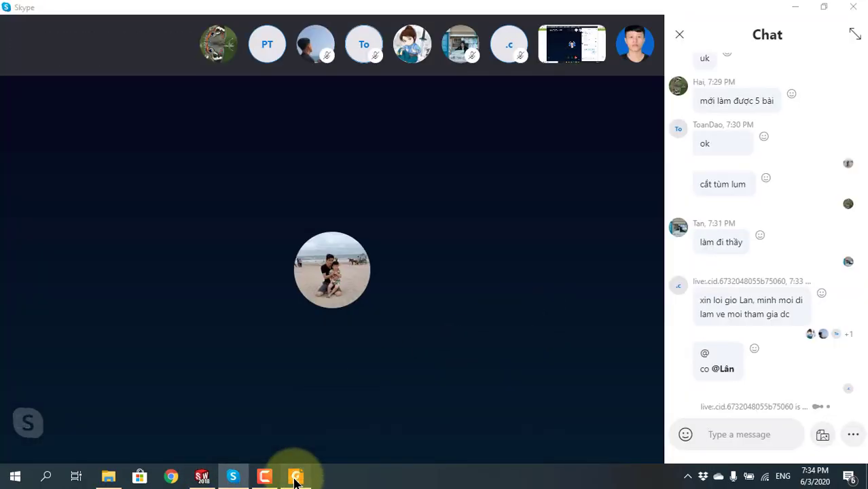
left_click(297, 478)
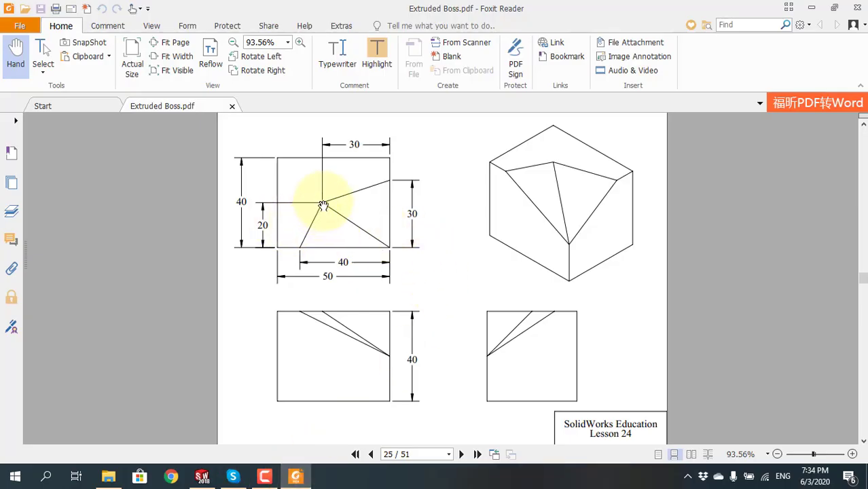
key("alt+Tab")
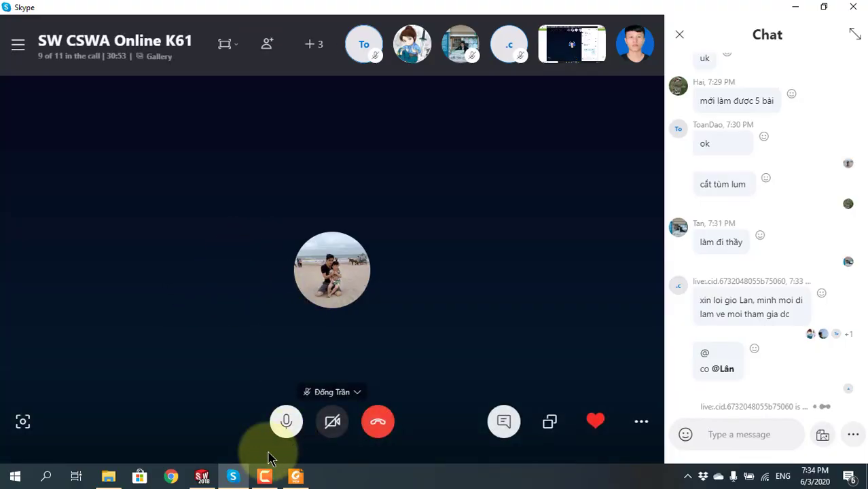
left_click(203, 477)
Give the slanted line a 20 mm vertical height dimension, then recheck the Lesson 24 drawing
left_click(53, 40)
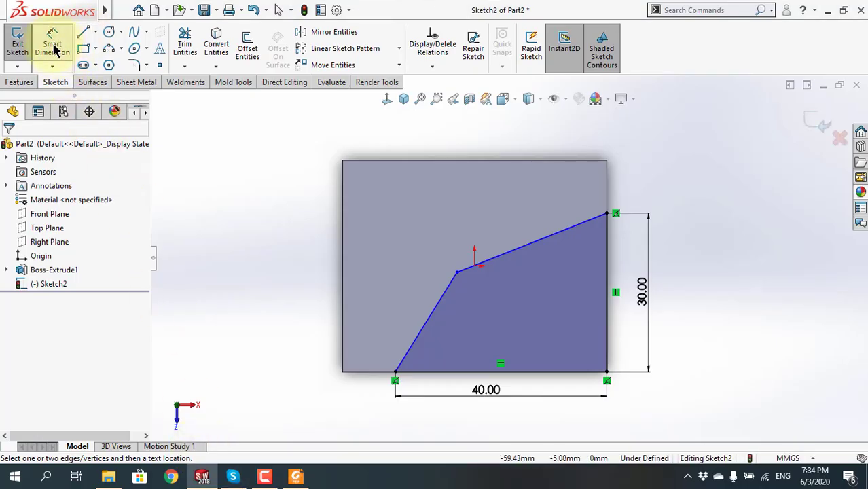
left_click(457, 274)
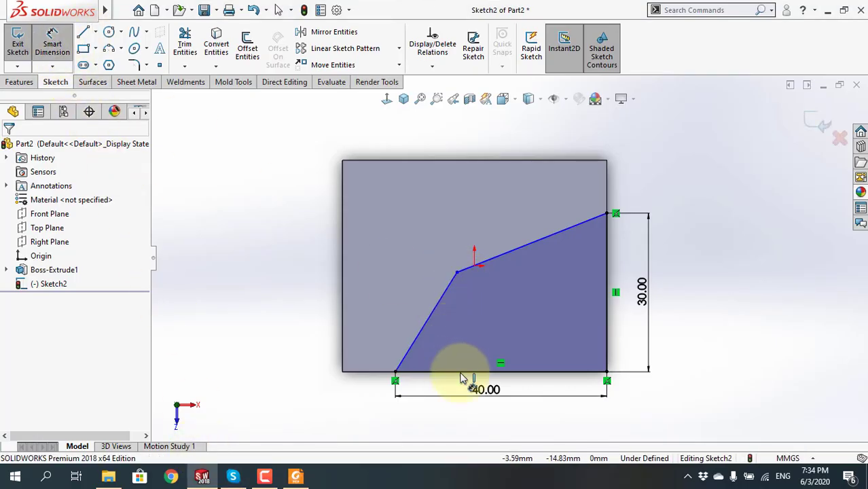
left_click(431, 316)
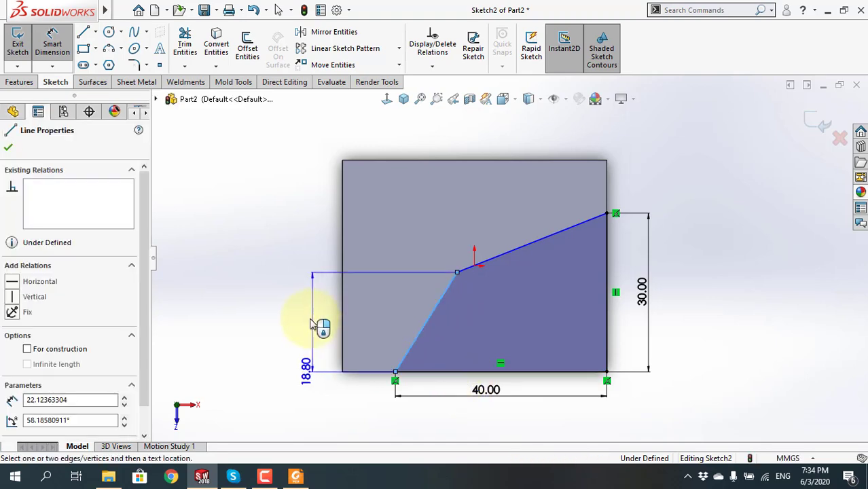
left_click(314, 324)
type("20")
key("Return")
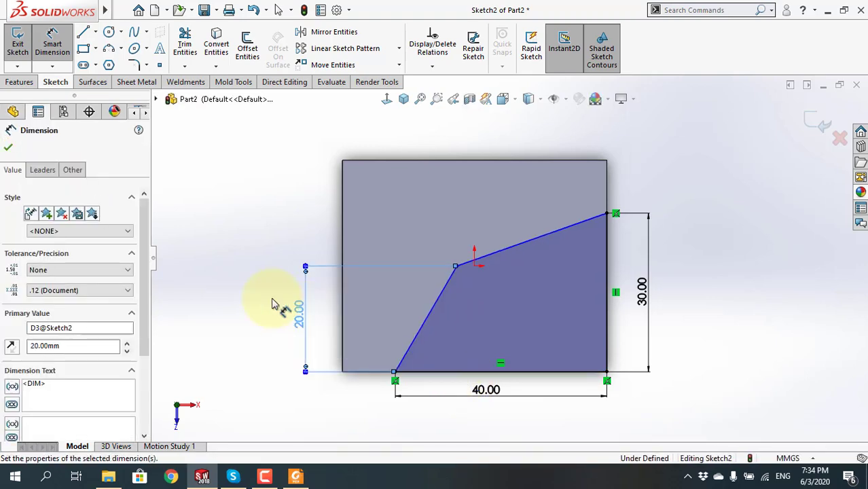
key("alt+Tab")
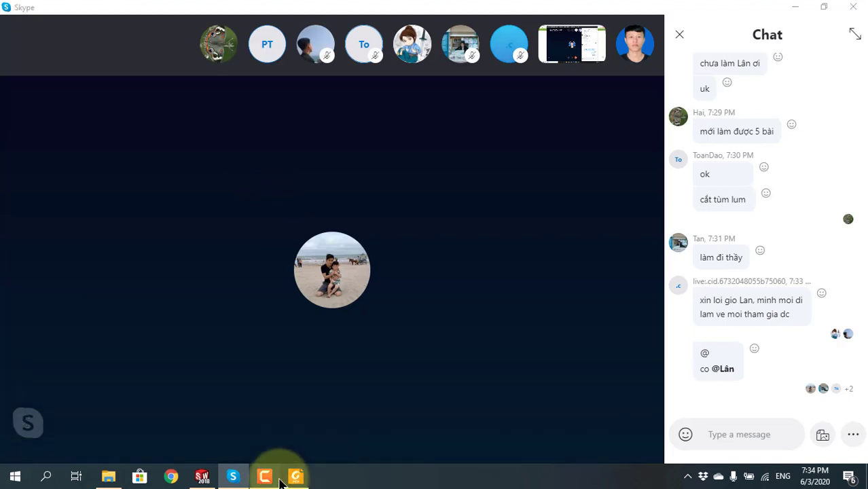
left_click(269, 476)
left_click(294, 476)
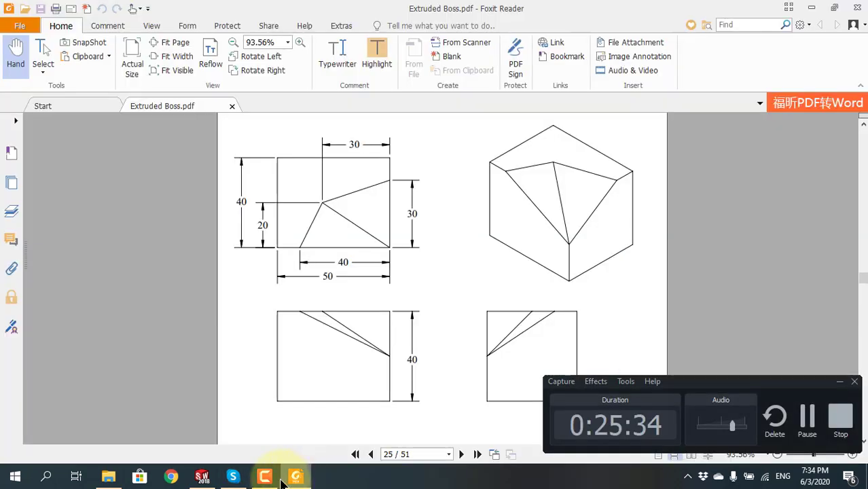
left_click(839, 381)
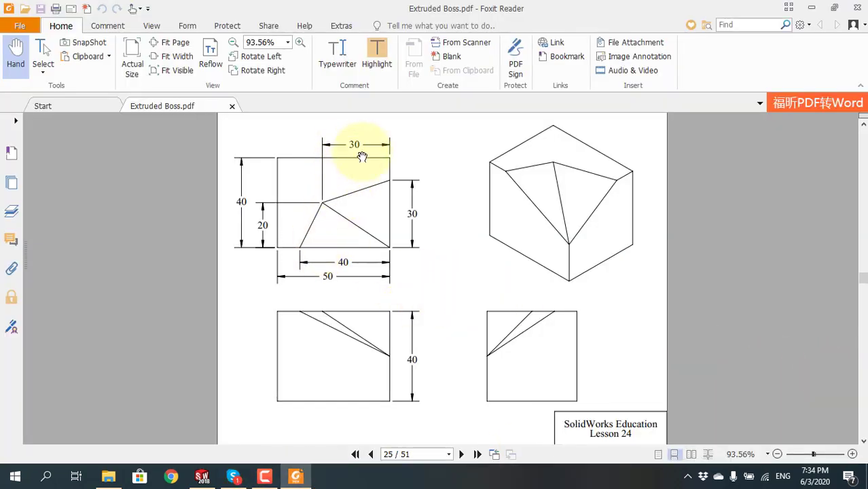
left_click(233, 476)
left_click(202, 476)
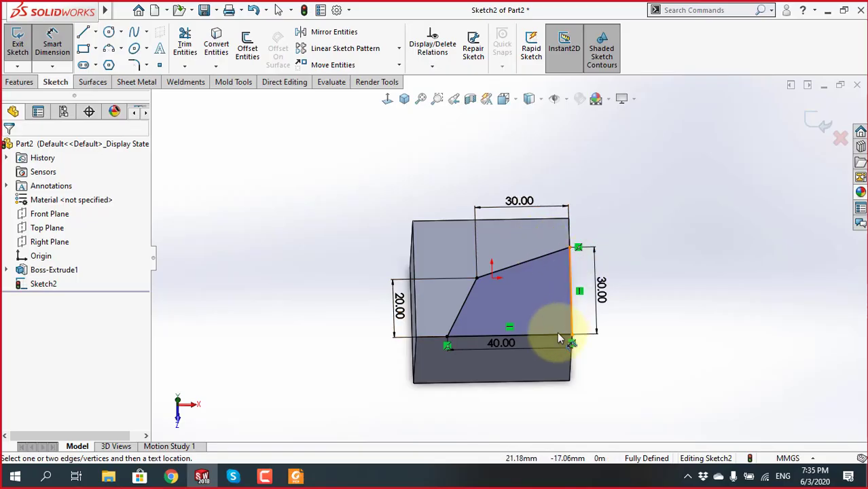
mouse_move(562, 340)
middle_mouse_down()
mouse_move(533, 378)
mouse_move(537, 313)
middle_mouse_up()
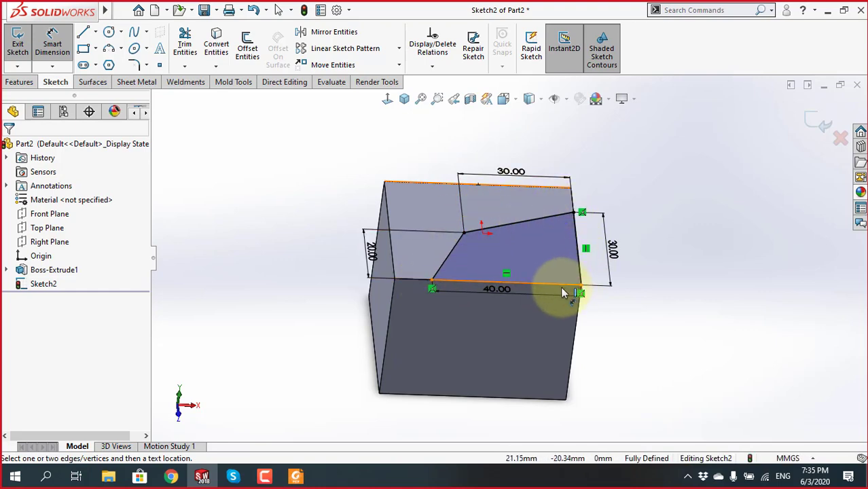
left_click(296, 476)
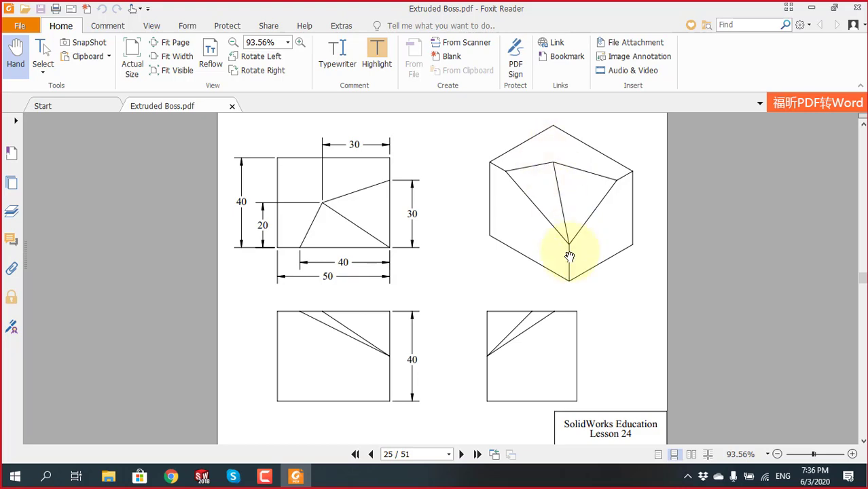
key("alt+Tab")
scroll(446, 246, "down", 2)
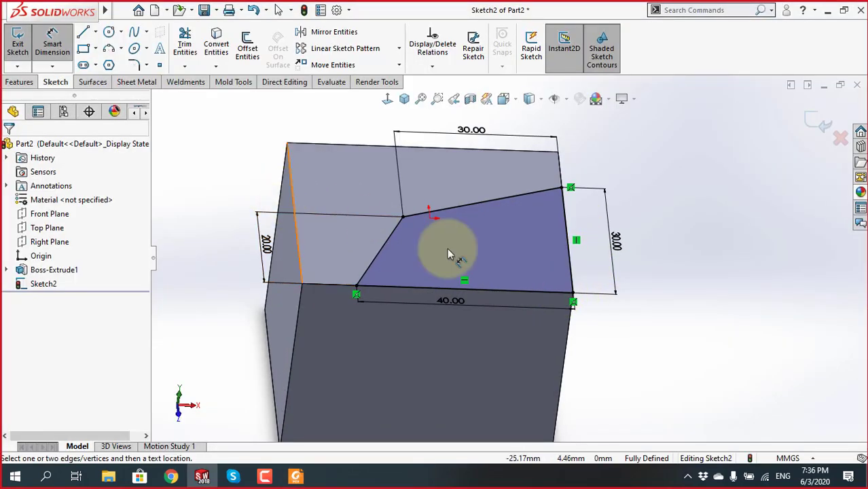
scroll(731, 395, "up", 3)
mouse_move(691, 377)
middle_mouse_down()
mouse_move(634, 327)
mouse_move(640, 334)
middle_mouse_up()
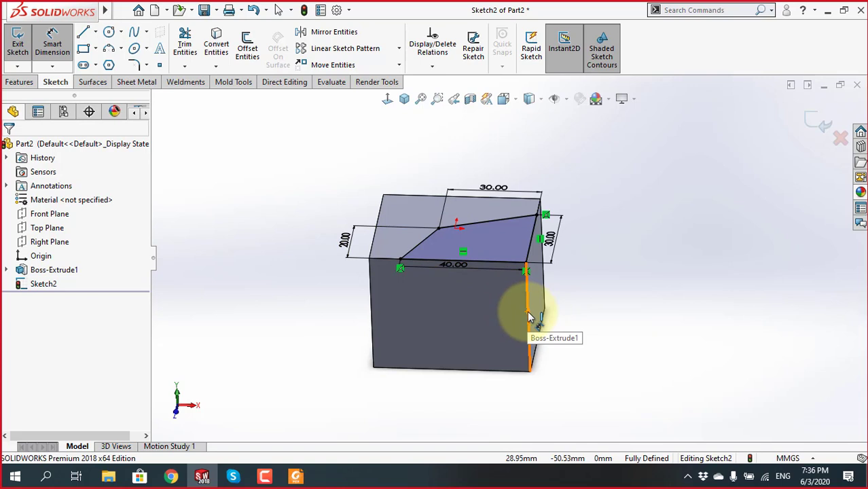
scroll(531, 315, "down", 1)
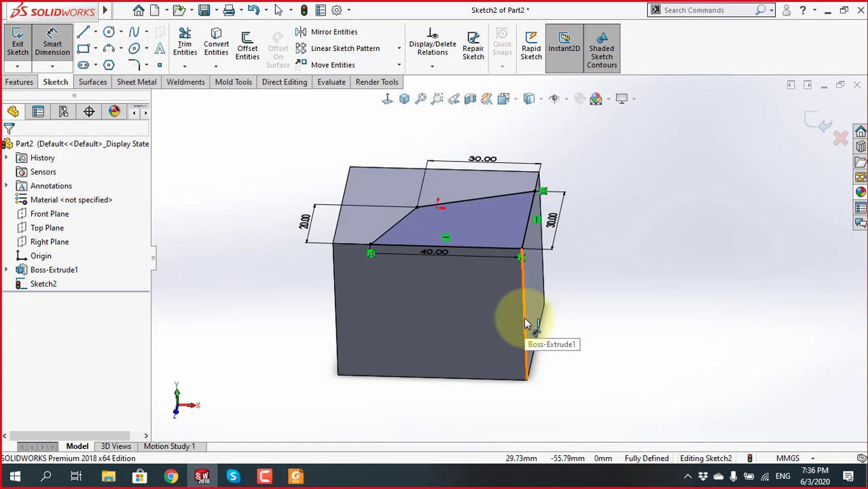
left_click(525, 324)
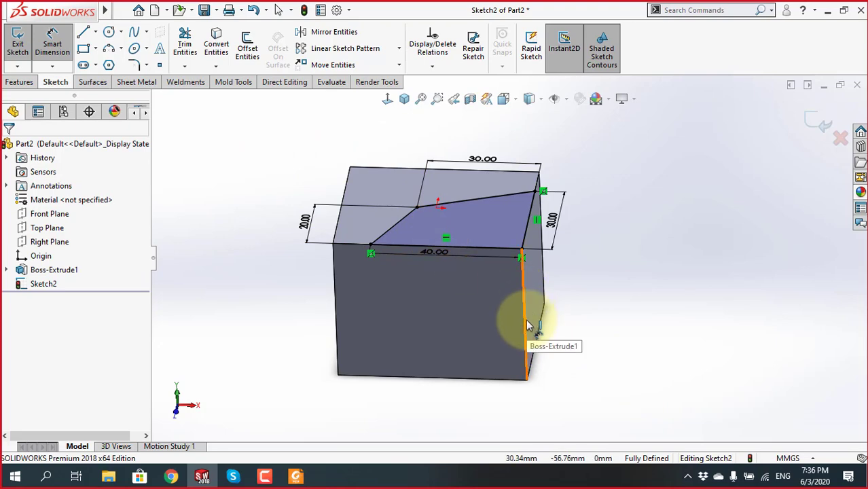
key("alt+Tab")
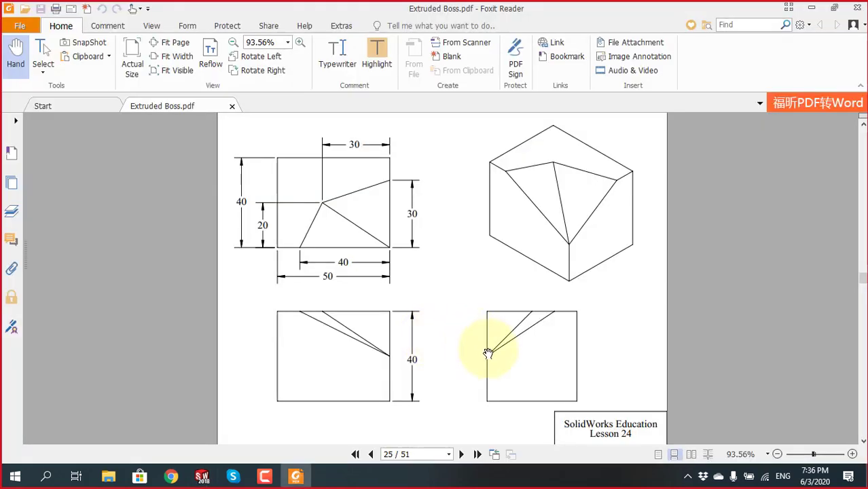
key("alt+Tab")
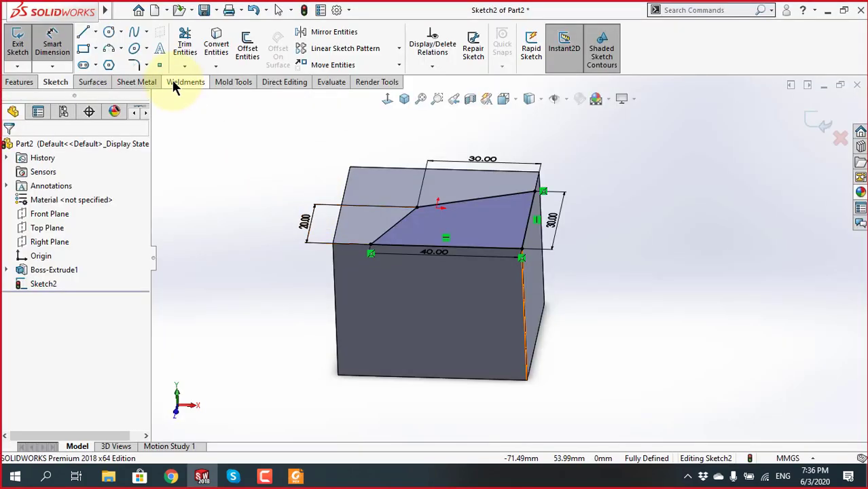
Exit the sketch and select Sketch2 as the profile for the cut
left_click(19, 83)
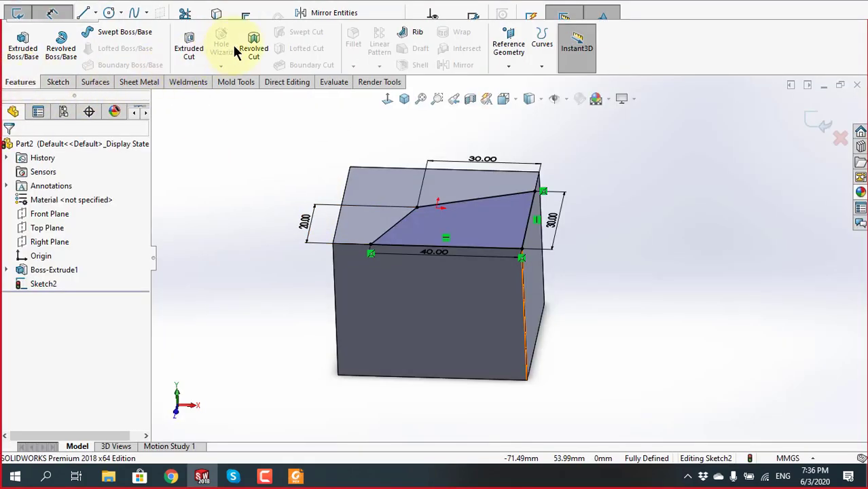
left_click(189, 51)
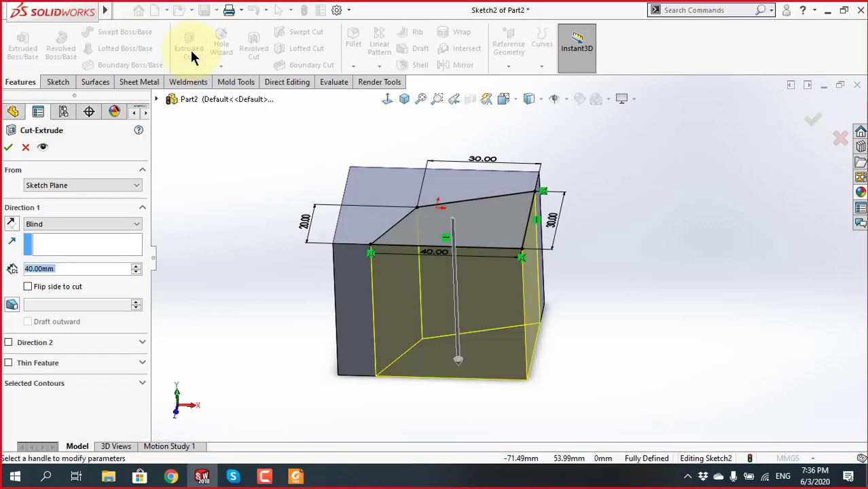
left_click(25, 148)
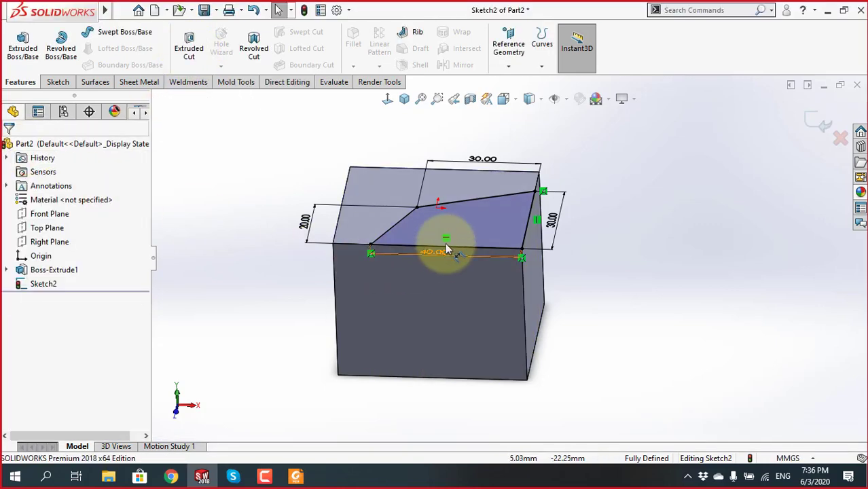
left_click(820, 124)
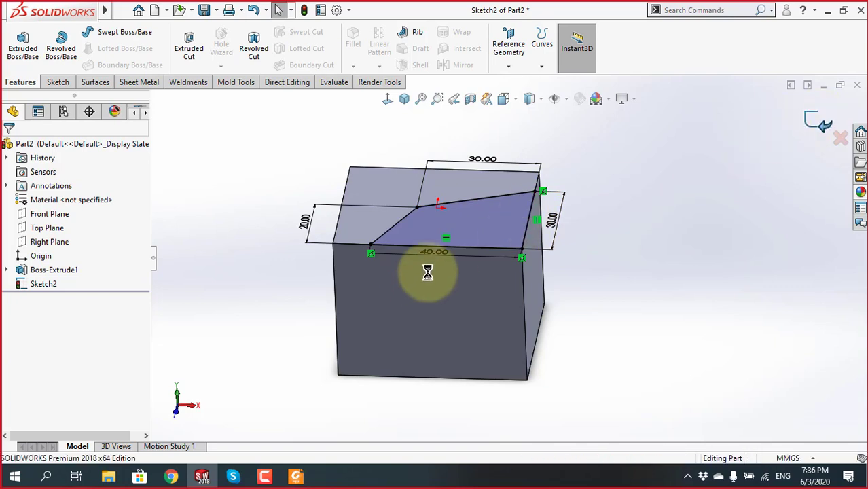
left_click(675, 271)
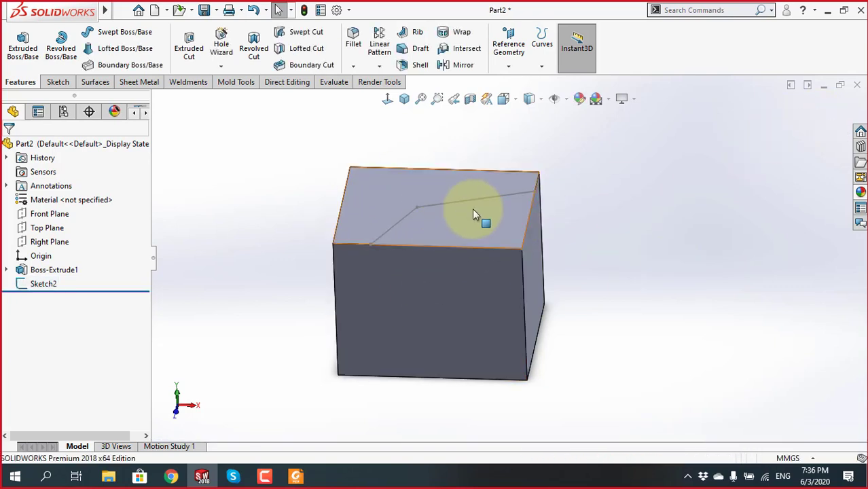
left_click(42, 284)
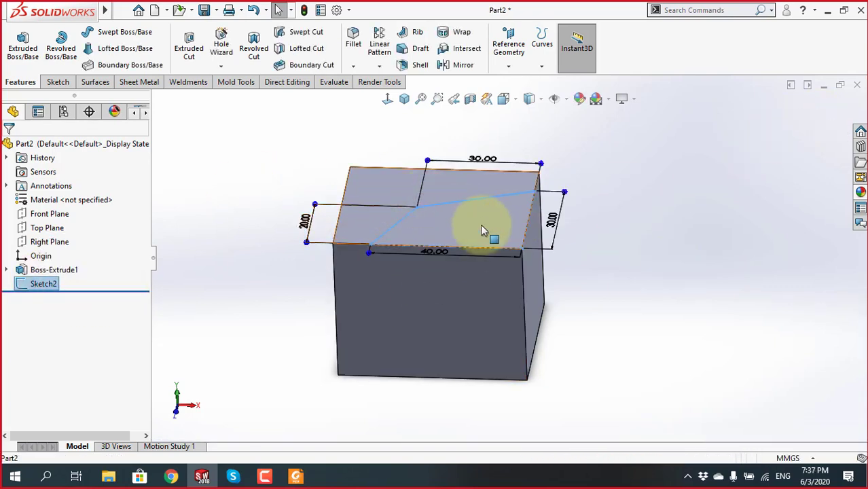
left_click(192, 49)
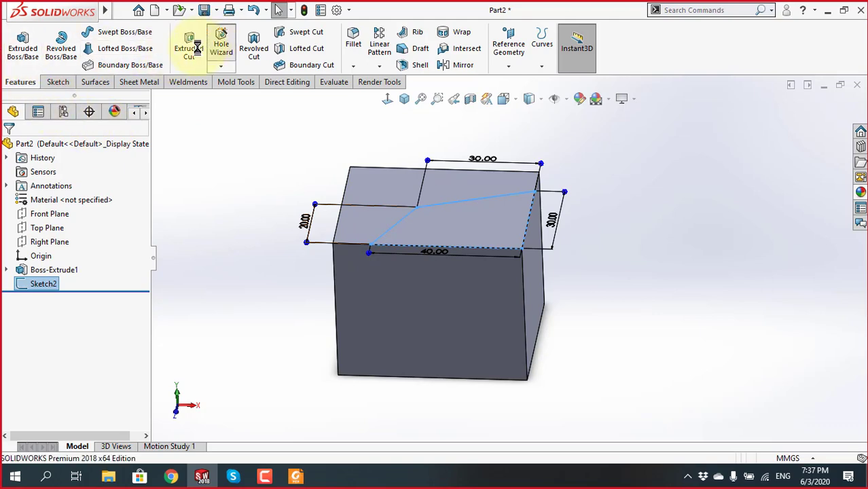
left_click(25, 145)
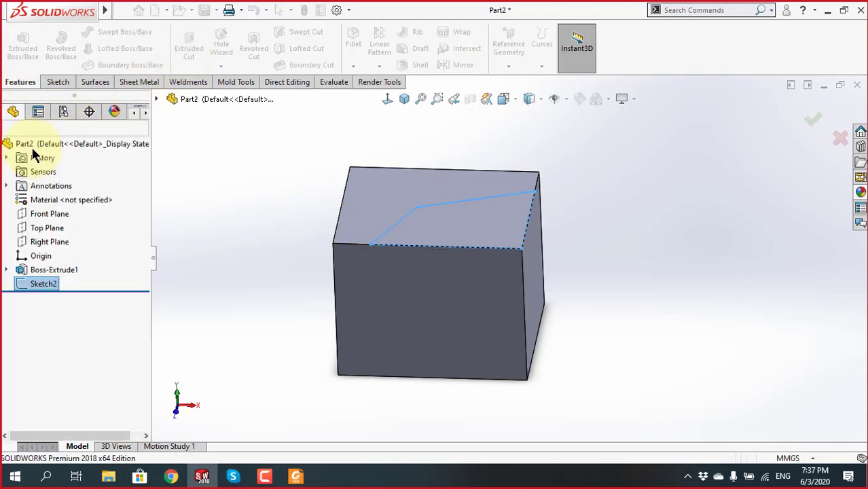
Start an Extruded Cut from Sketch2, directed by the sketch point and the vertical edge's midpoint
left_click(182, 53)
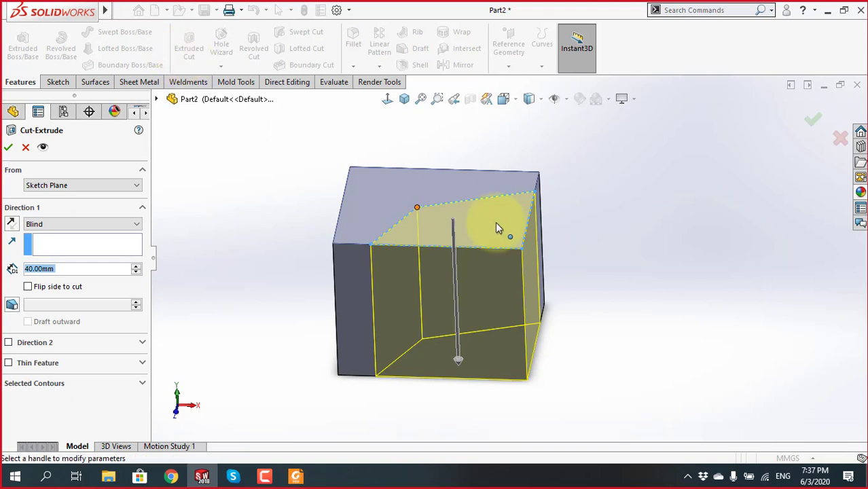
scroll(650, 304, "down", 3)
scroll(653, 302, "up", 2)
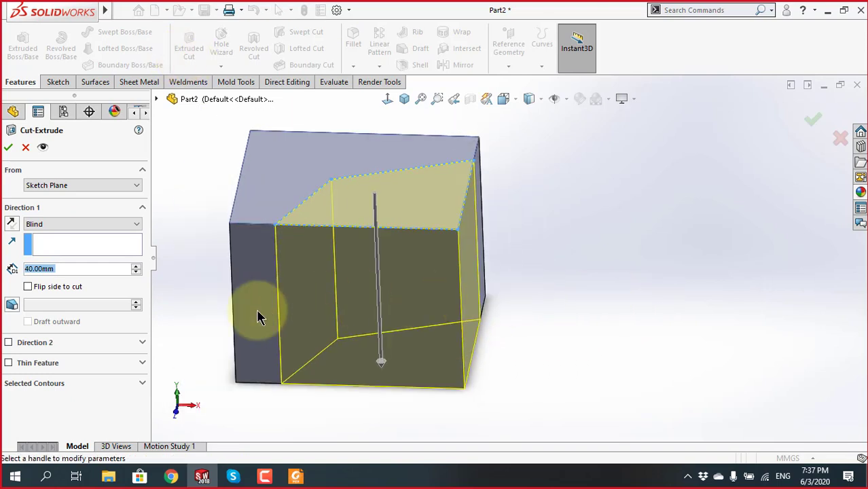
left_click(122, 246)
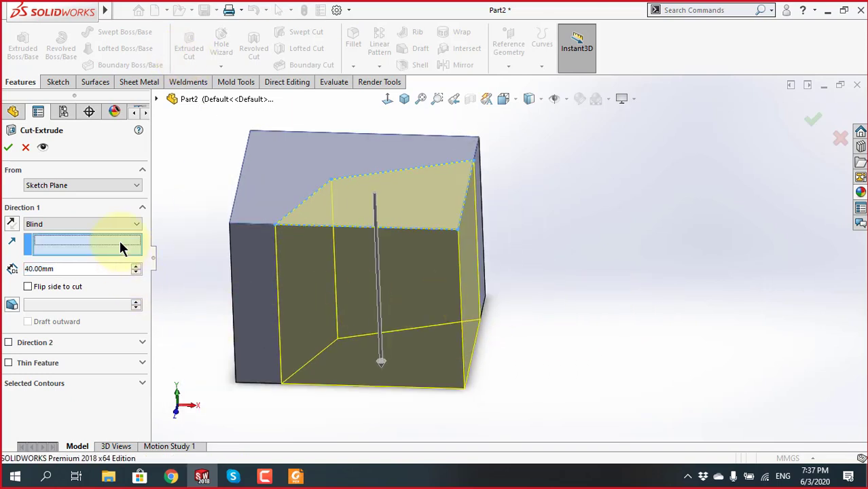
left_click(331, 180)
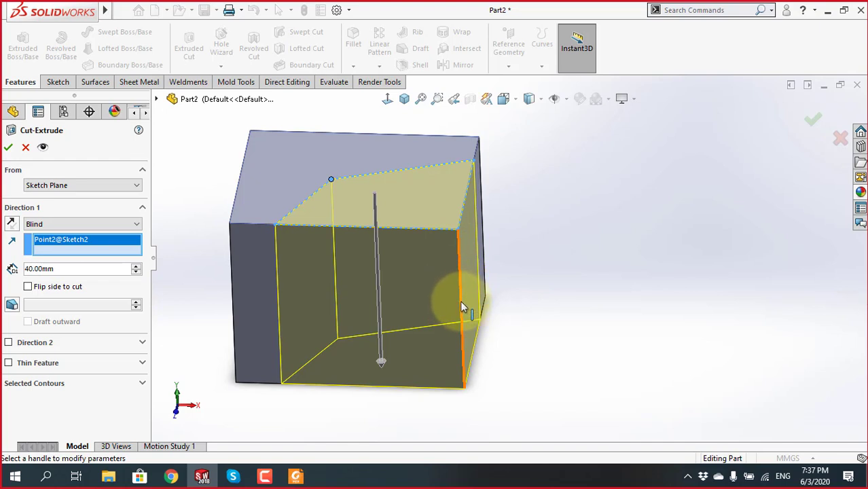
right_click(461, 303)
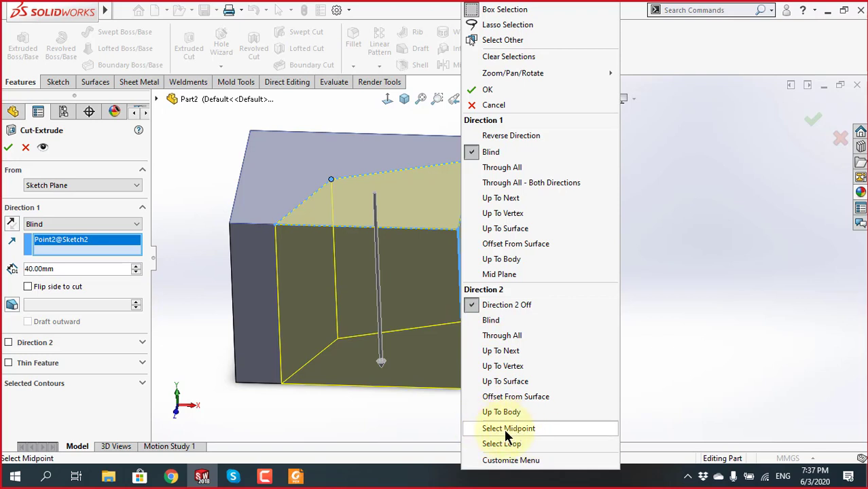
left_click(506, 430)
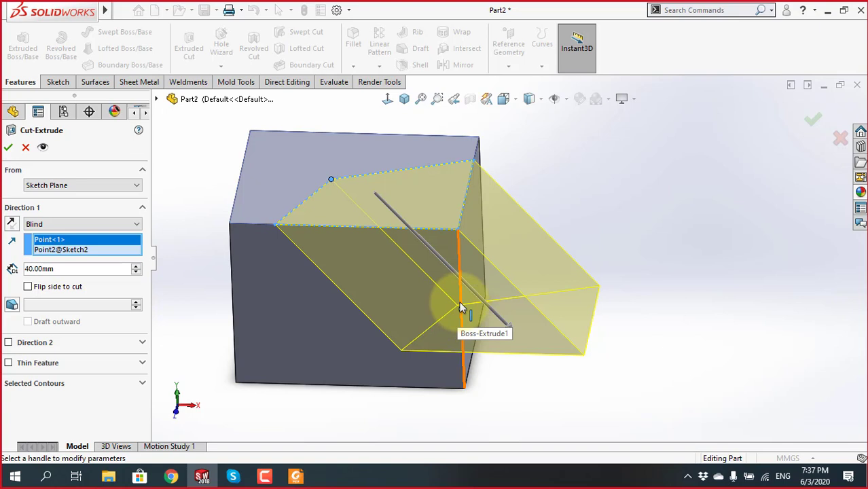
Set the cut's end condition to Through All and apply Cut-Extrude1
left_click(116, 226)
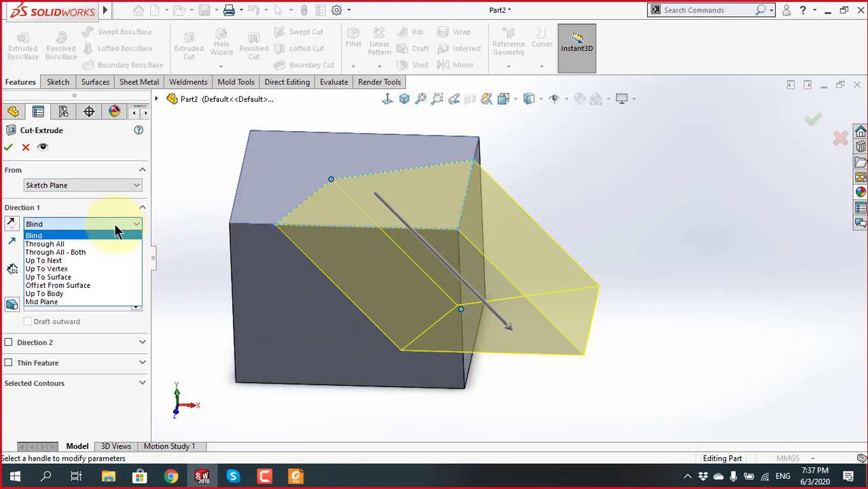
left_click(83, 243)
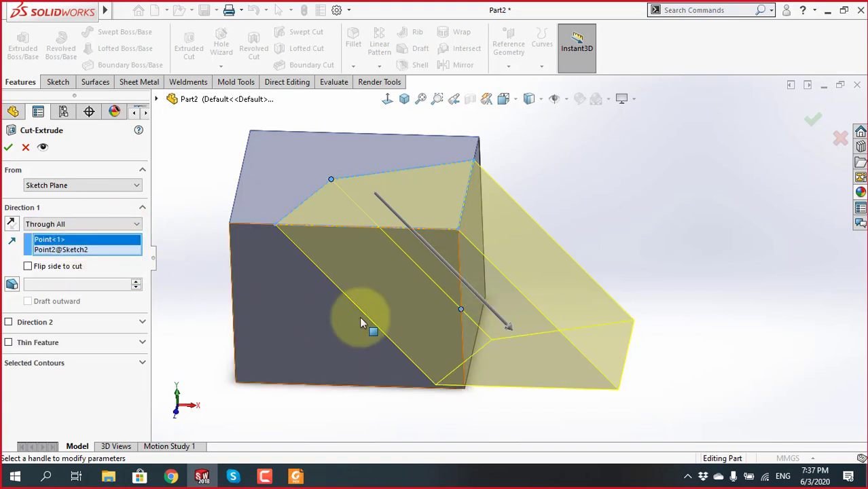
scroll(360, 317, "up", 5)
mouse_move(513, 390)
middle_mouse_down()
mouse_move(469, 226)
mouse_move(491, 300)
mouse_move(476, 286)
middle_mouse_up()
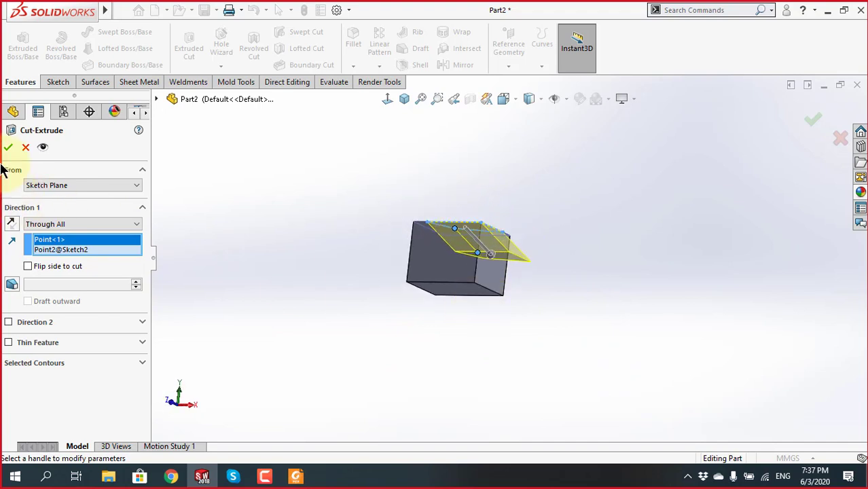
left_click(8, 149)
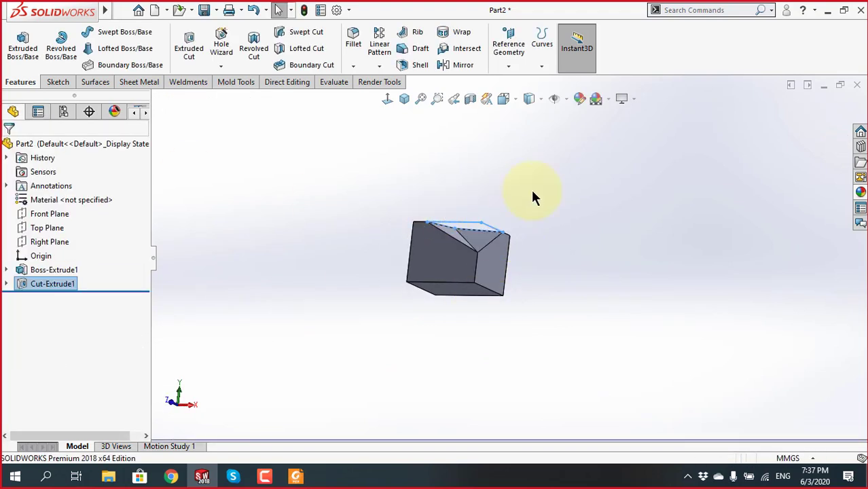
mouse_move(542, 270)
middle_mouse_down()
mouse_move(572, 310)
mouse_move(504, 252)
mouse_move(446, 300)
mouse_move(422, 215)
mouse_move(247, 391)
middle_mouse_up()
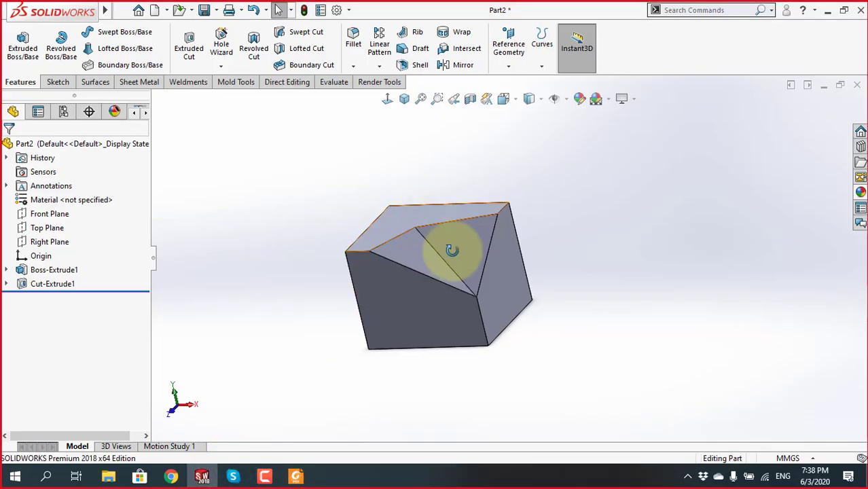
Orbit and zoom to fit the cut block, then bring Extruded Boss.pdf to the front
middle_click_drag(452, 250, 457, 213)
scroll(491, 310, "down", 3)
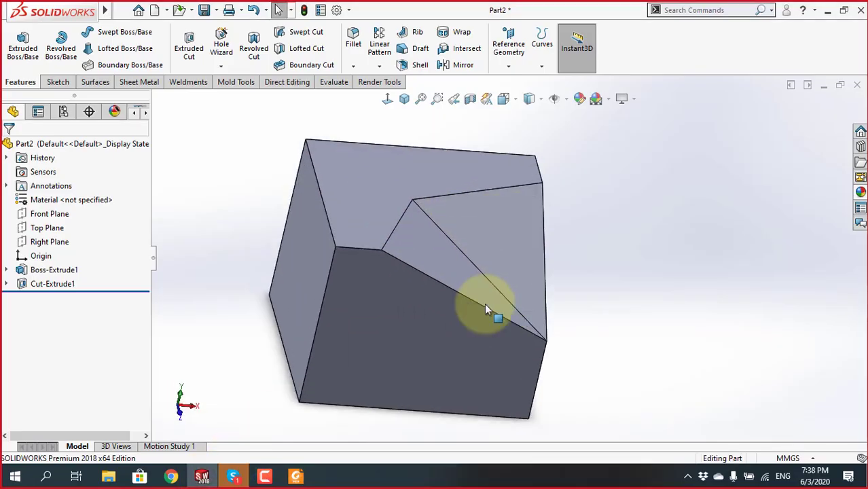
mouse_move(491, 310)
middle_mouse_down()
mouse_move(452, 343)
mouse_move(460, 329)
middle_mouse_up()
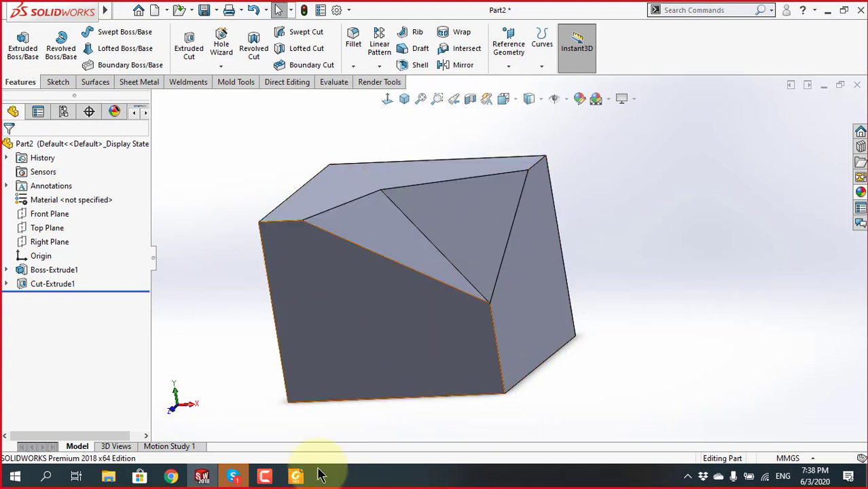
left_click(233, 477)
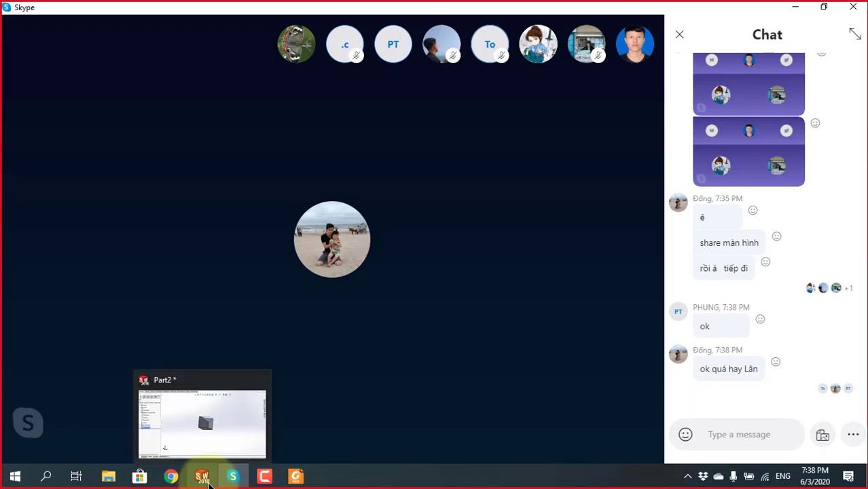
left_click(202, 476)
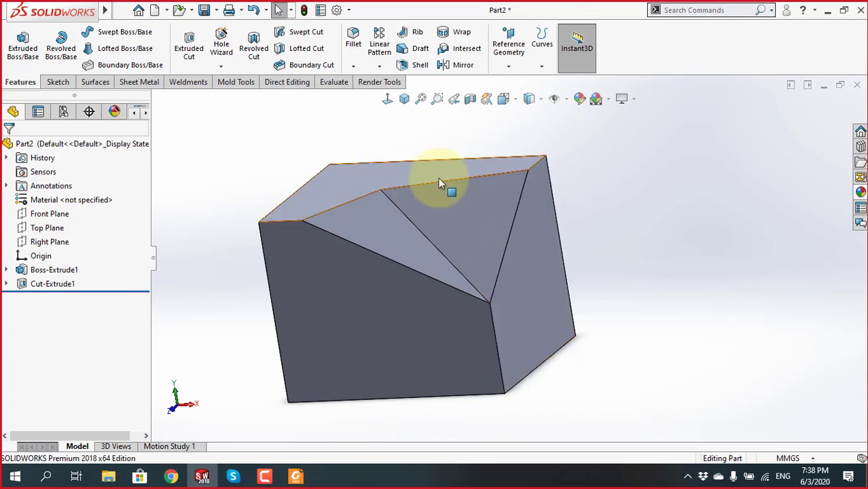
left_click(421, 99)
mouse_move(466, 241)
middle_mouse_down()
mouse_move(513, 221)
mouse_move(477, 229)
mouse_move(480, 243)
middle_mouse_up()
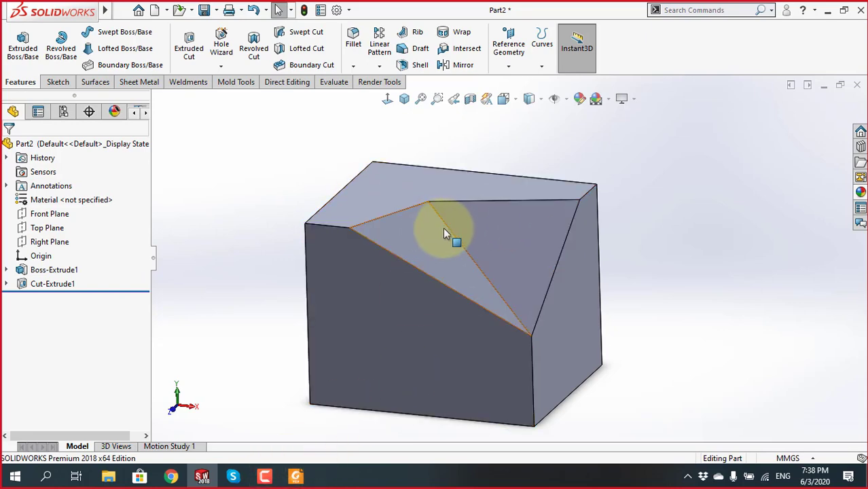
left_click(296, 475)
Scroll through Extruded Boss.pdf up and back down to page 27, the Lesson 26 drawing
scroll(612, 272, "up", 1)
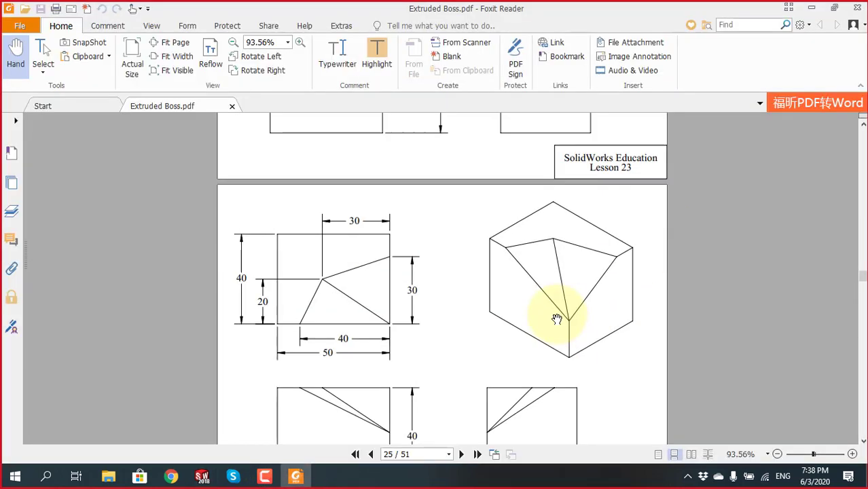
scroll(557, 316, "up", 3)
scroll(558, 313, "up", 5)
scroll(560, 312, "up", 5)
scroll(562, 314, "up", 5)
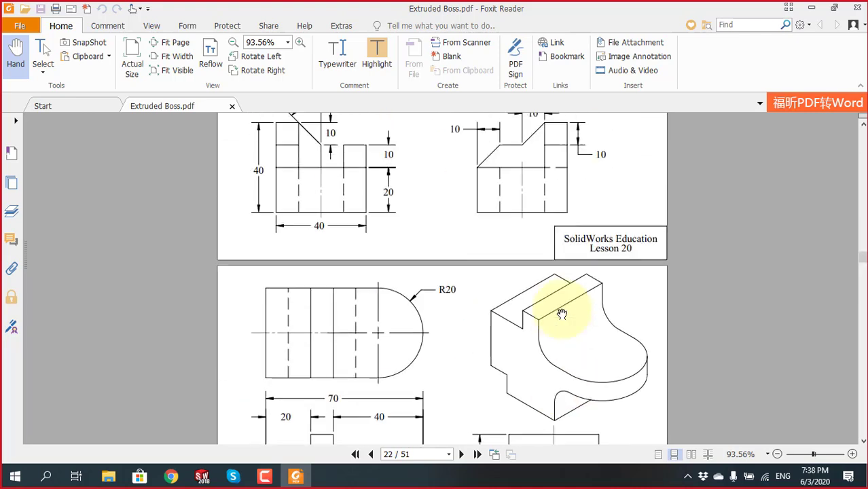
scroll(562, 314, "up", 5)
scroll(561, 314, "up", 5)
scroll(562, 314, "up", 5)
scroll(562, 314, "up", 3)
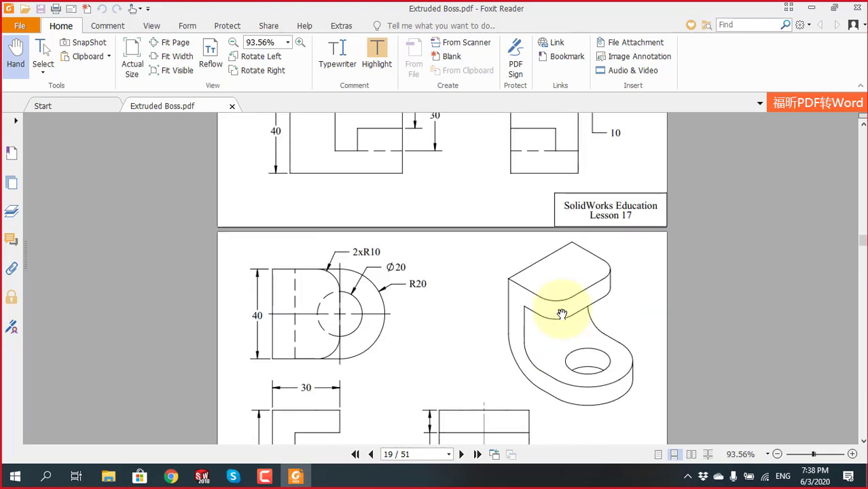
scroll(560, 310, "up", 5)
scroll(560, 309, "up", 5)
scroll(564, 305, "down", 2)
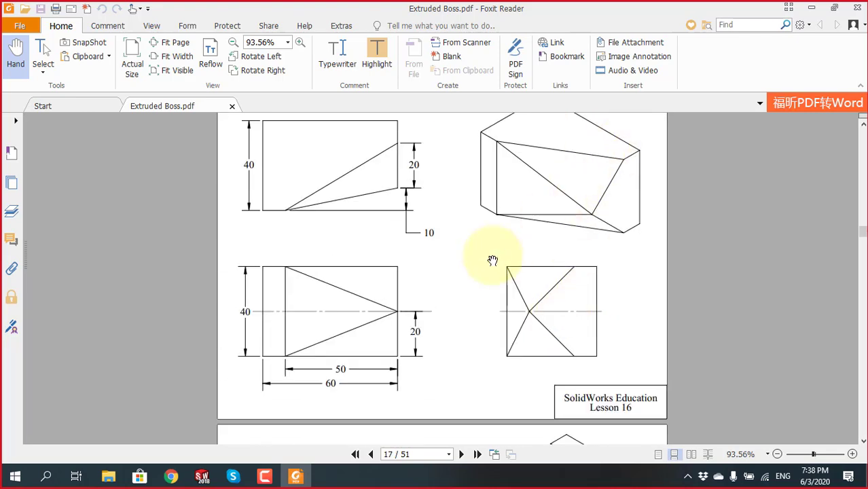
scroll(490, 332, "down", 5)
scroll(500, 326, "down", 10)
scroll(501, 326, "down", 5)
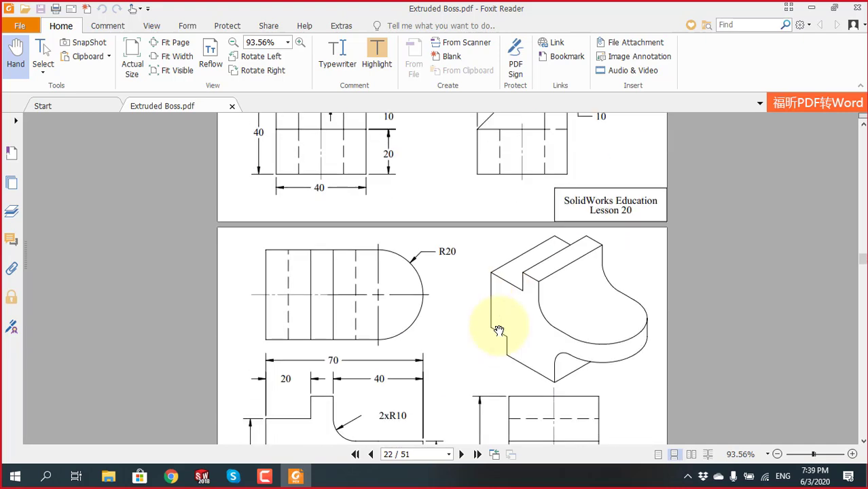
scroll(498, 331, "down", 10)
scroll(499, 331, "down", 5)
scroll(499, 331, "down", 5)
scroll(499, 331, "down", 5)
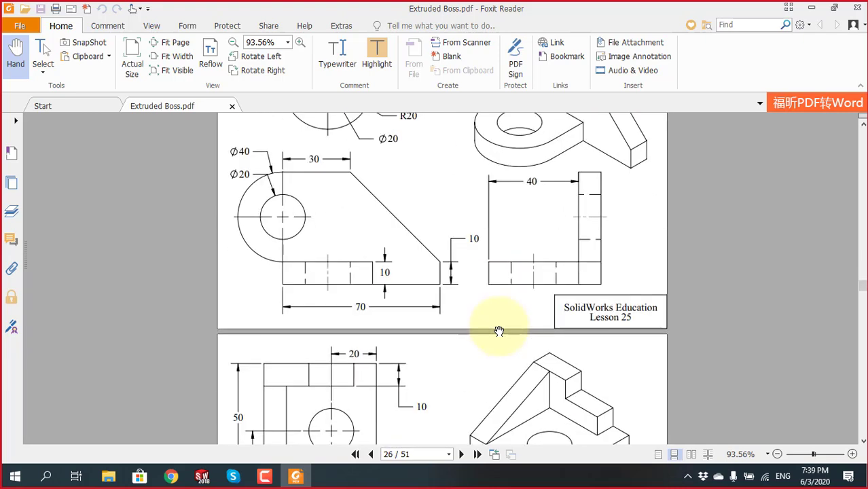
scroll(499, 331, "down", 5)
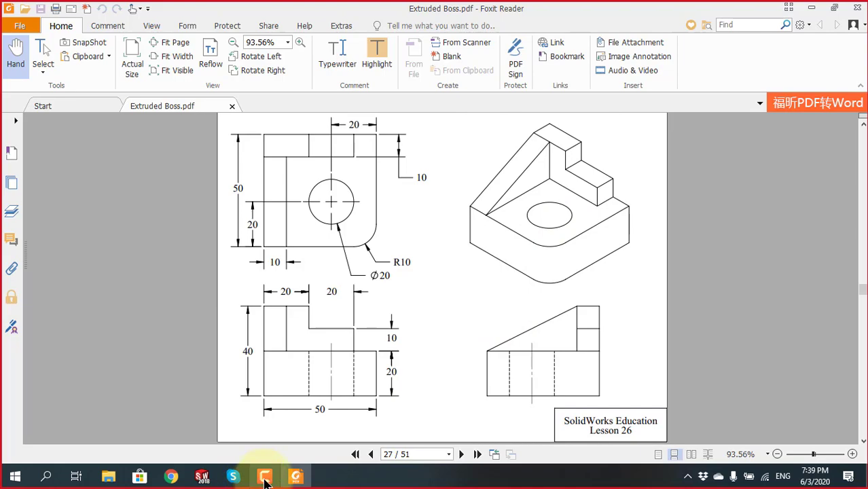
Scroll Skype's group chat up to the shared Buổi 5.rar and Buổi 6.rar files
left_click(233, 477)
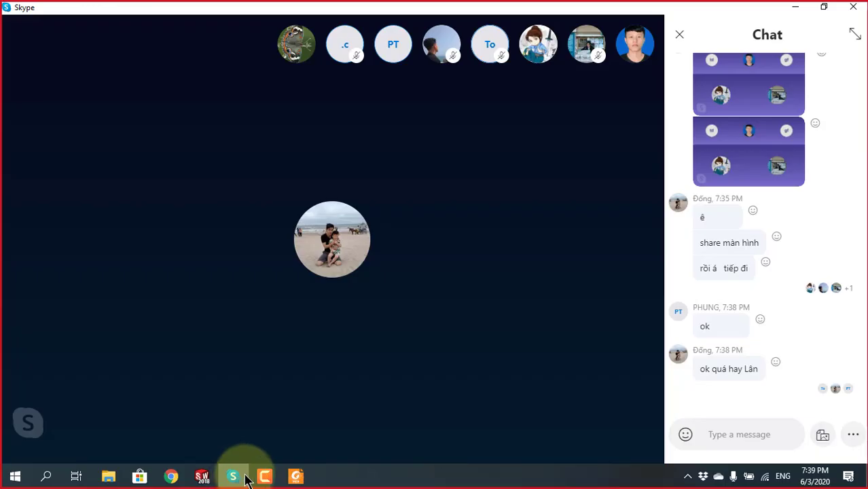
mouse_move(332, 271)
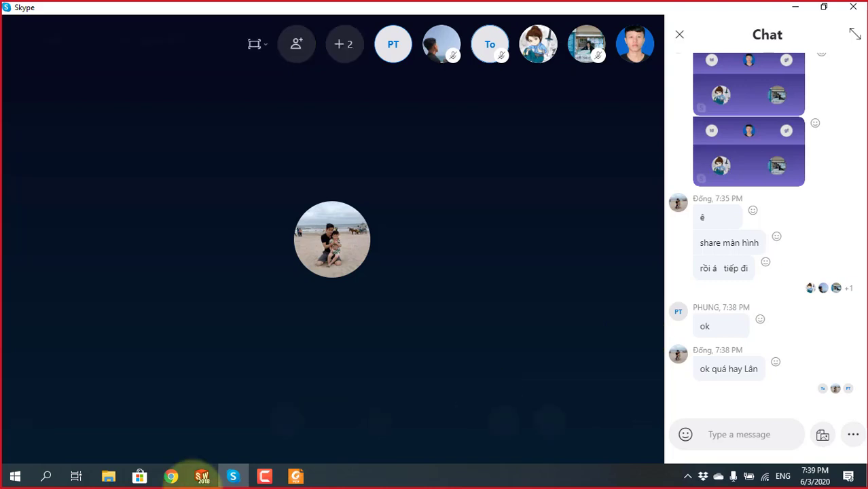
left_click(202, 476)
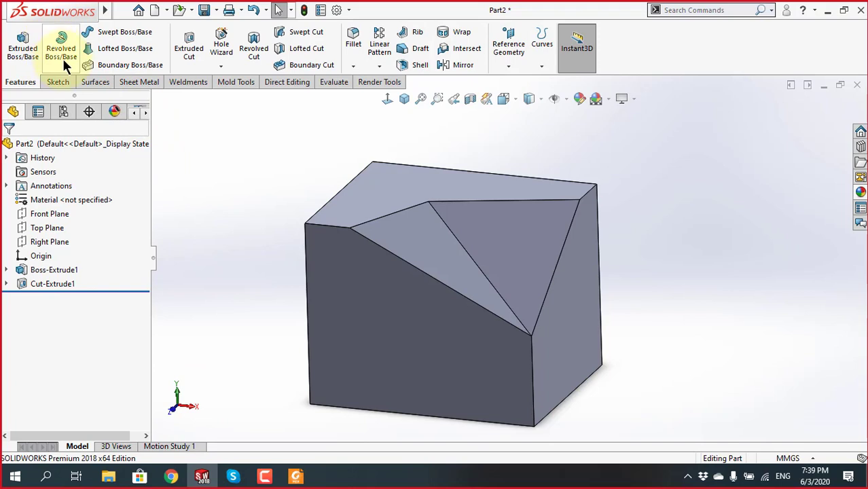
mouse_move(53, 10)
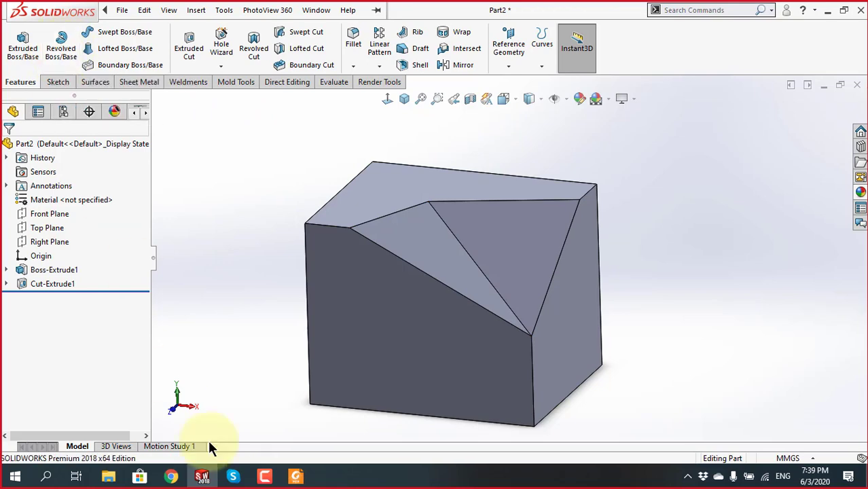
left_click(233, 477)
scroll(815, 355, "up", 5)
scroll(800, 355, "up", 5)
scroll(801, 355, "up", 5)
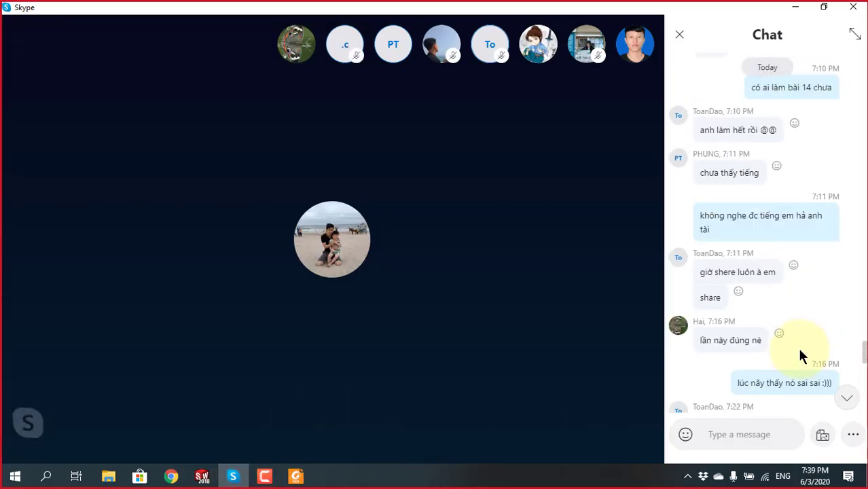
scroll(798, 347, "up", 5)
scroll(798, 347, "down", 2)
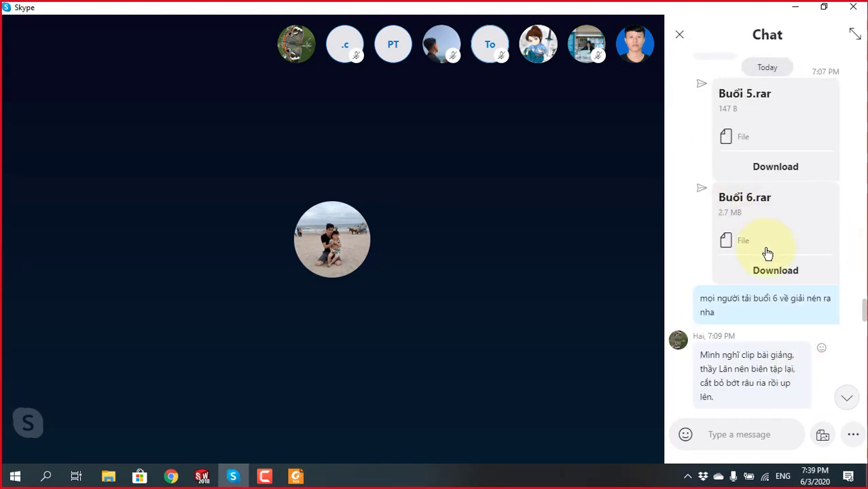
Navigate File Explorer up and into the Buổi 6 > BT Revolve folder
left_click(108, 477)
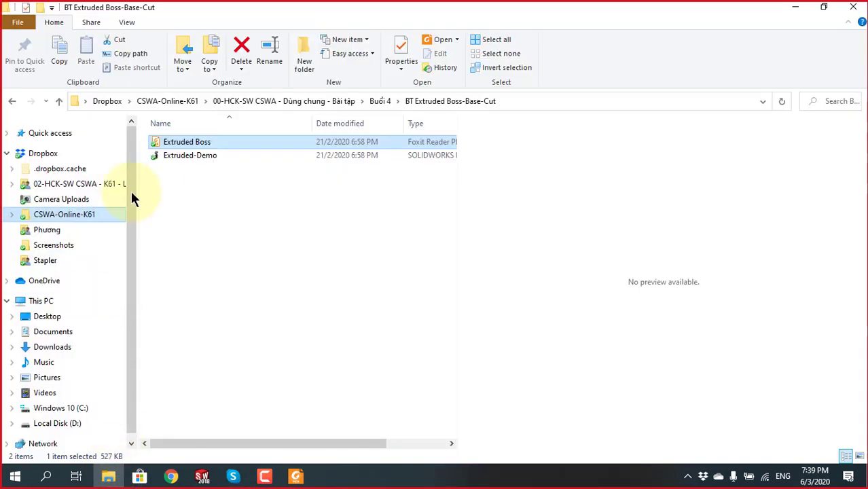
left_click(377, 101)
left_click(344, 101)
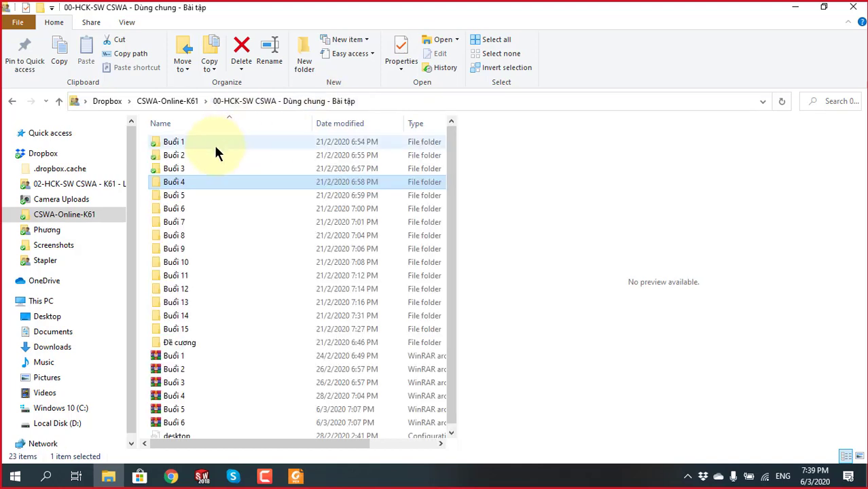
double_click(179, 209)
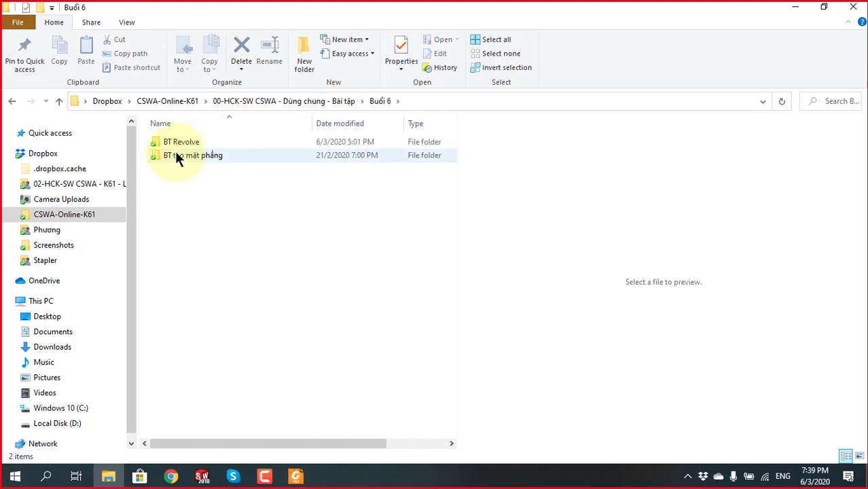
double_click(181, 145)
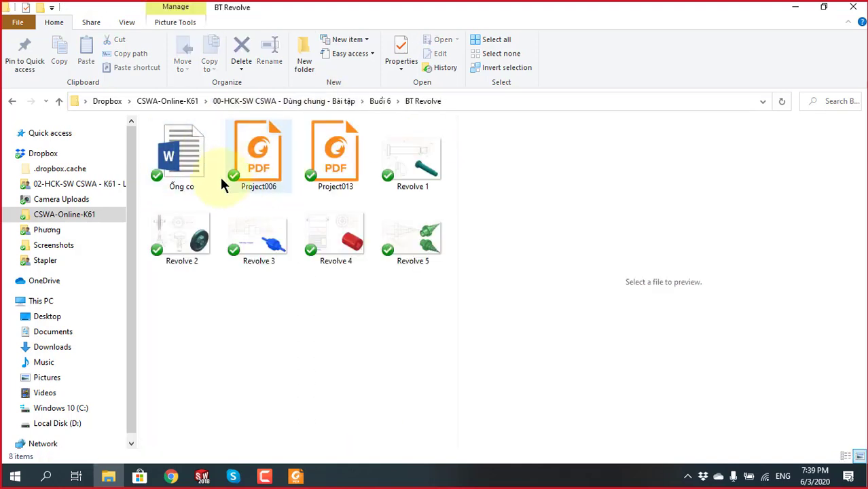
Preview Revolve 1 through Revolve 5, Project013, Project006 and the Ống co document
left_click(420, 169)
left_click(194, 251)
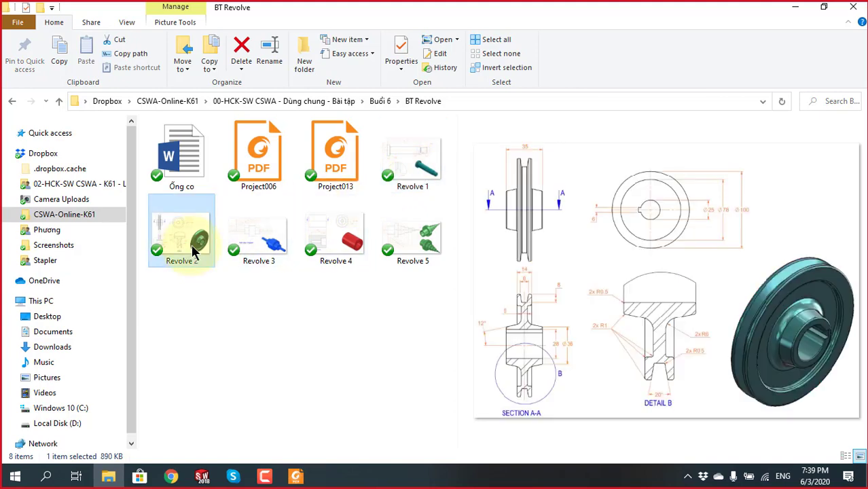
left_click(262, 242)
left_click(343, 241)
left_click(398, 231)
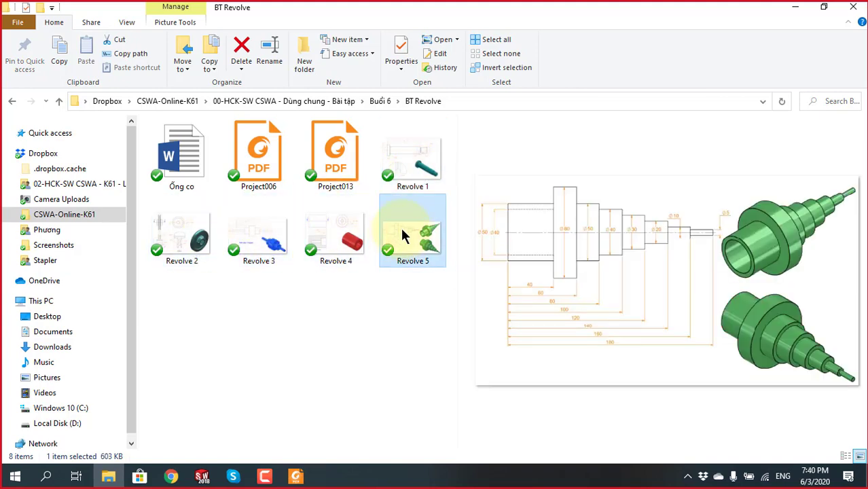
left_click(411, 162)
left_click(345, 168)
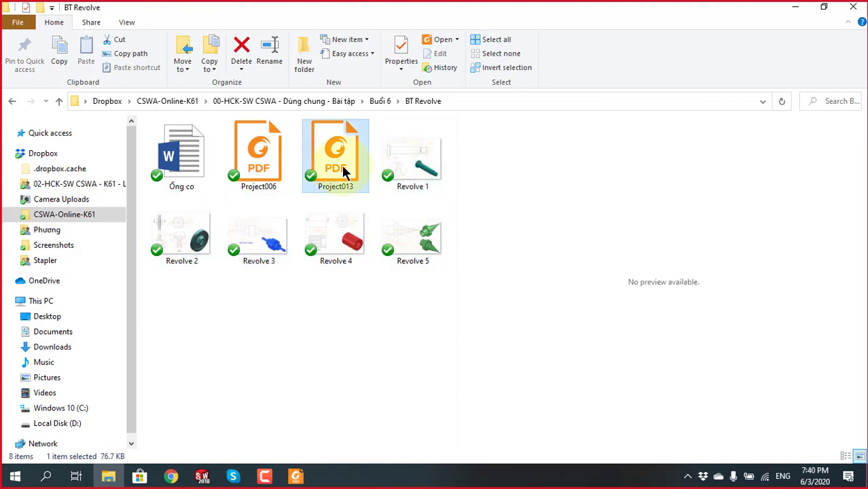
left_click(272, 165)
left_click(188, 170)
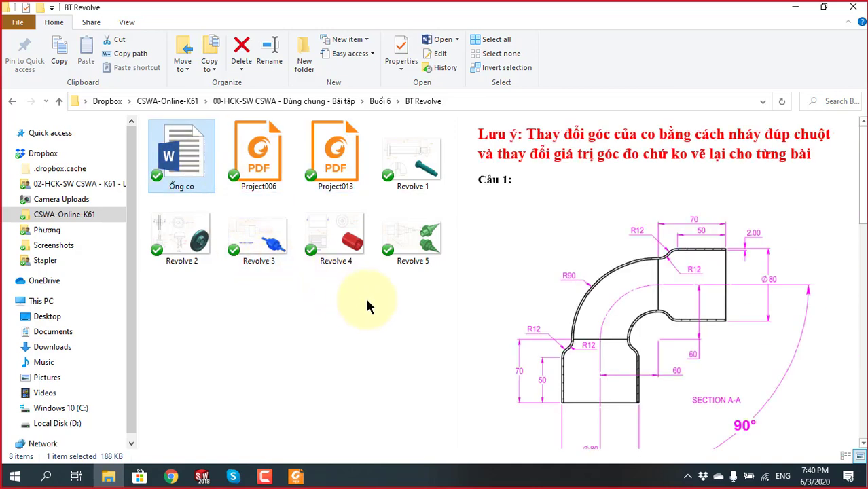
Open BT tạo mặt phẳng and preview Plane 001, Project015 and Project016
left_click(378, 105)
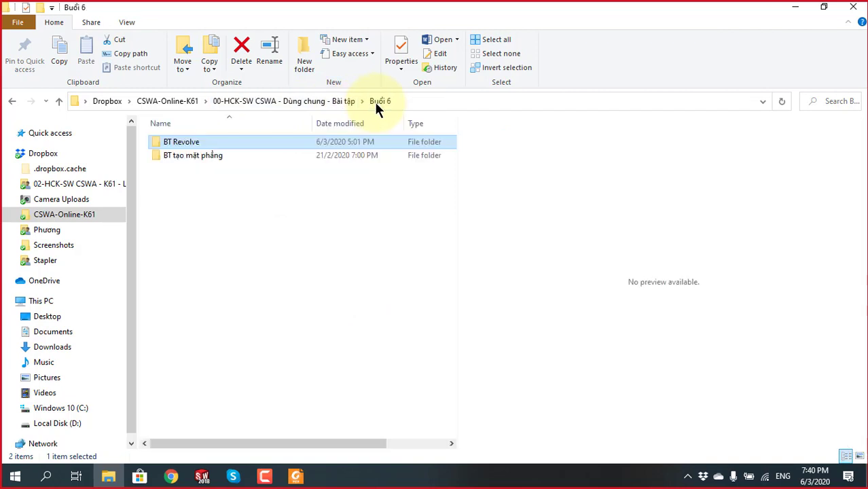
double_click(221, 157)
left_click(227, 146)
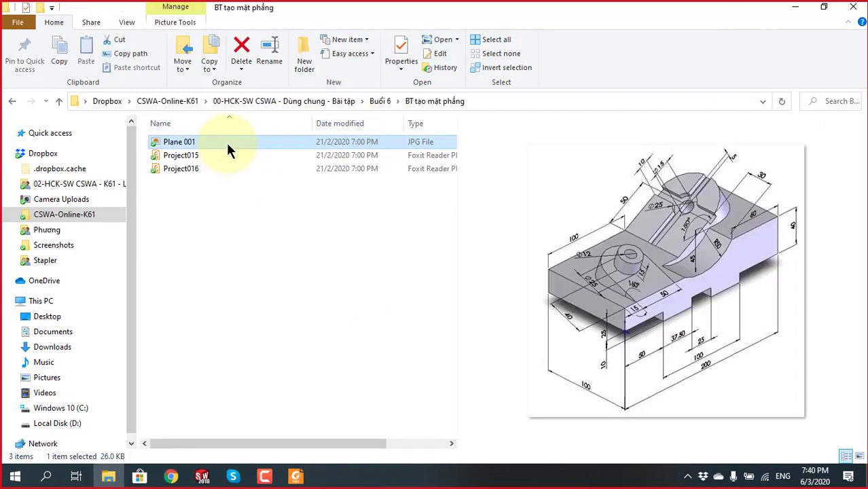
left_click(224, 167)
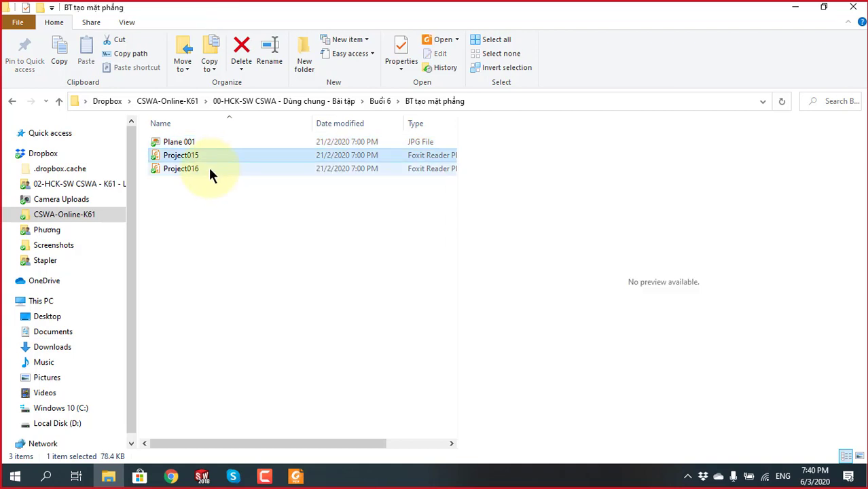
left_click(208, 168)
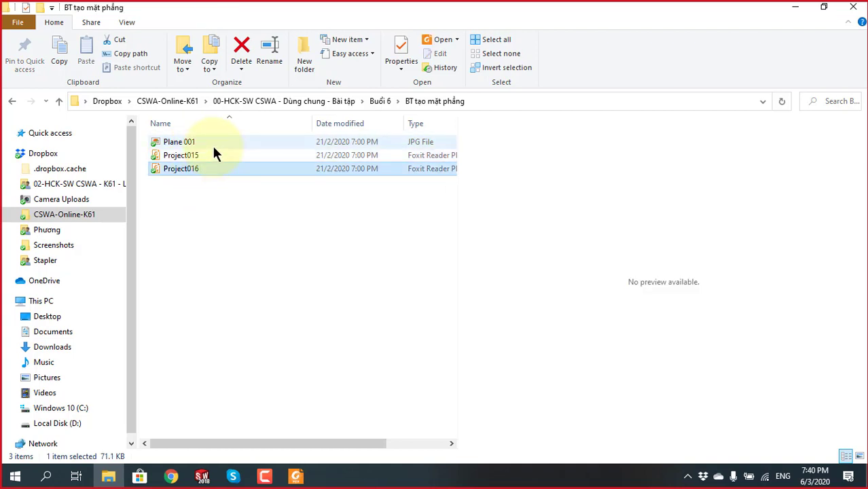
left_click(212, 278)
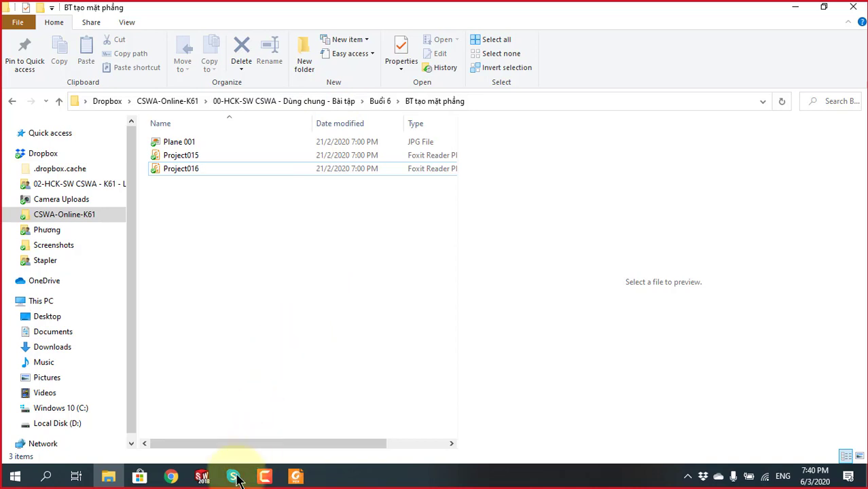
Bring SOLIDWORKS forward and briefly magnify the screen around the top toolbar
left_click(202, 476)
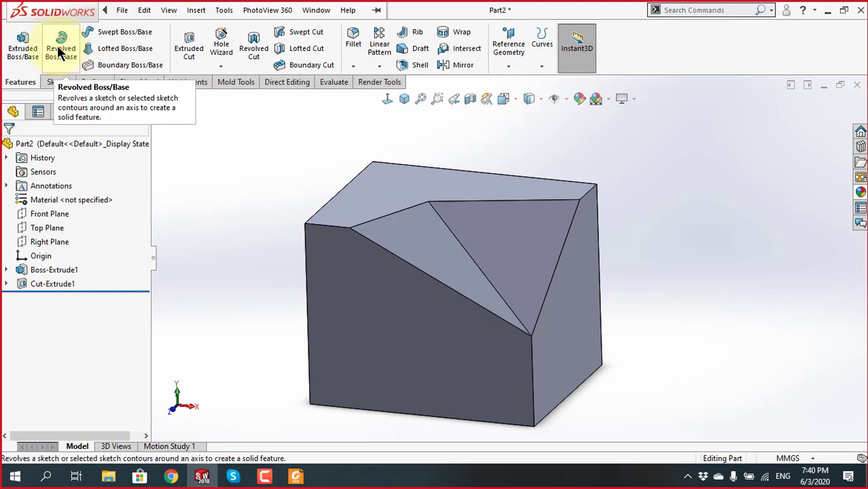
key("super+plus")
key("super+plus")
key("super+plus")
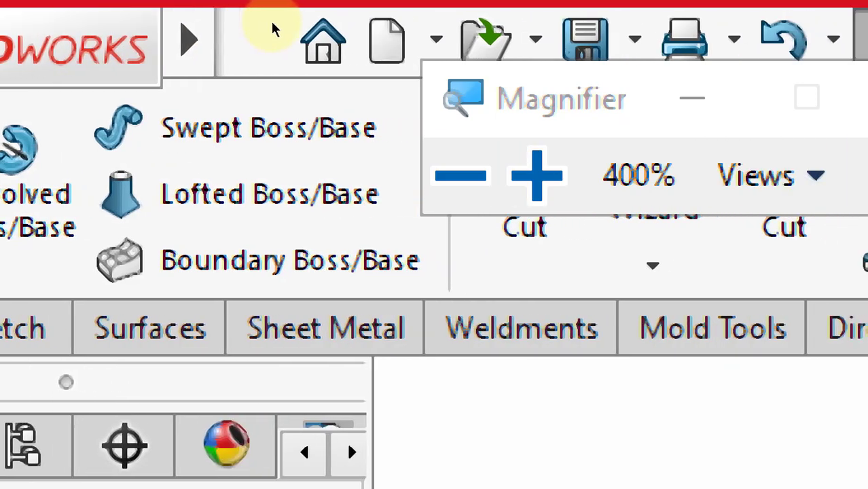
key("super+Escape")
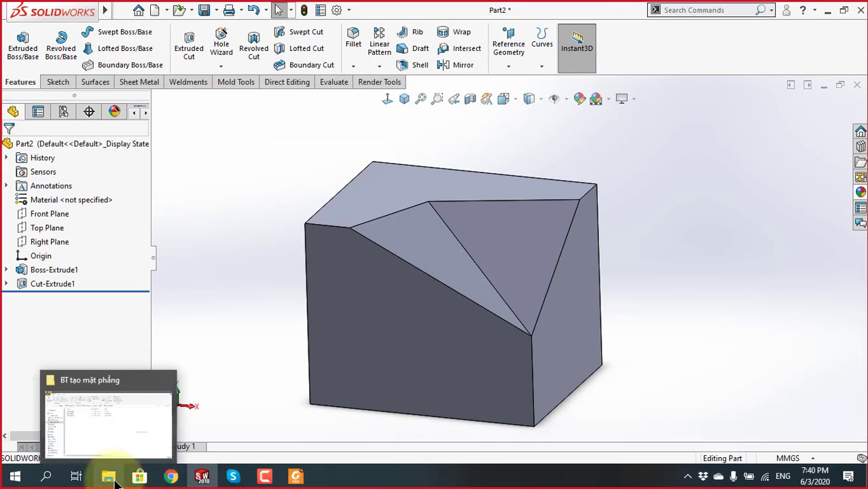
Close Extruded Boss.pdf in Foxit Reader and return to the exercise folder window
left_click(297, 477)
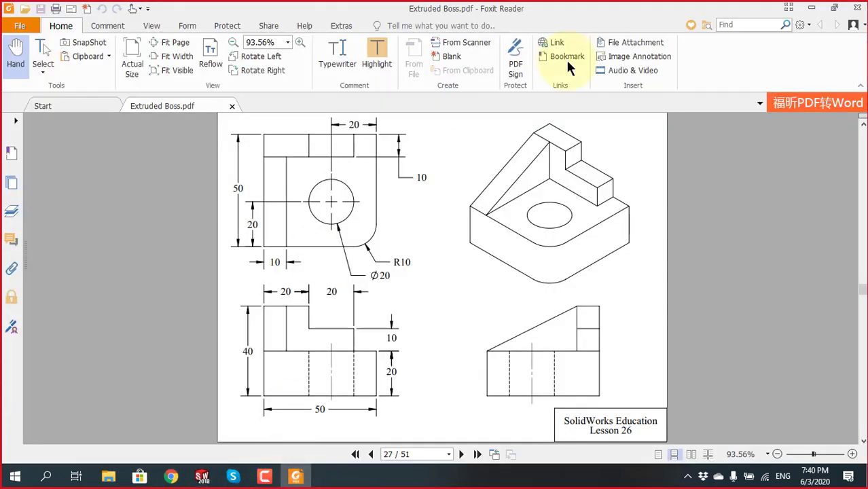
left_click(865, 8)
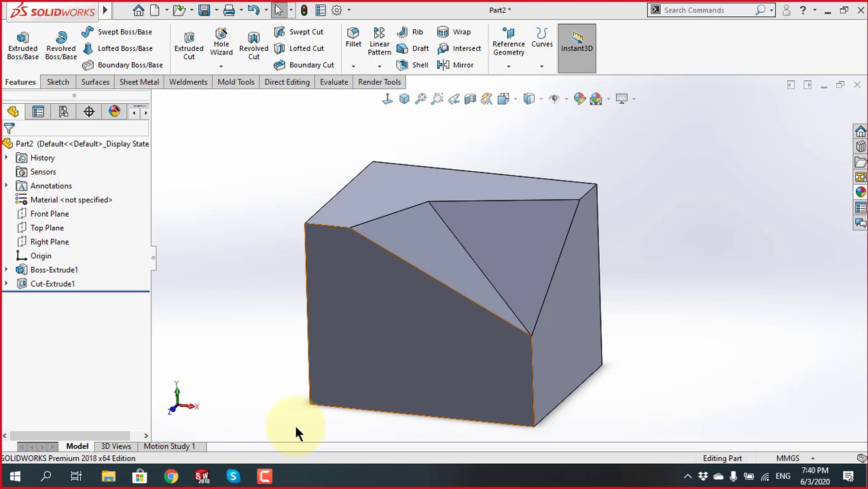
left_click(108, 478)
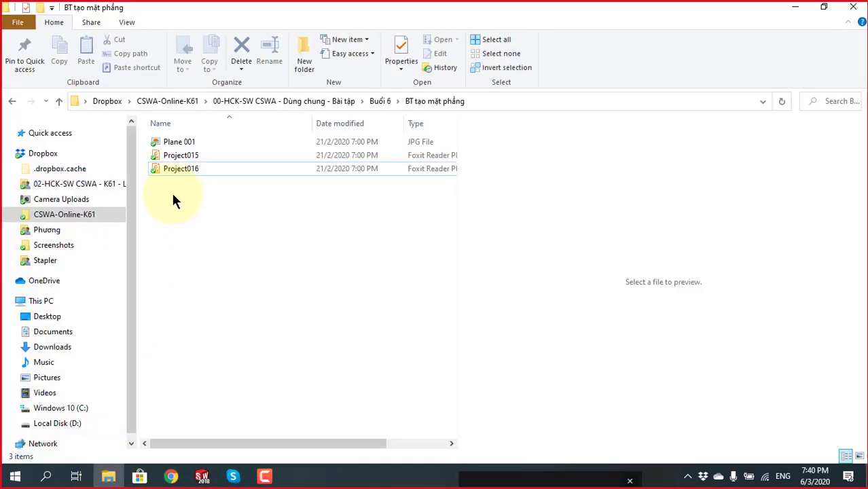
Go from Buổi 6 into BT Revolve and open Revolve 3 in Windows Photo Viewer
left_click(375, 101)
double_click(207, 140)
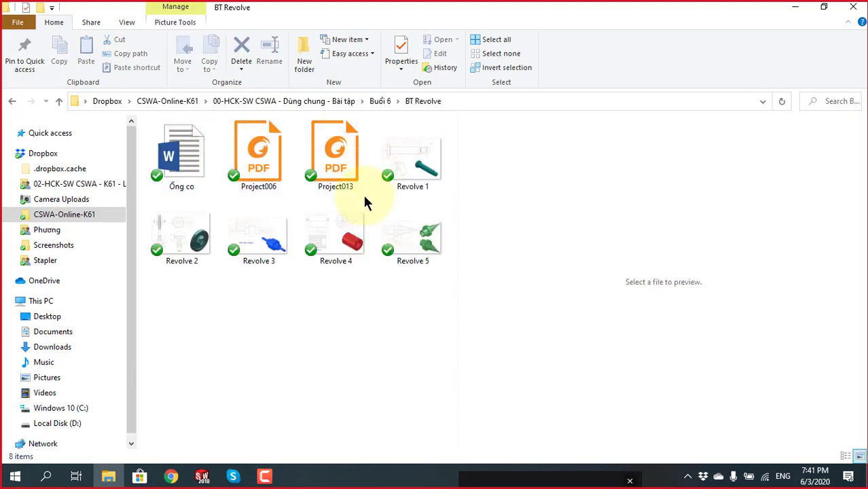
left_click(259, 241)
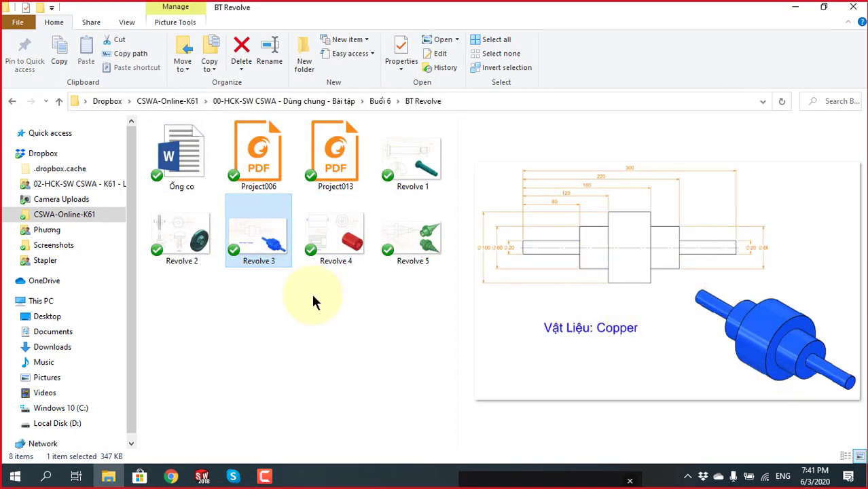
left_click(247, 272)
double_click(244, 257)
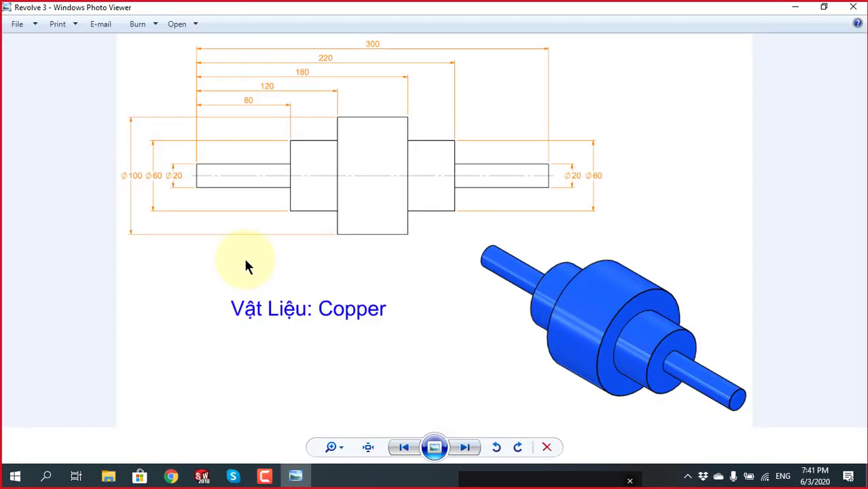
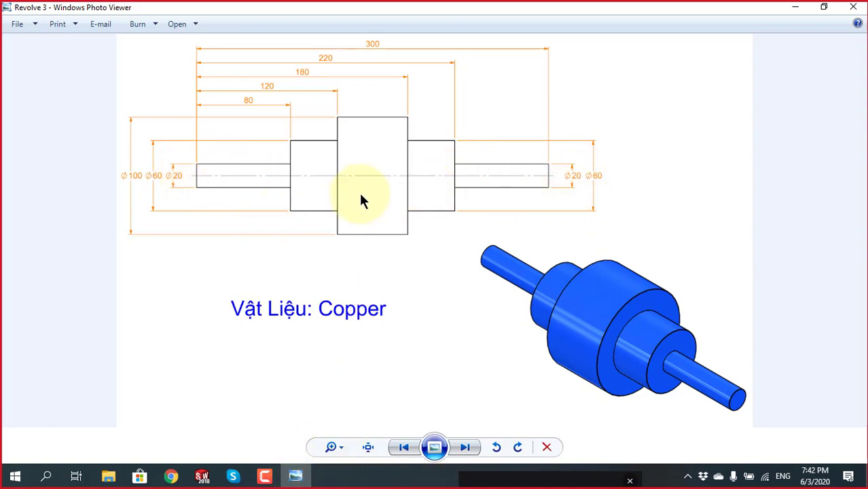
Close Part2 without saving and create a new part, Part3, on the Front Plane
left_click(202, 477)
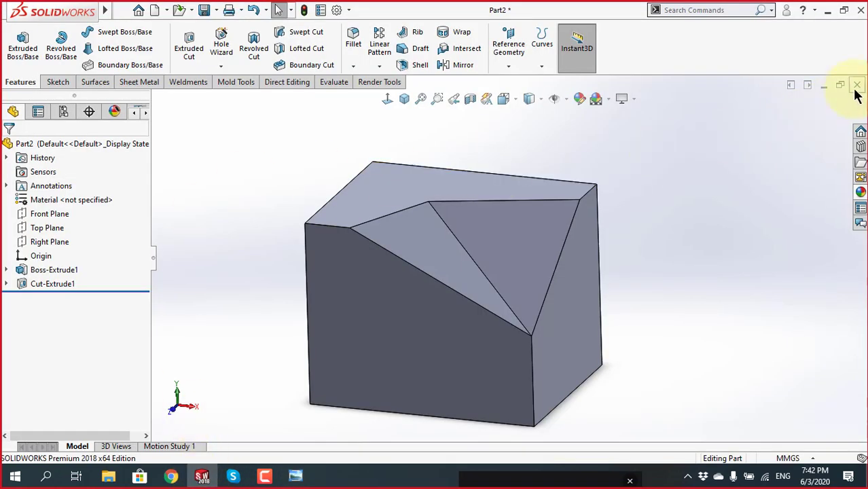
left_click(856, 87)
left_click(435, 262)
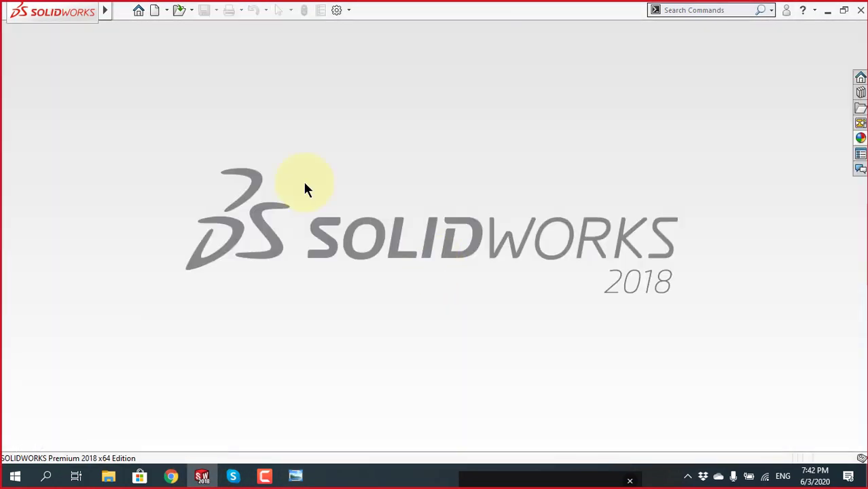
left_click(159, 11)
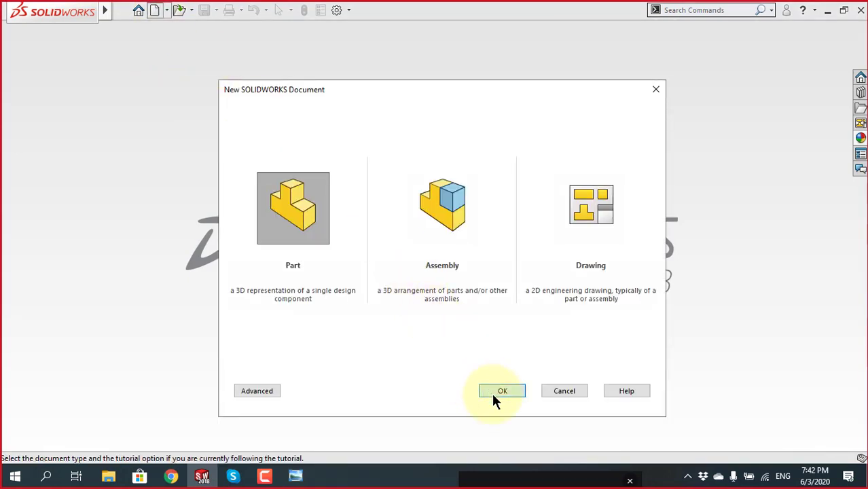
left_click(493, 392)
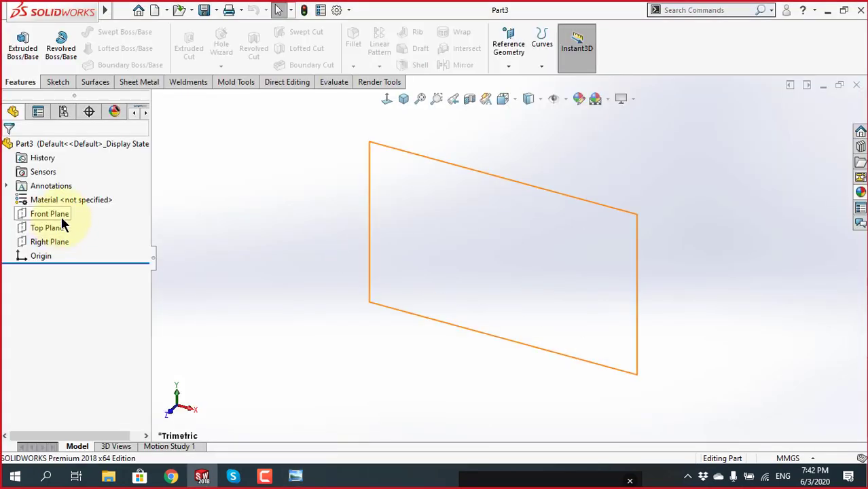
left_click(61, 216)
Start a sketch on the Front Plane and compare it with the reference shaft drawing
left_click(71, 206)
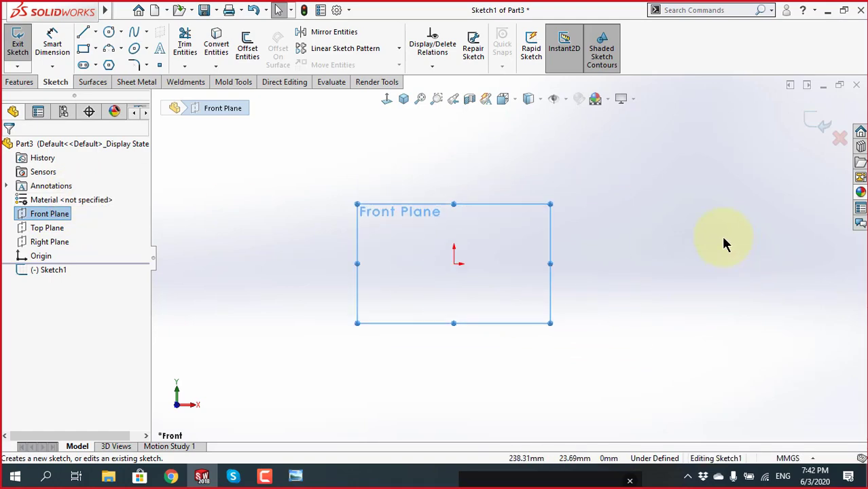
middle_click_drag(721, 238, 593, 261, "ctrl")
key("alt+Tab")
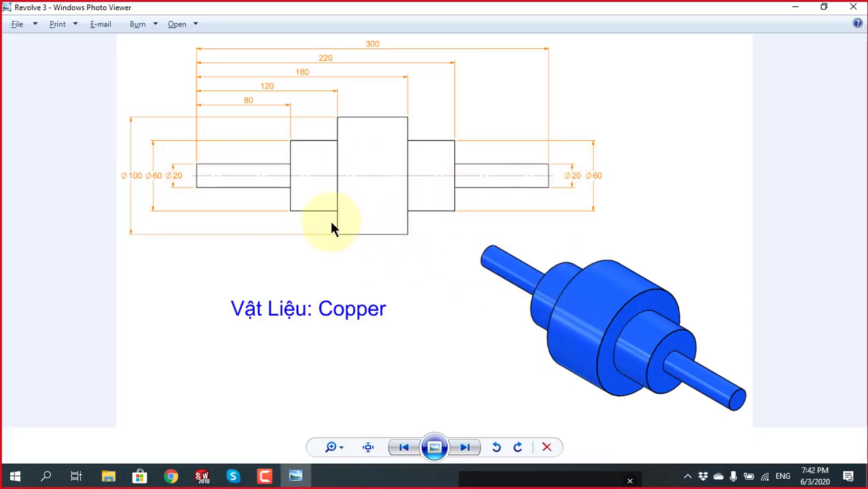
key("alt+Tab")
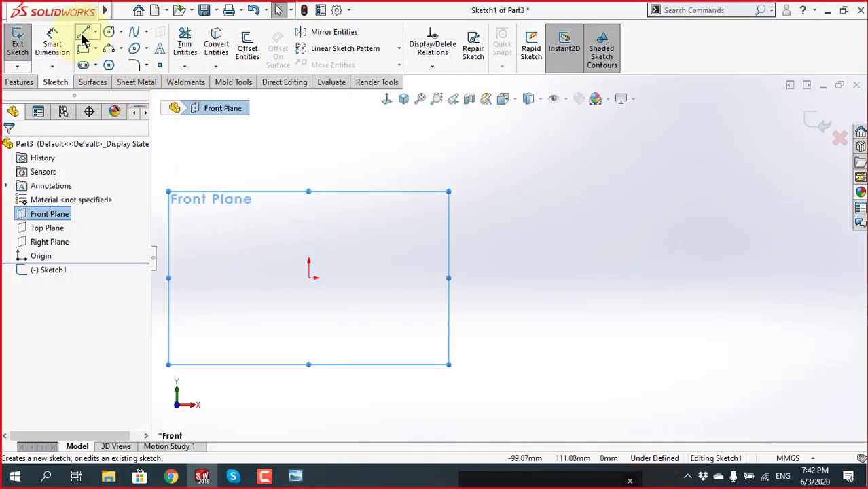
Draw lines from the origin: the long horizontal axis edge, then the right end step
left_click(83, 32)
left_click(309, 278)
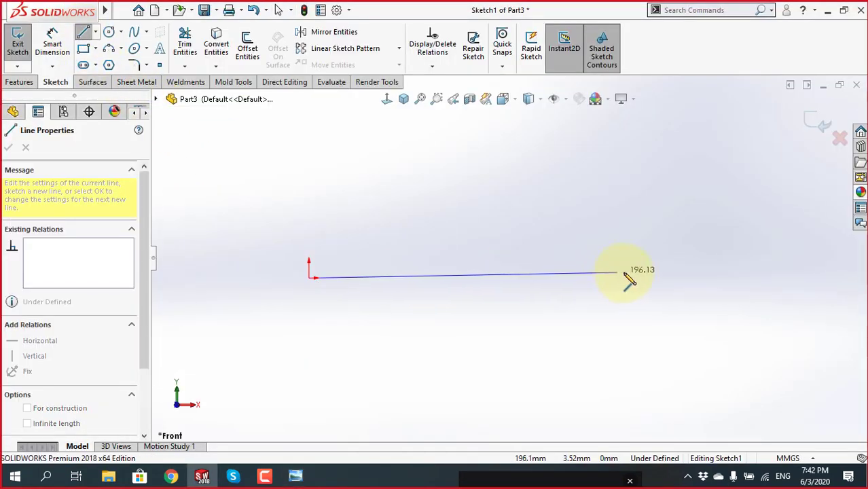
left_click(633, 278)
left_click(634, 299)
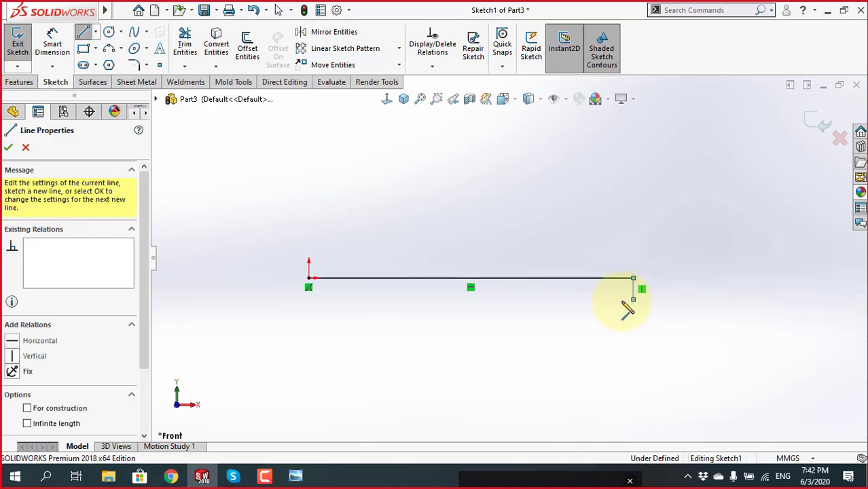
left_click(560, 299)
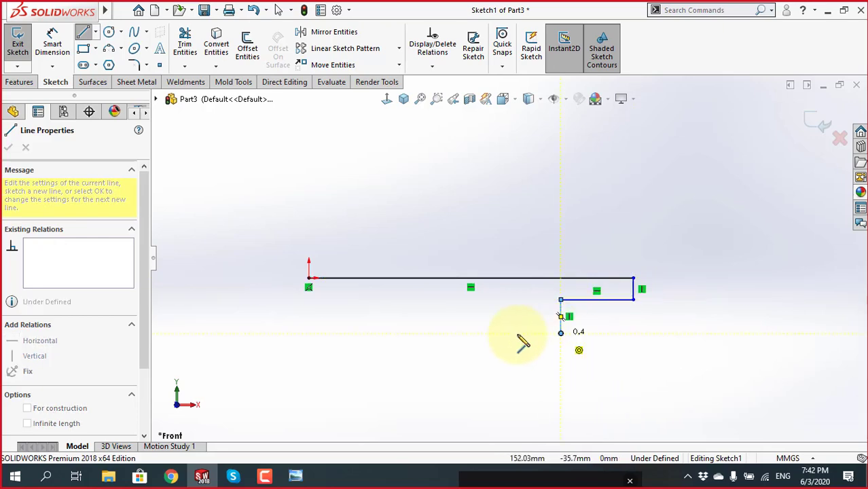
left_click(561, 333)
Draw the largest, middle and left end steps, closing the profile at the origin
left_click(480, 364)
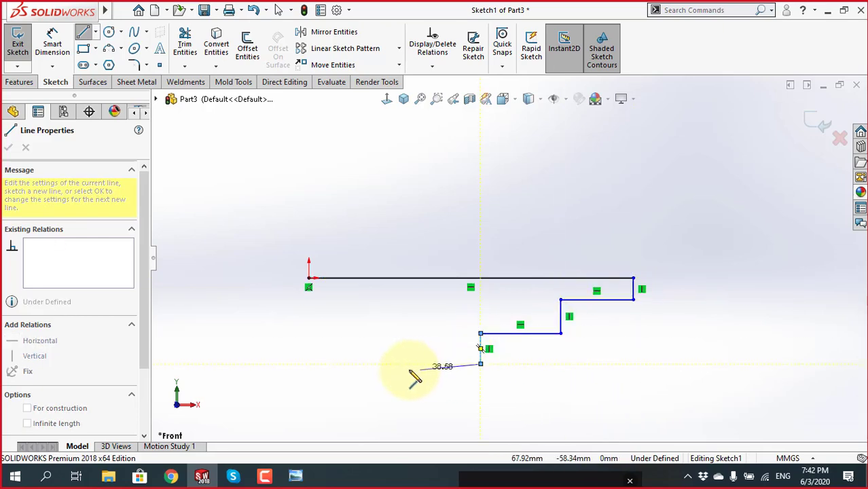
left_click(388, 363)
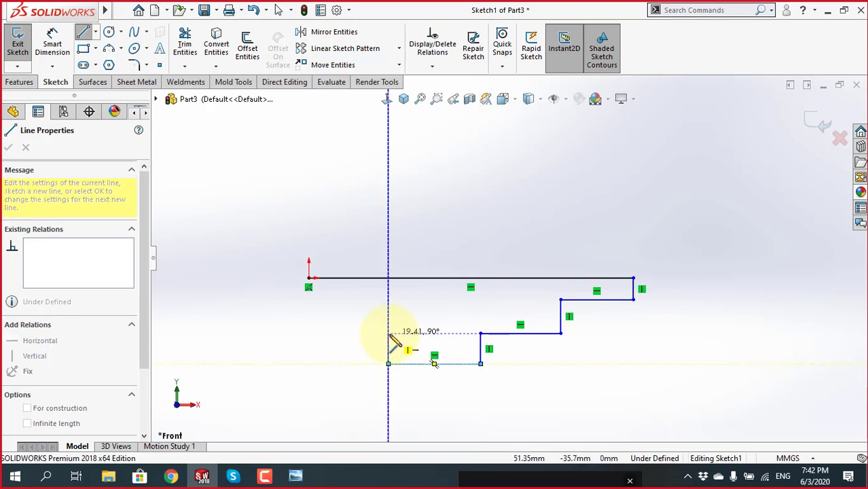
left_click(388, 333)
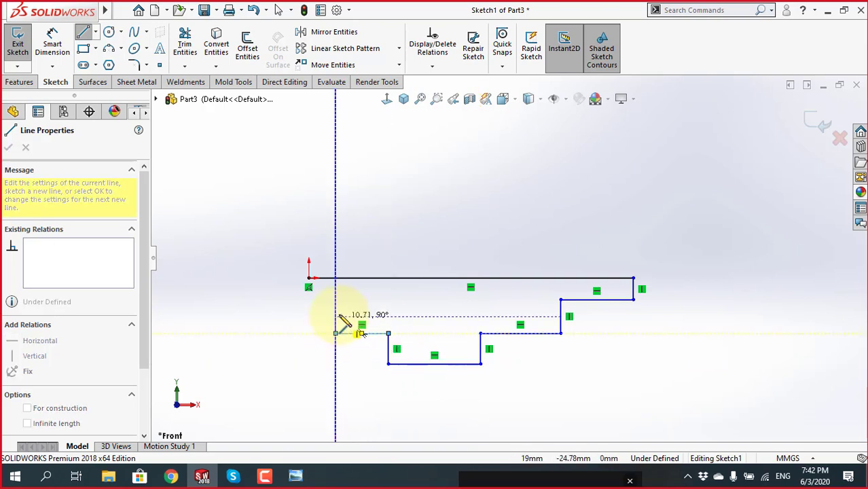
left_click(335, 333)
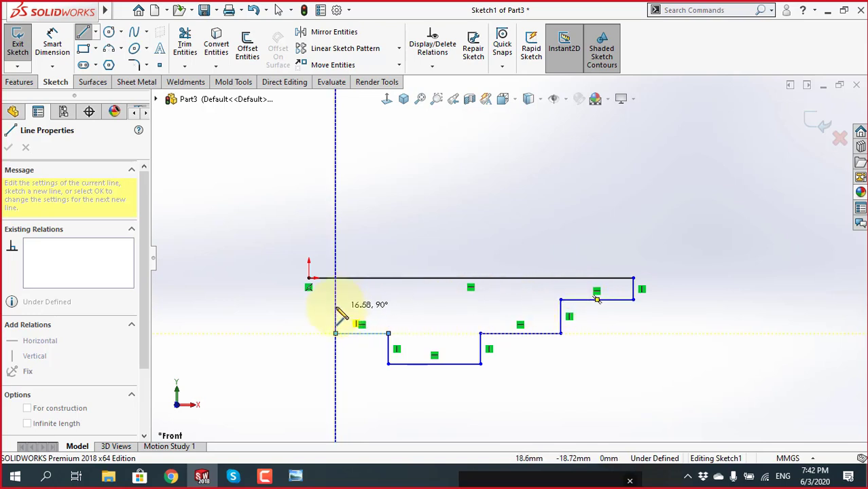
left_click(336, 299)
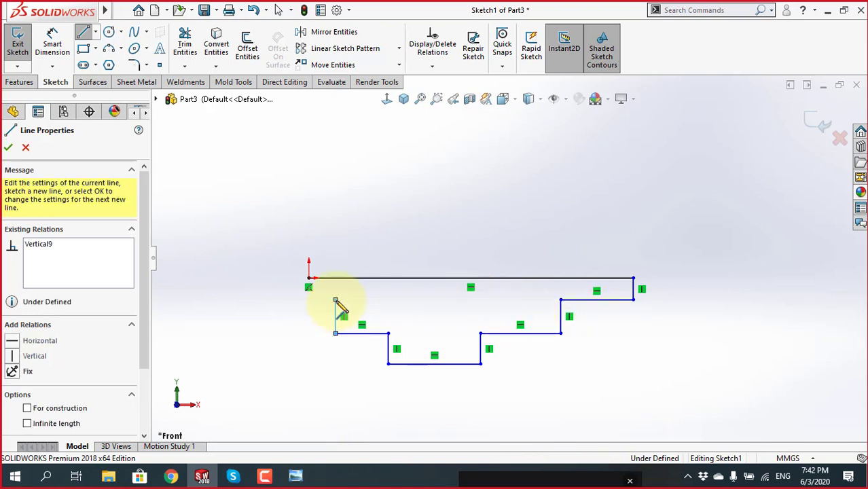
left_click(309, 299)
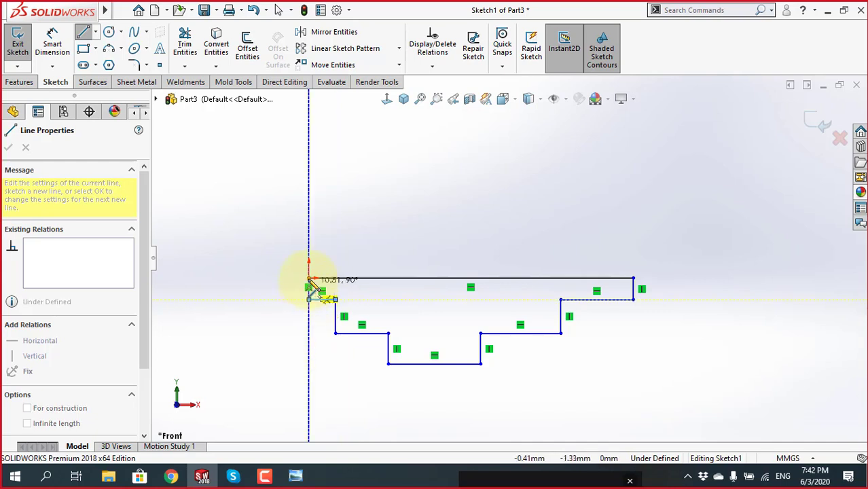
left_click(310, 278)
Exit the Line tool and compare the profile with the reference drawing's dimensions
key("Escape")
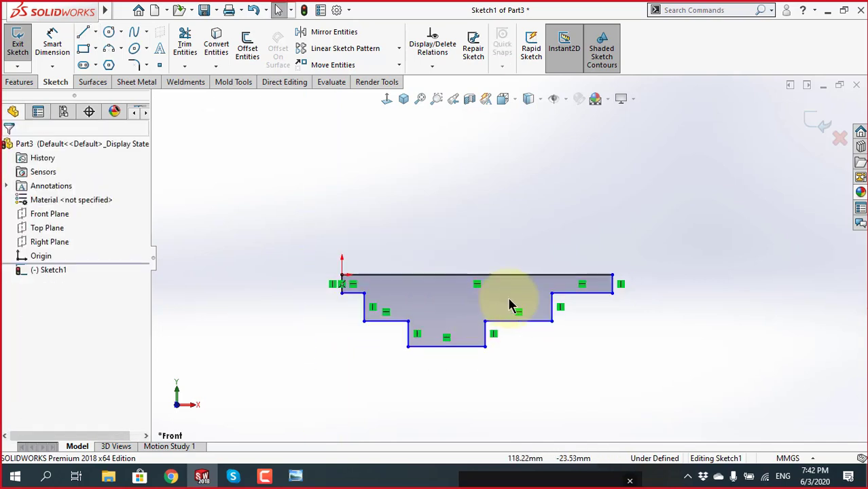
scroll(509, 304, "down", 1)
scroll(591, 309, "up", 1)
scroll(567, 299, "down", 2)
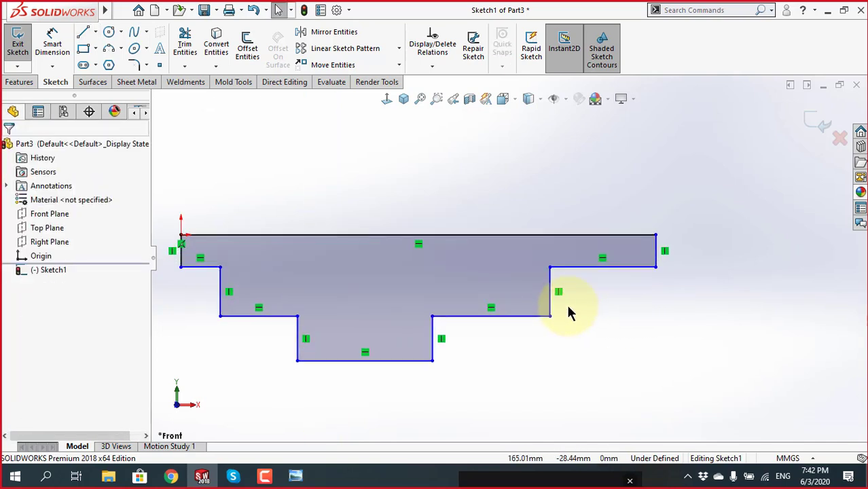
scroll(571, 306, "up", 1)
scroll(530, 299, "up", 1)
scroll(433, 281, "down", 1)
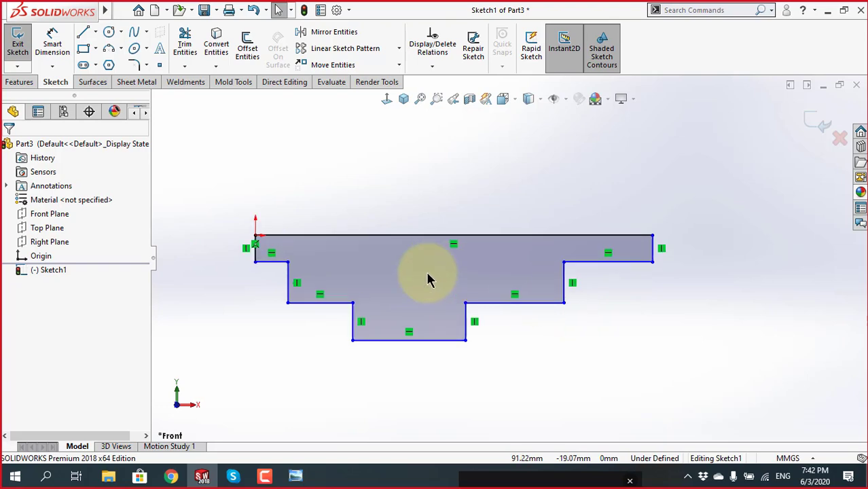
key("alt+Tab")
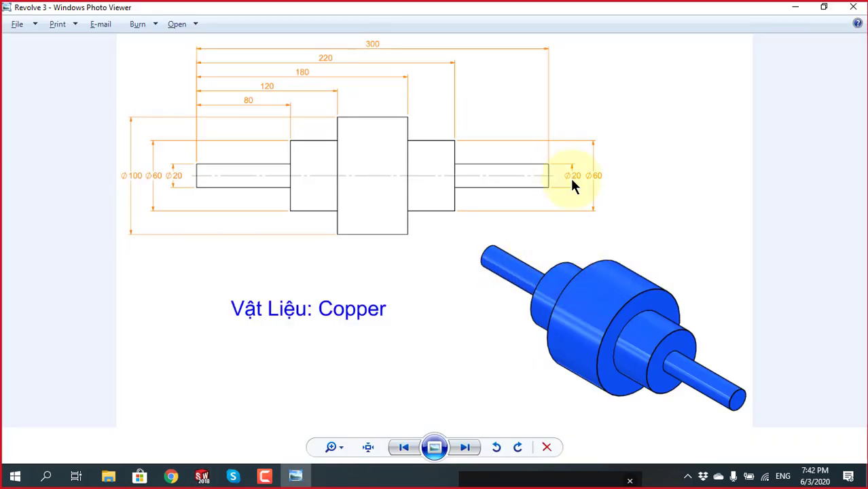
key("alt+Tab")
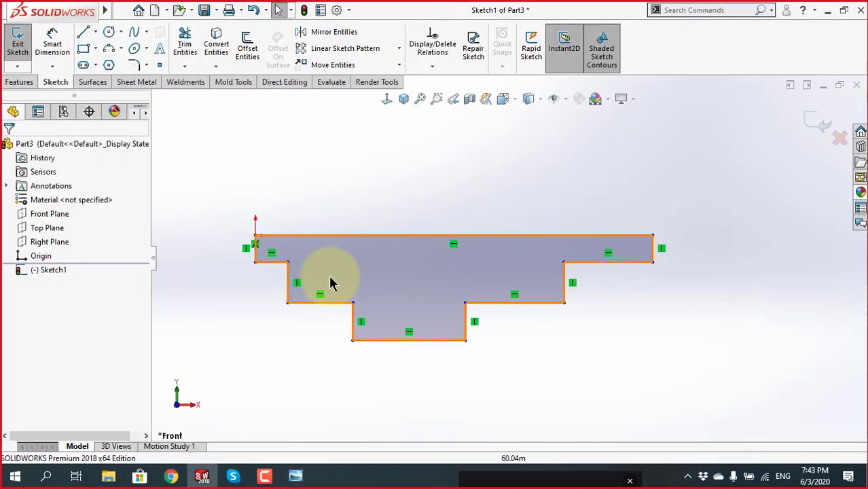
key("alt+Tab")
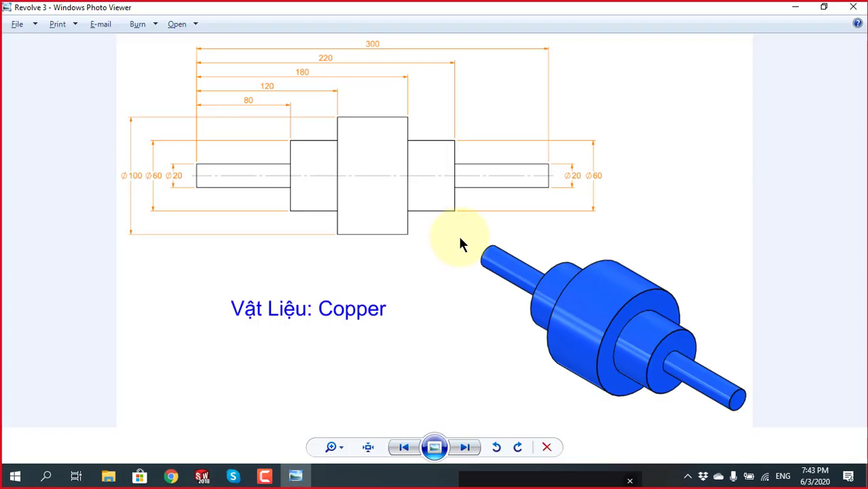
key("alt+Tab")
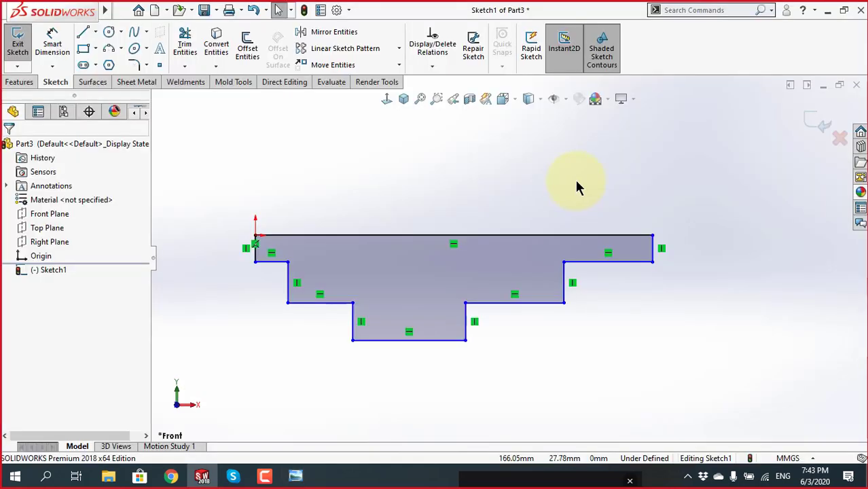
Dimension the right end's vertical edge to 10 mm
left_click(55, 45)
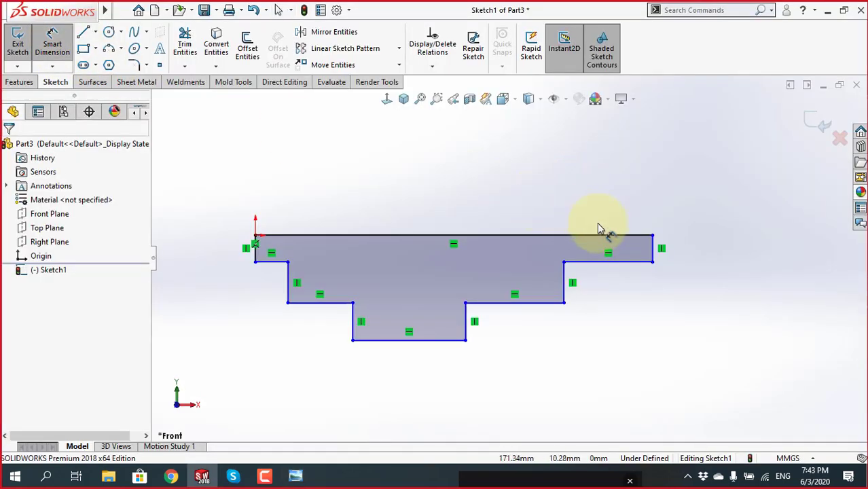
left_click(662, 255)
left_click(693, 249)
type("10")
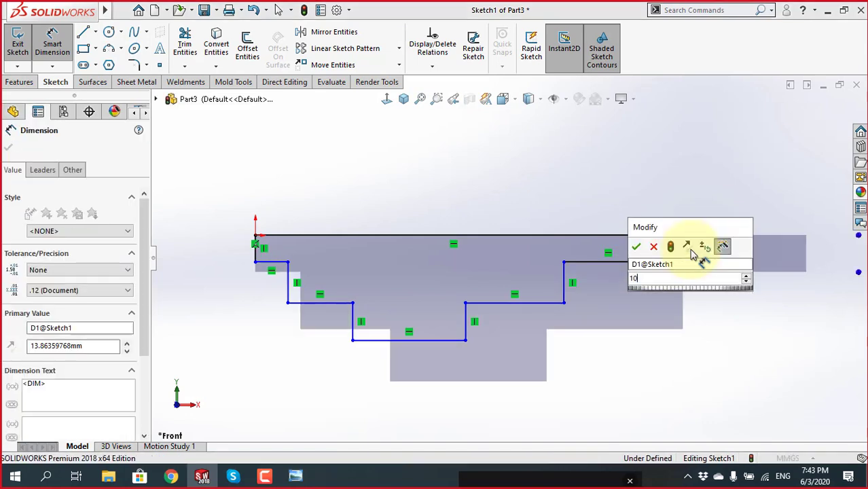
key("Return")
left_click(723, 323)
Make the left and right end-step horizontal edges collinear
scroll(445, 266, "up", 2)
scroll(378, 248, "down", 2)
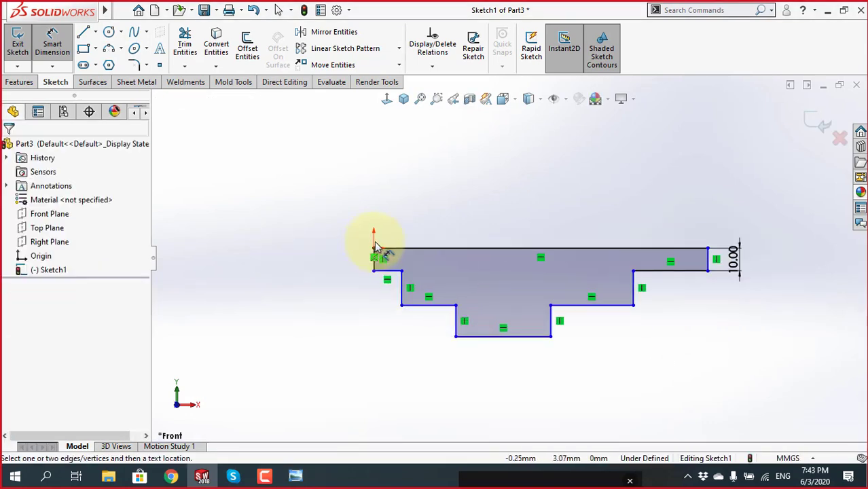
scroll(554, 259, "down", 1)
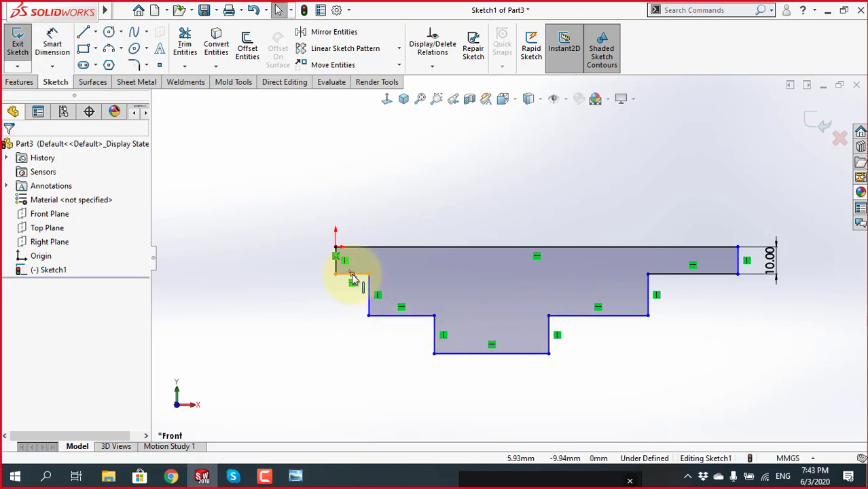
key("alt+Tab")
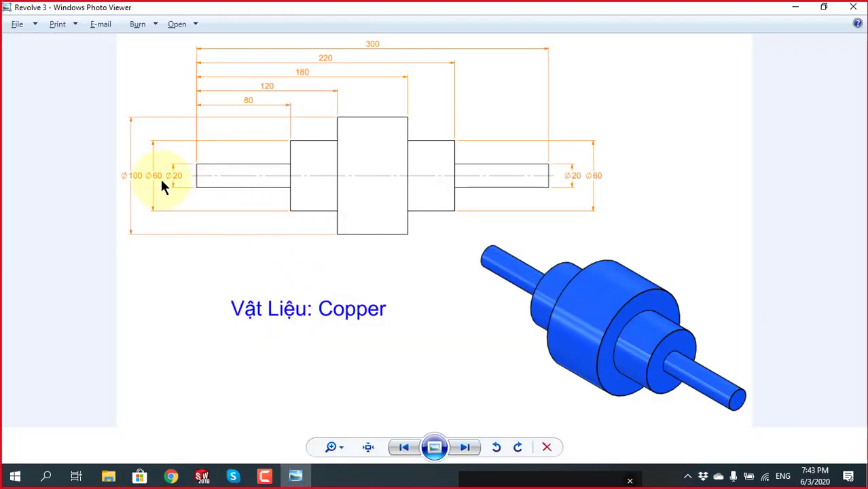
key("alt+Tab")
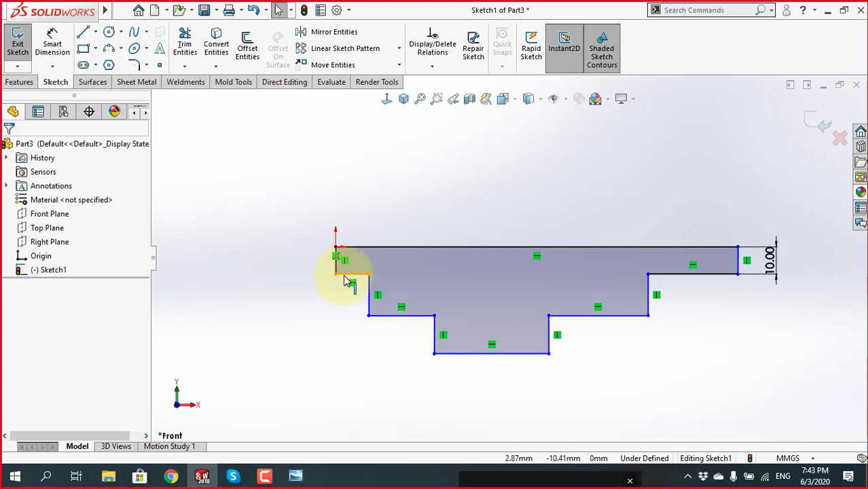
left_click(346, 276)
left_click(722, 282, "ctrl")
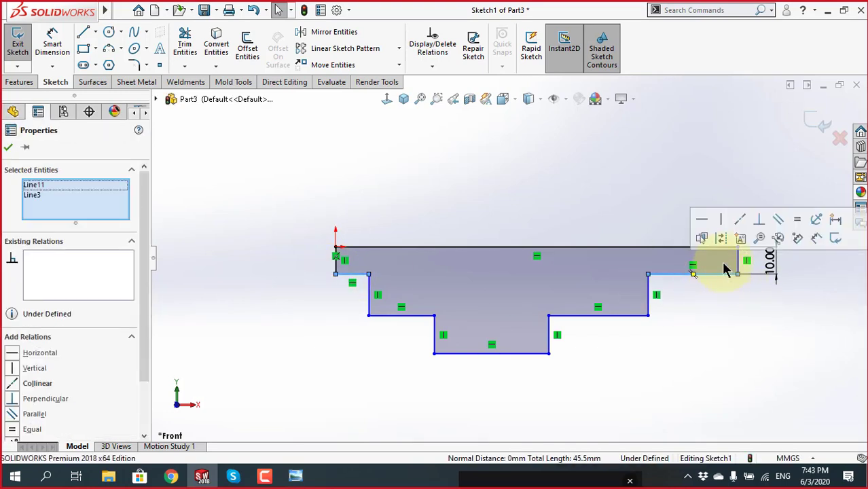
left_click(743, 351)
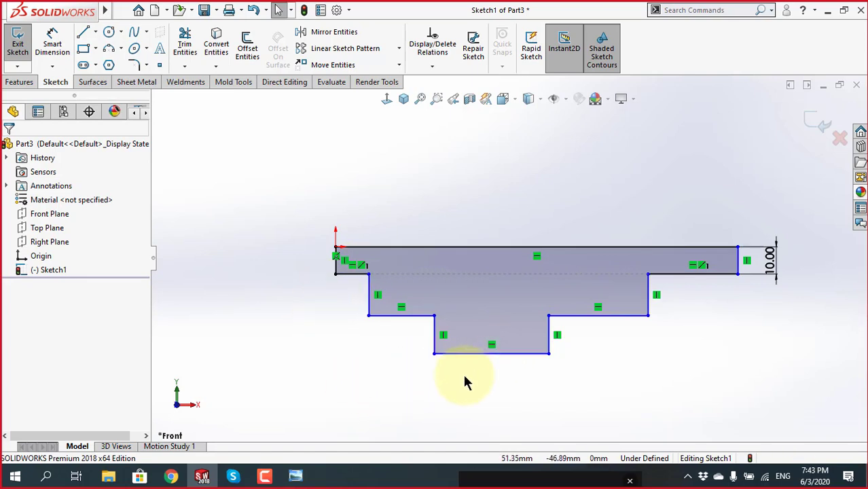
Make the left and right middle step lines collinear
left_click(414, 318)
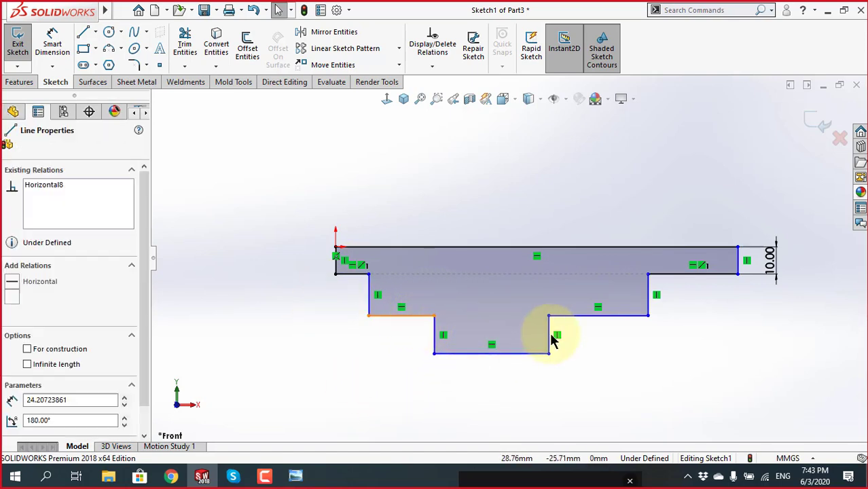
left_click(624, 322, "ctrl")
left_click(700, 276)
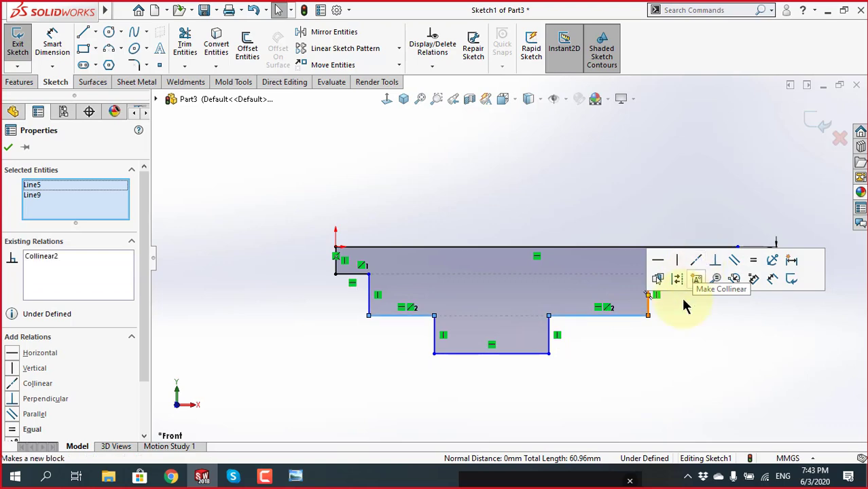
left_click(636, 377)
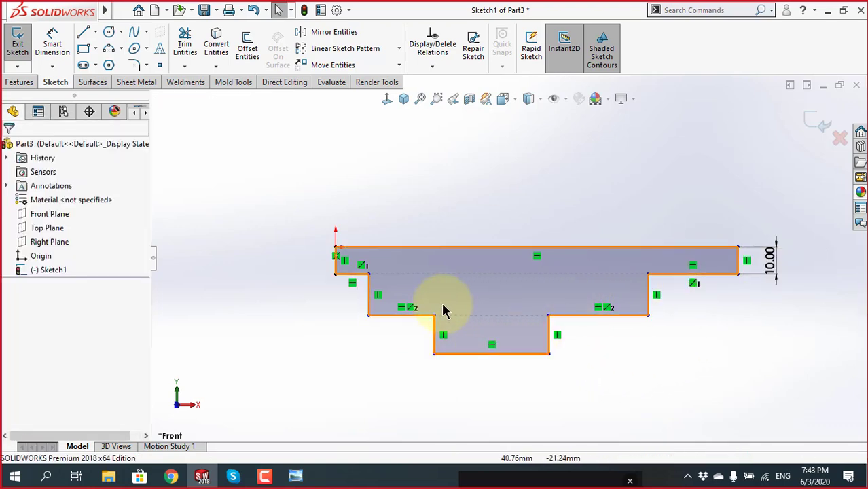
scroll(590, 236, "down", 1)
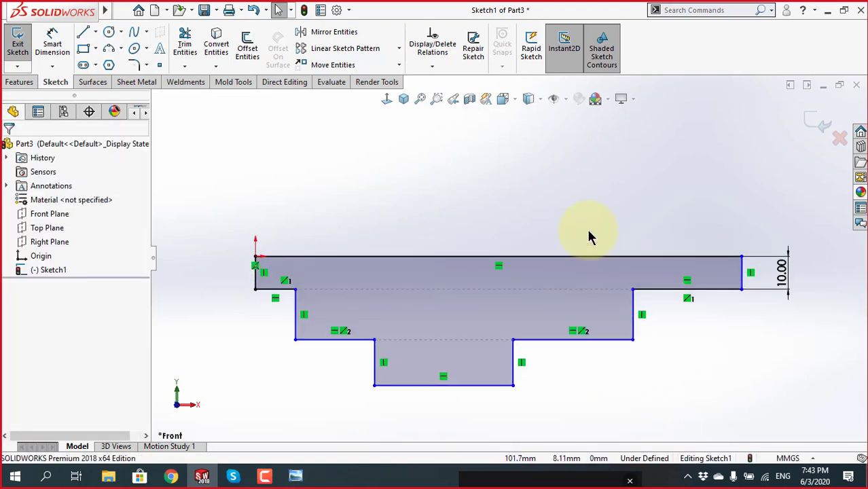
Dimension the middle step line 30 mm below the top axis edge
key("alt+Tab")
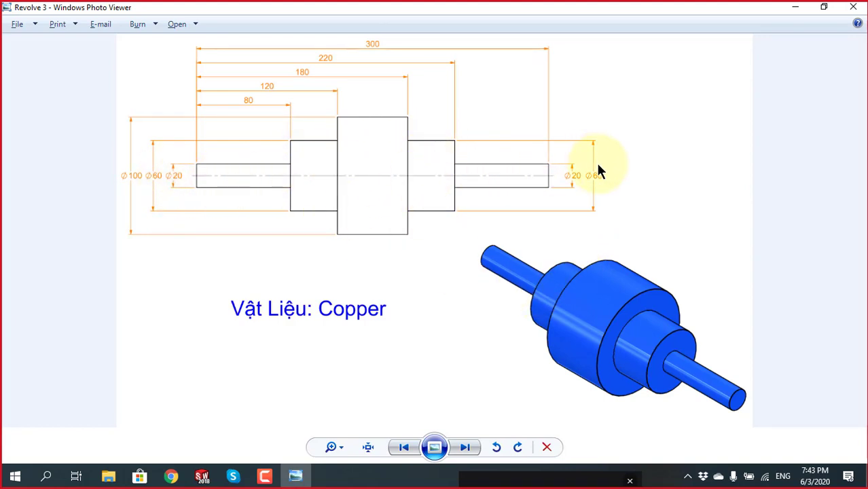
key("alt+Tab")
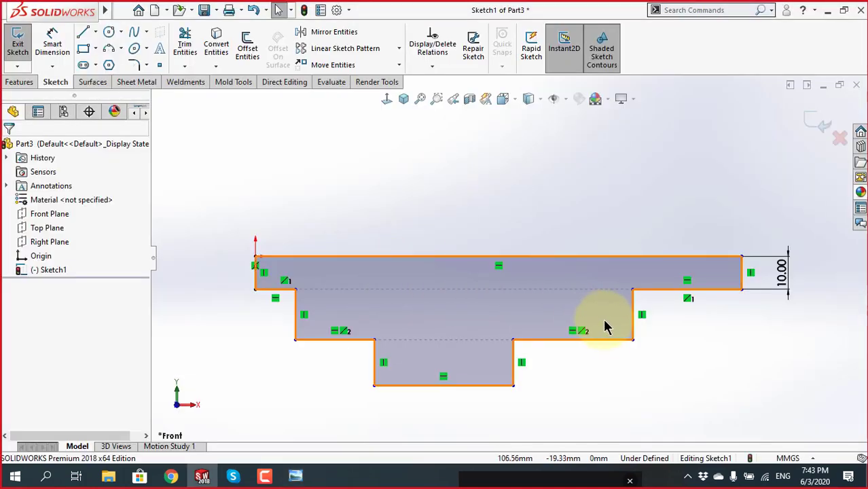
left_click(55, 53)
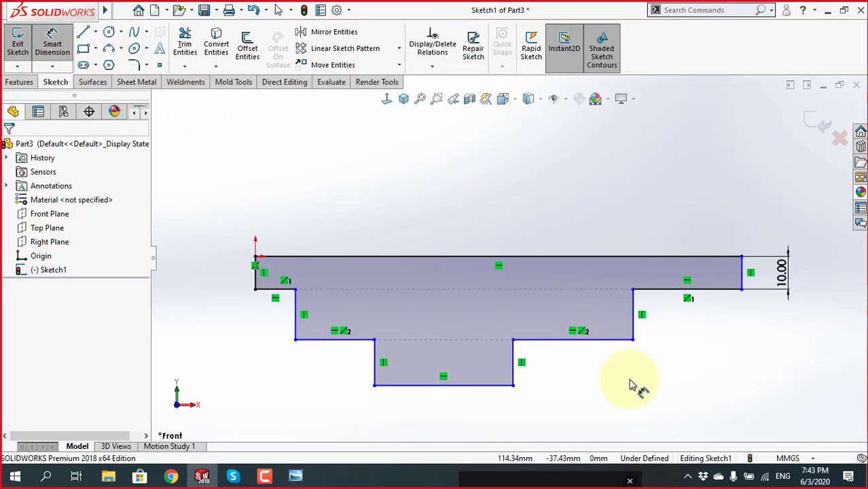
left_click(615, 339)
left_click(616, 260)
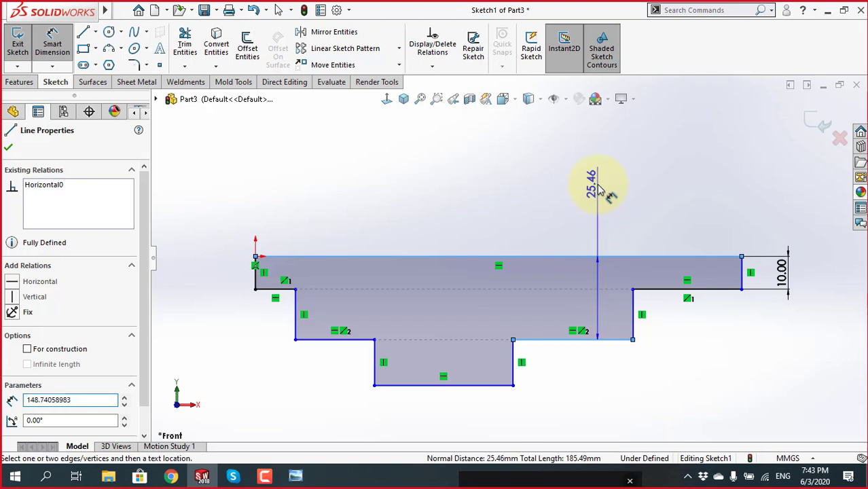
left_click(605, 193)
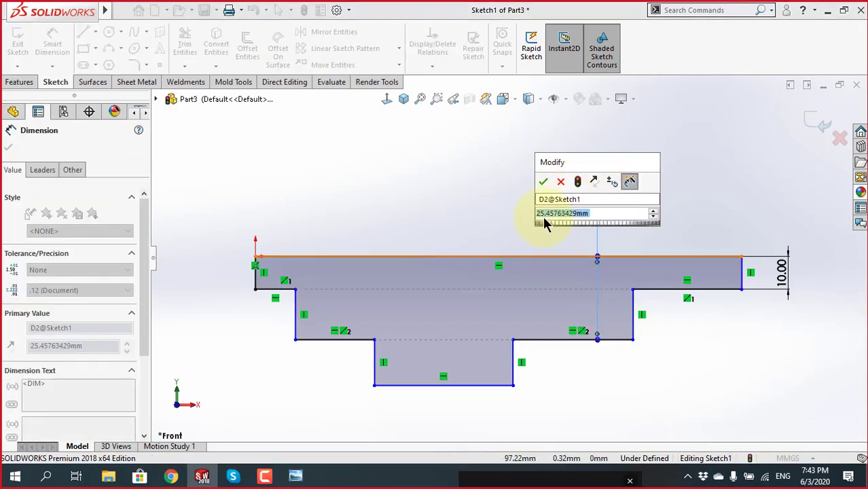
type("30")
key("Return")
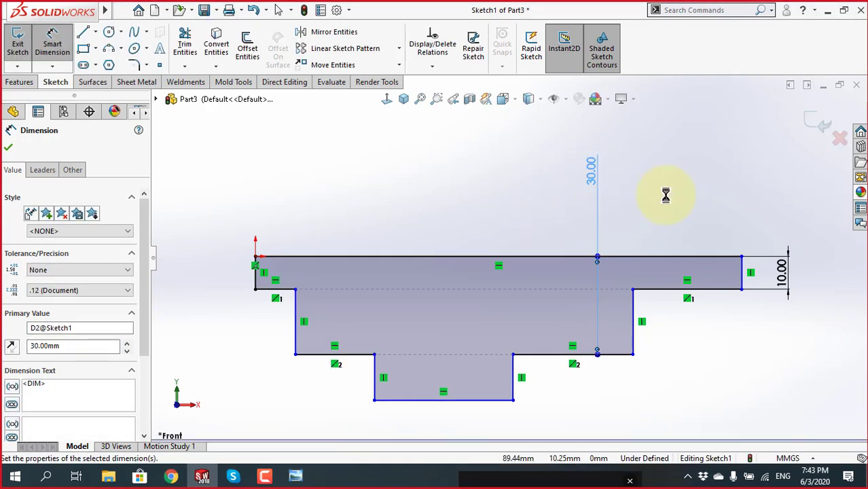
left_click(672, 193)
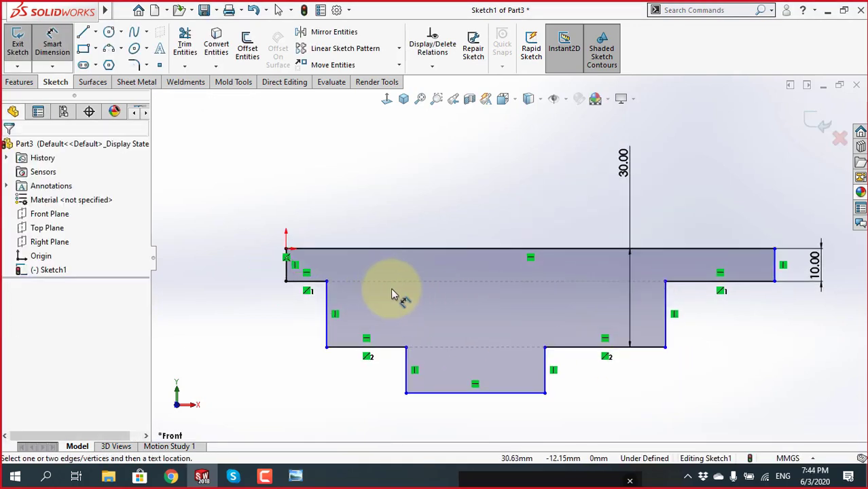
scroll(610, 341, "up", 1)
scroll(543, 330, "down", 1)
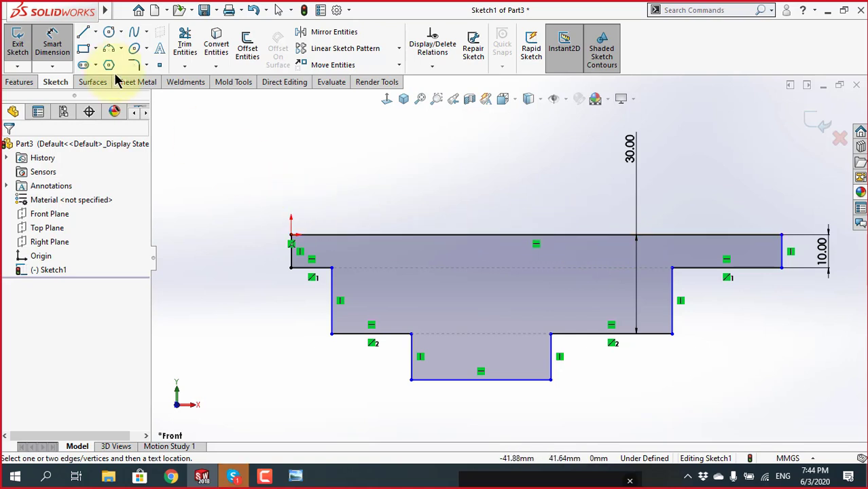
Read the latest messages in the Skype call chat
left_click(231, 477)
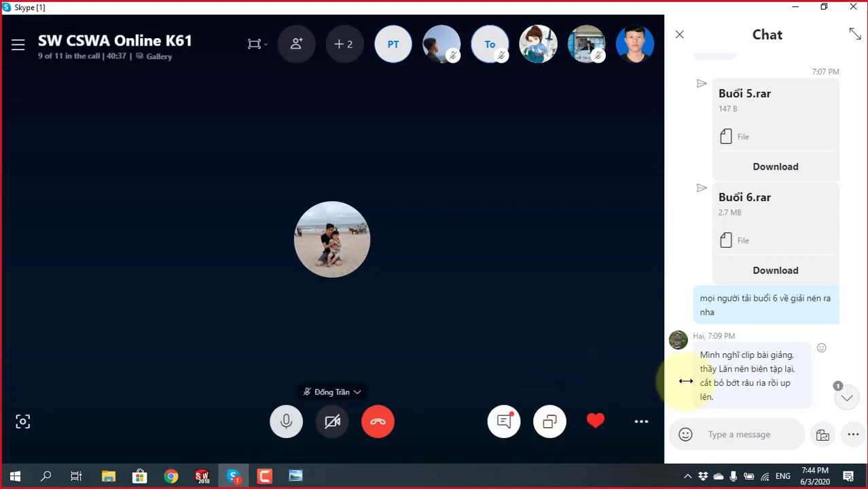
scroll(769, 380, "down", 2)
scroll(768, 380, "down", 5)
scroll(770, 382, "down", 5)
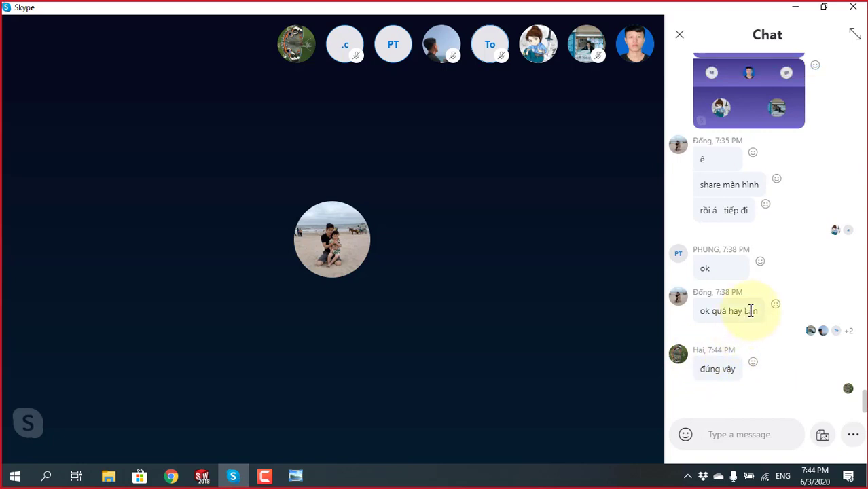
Back in SOLIDWORKS, start a centerline at the sketch's top-left corner
left_click(202, 477)
scroll(266, 261, "down", 2)
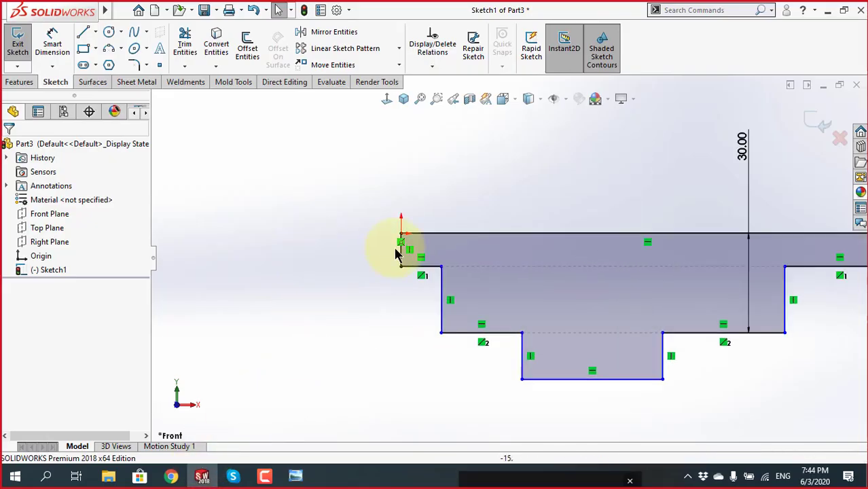
left_click(95, 33)
left_click(108, 64)
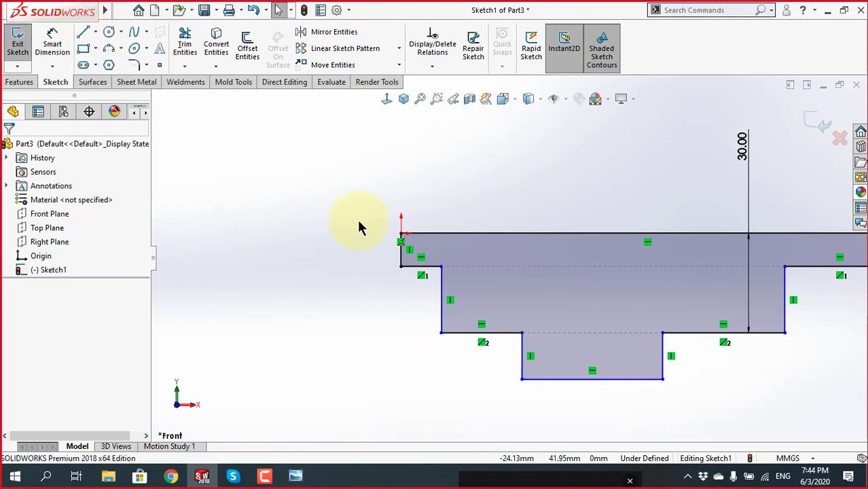
left_click(401, 234)
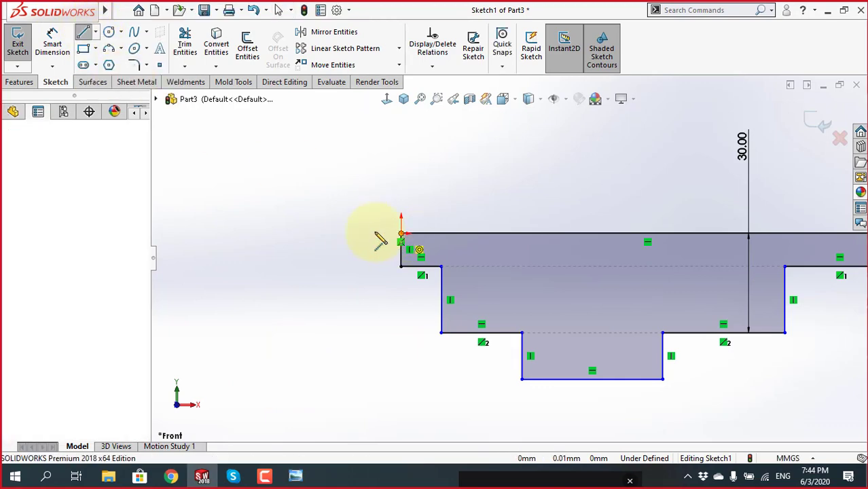
Finish the horizontal centerline to the left of the profile
left_click(336, 233)
key("Escape")
scroll(466, 261, "up", 2)
scroll(494, 252, "down", 2)
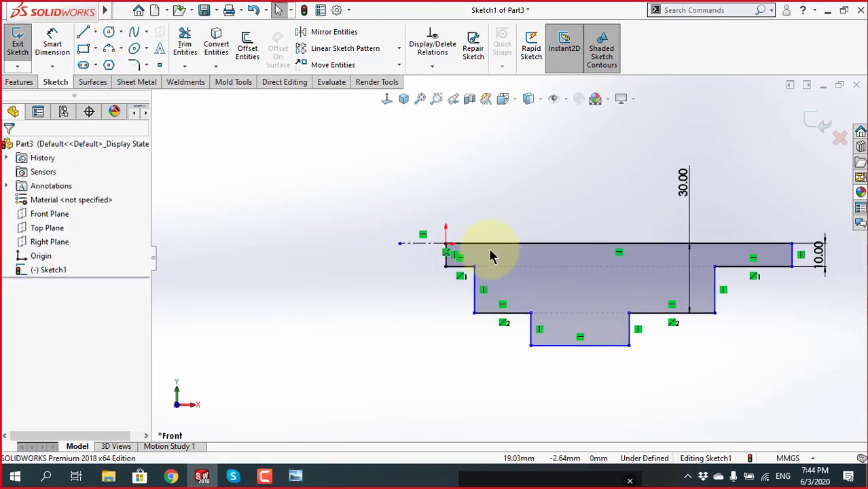
scroll(581, 291, "down", 1)
scroll(503, 358, "up", 2)
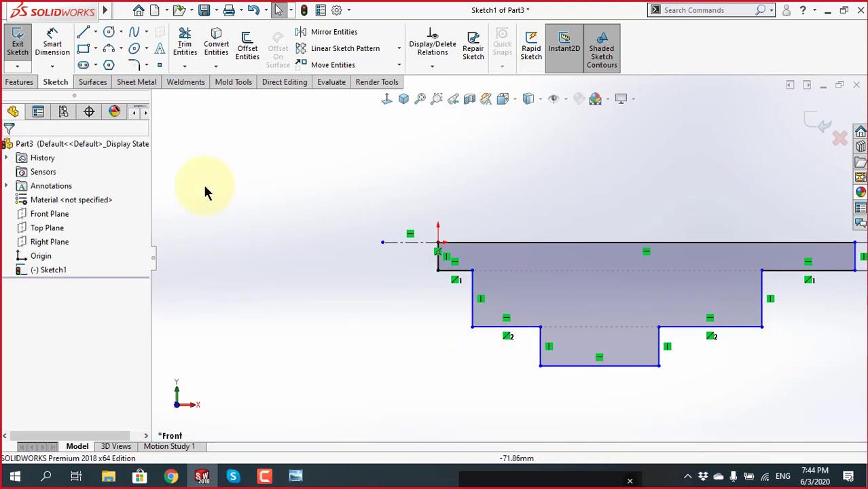
Place a 60 dimension on the lower-left step, undo it, and abandon a second try
left_click(52, 42)
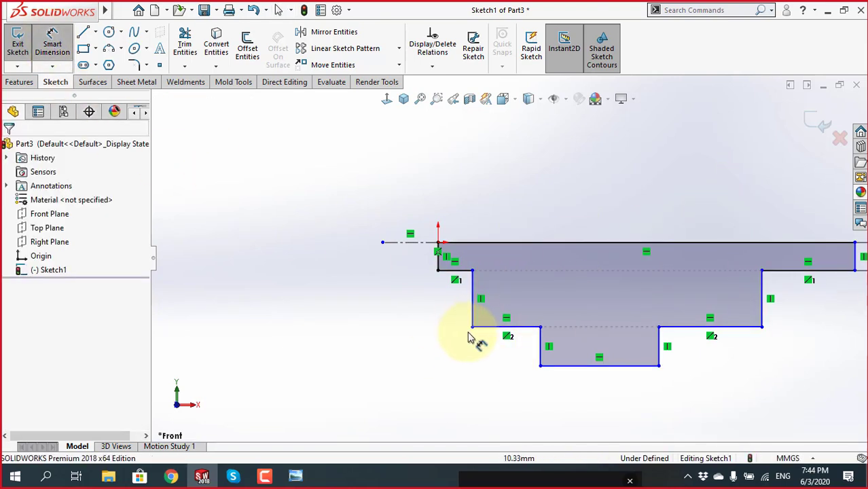
left_click(483, 294)
left_click(428, 242)
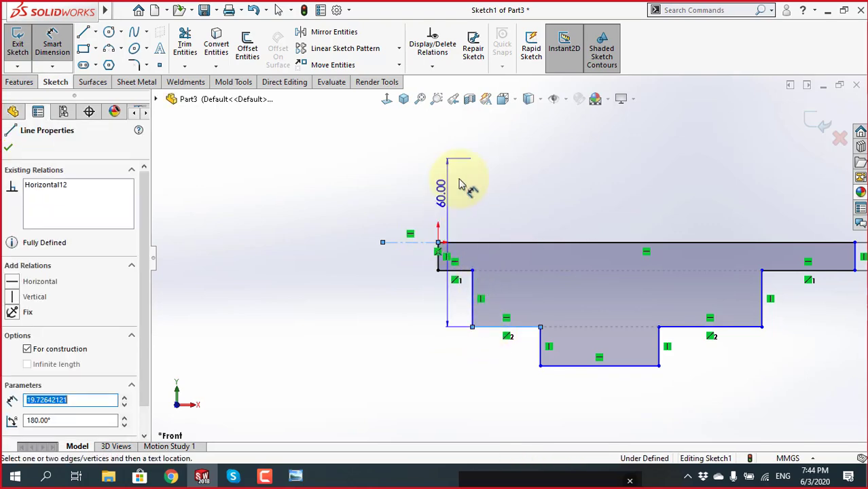
left_click(503, 166)
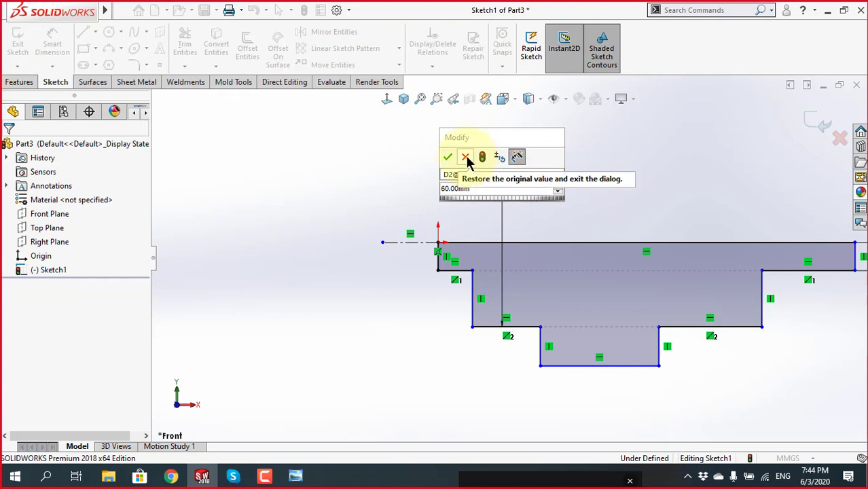
left_click(450, 155)
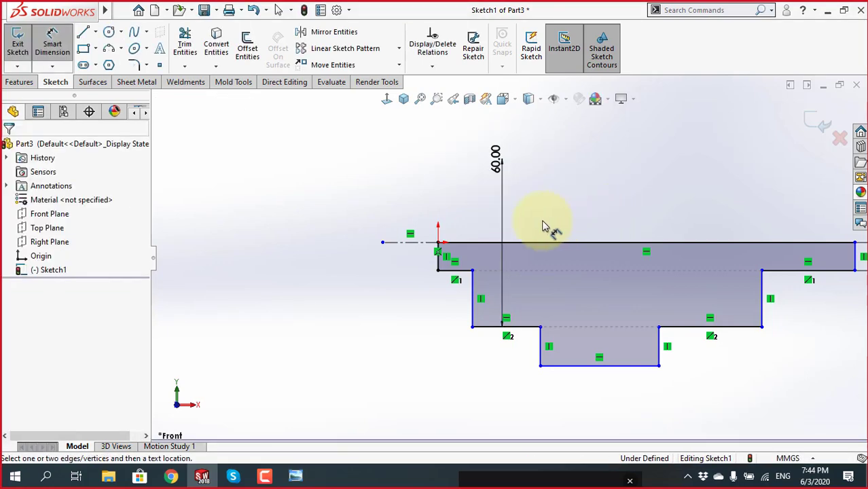
key("Escape")
key("ctrl+z")
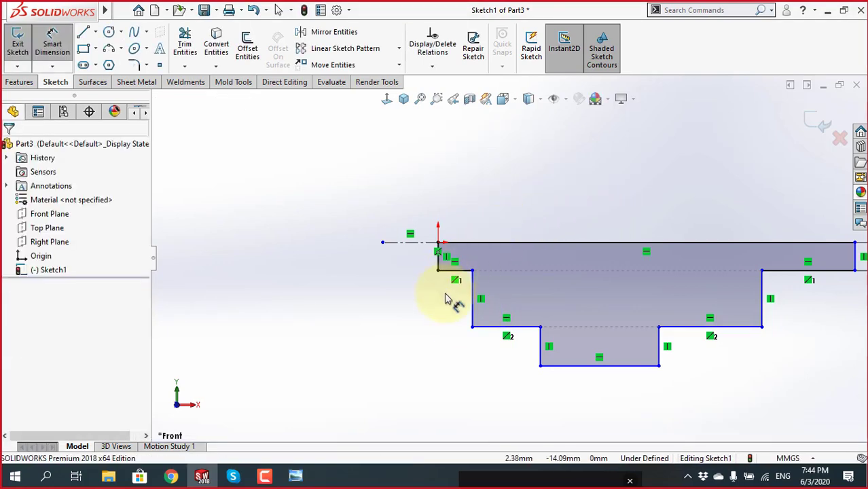
left_click_drag(495, 333, 446, 232)
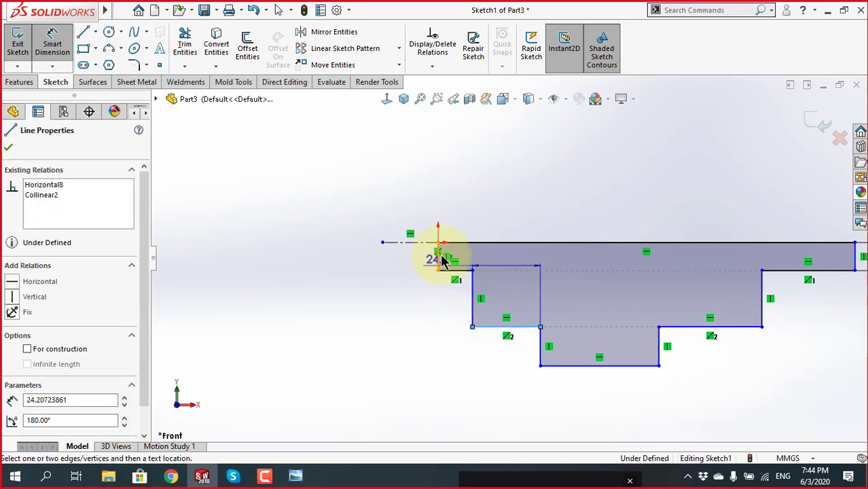
left_click(446, 232)
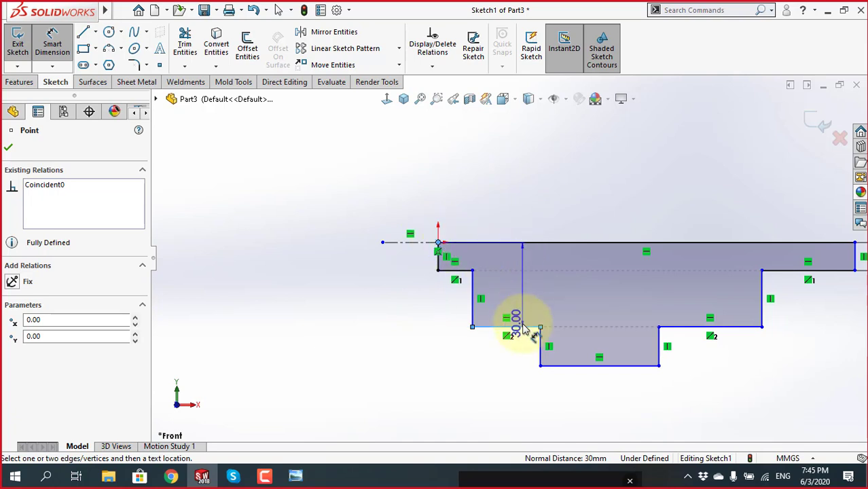
left_click(508, 325)
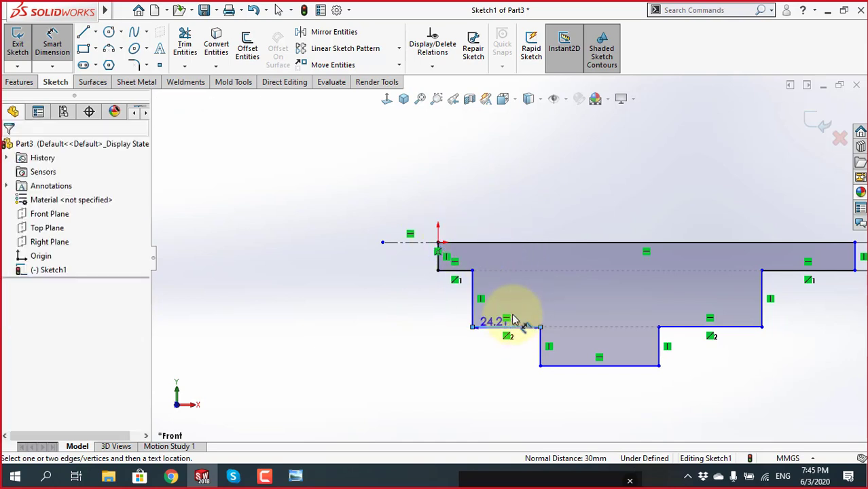
key("Escape")
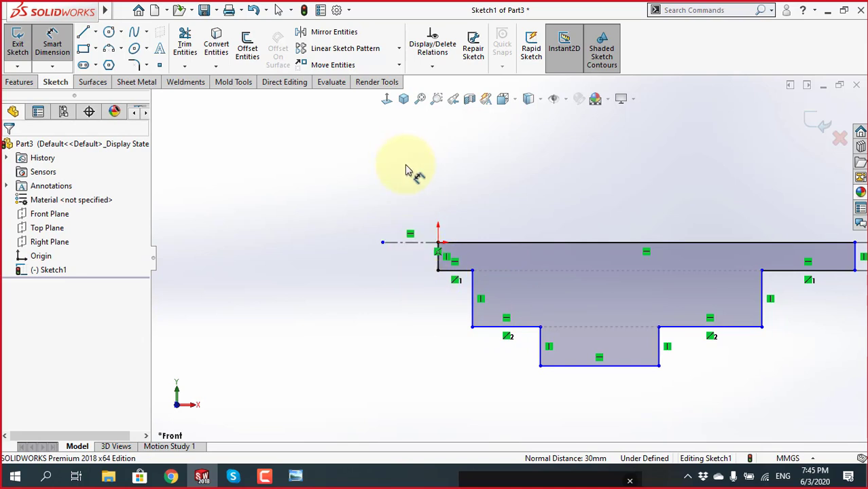
Dimension the lower-left step line from the centerline as a 60 mm diameter
left_click(500, 327)
left_click(411, 243)
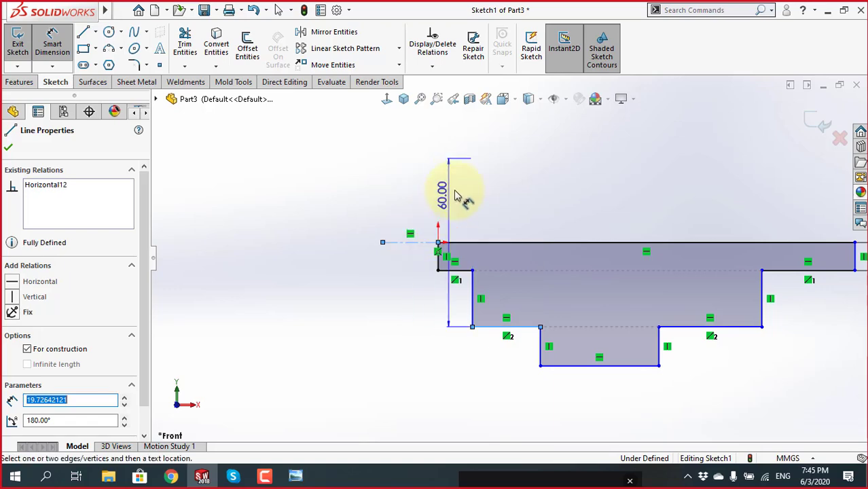
left_click(498, 196)
type("60")
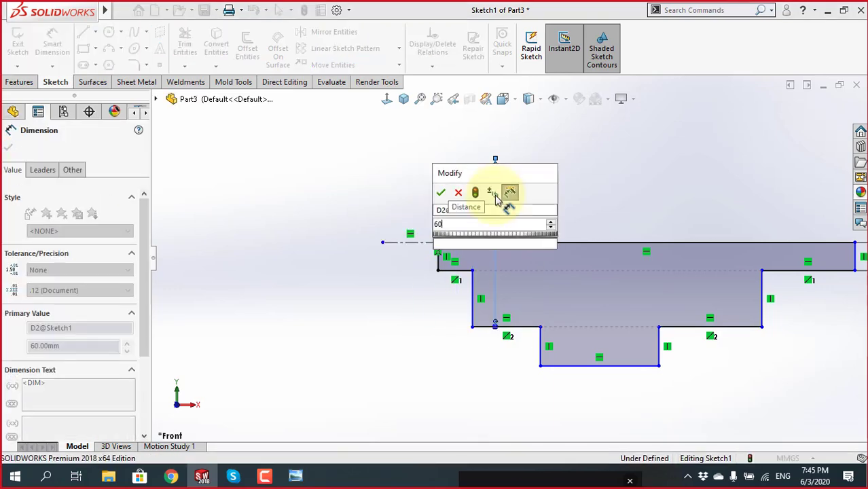
key("Return")
key("Escape")
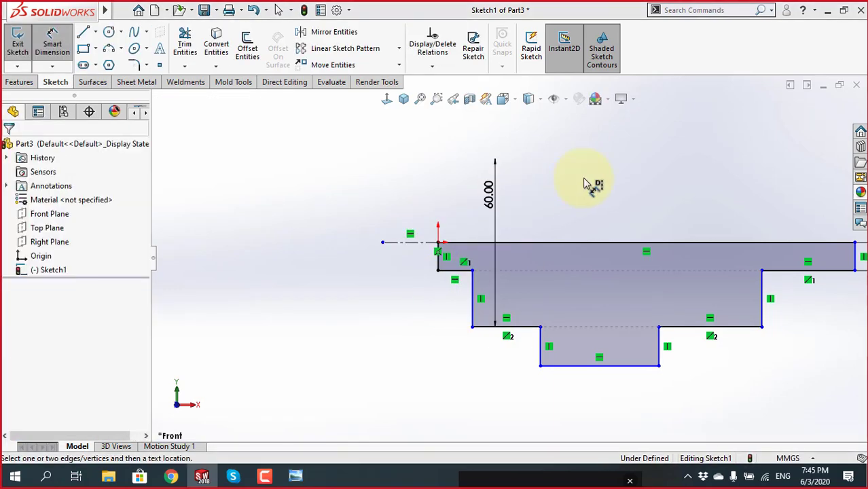
key("alt+Tab")
Glance at the reference shaft drawing in Photo Viewer and return to the sketch
left_click(292, 477)
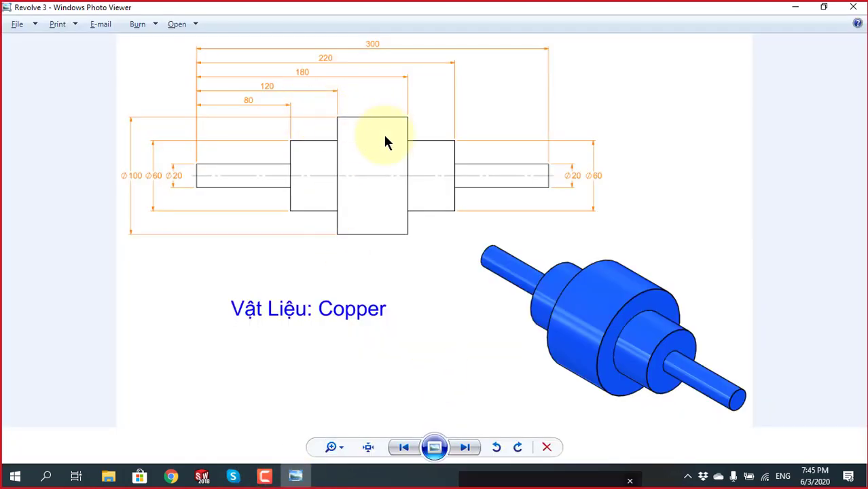
key("alt+Tab")
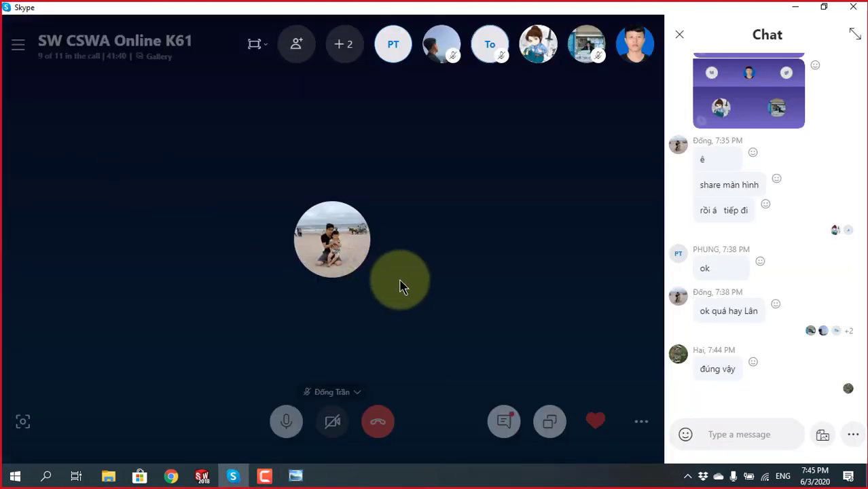
left_click(202, 477)
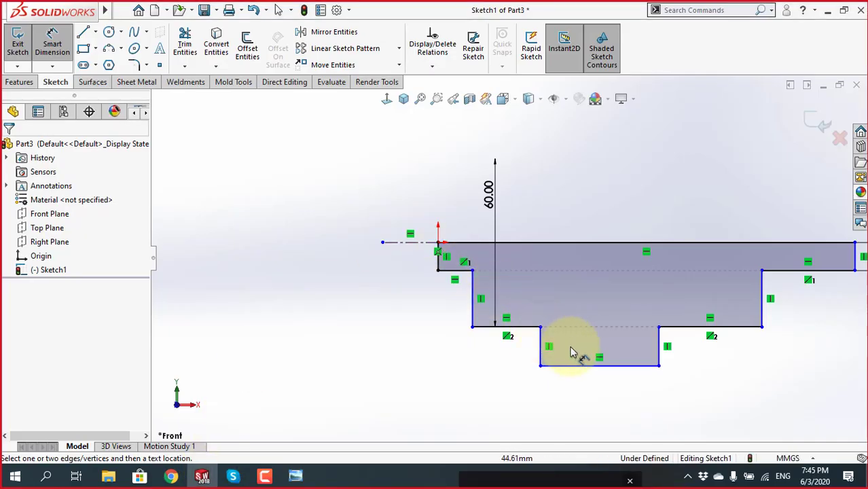
Dimension the widest middle step's bottom edge from the centerline as a 100 mm diameter
mouse_move(584, 367)
left_mouse_down()
mouse_move(594, 249)
mouse_move(412, 249)
left_mouse_up()
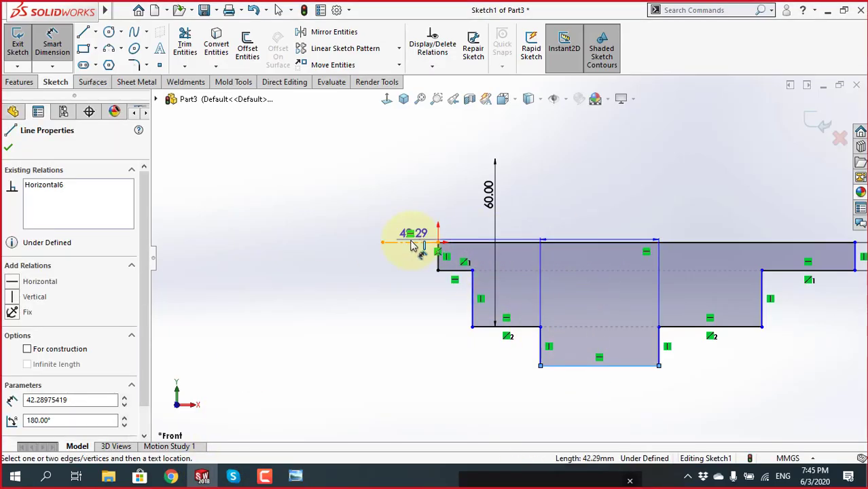
left_click(382, 242)
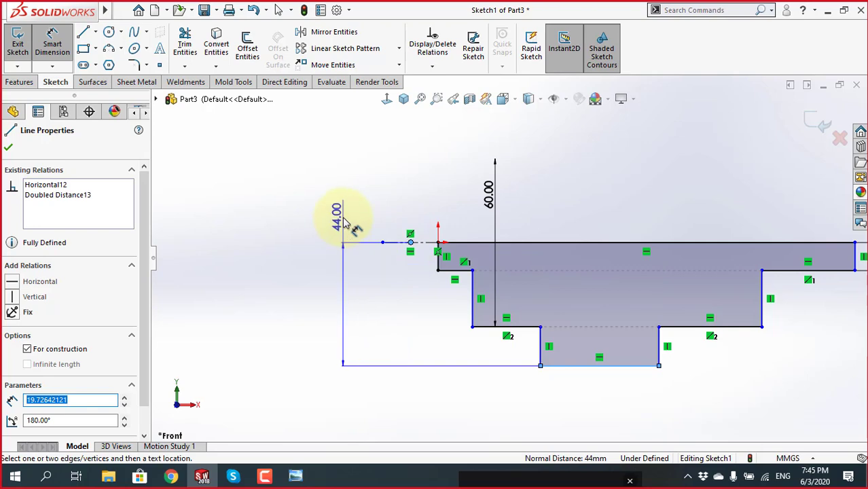
key("Escape")
left_click(427, 250)
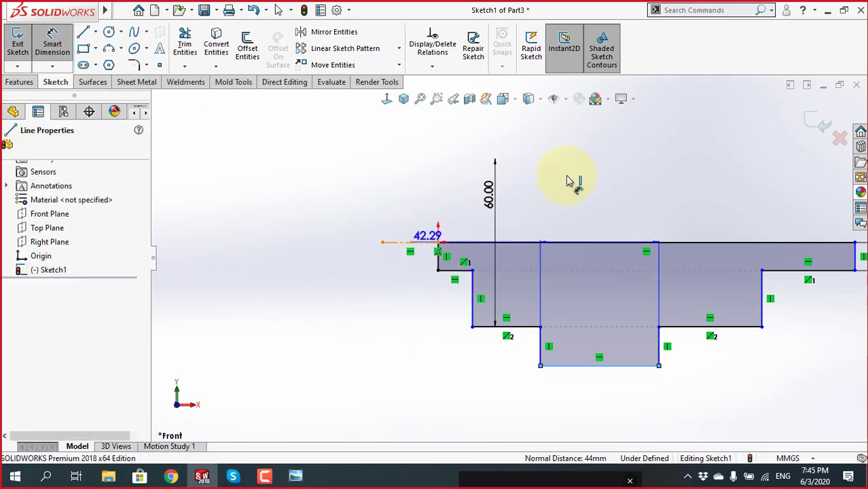
left_click(592, 184)
left_click(599, 190)
type("100")
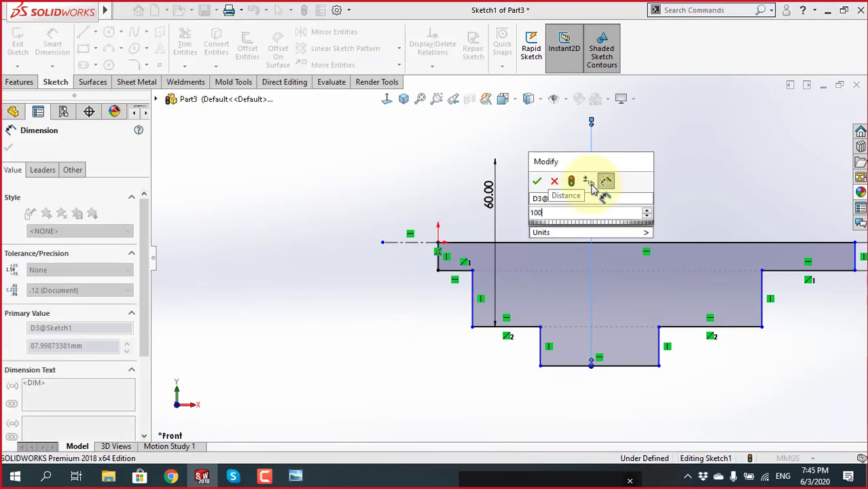
key("Return")
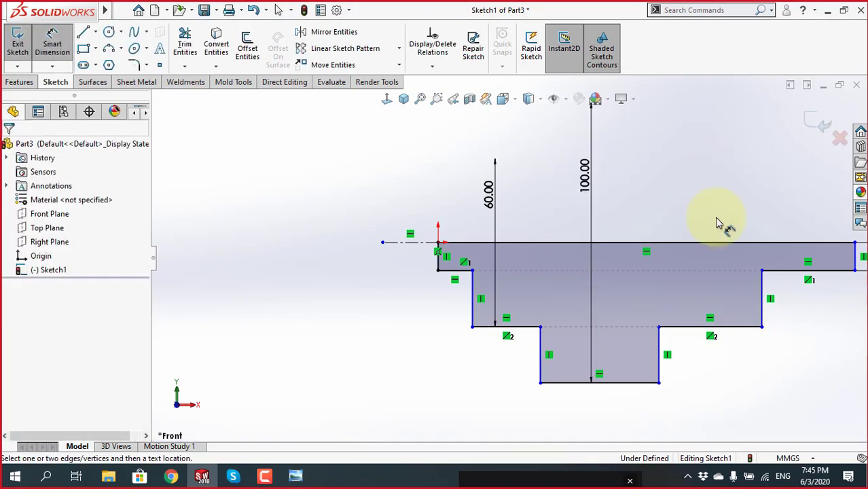
scroll(707, 211, "up", 3)
scroll(673, 214, "down", 3)
key("Escape")
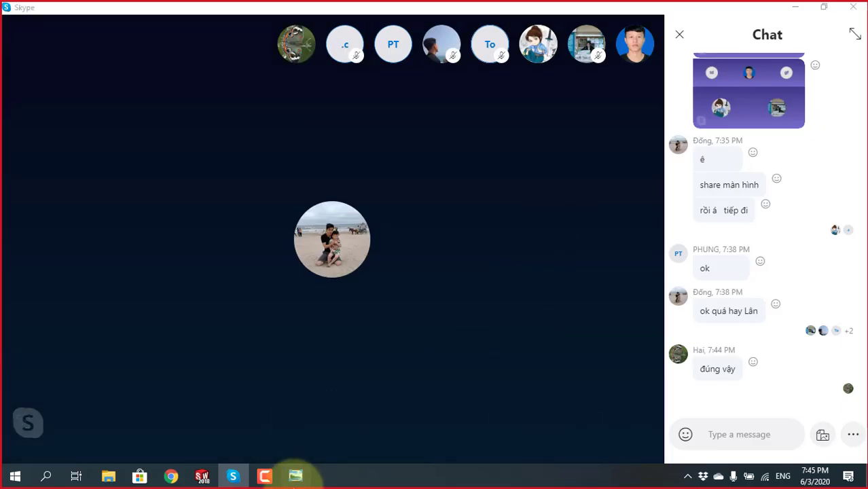
Recheck the reference drawing in Photo Viewer before going back to the sketch
left_click(295, 476)
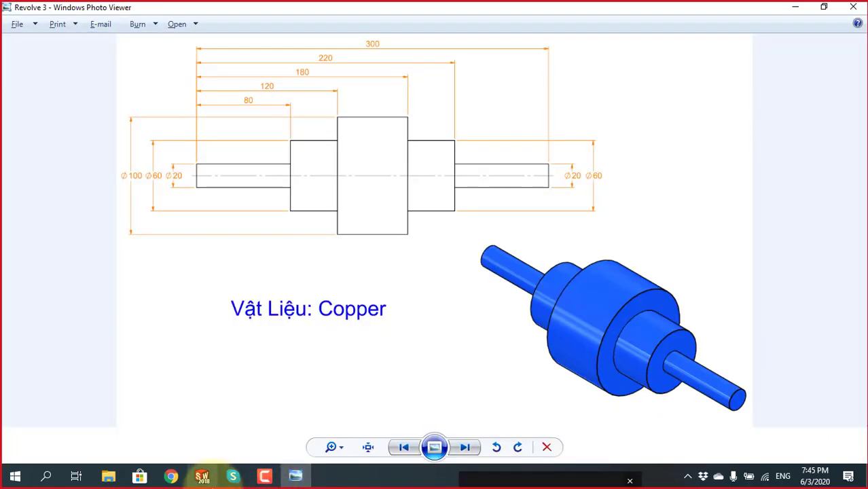
left_click(201, 479)
left_click(299, 480)
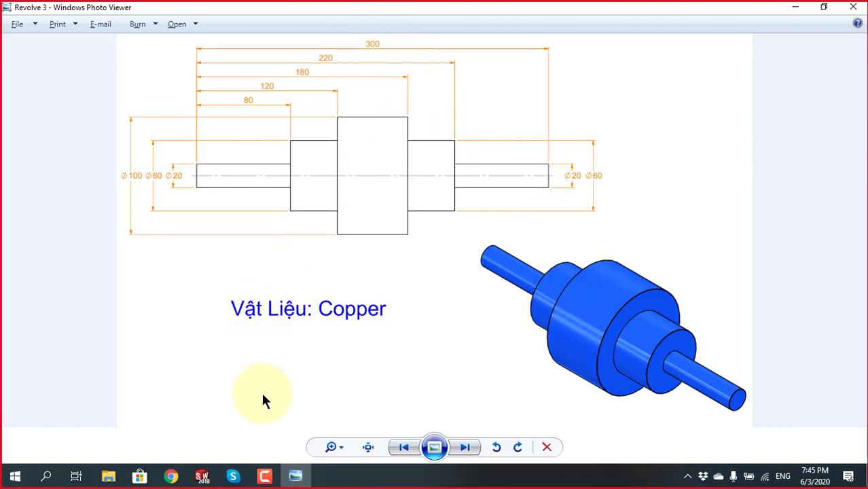
left_click(201, 476)
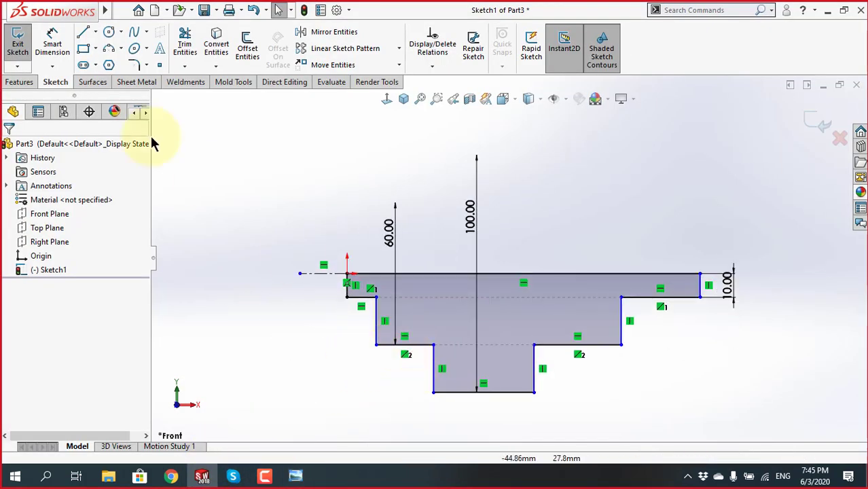
Dimension the top edge to a 300 mm overall length
left_click(53, 44)
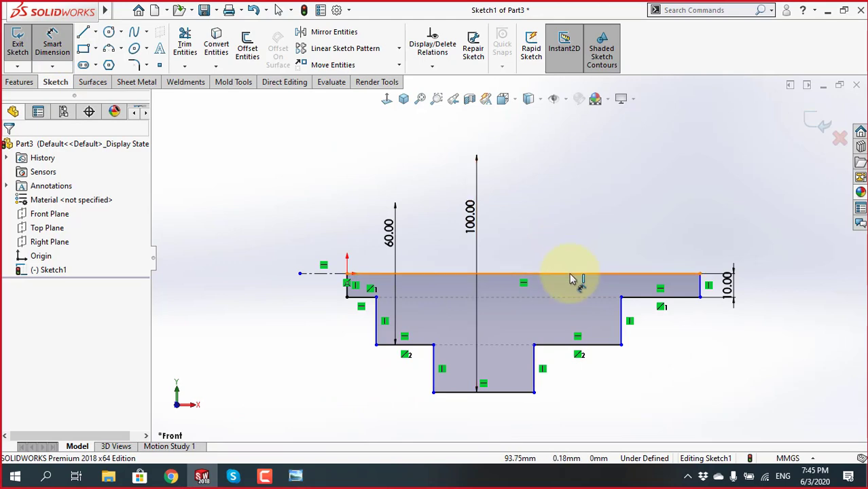
left_click(571, 275)
scroll(562, 344, "up", 2)
scroll(544, 392, "up", 2)
left_click(541, 398)
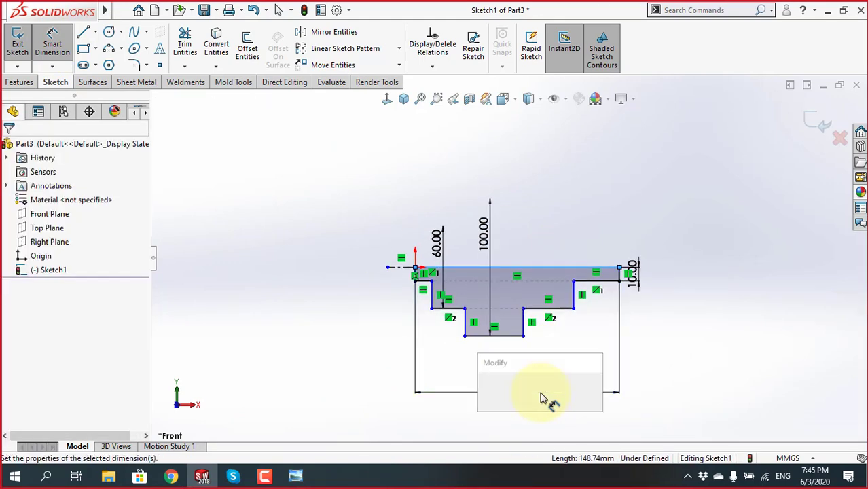
type("300")
key("Return")
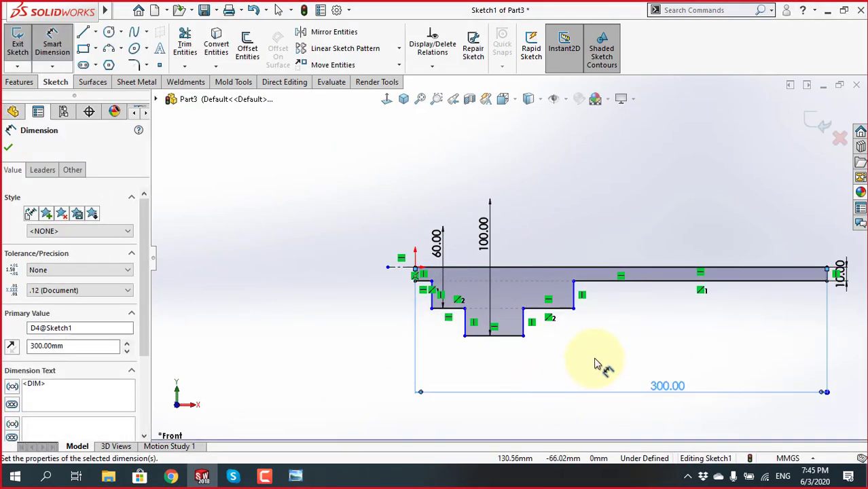
left_click(566, 372)
Dimension the step edge where the 60 mm section ends at 220 mm from the left end
key("alt+Tab")
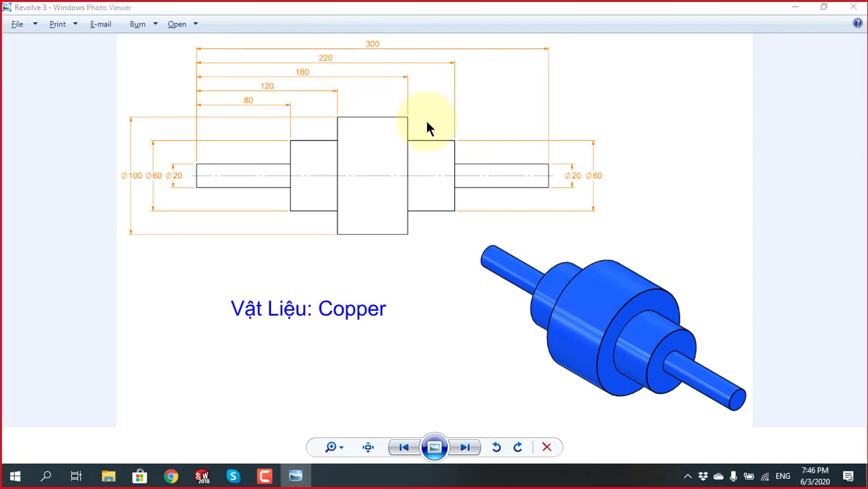
key("alt+Tab")
left_click(578, 305)
scroll(462, 272, "down", 2)
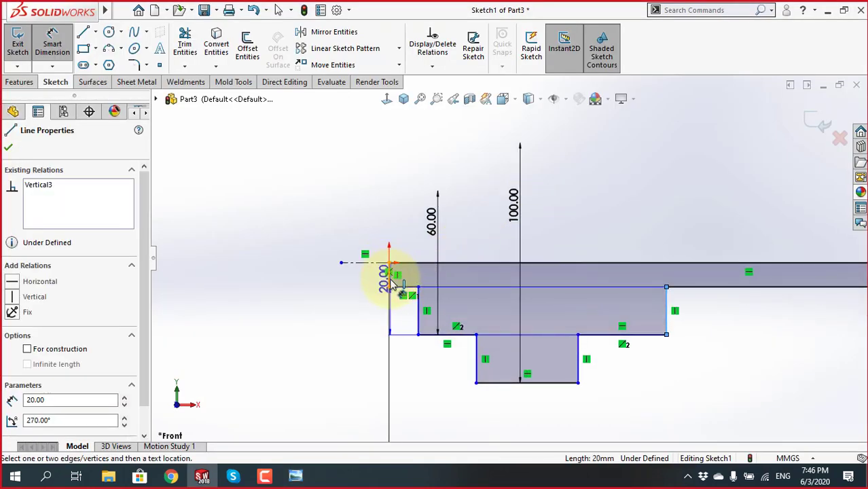
left_click(401, 279)
scroll(509, 265, "up", 2)
left_click(600, 289)
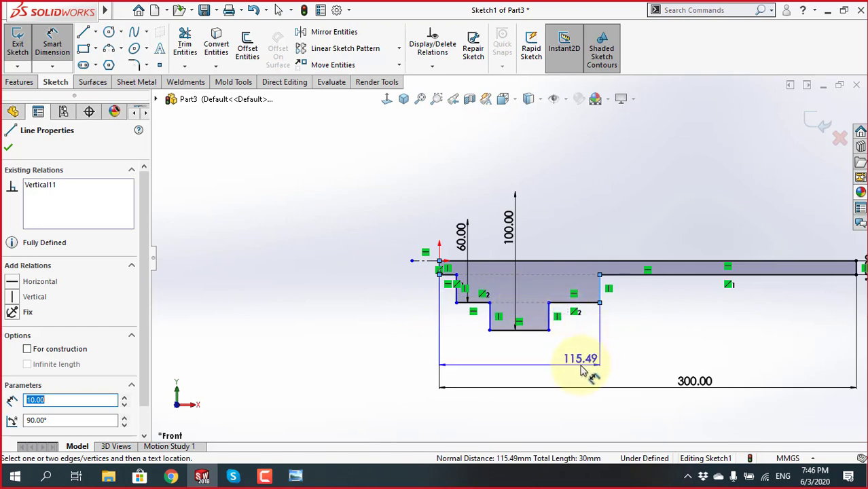
left_click(581, 371)
type("220")
key("Return")
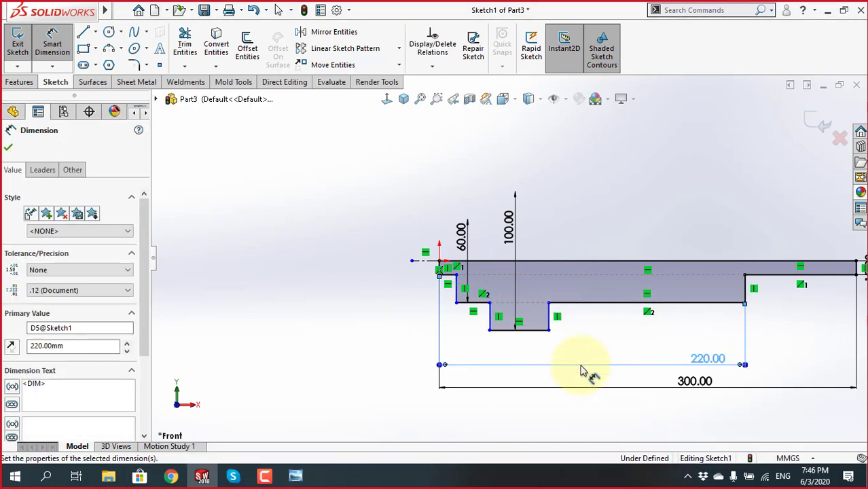
key("Escape")
key("alt+Tab")
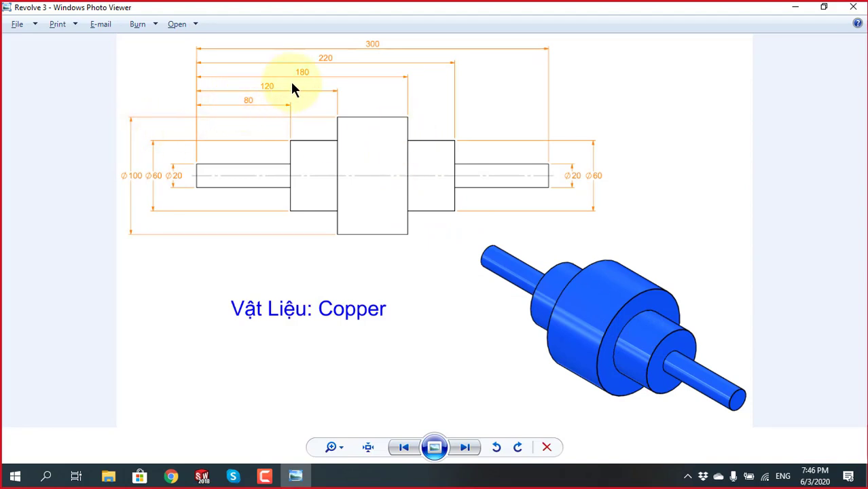
Dimension the distance from the profile's left end to the largest section's end as 180 mm
key("alt+Tab")
left_click(549, 318)
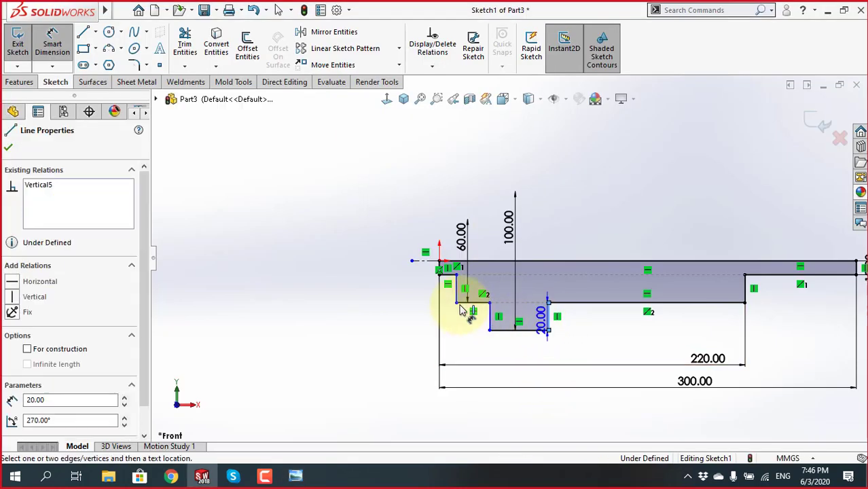
scroll(456, 292, "up", 2)
scroll(462, 282, "up", 2)
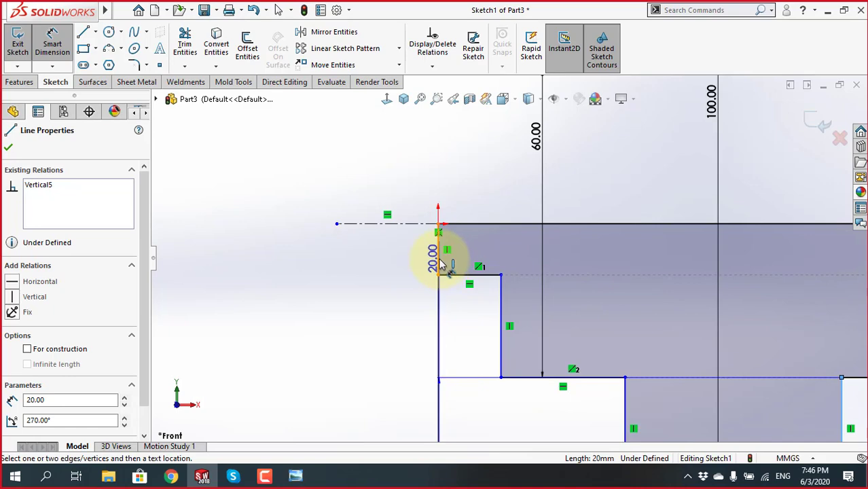
scroll(503, 272, "down", 2)
left_click(581, 323)
scroll(592, 353, "down", 1)
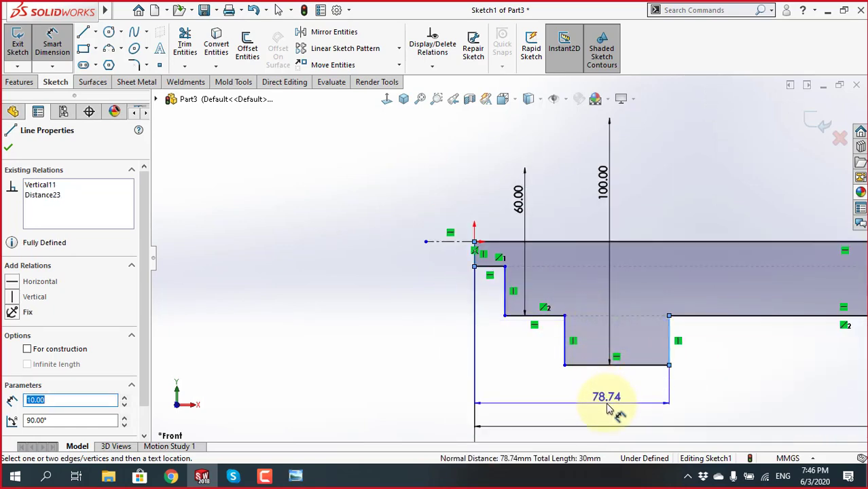
left_click(608, 408)
type("180")
key("Return")
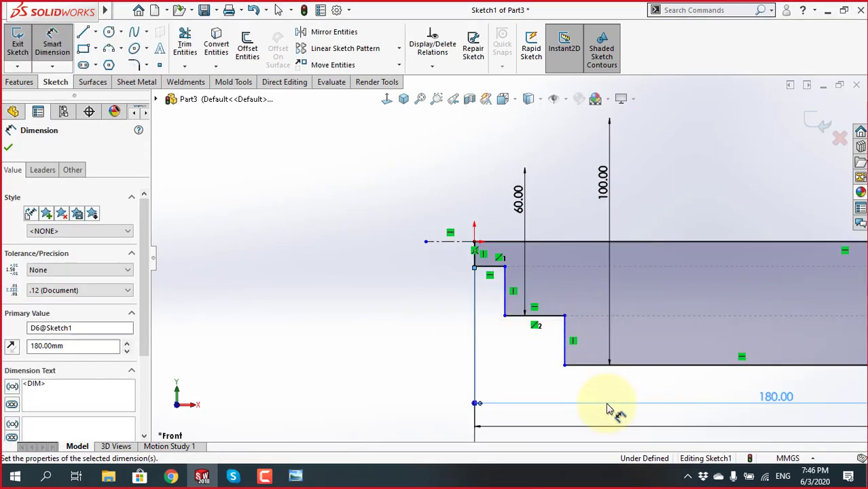
key("Escape")
scroll(639, 304, "down", 2)
scroll(675, 286, "down", 1)
Add a 120 mm step distance from the left end, checking the value against the reference drawing
key("alt+Tab")
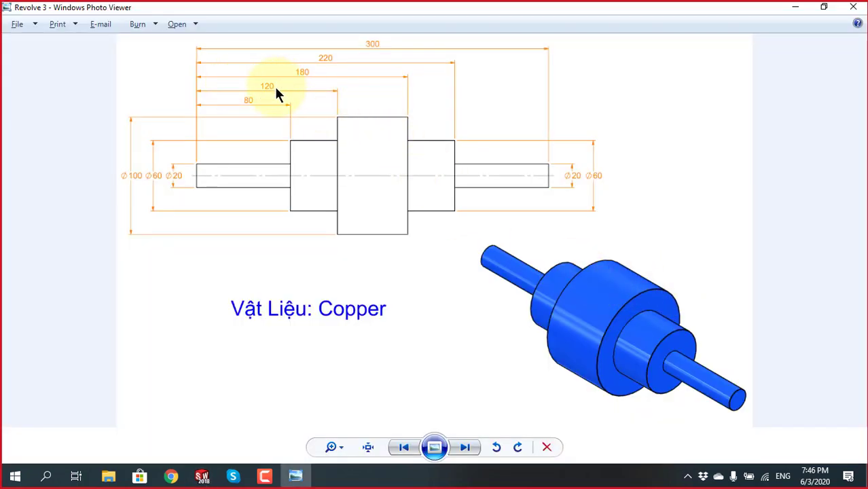
key("alt+Tab")
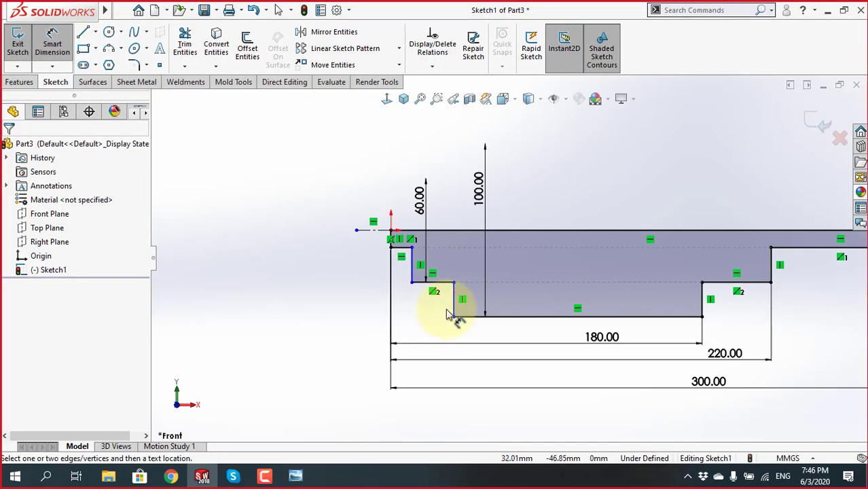
left_click(454, 310)
left_click(392, 306)
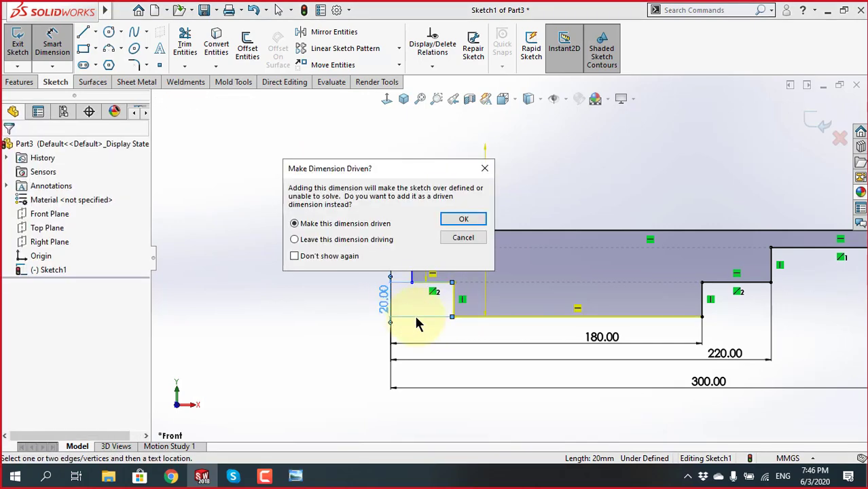
left_click(463, 238)
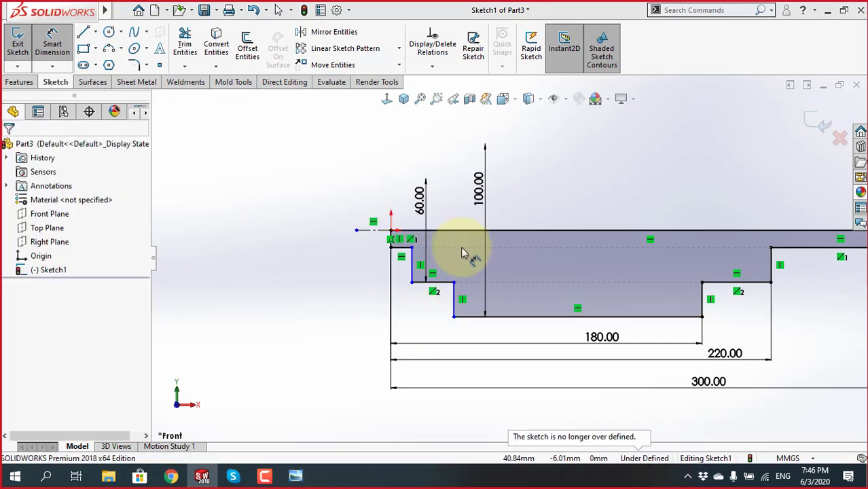
left_click(456, 305)
scroll(397, 229, "down", 2)
scroll(407, 262, "down", 2)
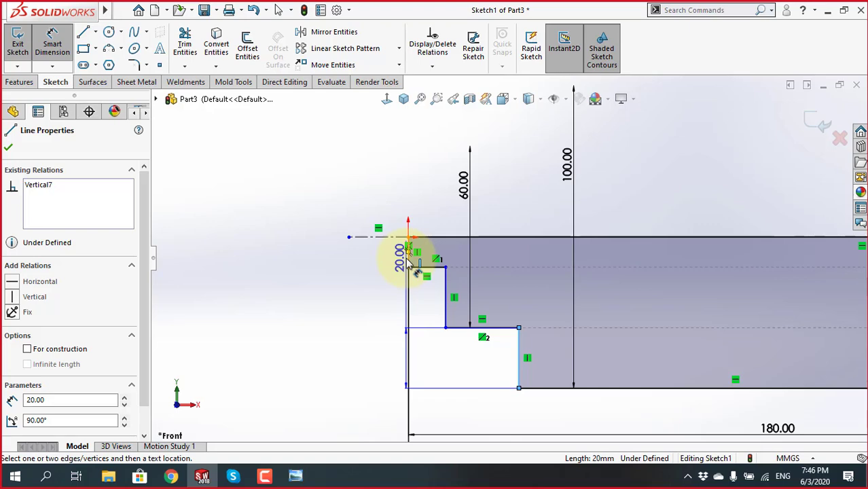
left_click(446, 299)
scroll(475, 306, "up", 1)
scroll(494, 333, "up", 2)
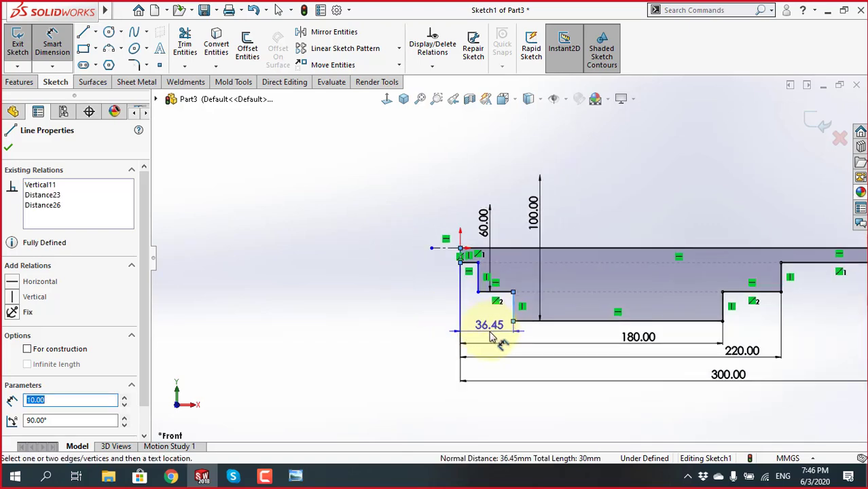
left_click(492, 338)
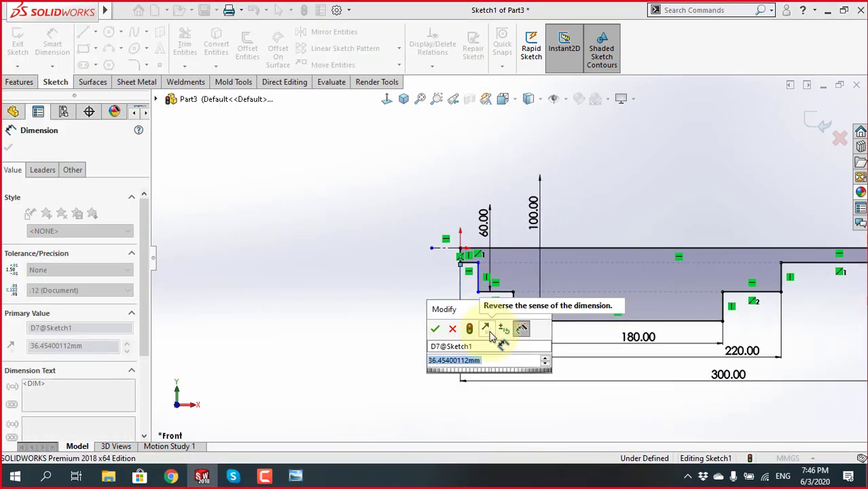
key("alt+Tab")
key("alt+Tab")
type("120")
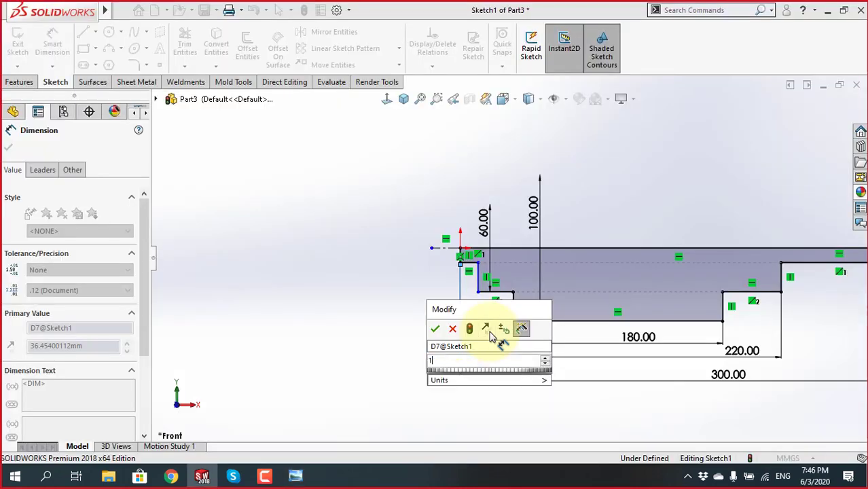
key("Return")
left_click(408, 290)
Dimension the first step's bottom line, correct it from 180 to 80 mm, and fit the view
scroll(534, 268, "down", 3)
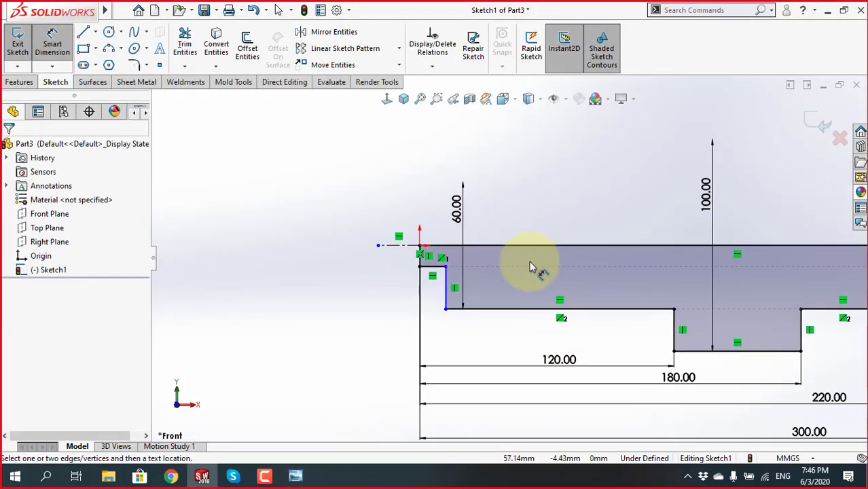
left_click(449, 303)
scroll(429, 255, "down", 2)
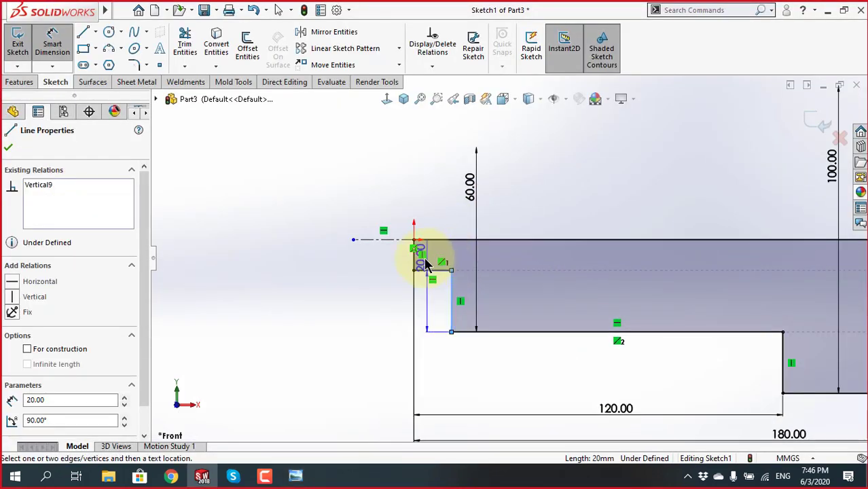
key("Escape")
left_click(439, 288)
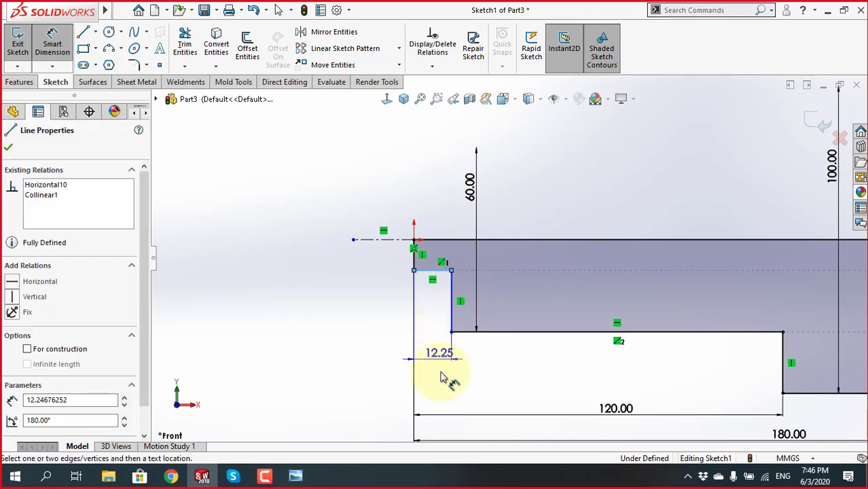
left_click(445, 394)
key("Return")
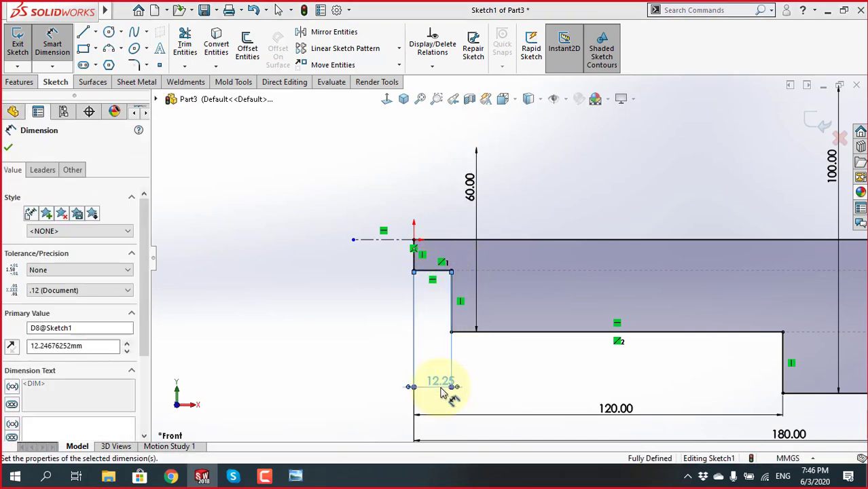
key("Escape")
scroll(711, 303, "up", 2)
scroll(710, 303, "down", 1)
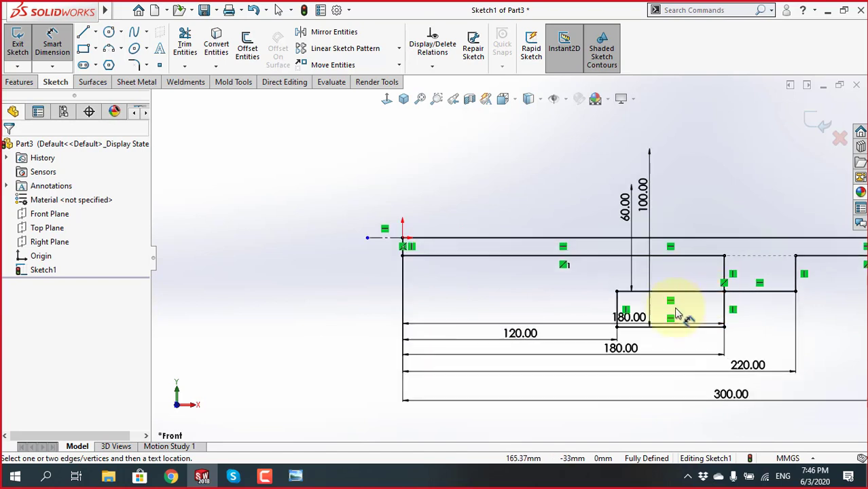
double_click(637, 320)
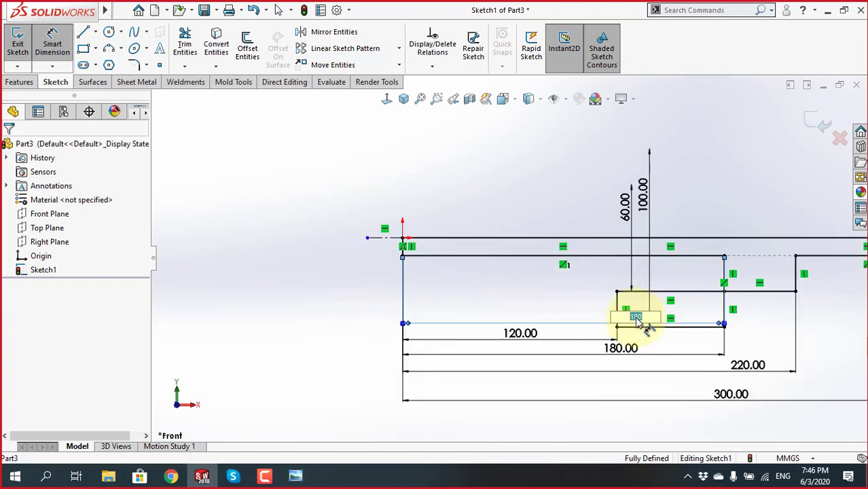
key("Return")
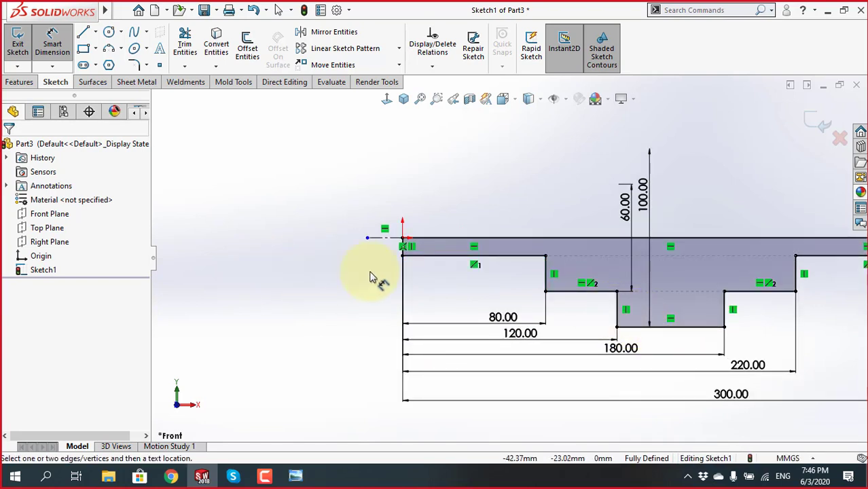
scroll(509, 256, "up", 3)
scroll(590, 237, "down", 2)
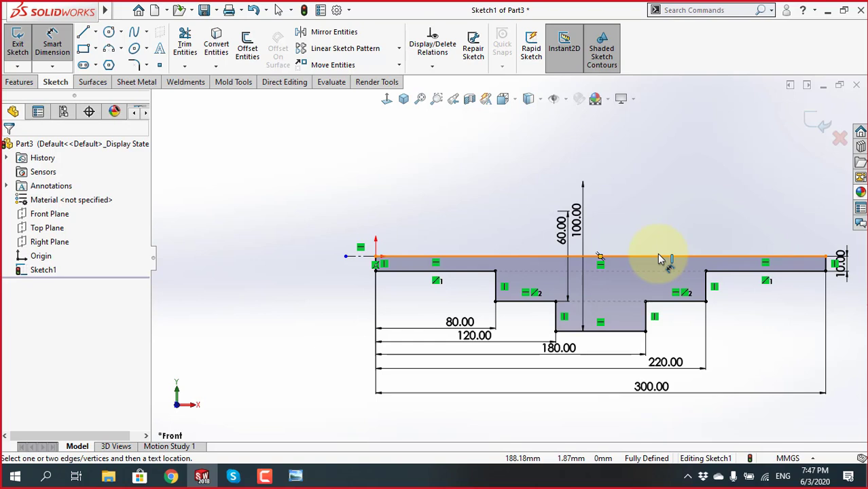
key("f")
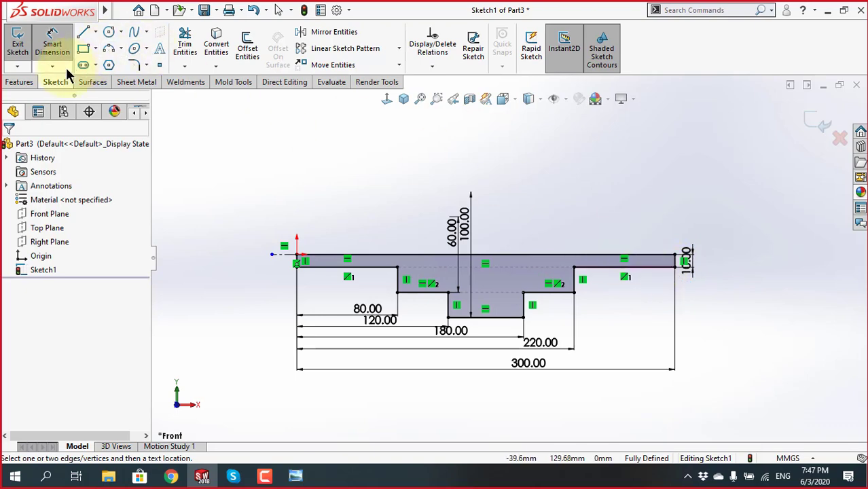
Revolve the sketch 360° about Line13 into a solid shaft and orbit to view it
left_click(20, 82)
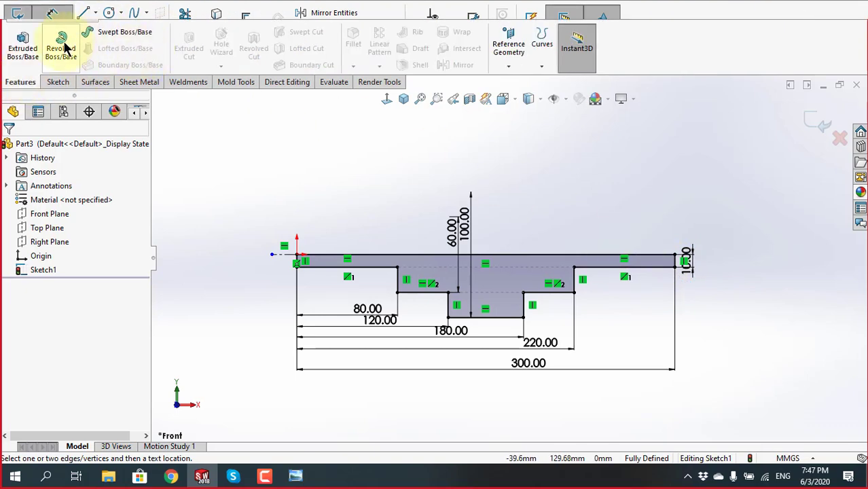
left_click(65, 47)
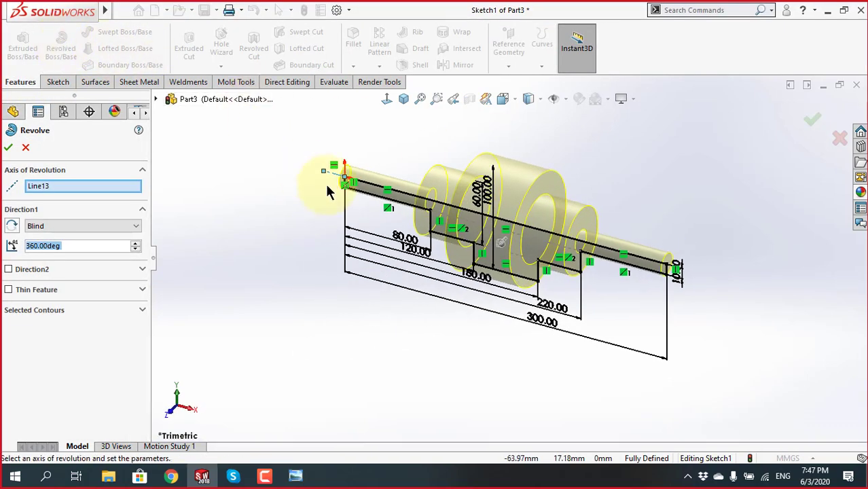
scroll(326, 190, "down", 2)
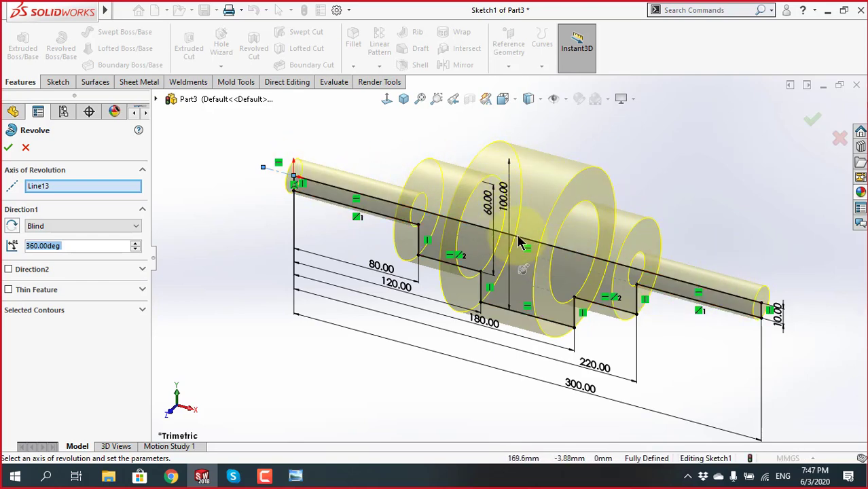
left_click(9, 148)
mouse_move(515, 364)
middle_mouse_down()
mouse_move(575, 280)
mouse_move(736, 295)
mouse_move(625, 336)
mouse_move(465, 271)
mouse_move(604, 267)
middle_mouse_up()
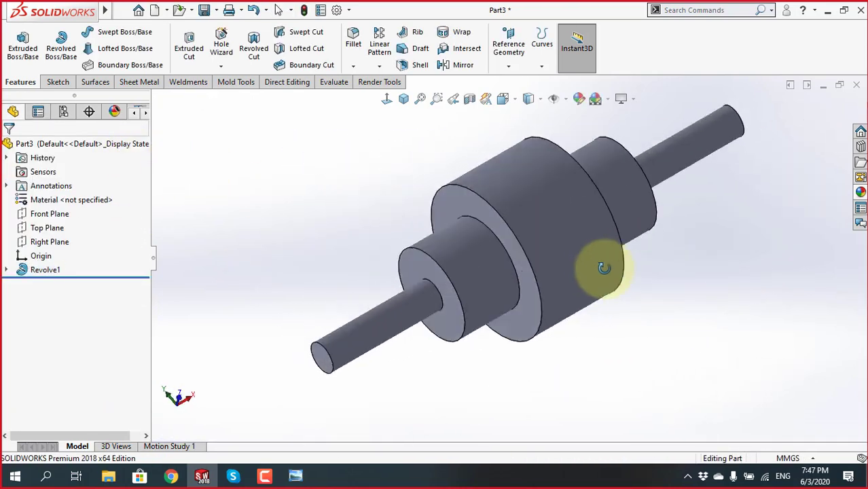
left_click(296, 475)
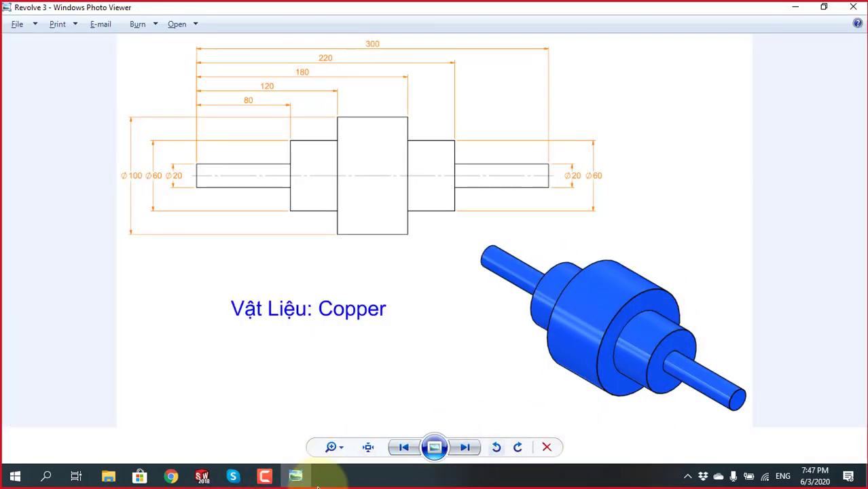
left_click(202, 478)
scroll(522, 240, "down", 3)
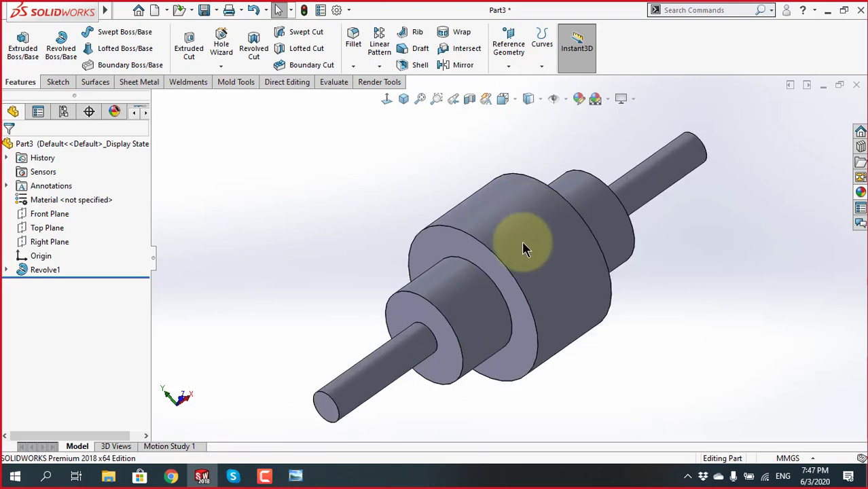
mouse_move(522, 240)
middle_mouse_down()
mouse_move(484, 209)
mouse_move(518, 263)
middle_mouse_up()
scroll(518, 263, "up", 3)
scroll(571, 194, "down", 2)
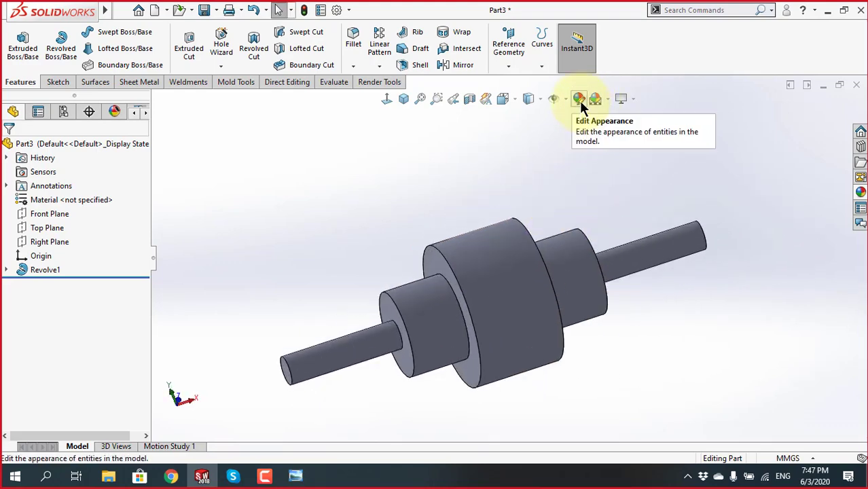
Apply a bright blue appearance to the entire Part3.SLDPRT part
left_click(580, 101)
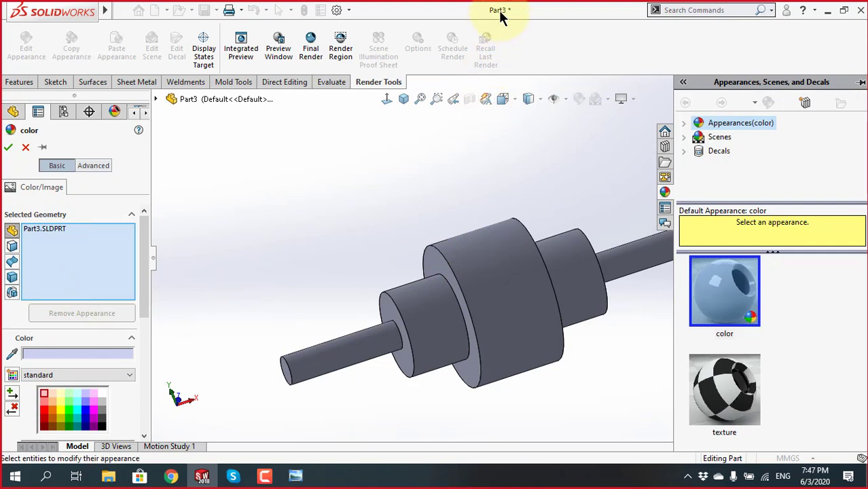
left_click(40, 230)
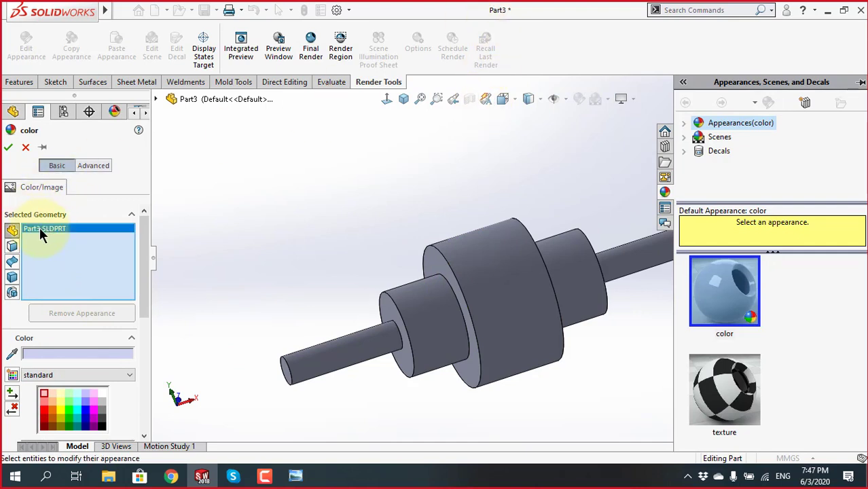
left_click(86, 422)
left_click(82, 419)
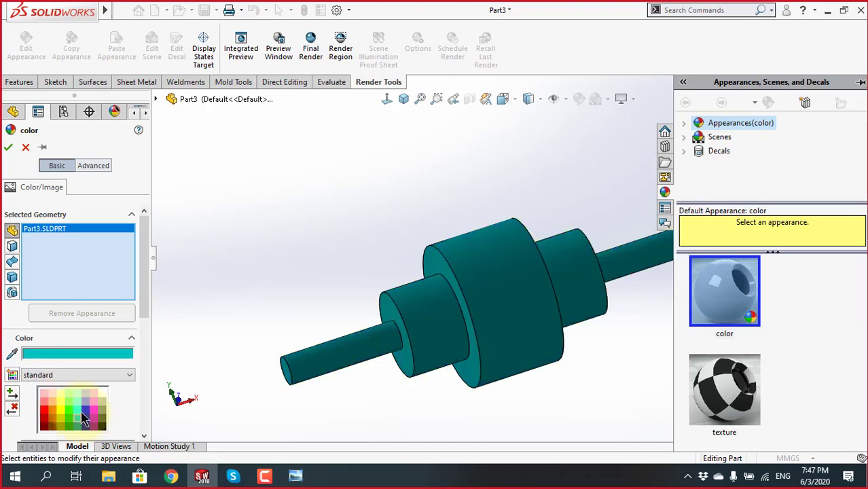
left_click(85, 409)
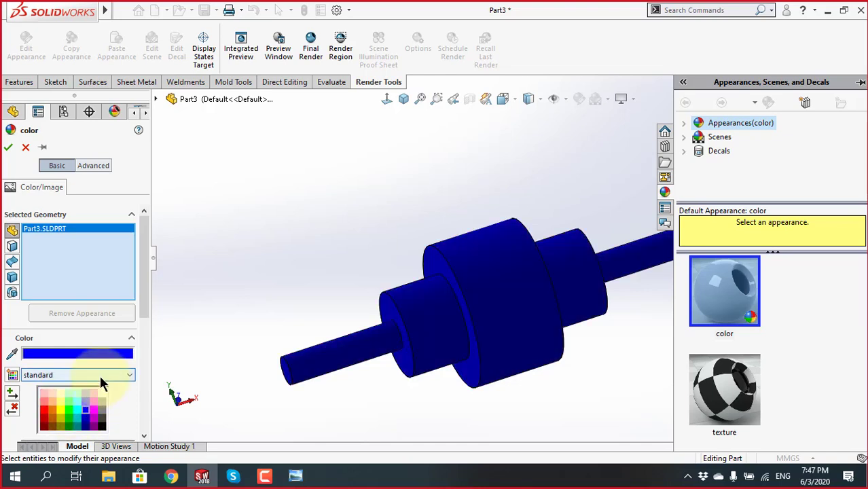
left_click(8, 148)
middle_click_drag(421, 216, 481, 188)
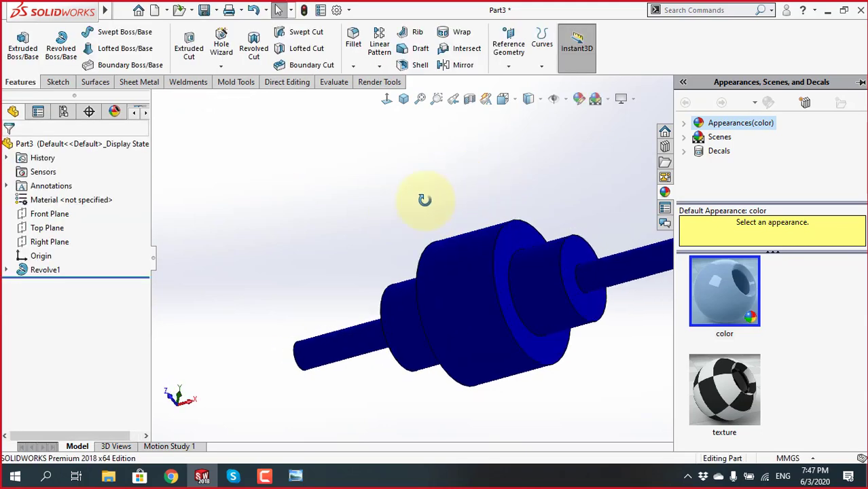
Delete the Revolve1 feature, confirming the deletion
scroll(483, 206, "up", 3)
left_click(484, 206)
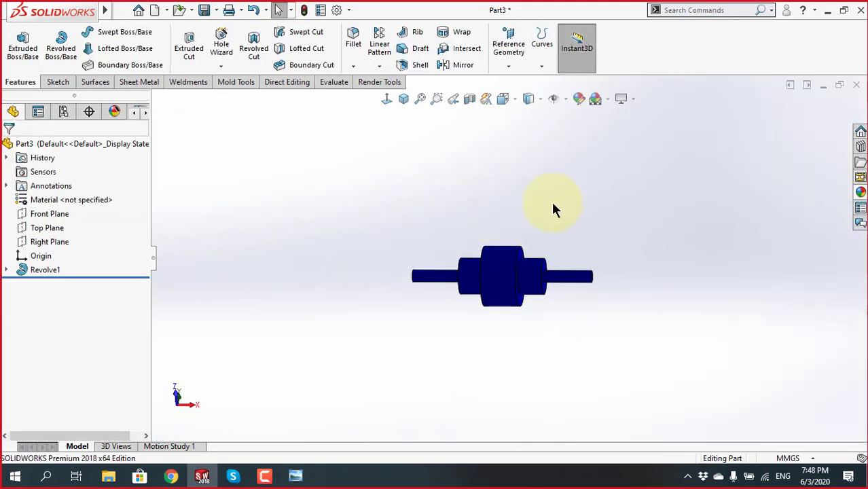
scroll(550, 290, "down", 2)
scroll(550, 290, "down", 2)
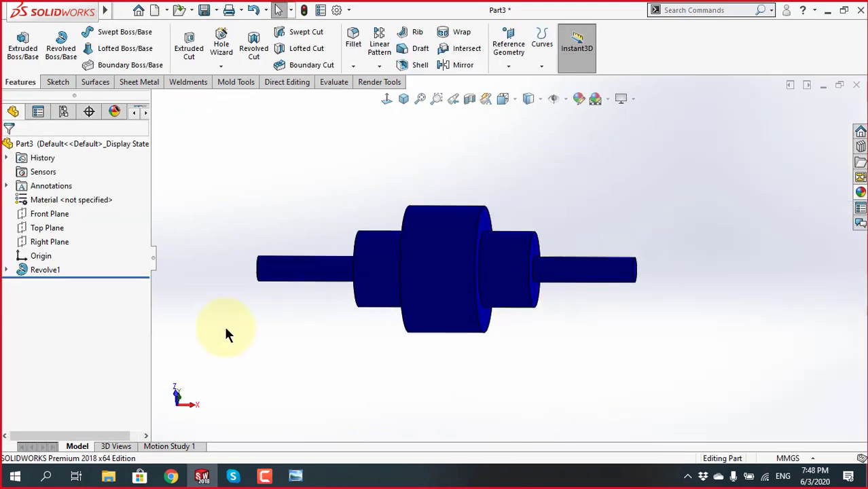
right_click(38, 270)
left_click(73, 307)
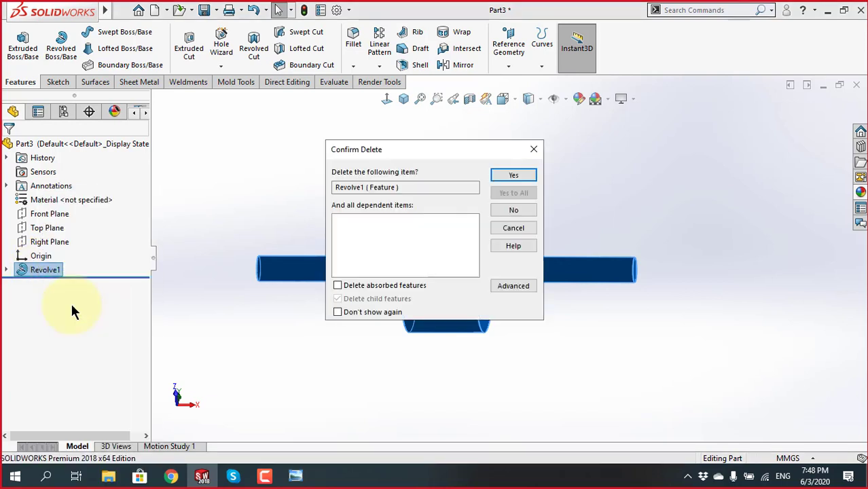
left_click(514, 176)
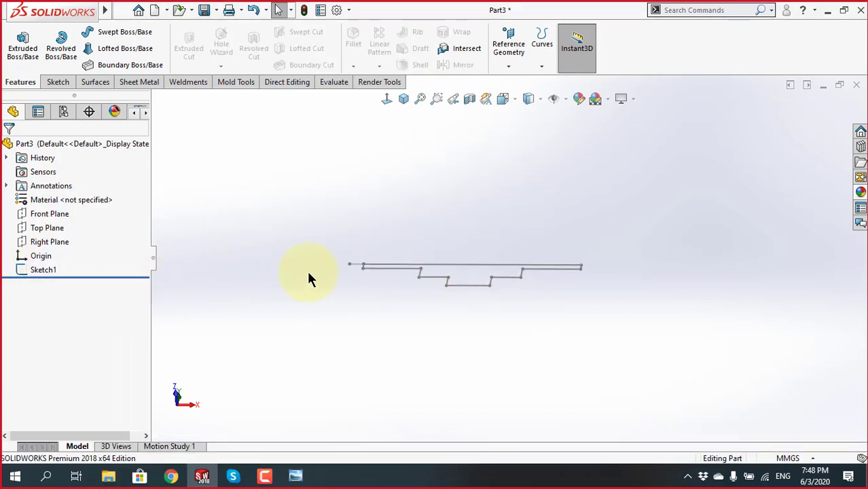
Edit Sketch1 and move the 60.00 dimension over to the left step
left_click(33, 271)
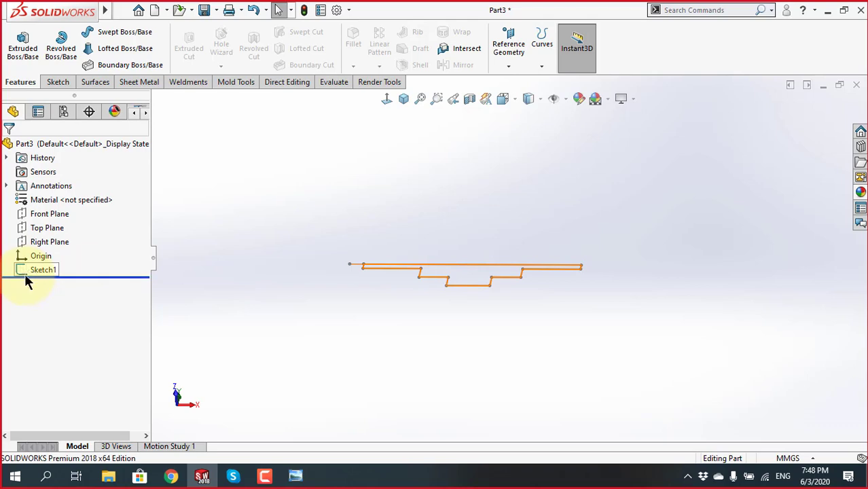
left_click(58, 229)
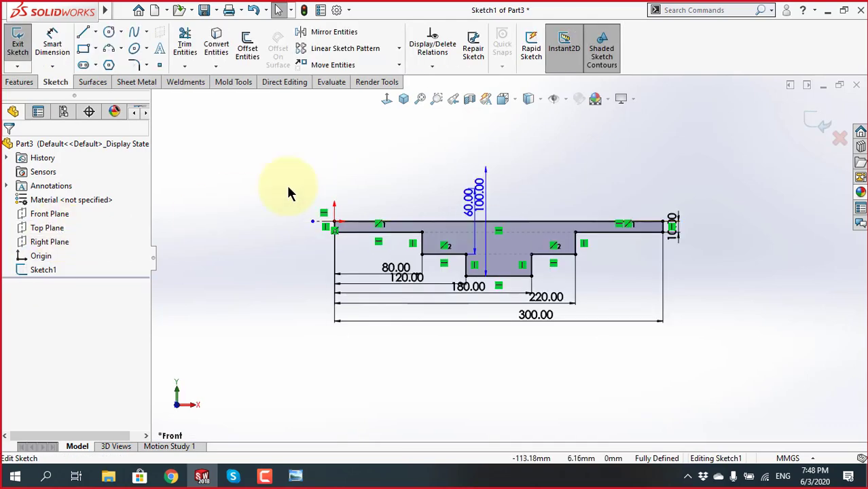
scroll(561, 240, "down", 2)
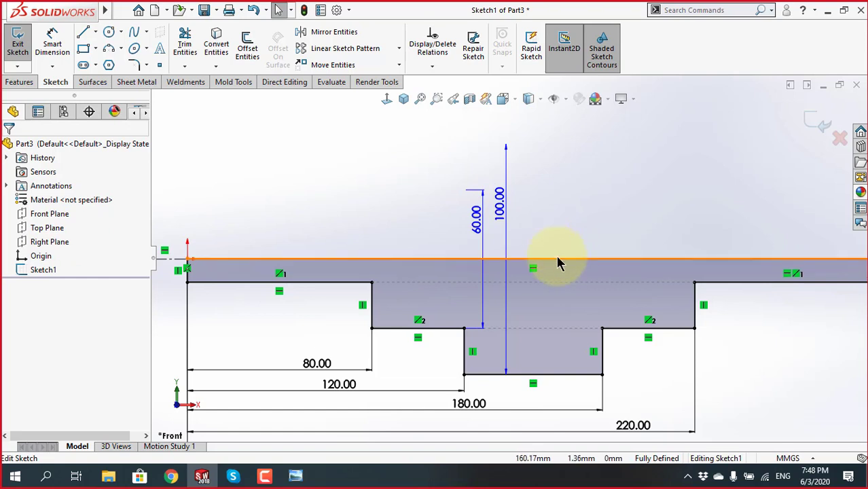
scroll(557, 260, "up", 2)
scroll(556, 258, "down", 1)
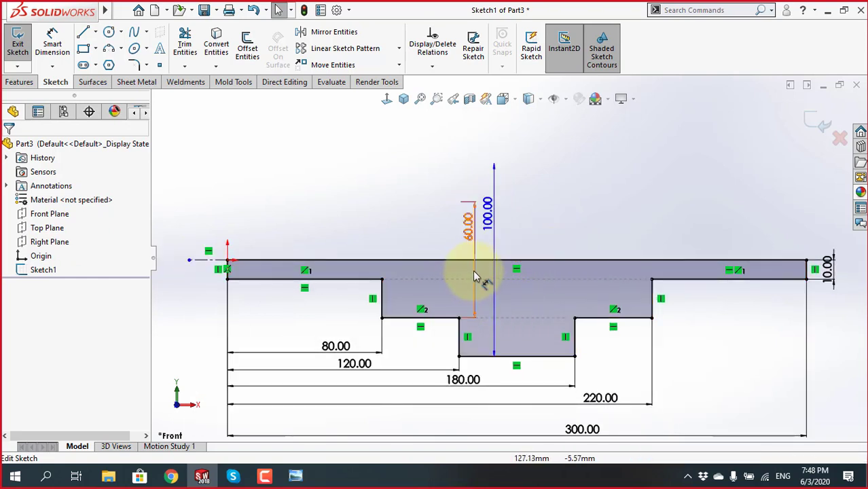
left_click_drag(473, 272, 421, 272)
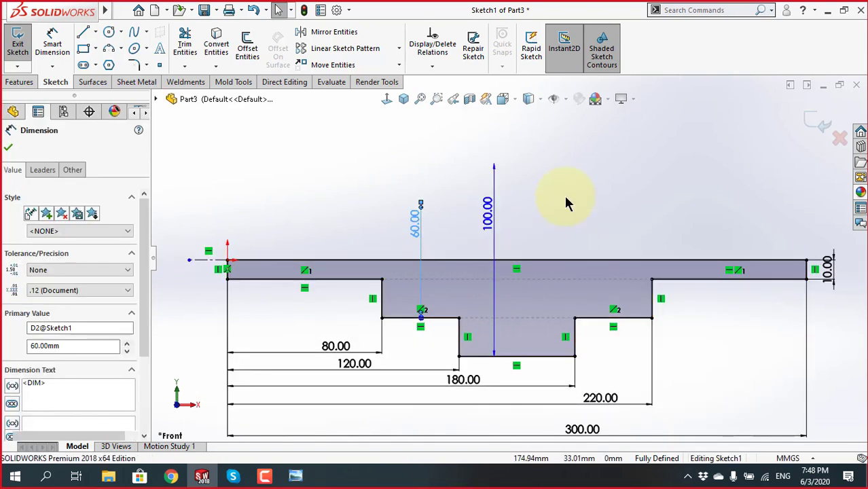
left_click(574, 244)
scroll(574, 243, "up", 1)
scroll(537, 282, "down", 1)
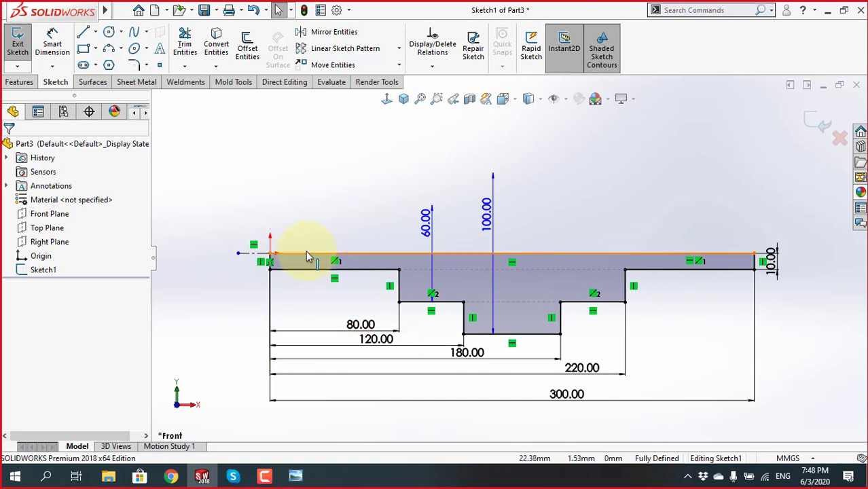
scroll(260, 254, "down", 2)
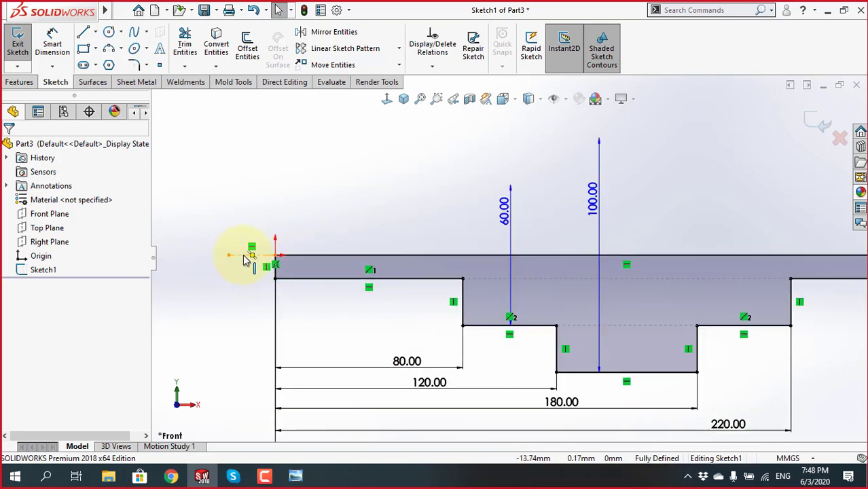
left_click(19, 82)
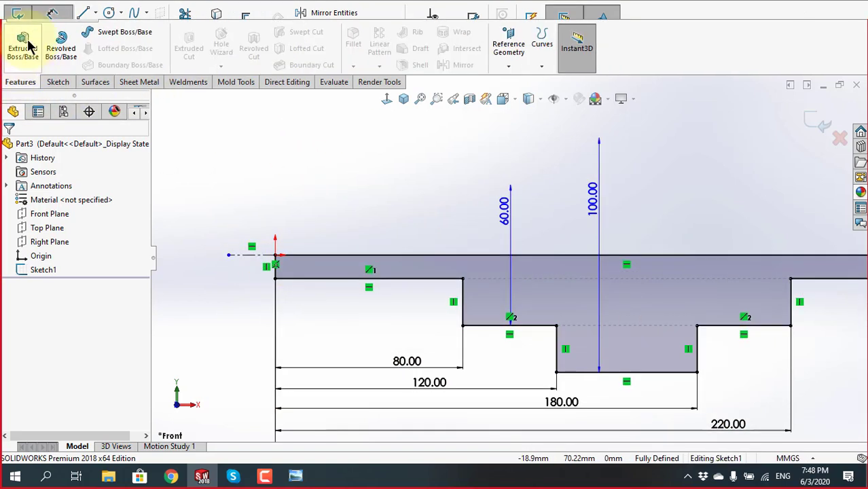
Start a revolve of the edited sketch, then cancel it
left_click(71, 46)
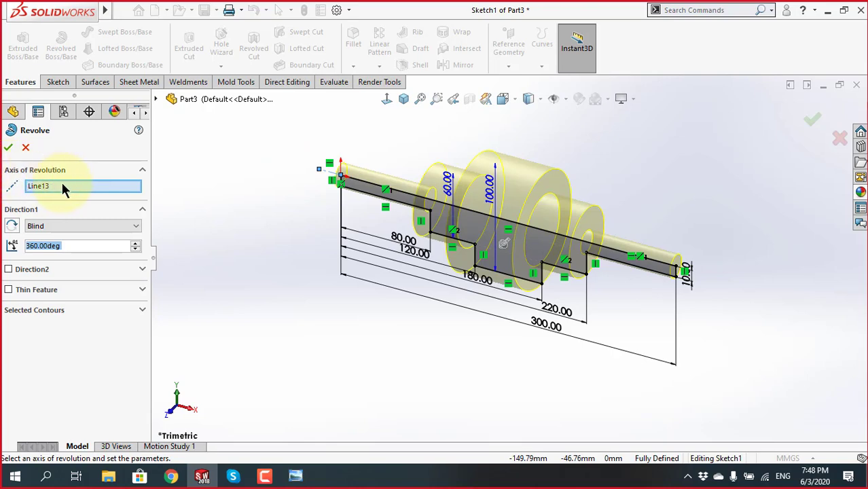
scroll(340, 183, "down", 3)
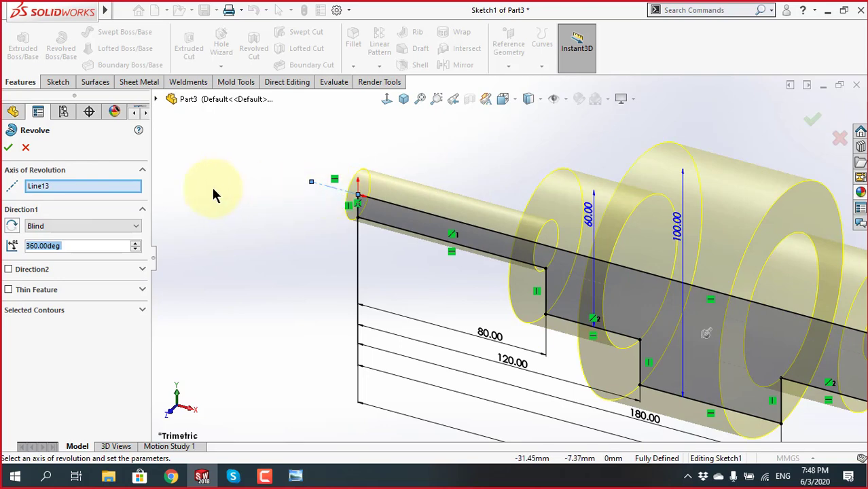
scroll(682, 225, "up", 3)
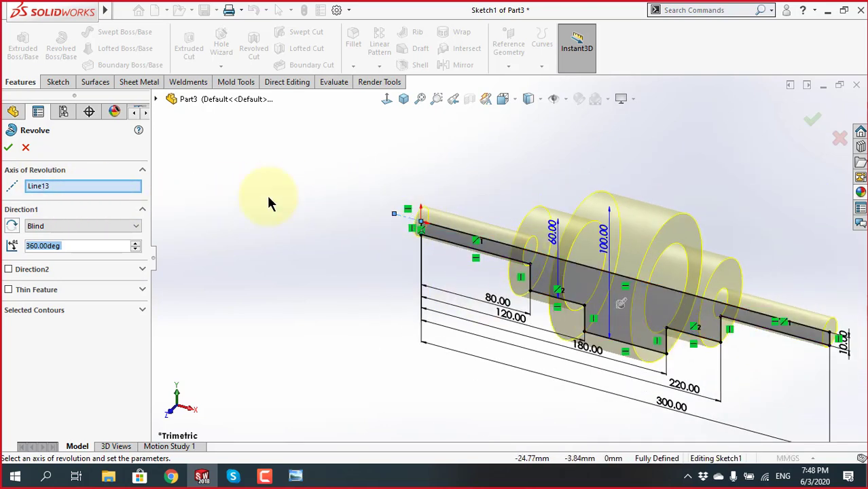
left_click(25, 148)
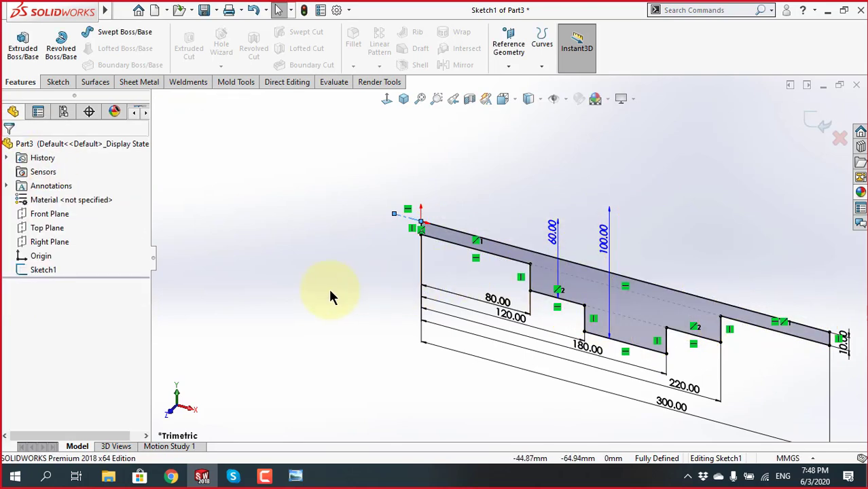
Delete the long axis line together with its 60 and 100 diameter dimensions
left_click(413, 224)
key("Delete")
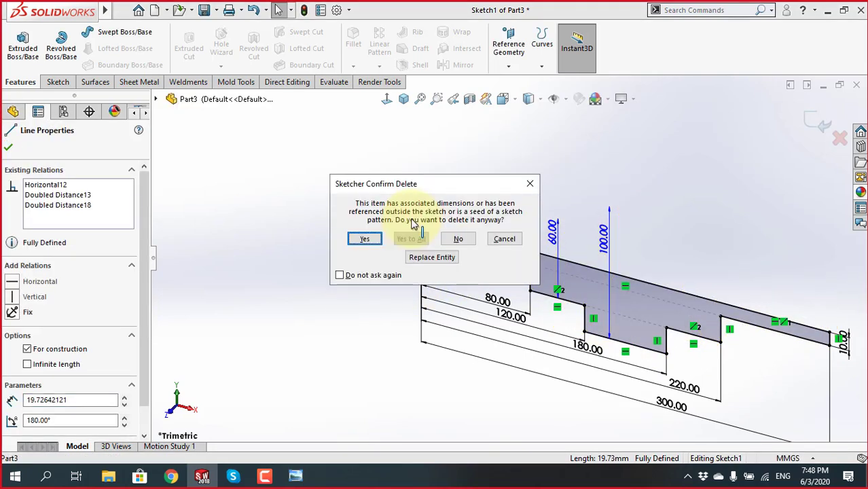
left_click(365, 241)
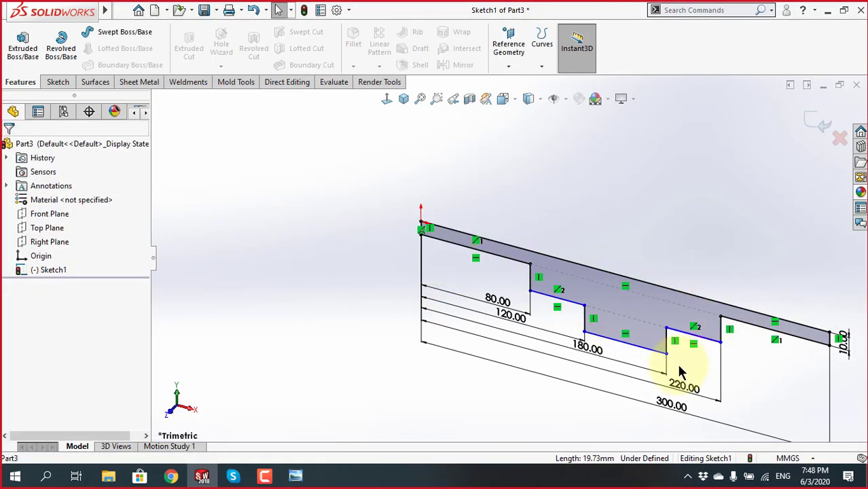
scroll(629, 326, "down", 2)
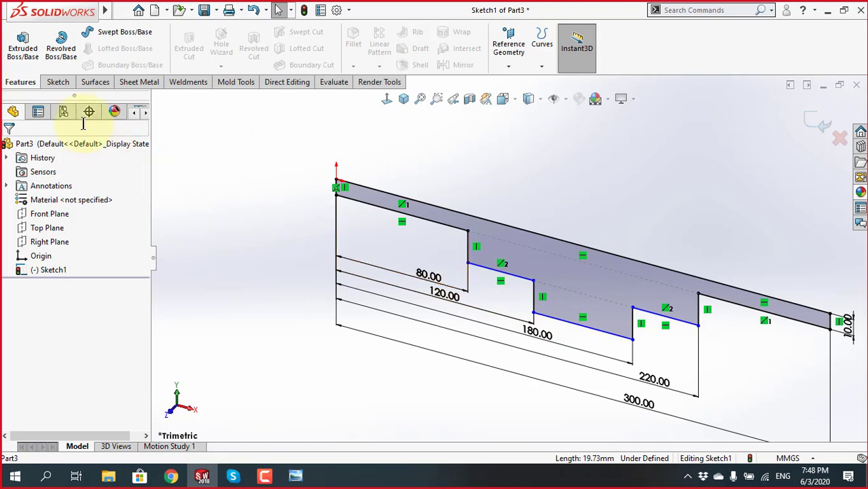
left_click(454, 274)
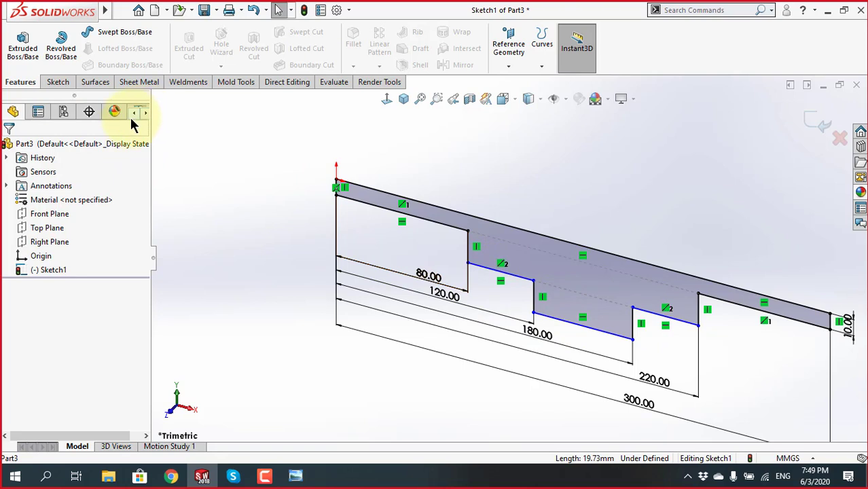
Revolve the profile 360° using the top edge Line1 as the axis, creating Revolve2
left_click(61, 54)
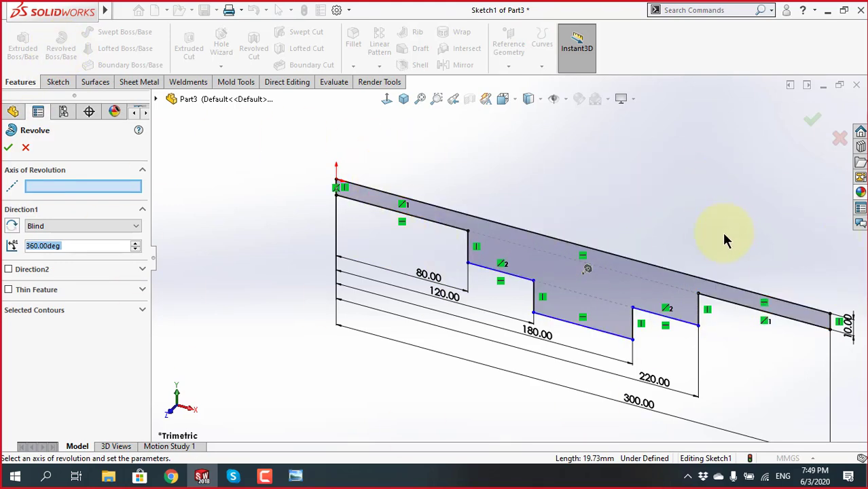
left_click(49, 187)
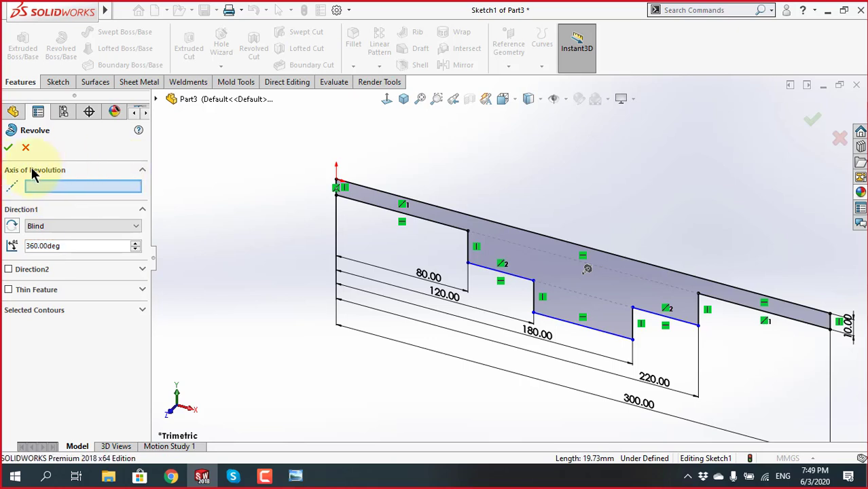
left_click(507, 227)
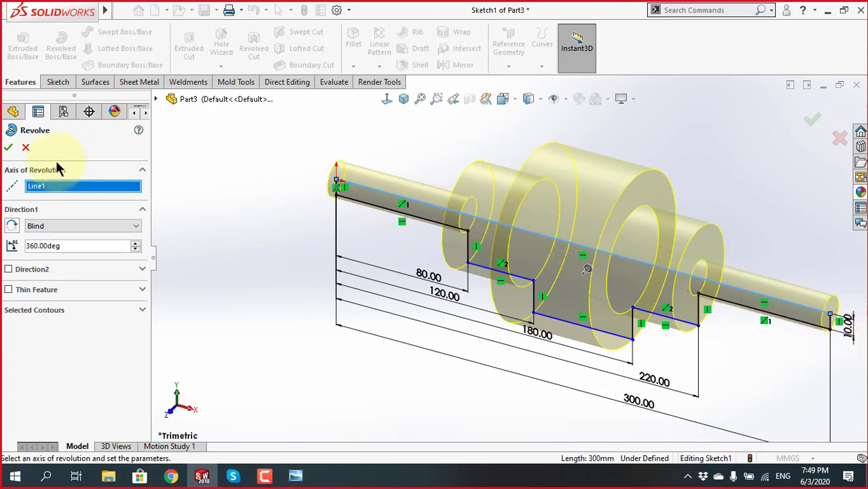
left_click(9, 148)
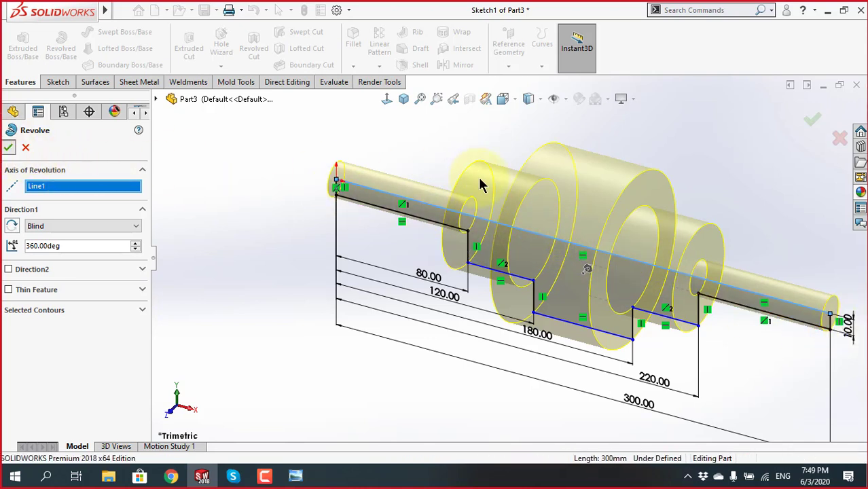
scroll(511, 231, "up", 3)
scroll(598, 237, "down", 2)
Delete Revolve2 from the FeatureManager tree, confirming with Yes
scroll(544, 336, "down", 2)
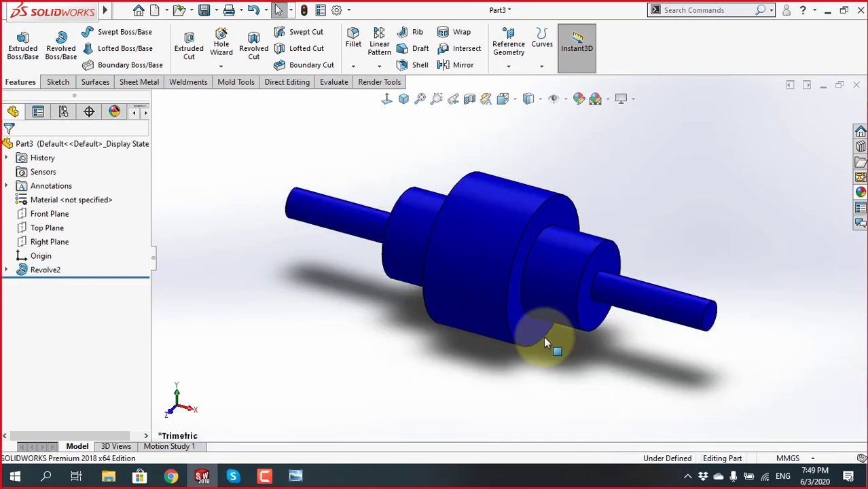
scroll(532, 281, "down", 2)
scroll(483, 263, "down", 2)
scroll(482, 252, "down", 1)
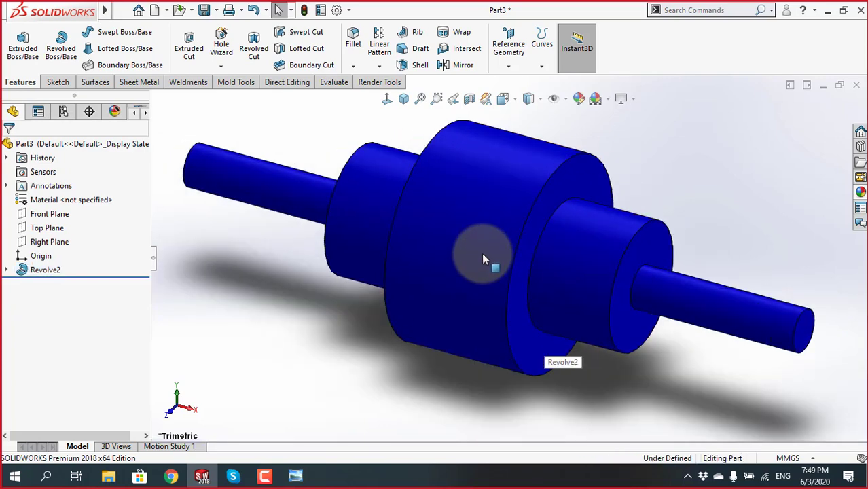
scroll(493, 241, "up", 1)
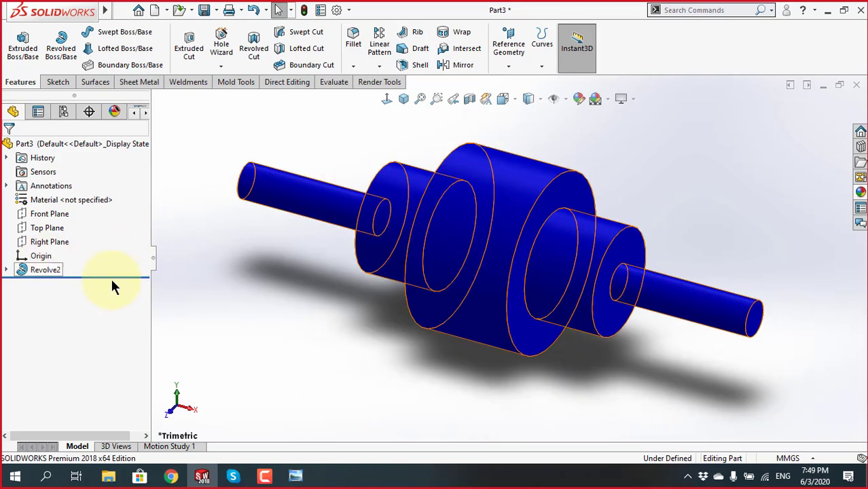
right_click(47, 268)
left_click(76, 310)
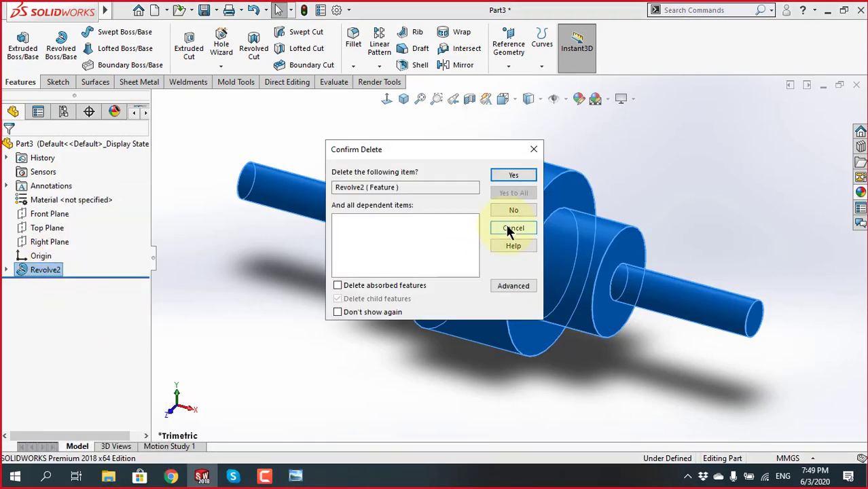
left_click(514, 178)
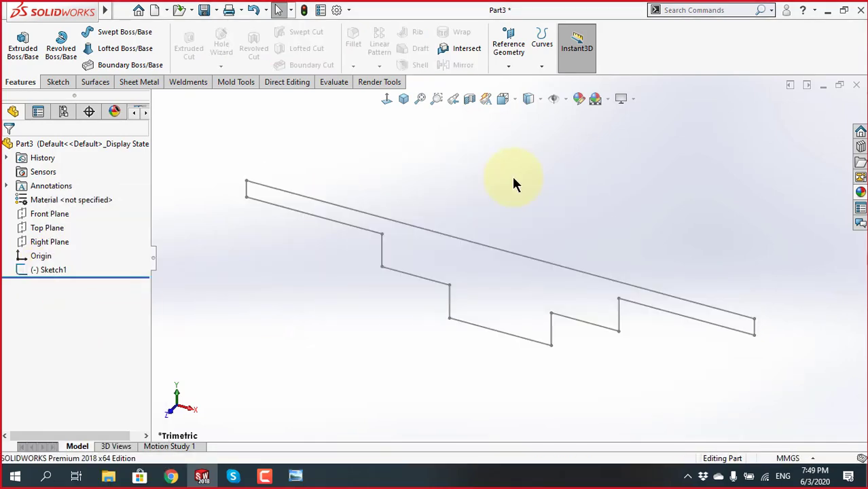
Edit Sketch1 and draw a short horizontal centerline ending at the origin
left_click(65, 270)
left_click(78, 230)
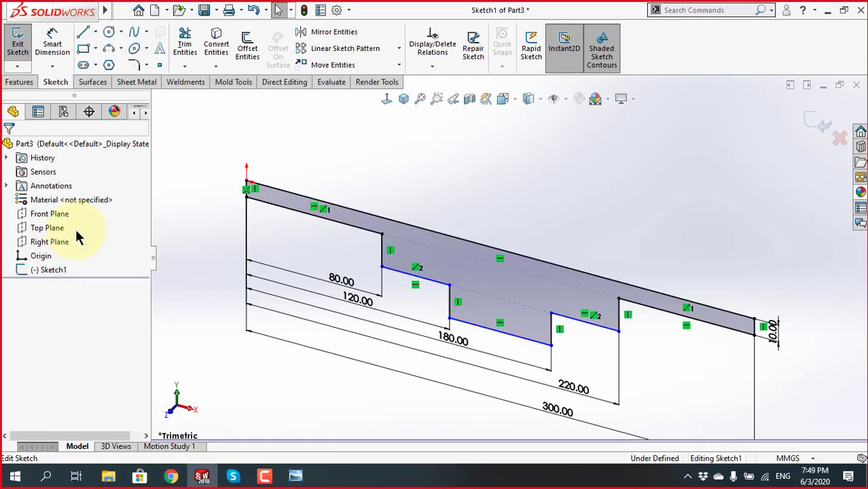
left_click(95, 32)
left_click(102, 61)
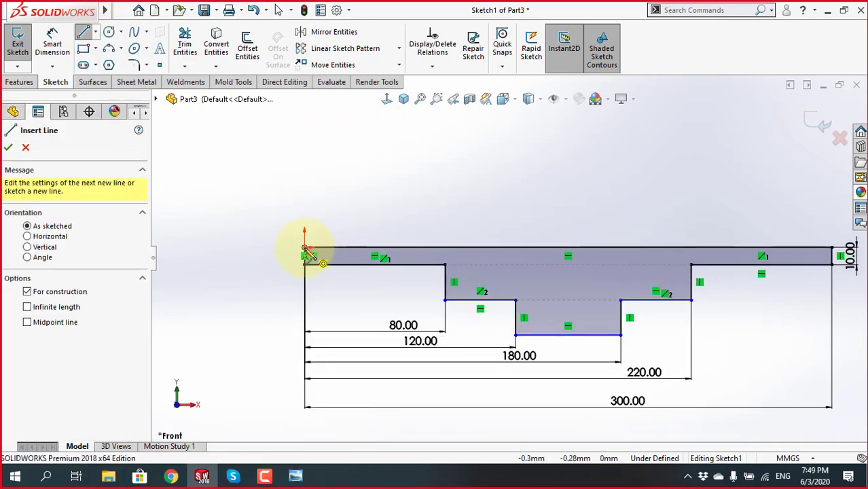
left_click(229, 246)
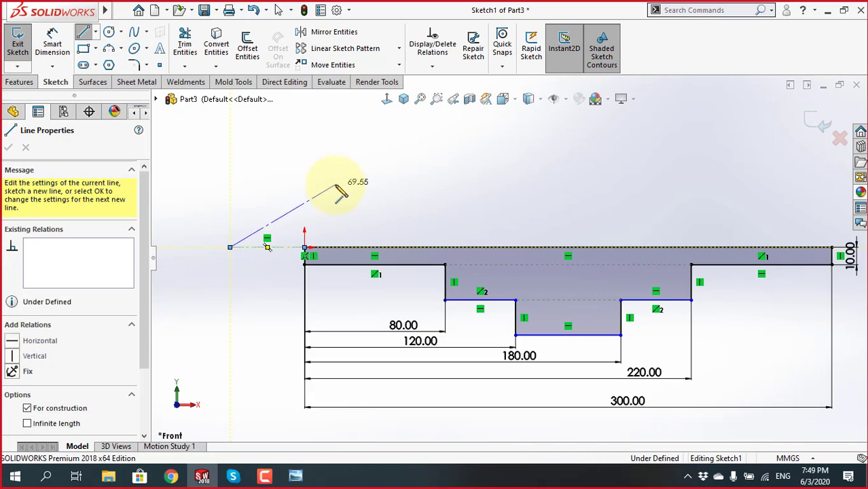
double_click(305, 247)
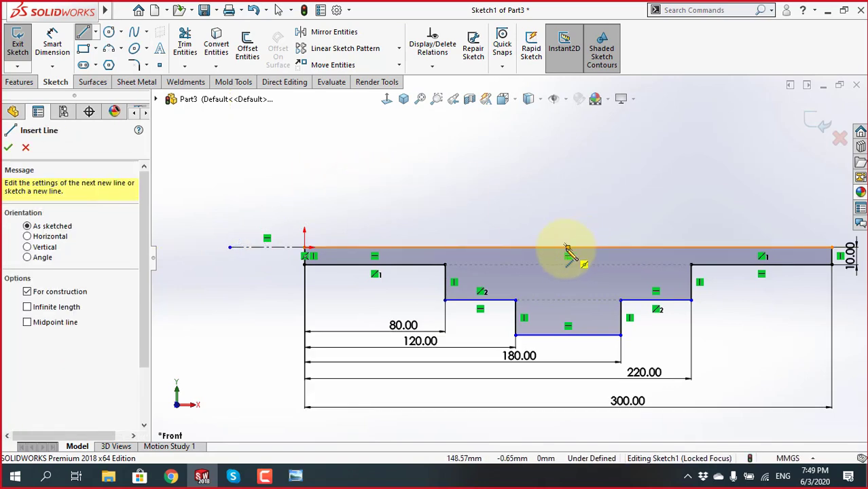
Draw a vertical centerline rising from the shaft's top edge
left_click(568, 247)
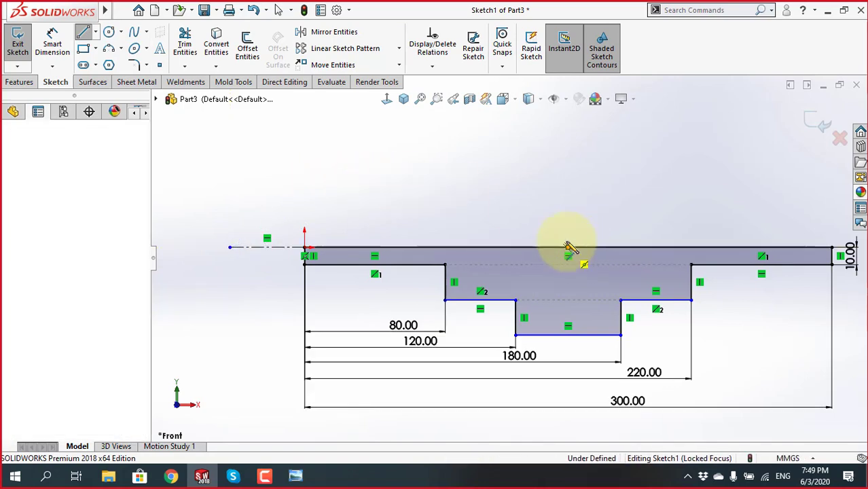
left_click(568, 168)
key("Escape")
scroll(583, 274, "up", 3)
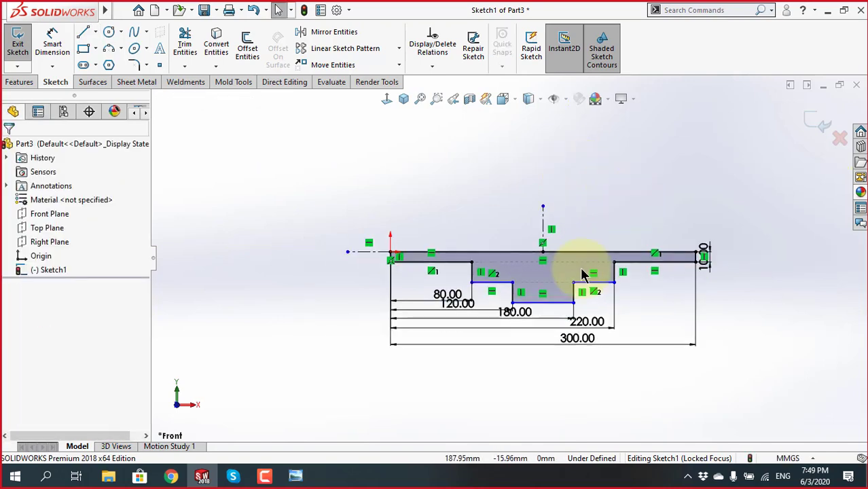
scroll(583, 274, "down", 2)
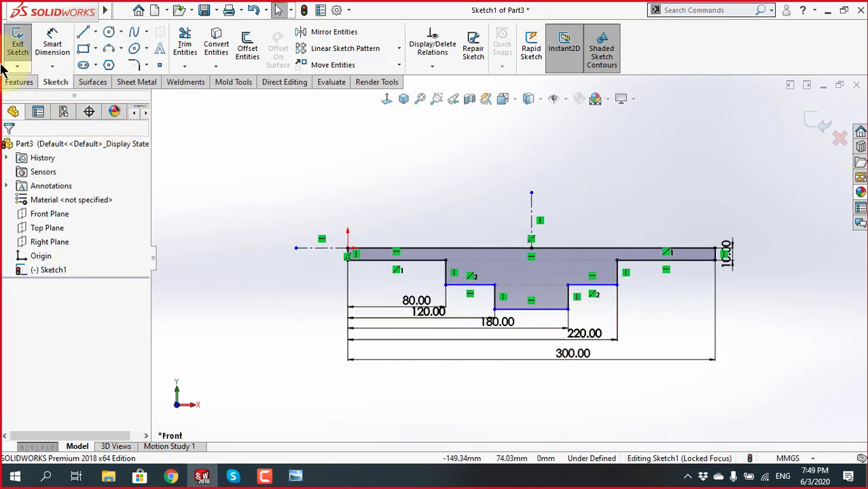
left_click(16, 83)
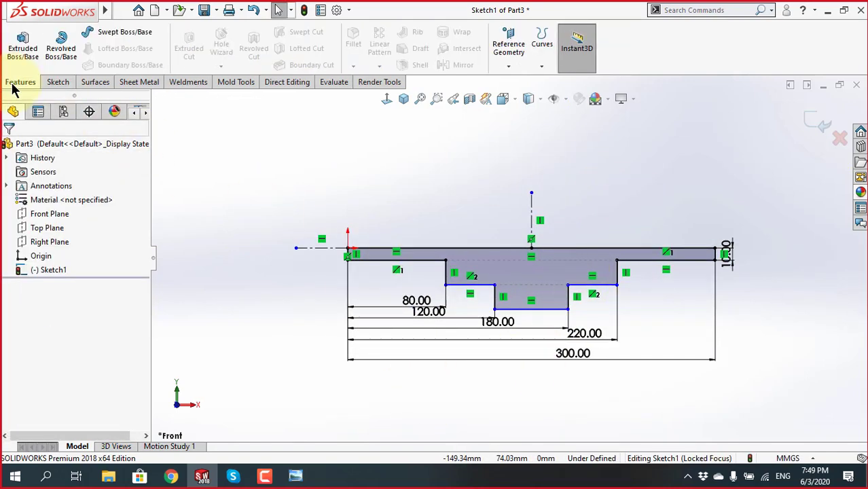
Revolve the profile 360° about centerline Line14, creating Revolve3
left_click(60, 44)
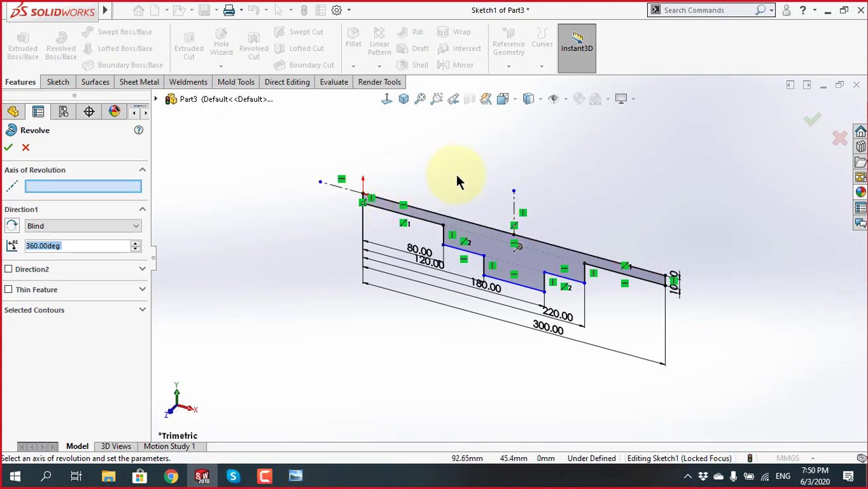
scroll(425, 195, "down", 2)
left_click(323, 194)
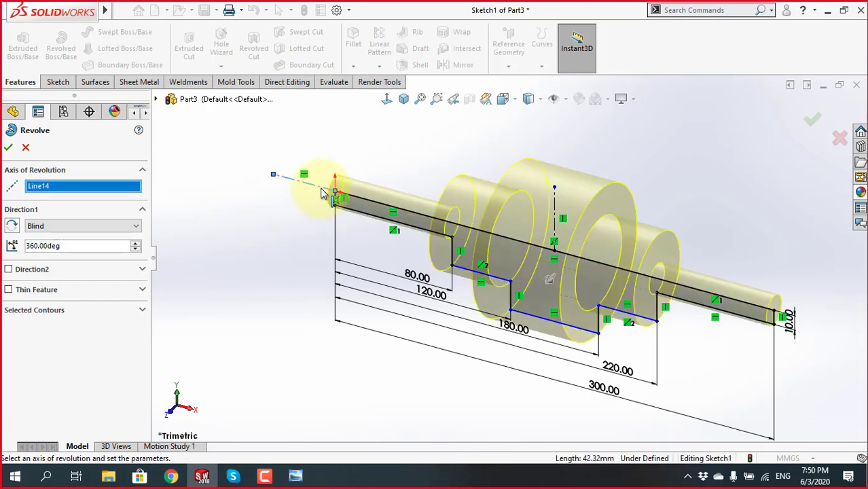
left_click(4, 146)
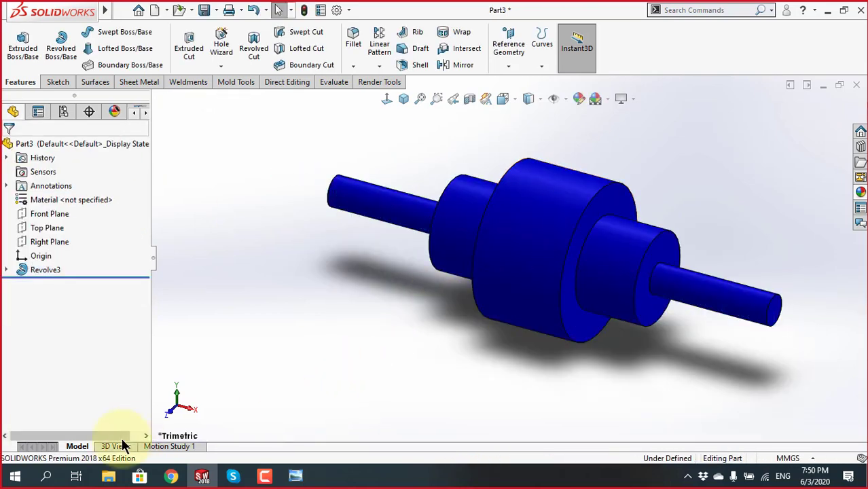
Launch Notepad++, add 'buổi' on a new line 15, then bring Skype forward
left_click(47, 474)
type("o")
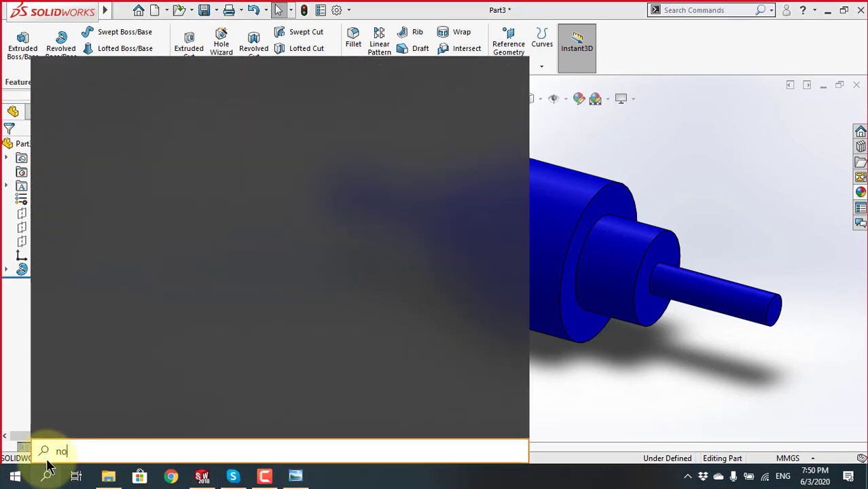
left_click(130, 127)
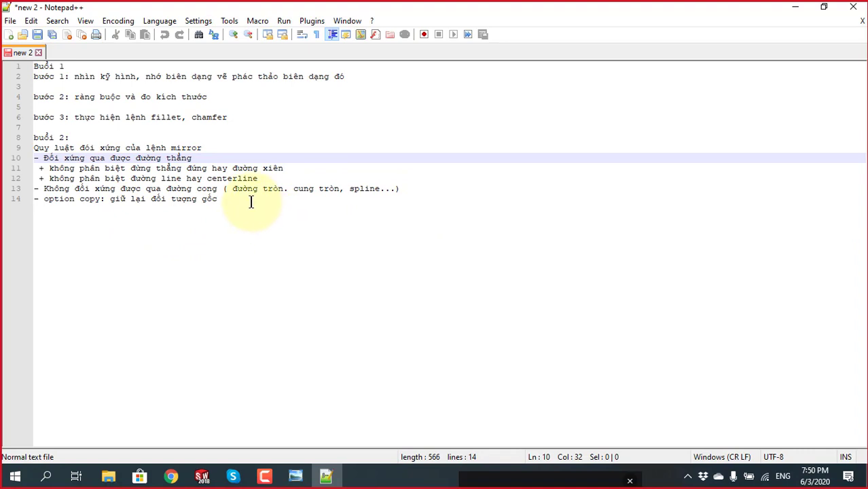
left_click(251, 202)
key("Return")
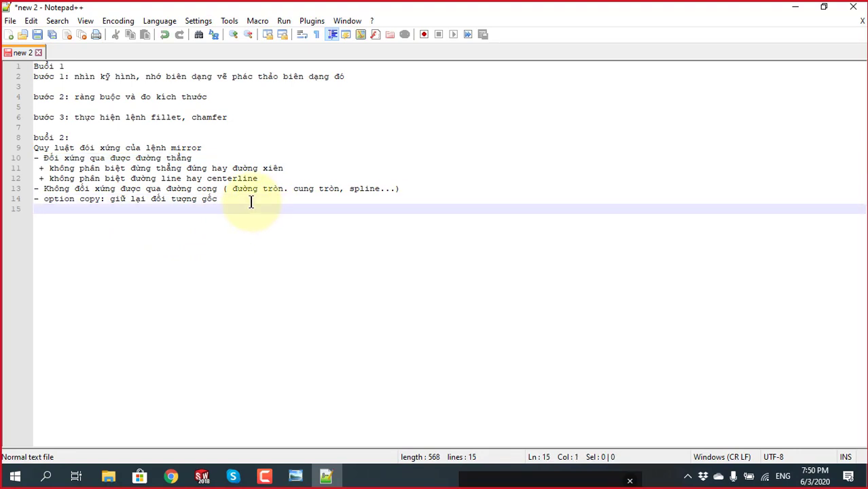
type("buổi")
key("alt+Tab")
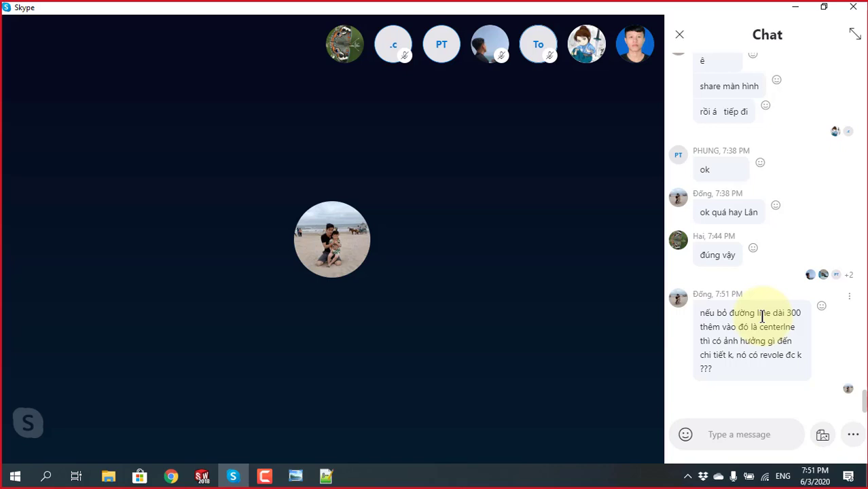
Delete the Revolve3 feature while keeping its sketch
left_click(202, 475)
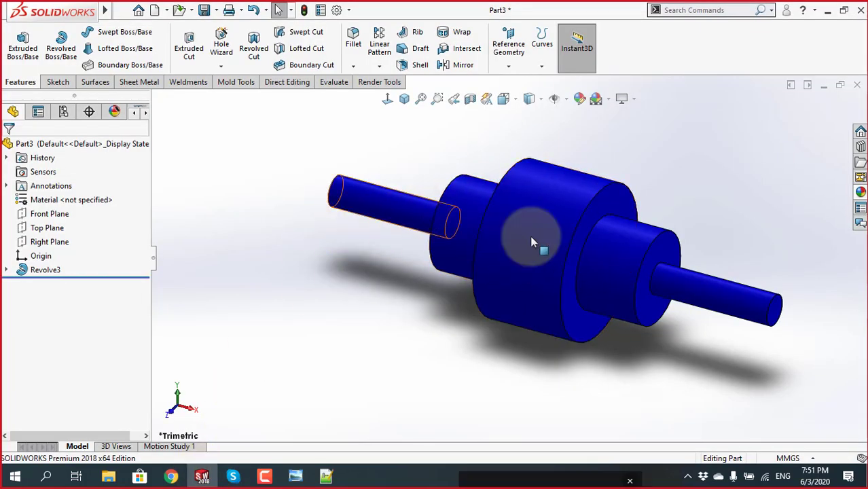
scroll(564, 255, "down", 3)
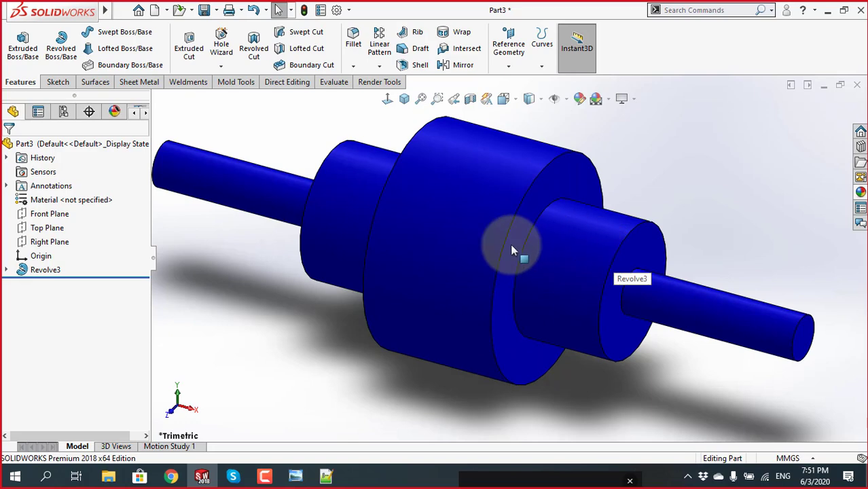
right_click(47, 272)
left_click(76, 304)
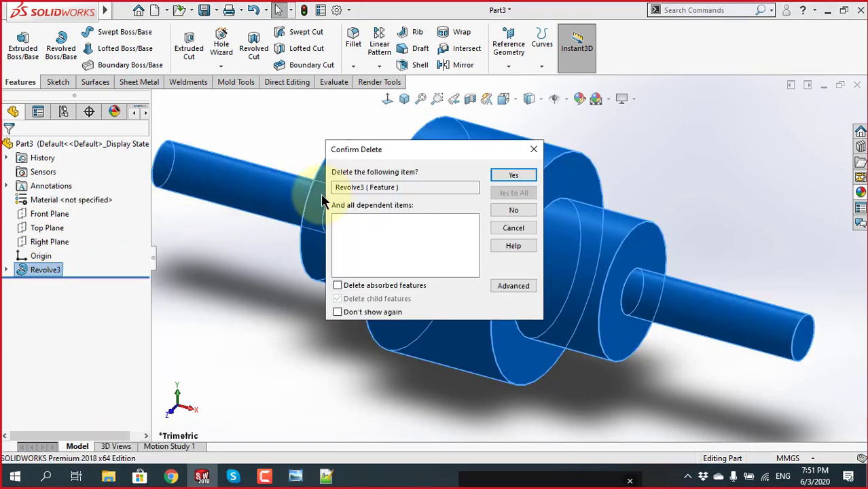
left_click(514, 176)
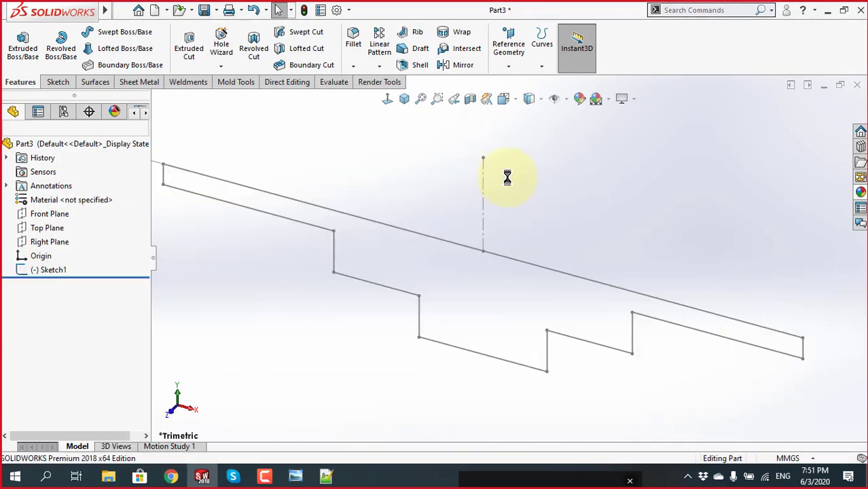
Edit Sketch1 and delete its vertical and left-end construction lines
left_click(52, 270)
left_click(61, 227)
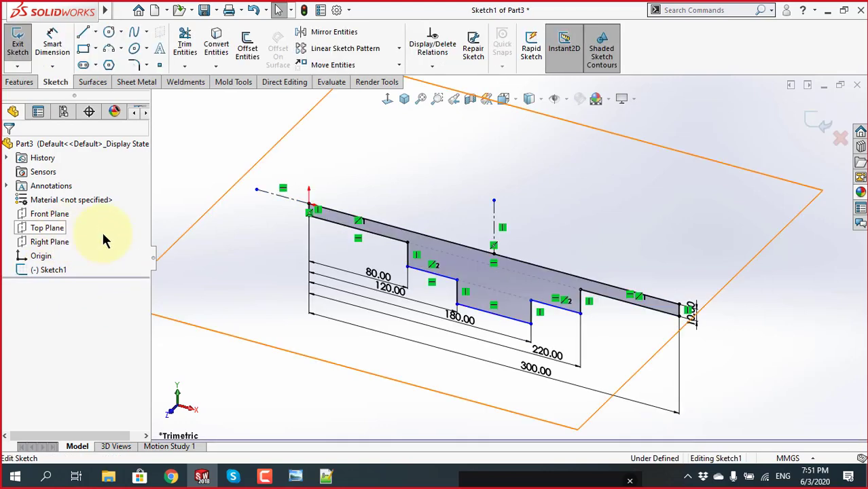
left_click(494, 223)
key("Delete")
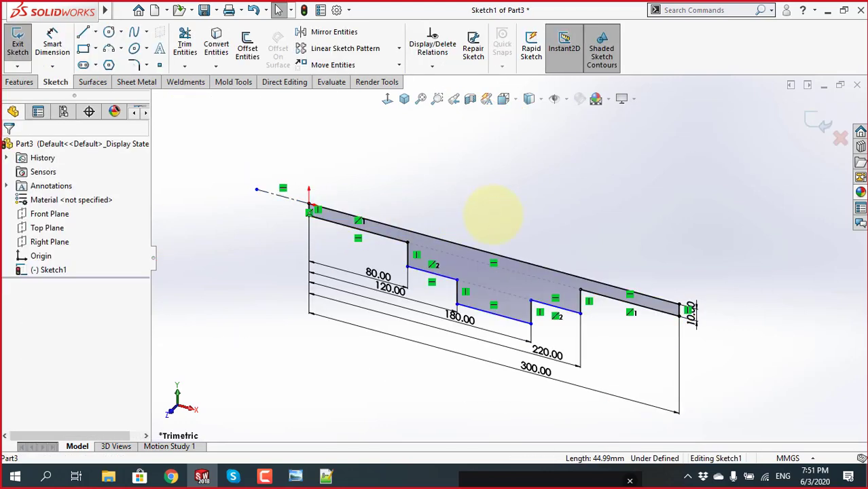
scroll(301, 207, "down", 2)
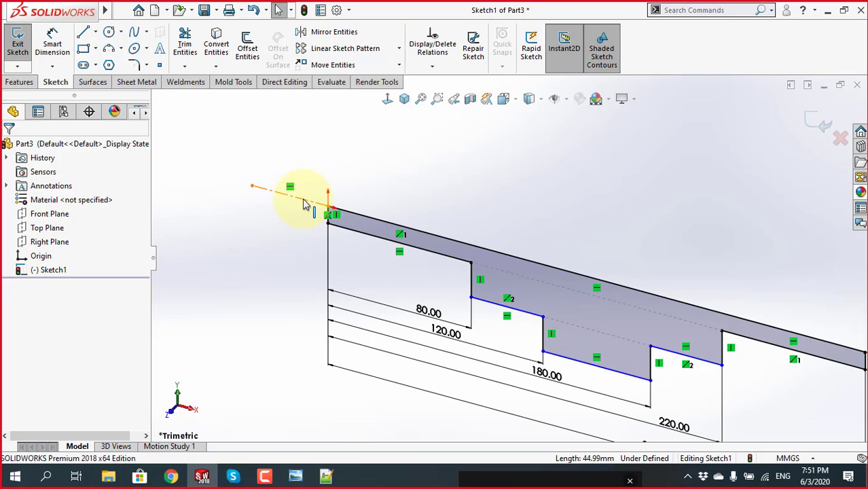
left_click(304, 204)
key("Delete")
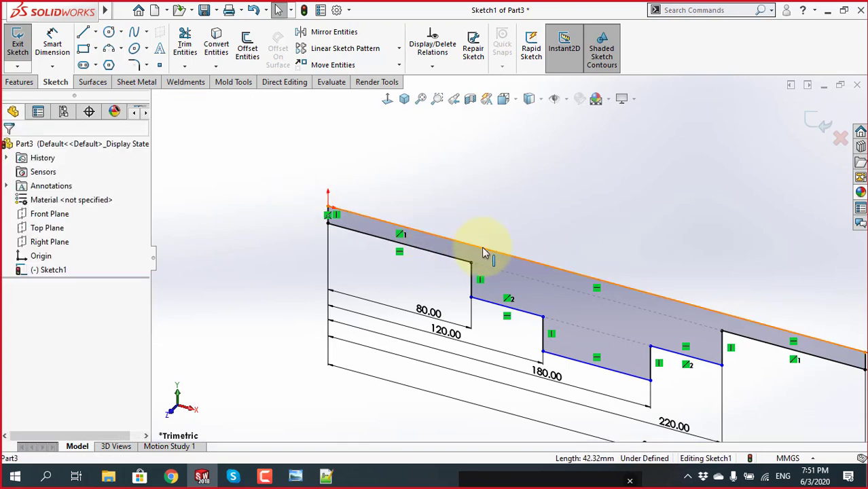
Make the 300 mm top edge a centerline and start a Revolved Boss/Base
left_click(485, 254)
left_click(525, 208)
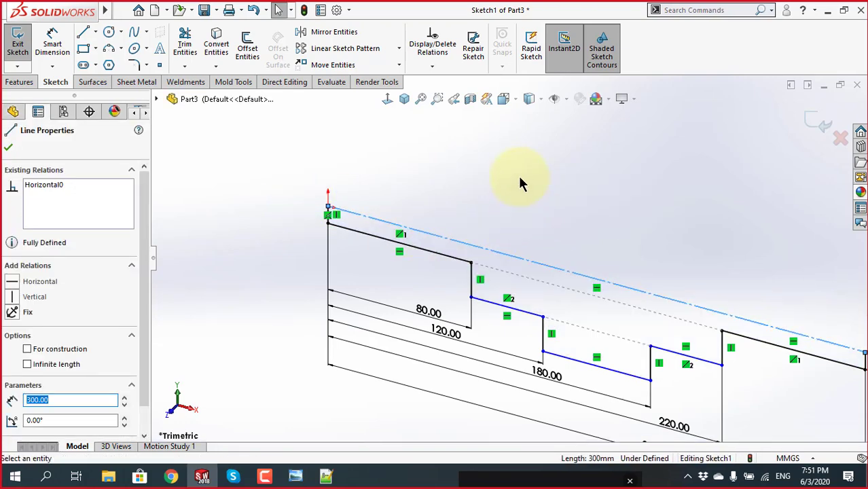
left_click(520, 183)
scroll(510, 279, "up", 2)
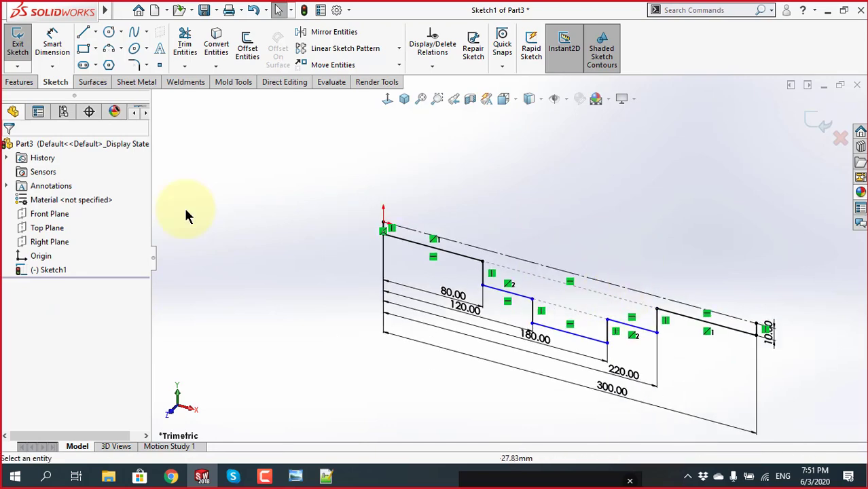
left_click(19, 82)
left_click(61, 44)
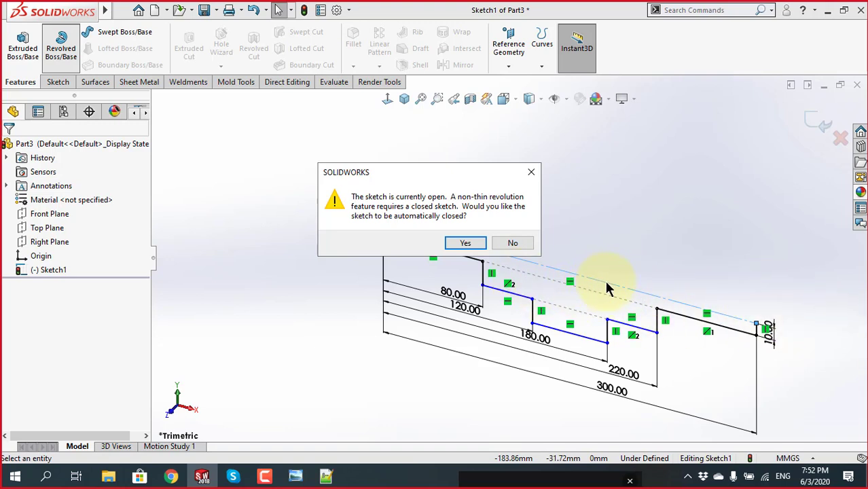
Keep the sketch open and accept the 10 mm, 360° thin revolve as Revolve-Thin1
left_click(513, 243)
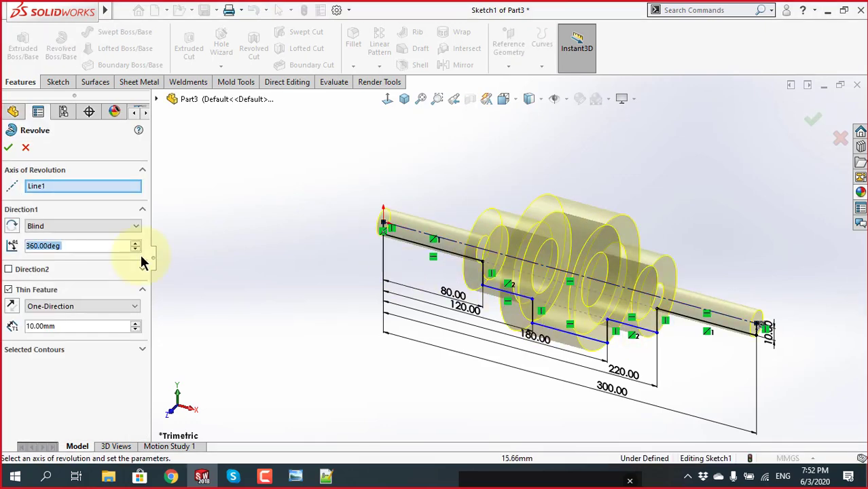
left_click(8, 149)
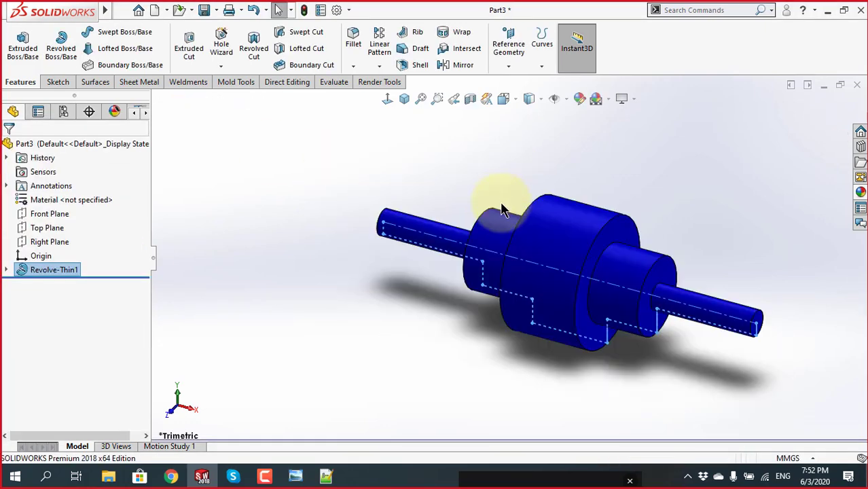
mouse_move(572, 310)
middle_mouse_down()
mouse_move(700, 227)
mouse_move(601, 281)
mouse_move(477, 300)
mouse_move(611, 252)
mouse_move(612, 194)
mouse_move(566, 366)
middle_mouse_up()
scroll(585, 265, "down", 1)
scroll(583, 289, "up", 2)
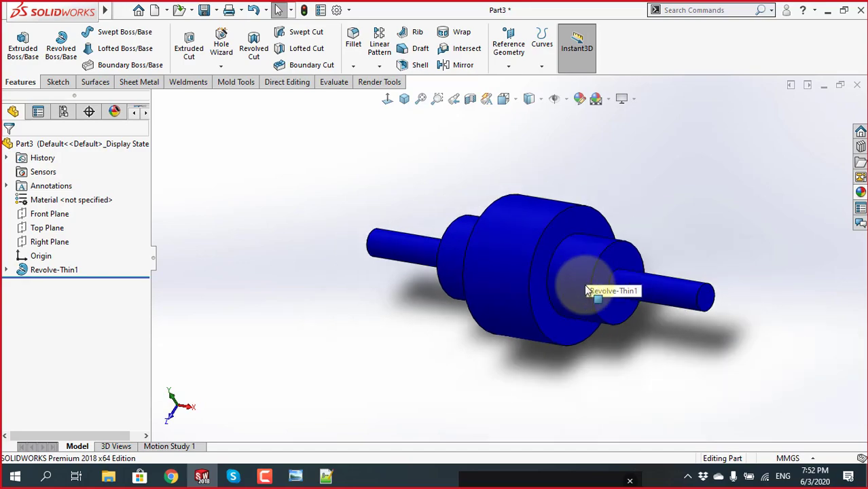
scroll(581, 293, "down", 3)
Check the Skype call chat, then switch to the Notepad++ notes
left_click(233, 477)
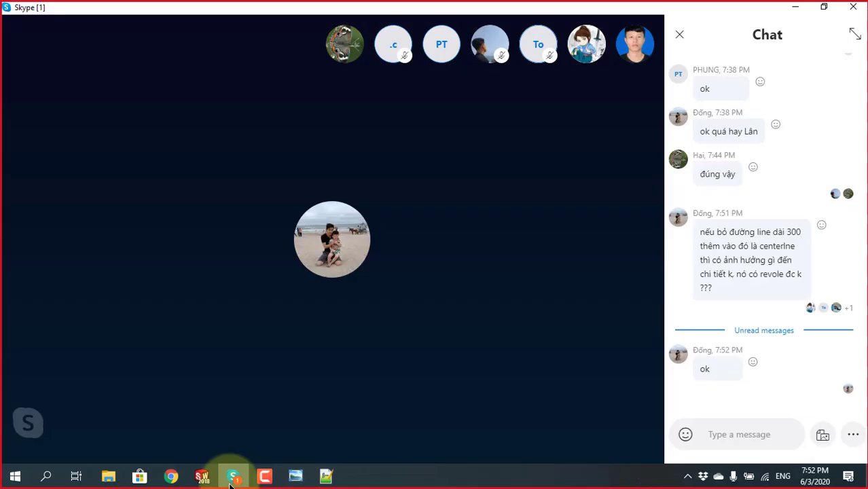
left_click(326, 476)
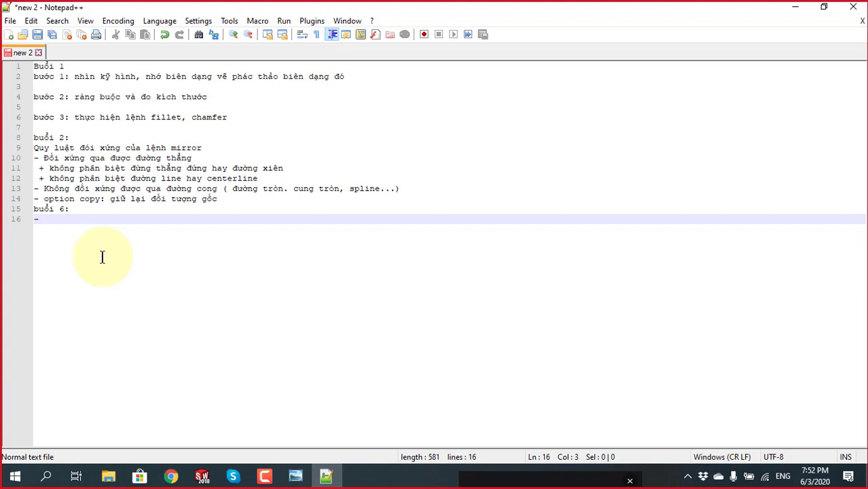
On line 16, note that a single centerline is picked automatically as the revolve axis
type("có ")
type("suy nhất ")
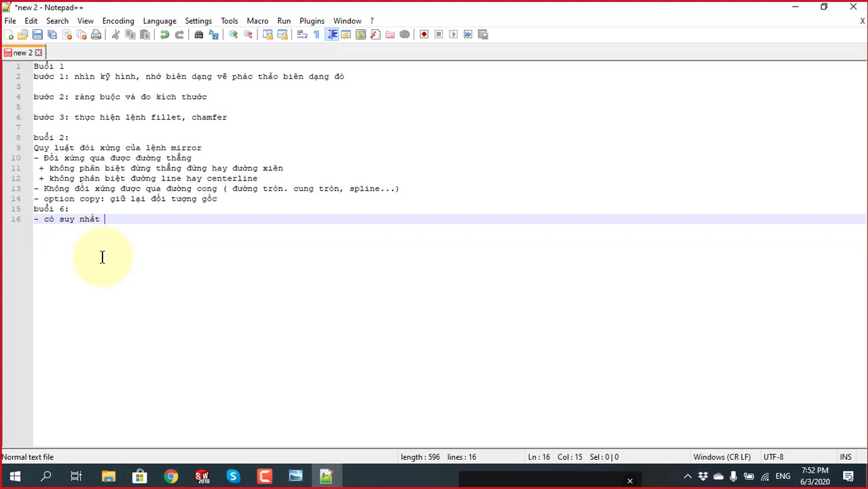
type("1 đường ")
type("cet")
key("BackSpace")
type("nterline")
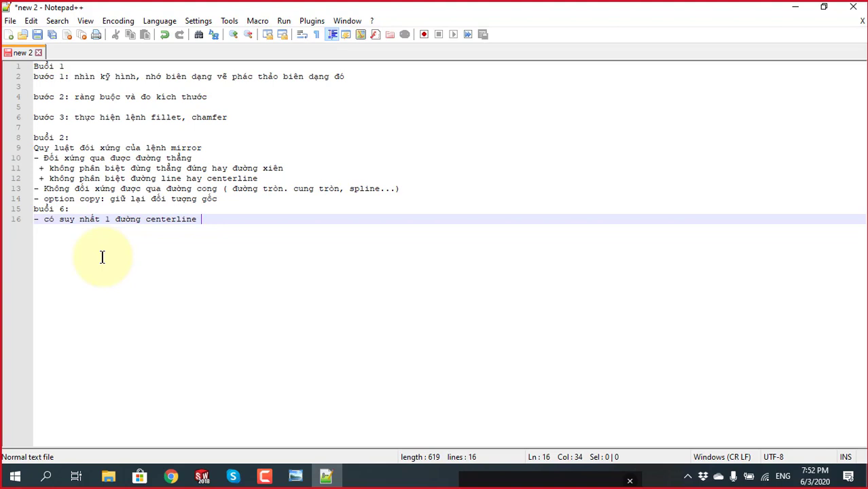
type(" thì ")
type("revolve")
type("thì")
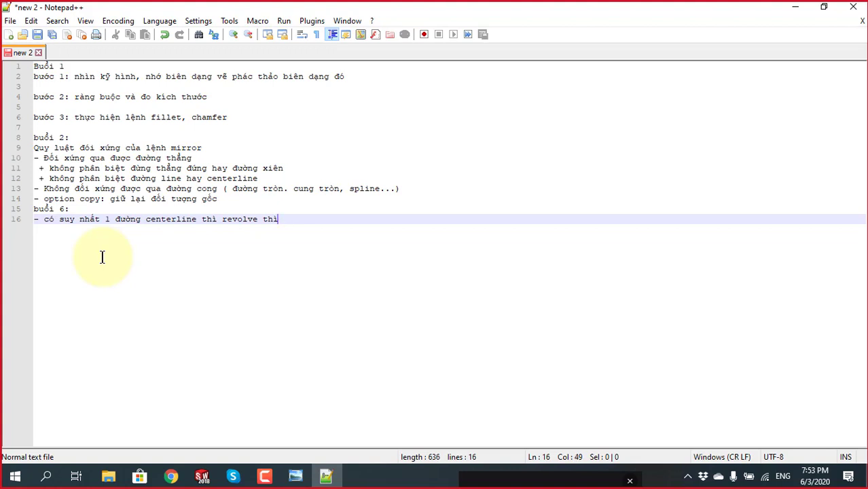
key("BackSpace")
key("BackSpace")
key("BackSpace")
type("sẽ tự đ")
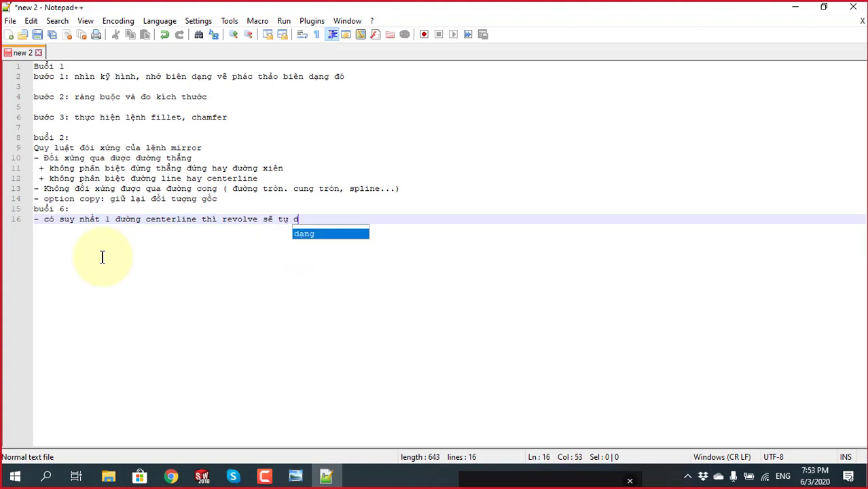
type("ộng chọn n")
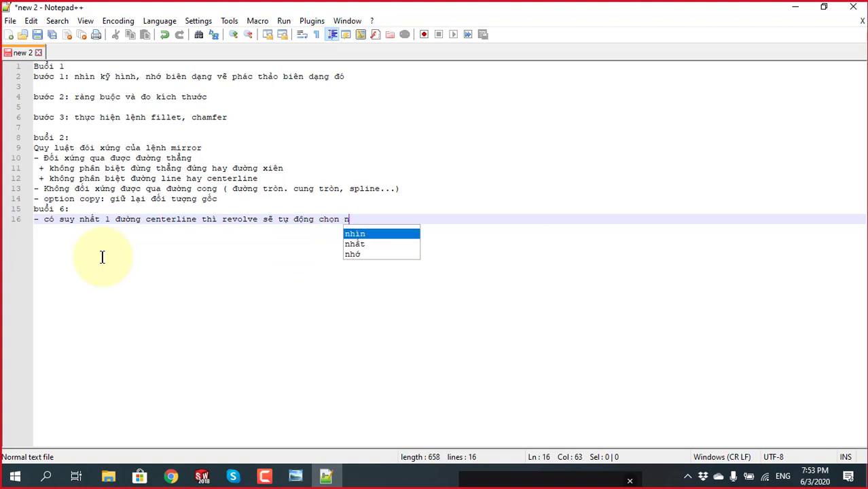
type("ó làm tâm s")
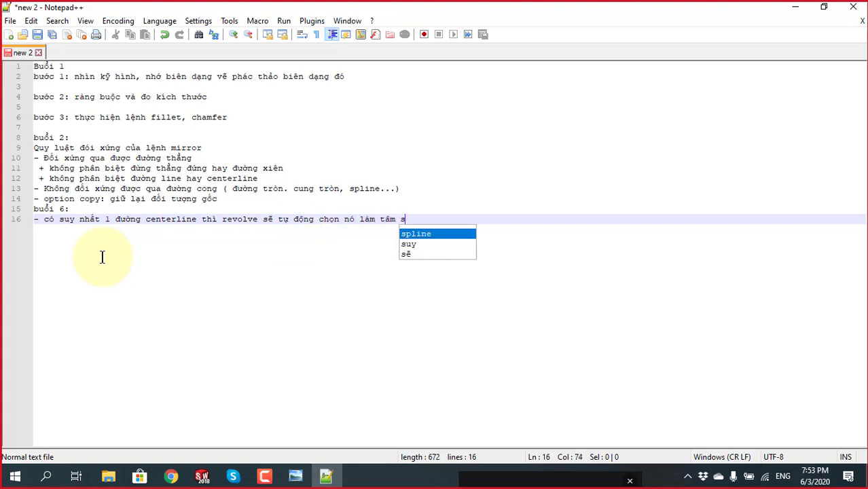
key("BackSpace")
type("xoay")
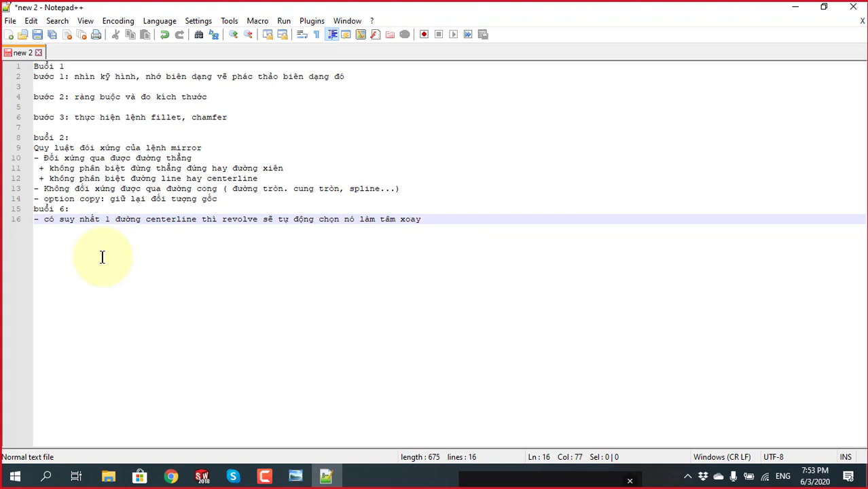
On a new line, note that with zero or two centerlines you must choose the axis yourself
key("Return")
type("- Nếu")
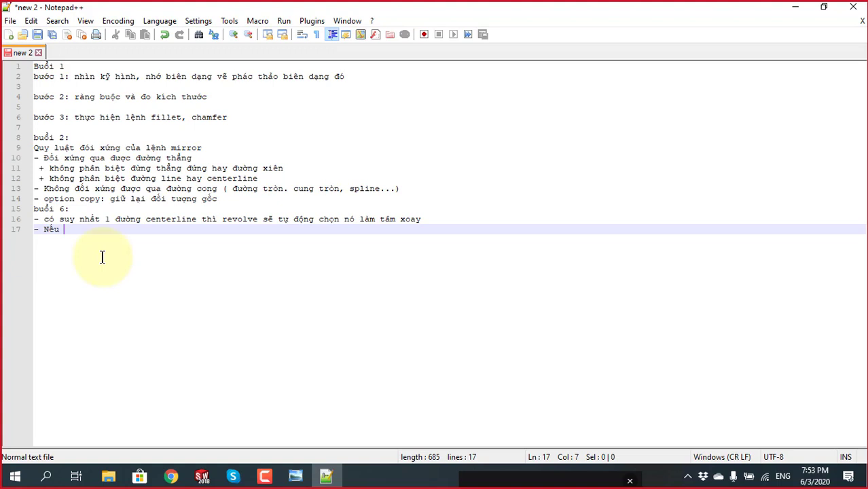
type("k")
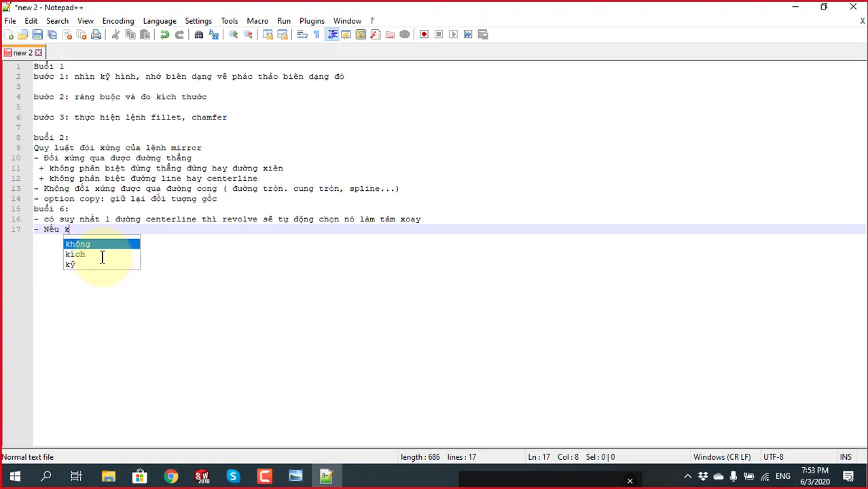
type("hông có hoặ")
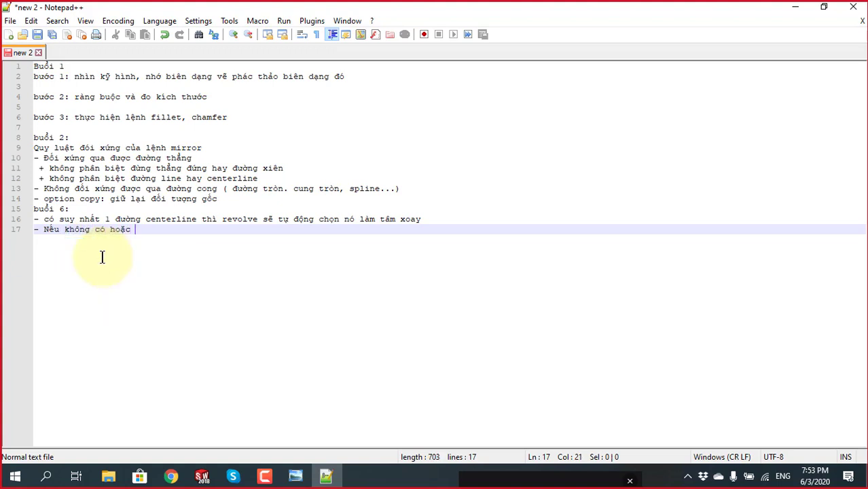
type("cs")
type("đường cn")
type("entê")
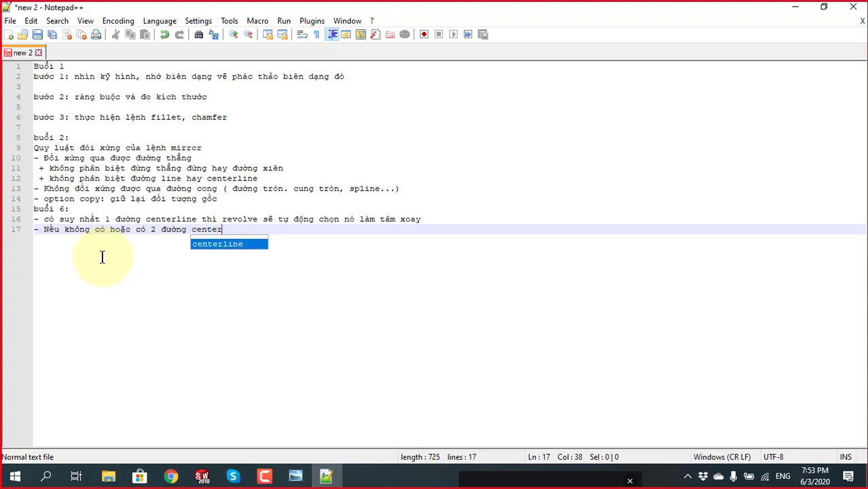
type("e thì")
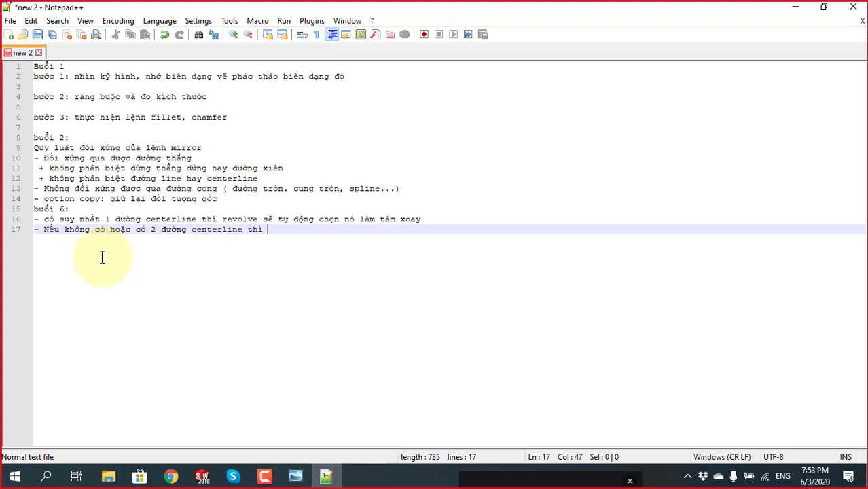
type(" p")
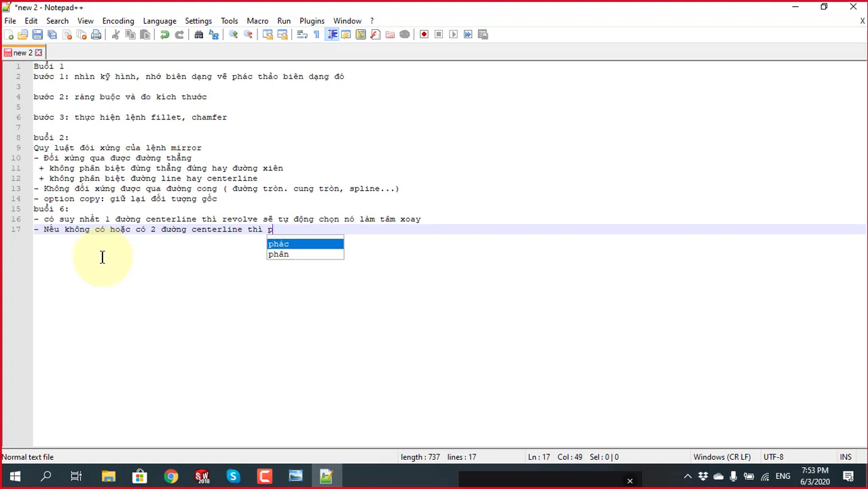
type("hải tư")
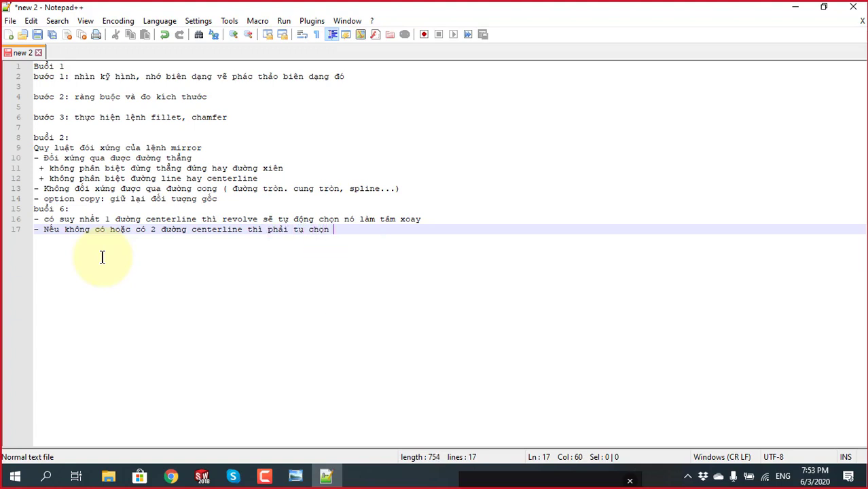
type(" tâm ")
type("xoay")
Minimize Notepad++ and return to the Revolve-Thin1 shaft in SOLIDWORKS, orbiting it
left_click(795, 7)
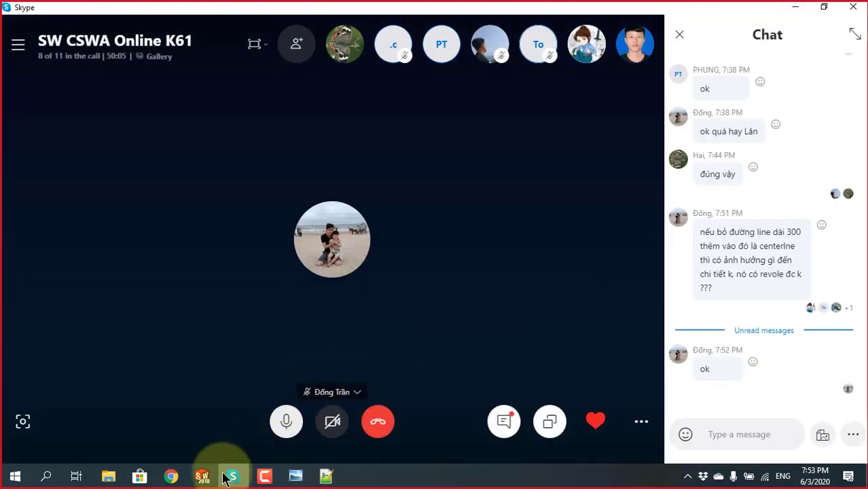
mouse_move(233, 476)
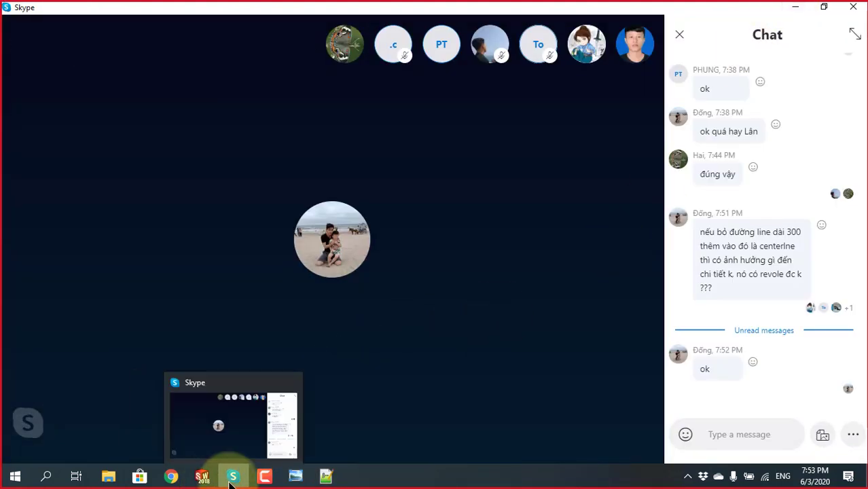
left_click(202, 477)
scroll(449, 228, "down", 3)
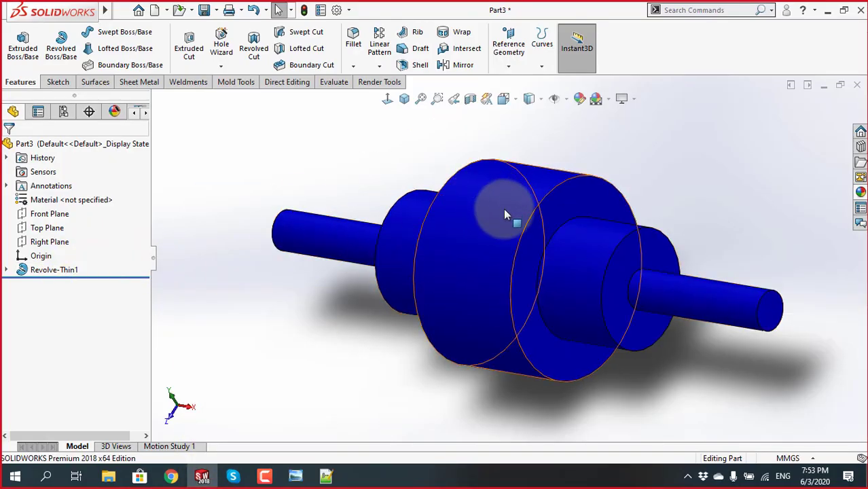
middle_click_drag(503, 211, 380, 310)
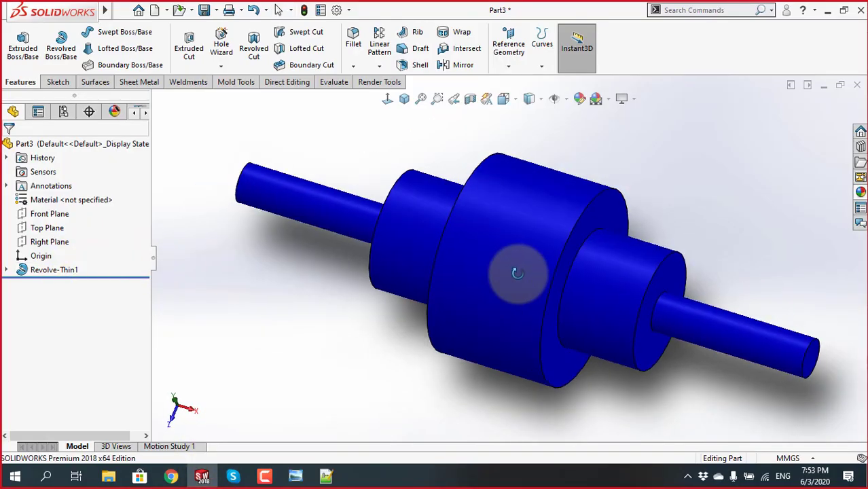
Edit Revolve-Thin1 and check its Blind end condition and 360° angle
left_click(43, 270)
left_click(57, 237)
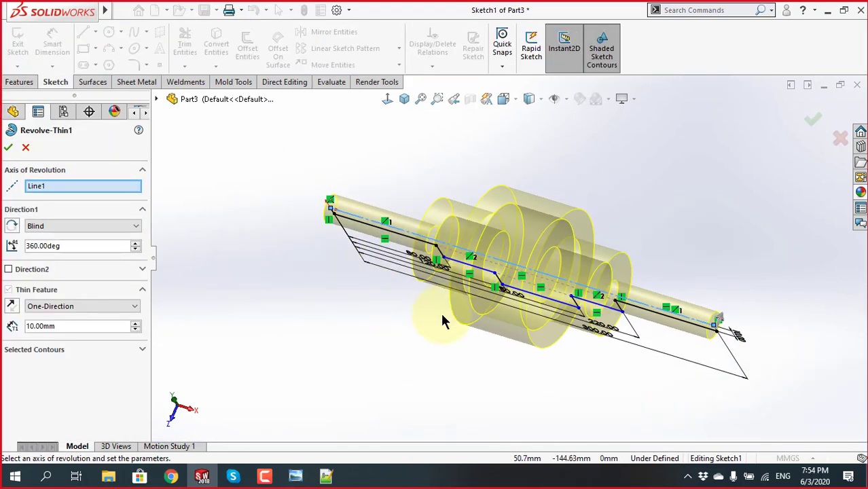
middle_click_drag(442, 318, 323, 348)
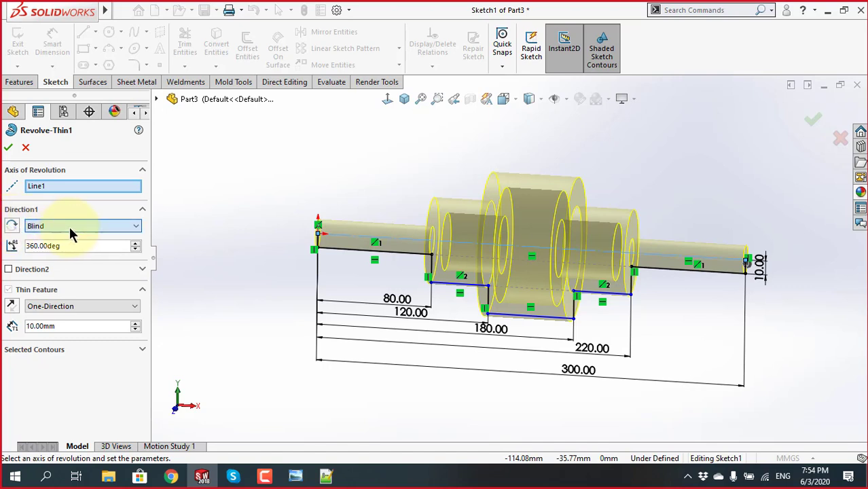
left_click(37, 227)
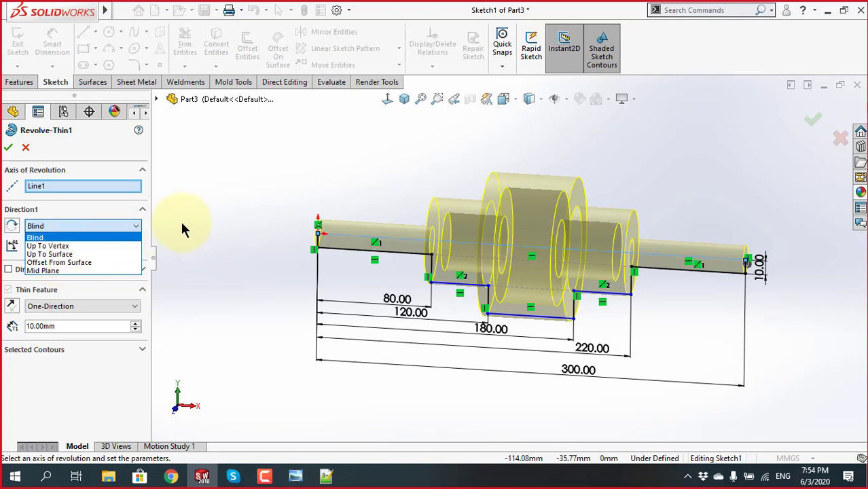
left_click(215, 219)
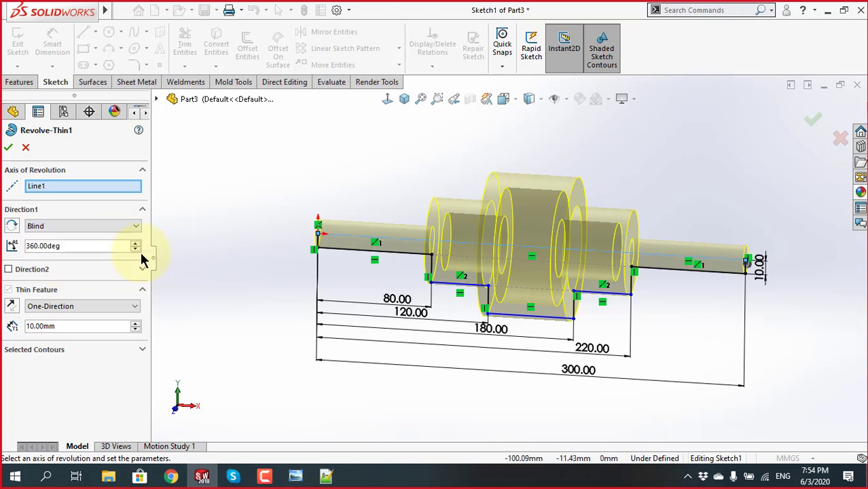
left_click(65, 246)
Preview Revolve-Thin1 at a 180° angle from several views, then cancel the edit
mouse_move(738, 217)
middle_mouse_down()
mouse_move(670, 229)
mouse_move(646, 289)
middle_mouse_up()
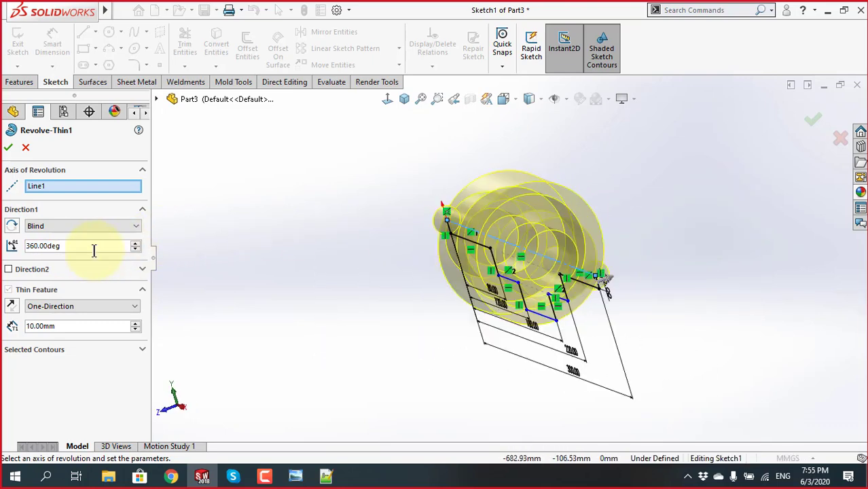
type("180")
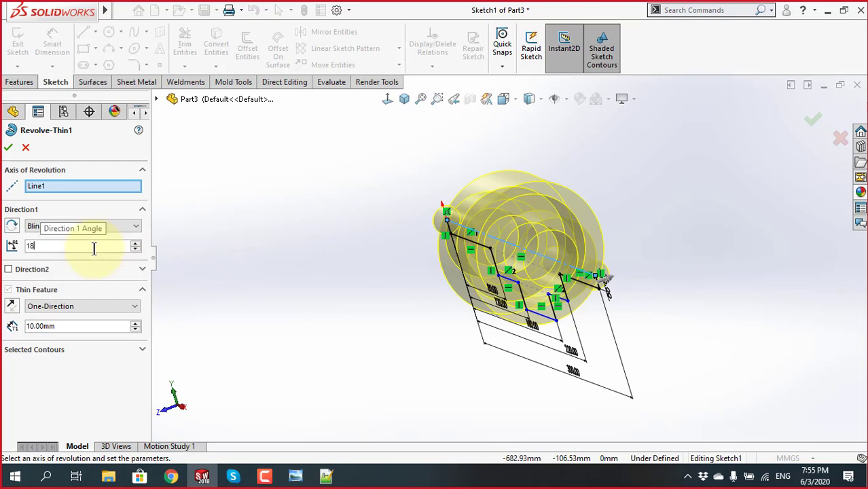
key("Return")
mouse_move(544, 285)
middle_mouse_down()
mouse_move(660, 192)
mouse_move(560, 241)
middle_mouse_up()
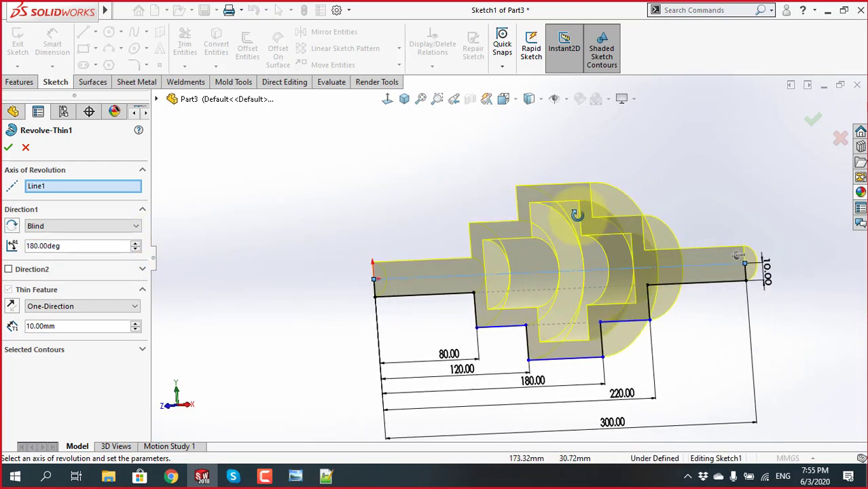
scroll(561, 241, "down", 3)
middle_click_drag(613, 294, 629, 285)
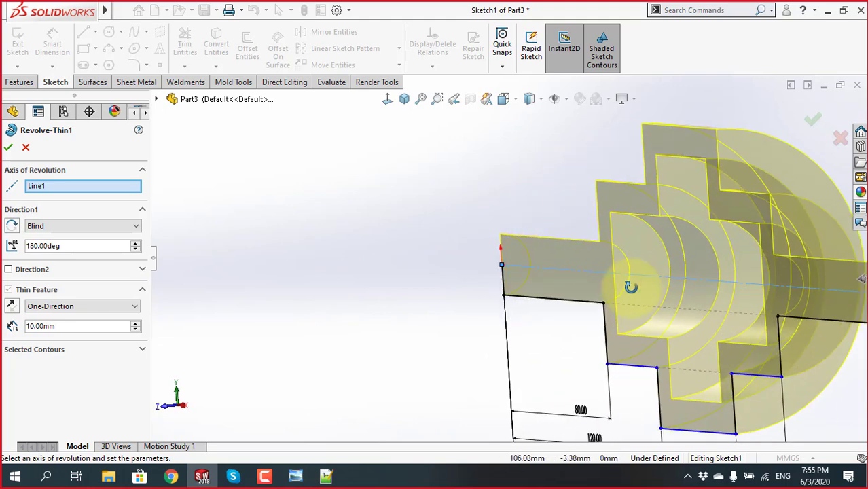
scroll(706, 311, "up", 2)
middle_click_drag(700, 250, 686, 200)
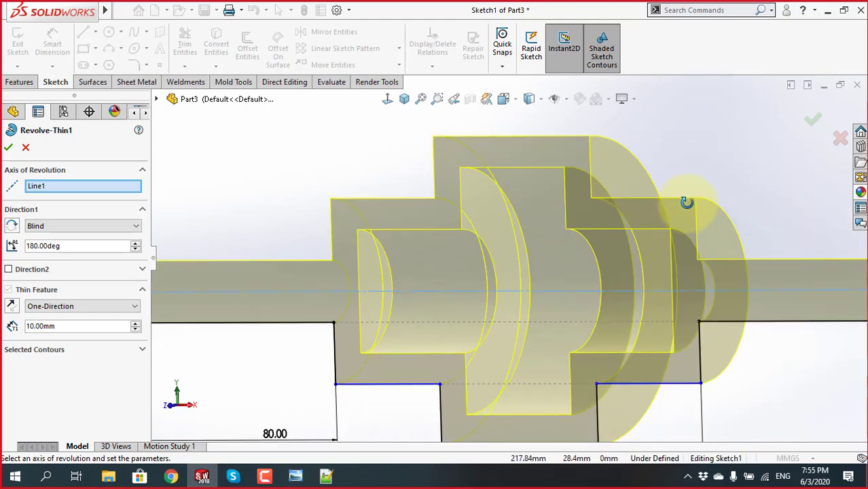
scroll(639, 218, "up", 3)
mouse_move(599, 233)
middle_mouse_down()
mouse_move(585, 217)
mouse_move(604, 196)
middle_mouse_up()
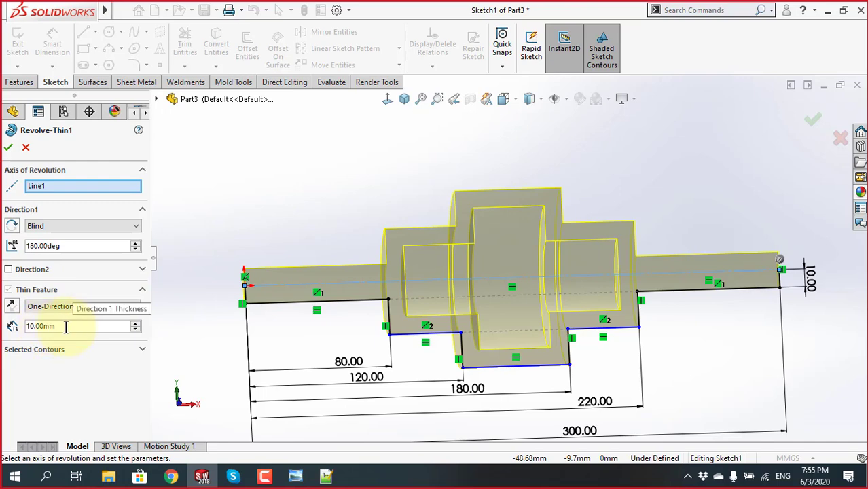
left_click(8, 147)
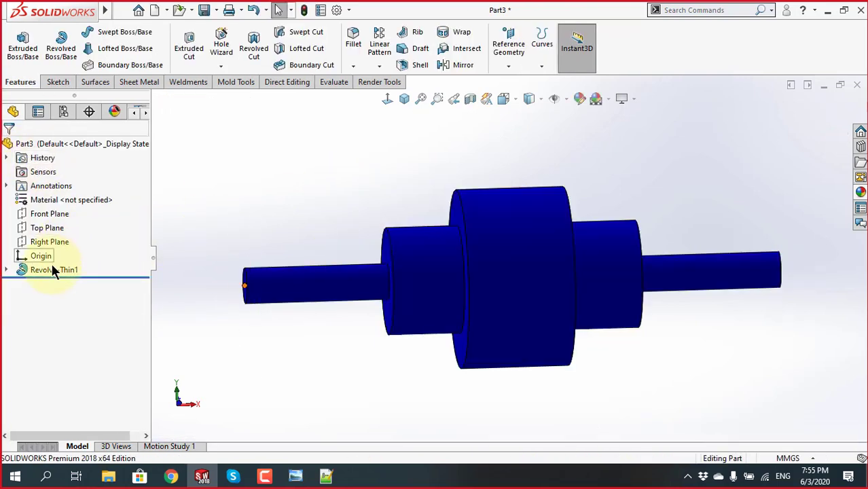
Delete the Revolve-Thin1 feature
right_click(50, 270)
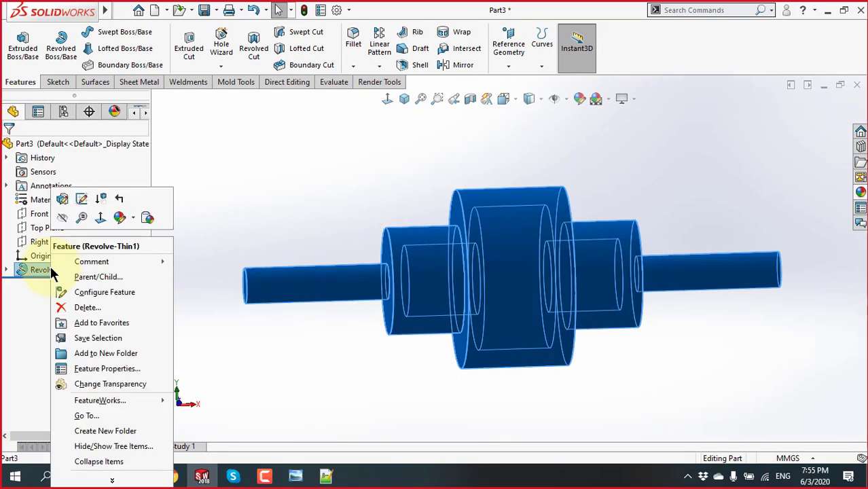
left_click(92, 307)
left_click(513, 175)
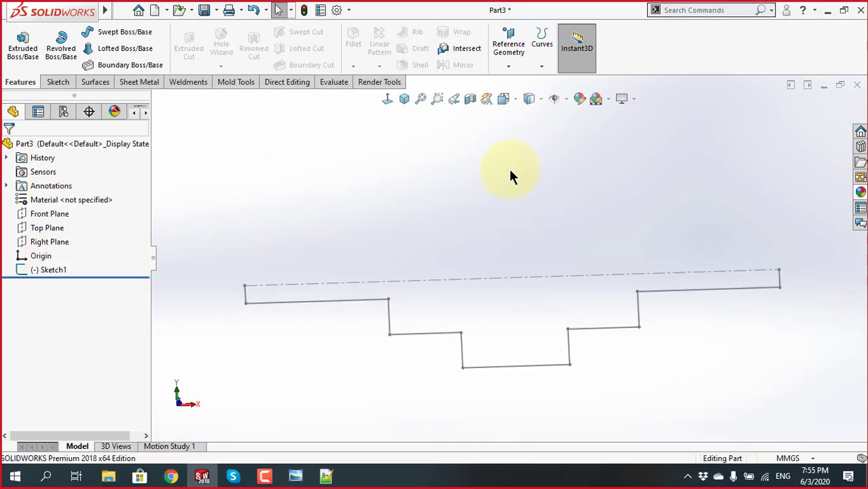
Start a new revolve from Sketch1, keeping the sketch open
scroll(452, 218, "up", 3)
mouse_move(521, 244)
middle_mouse_down()
mouse_move(468, 316)
mouse_move(504, 266)
middle_mouse_up()
scroll(504, 266, "down", 3)
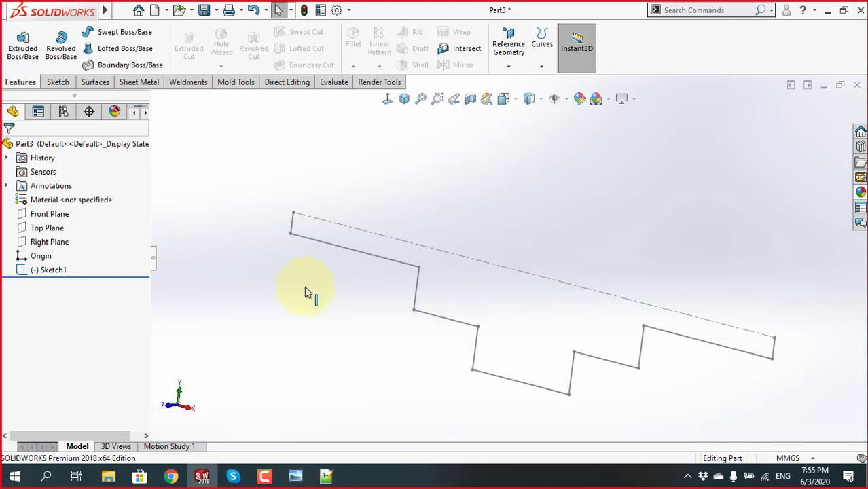
left_click(52, 269)
left_click(71, 41)
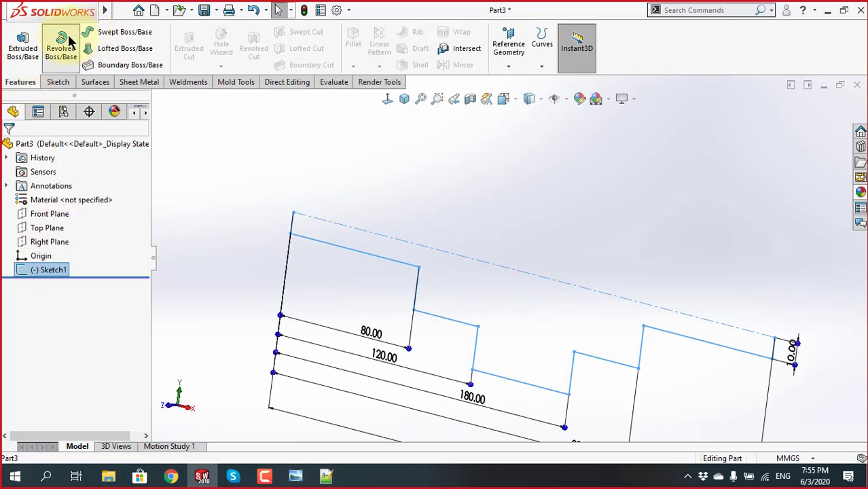
left_click(512, 243)
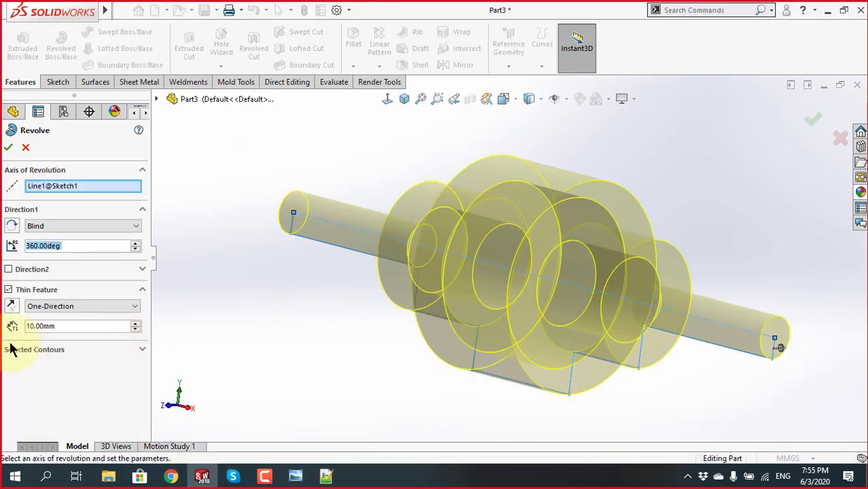
Turn off Thin Feature and auto-close the sketch to preview a solid 360° revolve
left_click(8, 290)
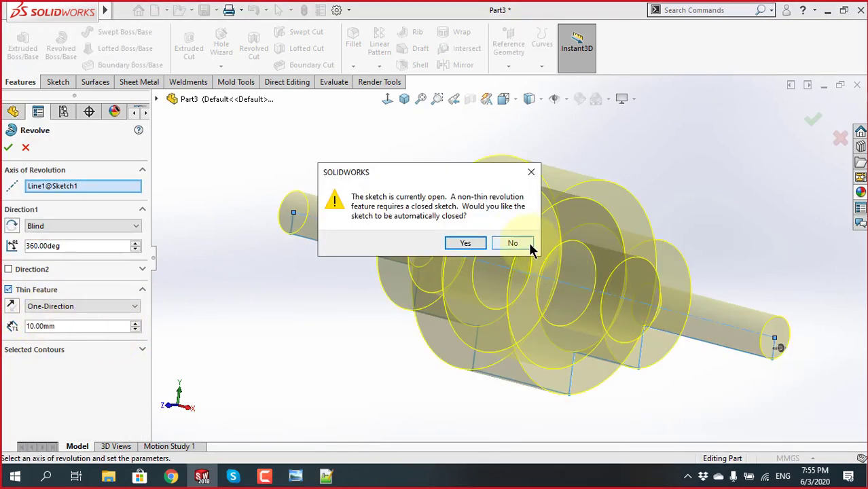
left_click(478, 246)
middle_click_drag(438, 365, 550, 283)
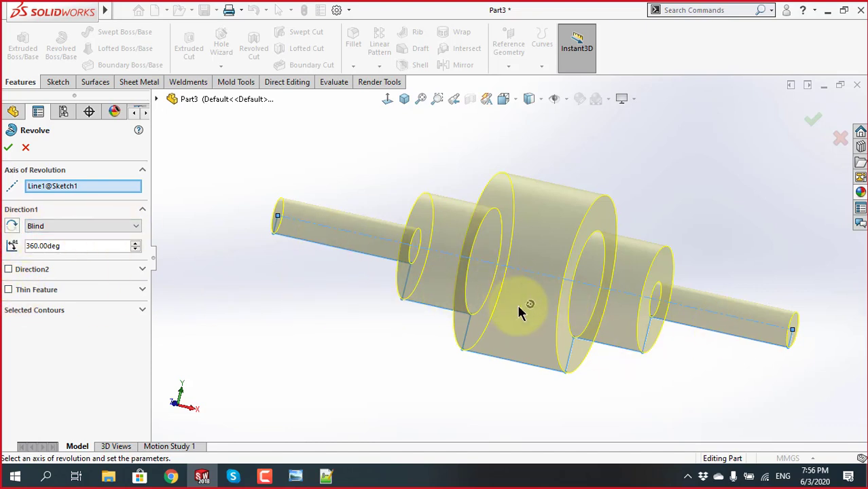
Set the revolve angle to 180° and inspect the half-revolve preview
mouse_move(517, 304)
middle_mouse_down()
mouse_move(480, 282)
mouse_move(542, 270)
middle_mouse_up()
scroll(508, 261, "down", 3)
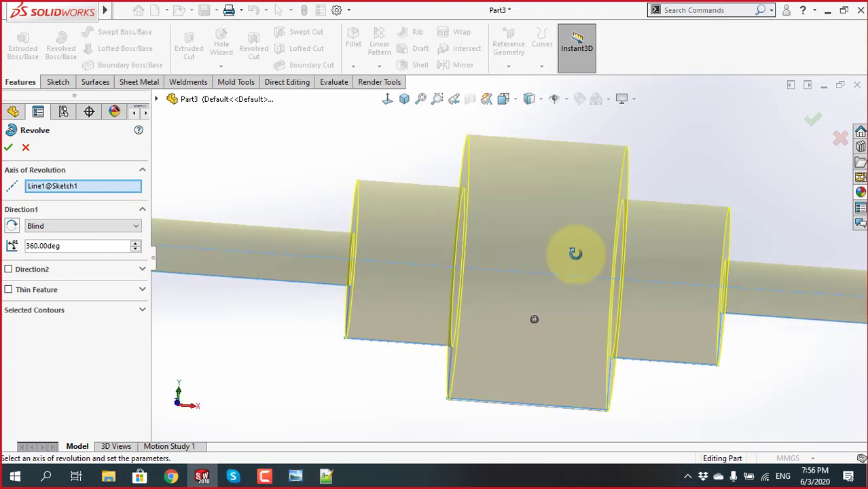
scroll(542, 273, "up", 3)
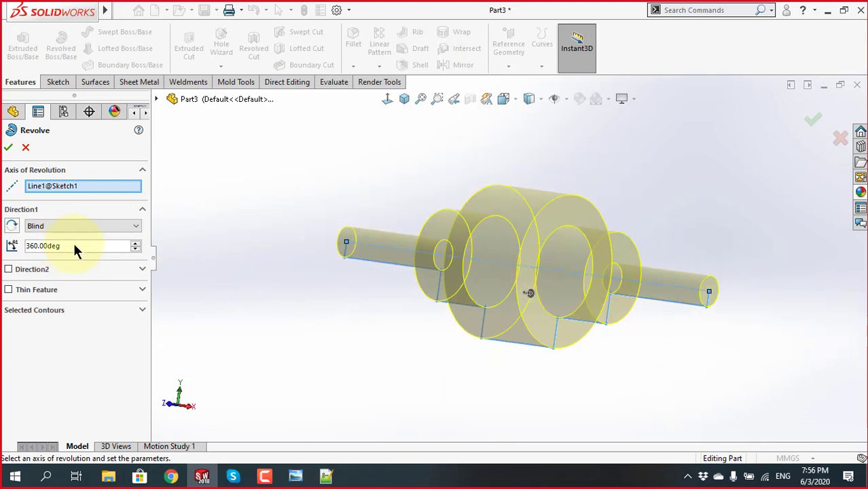
type("180")
key("Return")
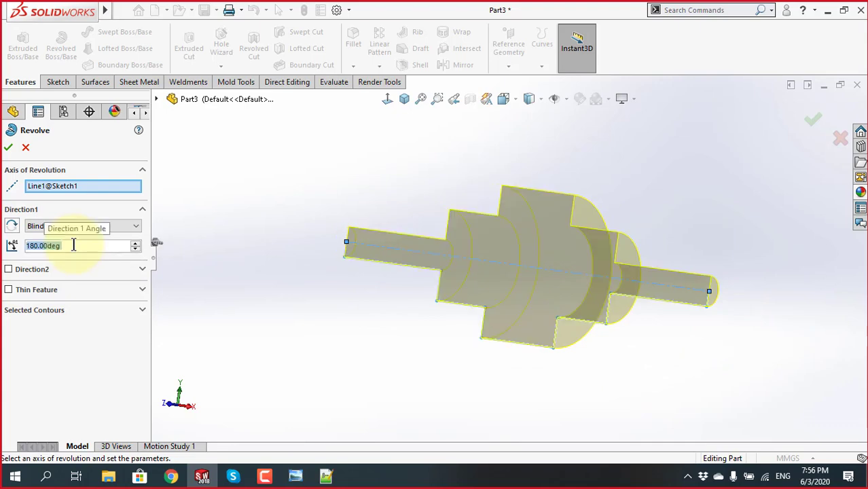
mouse_move(475, 238)
middle_mouse_down()
mouse_move(552, 260)
mouse_move(620, 227)
mouse_move(590, 280)
mouse_move(519, 307)
middle_mouse_up()
scroll(514, 324, "down", 5)
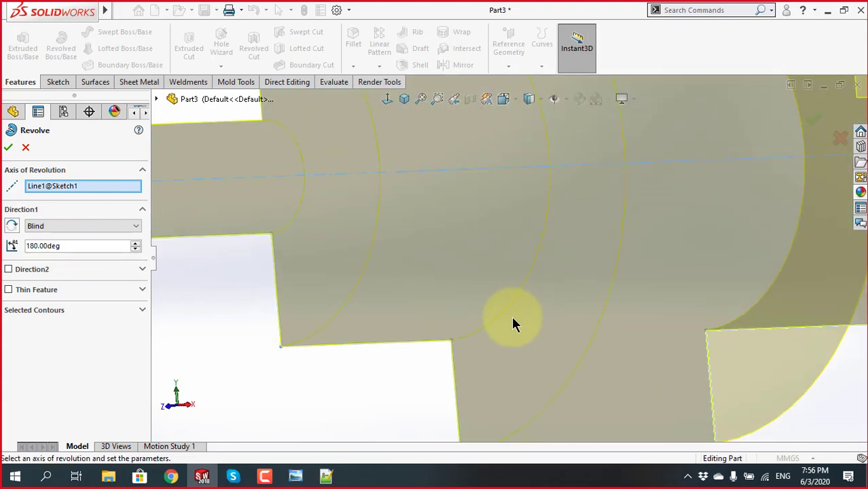
scroll(575, 370, "up", 5)
mouse_move(721, 356)
middle_mouse_down()
mouse_move(516, 223)
mouse_move(595, 163)
mouse_move(496, 246)
mouse_move(469, 248)
middle_mouse_up()
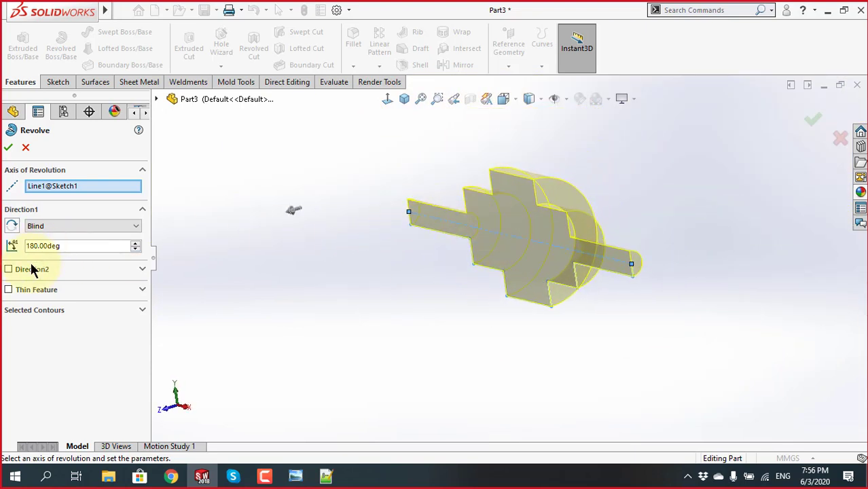
Change the angle to 90° and reverse the revolve direction
double_click(78, 245)
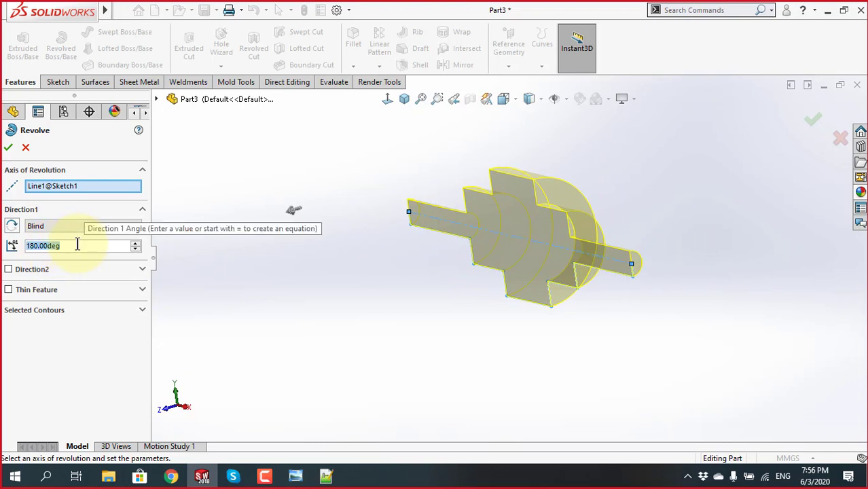
type("90")
key("Return")
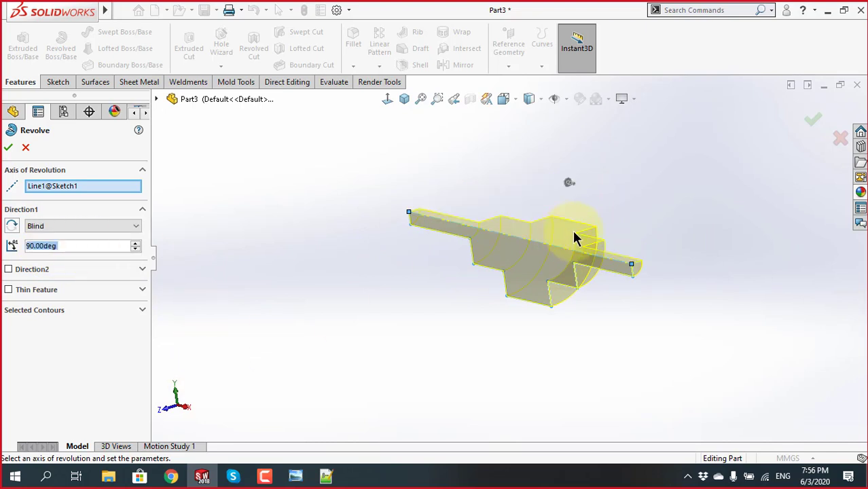
mouse_move(573, 238)
middle_mouse_down()
mouse_move(547, 265)
mouse_move(655, 227)
mouse_move(620, 218)
mouse_move(655, 214)
mouse_move(668, 229)
middle_mouse_up()
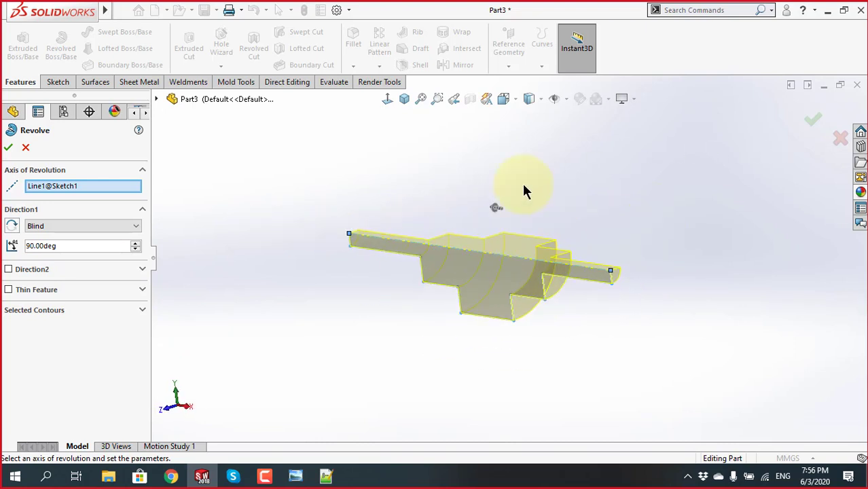
mouse_move(524, 191)
middle_mouse_down()
mouse_move(585, 180)
mouse_move(508, 190)
mouse_move(486, 274)
middle_mouse_up()
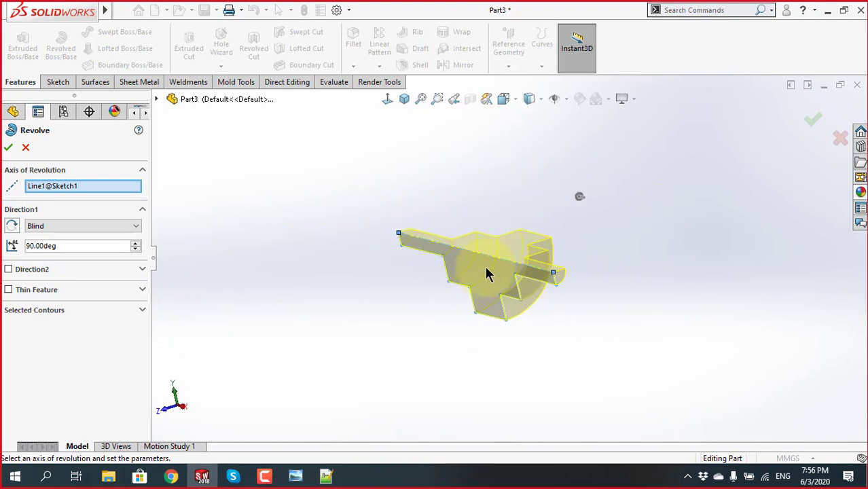
mouse_move(450, 246)
middle_mouse_down()
mouse_move(481, 214)
mouse_move(455, 200)
mouse_move(474, 285)
middle_mouse_up()
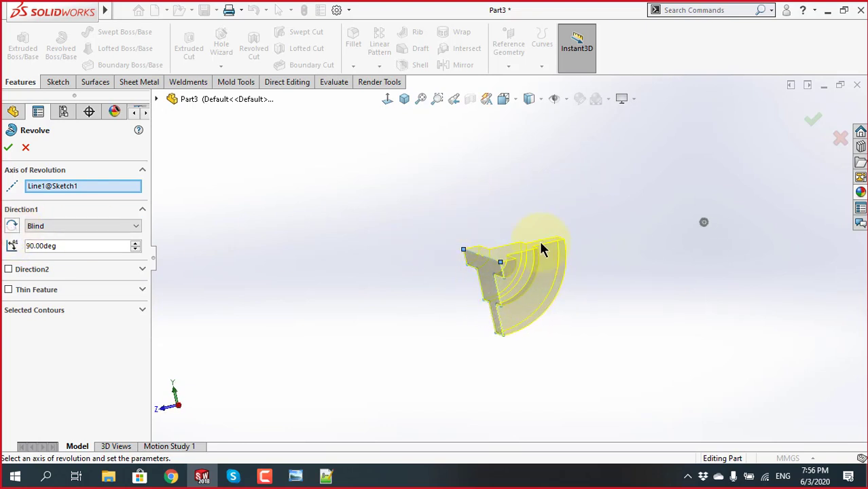
left_click(12, 227)
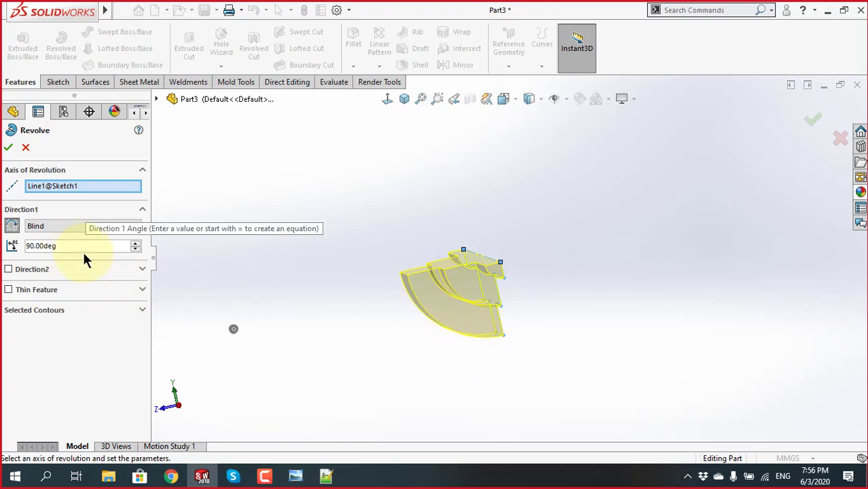
Try a symmetric (mid-plane) revolve and orbit its preview
left_click(107, 226)
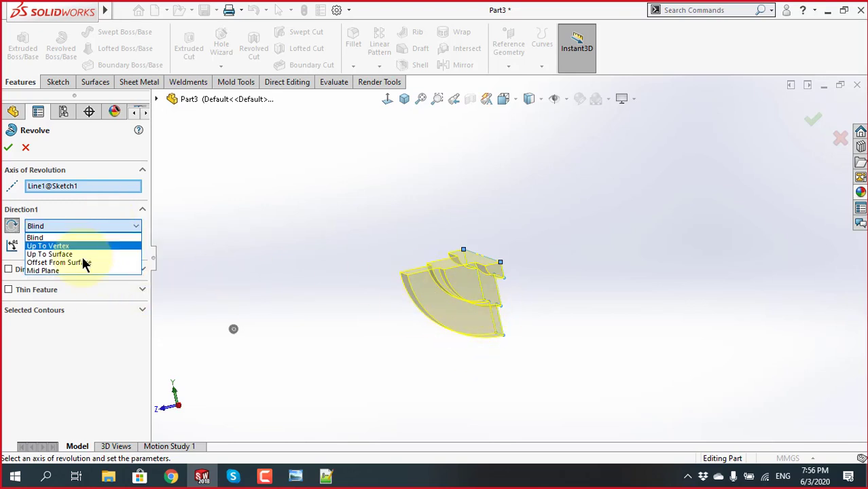
left_click(62, 273)
middle_click_drag(452, 271, 421, 304)
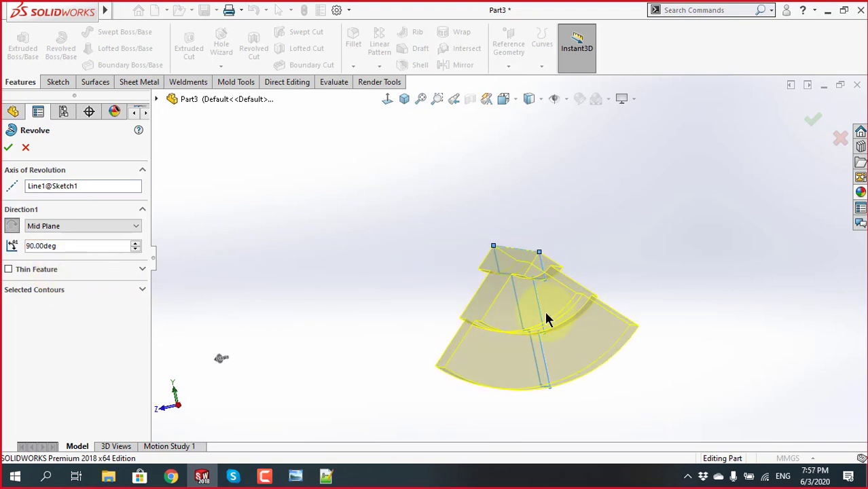
Set Direction 1 back to Blind 90° and add a Direction 2 sweep of 15°
left_click(44, 227)
left_click(46, 238)
left_click(57, 246)
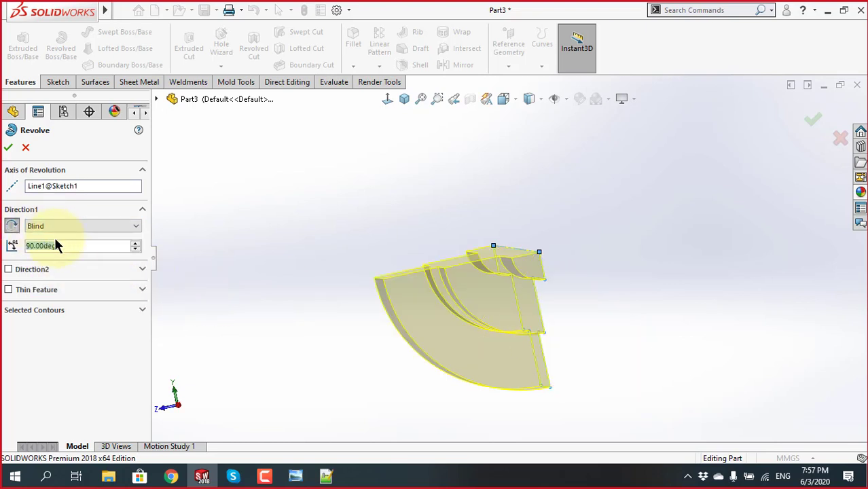
left_click(8, 269)
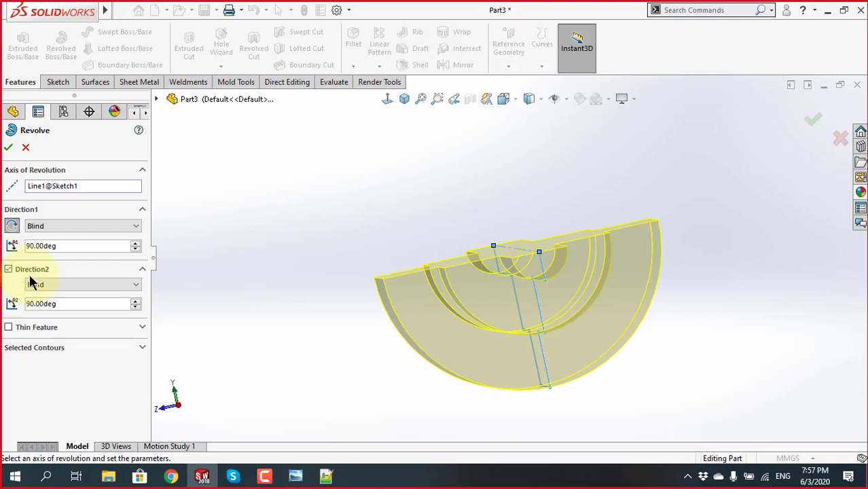
scroll(452, 287, "up", 2)
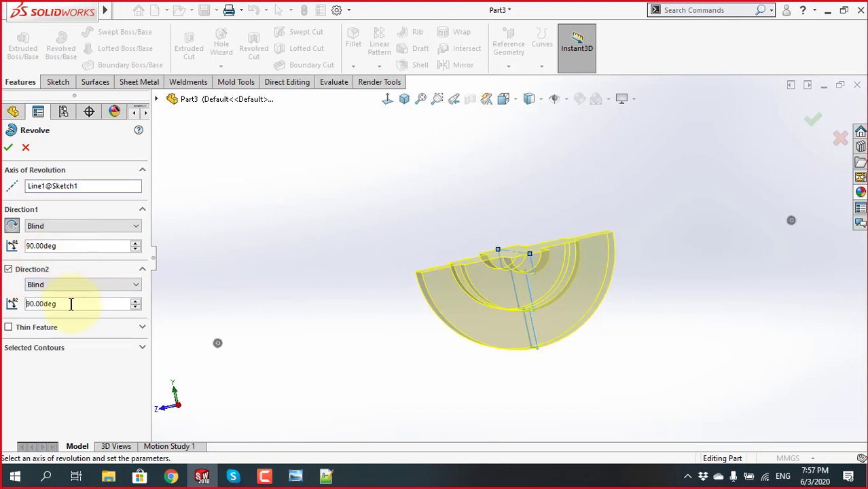
type("15")
key("Return")
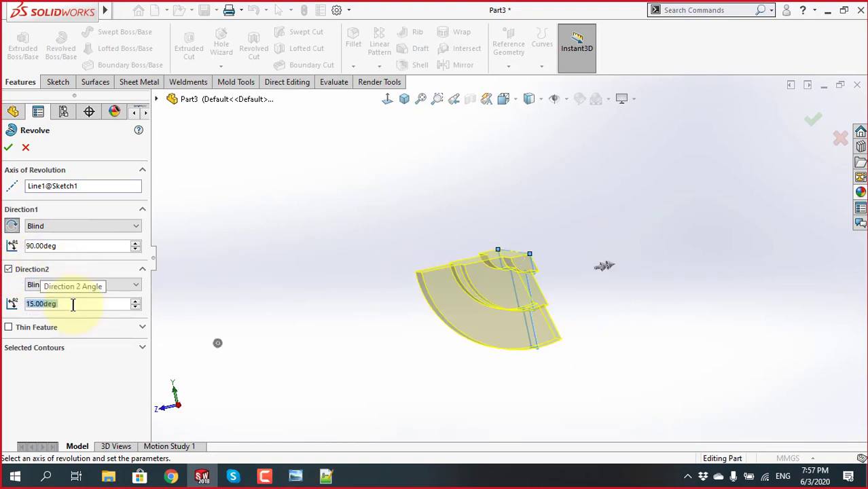
scroll(554, 320, "down", 2)
middle_click_drag(554, 321, 549, 322)
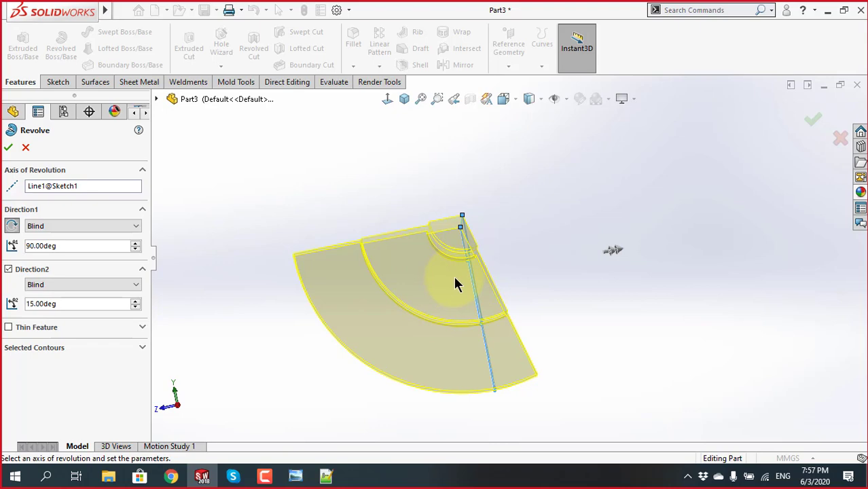
middle_click_drag(456, 284, 463, 360)
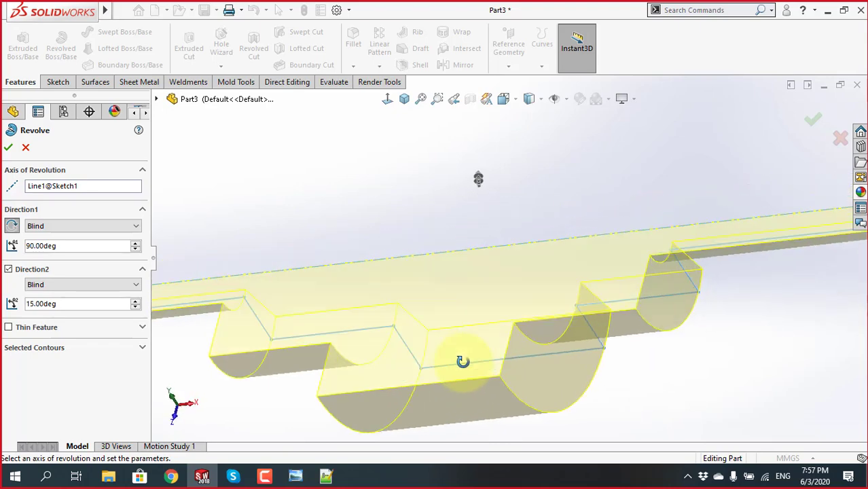
scroll(463, 361, "up", 5)
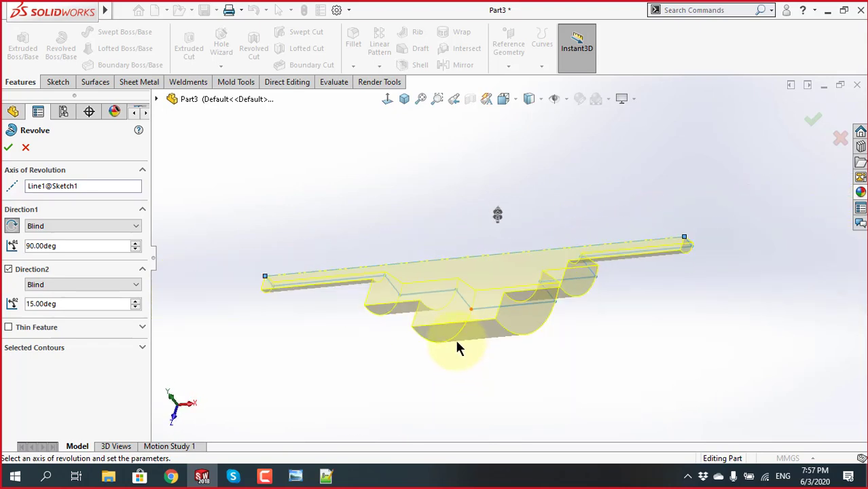
Make the revolve a one-direction thin feature with a 5 mm wall, without Direction 2, and confirm it
left_click(8, 327)
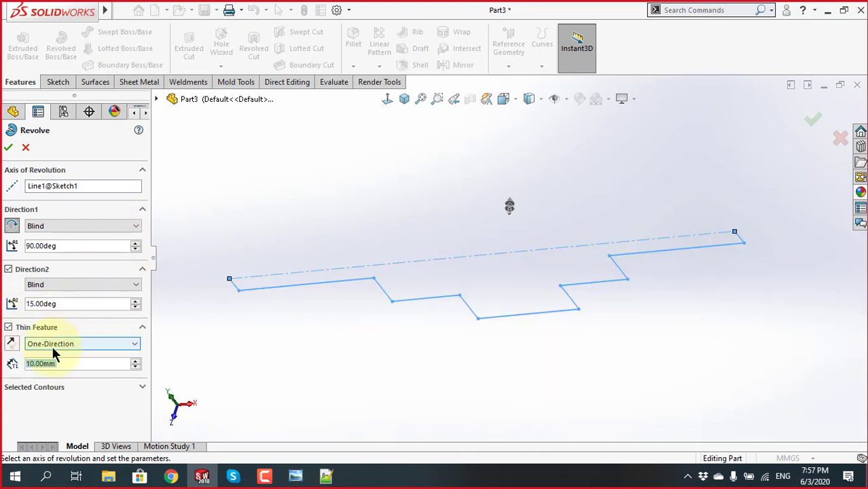
scroll(462, 222, "up", 1)
scroll(492, 202, "up", 1)
mouse_move(493, 202)
middle_mouse_down()
mouse_move(475, 307)
mouse_move(511, 178)
middle_mouse_up()
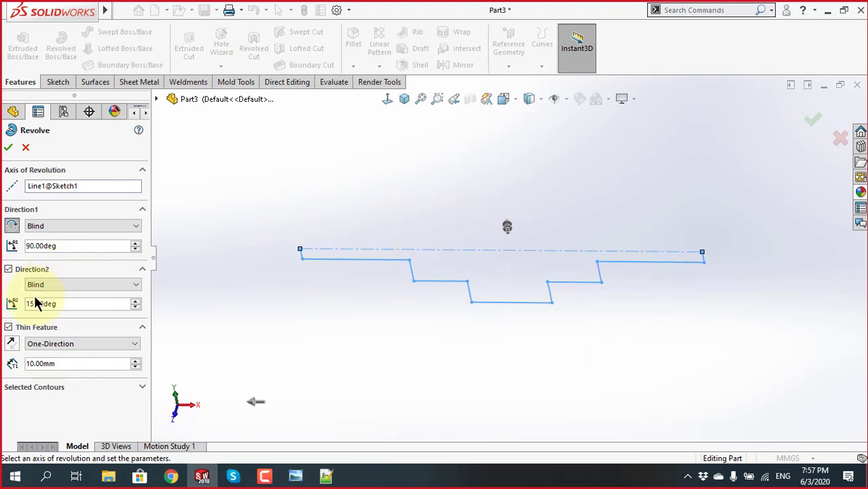
left_click(8, 270)
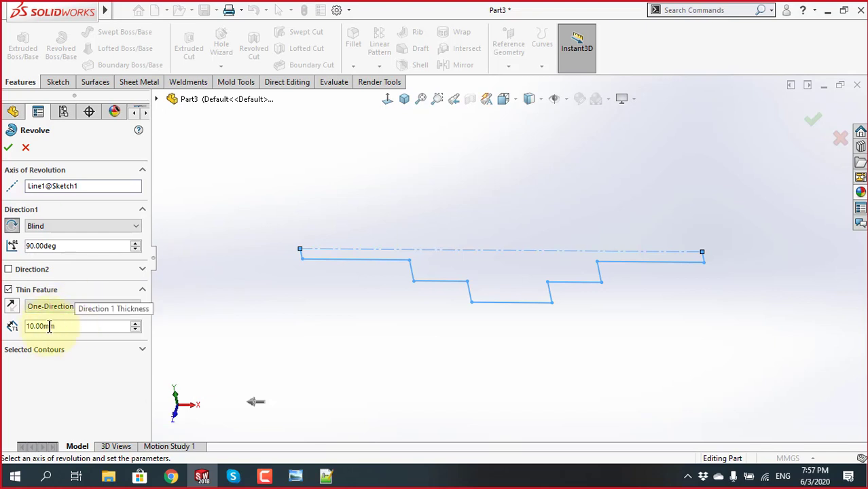
left_click(74, 327)
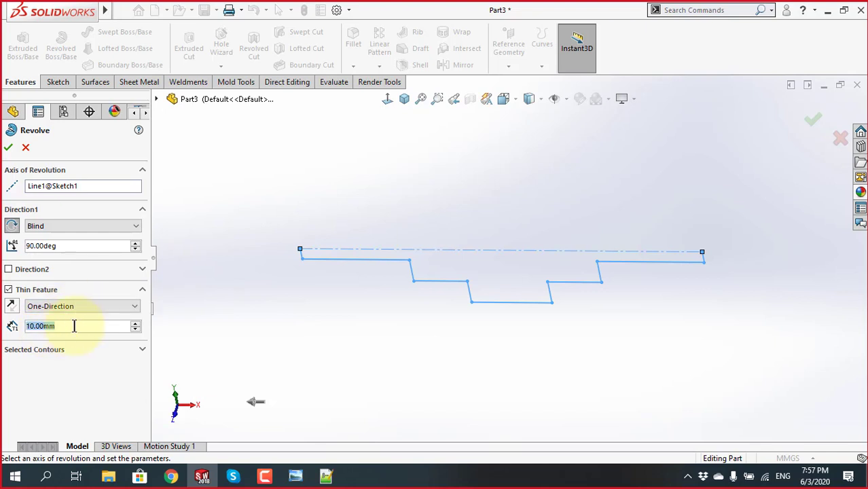
type("5")
key("Return")
left_click(9, 148)
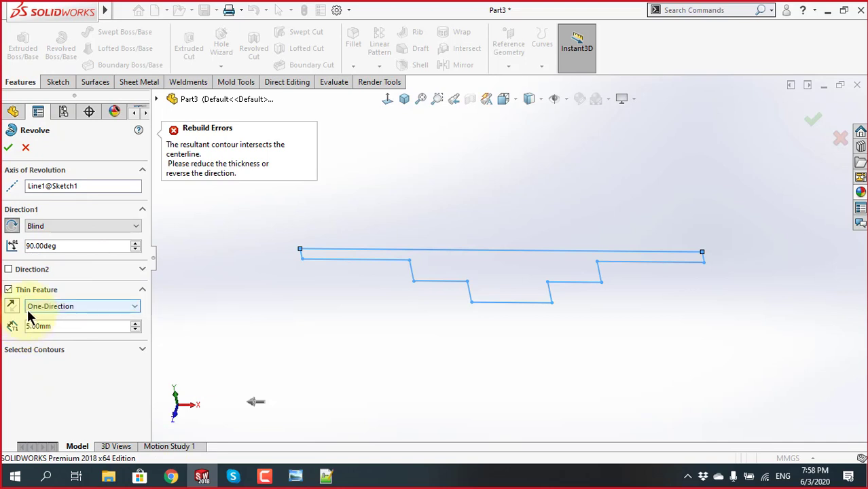
left_click(25, 148)
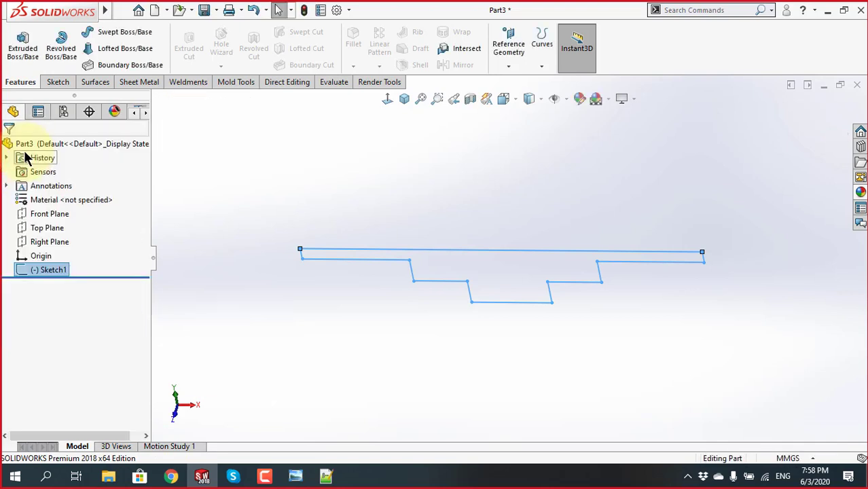
middle_click_drag(432, 361, 432, 361)
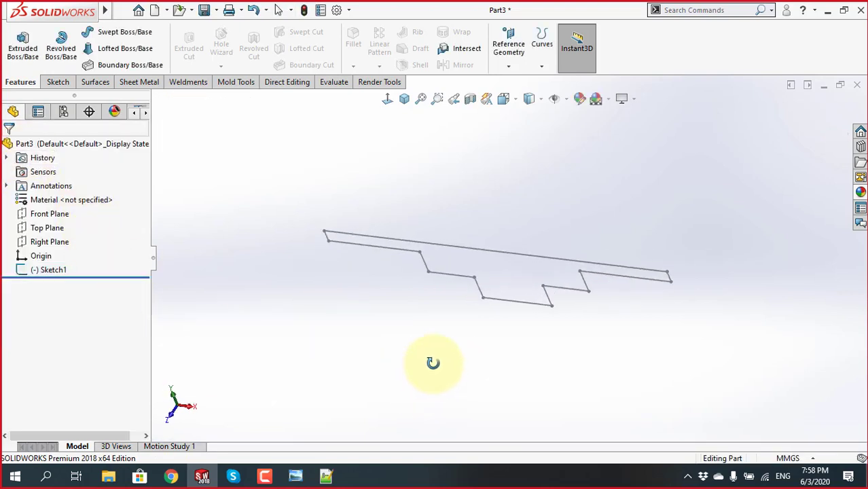
left_click(48, 269)
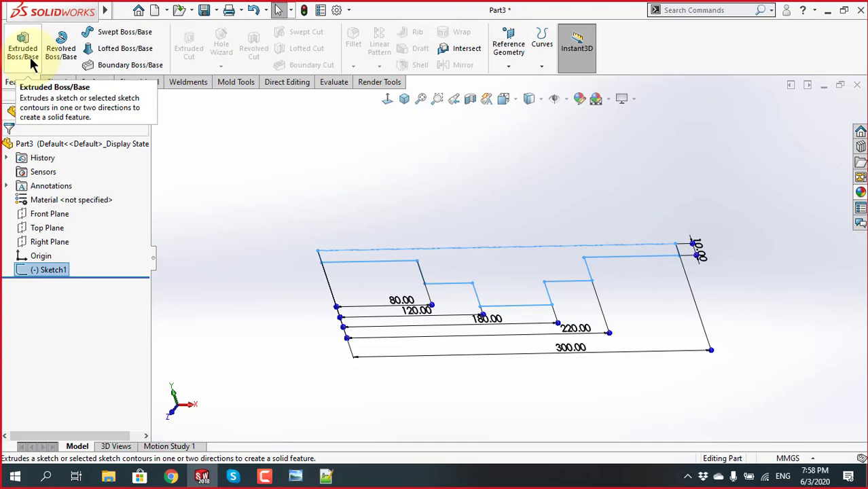
left_click(65, 46)
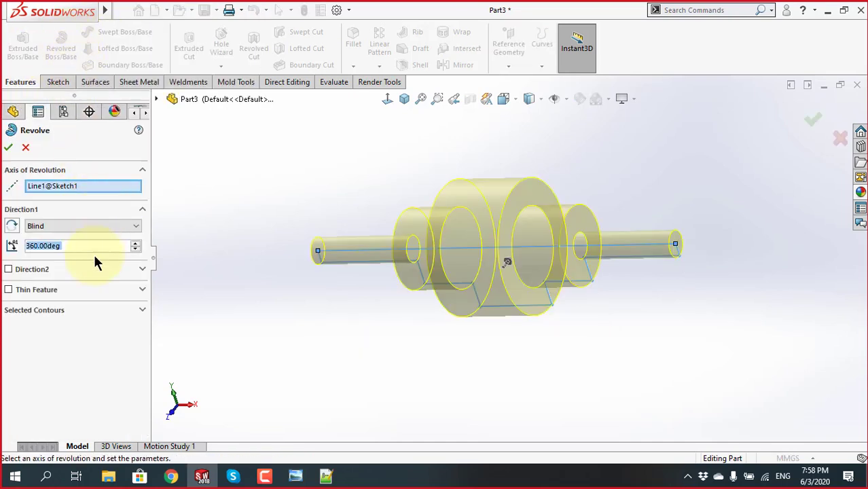
left_click(9, 291)
mouse_move(391, 346)
middle_mouse_down()
mouse_move(366, 355)
mouse_move(425, 336)
mouse_move(493, 219)
middle_mouse_up()
scroll(503, 238, "down", 3)
scroll(514, 255, "down", 1)
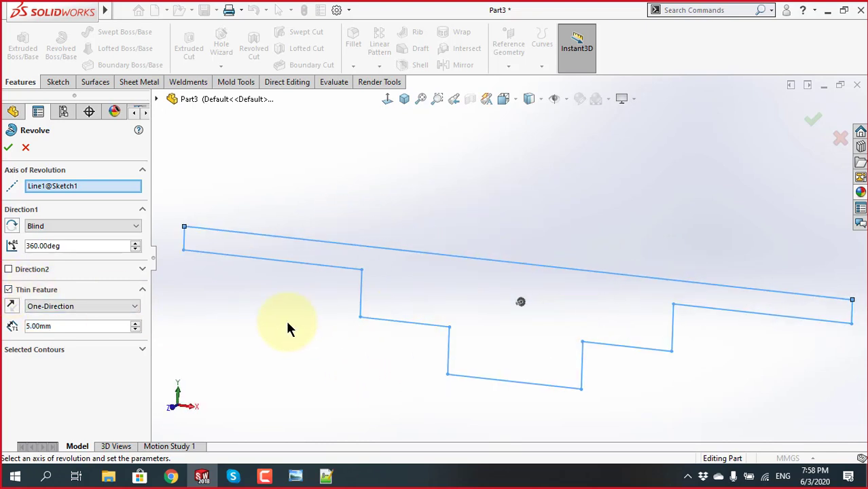
mouse_move(360, 331)
middle_mouse_down()
mouse_move(369, 356)
mouse_move(320, 367)
middle_mouse_up()
left_click(26, 149)
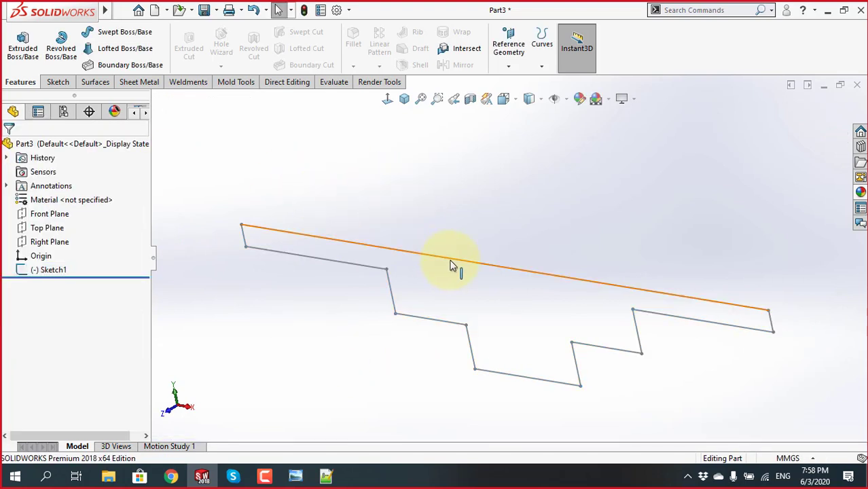
Edit Sketch1 and convert the profile's top line into construction geometry (centerline)
left_click(38, 270)
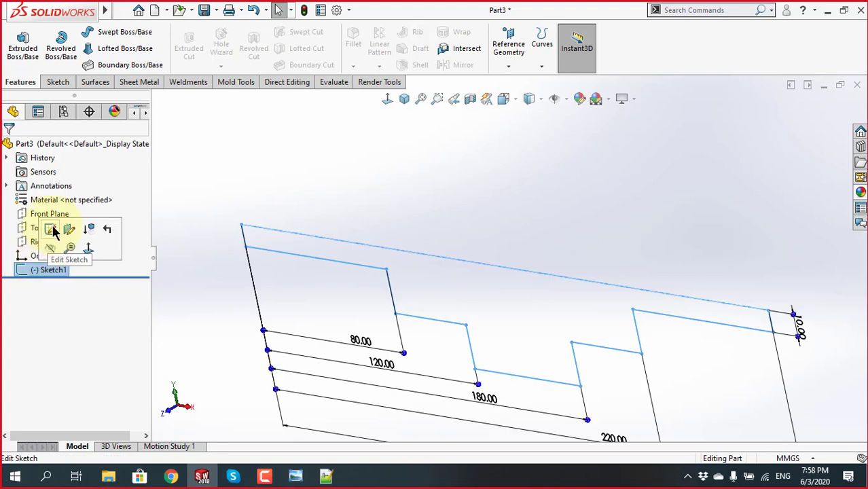
left_click(46, 228)
left_click(534, 264)
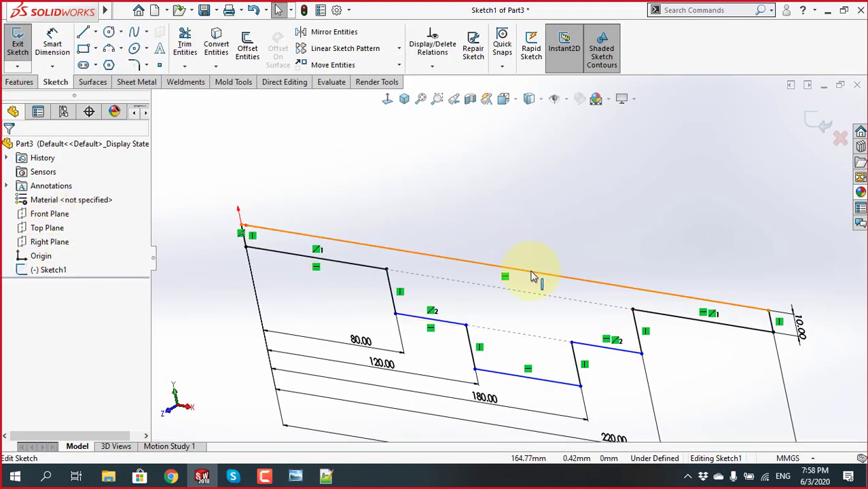
left_click(585, 233)
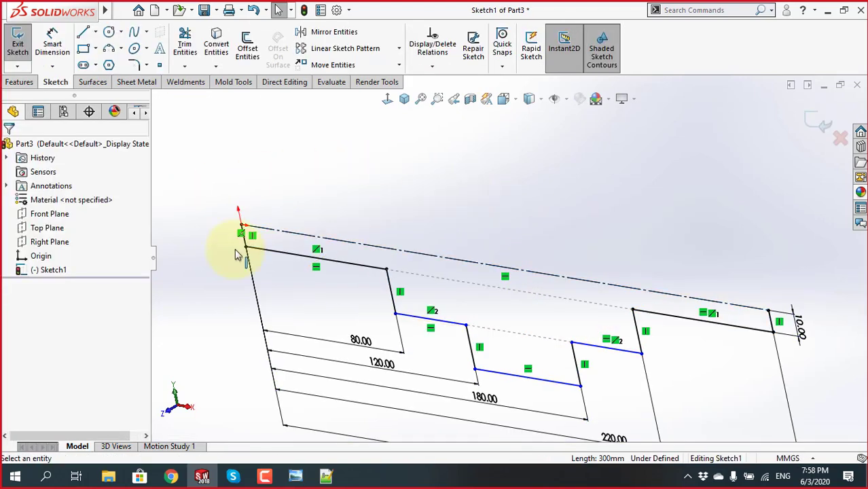
Revolve the sketch 360° about the centerline as a thin feature with a 2 mm wall
left_click(19, 83)
left_click(61, 42)
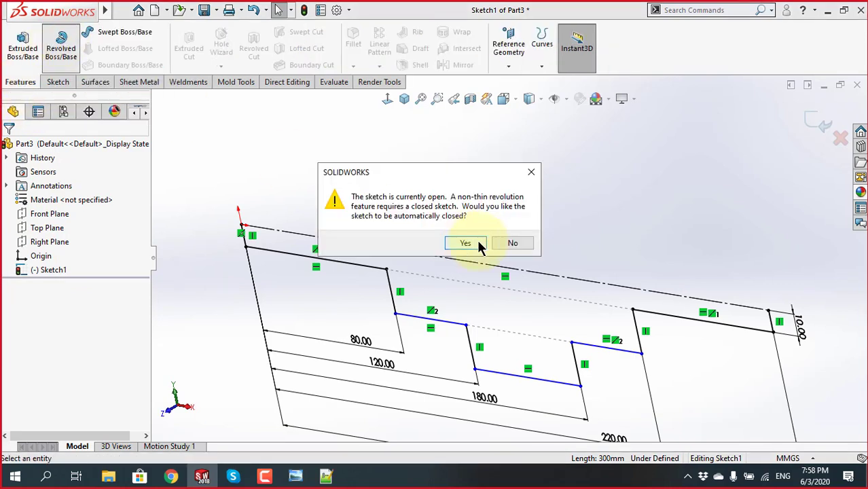
left_click(510, 244)
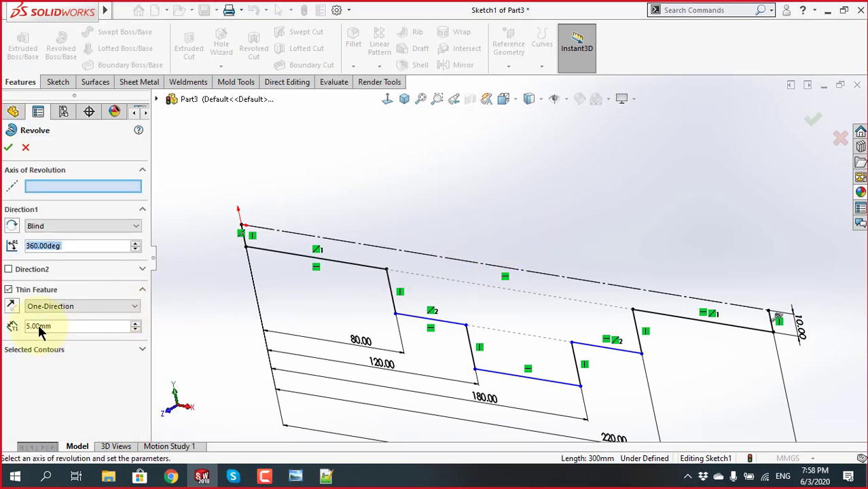
left_click(450, 261)
mouse_move(452, 267)
middle_mouse_down()
mouse_move(539, 279)
mouse_move(516, 313)
middle_mouse_up()
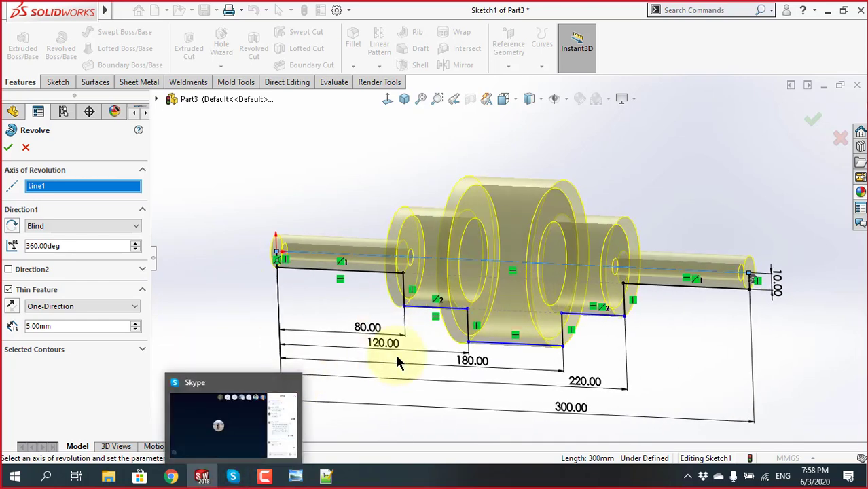
double_click(90, 327)
type("2")
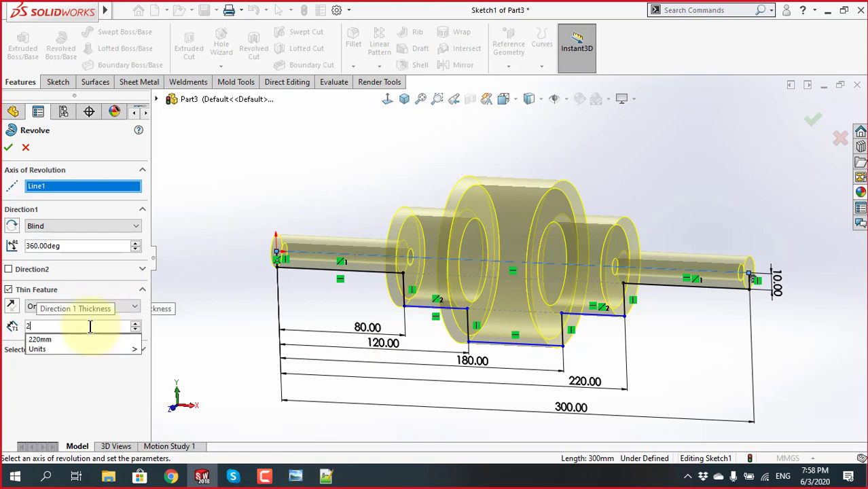
key("Return")
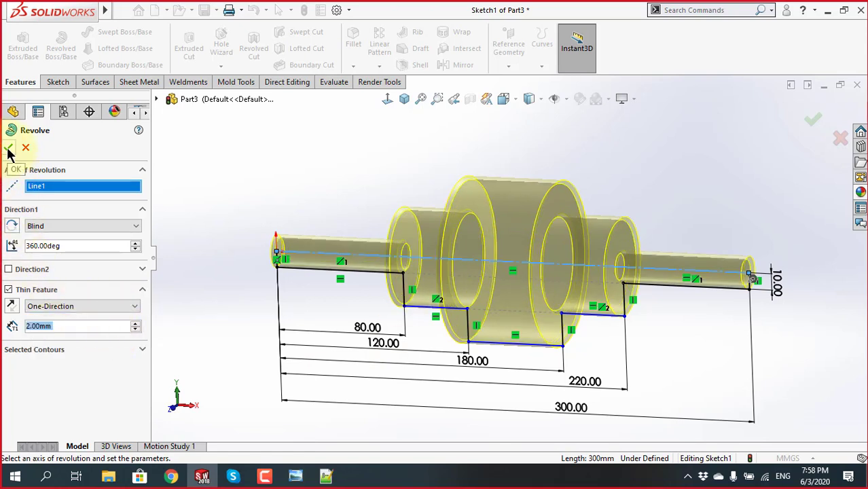
left_click(9, 152)
middle_click_drag(446, 272, 454, 239)
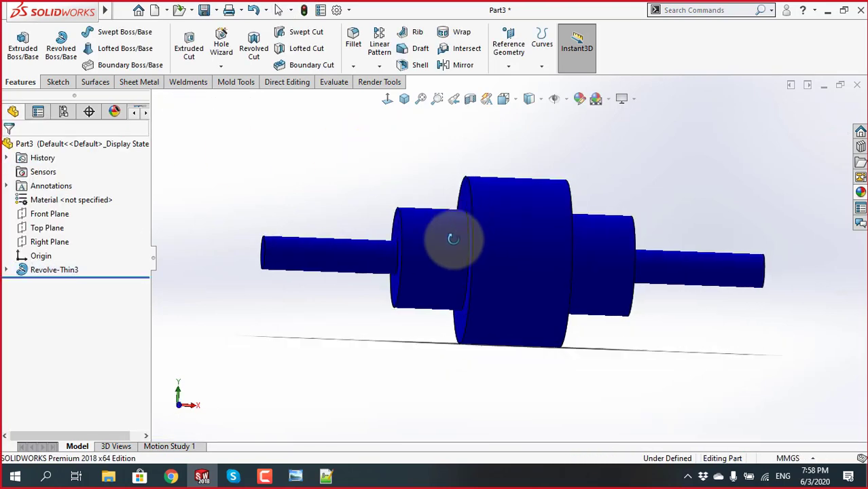
left_click(454, 99)
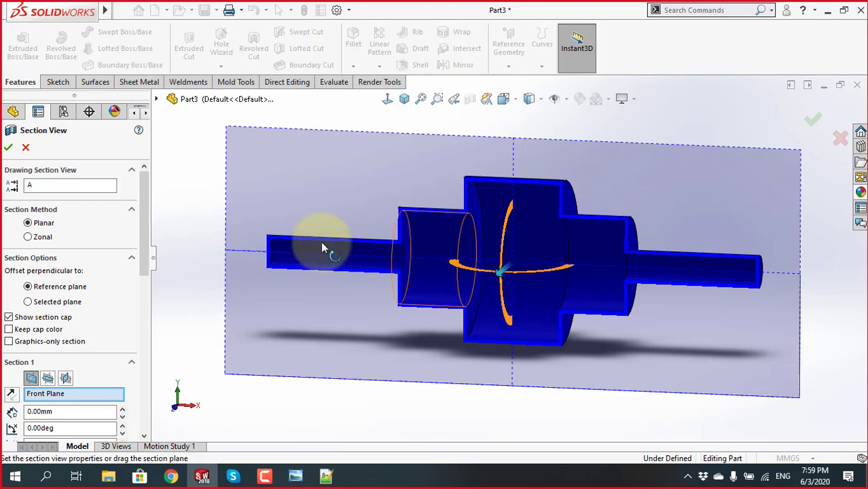
left_click(8, 147)
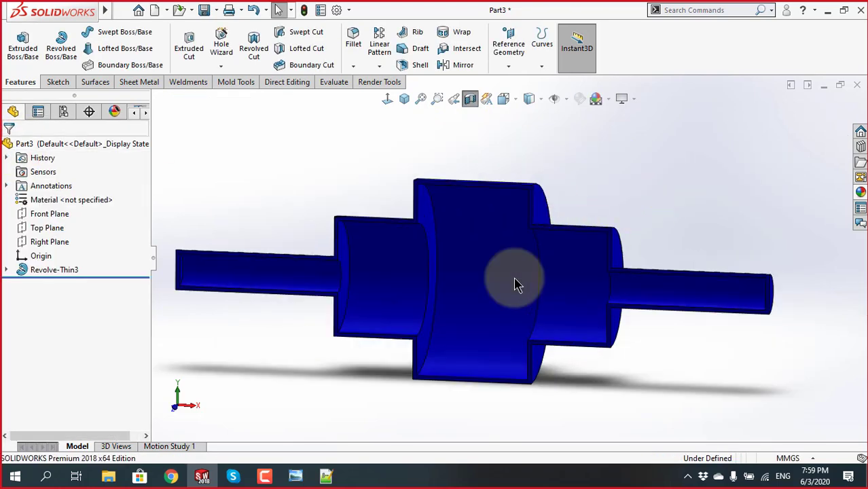
mouse_move(514, 284)
middle_mouse_down()
mouse_move(507, 252)
mouse_move(523, 271)
mouse_move(413, 293)
mouse_move(354, 324)
mouse_move(351, 361)
mouse_move(403, 328)
middle_mouse_up()
scroll(415, 293, "down", 4)
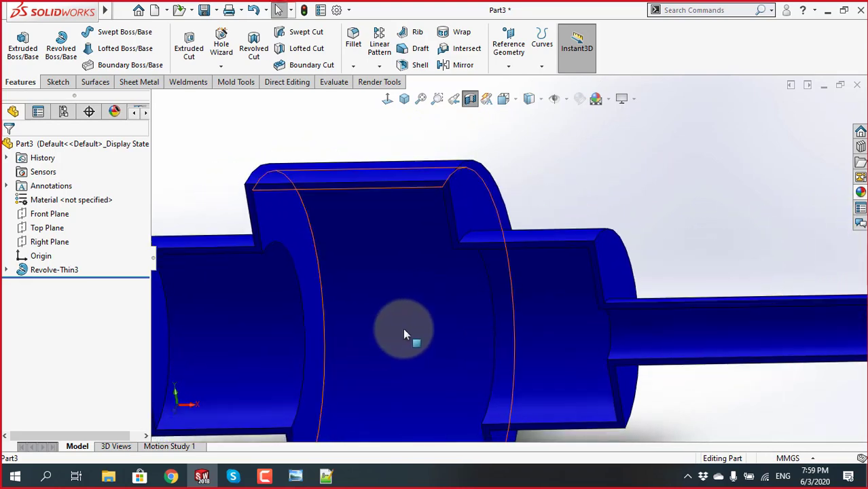
scroll(606, 294, "down", 2)
scroll(678, 294, "up", 5)
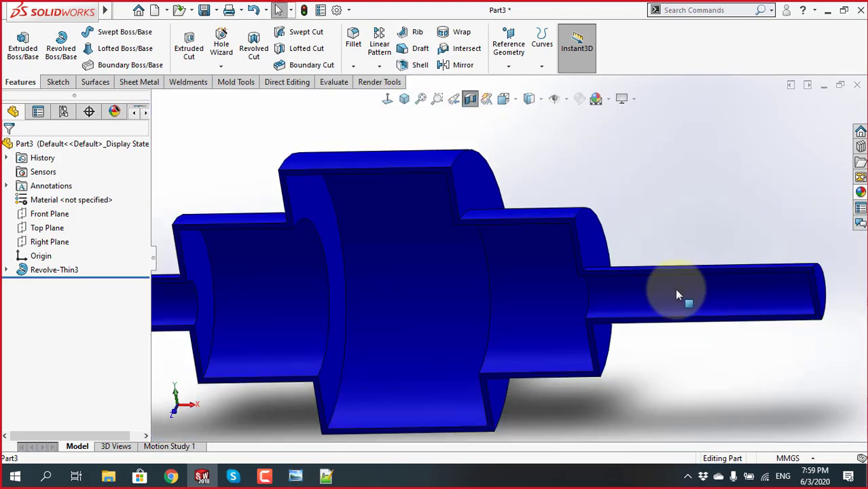
scroll(677, 294, "up", 3)
mouse_move(452, 305)
middle_mouse_down()
mouse_move(442, 198)
mouse_move(398, 248)
mouse_move(520, 243)
mouse_move(527, 252)
middle_mouse_up()
mouse_move(461, 270)
middle_mouse_down()
mouse_move(326, 287)
mouse_move(413, 240)
mouse_move(481, 281)
mouse_move(508, 265)
middle_mouse_up()
scroll(516, 252, "down", 3)
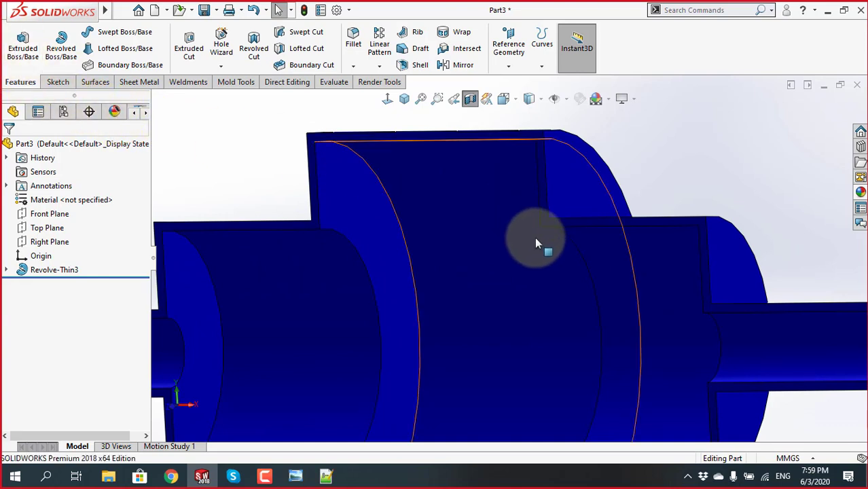
middle_click_drag(543, 236, 591, 229)
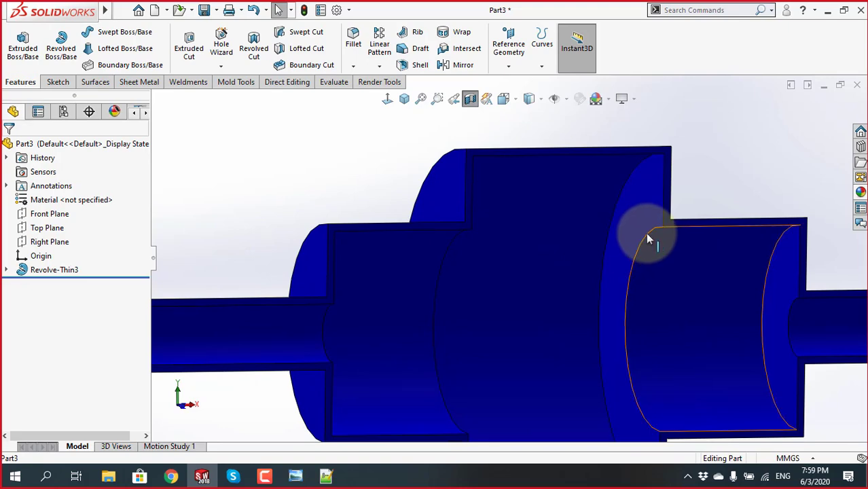
scroll(530, 265, "up", 3)
scroll(510, 273, "up", 2)
mouse_move(510, 273)
middle_mouse_down()
mouse_move(487, 290)
mouse_move(523, 276)
mouse_move(630, 271)
middle_mouse_up()
scroll(629, 250, "down", 4)
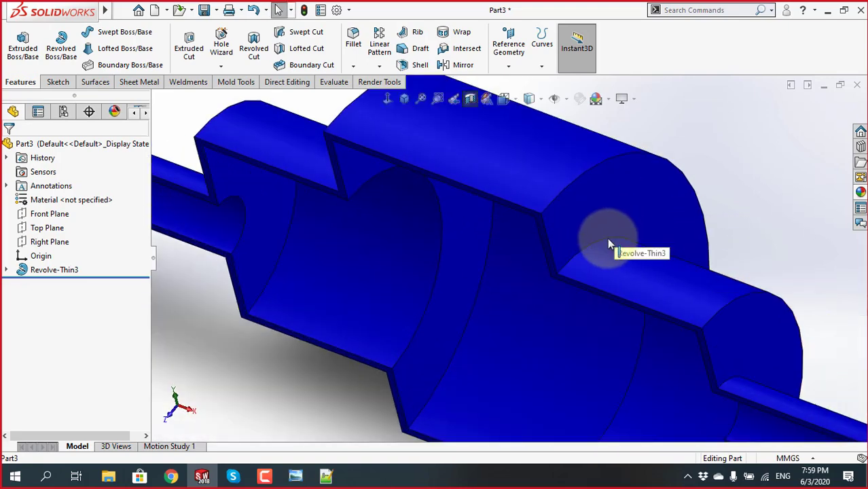
left_click(60, 274)
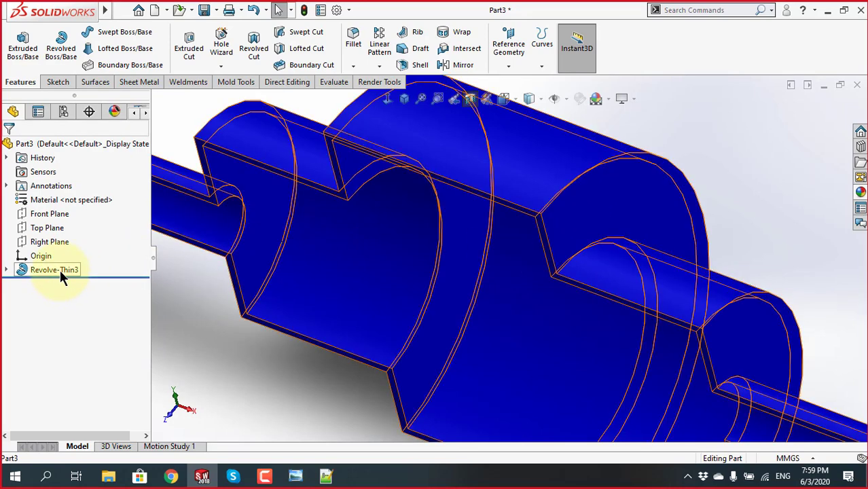
Review Revolve-Thin3's 2 mm thin-wall settings and accept them unchanged
left_click(74, 238)
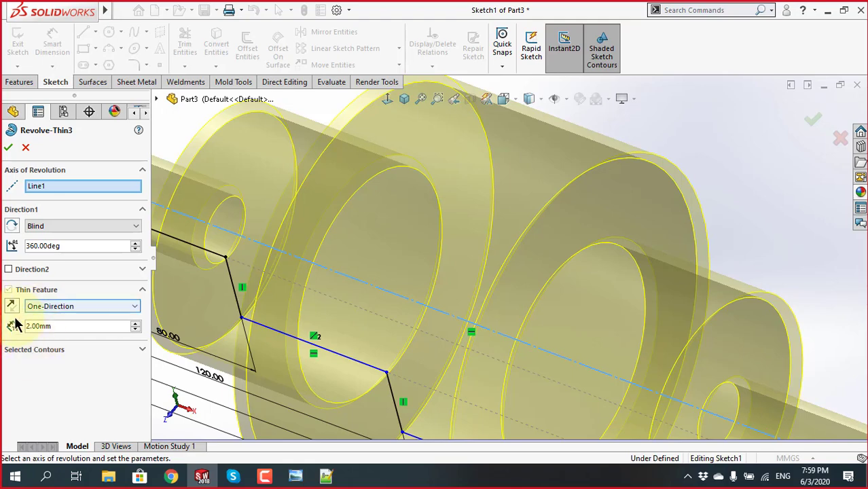
key("f")
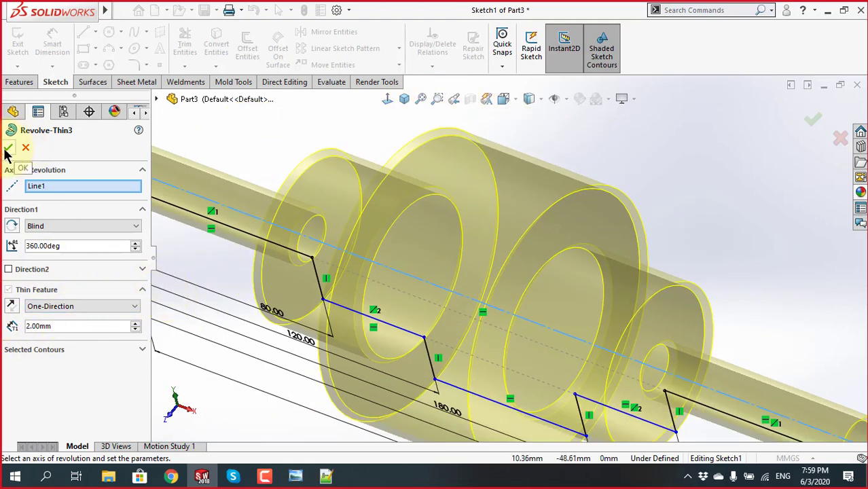
left_click(7, 150)
middle_click_drag(430, 282, 441, 250)
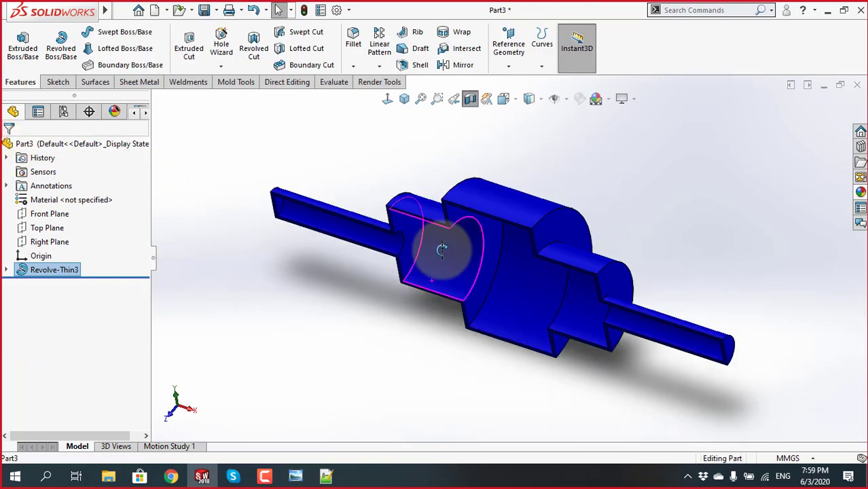
key("ctrl+1")
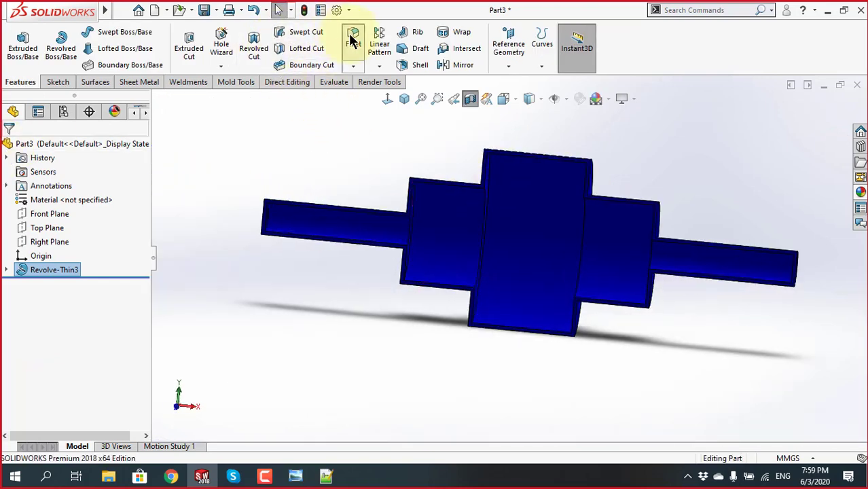
Start a part fillet, view the part isometrically, then cancel the fillet
left_click(352, 41)
scroll(608, 175, "down", 3)
scroll(559, 191, "down", 3)
mouse_move(559, 190)
middle_mouse_down()
mouse_move(545, 239)
mouse_move(488, 273)
middle_mouse_up()
key("ctrl+7")
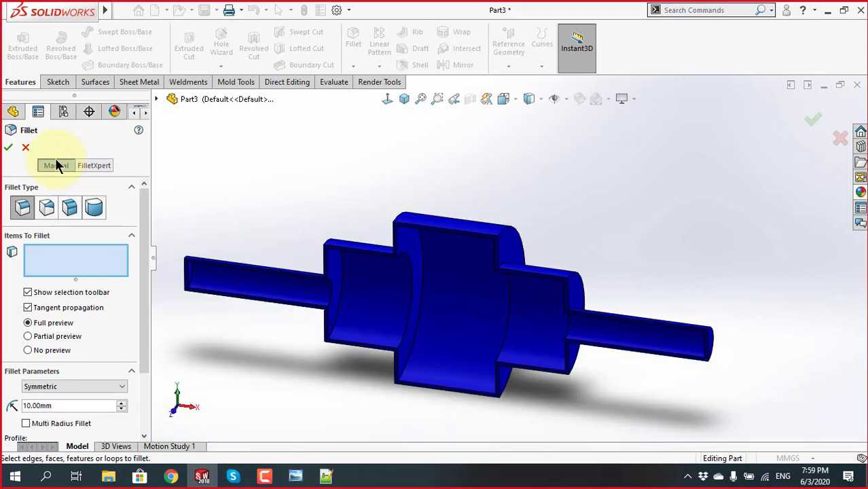
left_click(25, 149)
Select Revolve-Thin3 in the feature tree to show its context toolbar
scroll(396, 318, "up", 3)
scroll(380, 319, "down", 4)
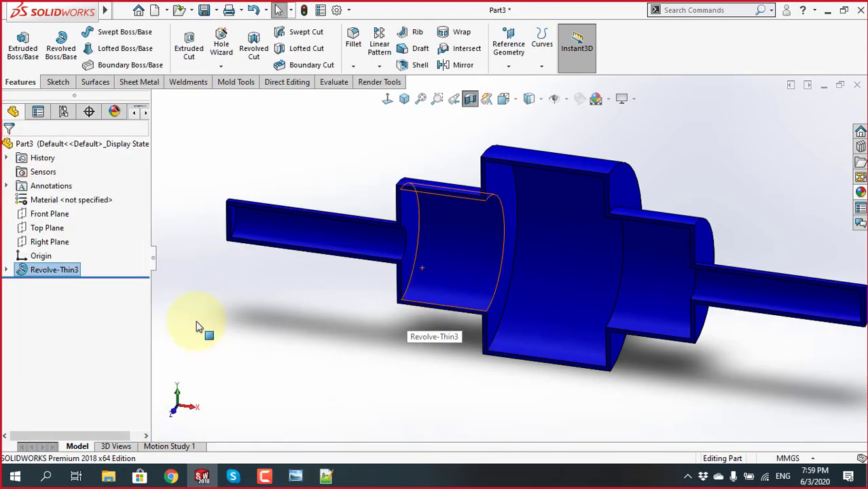
left_click(57, 270)
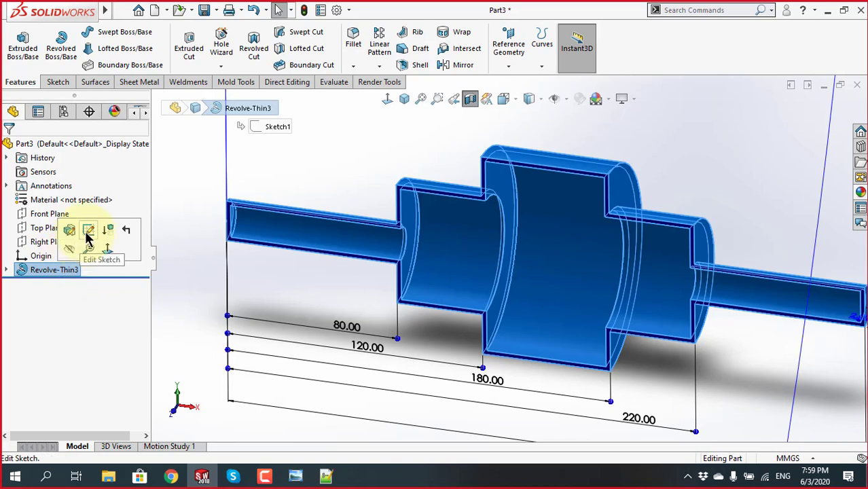
Edit Sketch1 and start a Sketch Fillet, entering its radius
left_click(88, 231)
scroll(483, 316, "down", 2)
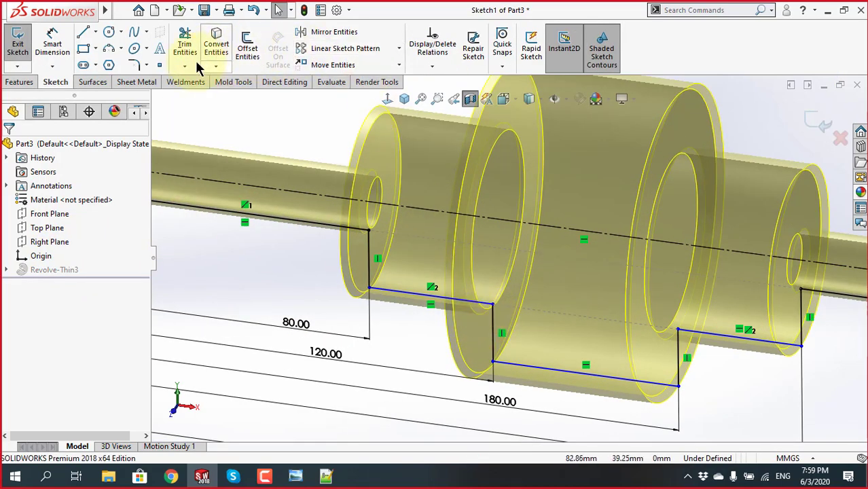
left_click(134, 65)
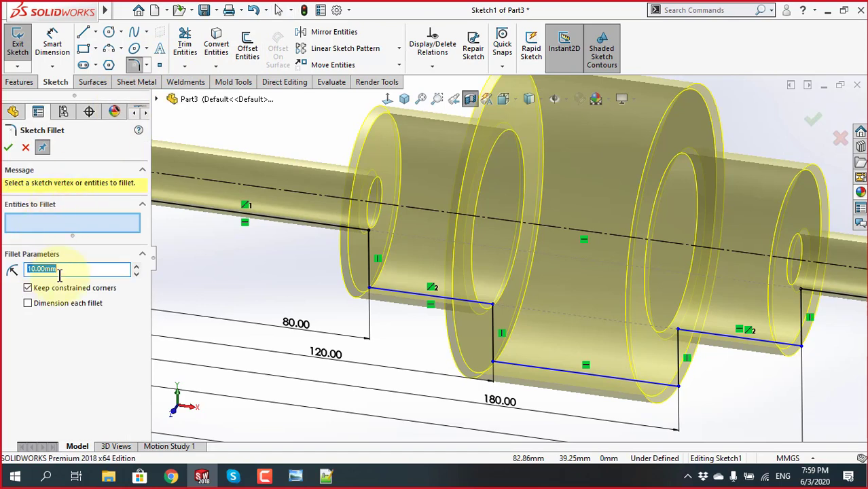
type("1")
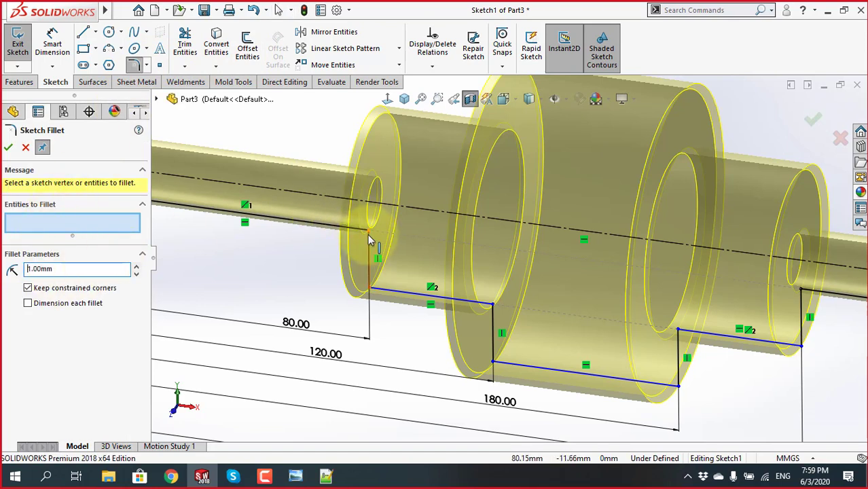
Round the eight step-corner vertices of the profile with 2 mm fillets and accept
left_click(76, 269)
type("2")
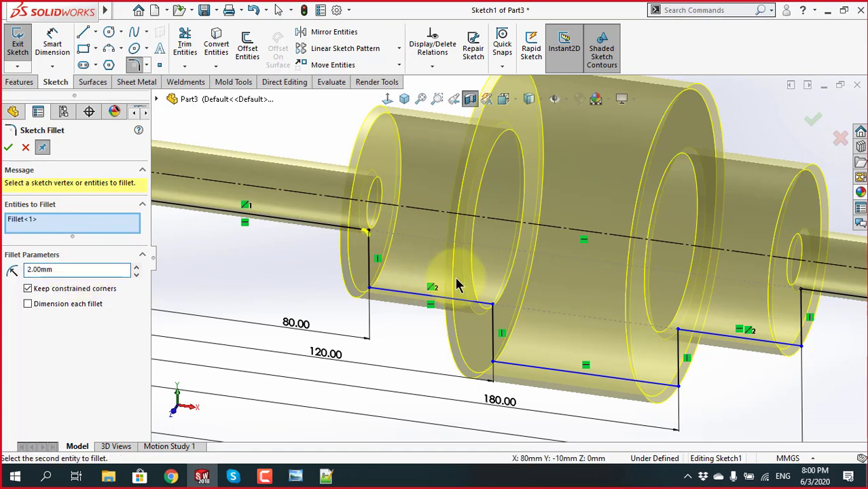
left_click(369, 289)
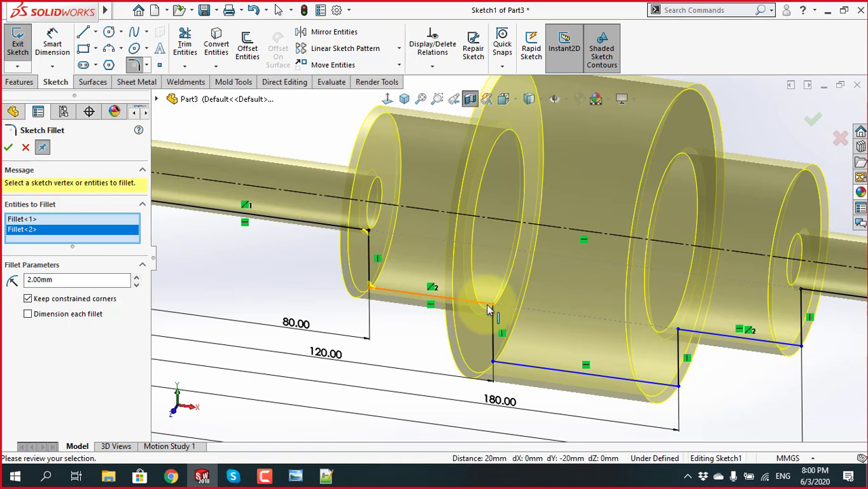
left_click(490, 306)
left_click(493, 365)
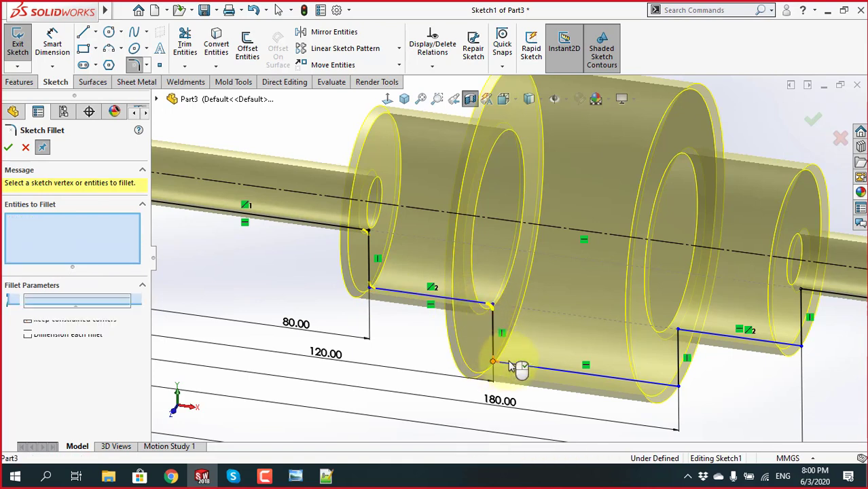
left_click(679, 386)
left_click(678, 332)
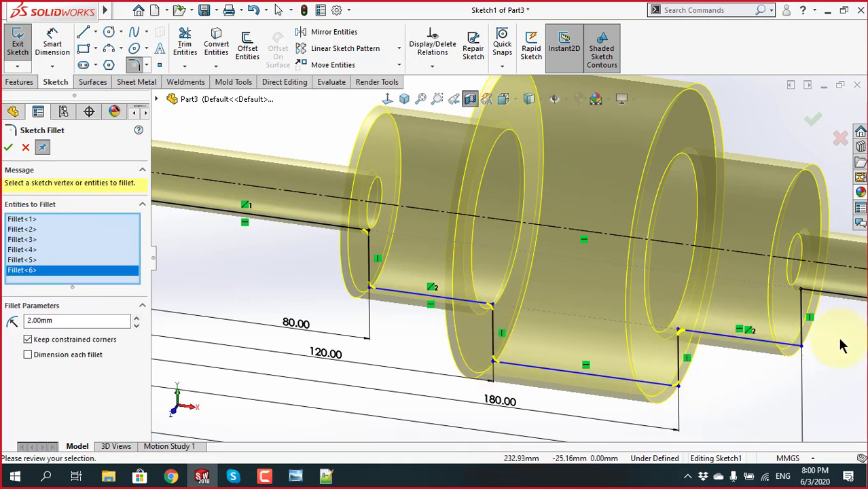
left_click(802, 348)
left_click(802, 291)
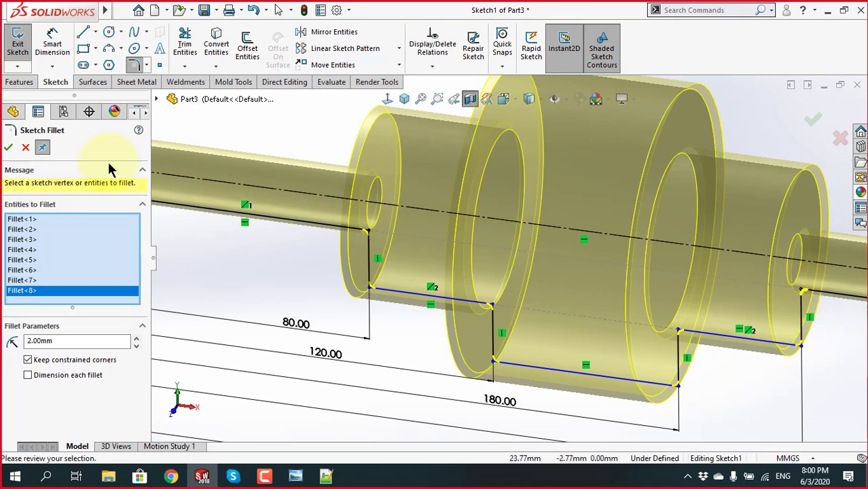
key("f")
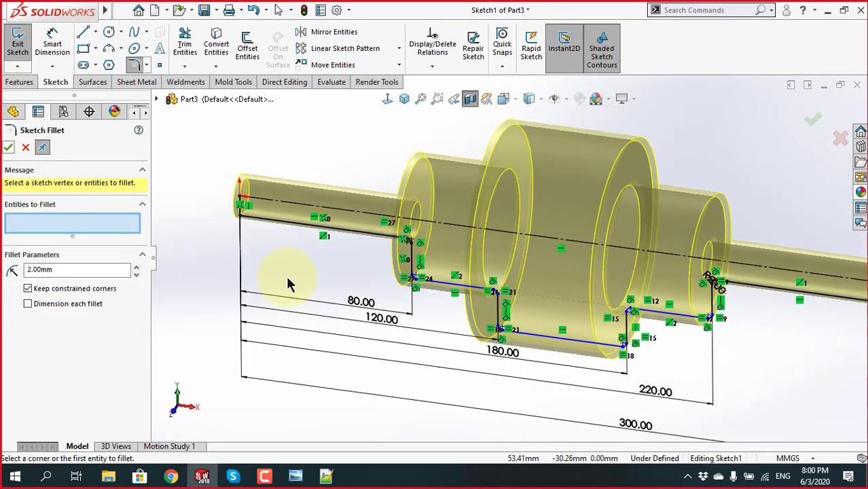
left_click(8, 148)
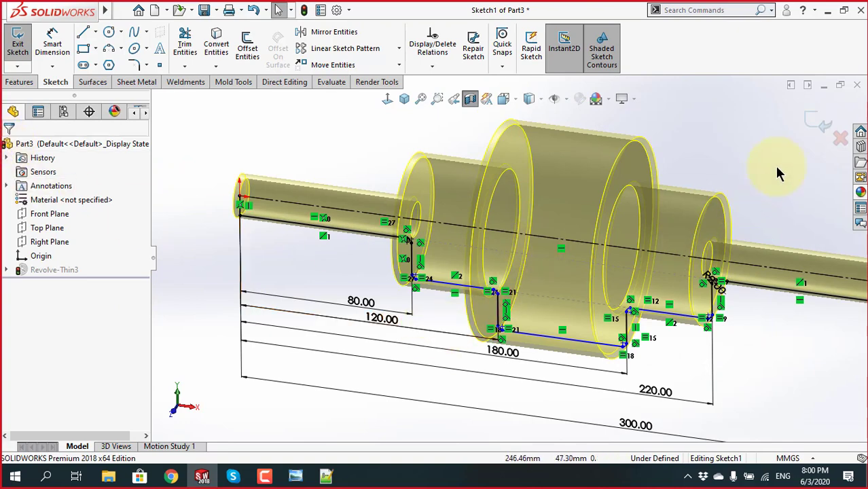
Exit the sketch so Revolve-Thin3 rebuilds with rounded step corners
left_click(821, 129)
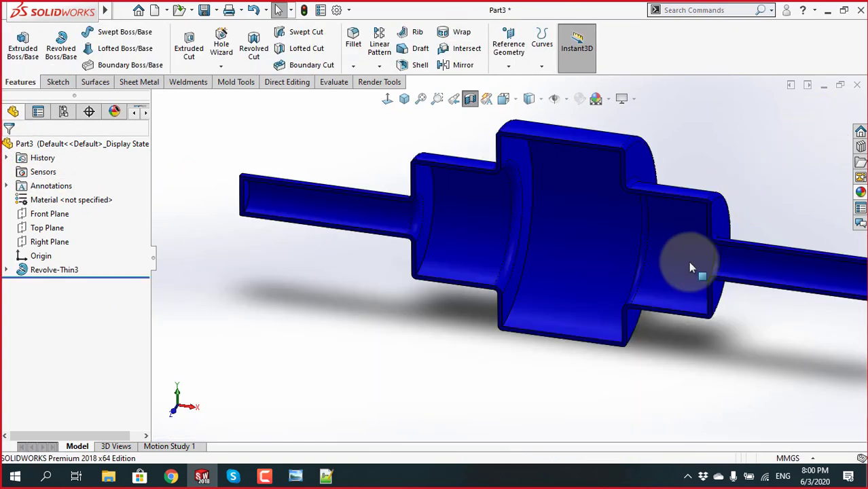
scroll(688, 238, "down", 5)
mouse_move(689, 238)
middle_mouse_down()
mouse_move(708, 286)
mouse_move(678, 305)
mouse_move(707, 246)
middle_mouse_up()
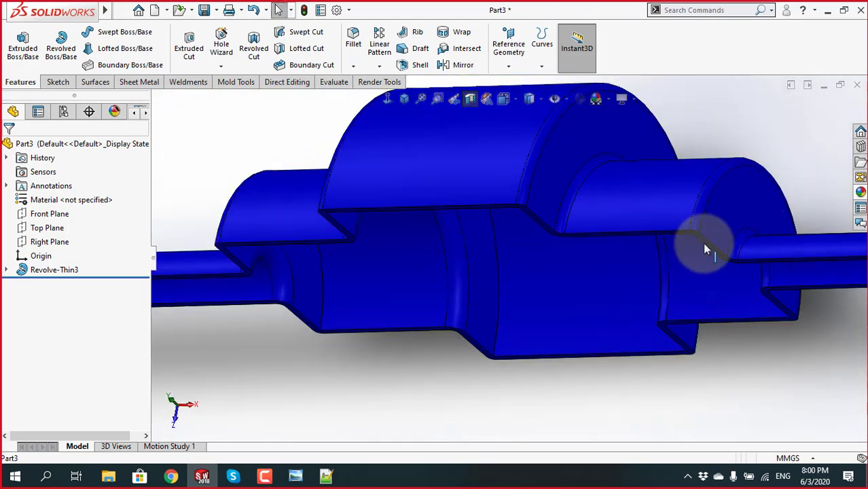
scroll(740, 254, "down", 3)
mouse_move(630, 194)
middle_mouse_down()
mouse_move(626, 178)
mouse_move(592, 189)
middle_mouse_up()
Zoom and orbit closely around the flange to inspect the 2 mm rounded corners
scroll(592, 189, "down", 3)
mouse_move(533, 228)
middle_mouse_down()
mouse_move(549, 185)
mouse_move(591, 232)
middle_mouse_up()
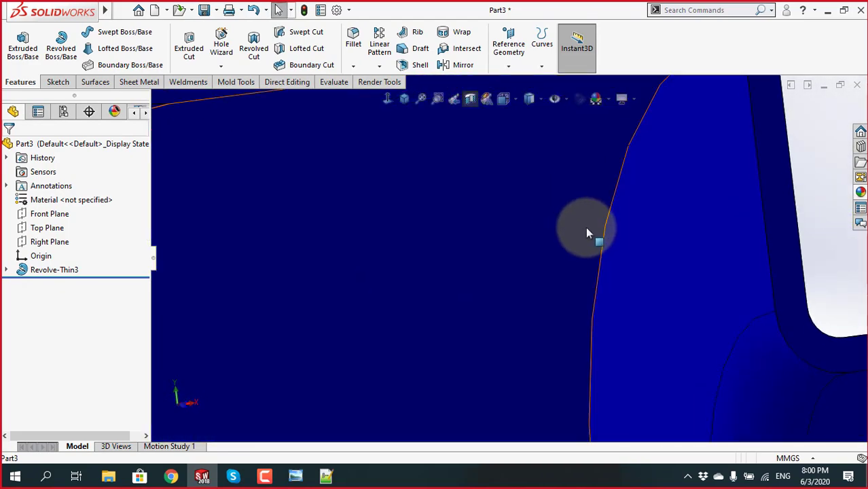
scroll(589, 233, "up", 3)
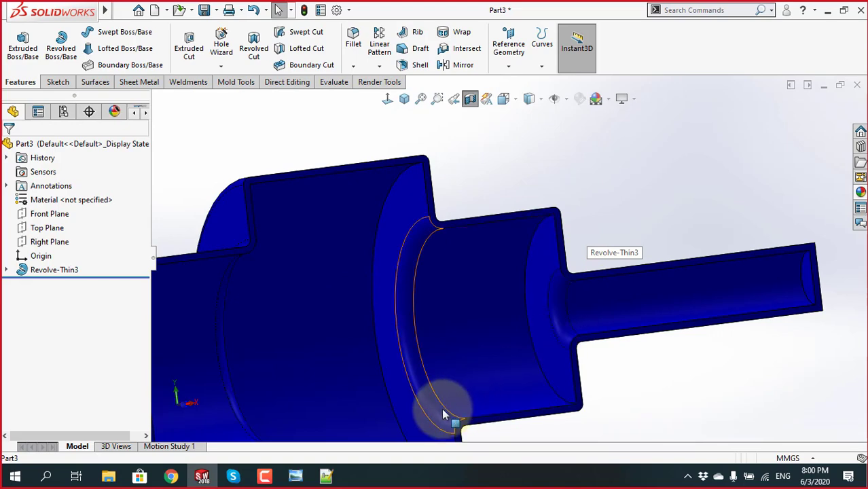
scroll(316, 261, "up", 3)
scroll(403, 233, "down", 5)
mouse_move(403, 233)
middle_mouse_down()
mouse_move(426, 337)
mouse_move(514, 339)
mouse_move(481, 300)
mouse_move(564, 289)
middle_mouse_up()
scroll(424, 331, "up", 1)
scroll(424, 330, "up", 4)
scroll(487, 290, "down", 2)
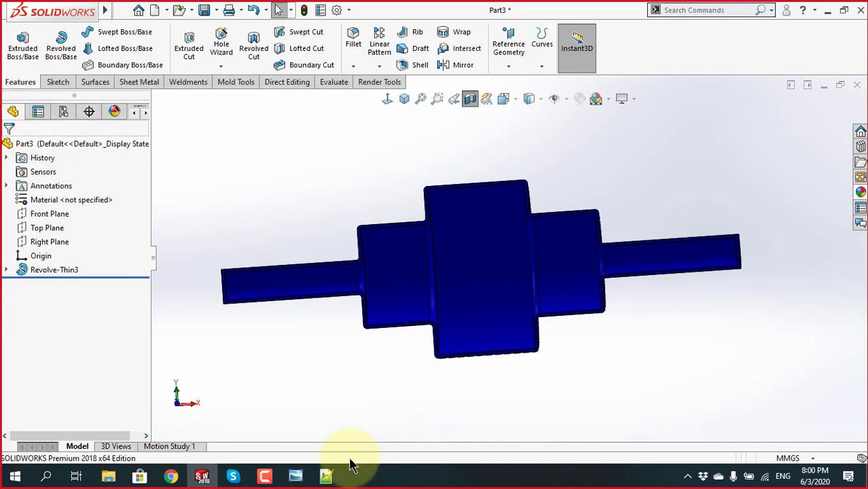
mouse_move(264, 477)
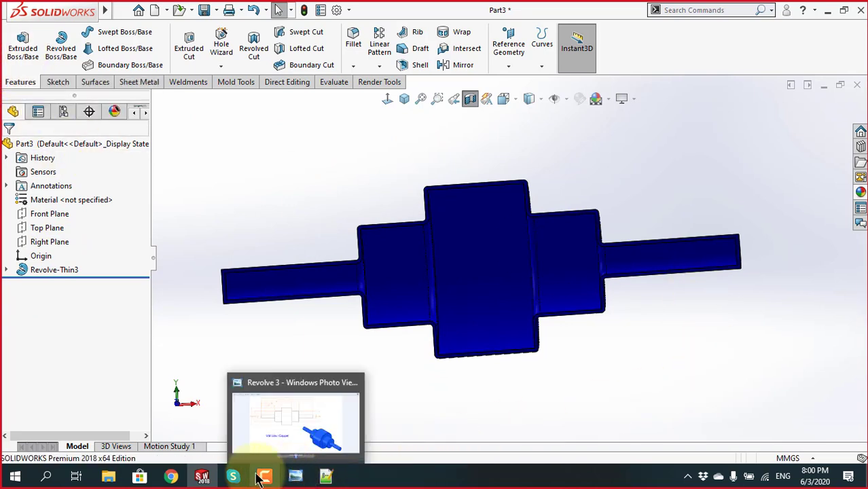
Bring Windows Photo Viewer forward and advance past Revolve 4 to the Revolve 5 drawing
left_click(295, 477)
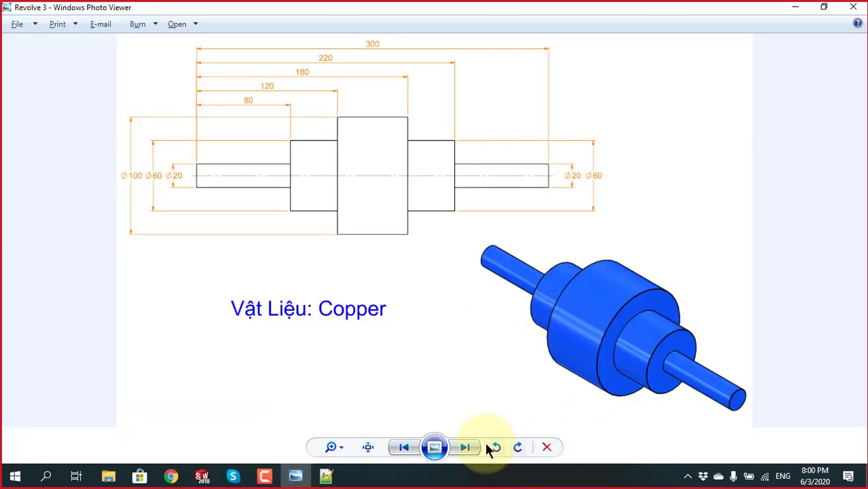
left_click(466, 447)
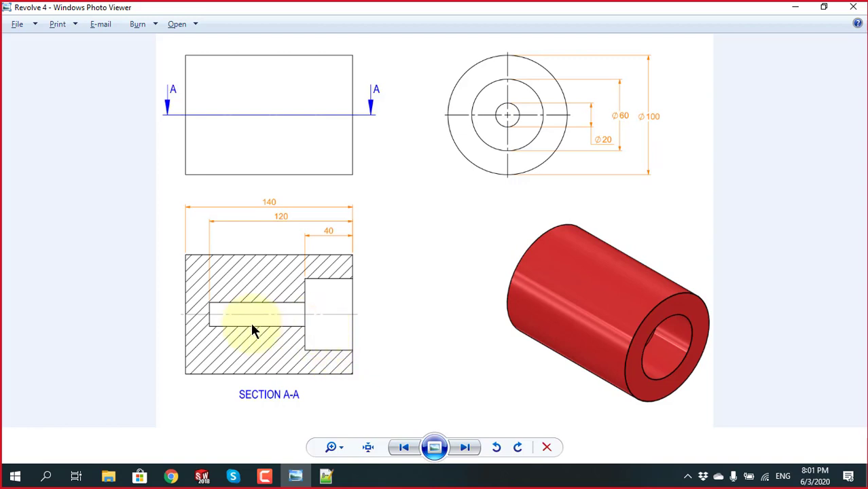
left_click(464, 447)
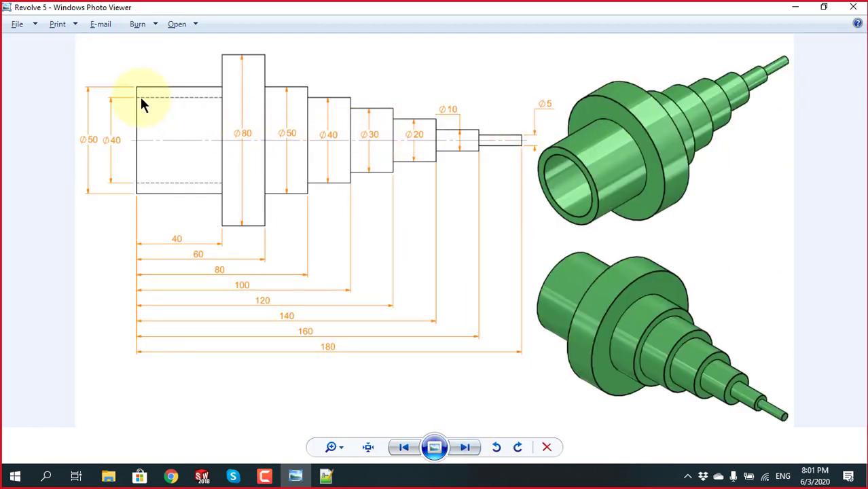
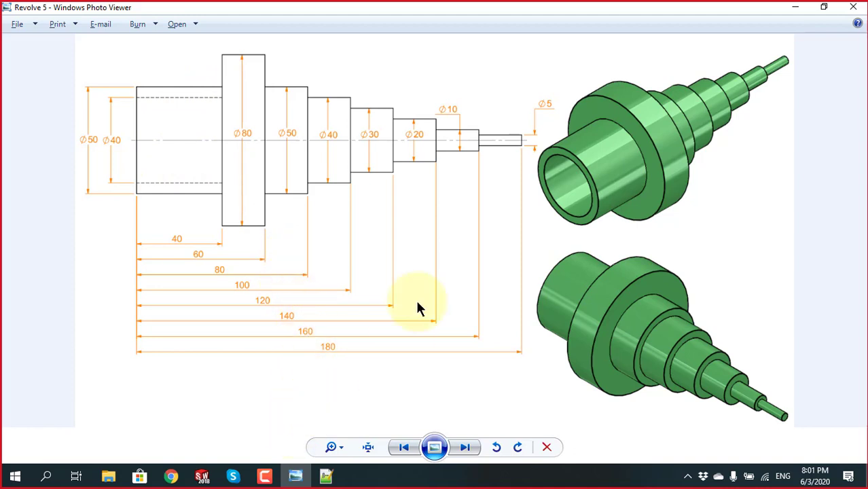
Step back to the Revolve 3 image, close Photo Viewer, and select Revolve 1 in BT Revolve
left_click(404, 449)
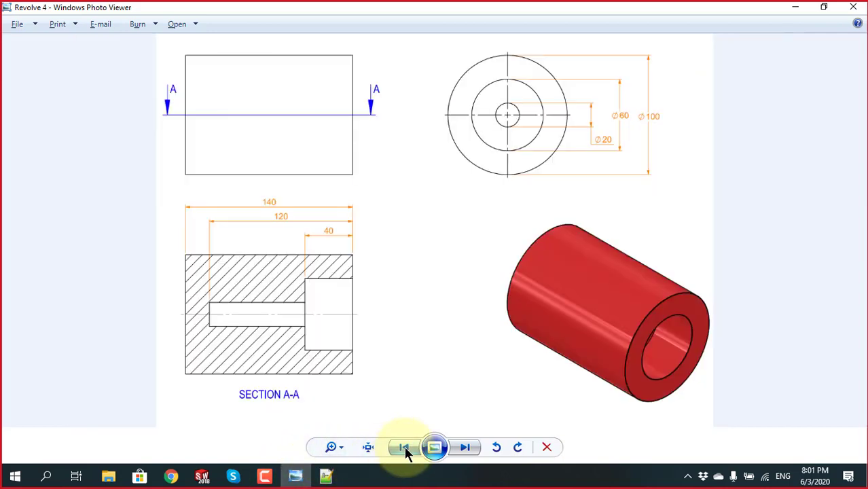
left_click(404, 448)
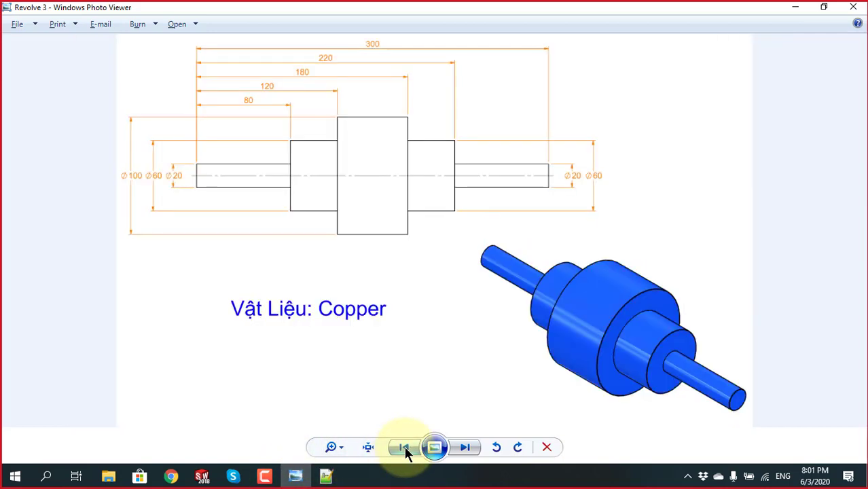
left_click(856, 8)
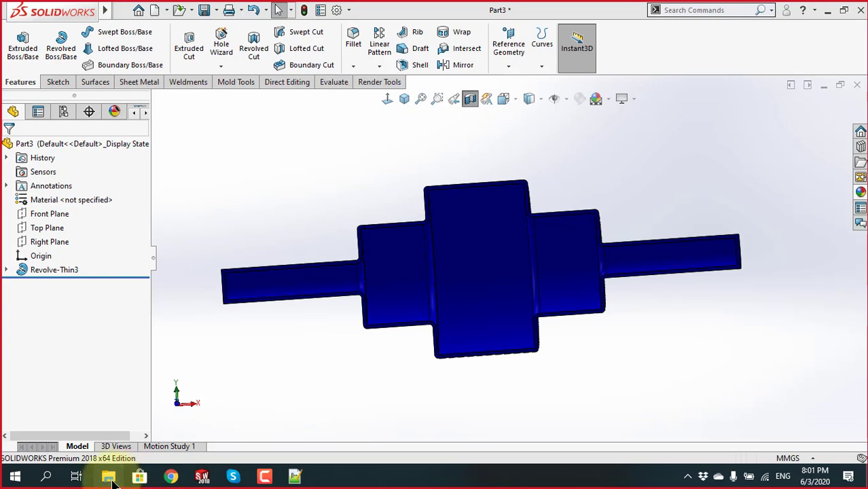
left_click(108, 476)
left_click(401, 177)
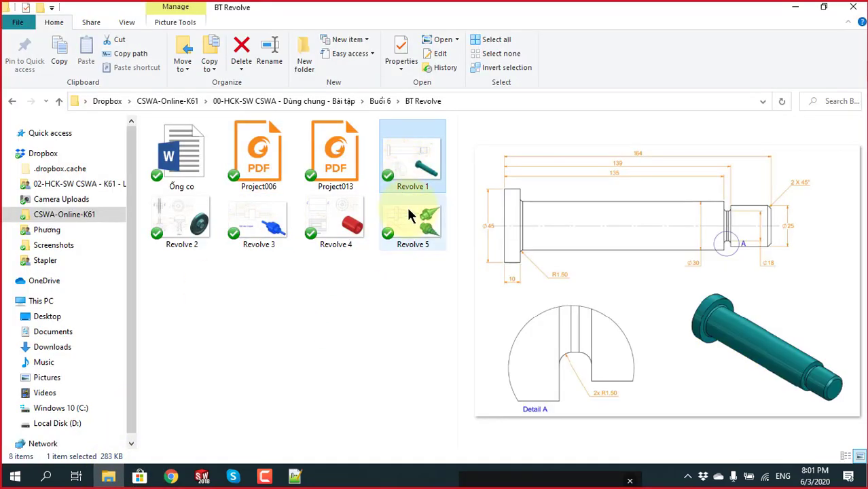
Review the Project013 handwheel drawing pages, then select Project006 in the exercise folder
left_click(352, 162)
scroll(397, 263, "up", 1)
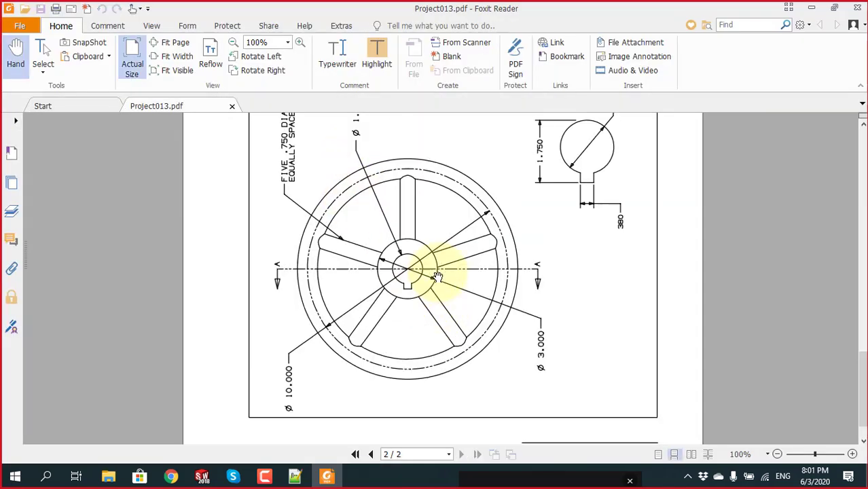
scroll(439, 272, "up", 8)
scroll(439, 272, "up", 7)
scroll(439, 272, "down", 15)
scroll(439, 271, "down", 3)
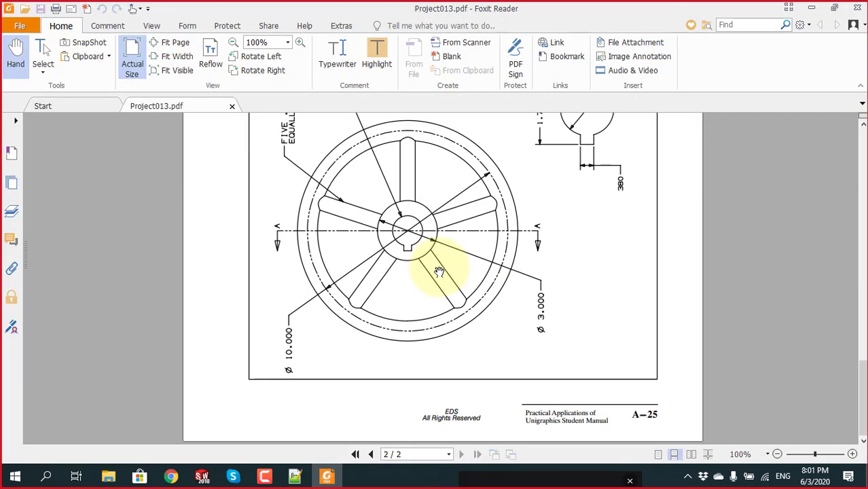
scroll(440, 269, "up", 5)
scroll(439, 269, "up", 8)
scroll(439, 270, "up", 6)
scroll(440, 269, "up", 5)
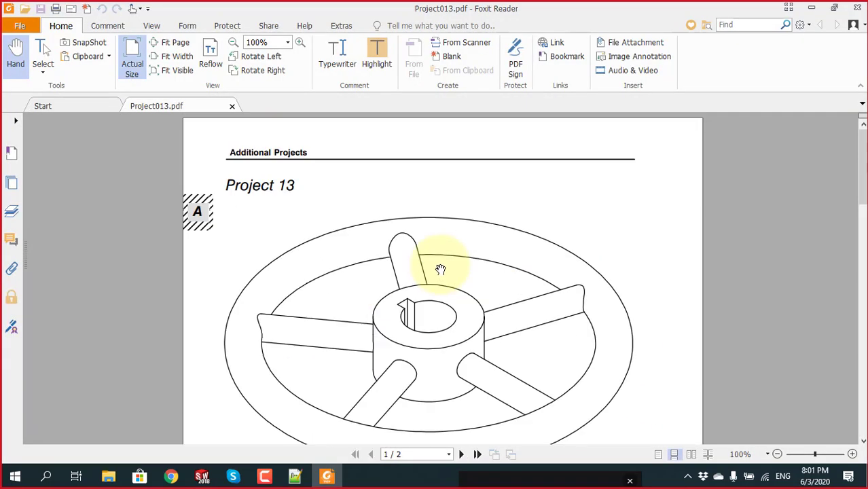
scroll(440, 270, "down", 1)
scroll(440, 268, "down", 1)
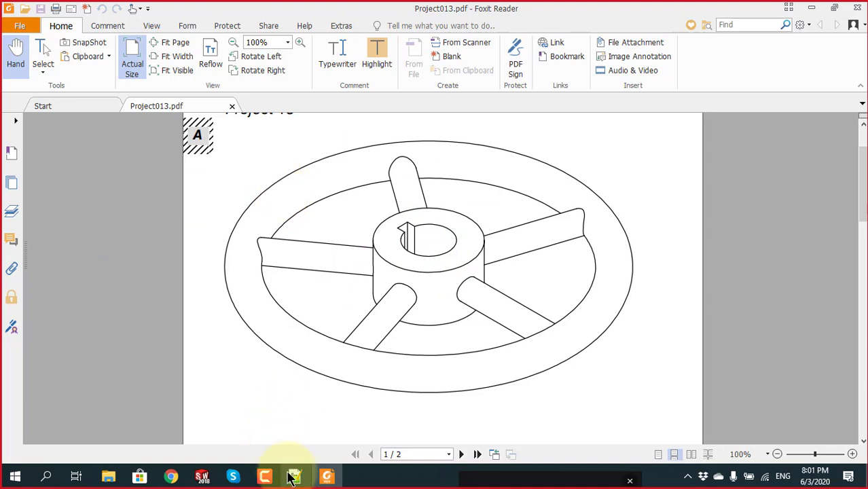
mouse_move(202, 477)
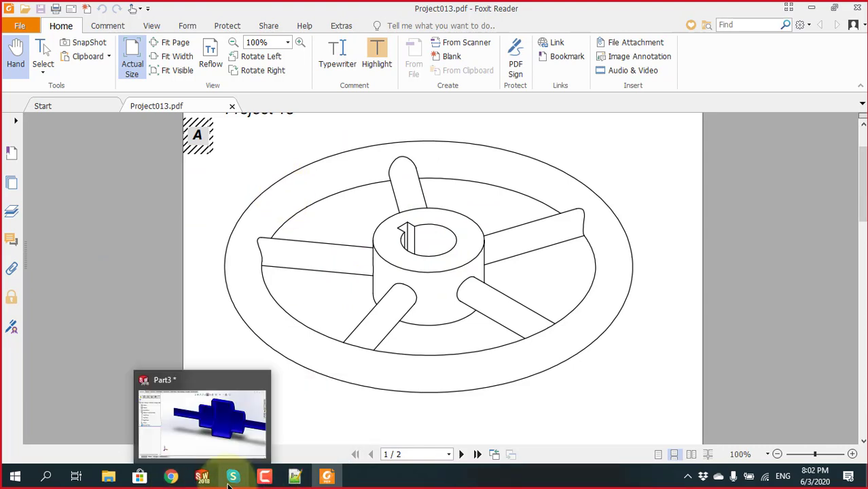
mouse_move(108, 476)
left_click(119, 481)
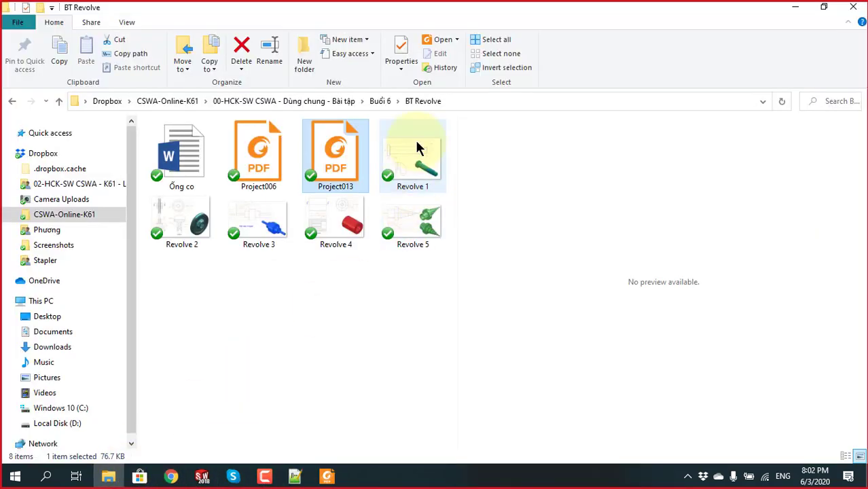
left_click(278, 149)
Open Project006.pdf in Foxit Reader and scroll through its pages
double_click(277, 148)
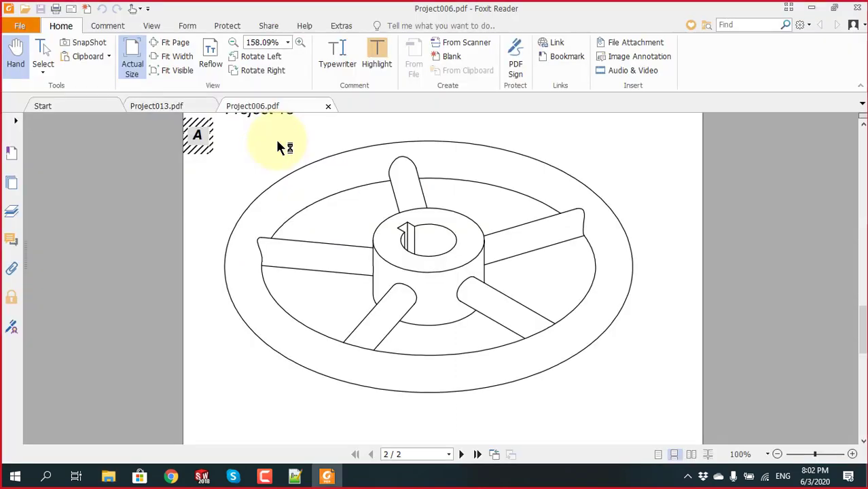
scroll(449, 294, "up", 2)
scroll(452, 294, "down", 2)
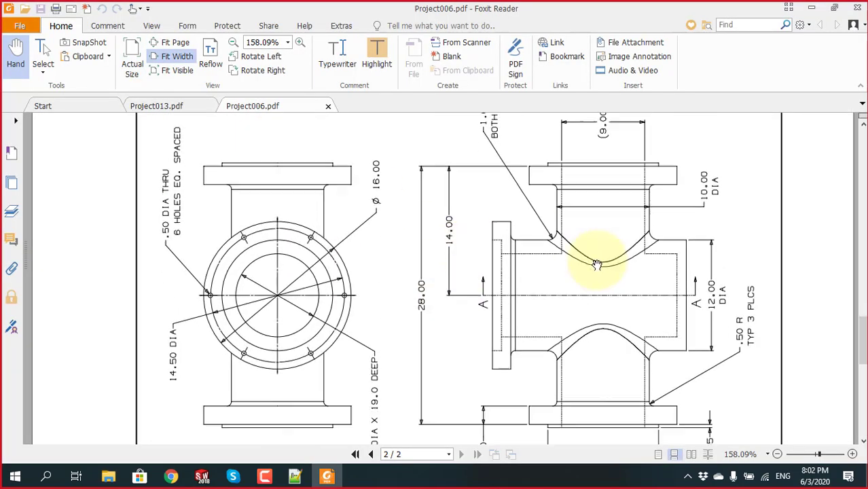
scroll(561, 231, "up", 1)
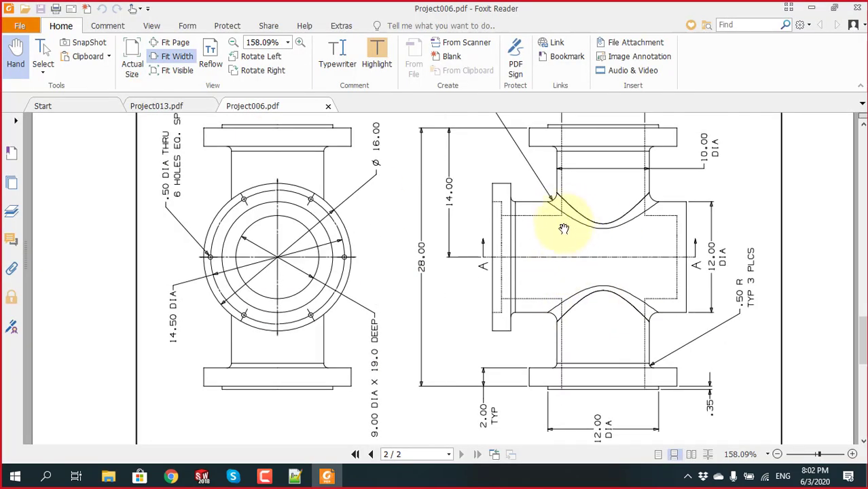
scroll(564, 229, "down", 4)
scroll(565, 226, "down", 10)
scroll(566, 224, "up", 4)
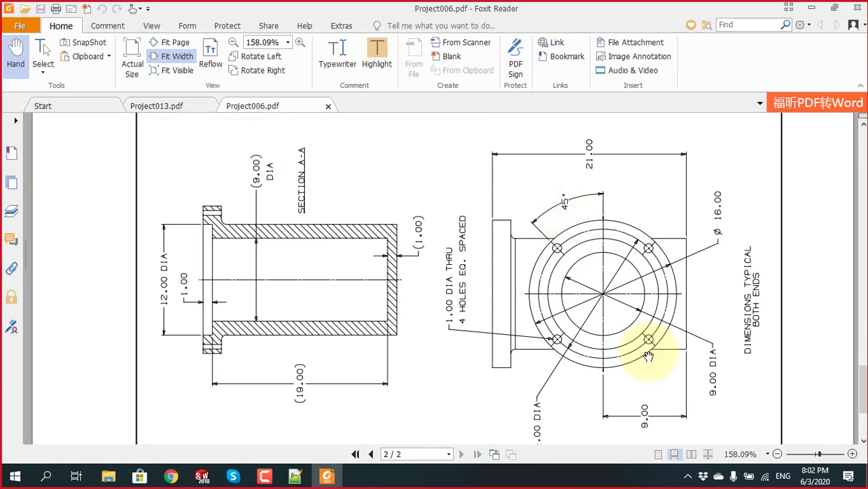
Rotate the Project006 page in quarter turns until upright, then return to the SOLIDWORKS part
left_click(259, 60)
scroll(455, 243, "down", 3)
scroll(441, 253, "down", 3)
scroll(450, 254, "up", 1)
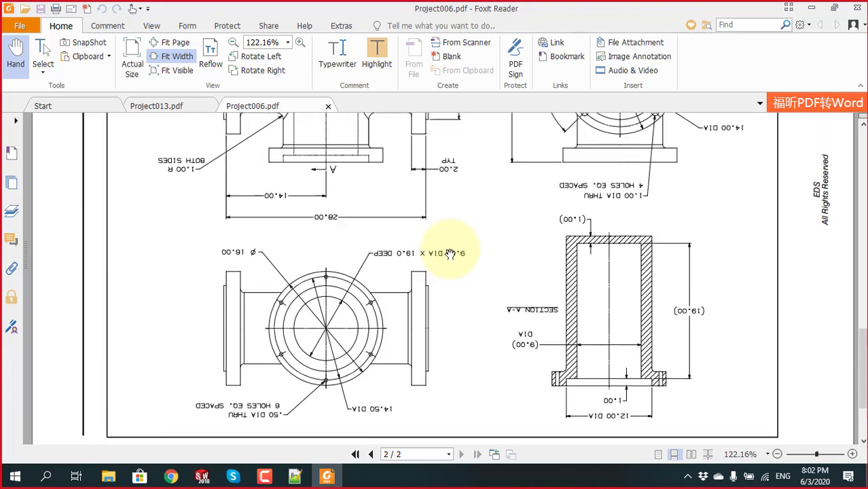
scroll(450, 254, "up", 3)
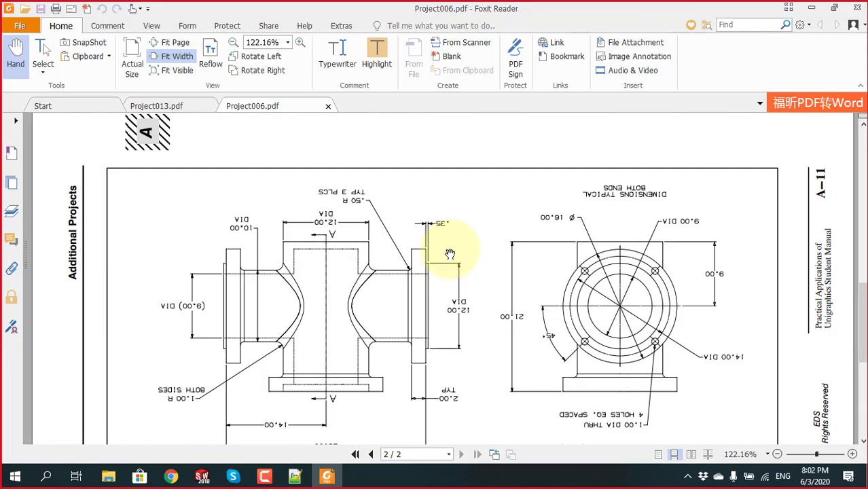
left_click(266, 55)
left_click(265, 55)
scroll(466, 311, "down", 1)
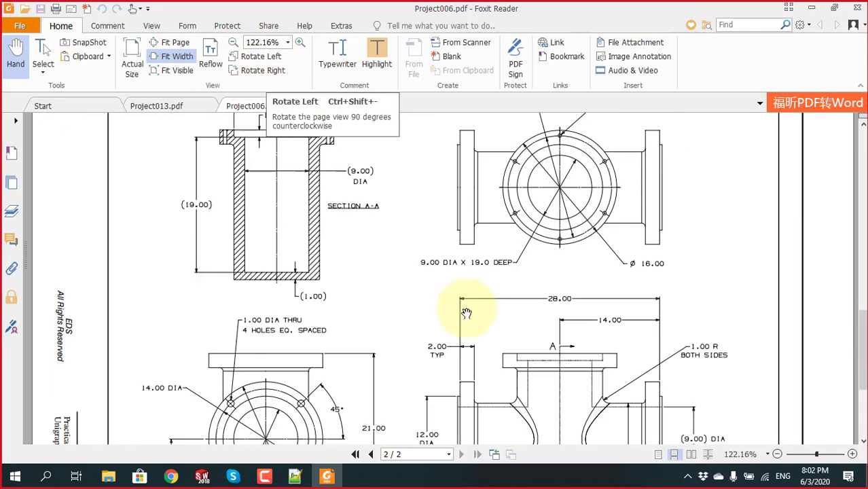
scroll(465, 308, "down", 2)
scroll(468, 307, "up", 1)
scroll(469, 307, "up", 2)
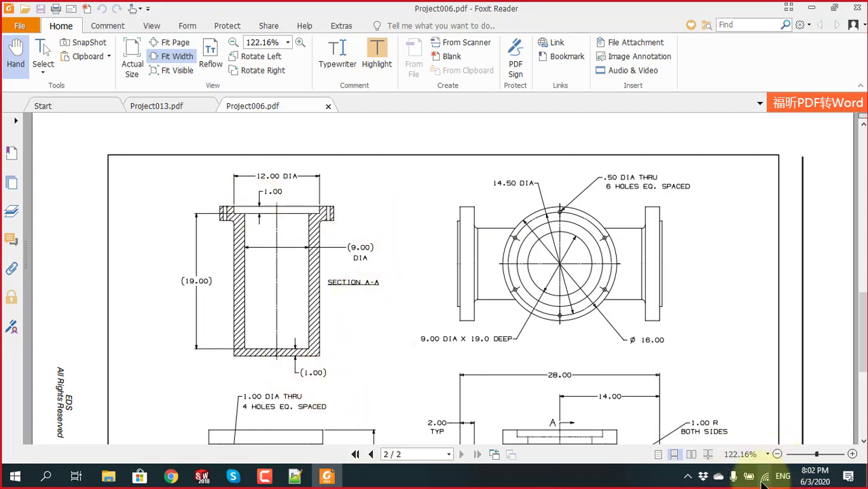
left_click(202, 476)
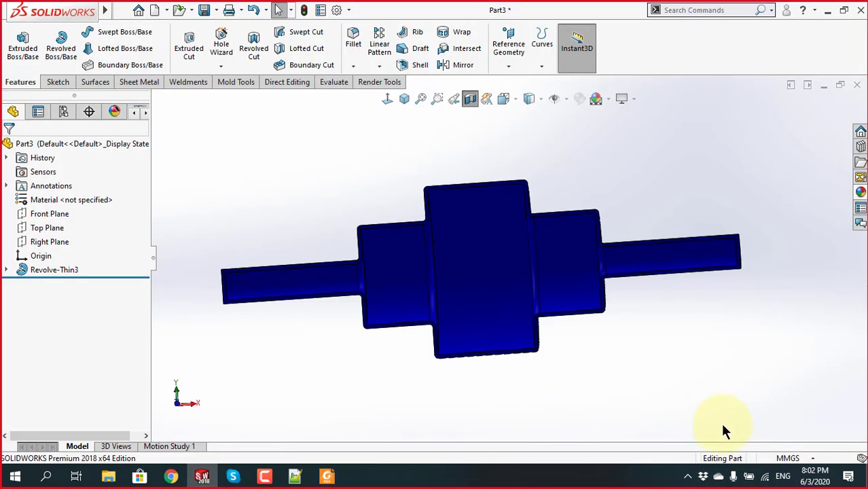
Switch the part's unit system to IPS and back to MMGS, then bring Foxit Reader forward
left_click(810, 460)
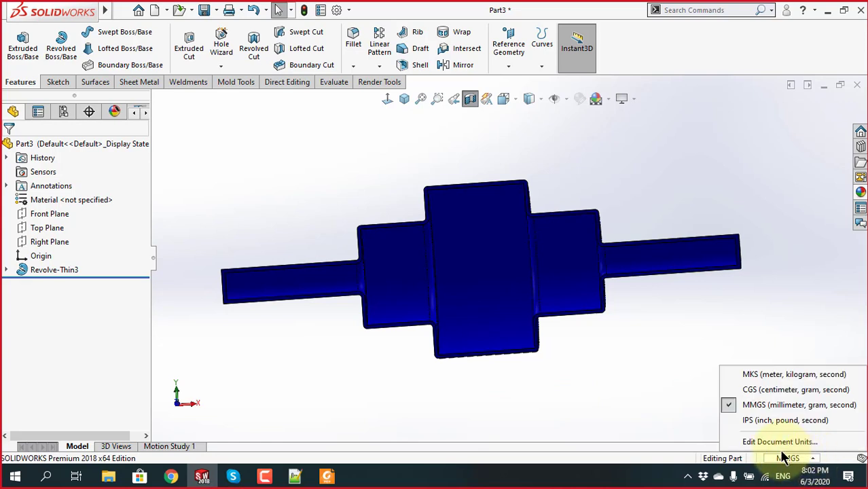
left_click(753, 421)
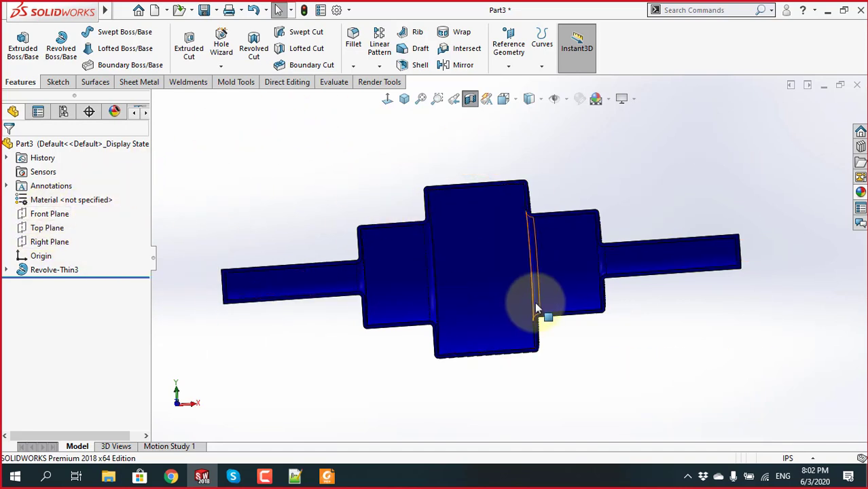
left_click(790, 458)
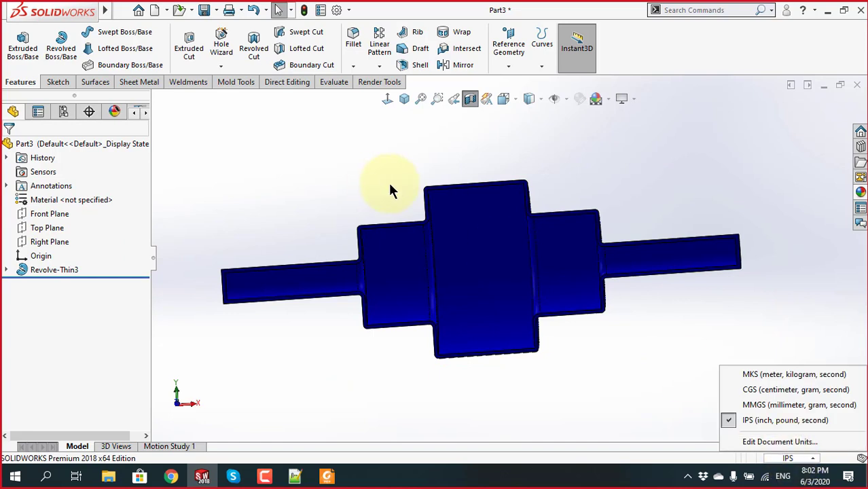
left_click(757, 405)
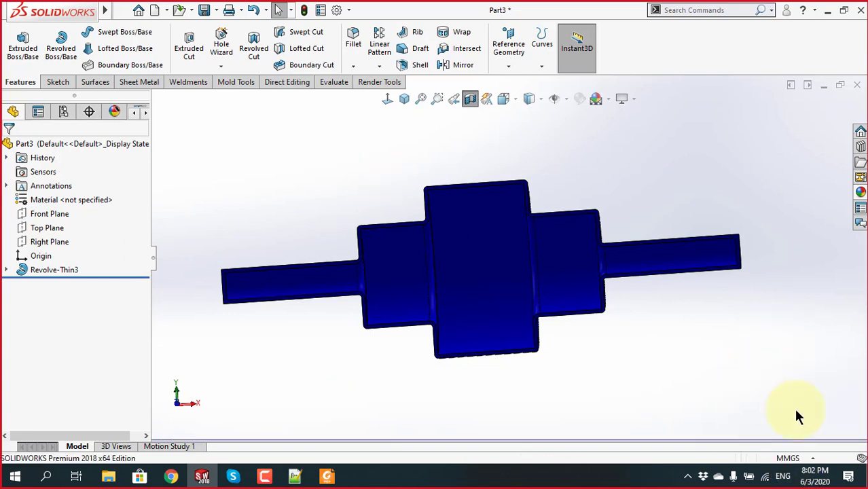
left_click(790, 460)
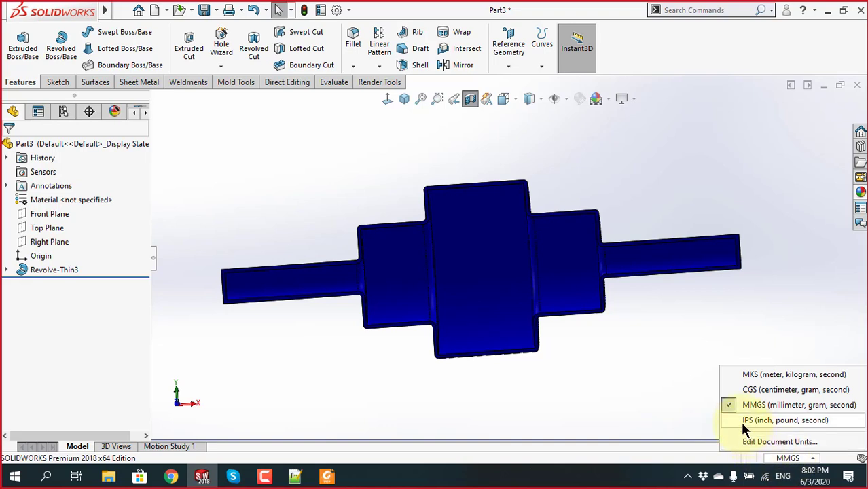
left_click(614, 171)
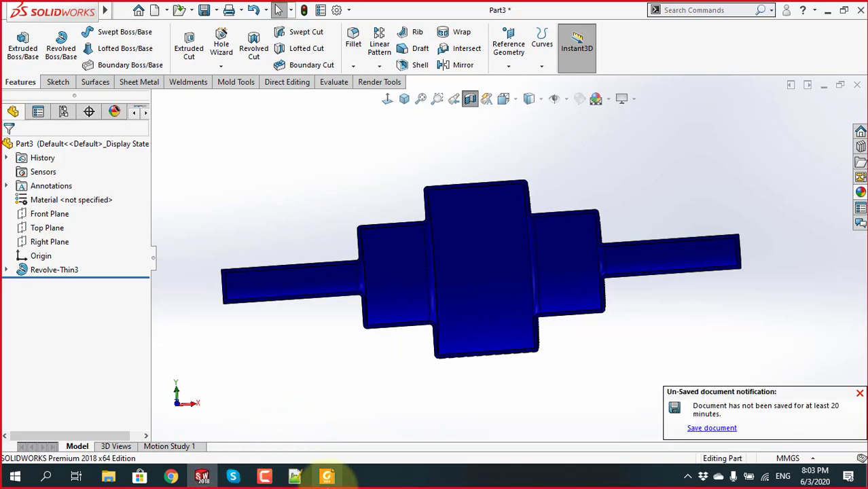
left_click(326, 476)
Close Project006.pdf and scroll through Project013's handwheel drawing
left_click(327, 107)
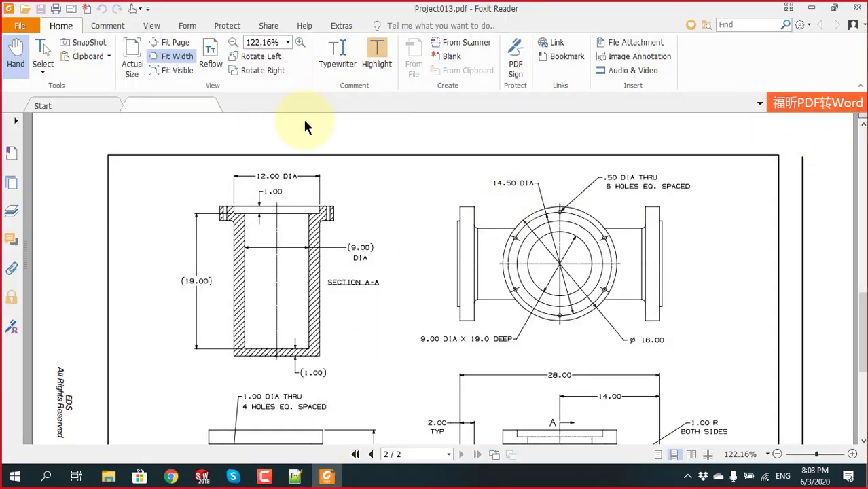
scroll(465, 263, "down", 3)
scroll(466, 263, "down", 4)
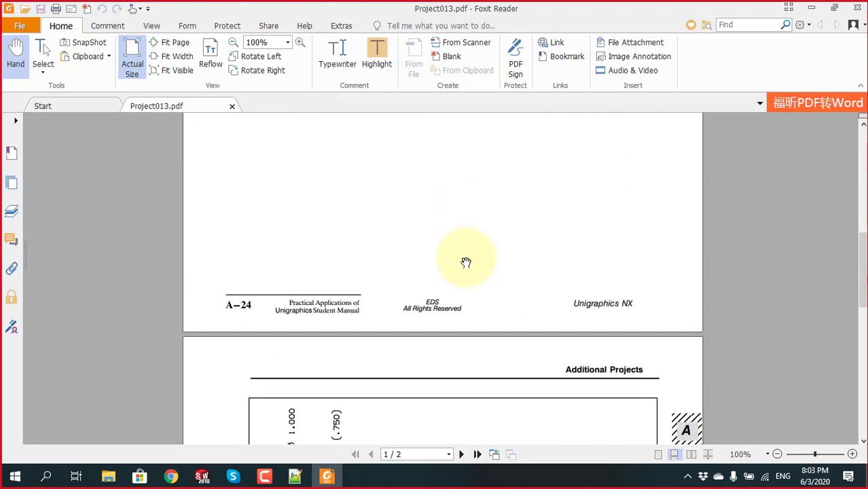
scroll(466, 262, "down", 5)
scroll(467, 262, "down", 1)
scroll(467, 261, "down", 5)
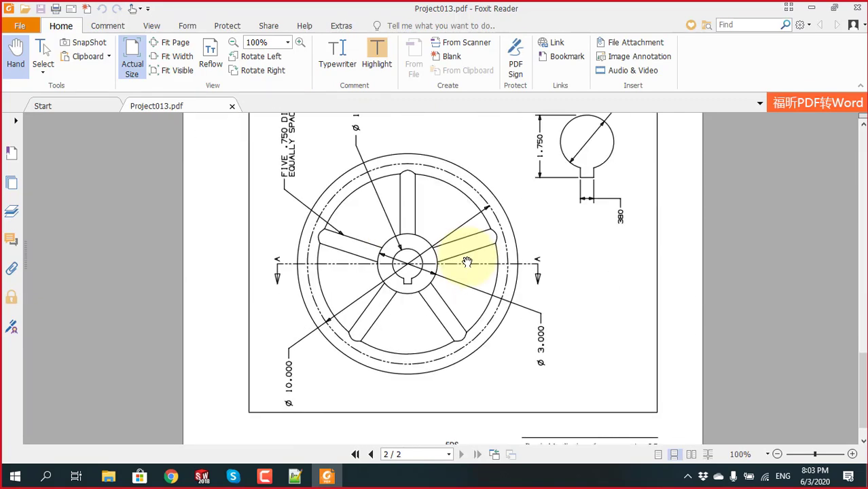
scroll(467, 263, "down", 1)
scroll(466, 262, "up", 3)
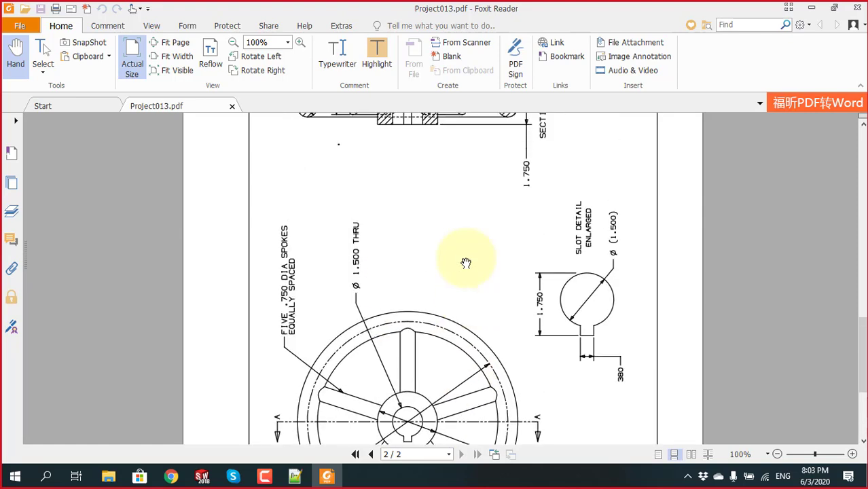
scroll(466, 263, "up", 4)
scroll(466, 263, "down", 5)
scroll(466, 263, "up", 10)
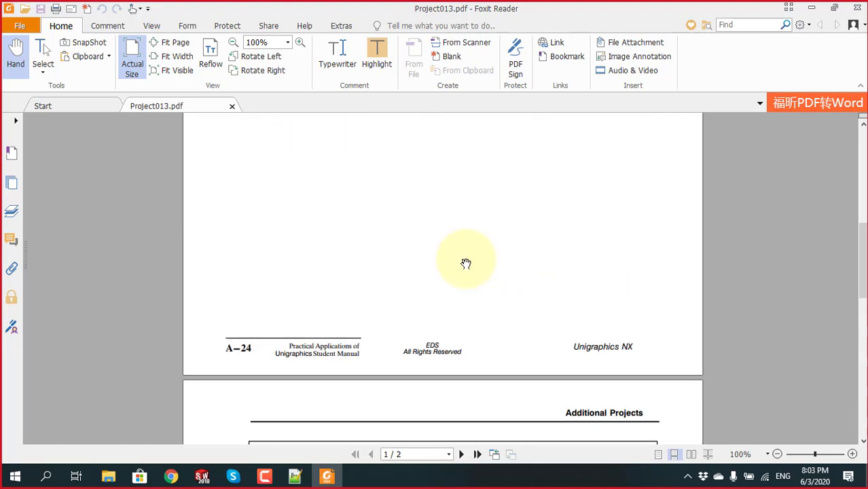
scroll(467, 262, "up", 3)
scroll(468, 262, "down", 3)
scroll(468, 261, "down", 6)
scroll(466, 252, "down", 3)
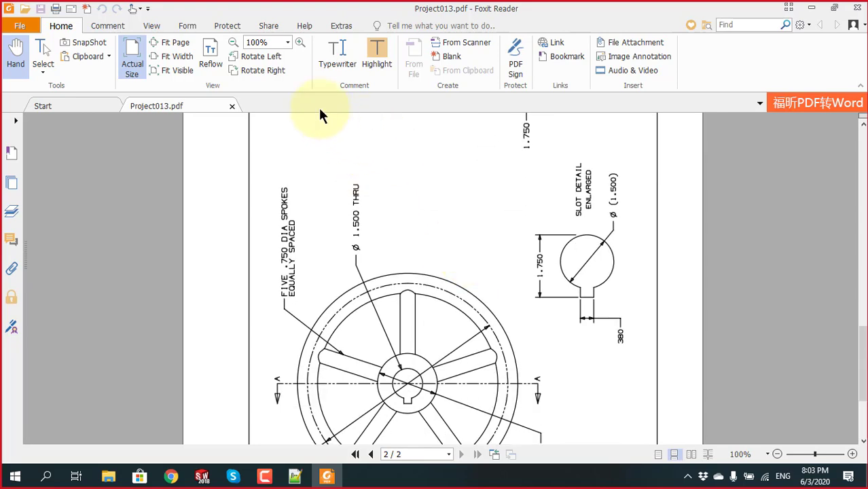
Rotate the handwheel page upright and review its spoke, rim and hub dimensions
left_click(272, 71)
scroll(533, 355, "down", 3)
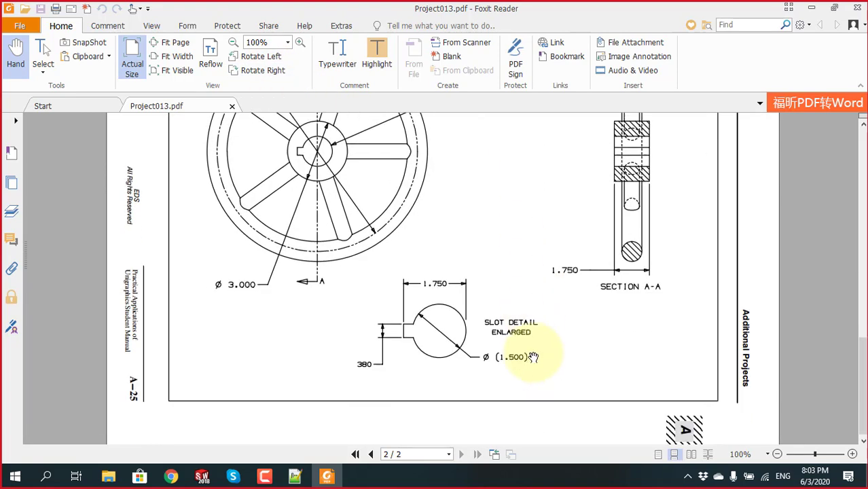
scroll(534, 356, "up", 3)
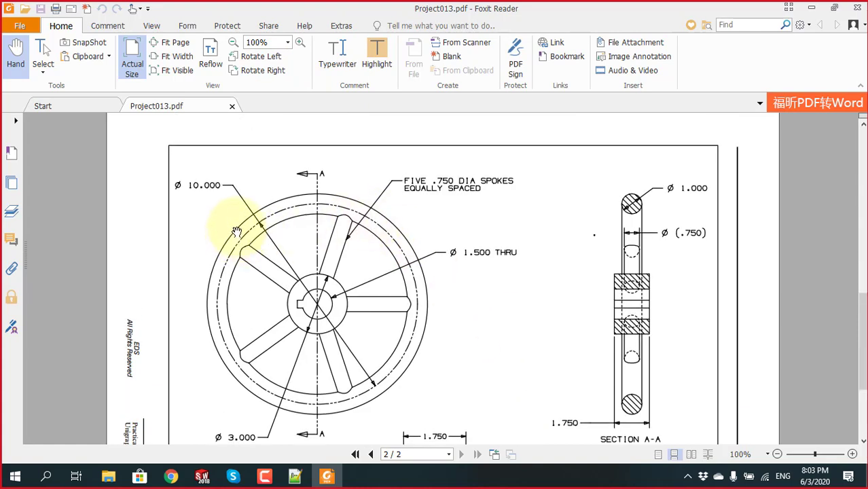
scroll(446, 311, "down", 1)
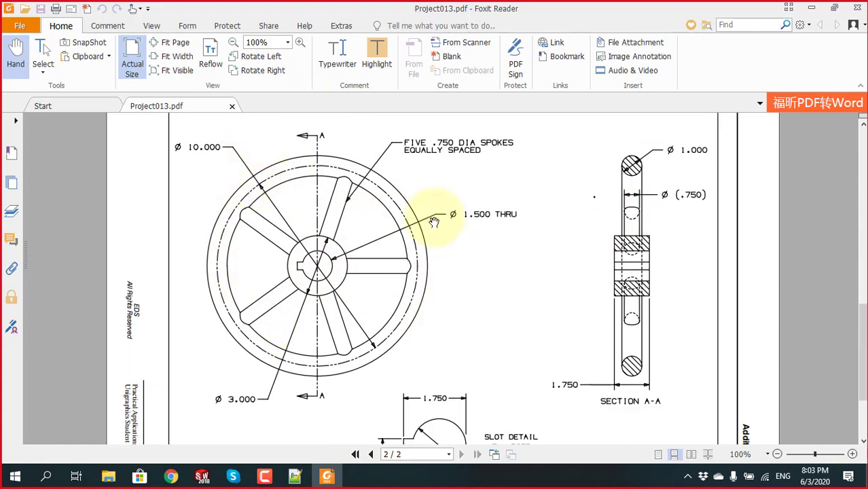
scroll(569, 258, "down", 2)
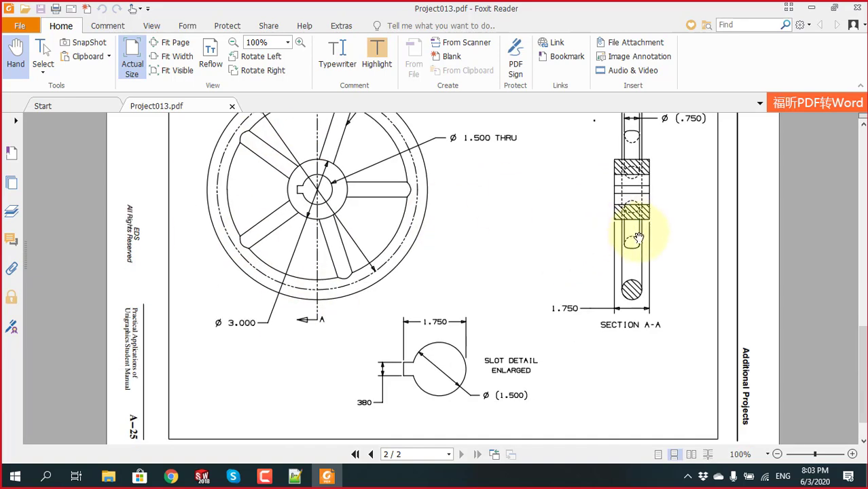
scroll(647, 228, "up", 2)
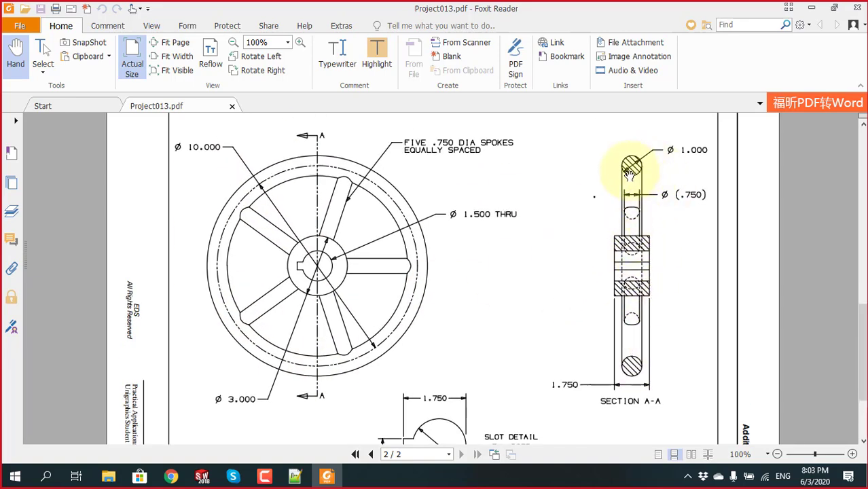
scroll(587, 288, "down", 3)
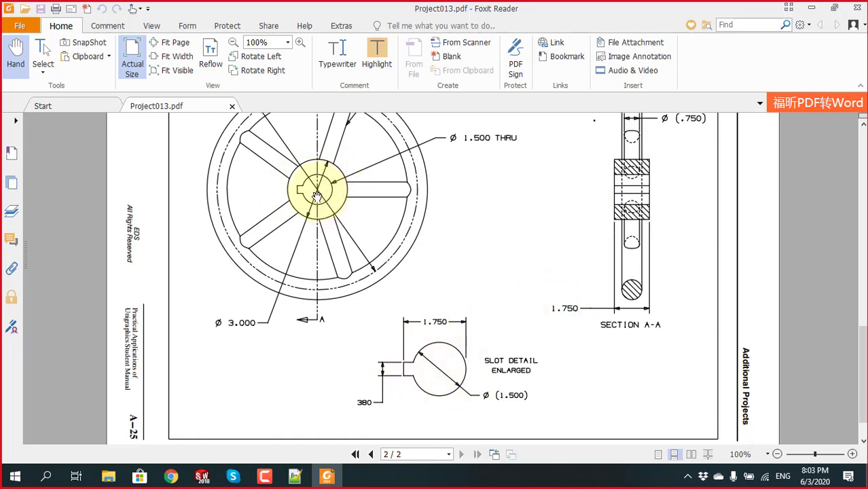
scroll(428, 273, "up", 3)
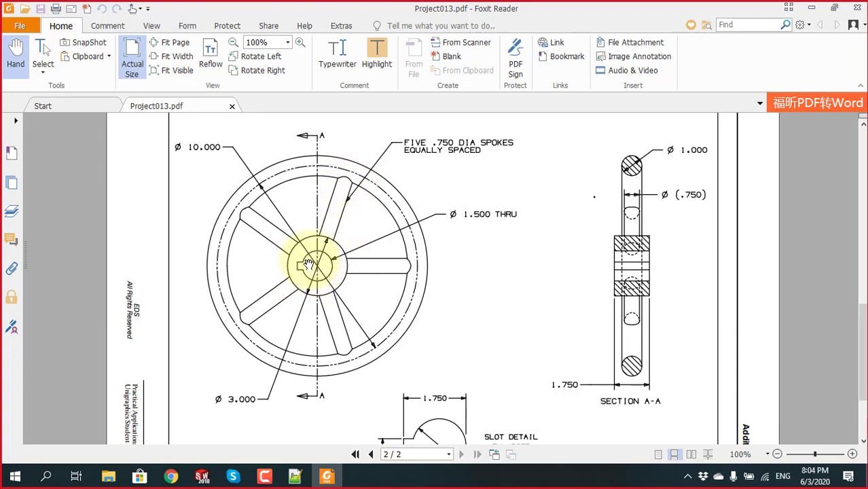
Close Part3 without saving and create a new part document, Part4
left_click(202, 476)
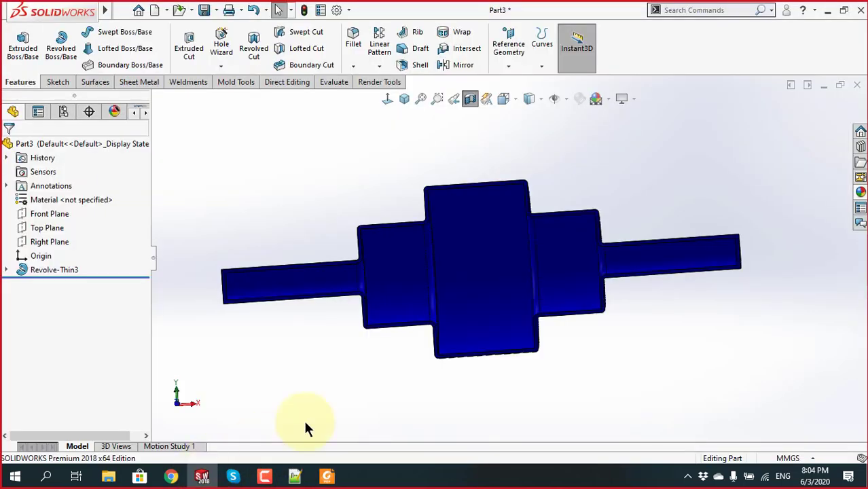
left_click(858, 84)
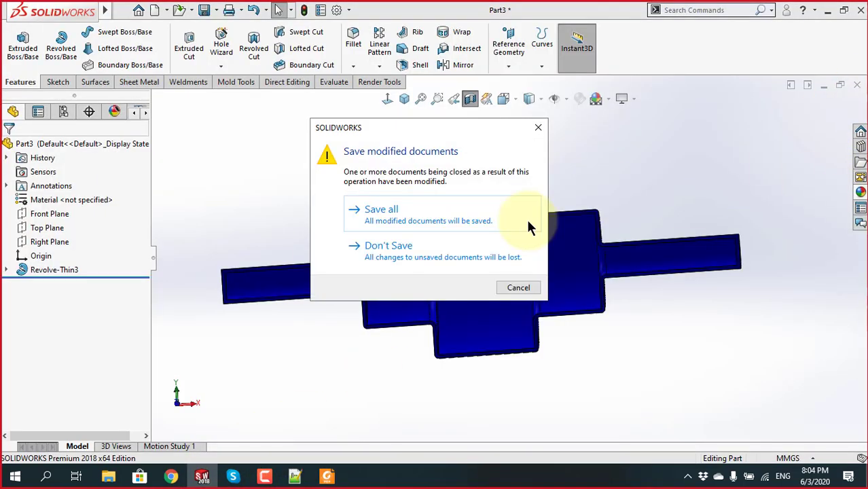
left_click(439, 265)
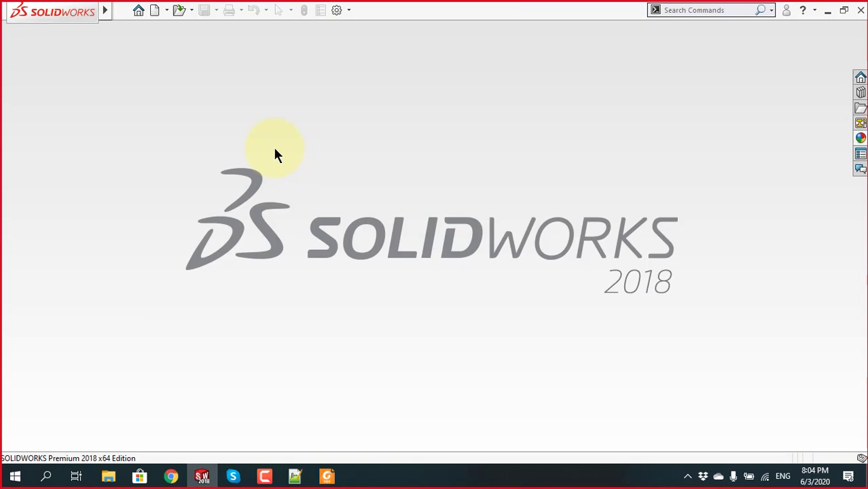
left_click(154, 11)
left_click(492, 391)
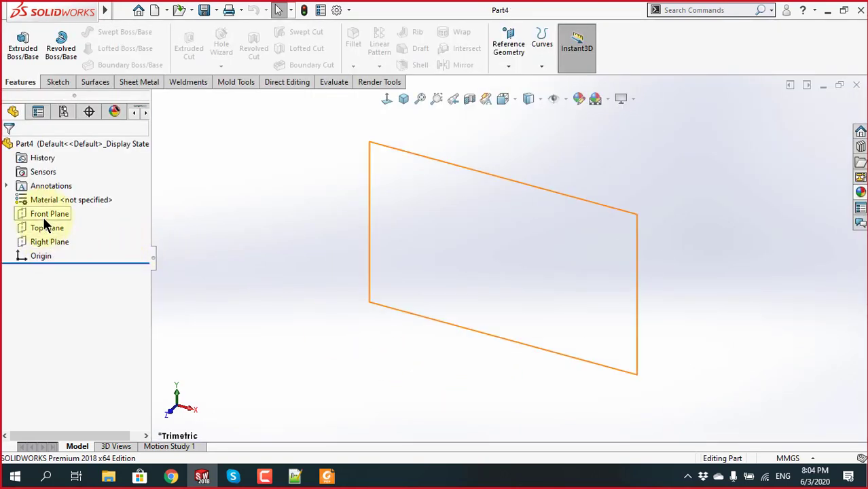
Start a sketch on the Front Plane and glance at the handwheel drawing
left_click(50, 215)
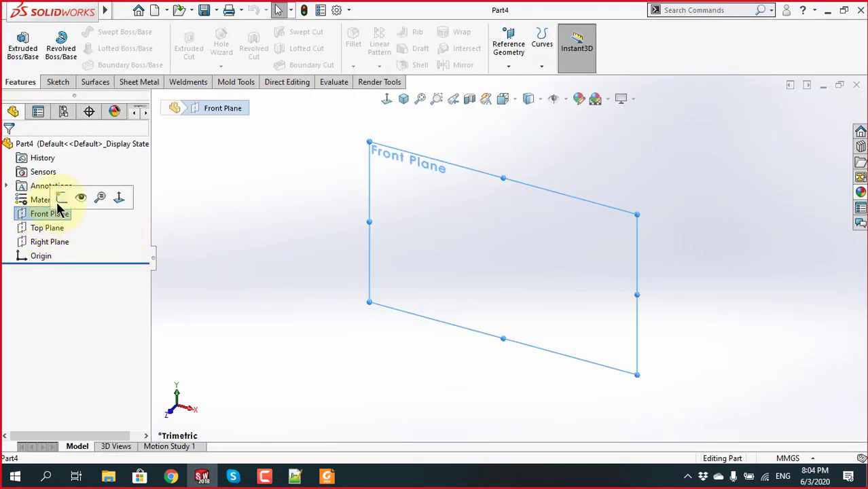
left_click(61, 196)
key("alt+Tab")
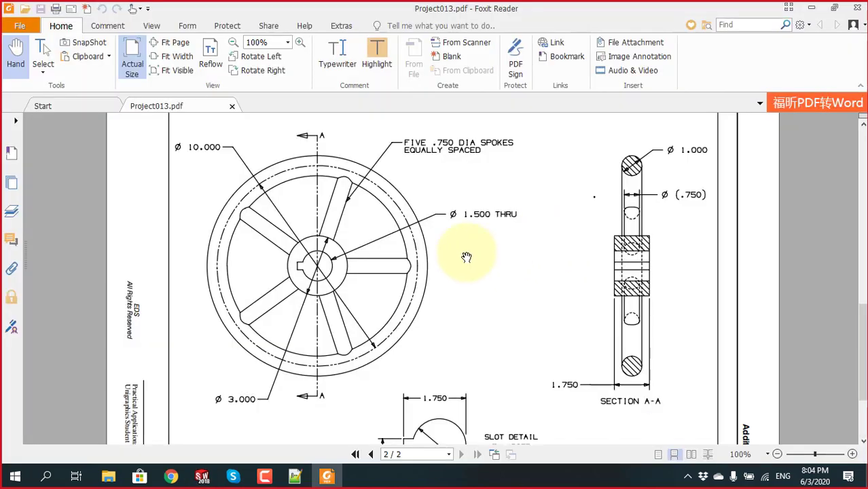
scroll(401, 279, "down", 1)
scroll(403, 279, "up", 1)
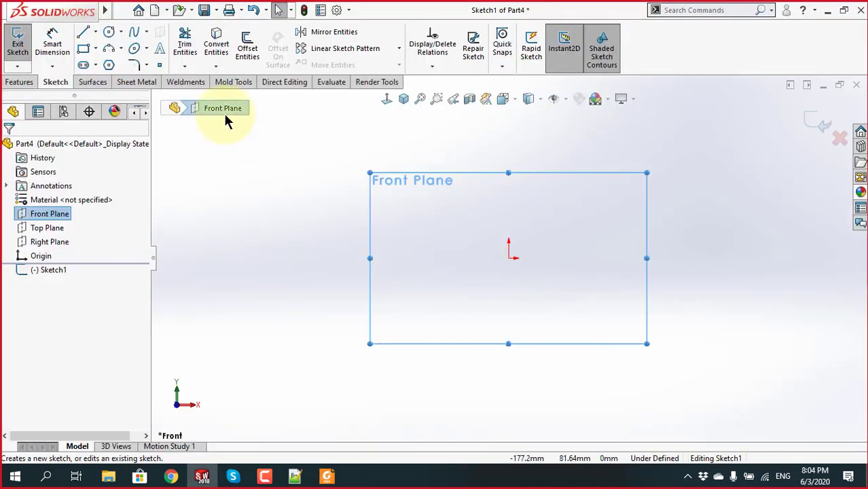
Draw a vertical centerline from the origin straight upward
left_click(96, 33)
left_click(107, 65)
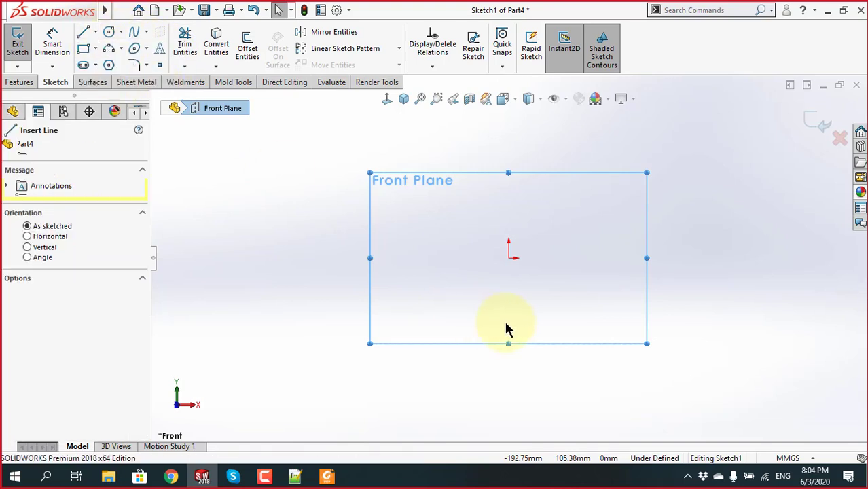
left_click(508, 258)
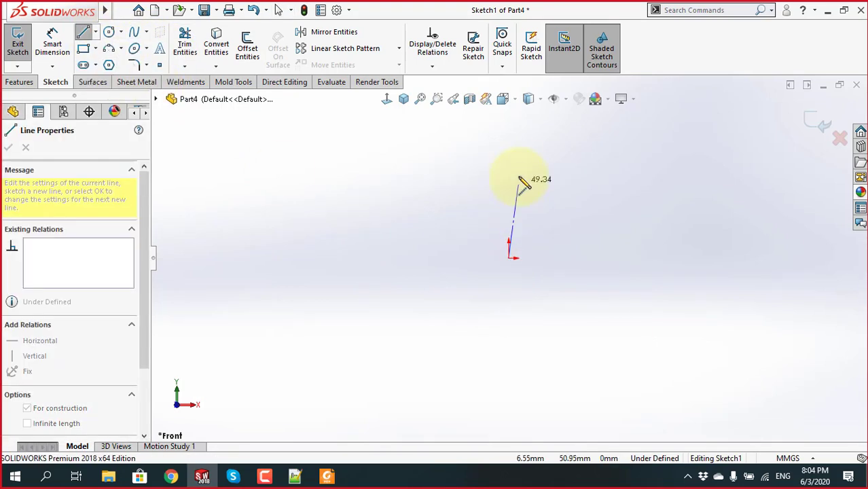
left_click(509, 151)
key("Escape")
key("alt+Tab")
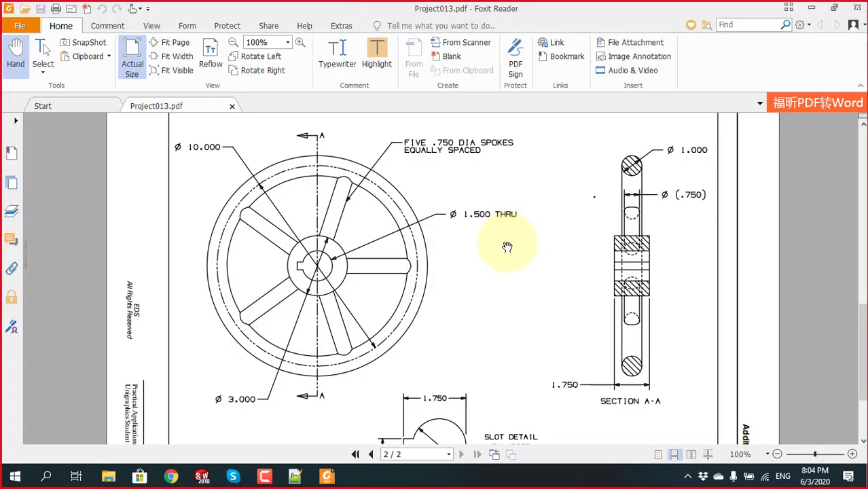
key("alt+Tab")
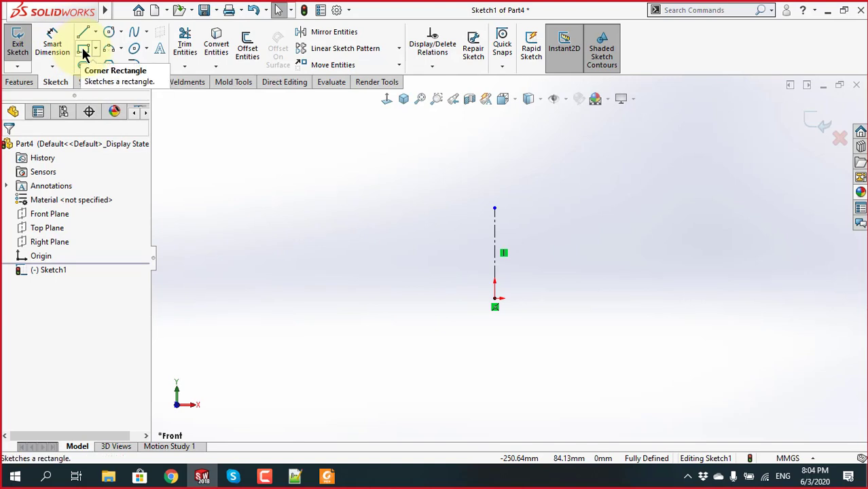
Draw a corner rectangle to the left of the centerline
left_click(83, 51)
left_click_drag(460, 299, 434, 248)
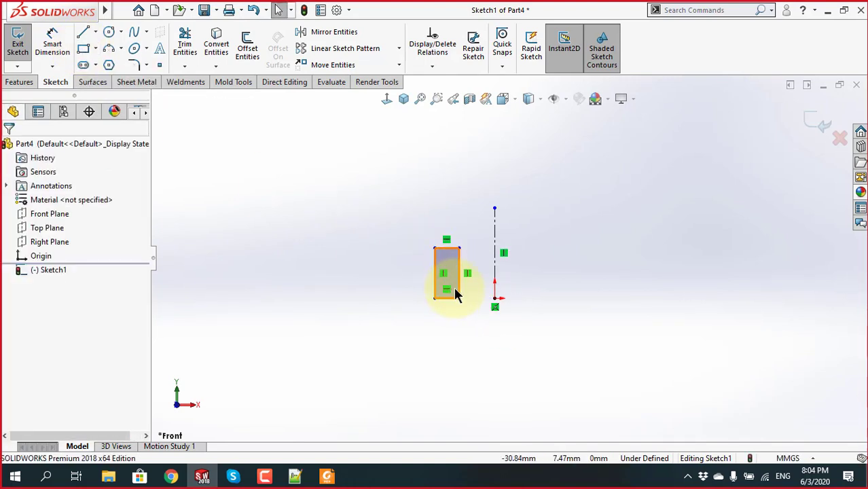
key("alt+Tab")
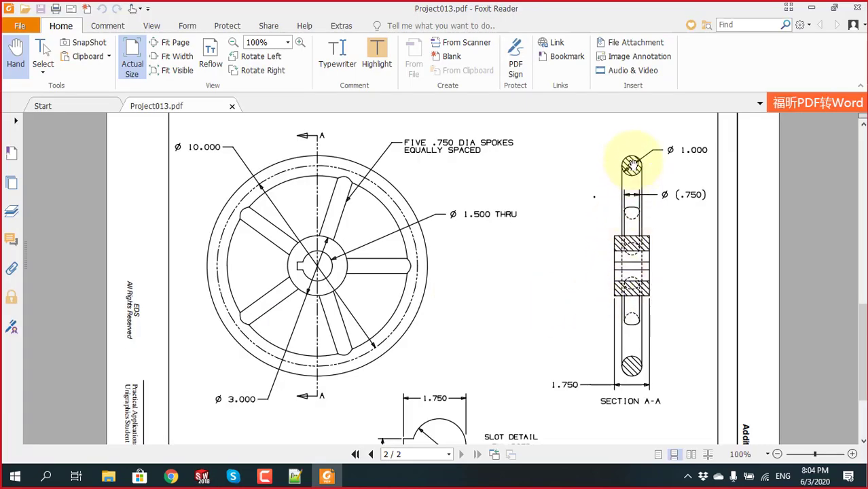
key("alt+Tab")
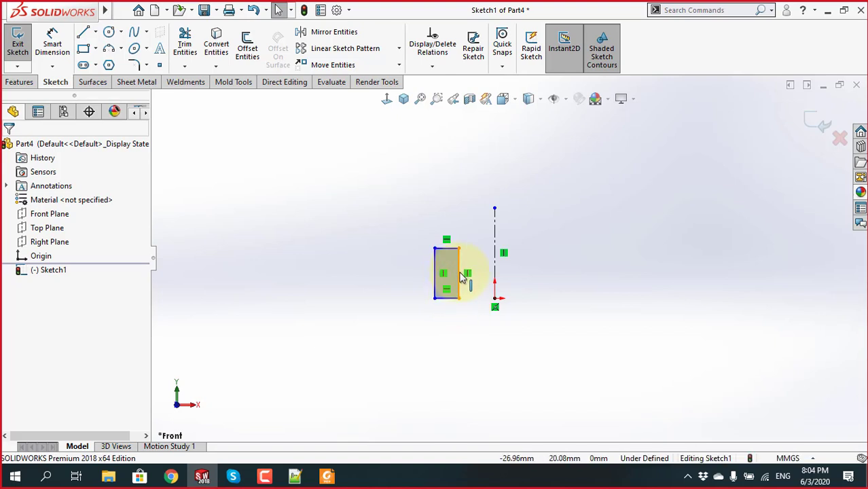
Make the rectangle's right-edge midpoint horizontal with the origin
left_click(460, 275)
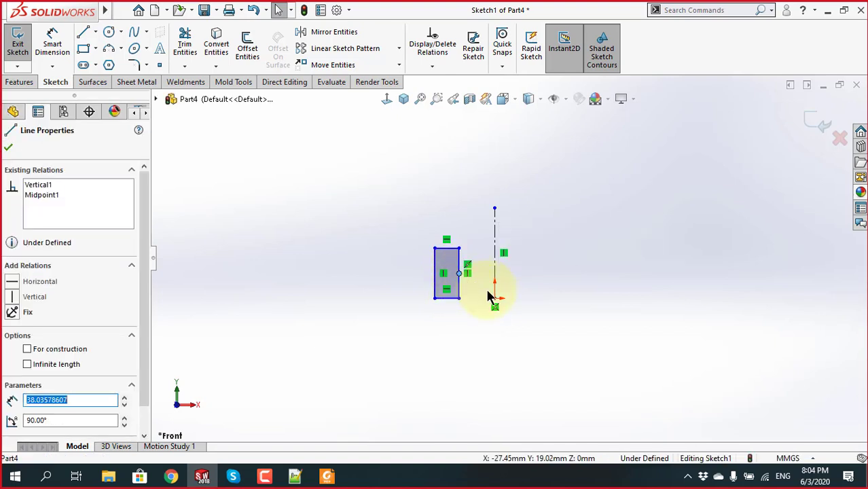
left_click(495, 298, "ctrl")
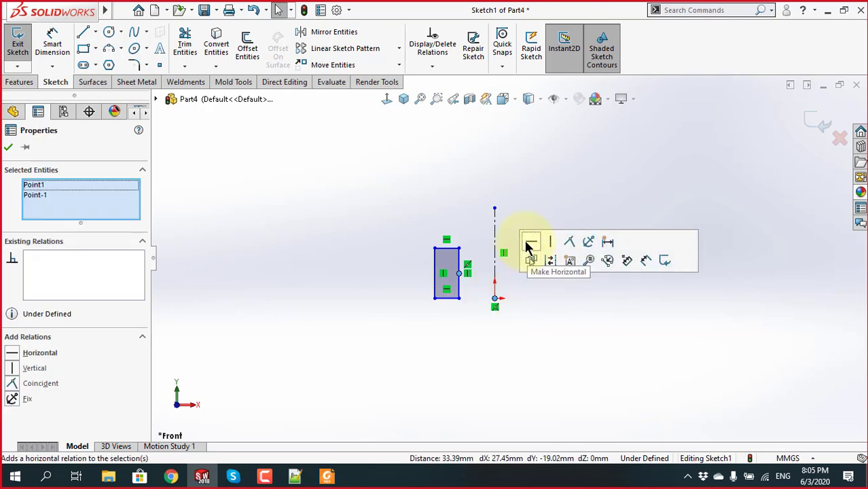
left_click(530, 242)
left_click(563, 333)
scroll(448, 312, "down", 2)
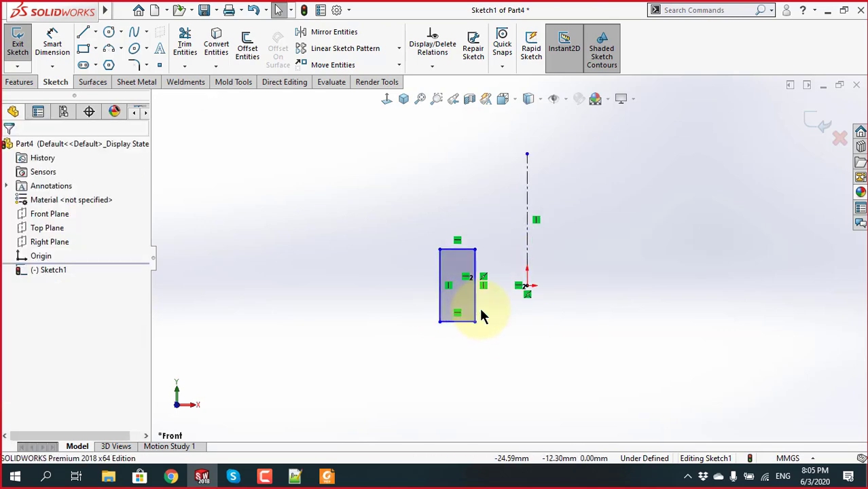
key("alt+Tab")
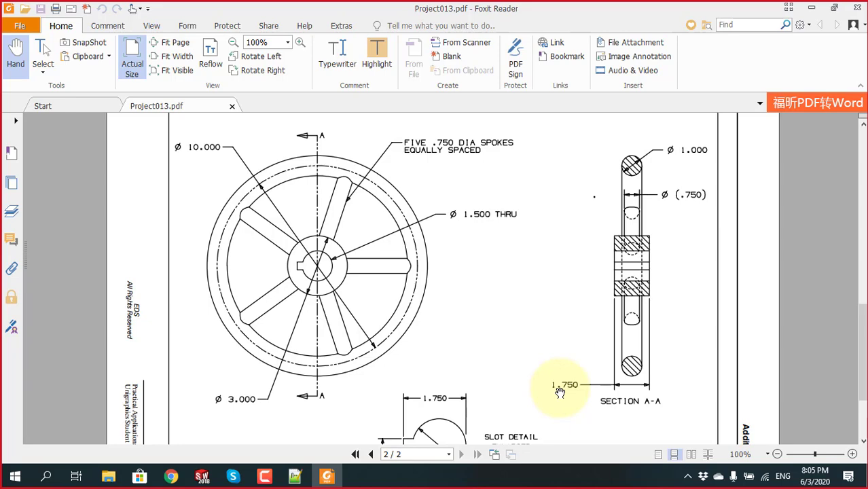
key("alt+Tab")
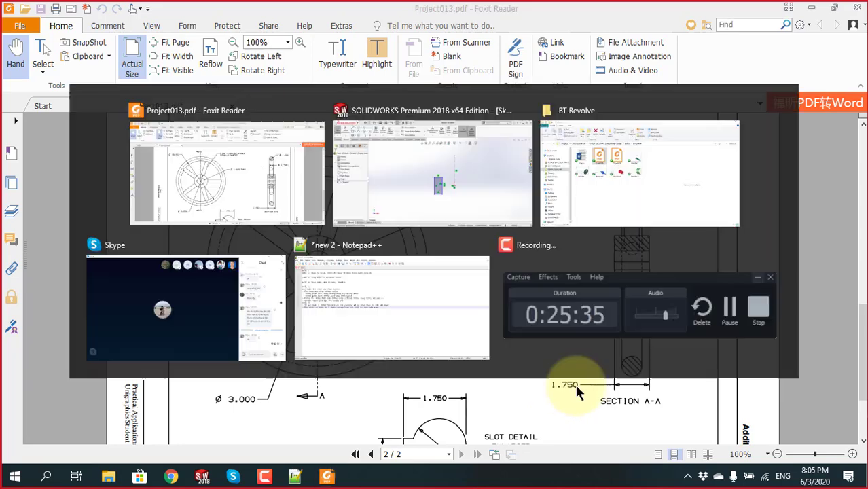
left_click(782, 458)
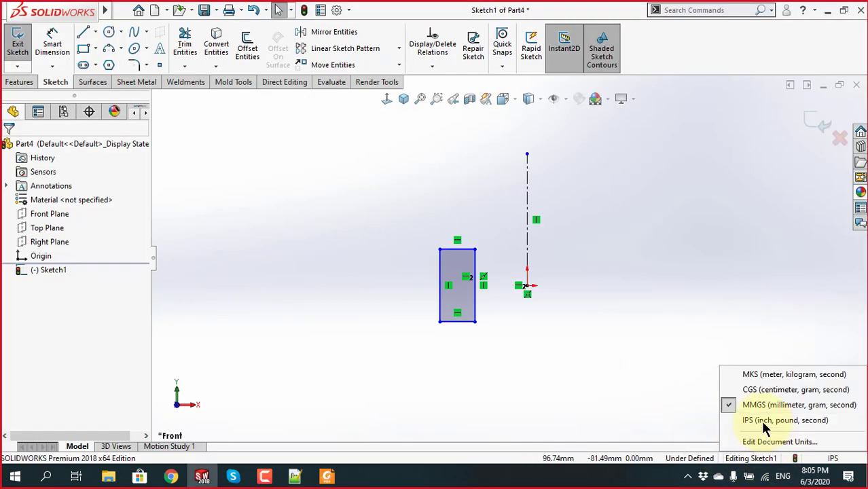
Switch units to inches, reopen Sketch1 and dimension the rectangle's height 1.75
left_click(748, 419)
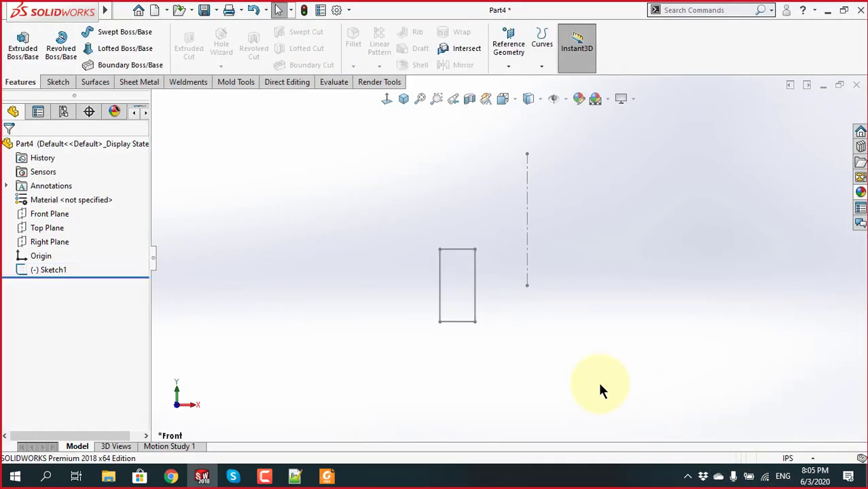
left_click(57, 269)
left_click(67, 229)
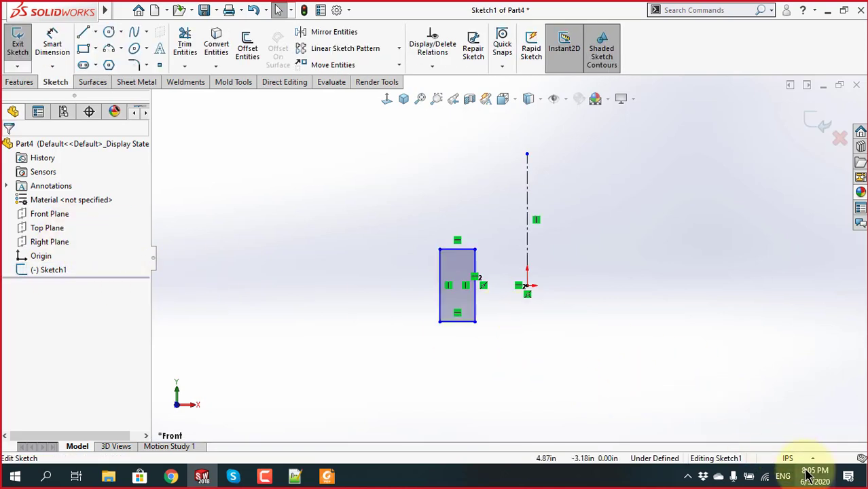
left_click(52, 42)
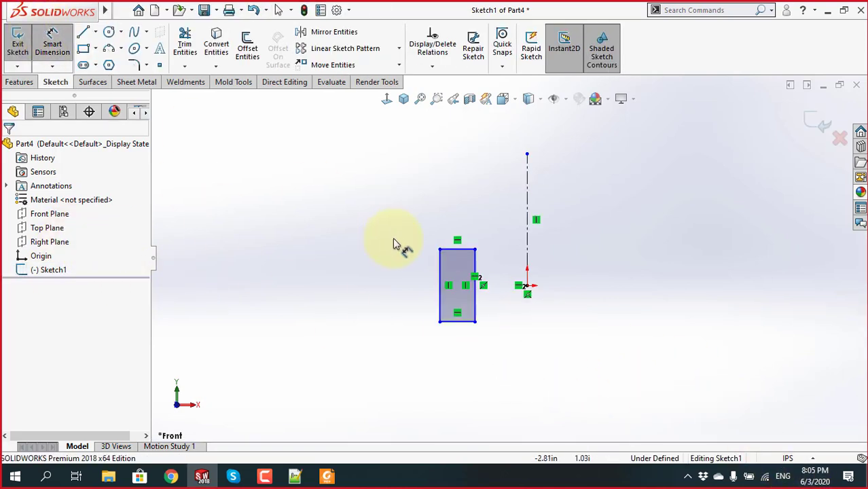
left_click(439, 279)
left_click(404, 289)
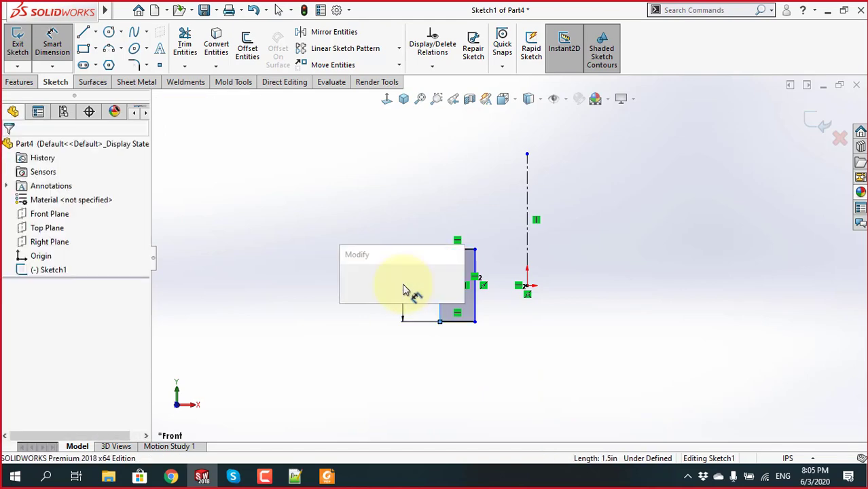
type("1.75")
key("Return")
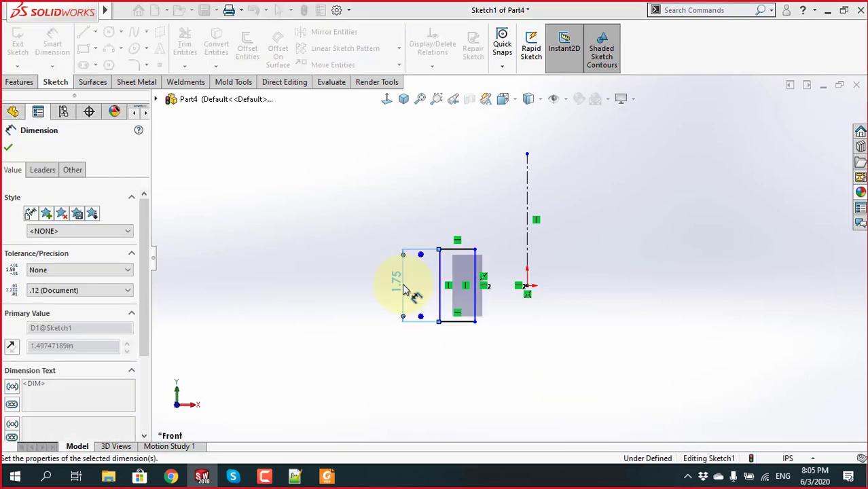
left_click(408, 209)
Dimension the rectangle's right edge 1.50 from the centerline
key("alt+Tab")
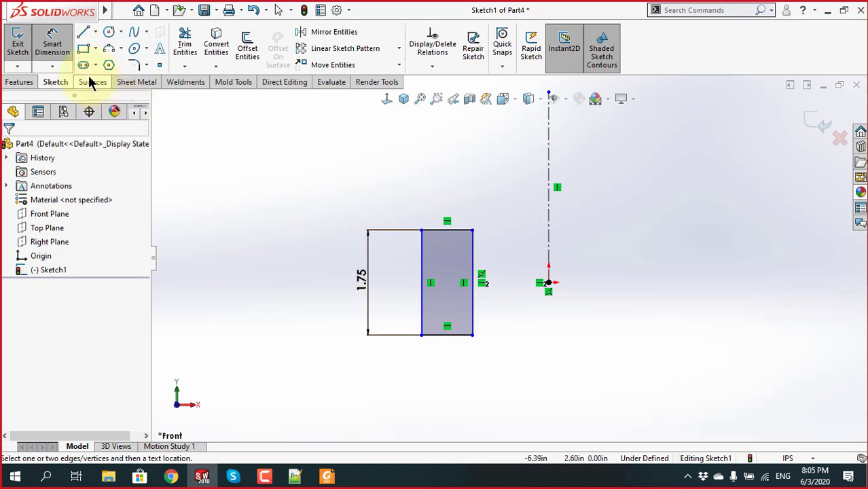
left_click_drag(475, 291, 552, 250)
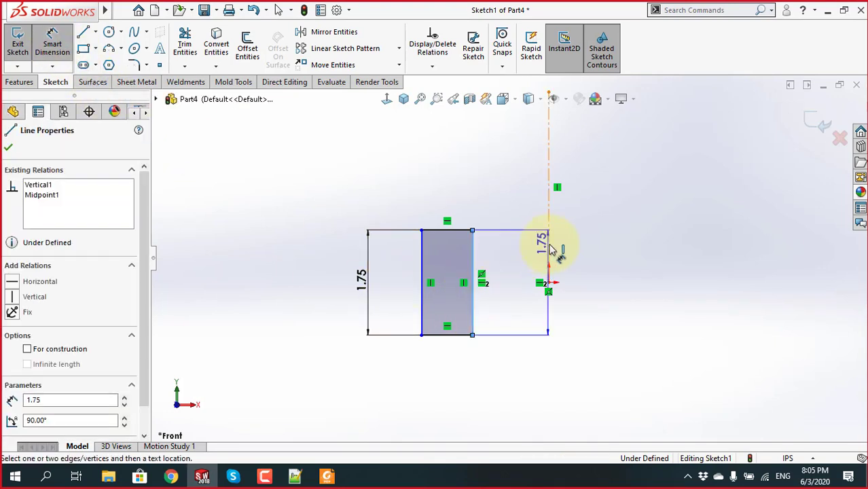
left_click(553, 250)
left_click(605, 262)
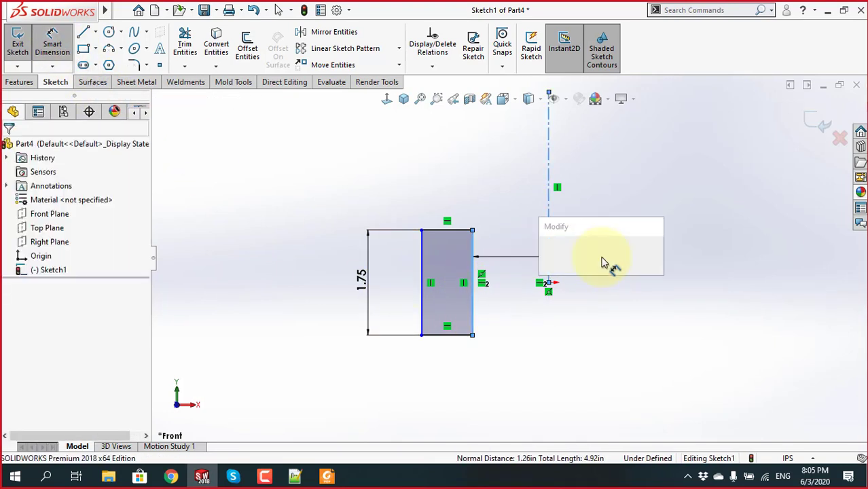
type("1.5")
key("Return")
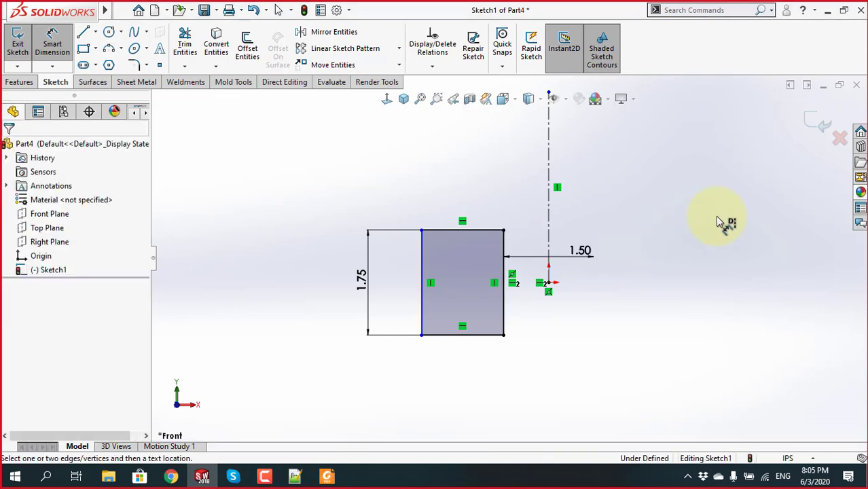
Add a 3.00 diameter dimension across the centerline, fully defining the sketch
key("alt+Tab")
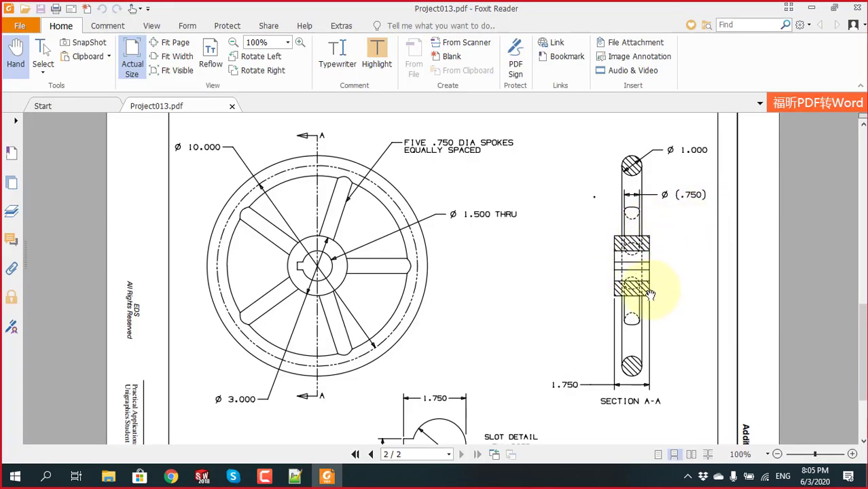
scroll(639, 293, "down", 1)
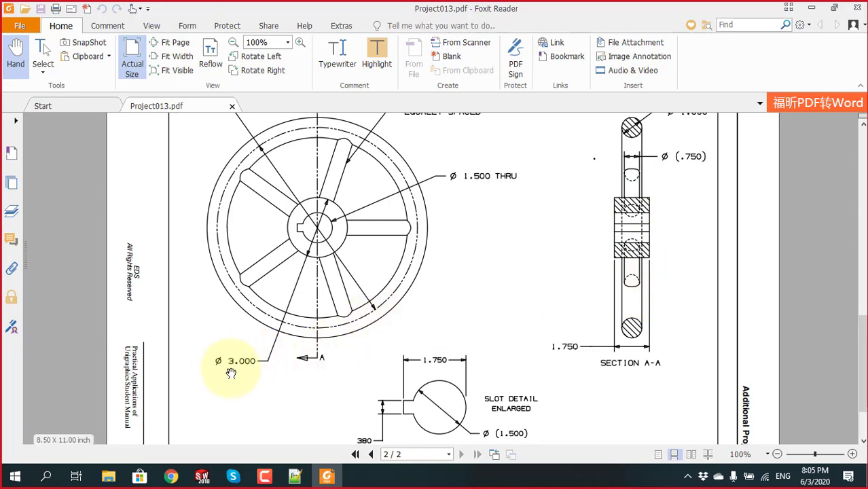
key("alt+Tab")
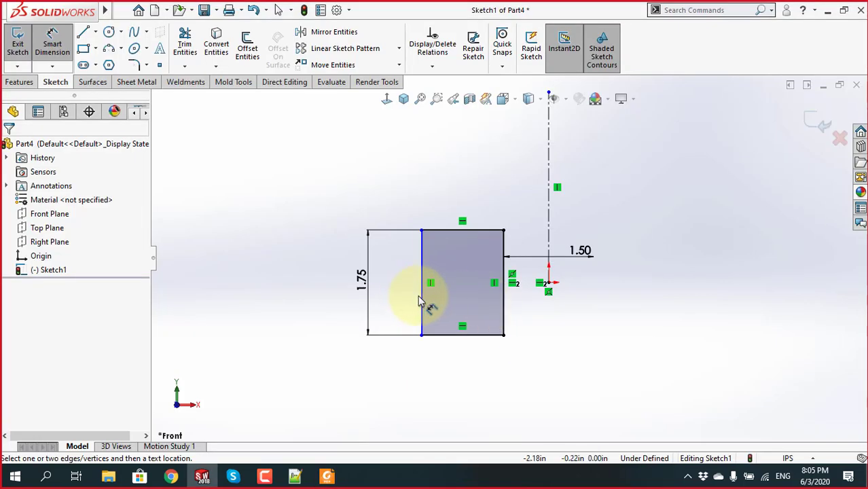
left_click(420, 301)
left_click(549, 249)
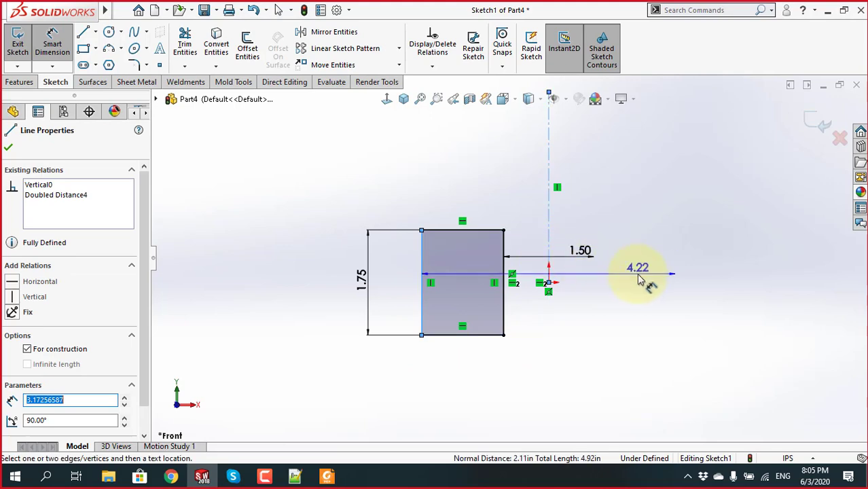
left_click(639, 279)
type("3")
key("Return")
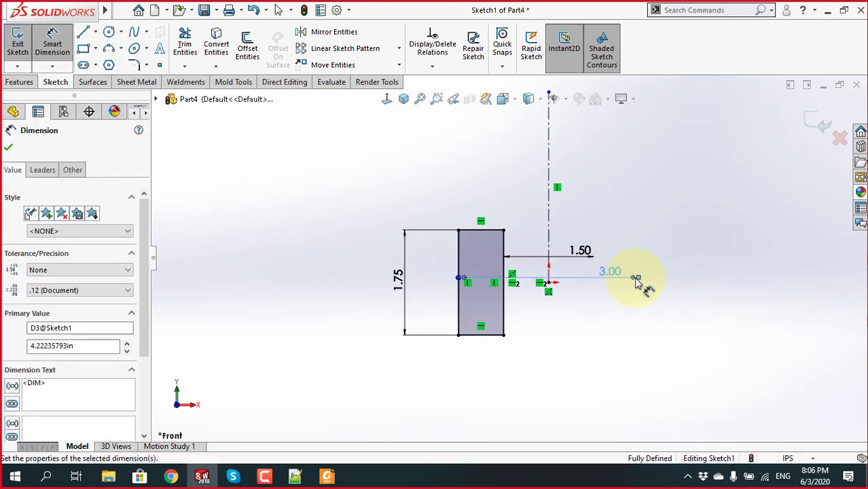
left_click(549, 365)
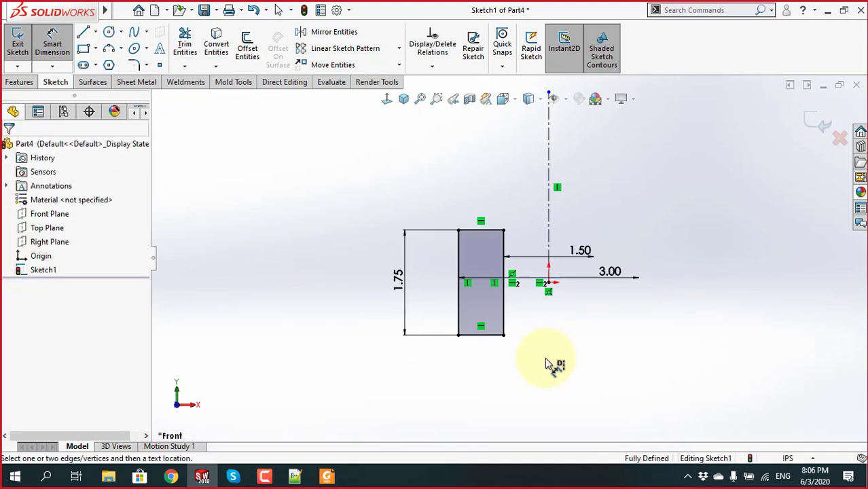
key("alt+Tab")
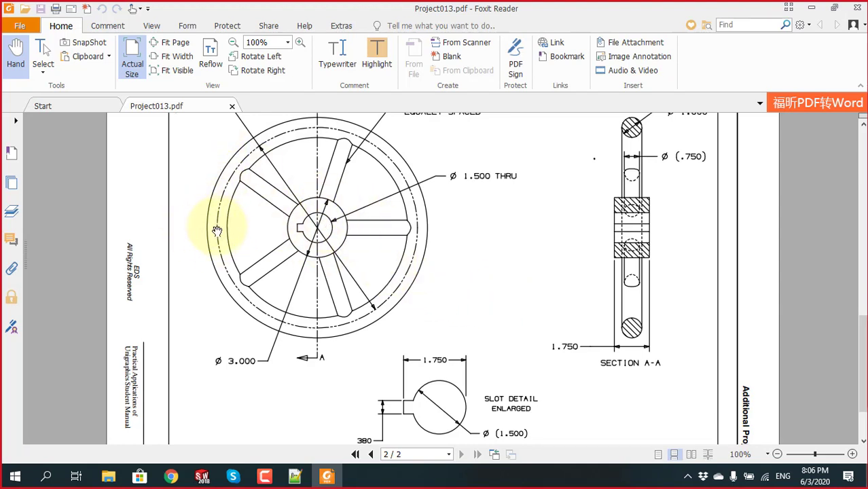
key("alt")
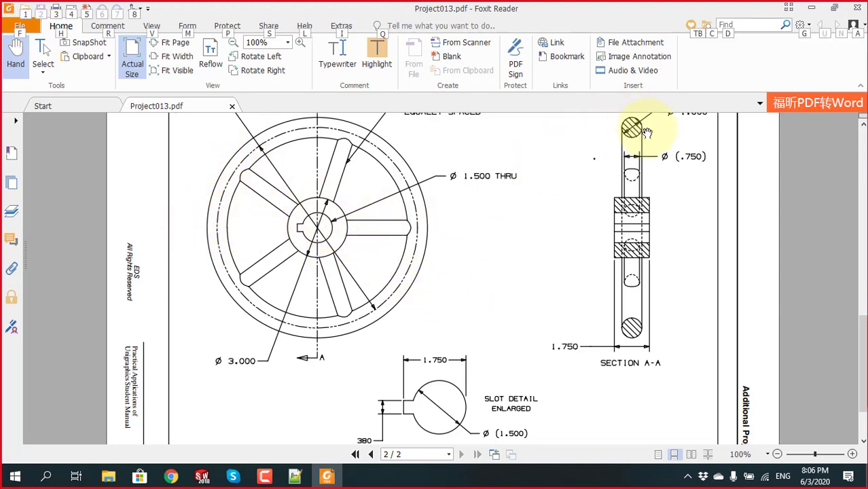
key("alt+Tab")
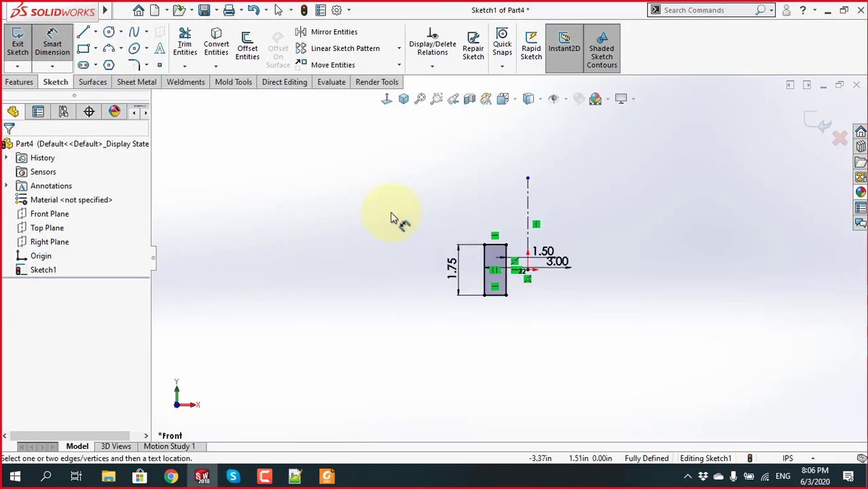
Sketch a circle left of the hub and make its centre Horizontal with the origin
scroll(394, 218, "up", 1)
left_click(109, 32)
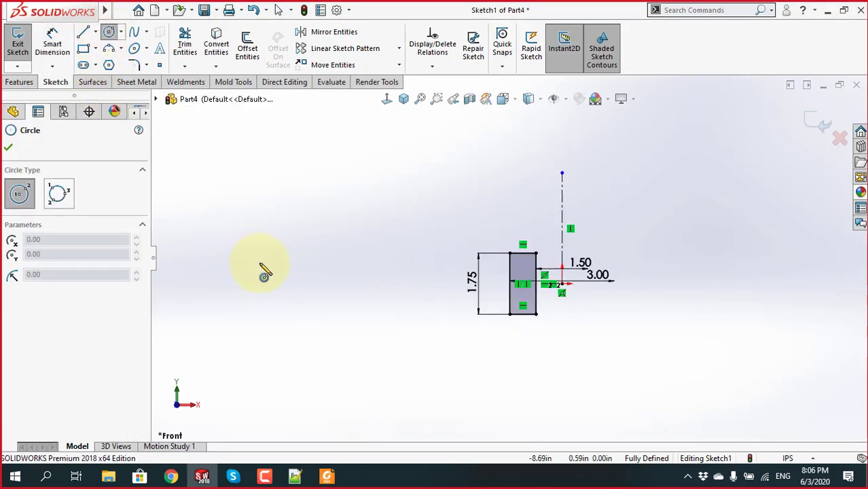
left_click(285, 291)
left_click(314, 289)
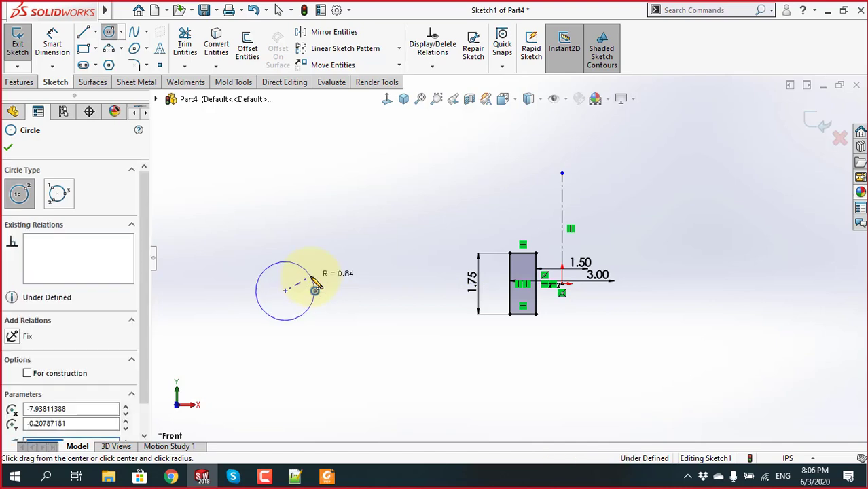
key("Escape")
left_click(285, 291)
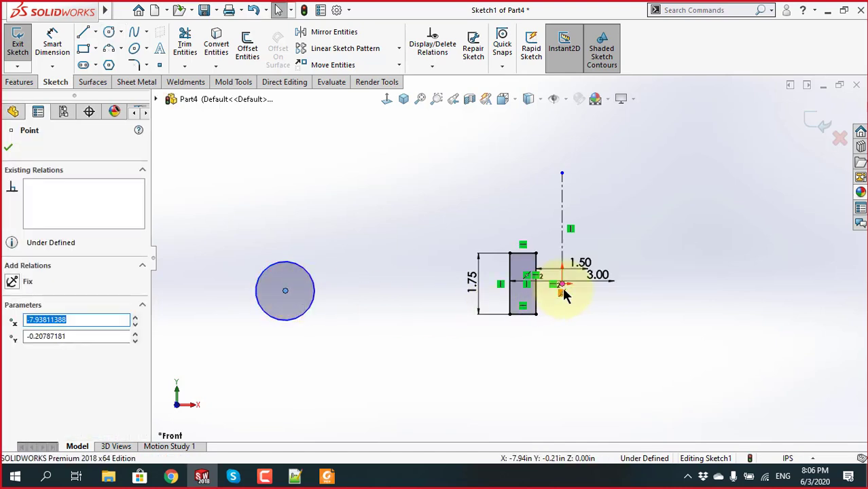
left_click(561, 284, "ctrl")
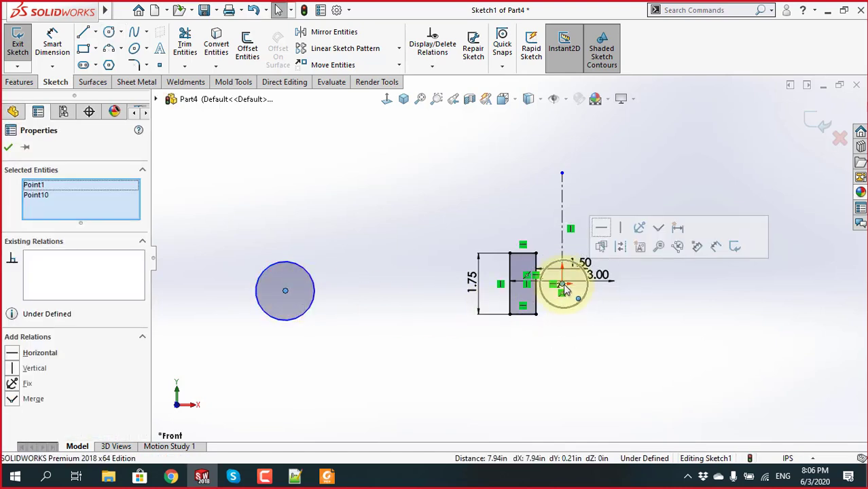
left_click(602, 229)
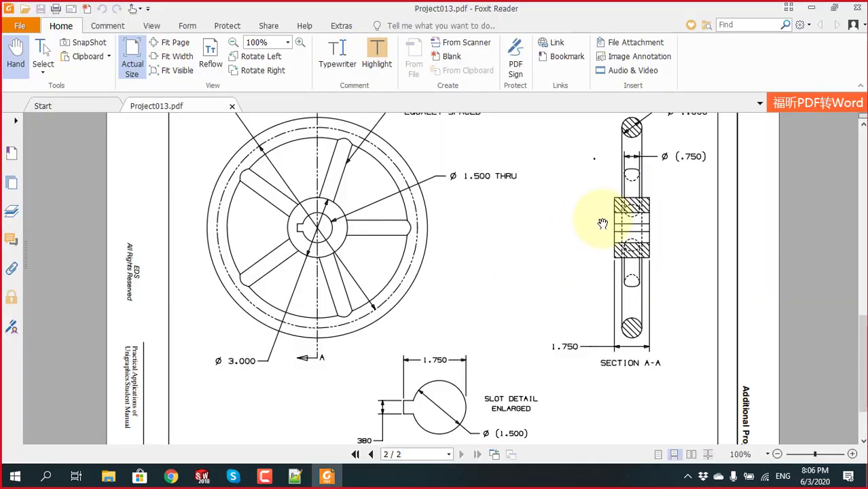
Dimension the circle's diameter as 1.00
scroll(639, 272, "up", 1)
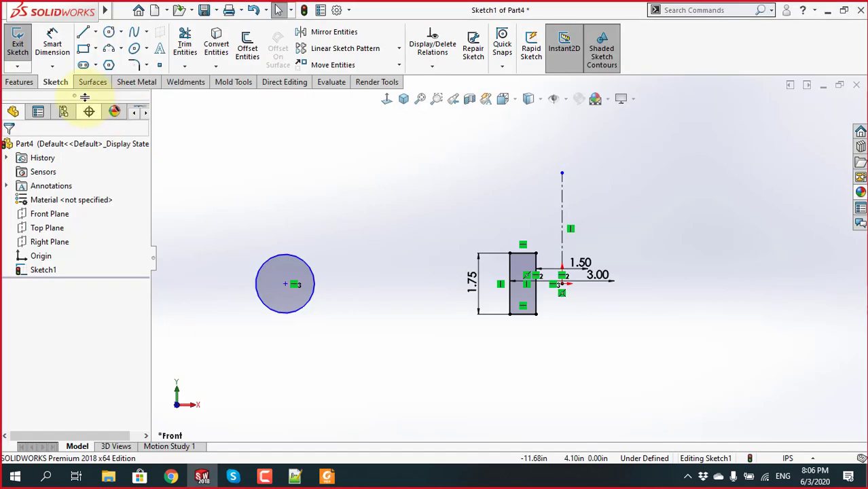
left_click(53, 45)
left_click(276, 265)
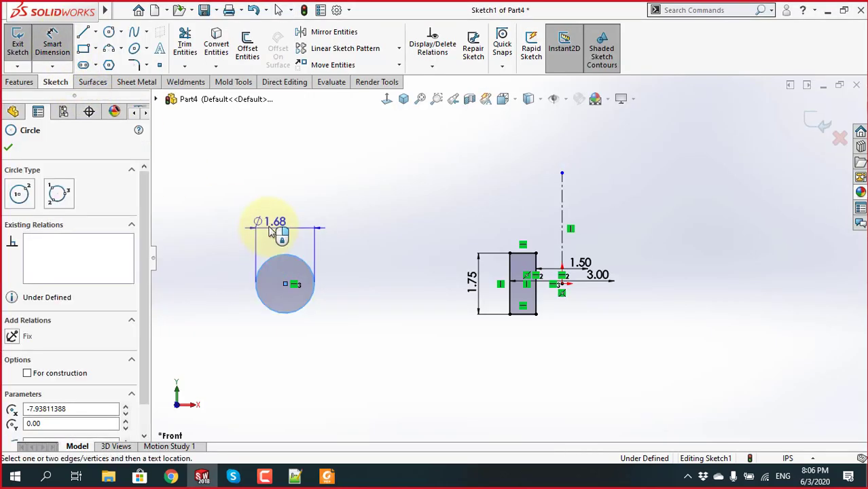
left_click(275, 231)
type("1.00in")
key("Return")
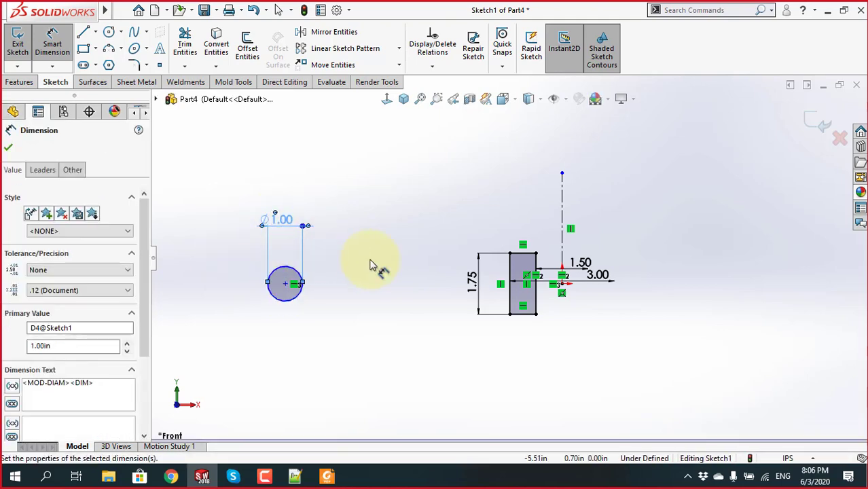
Dimension the circle centre 5.00 from the centerline to fully define the sketch
key("alt+Tab")
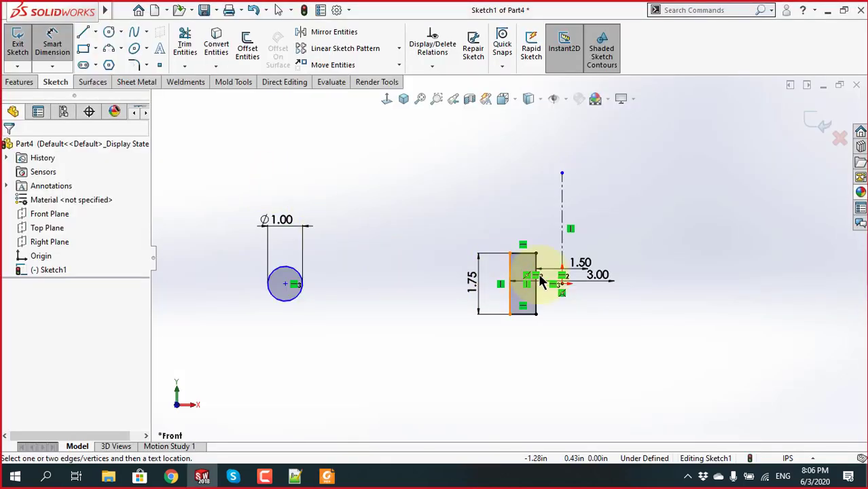
scroll(561, 288, "down", 2)
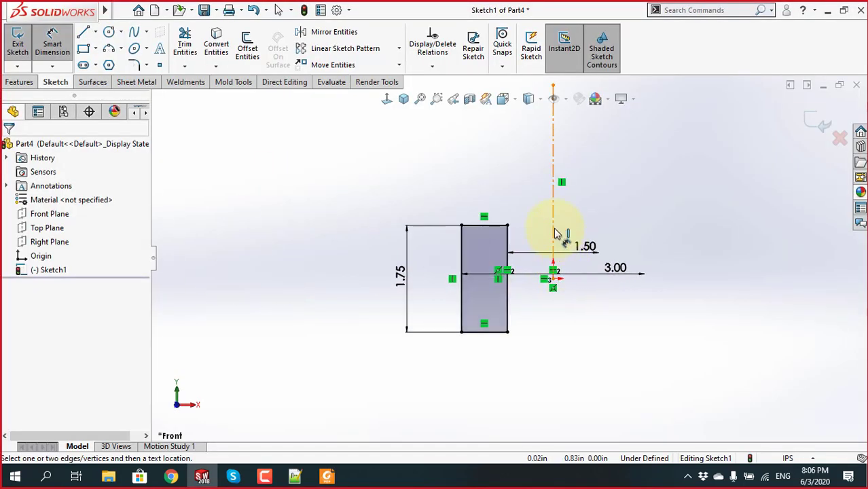
left_click(556, 234)
scroll(508, 259, "up", 2)
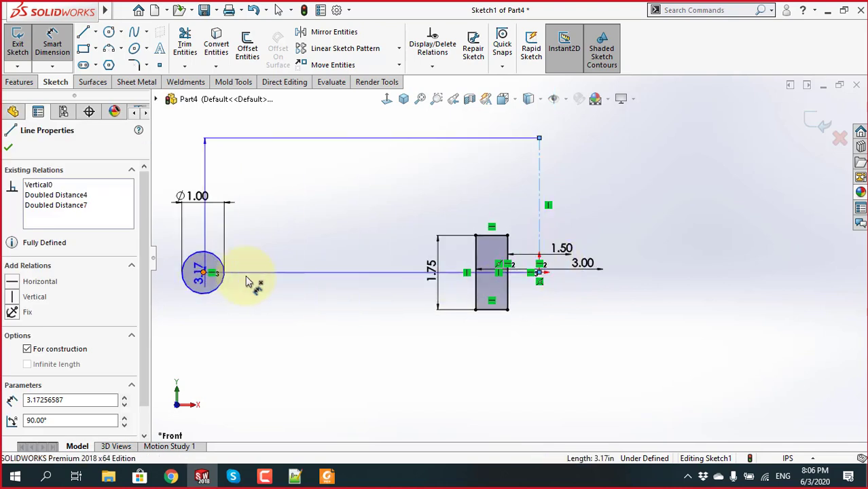
left_click(204, 273)
left_click(368, 259)
key("Return")
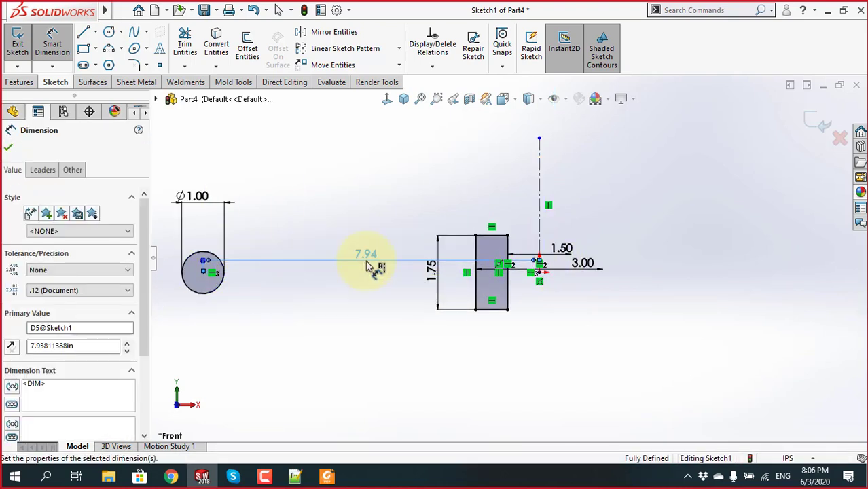
type("5")
key("Return")
left_click(360, 338)
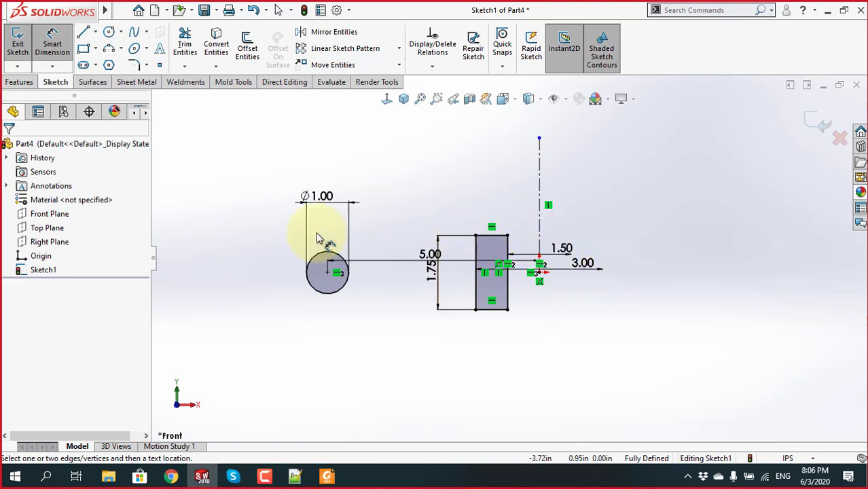
Revolve Sketch1 360° about the centerline into the rim ring and hollow hub
left_click(16, 83)
left_click(69, 47)
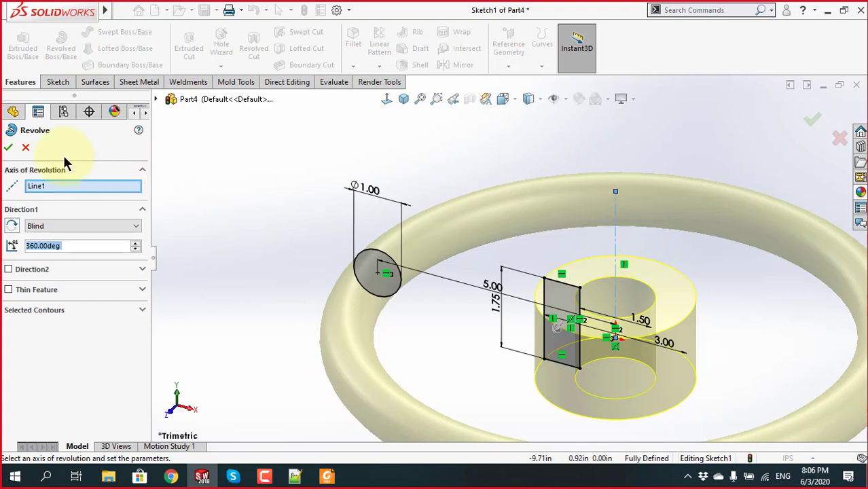
left_click(8, 147)
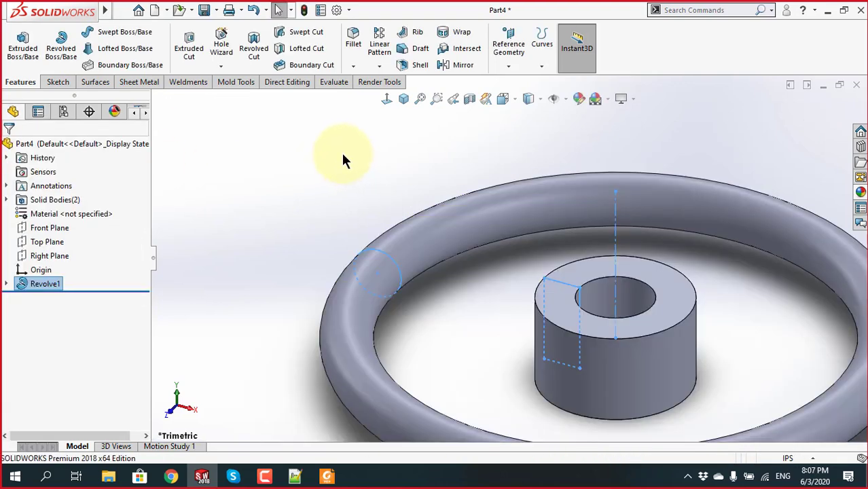
scroll(513, 253, "up", 3)
mouse_move(513, 253)
middle_mouse_down()
mouse_move(581, 289)
mouse_move(591, 269)
mouse_move(611, 262)
mouse_move(551, 187)
middle_mouse_up()
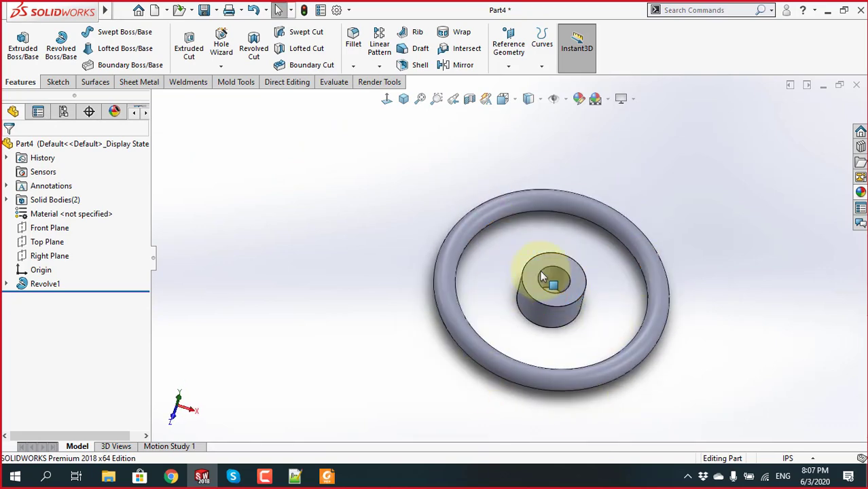
Read the rim, hub, spoke dimensions and Section A-A in Project013.pdf, then return to Part4
key("alt+Tab")
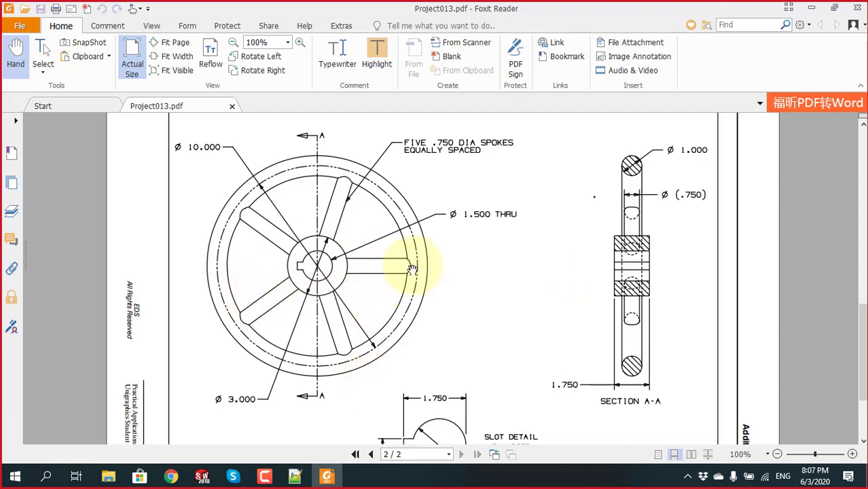
scroll(467, 293, "down", 3)
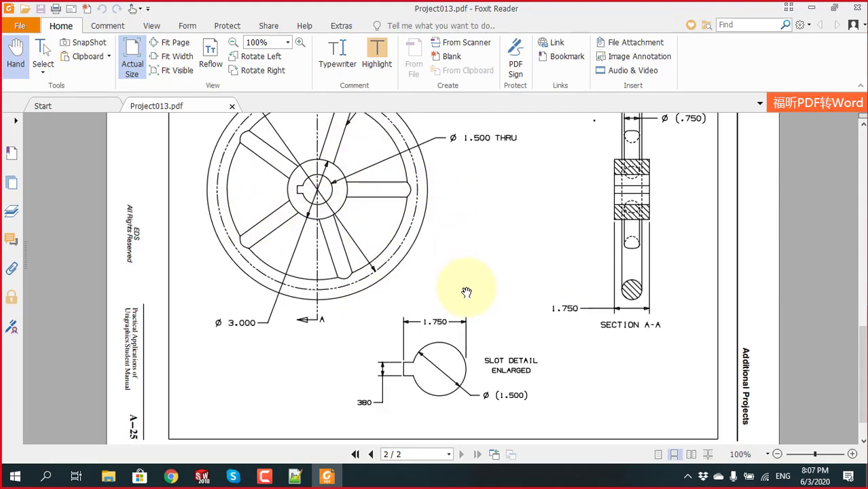
scroll(467, 292, "up", 3)
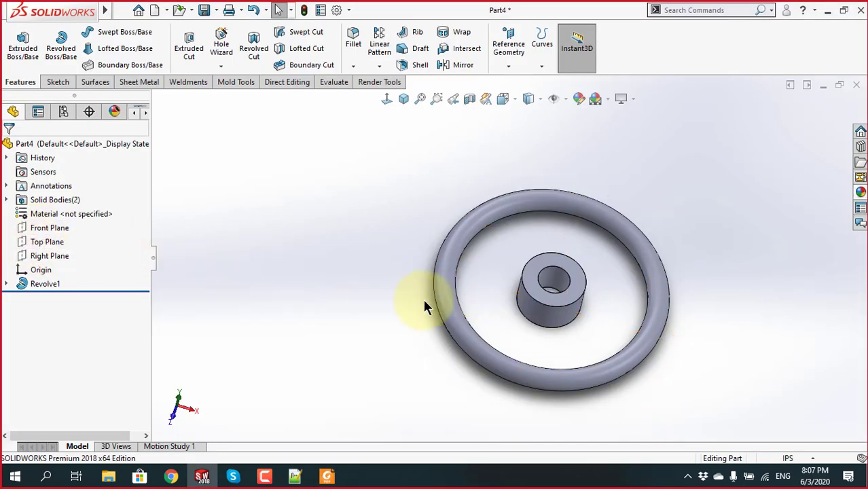
mouse_move(430, 301)
middle_mouse_down()
mouse_move(438, 322)
mouse_move(509, 225)
mouse_move(501, 266)
mouse_move(430, 343)
mouse_move(450, 393)
mouse_move(491, 362)
mouse_move(489, 326)
middle_mouse_up()
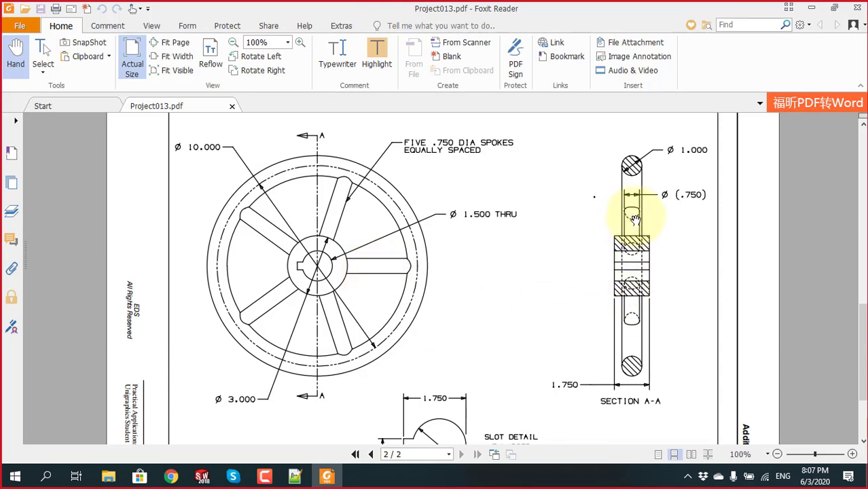
scroll(470, 236, "up", 3)
scroll(476, 246, "up", 3)
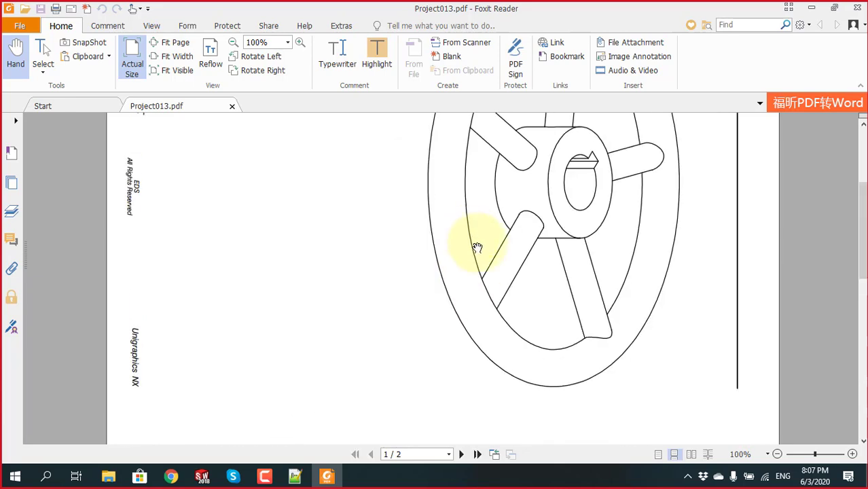
scroll(477, 247, "up", 3)
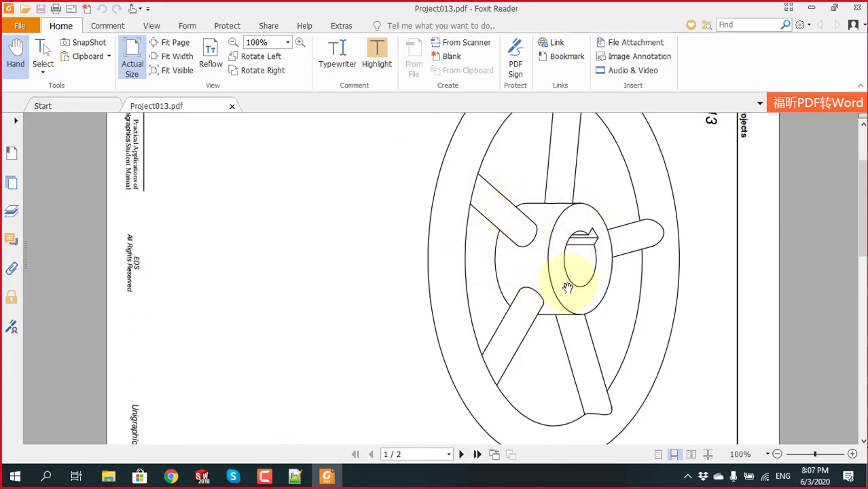
scroll(568, 287, "down", 3)
scroll(568, 287, "down", 3)
scroll(559, 311, "up", 3)
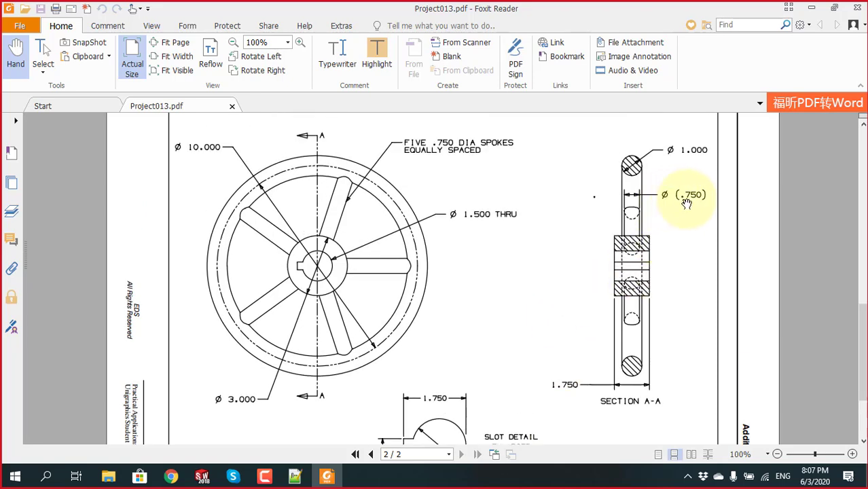
key("alt+Tab")
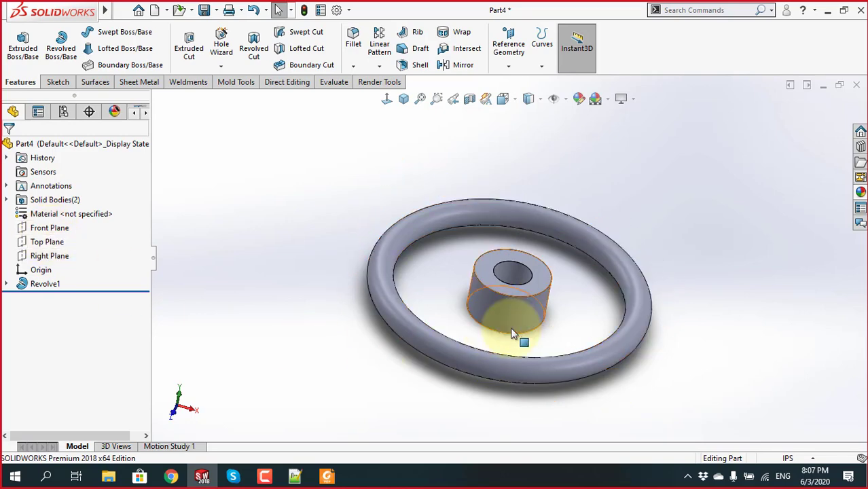
Orbit the part and select the Front, Top and Right Planes to compare their orientations
mouse_move(514, 333)
middle_mouse_down()
mouse_move(530, 248)
mouse_move(582, 325)
mouse_move(550, 388)
middle_mouse_up()
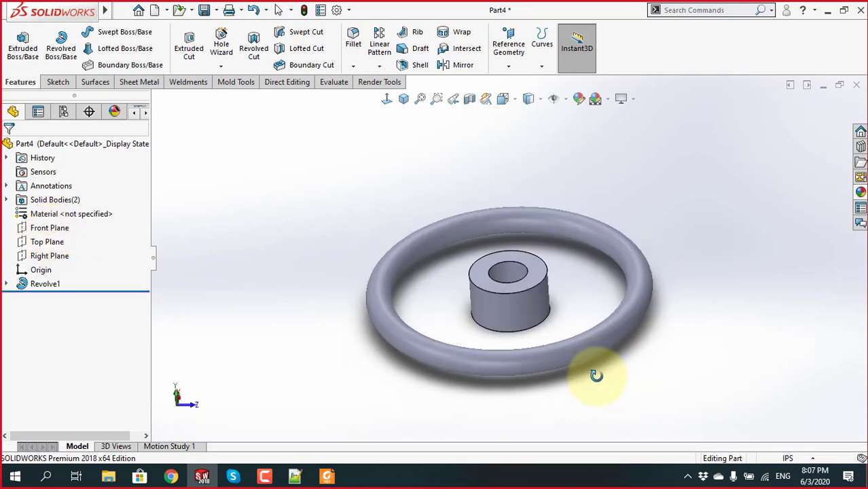
scroll(511, 273, "down", 4)
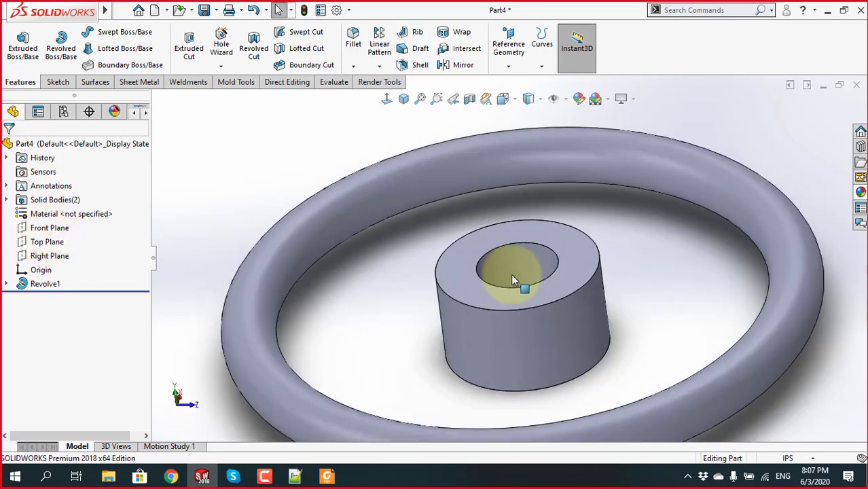
left_click(46, 232)
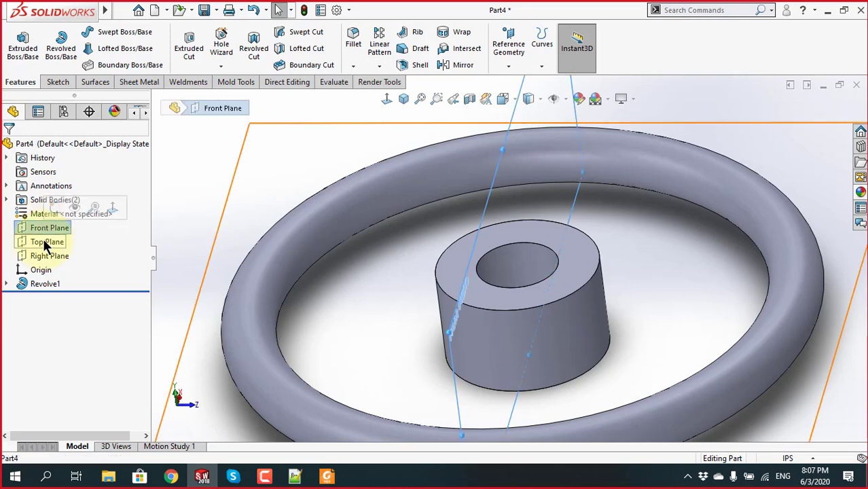
scroll(459, 291, "up", 5)
middle_click_drag(460, 291, 466, 155)
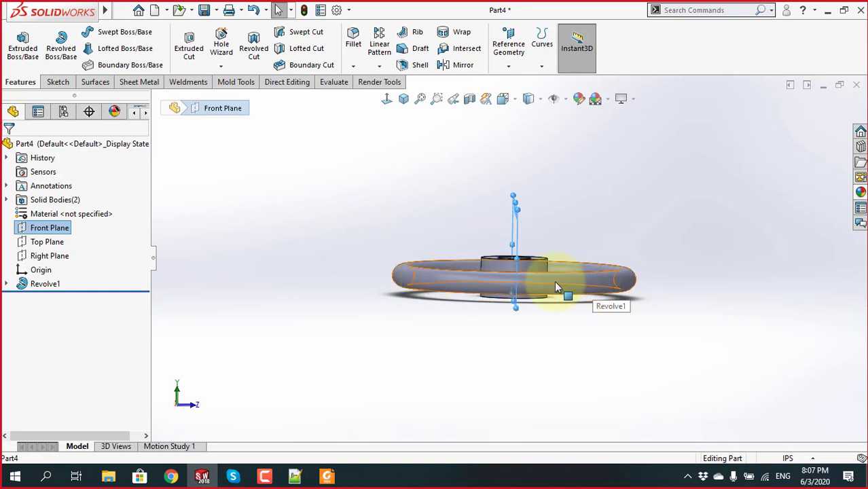
left_click(47, 246)
left_click(47, 246)
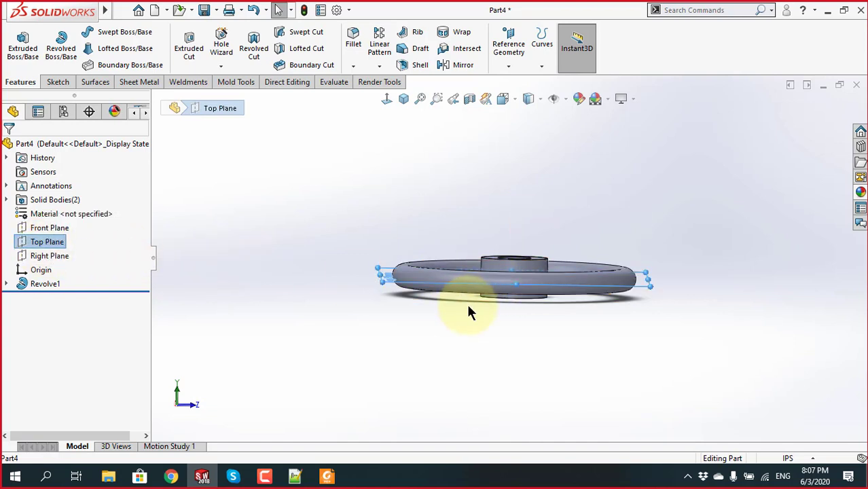
scroll(499, 297, "down", 2)
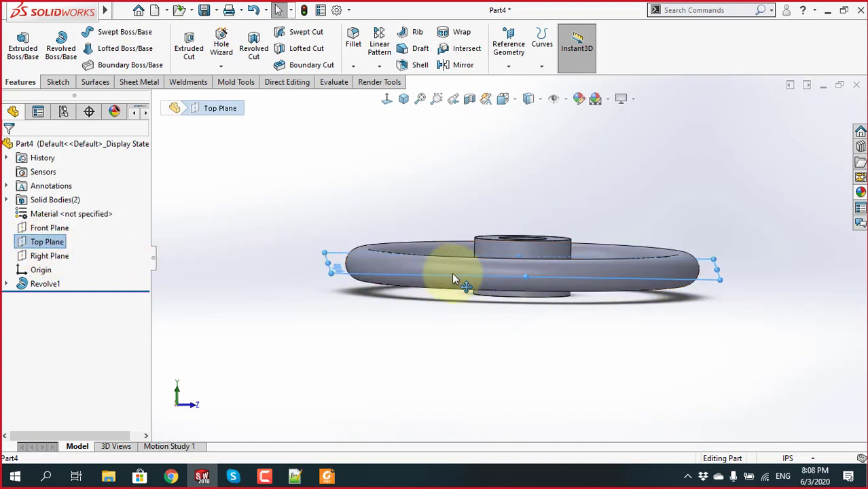
left_click(31, 258)
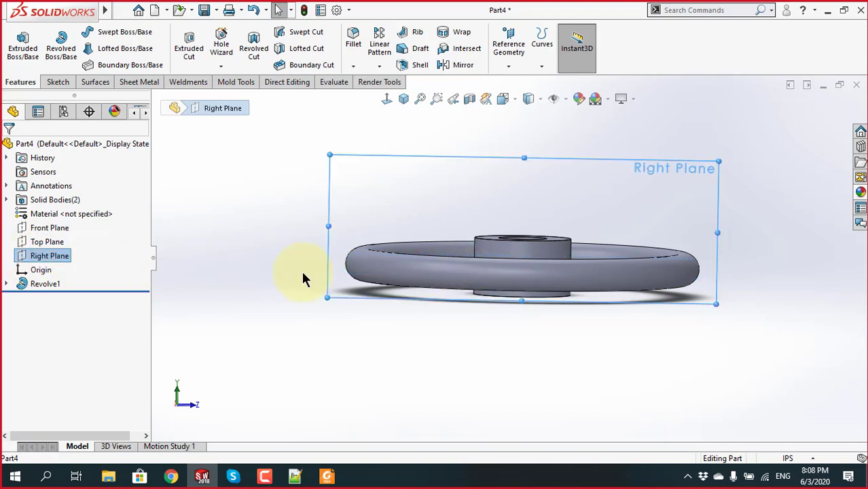
Start a new sketch on the Front Plane
left_click(49, 228)
left_click(289, 246)
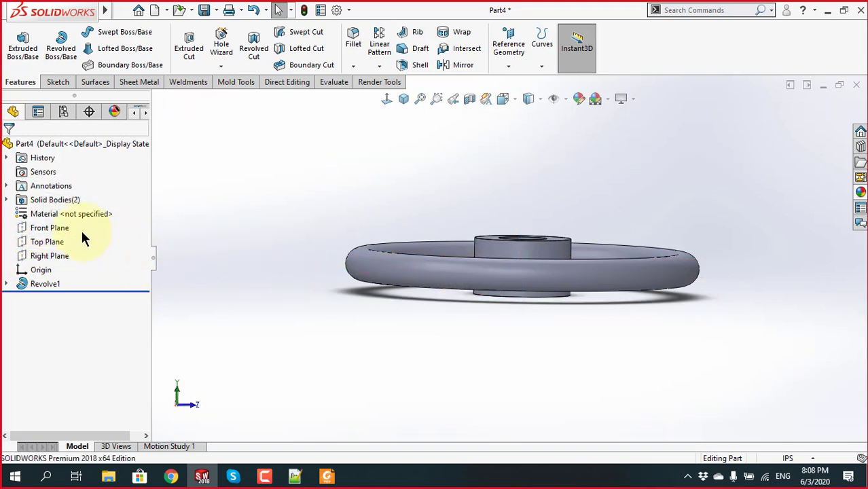
left_click(60, 233)
left_click(69, 207)
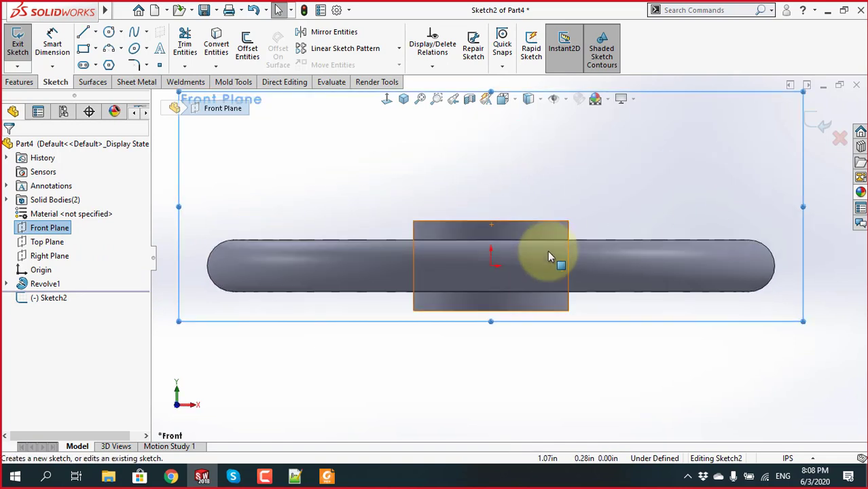
Draw a circle centred on the sketch origin
scroll(551, 257, "down", 1)
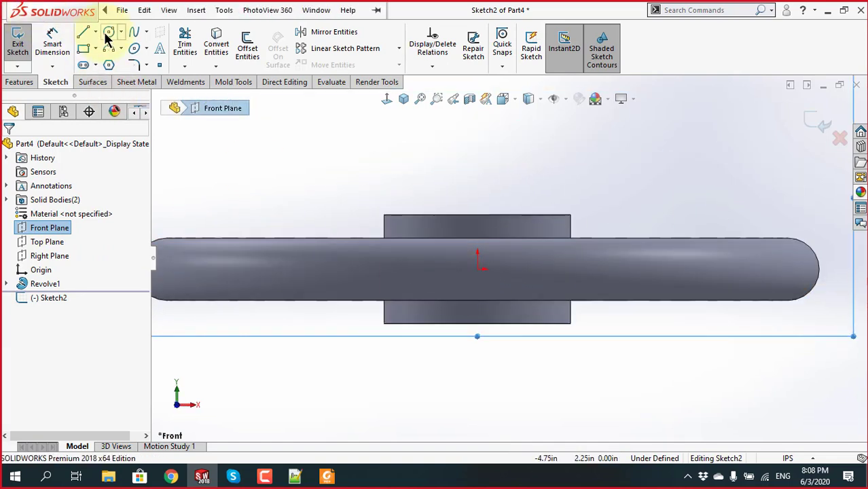
left_click(109, 33)
left_click(478, 269)
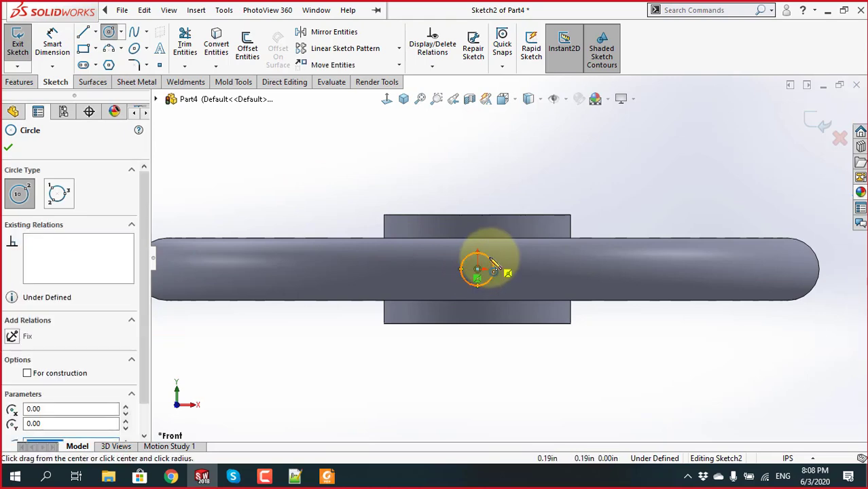
left_click(496, 264)
key("alt+Tab")
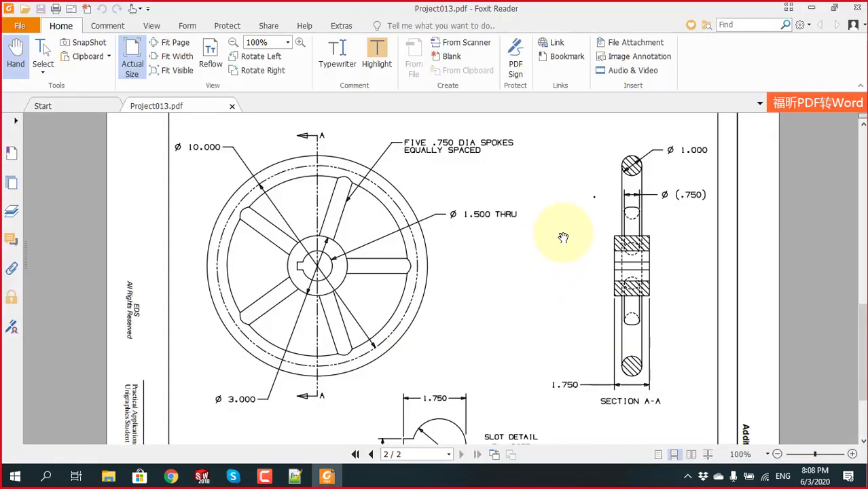
key("alt+Tab")
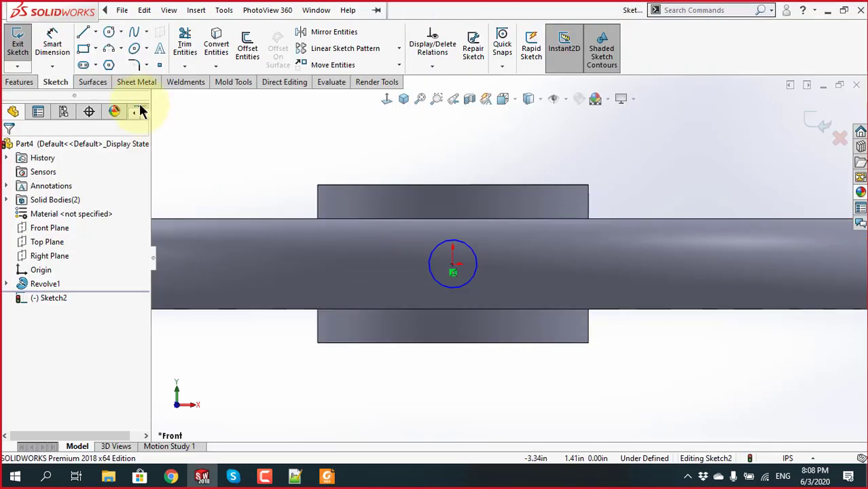
Dimension the circle's diameter as 0.75
left_click(53, 45)
left_click(474, 259)
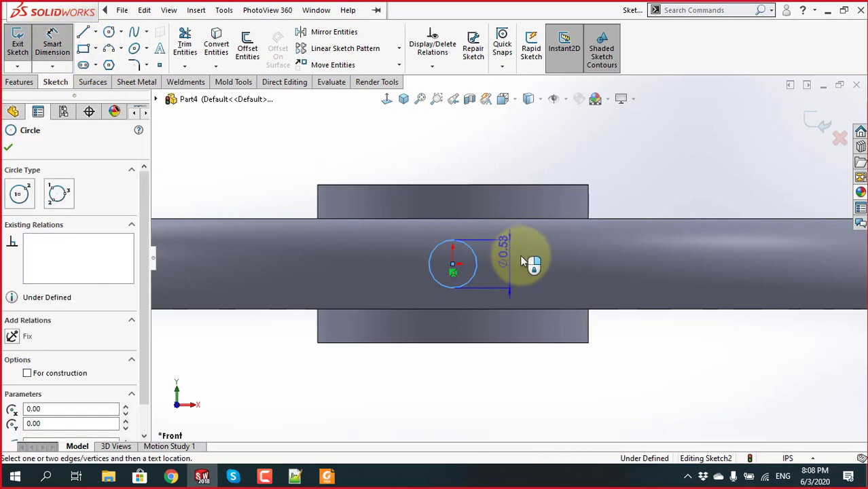
left_click(522, 256)
type("75")
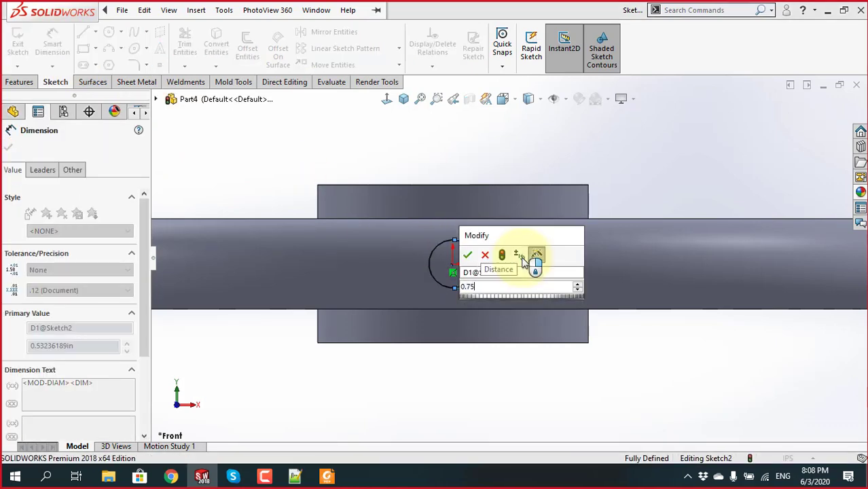
key("Return")
key("f")
mouse_move(586, 183)
middle_mouse_down()
mouse_move(590, 398)
mouse_move(576, 291)
mouse_move(576, 339)
mouse_move(582, 291)
mouse_move(577, 341)
middle_mouse_up()
scroll(568, 225, "up", 3)
scroll(562, 220, "down", 3)
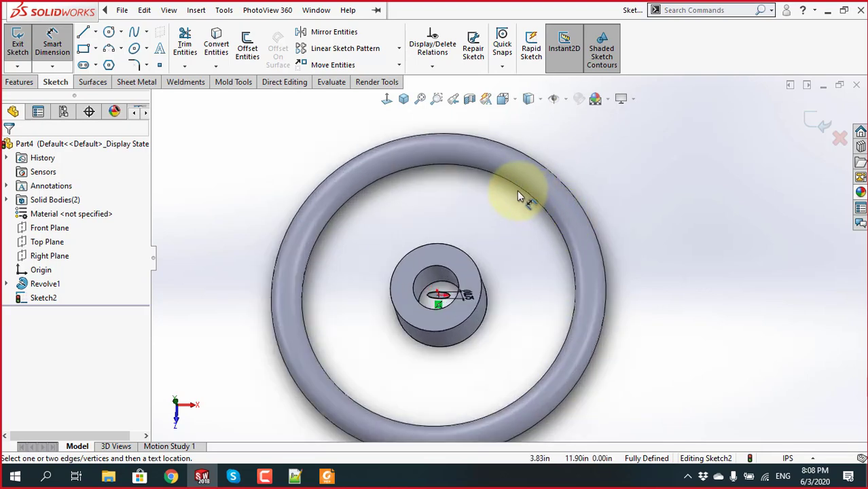
Start a Boss-Extrude of the Ø0.75 circle sketch
left_click(19, 82)
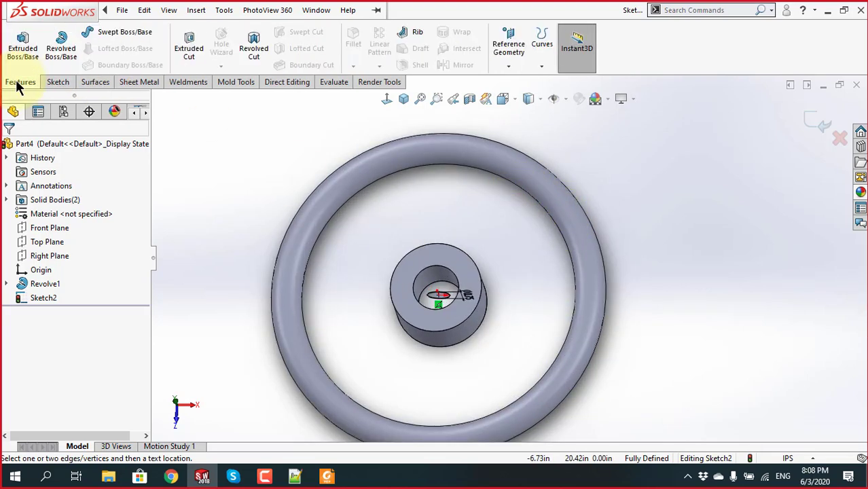
left_click(23, 43)
scroll(435, 360, "up", 2)
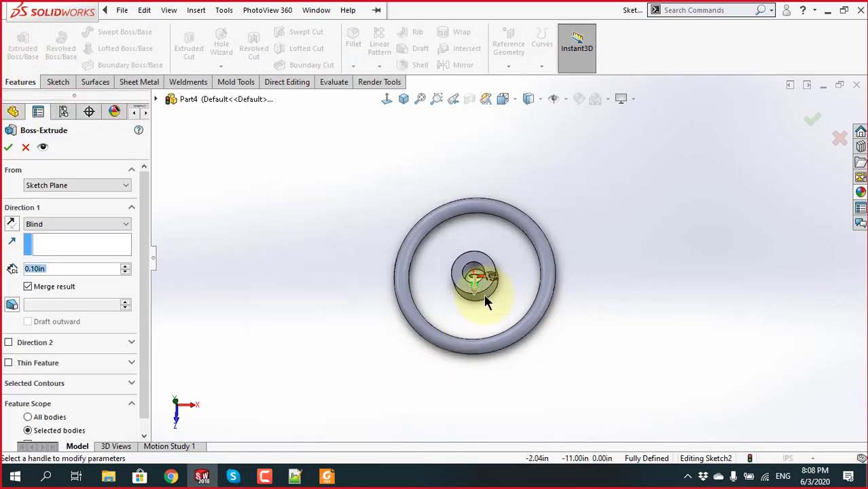
mouse_move(484, 294)
middle_mouse_down()
mouse_move(495, 213)
mouse_move(480, 272)
middle_mouse_up()
scroll(494, 311, "down", 2)
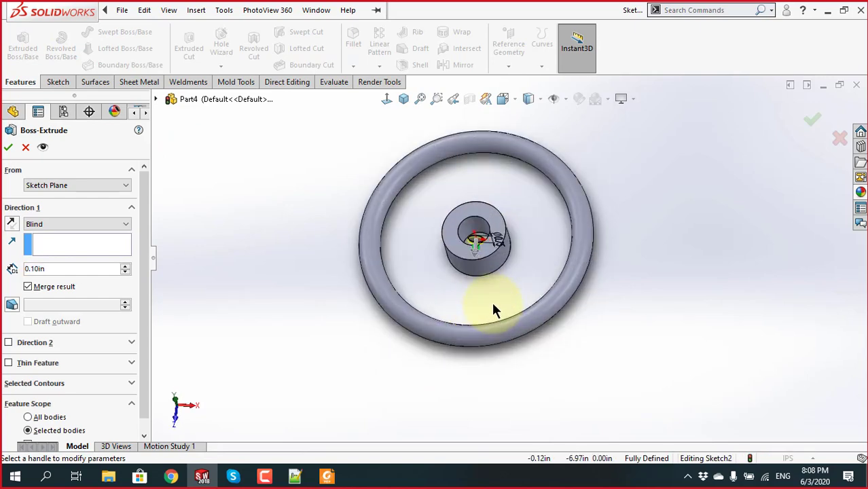
key("alt+Tab")
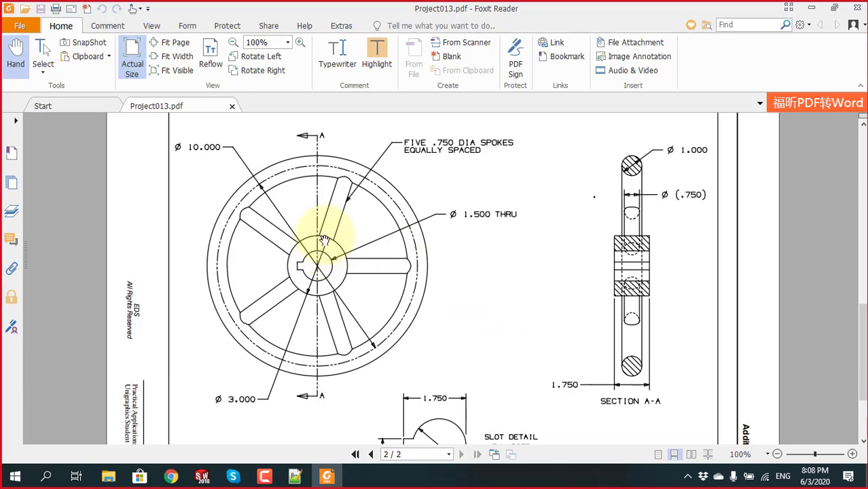
key("alt+Tab")
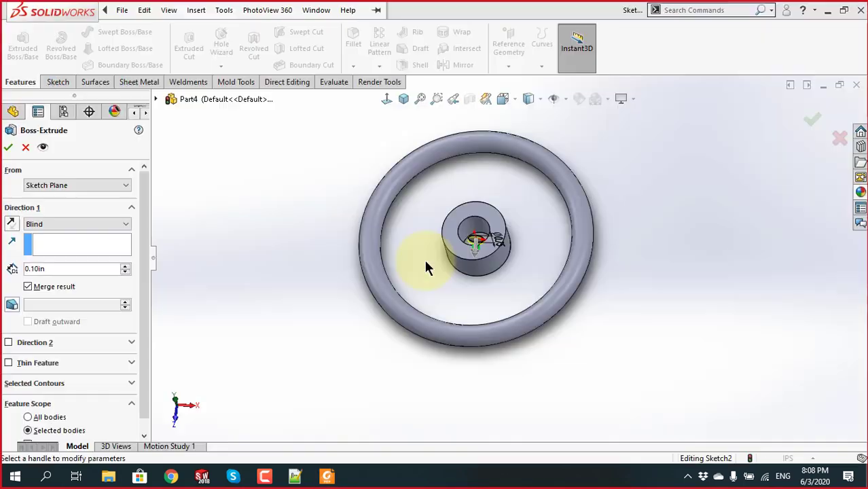
middle_click_drag(427, 265, 506, 205)
scroll(502, 212, "down", 2)
scroll(494, 231, "down", 2)
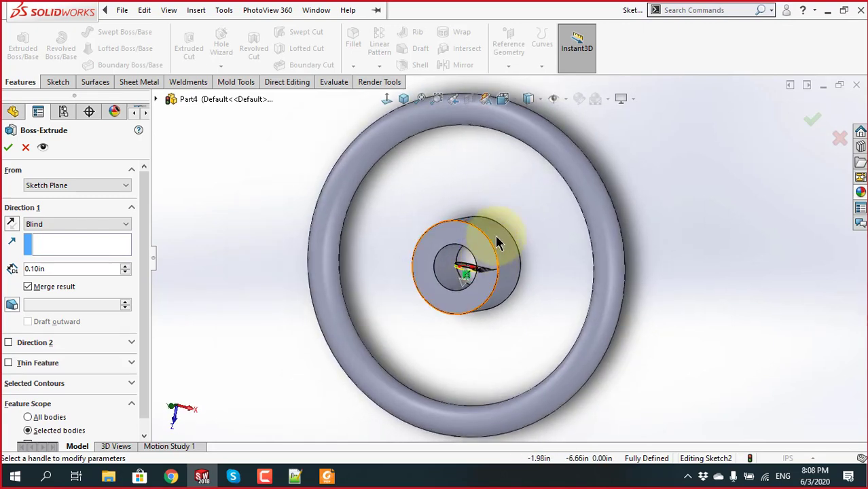
Set the extrusion's From condition to the hub's outer cylindrical face
left_click(97, 185)
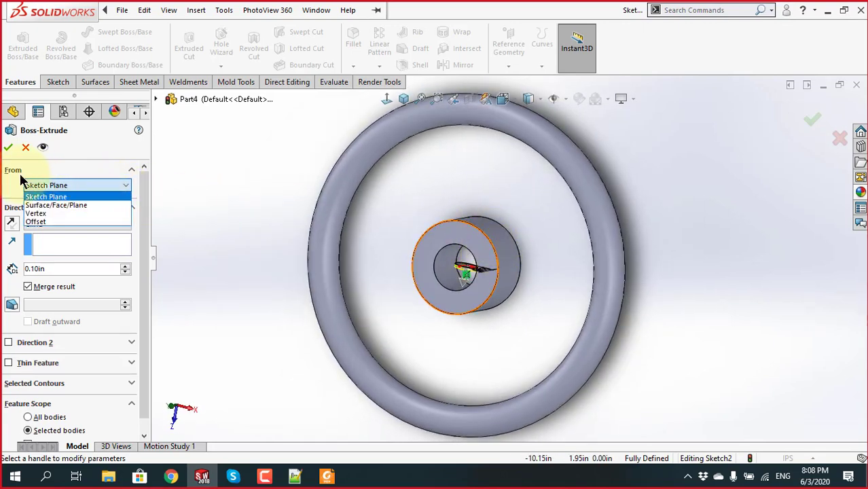
left_click(66, 204)
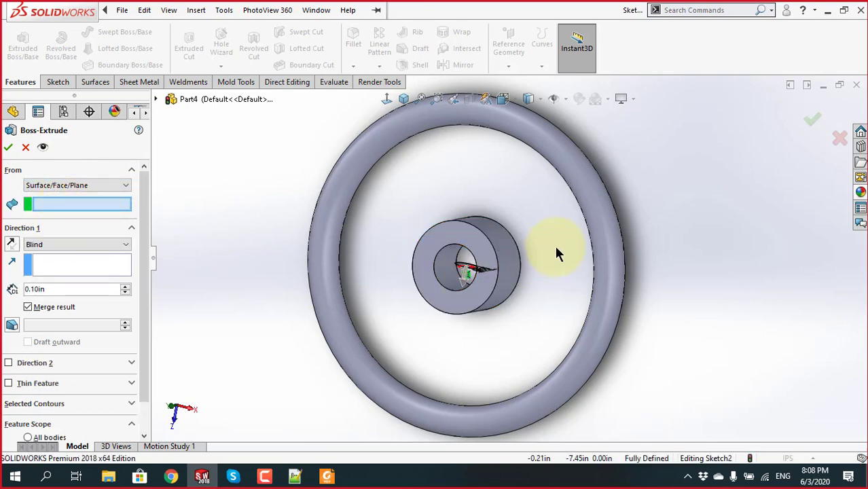
scroll(537, 248, "down", 3)
middle_click_drag(534, 253, 479, 257)
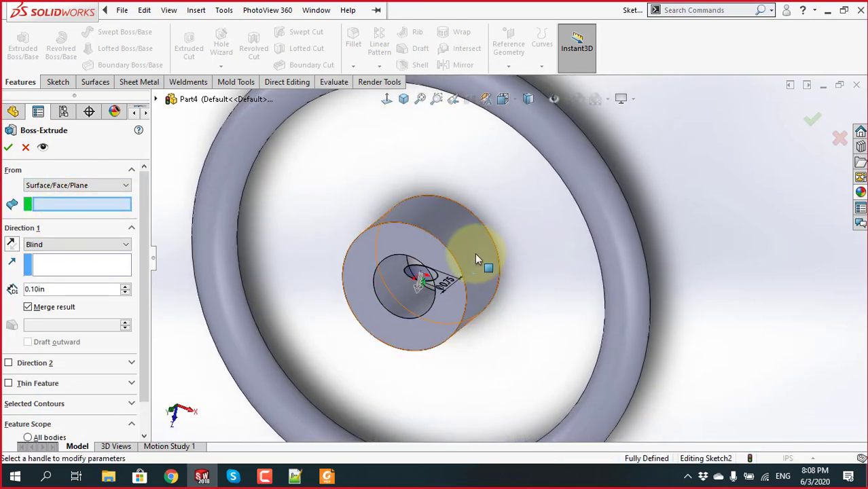
left_click(476, 259)
scroll(487, 315, "up", 3)
middle_click_drag(488, 314, 514, 204)
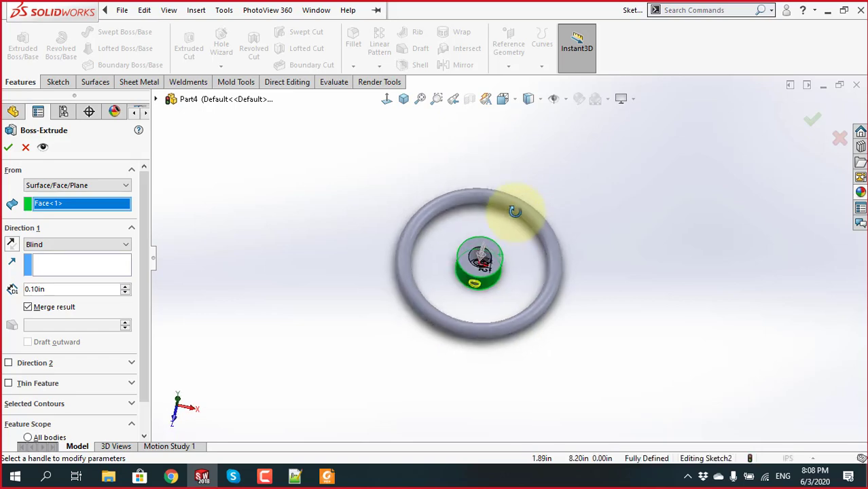
scroll(489, 230, "down", 4)
scroll(491, 233, "down", 2)
scroll(522, 254, "up", 2)
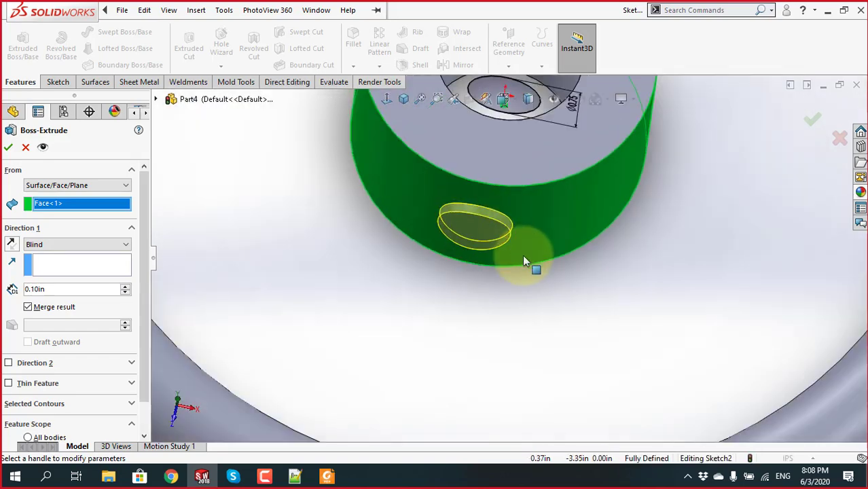
scroll(523, 255, "up", 3)
scroll(485, 246, "down", 2)
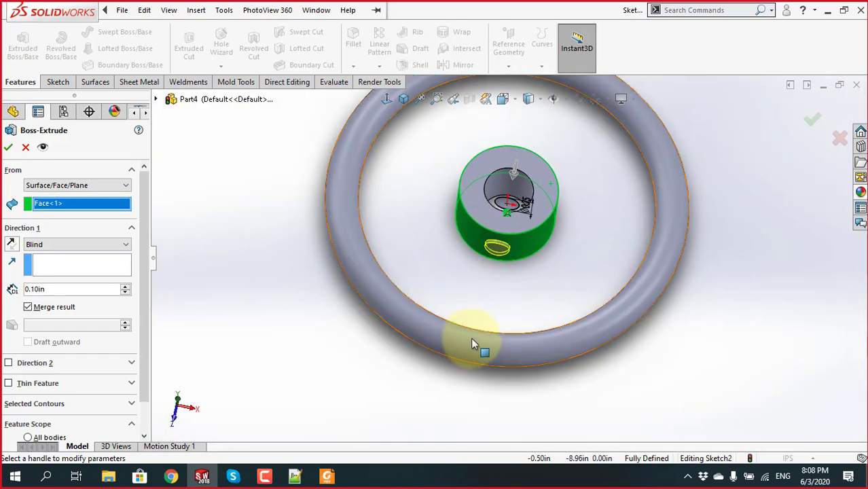
scroll(479, 339, "up", 5)
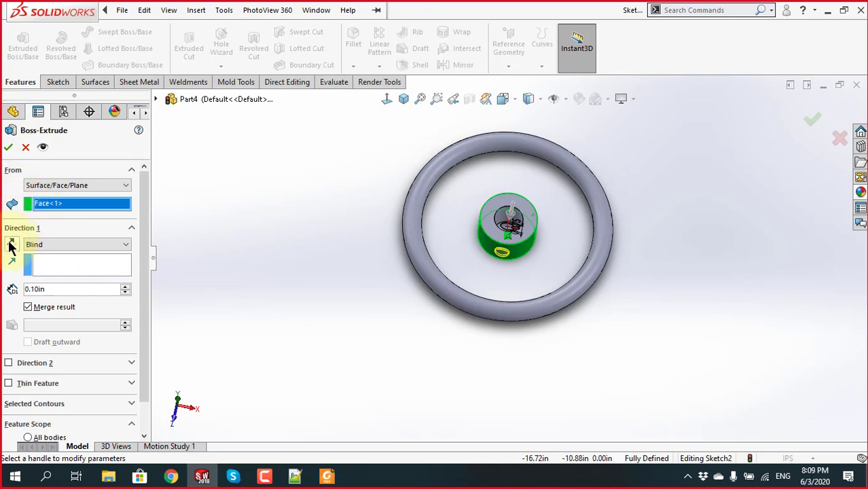
scroll(542, 212, "down", 2)
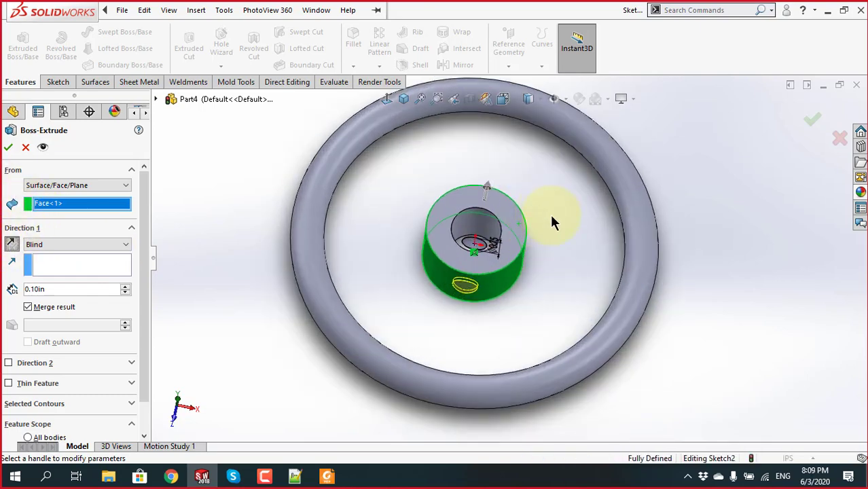
End the spoke Up To Surface at the rim's inner face and accept the extrusion
middle_click_drag(550, 213, 543, 251)
scroll(545, 252, "up", 1)
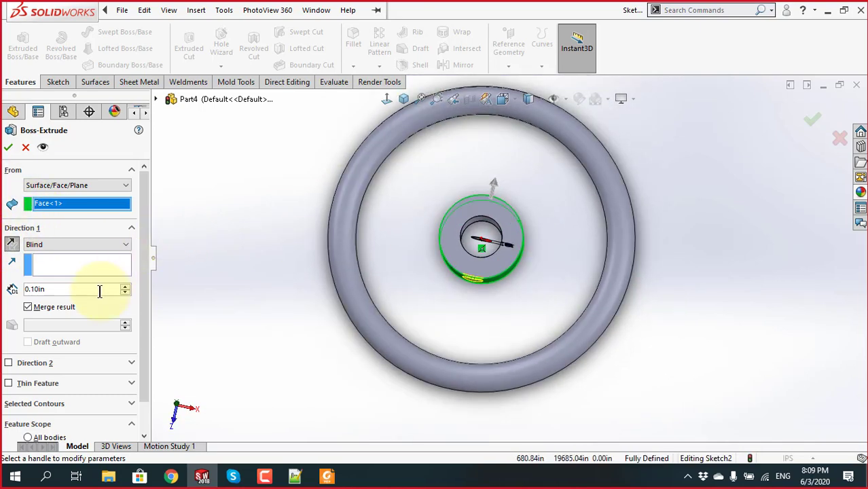
left_click(83, 246)
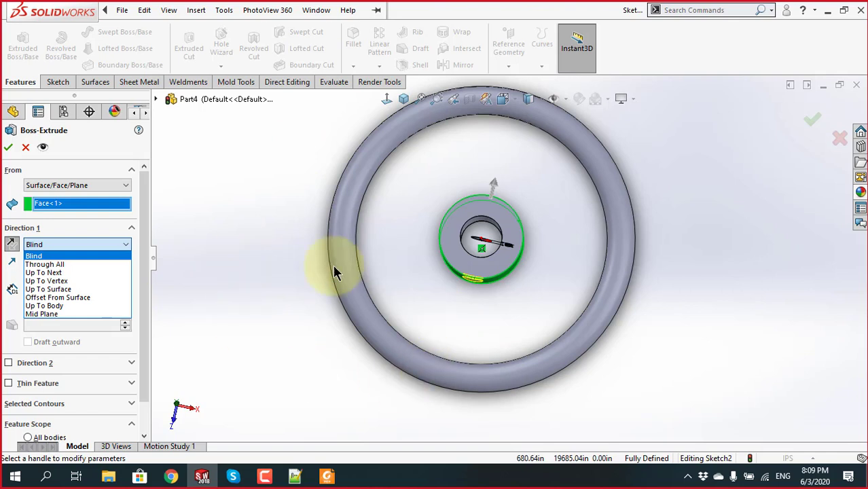
left_click(47, 289)
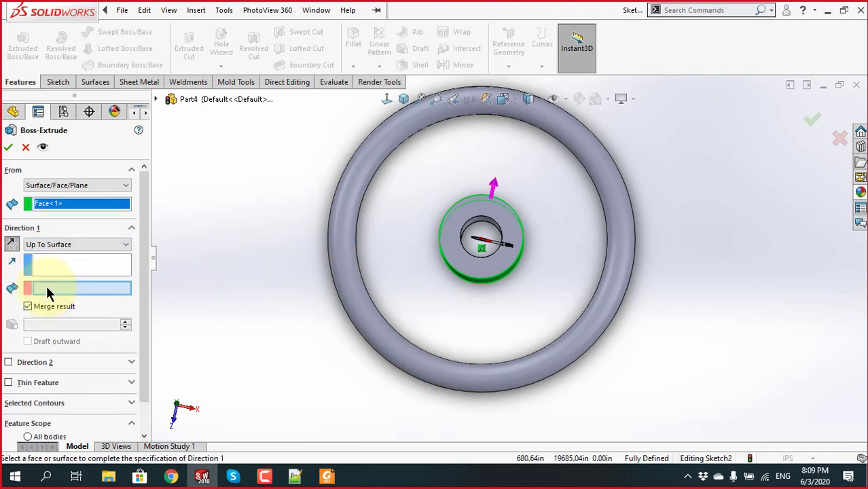
left_click(598, 168)
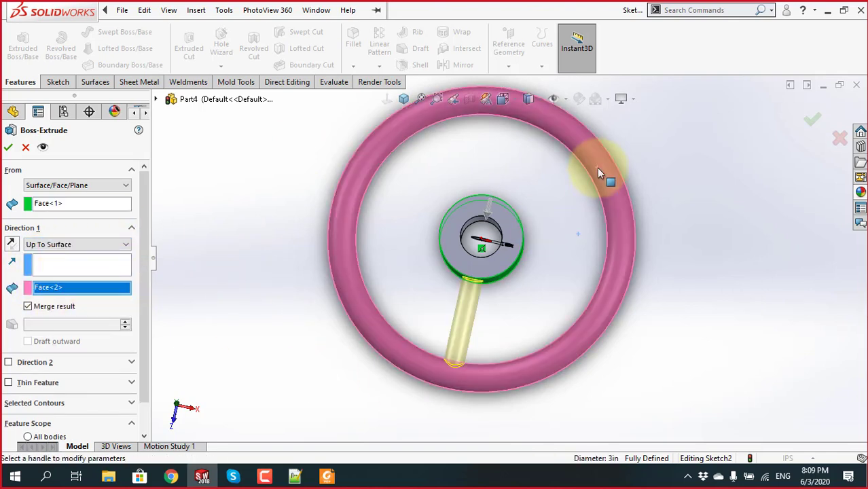
scroll(544, 282, "up", 3)
mouse_move(520, 275)
middle_mouse_down()
mouse_move(480, 181)
mouse_move(407, 181)
mouse_move(437, 268)
mouse_move(348, 272)
middle_mouse_up()
scroll(437, 268, "down", 5)
scroll(466, 291, "up", 5)
scroll(370, 275, "down", 5)
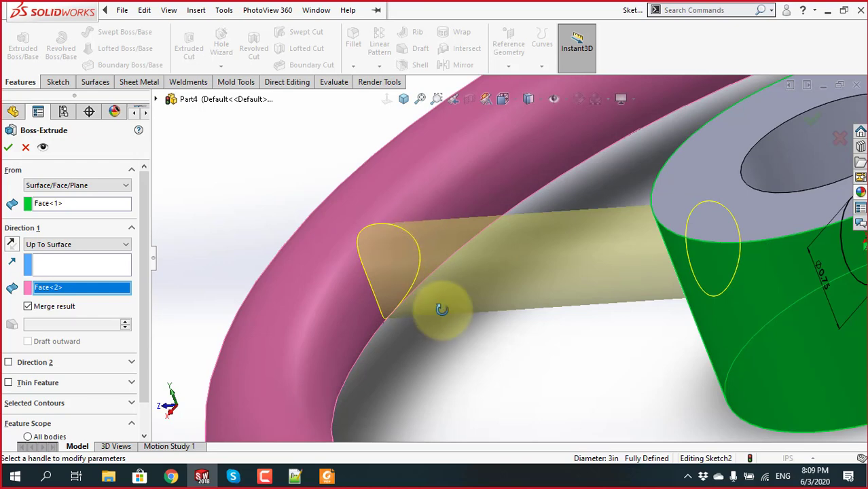
mouse_move(442, 307)
middle_mouse_down()
mouse_move(466, 277)
mouse_move(445, 239)
middle_mouse_up()
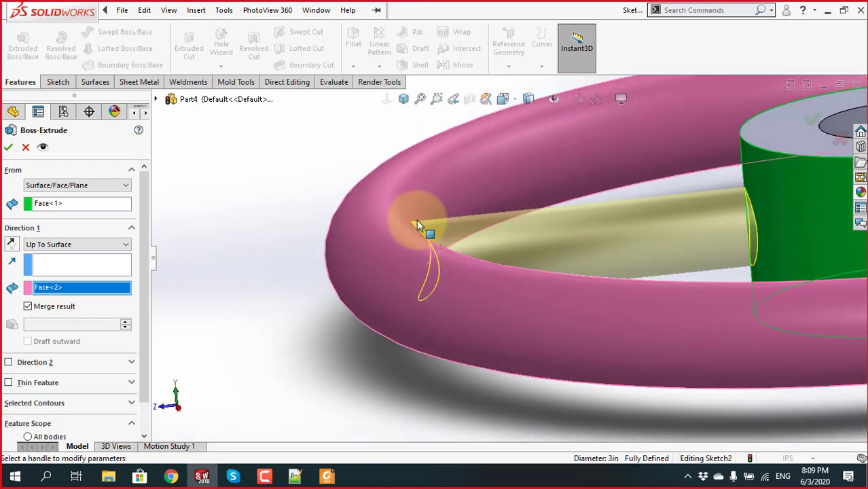
scroll(453, 273, "up", 3)
scroll(589, 236, "down", 2)
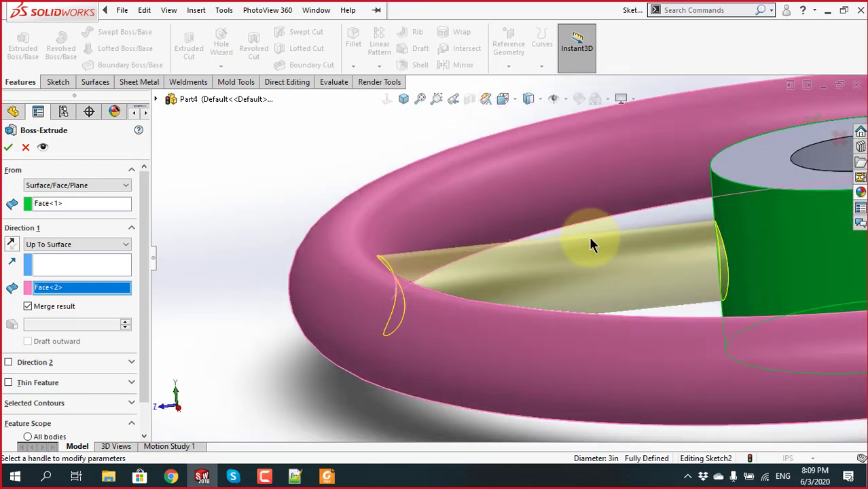
scroll(591, 235, "up", 2)
left_click(9, 148)
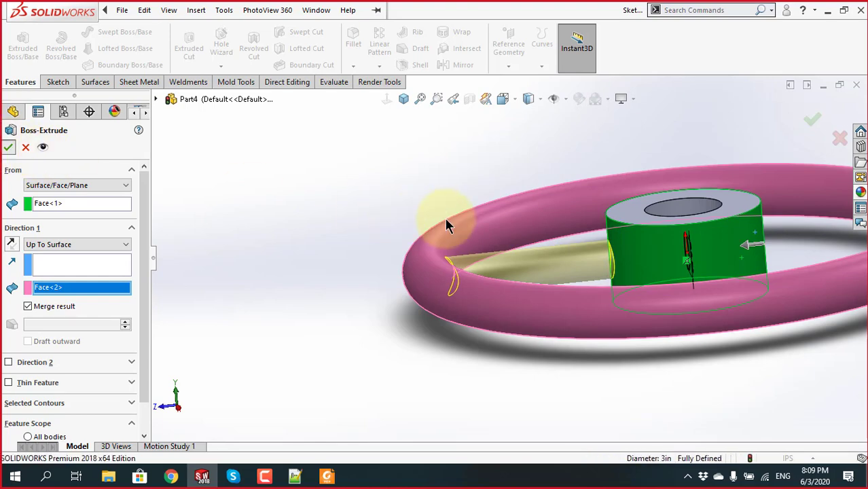
left_click(524, 235)
scroll(584, 239, "up", 2)
middle_click_drag(598, 242, 604, 320)
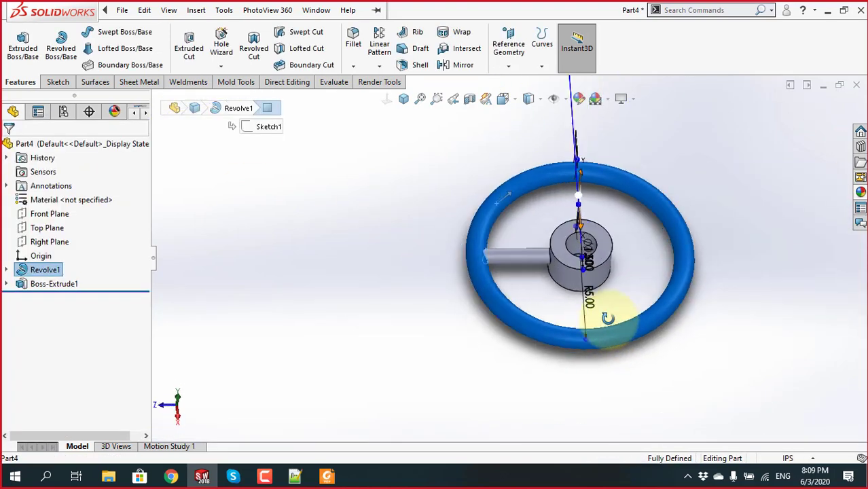
left_click(329, 252)
mouse_move(330, 252)
middle_mouse_down()
mouse_move(610, 242)
mouse_move(552, 352)
mouse_move(591, 210)
mouse_move(627, 247)
middle_mouse_up()
scroll(608, 232, "down", 1)
scroll(627, 247, "up", 2)
key("alt+Tab")
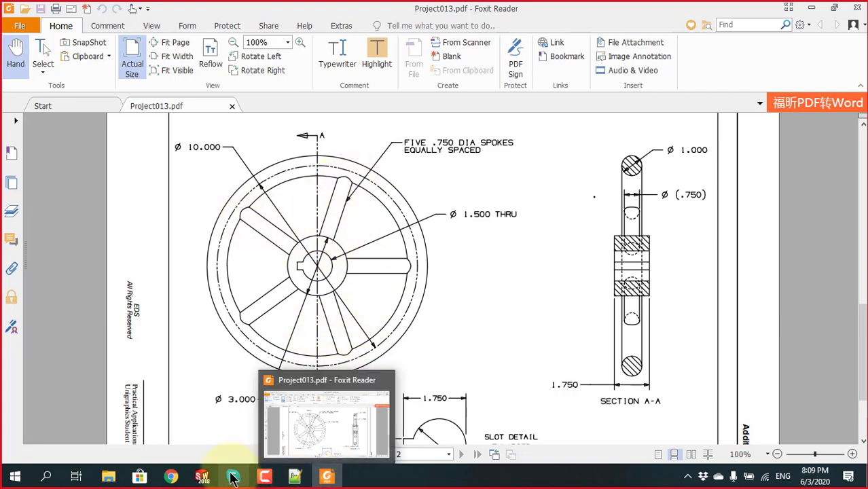
left_click(202, 477)
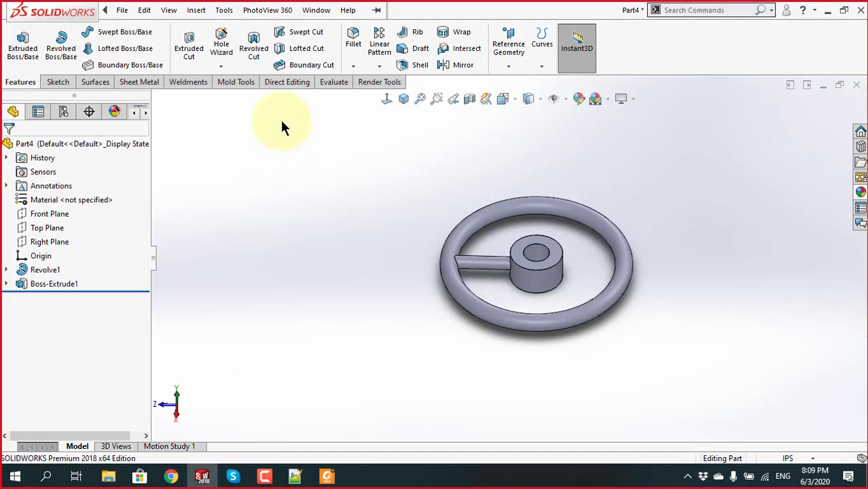
Launch Circular Pattern from the Linear Pattern dropdown and activate the Direction 1 axis box
left_click(57, 82)
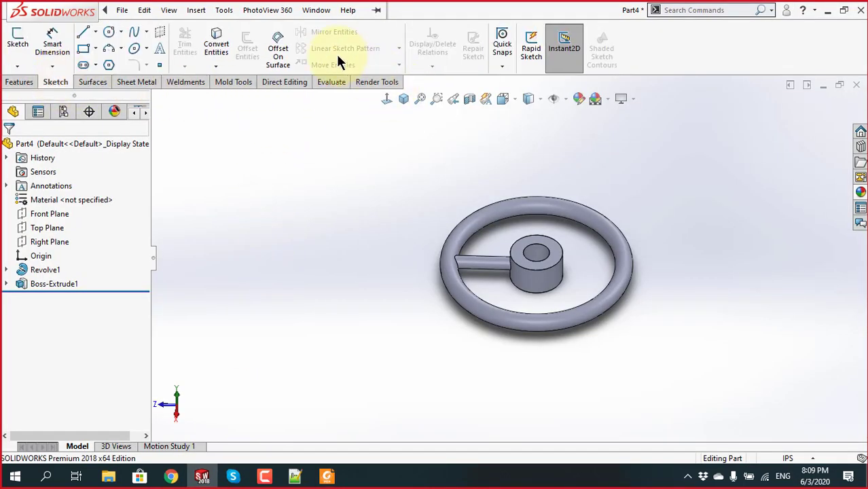
left_click(22, 81)
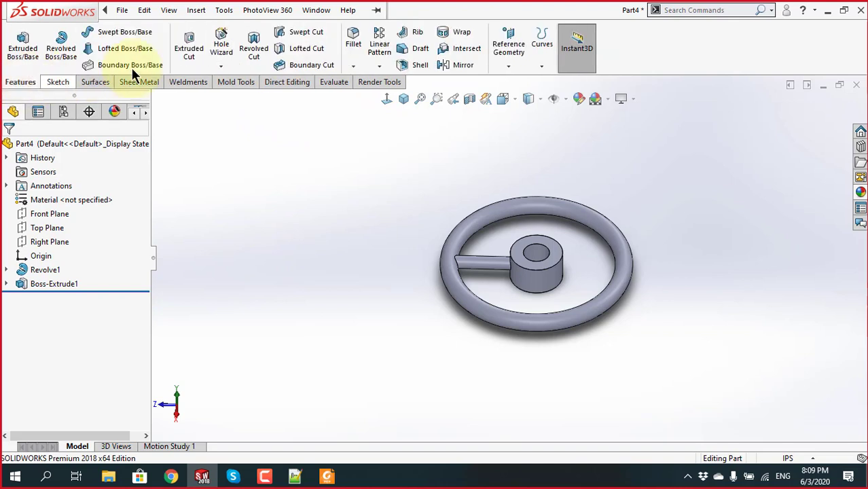
left_click(380, 66)
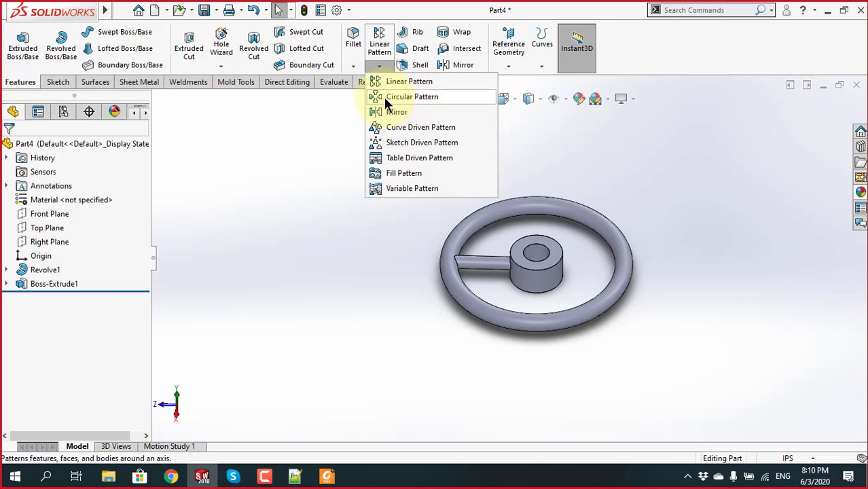
left_click(386, 100)
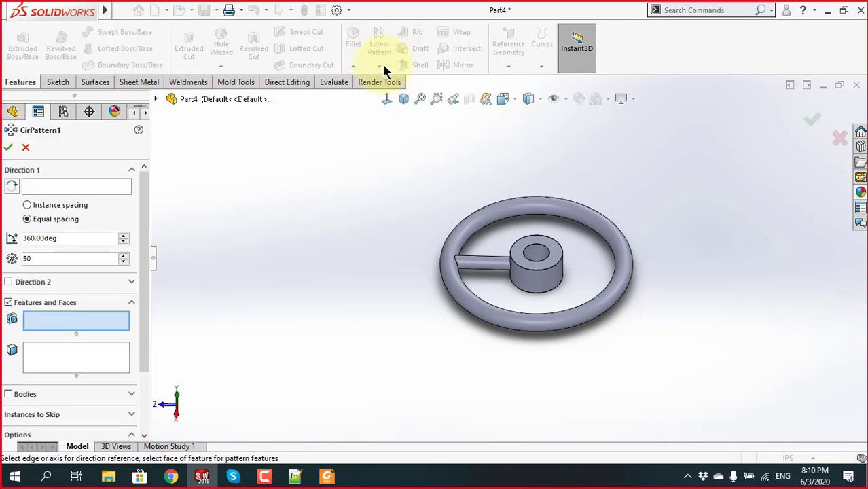
left_click(79, 183)
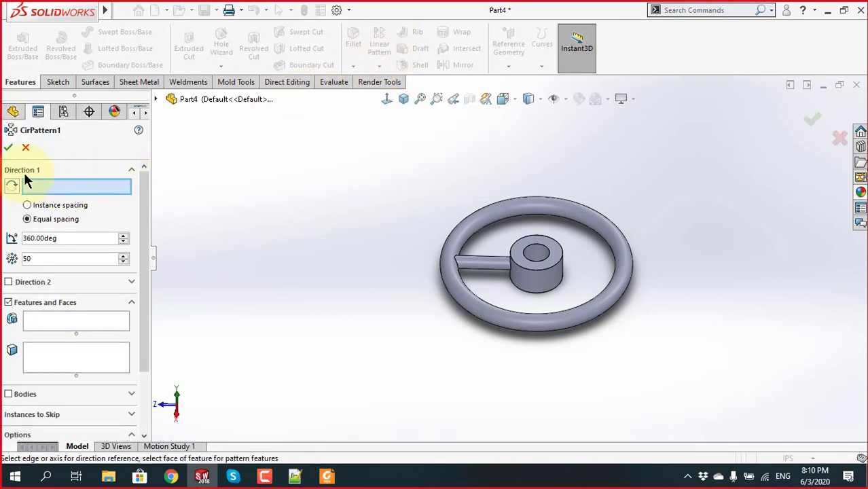
scroll(564, 299, "down", 3)
middle_click_drag(564, 223, 556, 286)
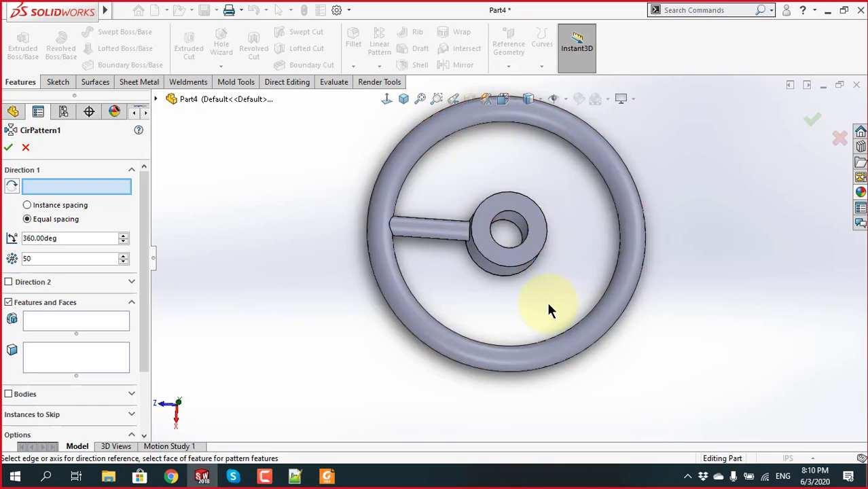
scroll(508, 178, "down", 3)
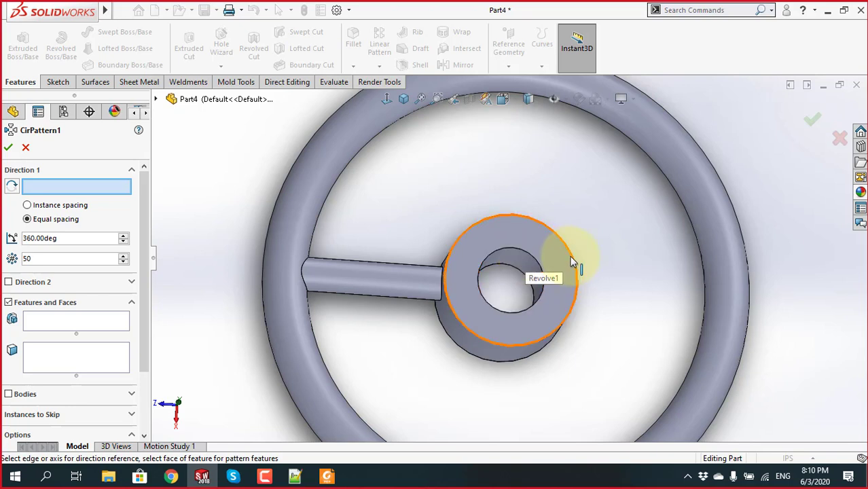
Use the hub's bore edge as axis and Boss-Extrude1 as the patterned feature, equally spaced over 360°
left_click(530, 254)
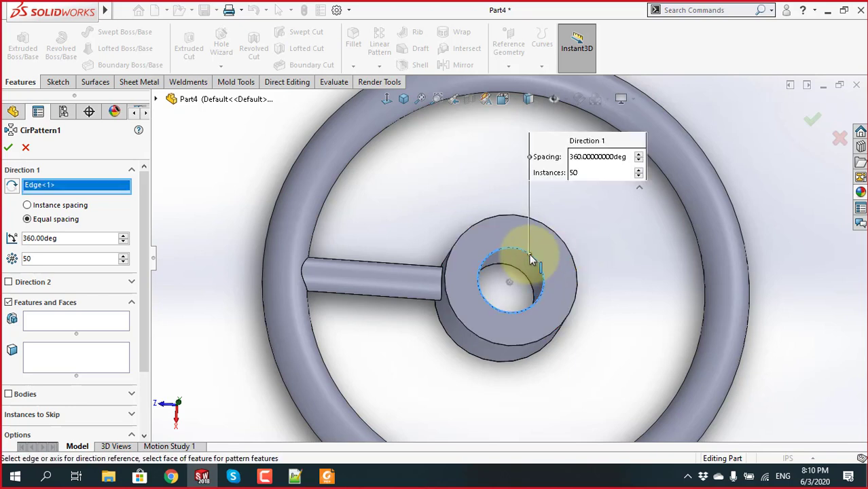
scroll(465, 293, "up", 2)
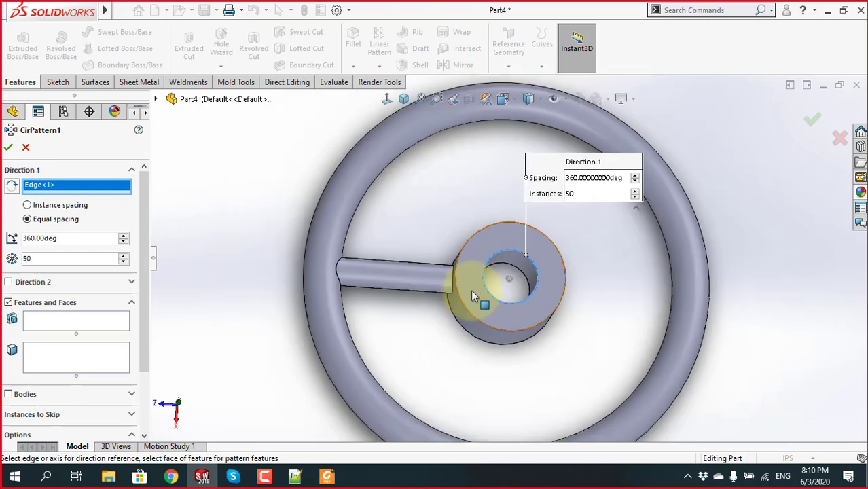
scroll(466, 296, "up", 1)
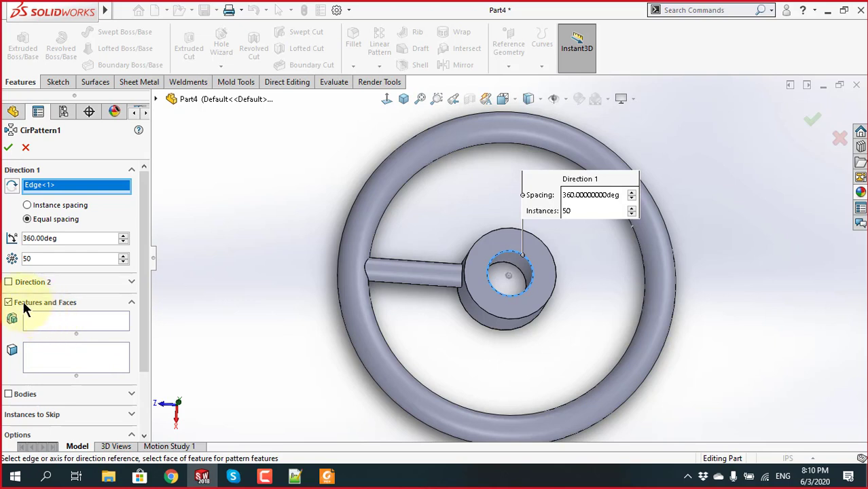
left_click(57, 322)
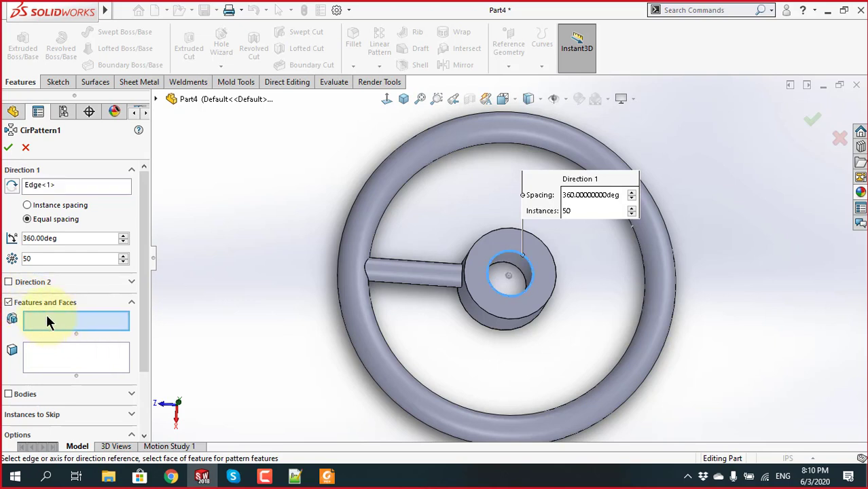
mouse_move(144, 299)
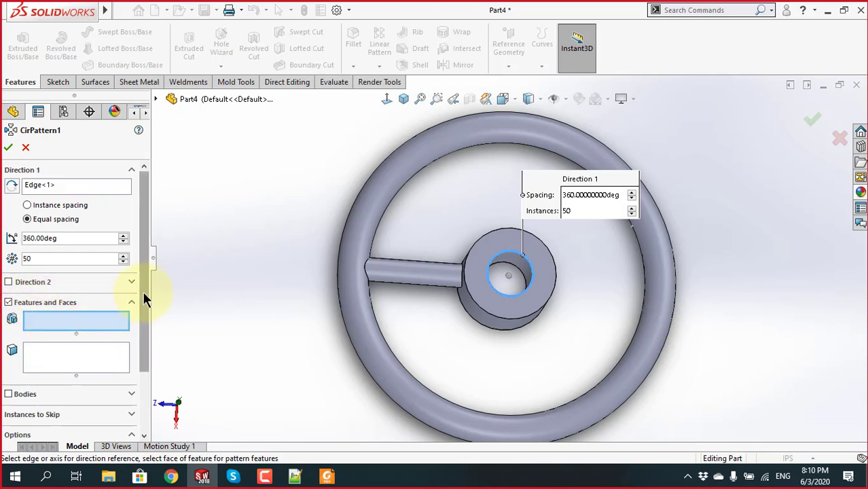
scroll(144, 300, "down", 1)
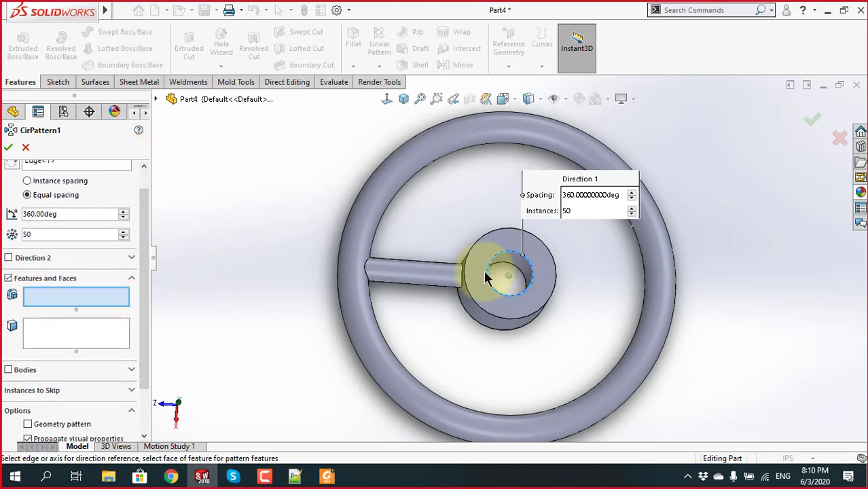
left_click(413, 273)
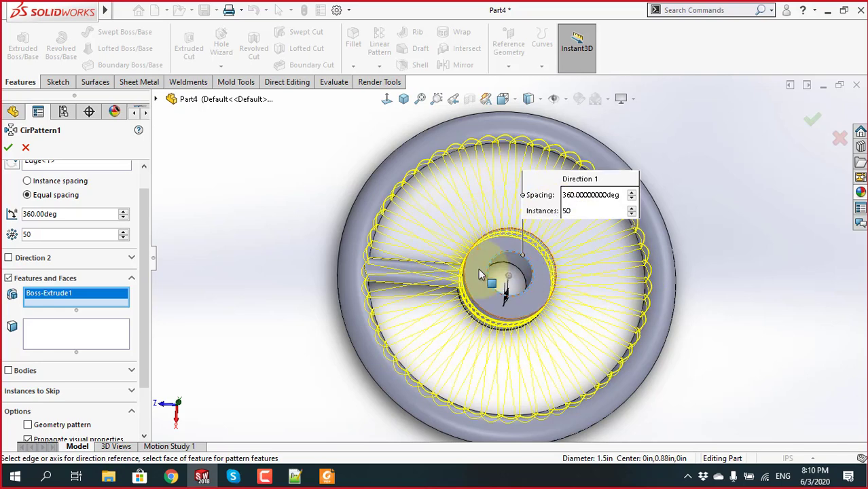
middle_click_drag(476, 234, 472, 208)
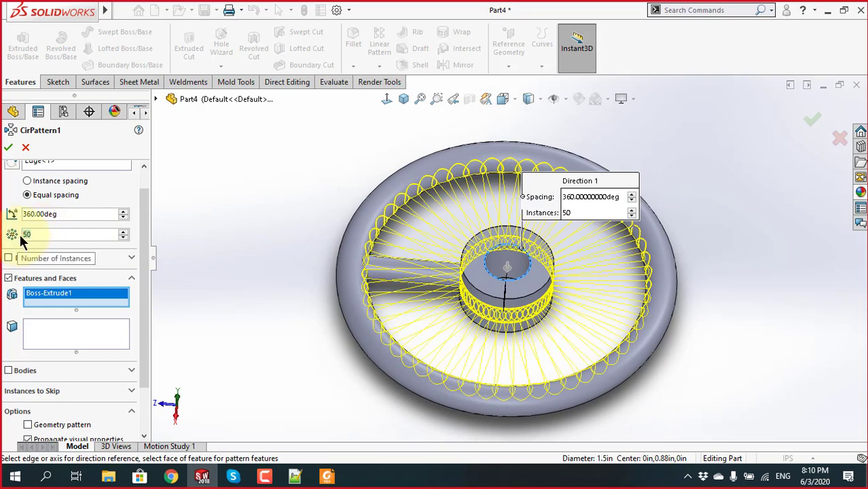
left_click(327, 476)
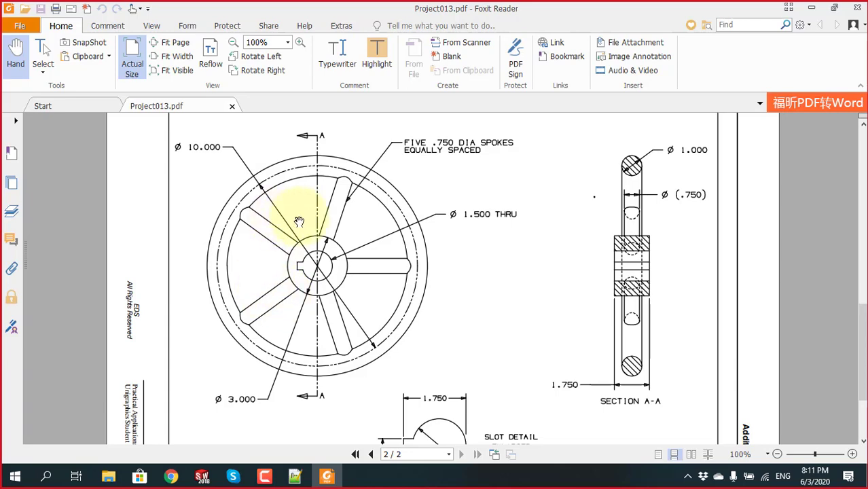
left_click(202, 476)
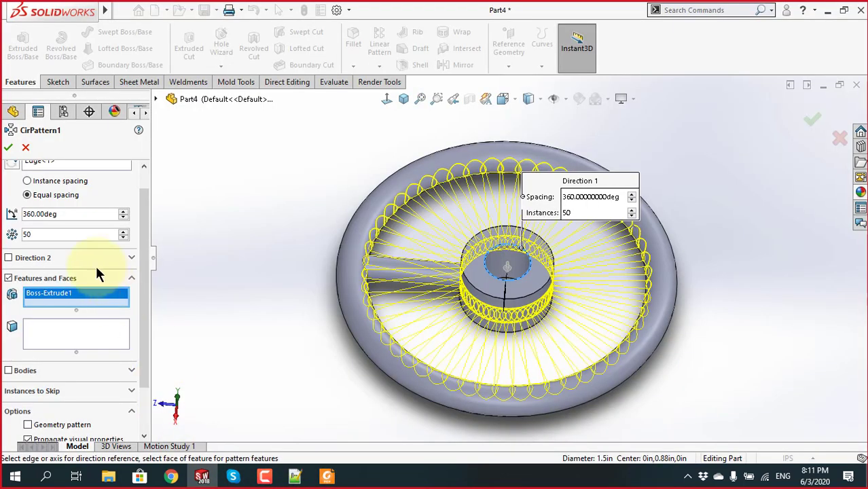
Change the pattern's instance count to 5
double_click(62, 235)
type("5")
scroll(517, 202, "down", 3)
scroll(503, 202, "up", 2)
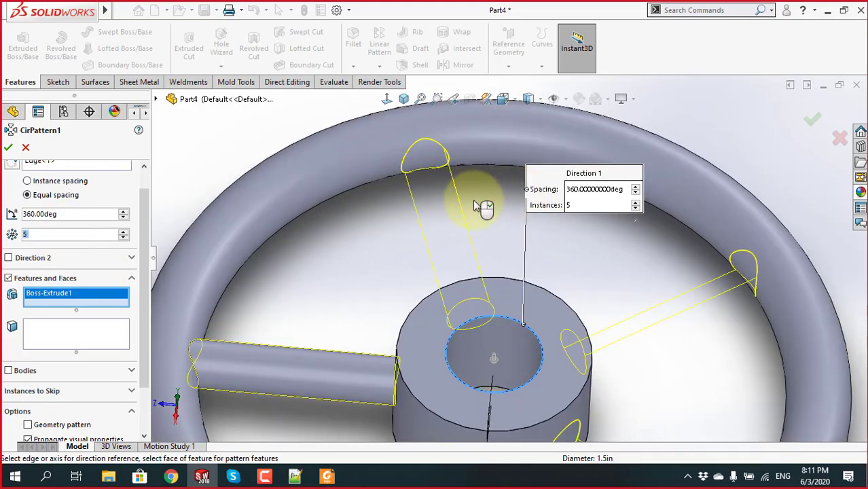
mouse_move(484, 204)
middle_mouse_down()
mouse_move(474, 258)
mouse_move(474, 193)
middle_mouse_up()
scroll(484, 261, "up", 2)
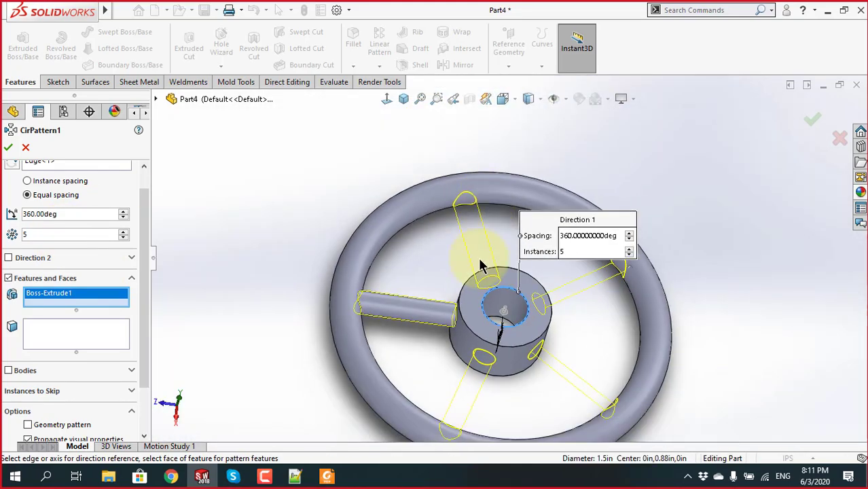
Re-pick the hub's inner edge as axis, then delete Boss-Extrude1 from the features list
left_click(479, 320)
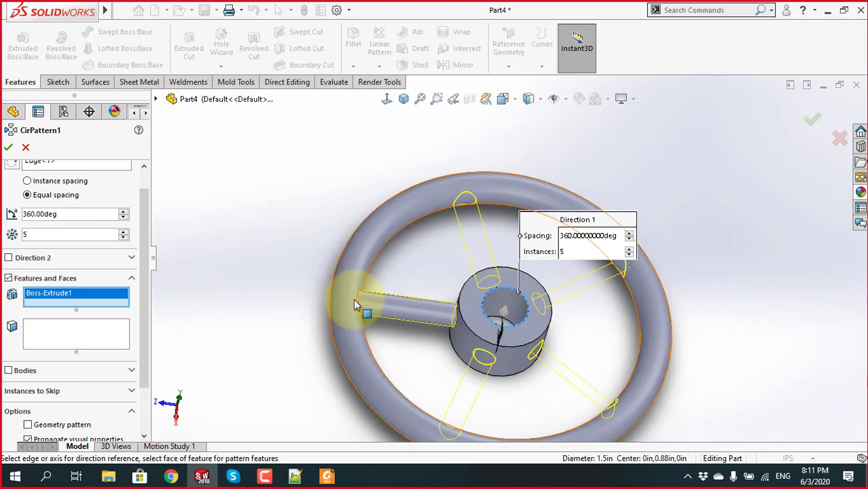
left_click(419, 306)
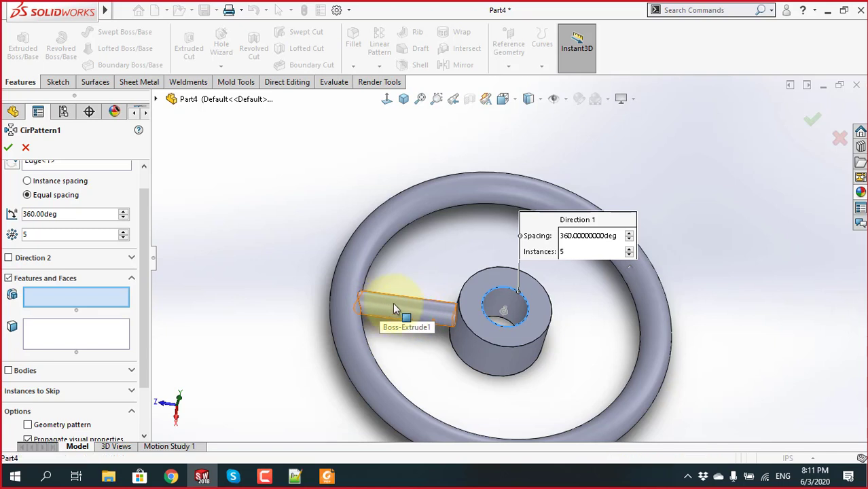
left_click(396, 308)
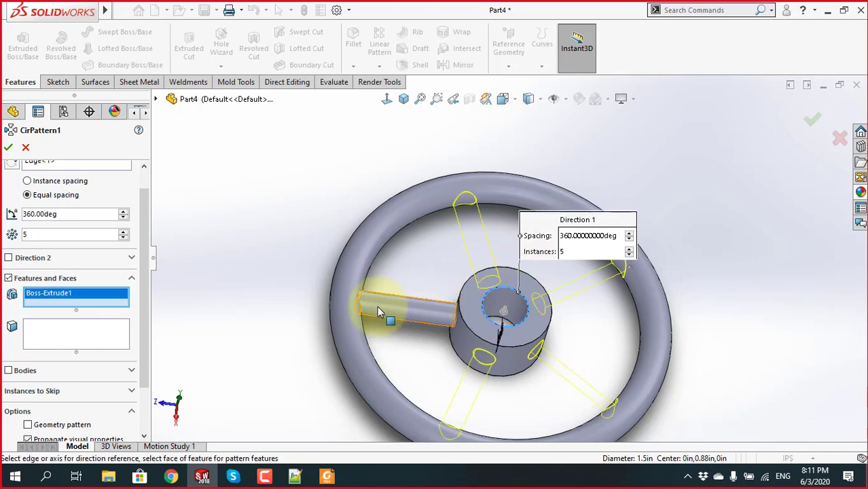
scroll(415, 302, "down", 2)
scroll(416, 303, "down", 3)
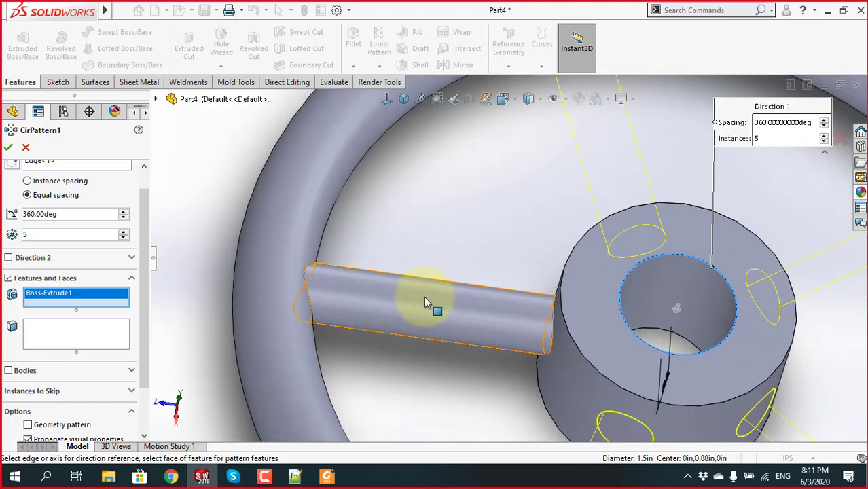
scroll(424, 303, "up", 5)
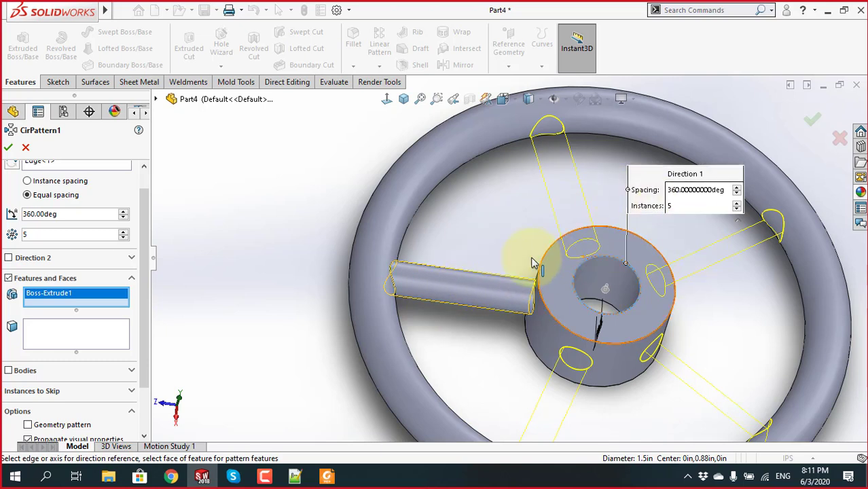
right_click(89, 303)
left_click(110, 318)
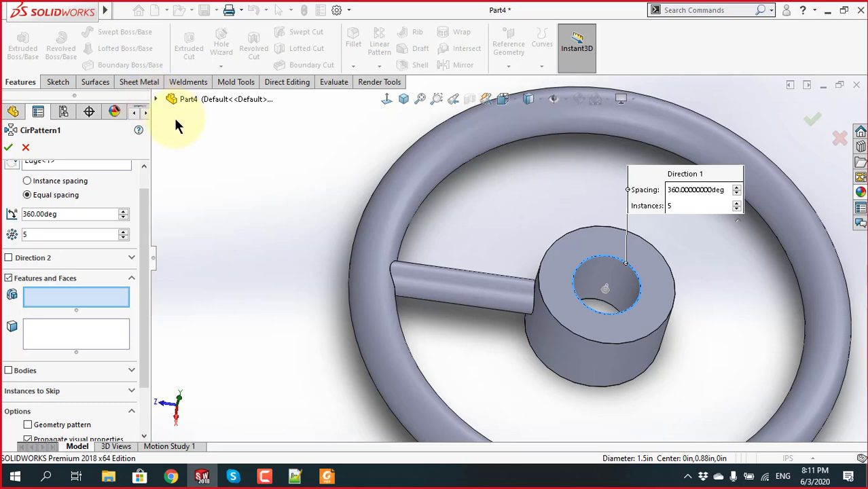
Set Boss-Extrude1 as the patterned feature and finish CirPattern1, giving five equally spaced spokes
key("super+plus")
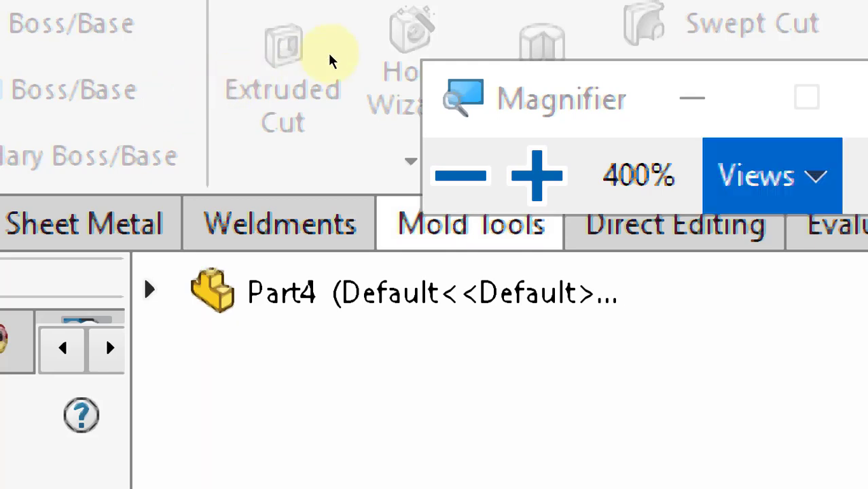
key("super+Escape")
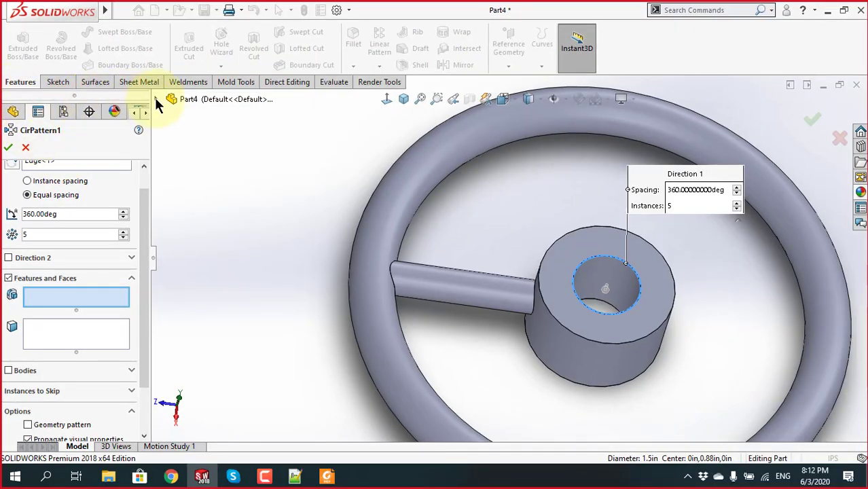
left_click(156, 98)
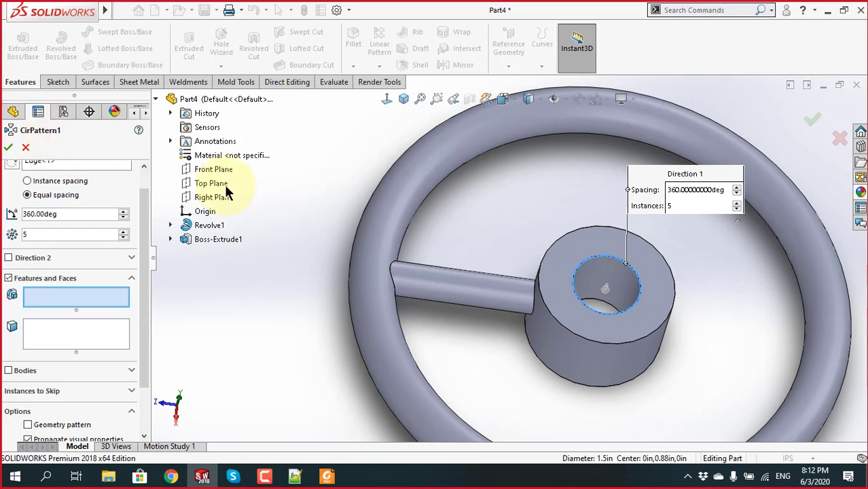
left_click(212, 244)
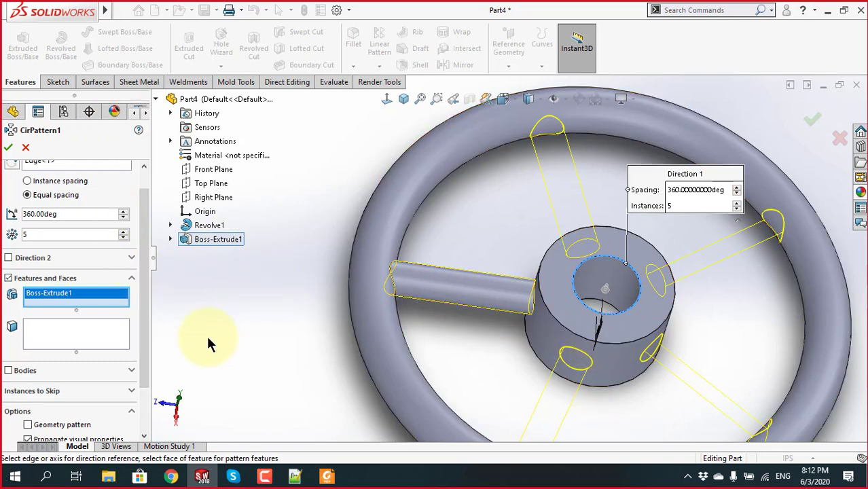
scroll(484, 262, "up", 3)
scroll(559, 234, "down", 2)
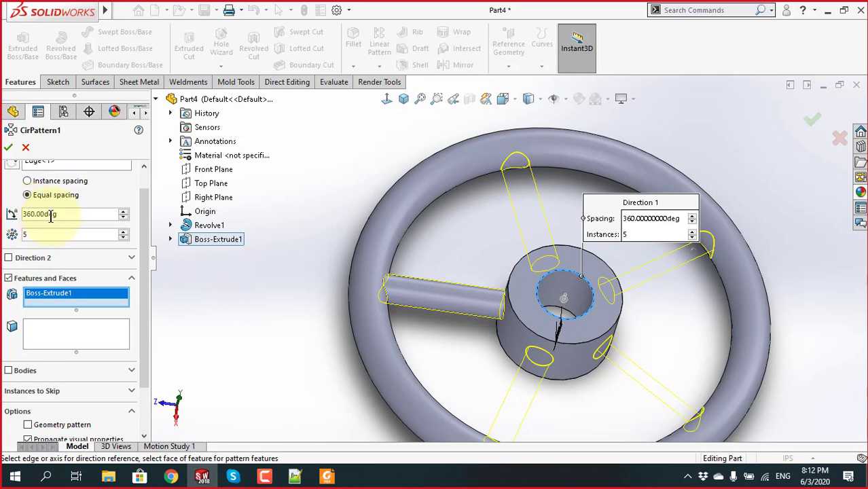
left_click(8, 147)
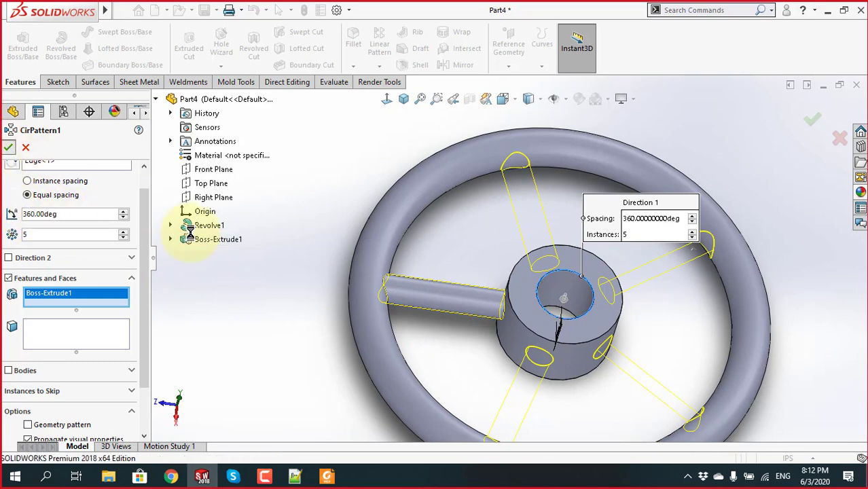
scroll(471, 310, "up", 3)
mouse_move(471, 311)
middle_mouse_down()
mouse_move(570, 193)
mouse_move(593, 260)
mouse_move(562, 287)
mouse_move(547, 245)
mouse_move(416, 329)
mouse_move(423, 345)
mouse_move(568, 271)
mouse_move(576, 246)
middle_mouse_up()
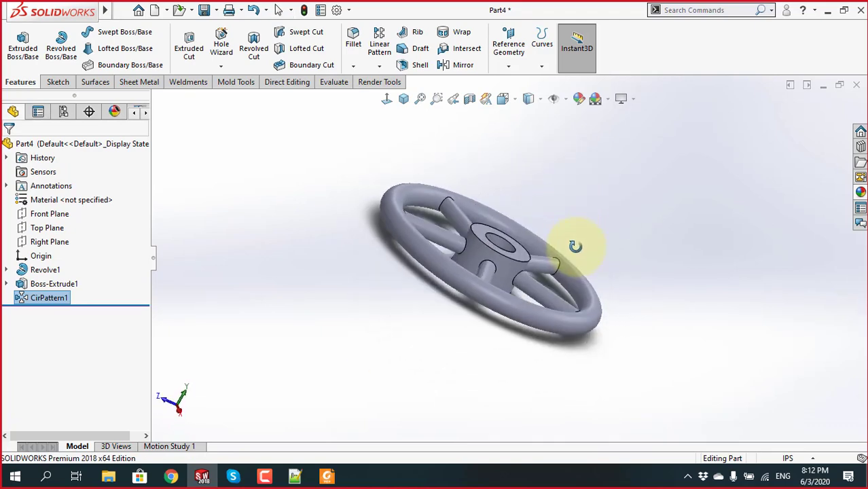
left_click(328, 476)
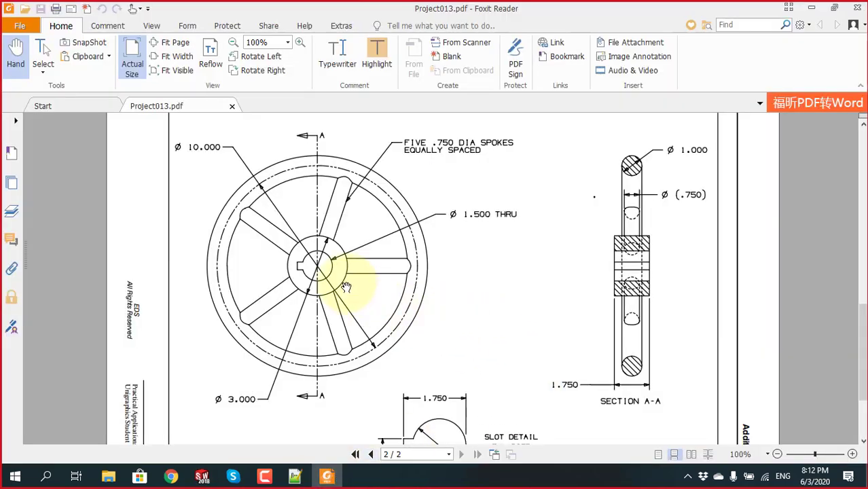
scroll(373, 299, "down", 3)
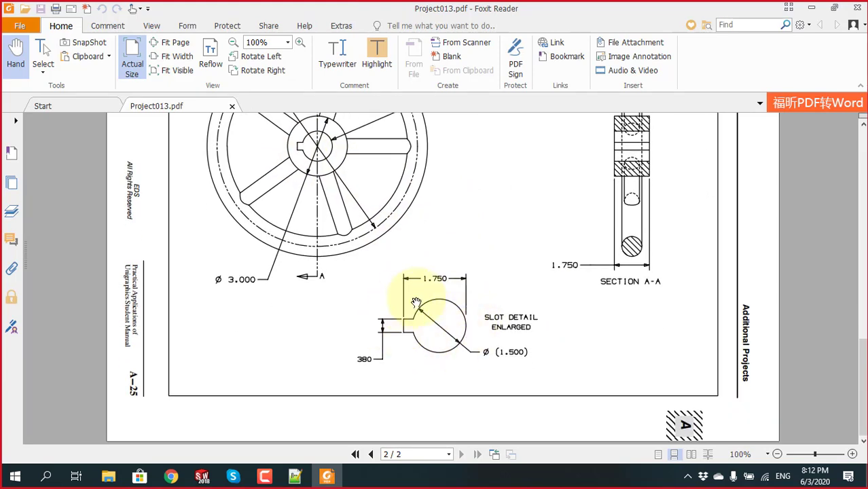
scroll(410, 340, "up", 2)
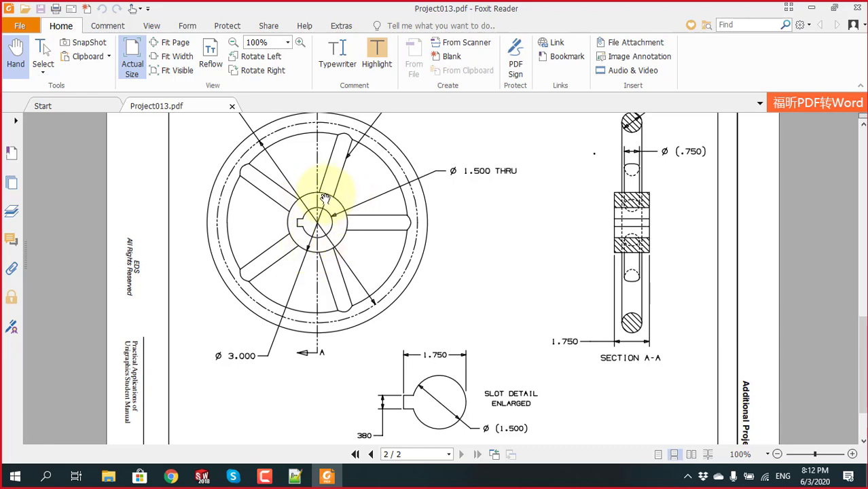
key("alt+Tab")
middle_click_drag(513, 271, 450, 287)
Start a new sketch on the hub's front face
scroll(515, 245, "down", 5)
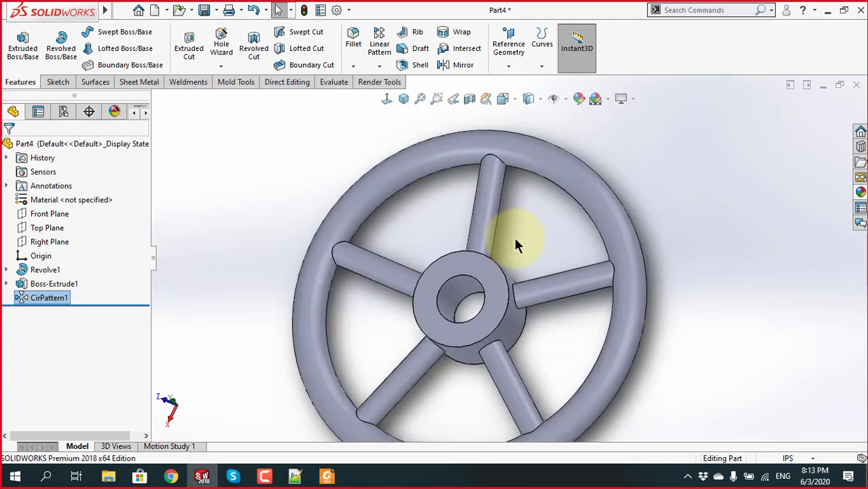
left_click(498, 304)
left_click(558, 273)
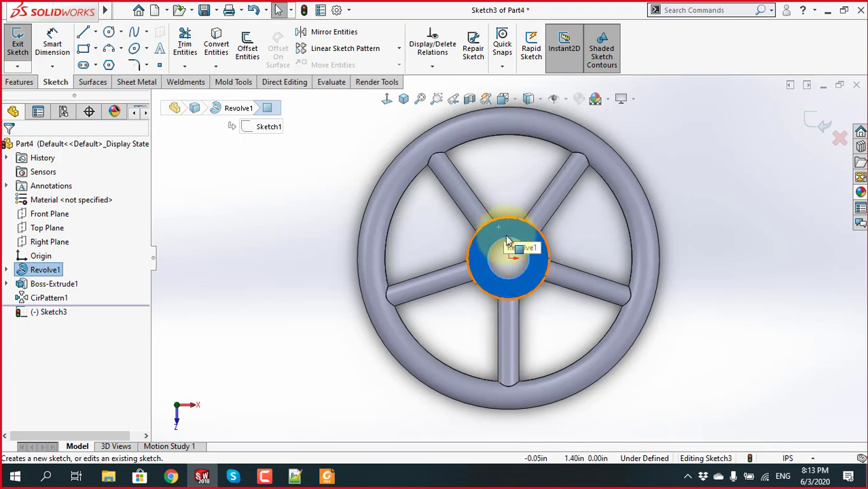
scroll(513, 218, "down", 5)
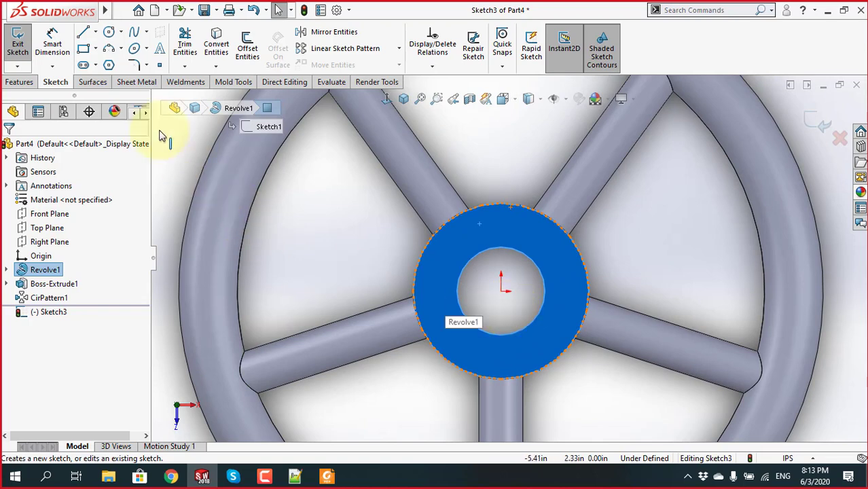
Draw a centre rectangle straddling the bore's top edge as the keyway outline
left_click(84, 49)
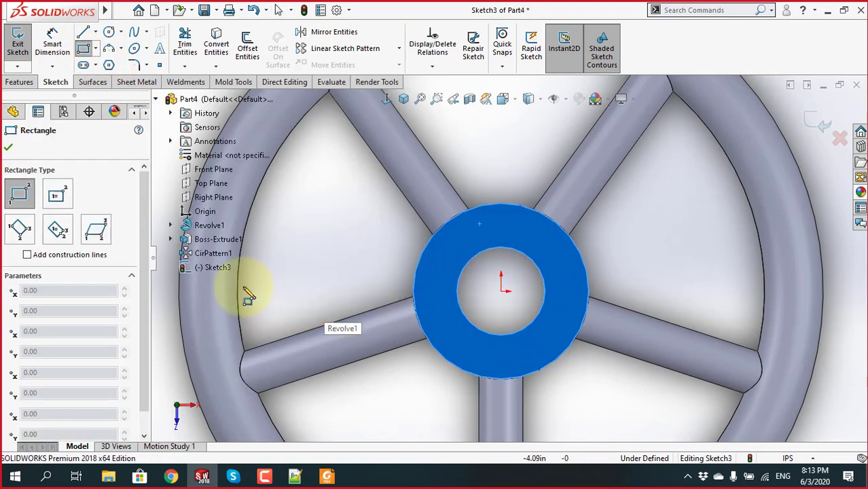
left_click(57, 195)
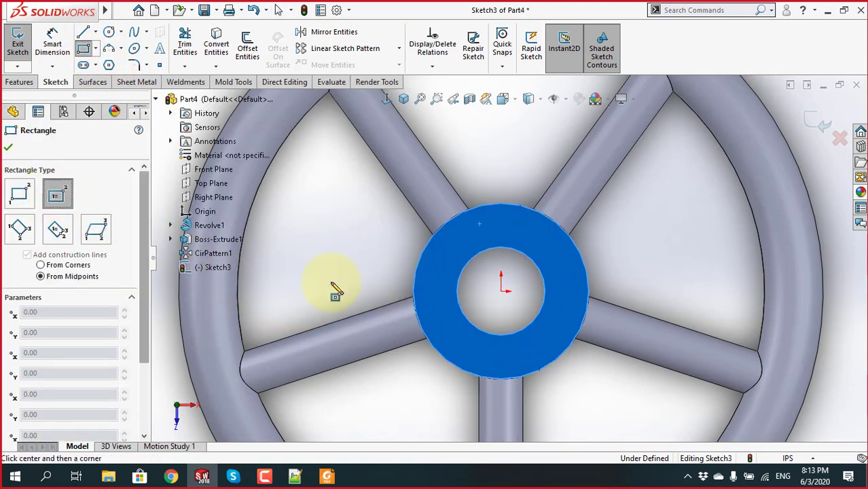
scroll(500, 282, "down", 1)
scroll(503, 279, "down", 1)
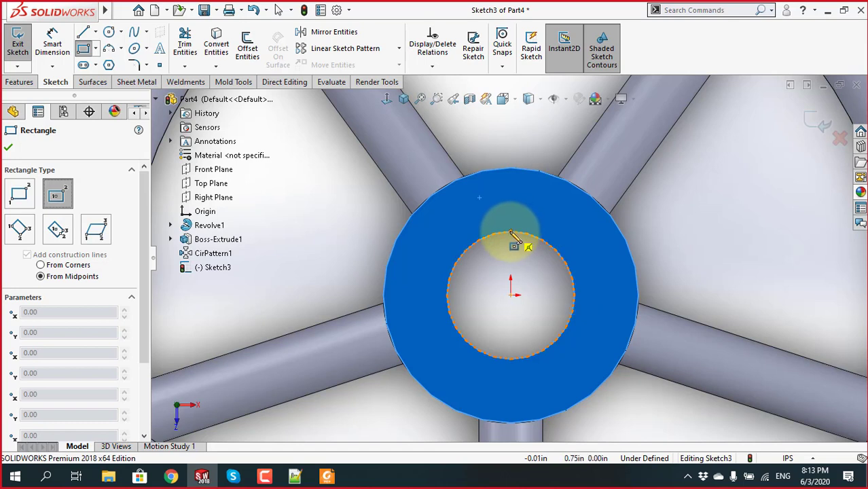
left_click(511, 233)
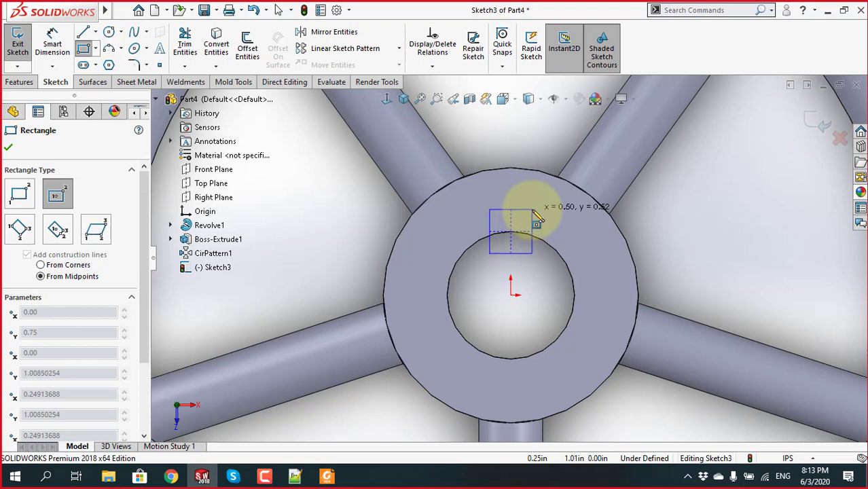
left_click(534, 212)
key("Escape")
scroll(530, 231, "down", 2)
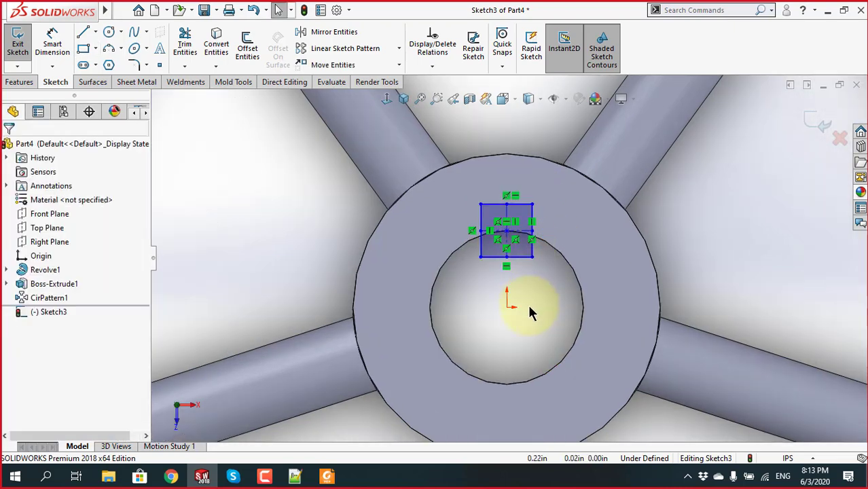
Dimension the keyway rectangle's top edge to a width of 0.38
key("alt+Tab")
scroll(532, 370, "down", 1)
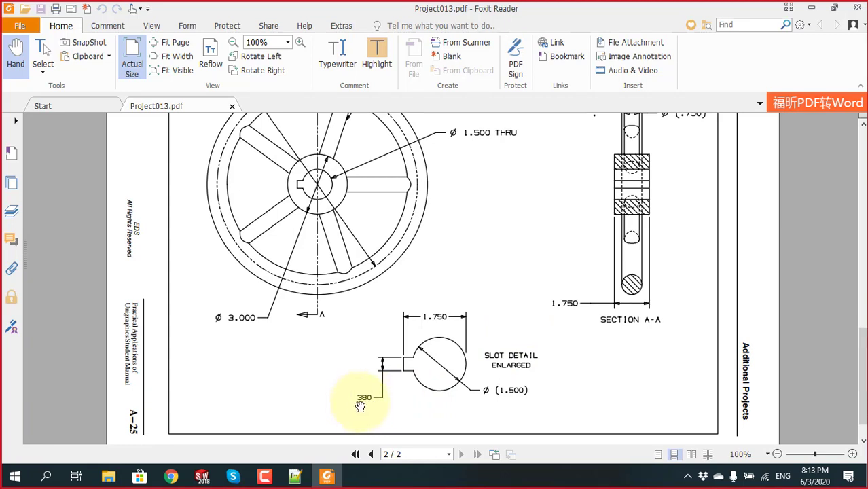
key("alt+Tab")
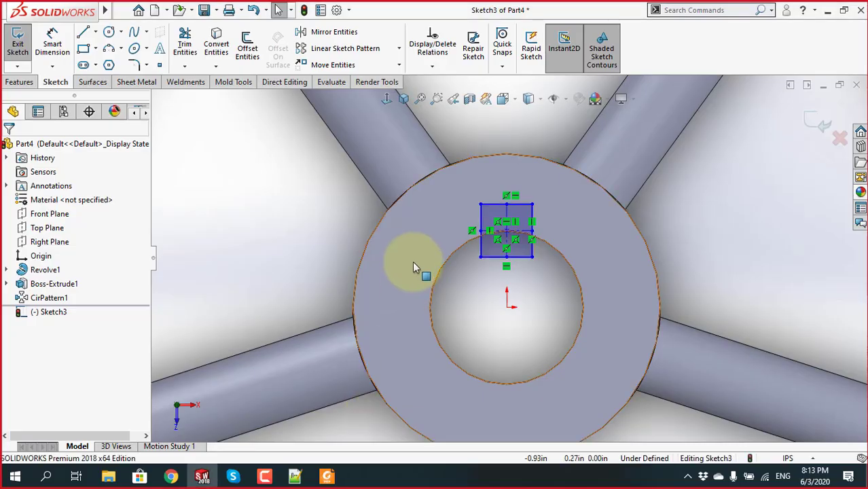
left_click(52, 42)
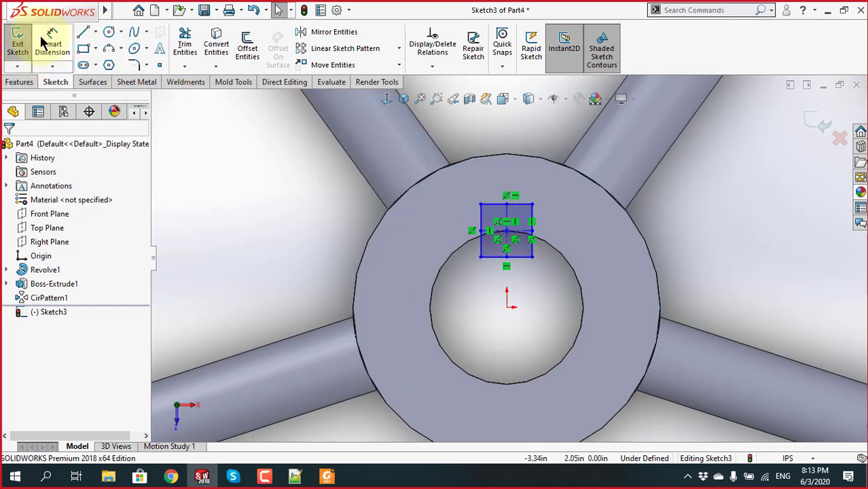
left_click(515, 204)
left_click(510, 178)
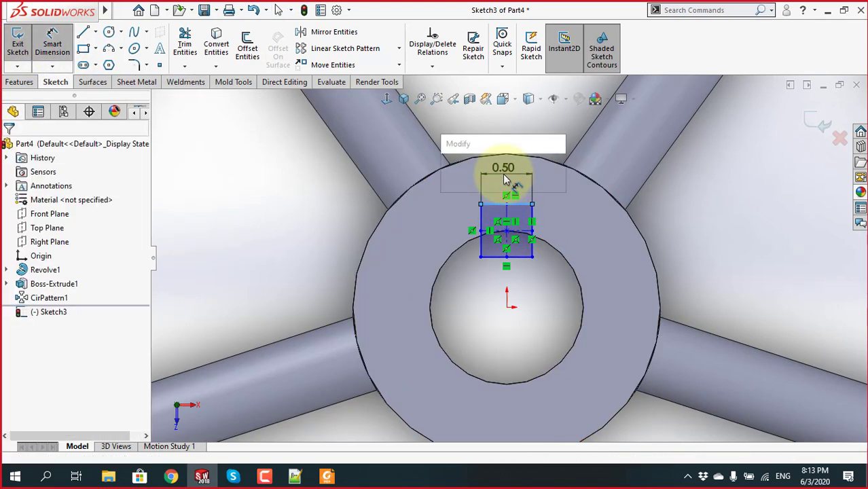
type("0.38")
key("Return")
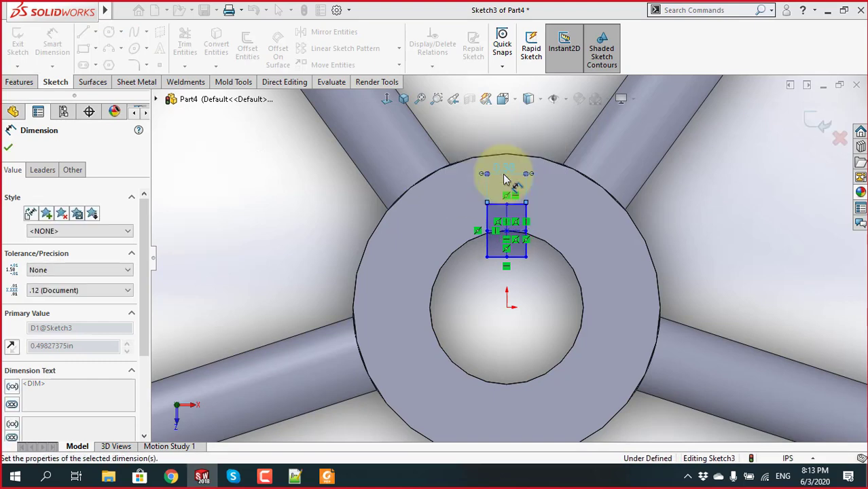
left_click(587, 205)
Dimension the distance from the rectangle's top edge to the bore circle as 1.75
key("alt+Tab")
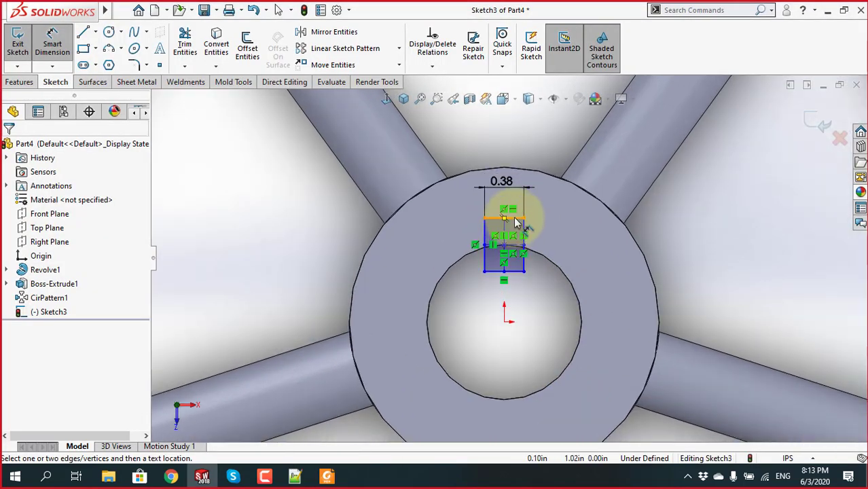
left_click(515, 218)
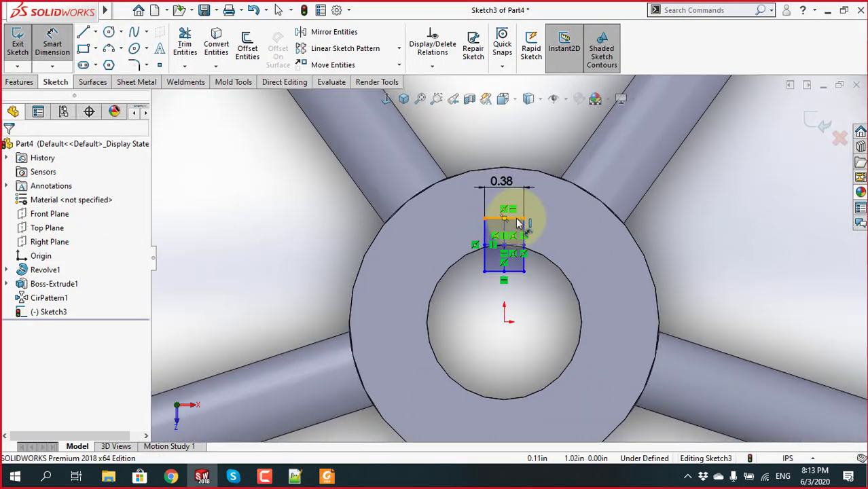
scroll(562, 287, "up", 3)
scroll(532, 329, "down", 3)
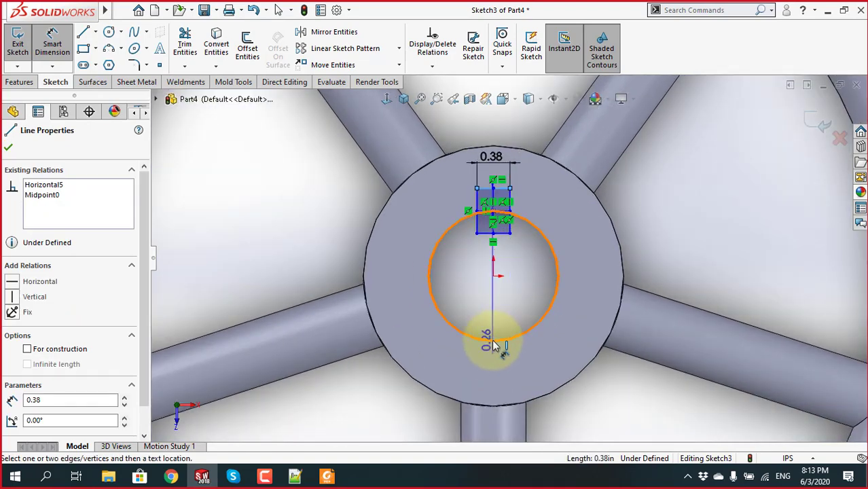
left_click(494, 345)
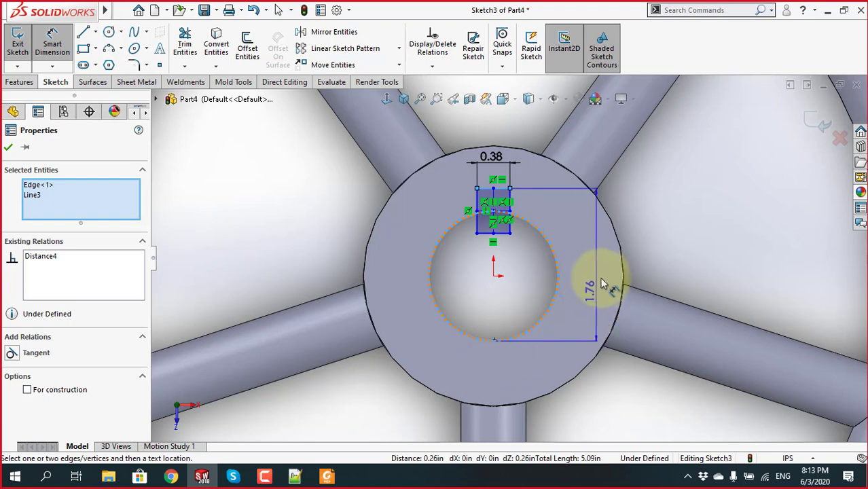
left_click(591, 279)
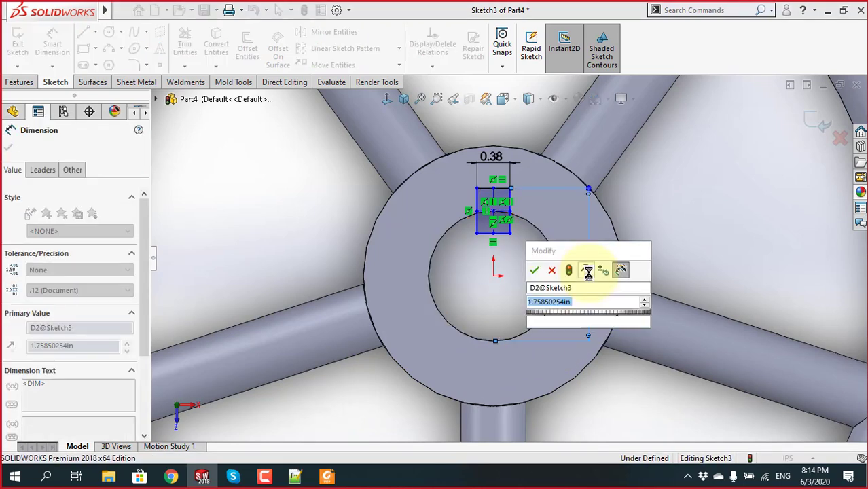
type("1.75")
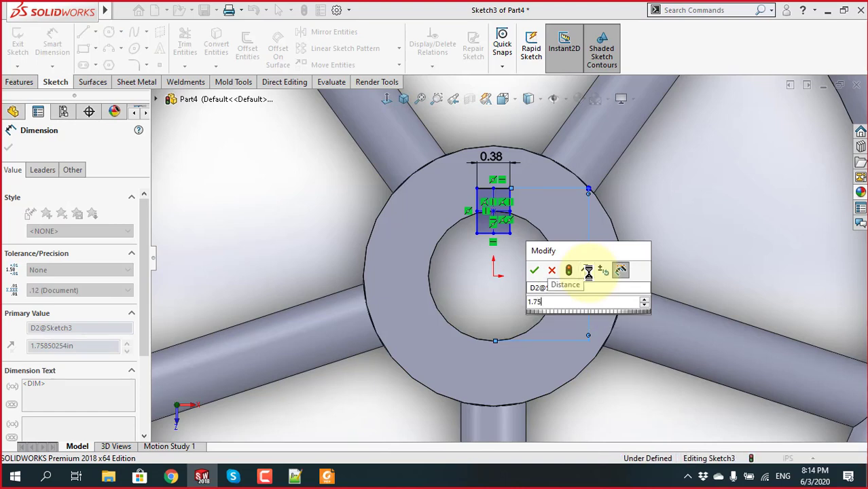
key("Return")
left_click(527, 274)
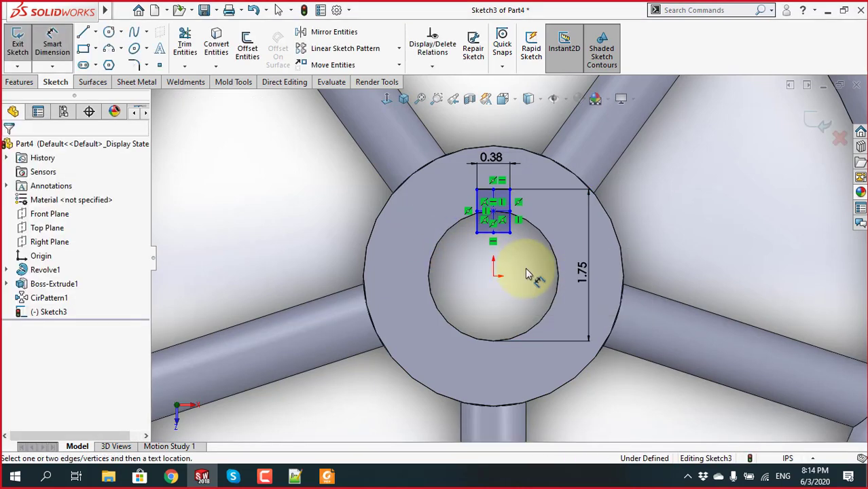
key("Escape")
Add a Vertical relation between the rectangle's centre point and the origin
scroll(522, 246, "down", 1)
scroll(523, 243, "down", 2)
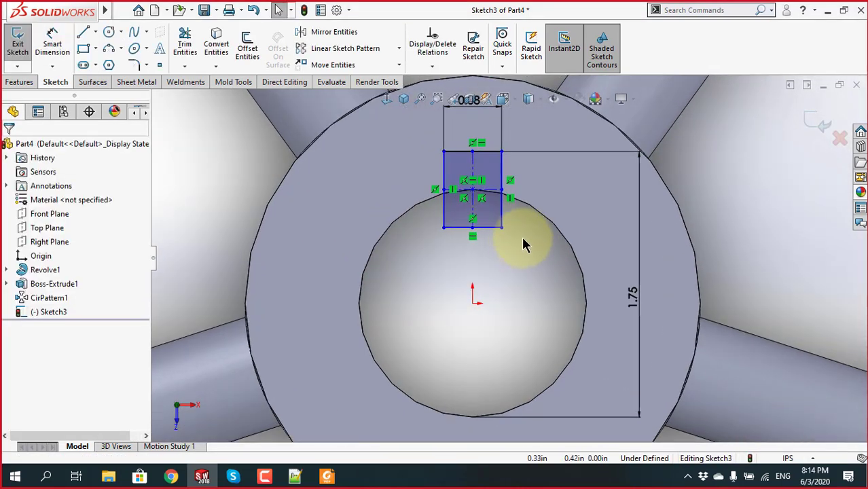
left_click(474, 192)
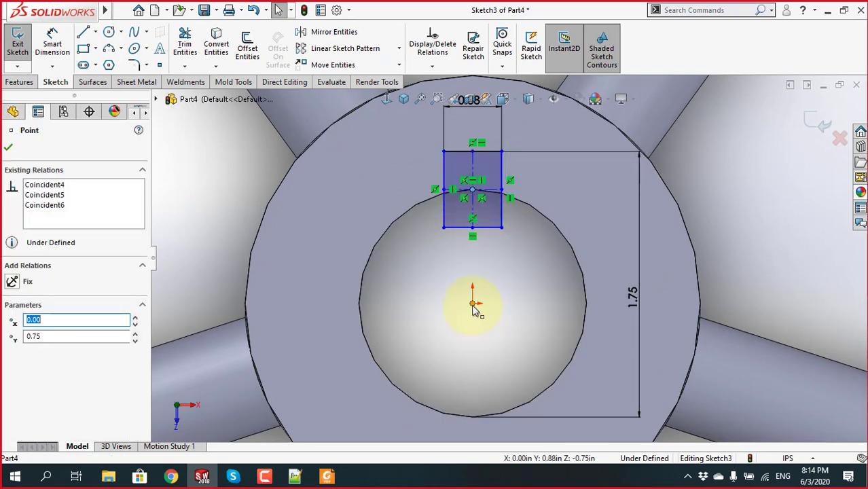
left_click(474, 306, "ctrl")
left_click(530, 251)
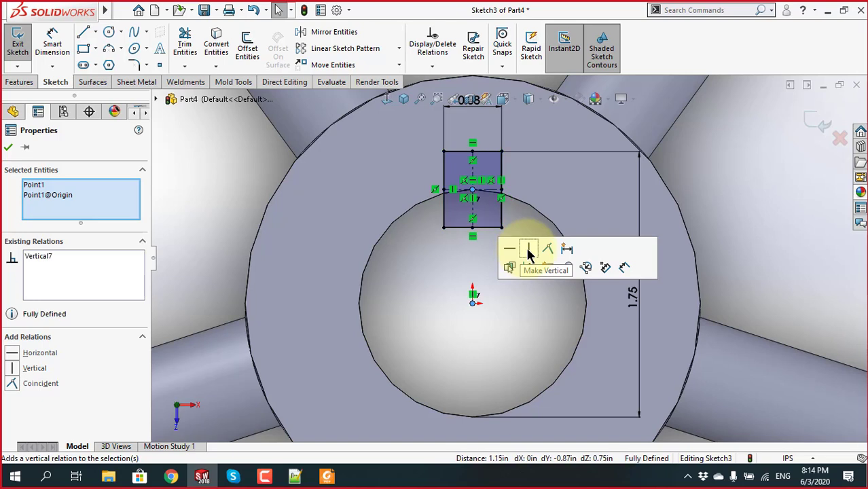
left_click(441, 265)
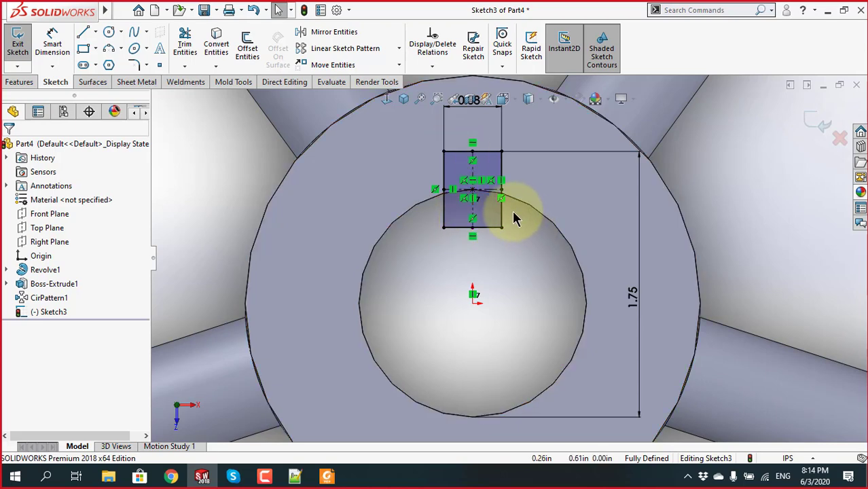
scroll(507, 253, "up", 2)
Extrude-cut the keyway sketch Through All into the hub, then inspect the keyed bore
left_click(27, 81)
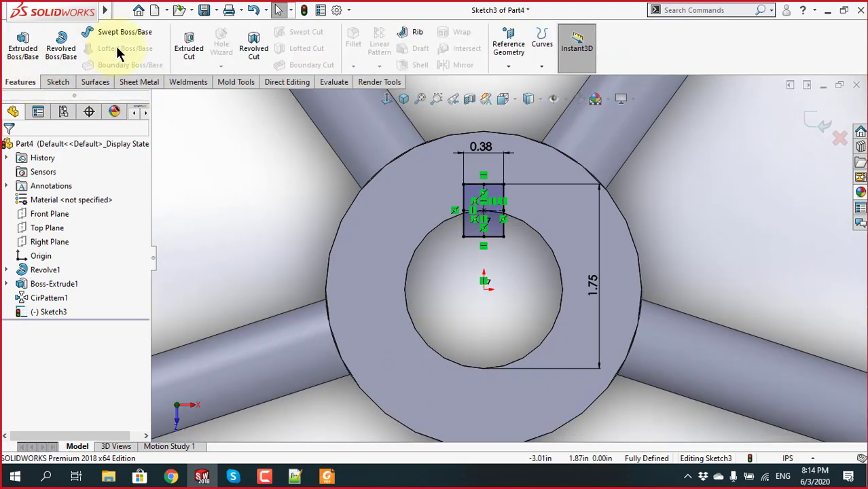
left_click(189, 46)
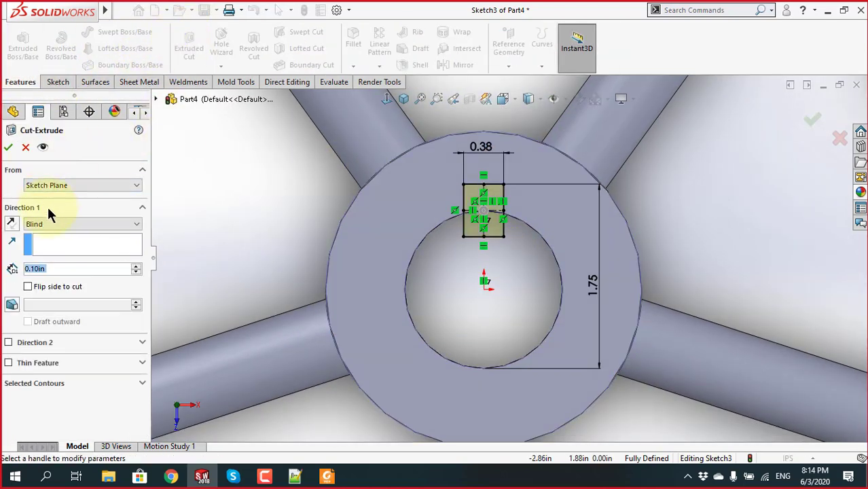
left_click(54, 224)
left_click(55, 242)
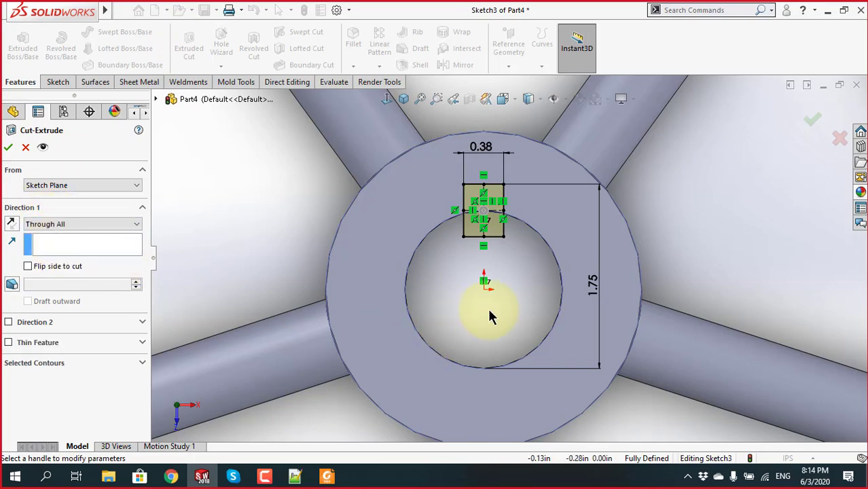
mouse_move(489, 311)
middle_mouse_down()
mouse_move(603, 274)
mouse_move(592, 269)
middle_mouse_up()
left_click(9, 149)
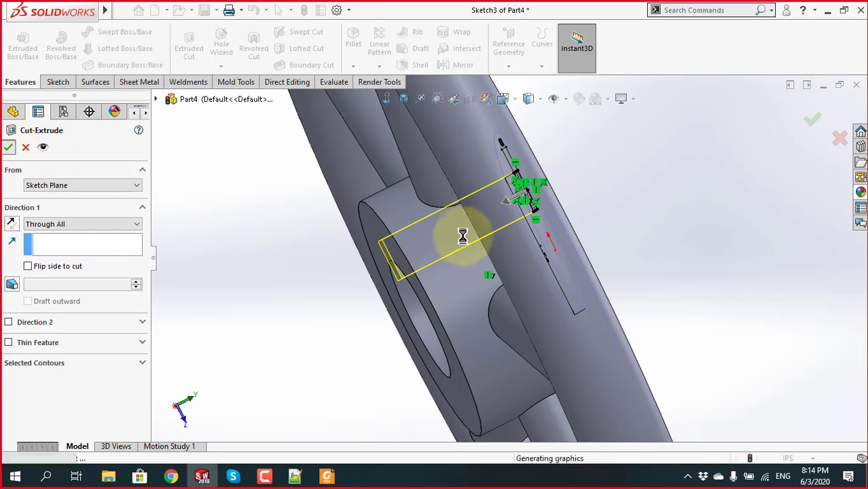
key("f")
mouse_move(543, 276)
middle_mouse_down()
mouse_move(452, 297)
mouse_move(418, 364)
mouse_move(438, 159)
mouse_move(484, 287)
mouse_move(459, 413)
mouse_move(450, 202)
mouse_move(396, 226)
mouse_move(436, 315)
middle_mouse_up()
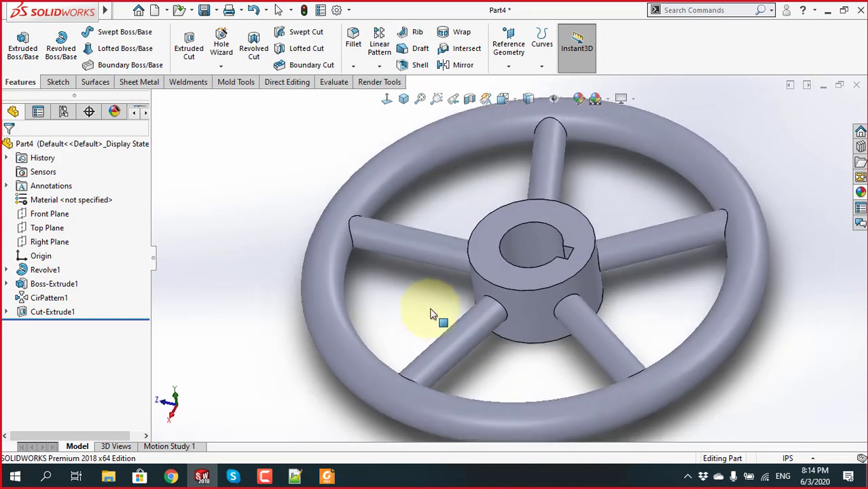
scroll(509, 283, "down", 2)
scroll(502, 292, "up", 2)
scroll(552, 239, "down", 4)
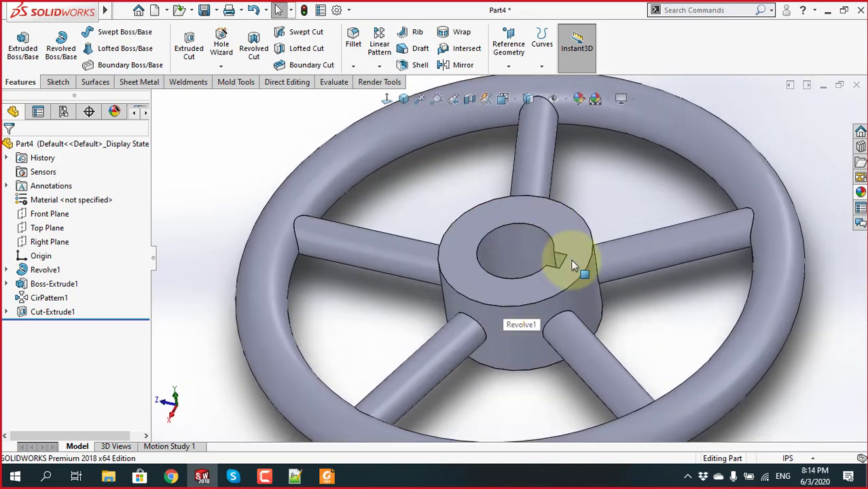
mouse_move(562, 259)
middle_mouse_down()
mouse_move(597, 362)
mouse_move(540, 254)
middle_mouse_up()
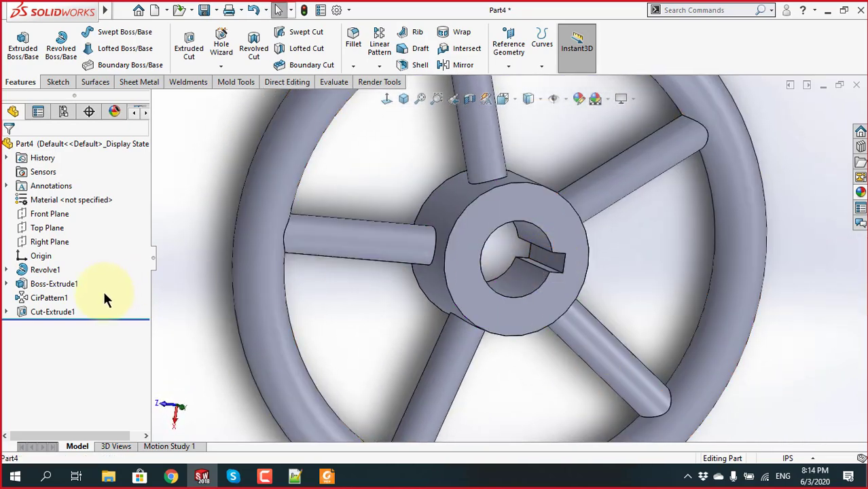
Preview the Revolve 1, 2, 4 and 5 drawings in the BT Revolve folder, then return to SOLIDWORKS
key("f")
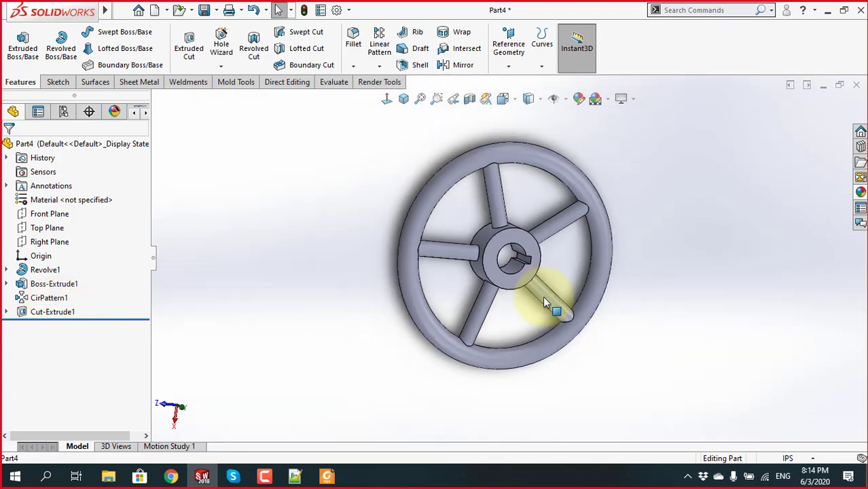
left_click(122, 478)
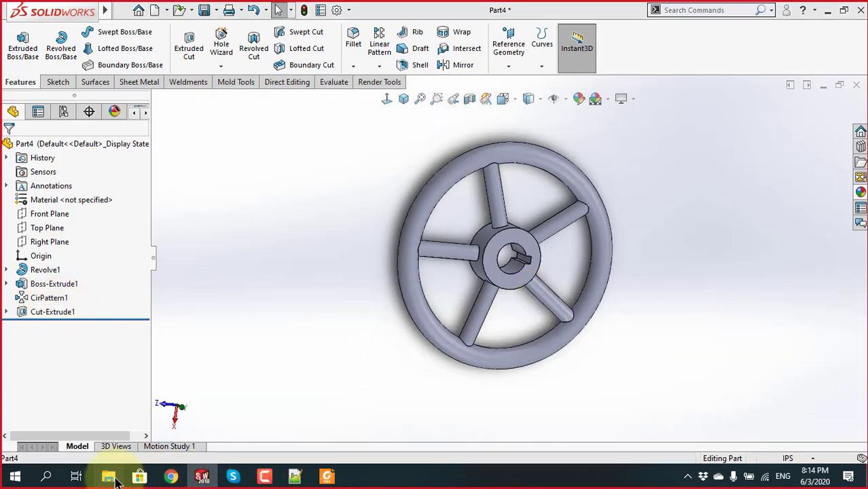
left_click(427, 141)
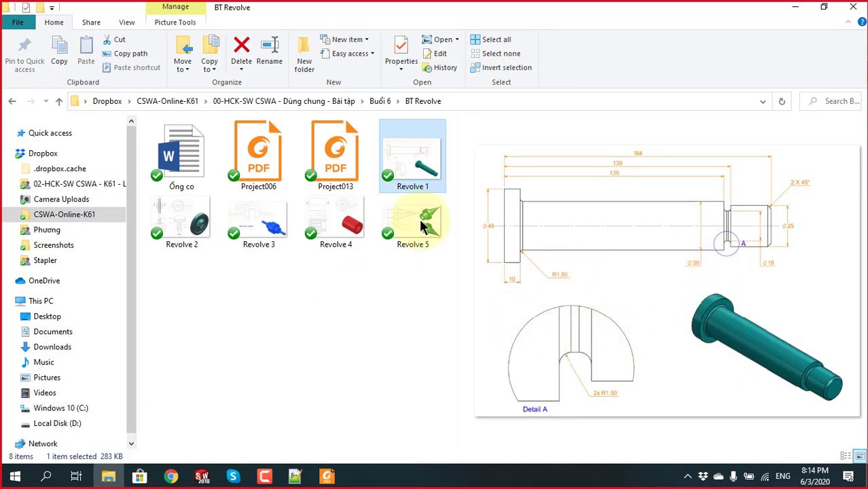
left_click(187, 224)
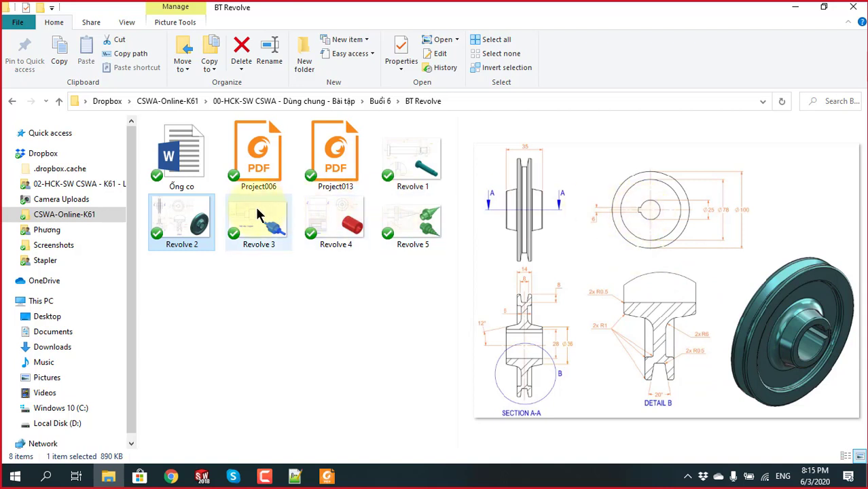
left_click(340, 223)
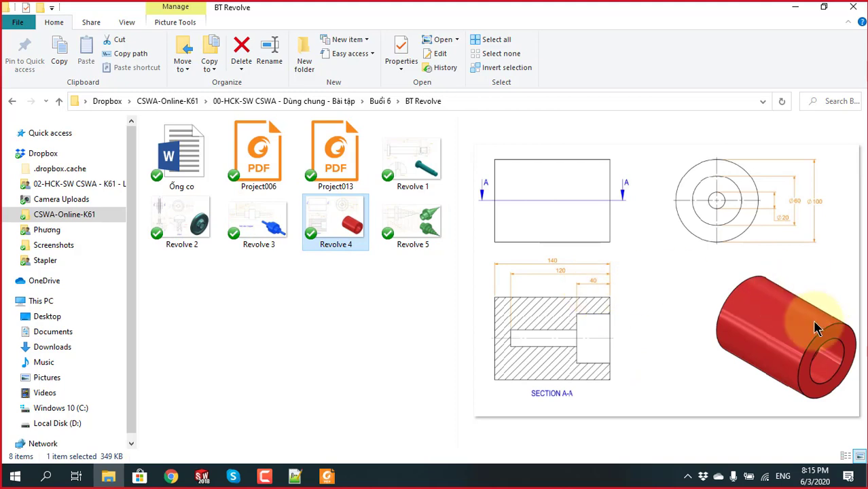
left_click(400, 208)
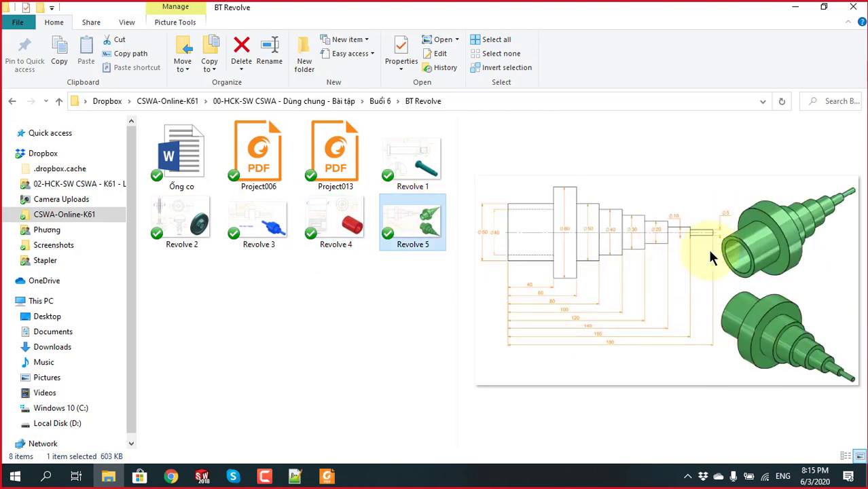
left_click(389, 143)
left_click(422, 229)
key("Left")
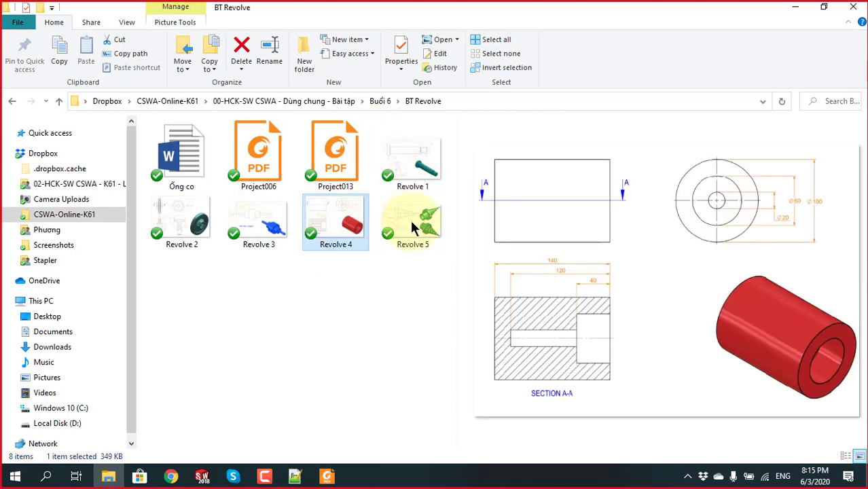
left_click(413, 227)
left_click(435, 185)
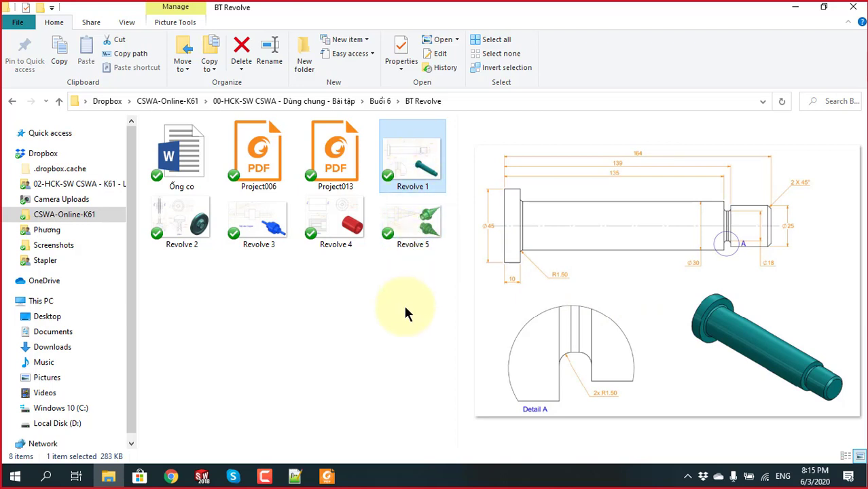
left_click(202, 475)
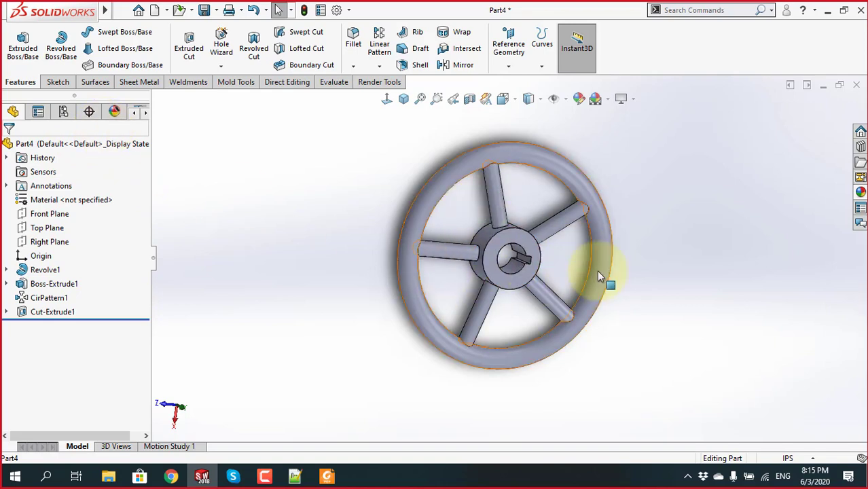
Orbit the finished handwheel to an isometric view, then close Part4
mouse_move(558, 149)
middle_mouse_down()
mouse_move(531, 342)
mouse_move(516, 231)
mouse_move(570, 237)
mouse_move(519, 248)
mouse_move(527, 271)
middle_mouse_up()
scroll(527, 291, "down", 2)
scroll(528, 295, "down", 2)
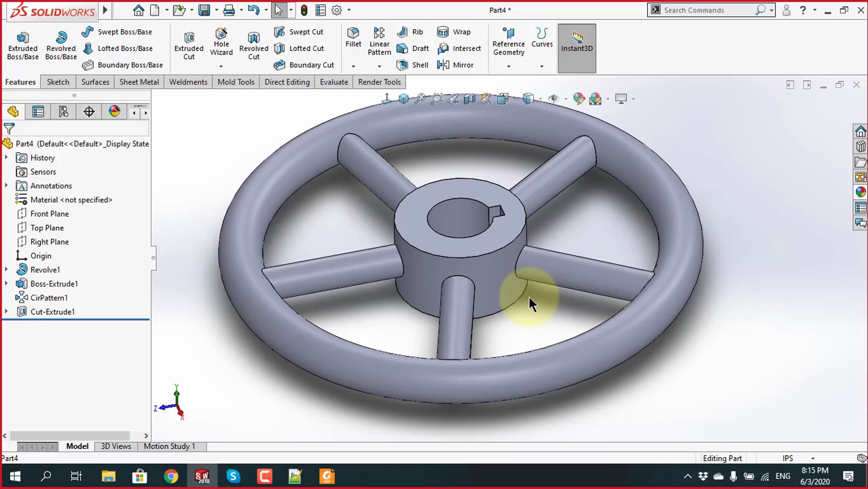
scroll(528, 295, "up", 1)
scroll(474, 181, "up", 1)
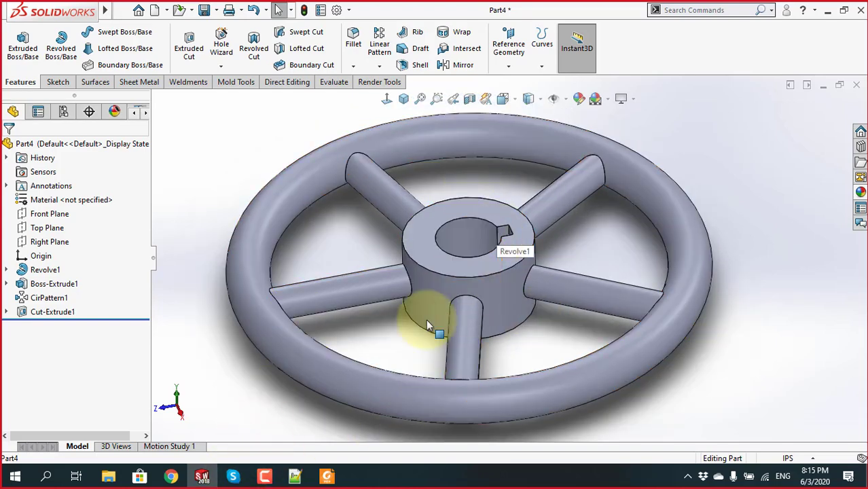
left_click(232, 478)
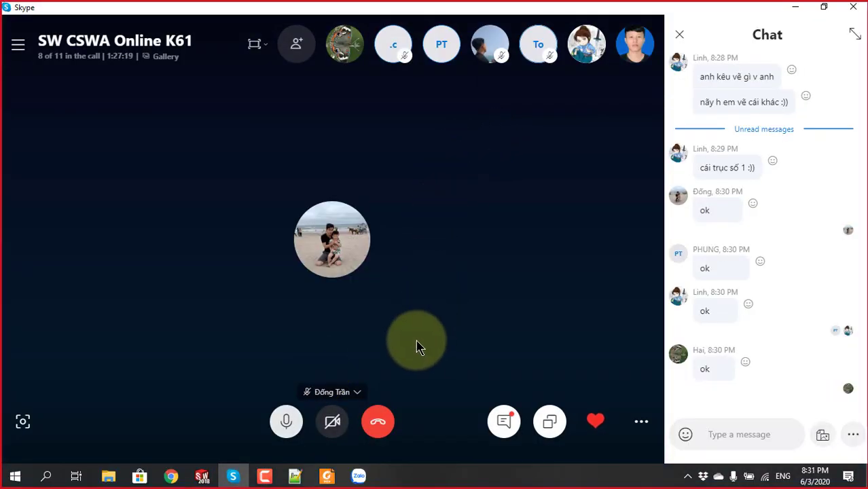
left_click(202, 475)
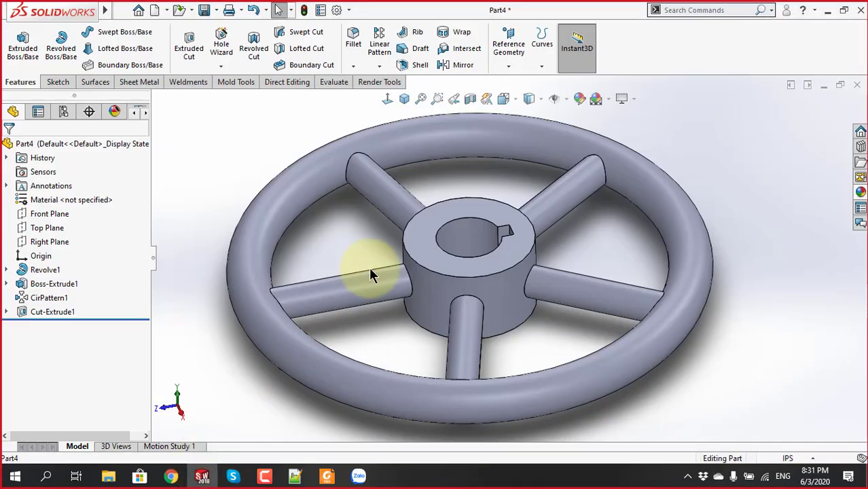
scroll(380, 272, "up", 3)
scroll(408, 267, "down", 1)
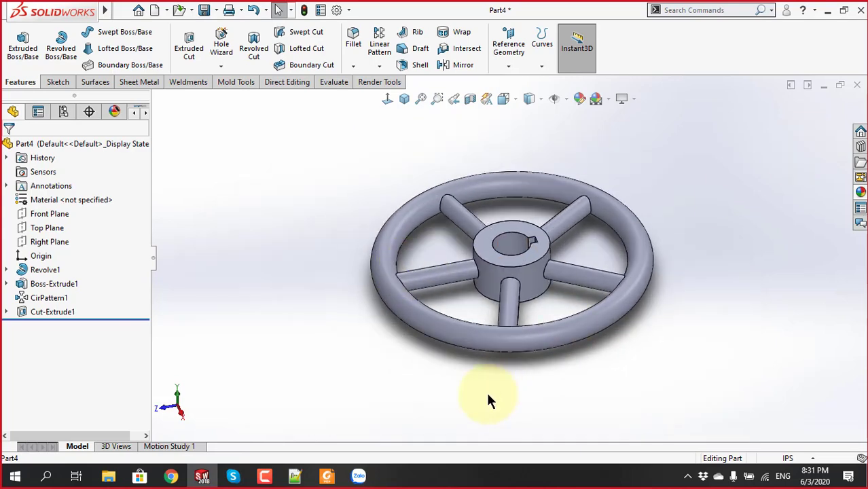
left_click(508, 66)
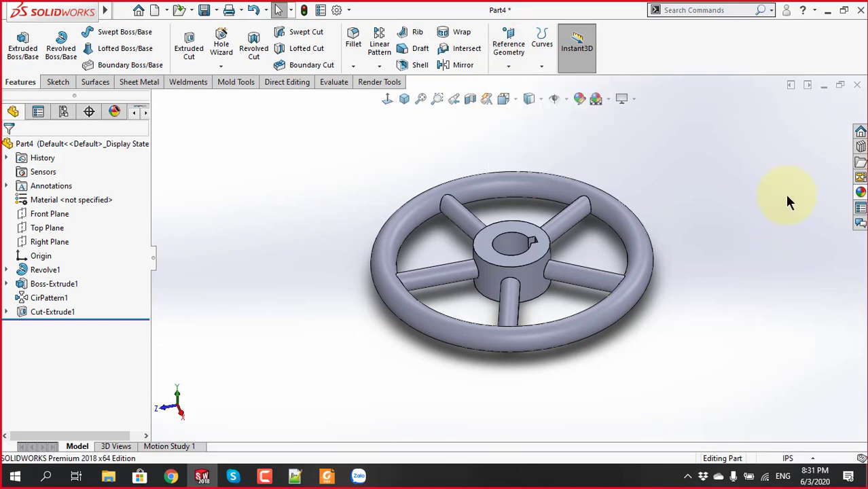
left_click(858, 87)
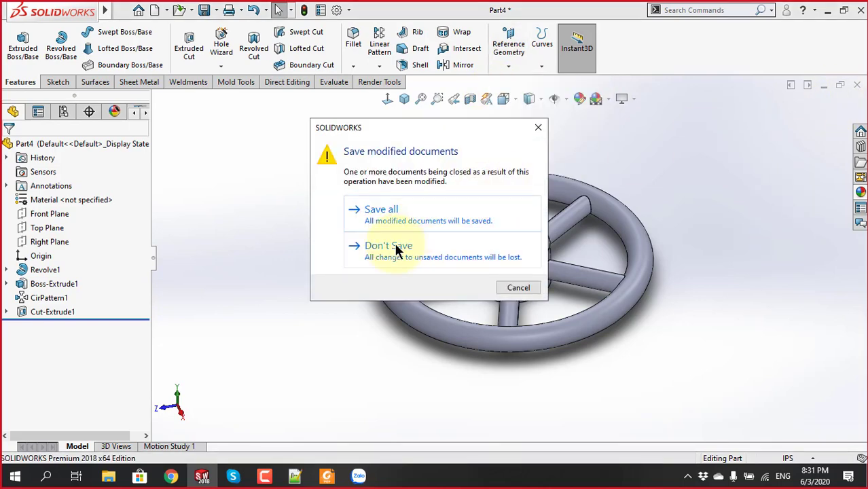
Discard the handwheel changes, create a new Part5, and browse to the student's bt 4 folder
left_click(394, 246)
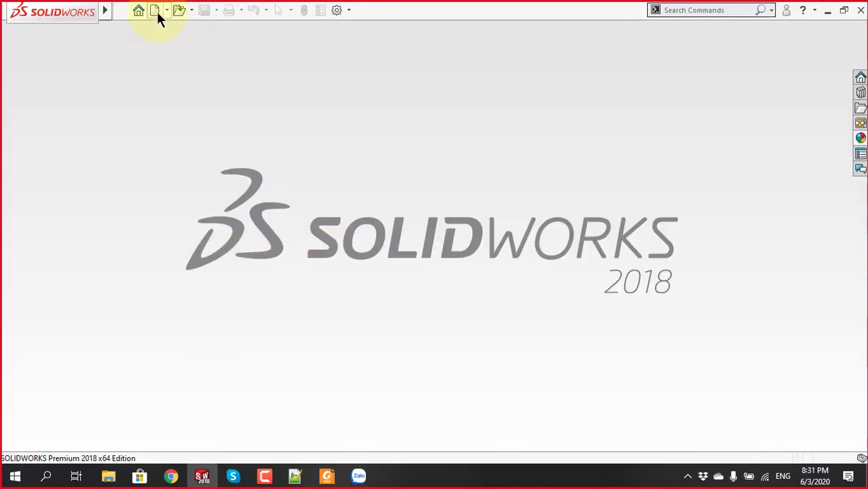
left_click(499, 389)
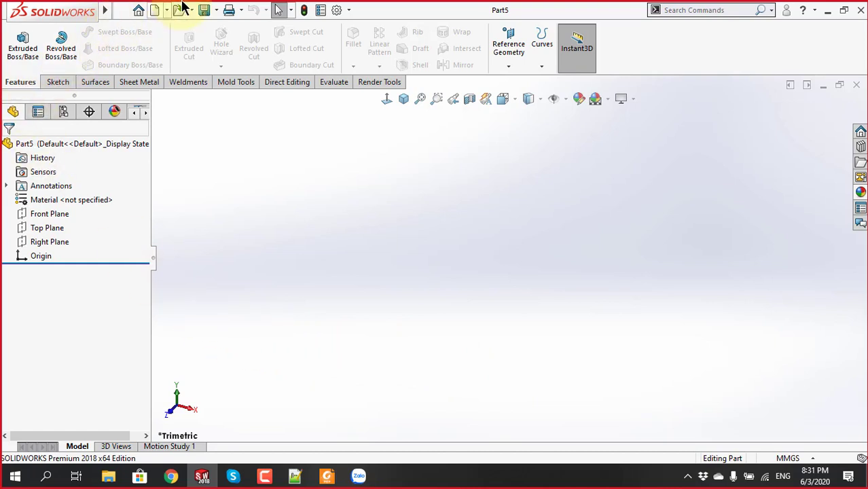
left_click(180, 11)
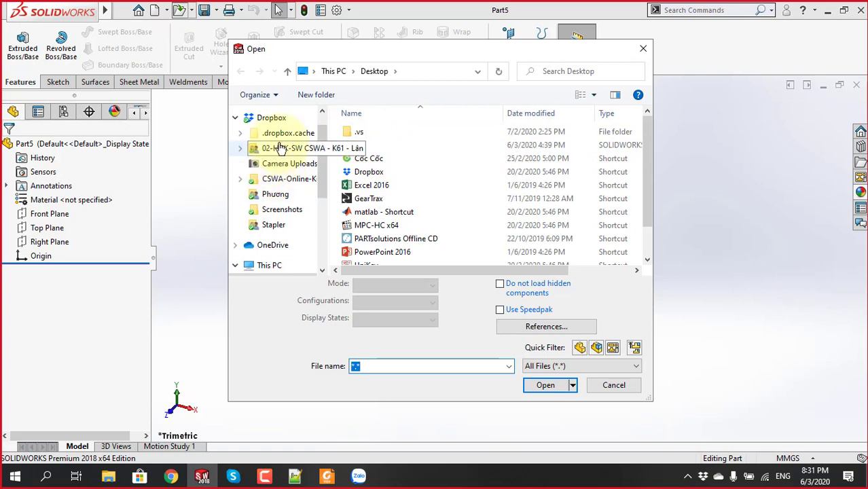
left_click(284, 147)
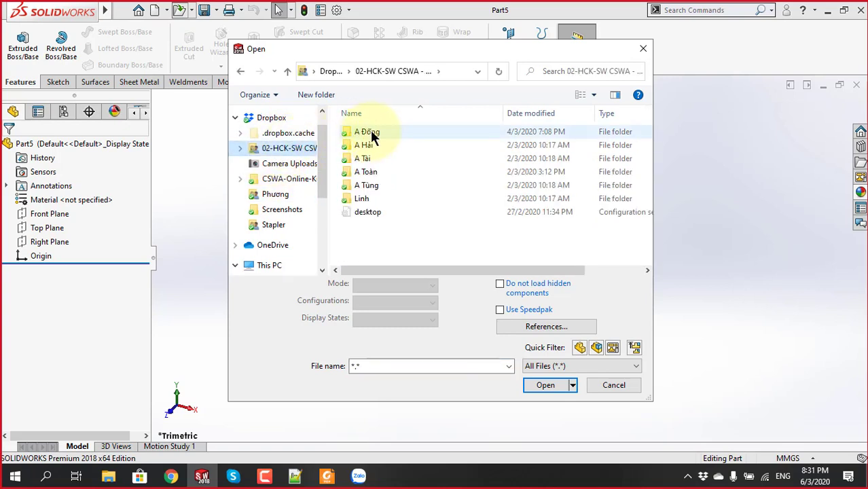
double_click(371, 131)
double_click(378, 131)
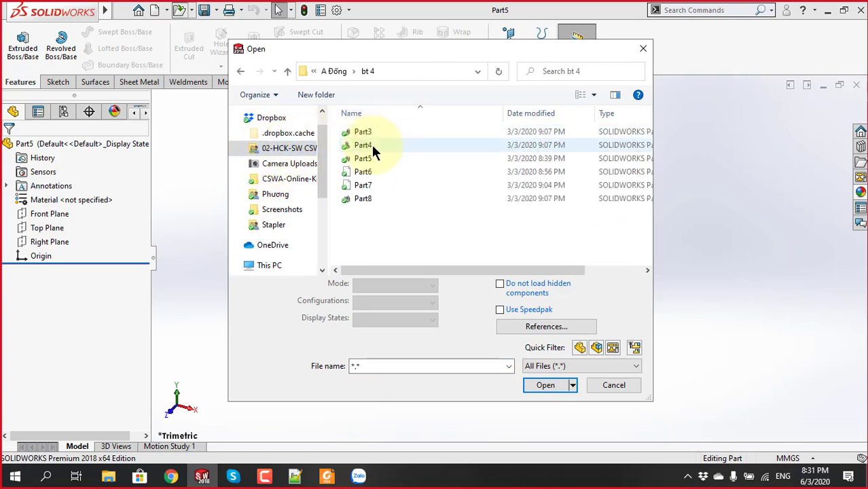
left_click(372, 146)
left_click(373, 158)
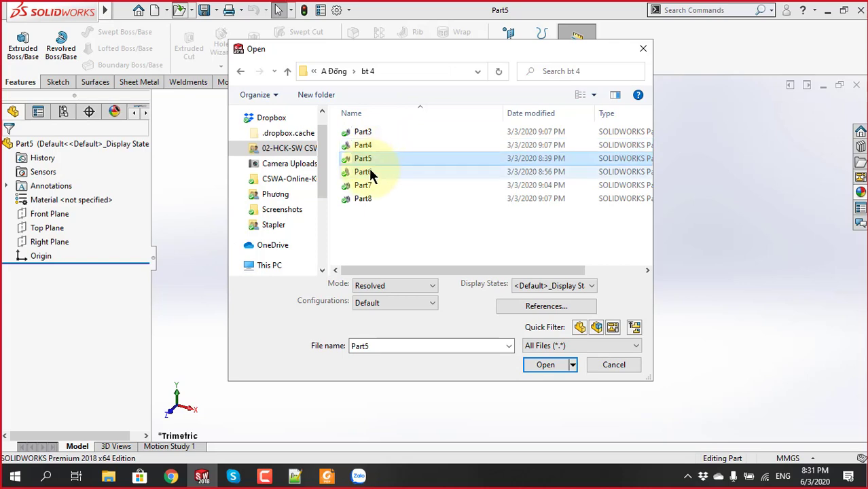
left_click(108, 476)
Preview Part4 through Part7 in the bt 4 folder, then select bracket Part7 to open
left_click(76, 189)
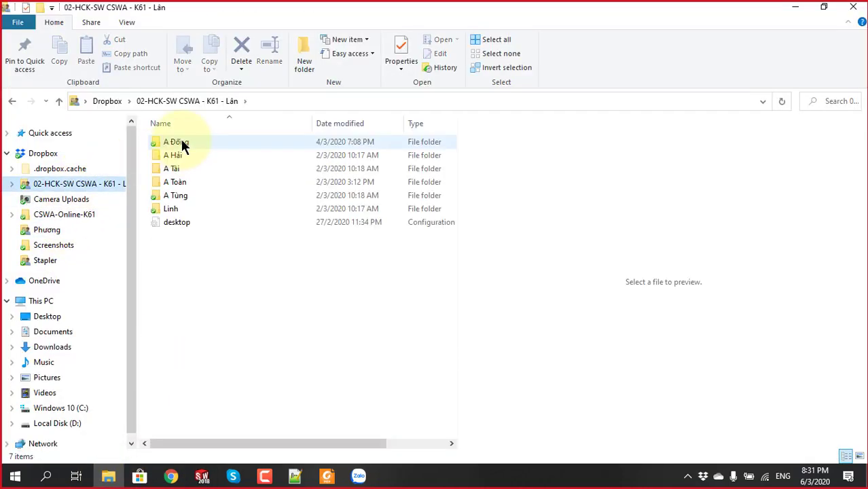
double_click(181, 142)
left_click(181, 142)
double_click(181, 142)
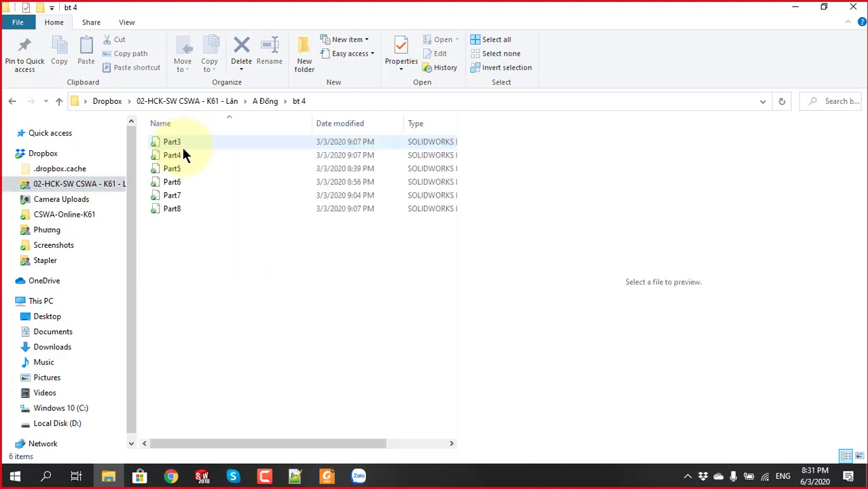
left_click(182, 152)
left_click(179, 163)
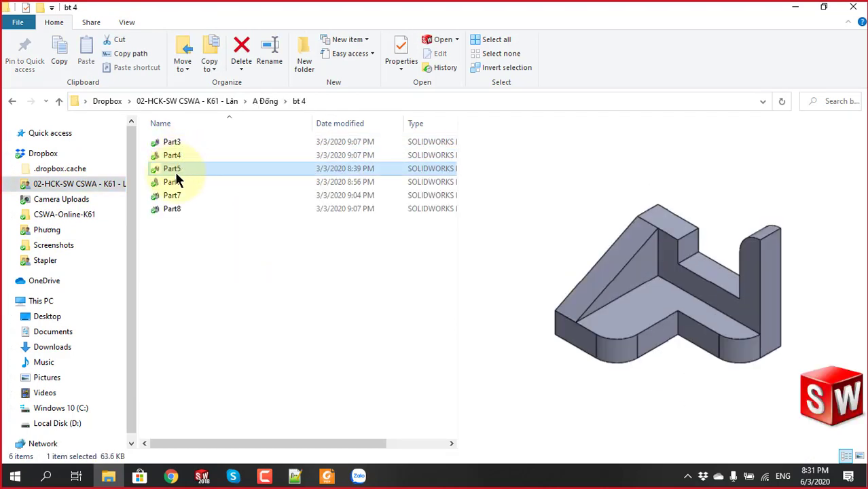
left_click(175, 181)
left_click(177, 198)
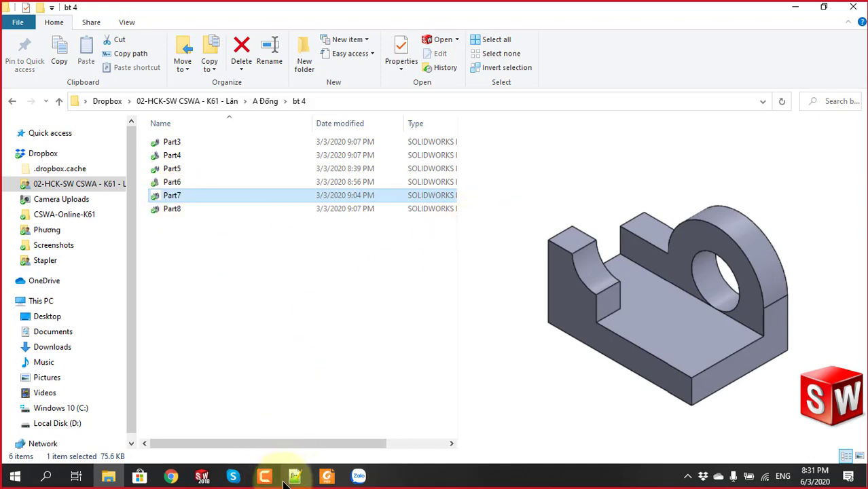
left_click(202, 477)
left_click(361, 185)
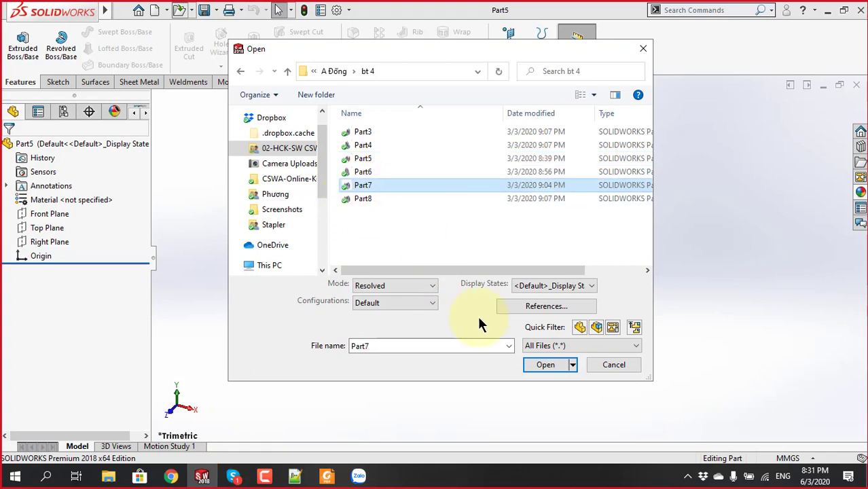
Open the student's bracket Part7 from the Open dialog
left_click(533, 360)
left_click(234, 481)
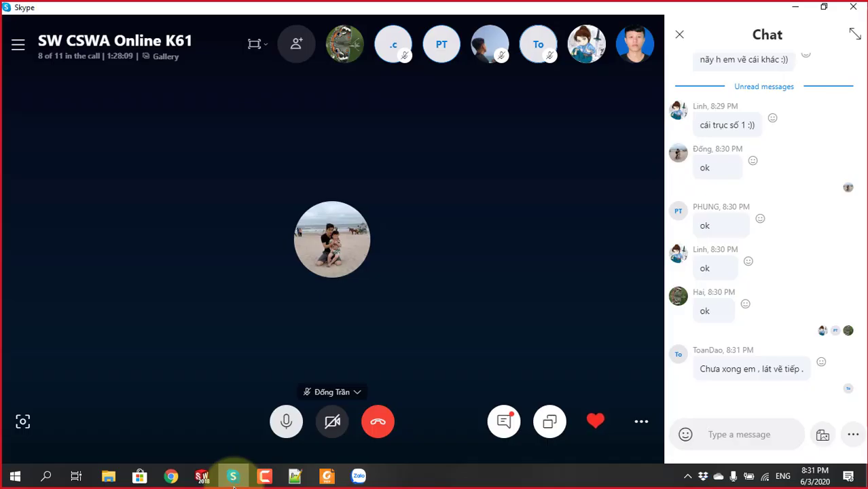
left_click(233, 479)
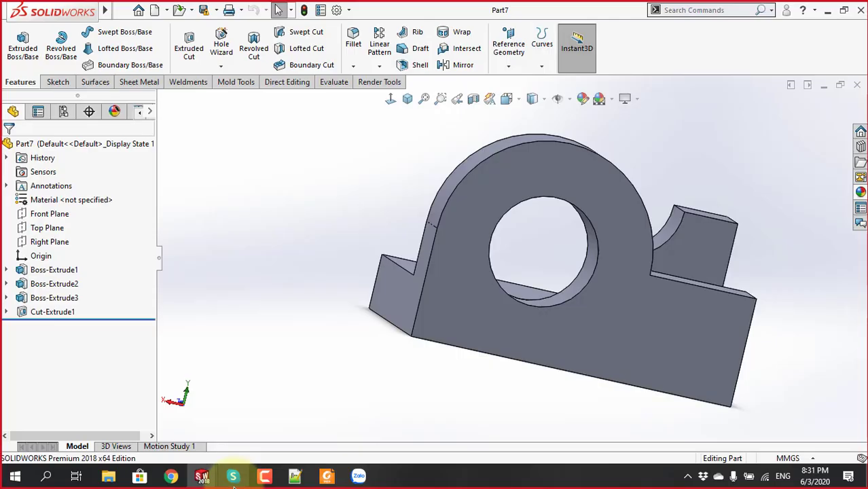
Orbit and zoom around the bracket, checking the inner face of its bored hole
mouse_move(474, 274)
middle_mouse_down()
mouse_move(546, 253)
mouse_move(630, 358)
mouse_move(682, 307)
mouse_move(642, 293)
middle_mouse_up()
scroll(609, 266, "down", 3)
scroll(573, 257, "down", 2)
left_click(573, 256)
scroll(572, 258, "up", 3)
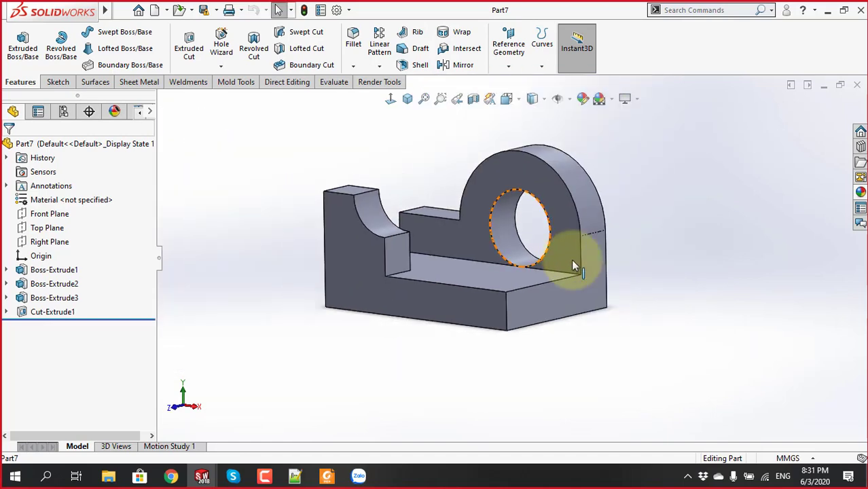
middle_click_drag(571, 259, 498, 189)
scroll(467, 190, "down", 2)
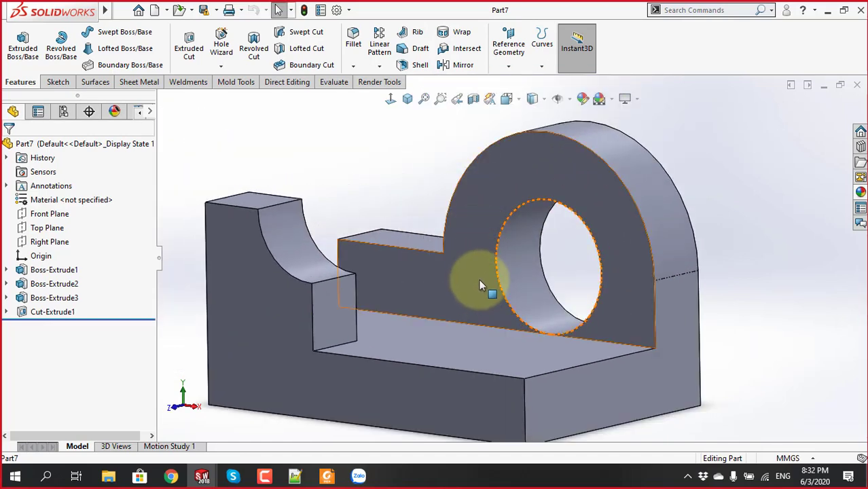
key("Escape")
scroll(479, 280, "up", 2)
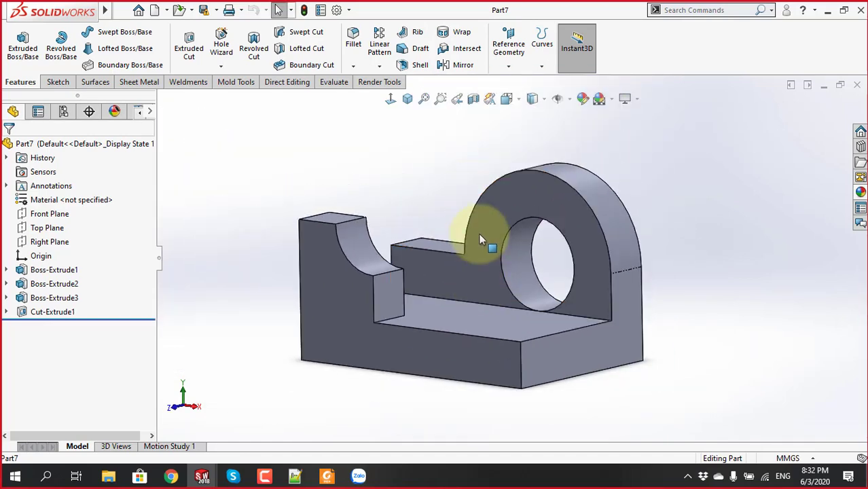
scroll(479, 233, "down", 2)
mouse_move(500, 283)
middle_mouse_down()
mouse_move(691, 295)
mouse_move(620, 331)
mouse_move(621, 365)
mouse_move(578, 388)
mouse_move(597, 363)
middle_mouse_up()
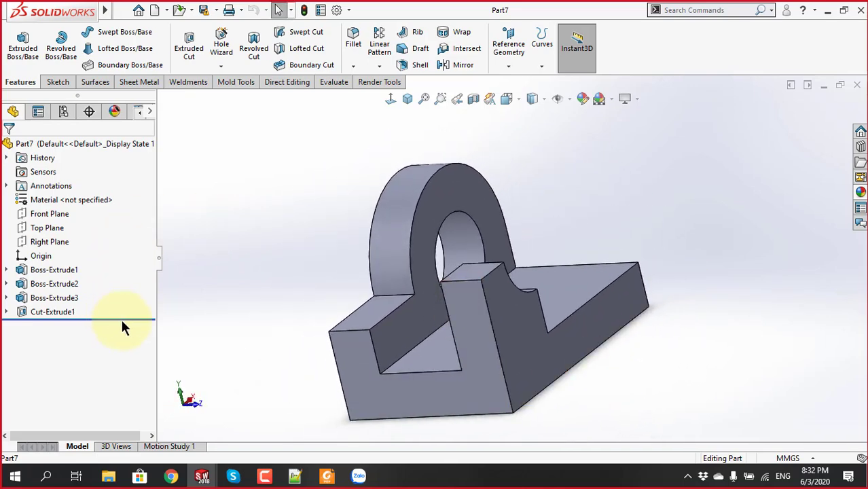
mouse_move(123, 318)
left_mouse_down()
mouse_move(121, 276)
mouse_move(123, 285)
left_mouse_up()
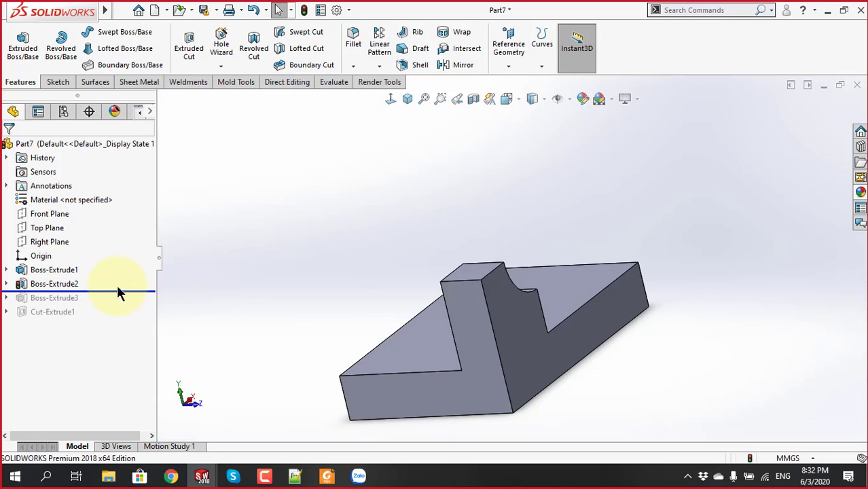
left_click_drag(120, 291, 123, 318)
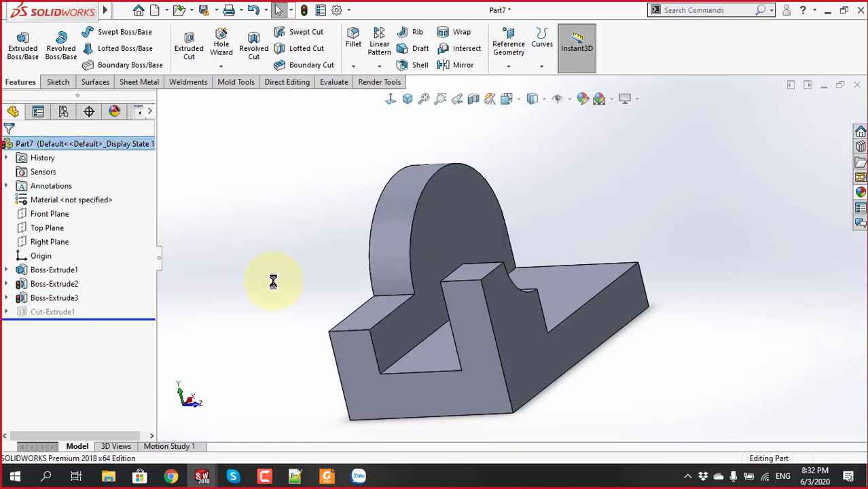
middle_click_drag(587, 240, 515, 279)
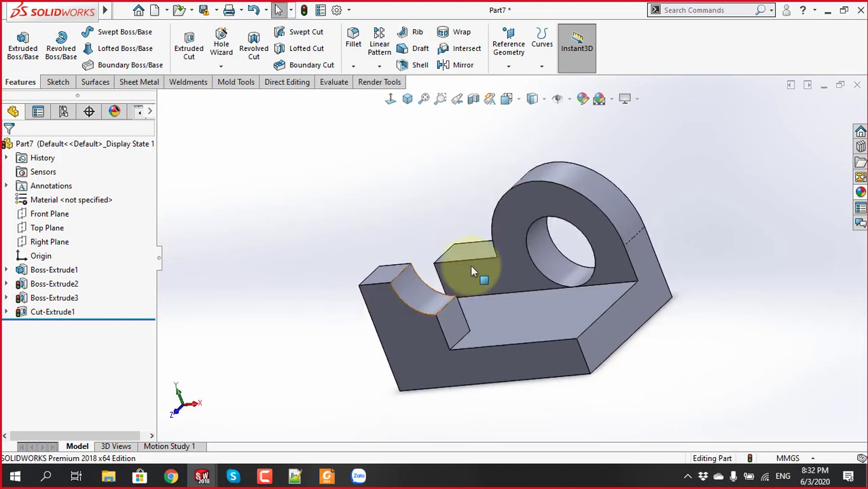
mouse_move(470, 265)
middle_mouse_down()
mouse_move(502, 274)
mouse_move(498, 243)
middle_mouse_up()
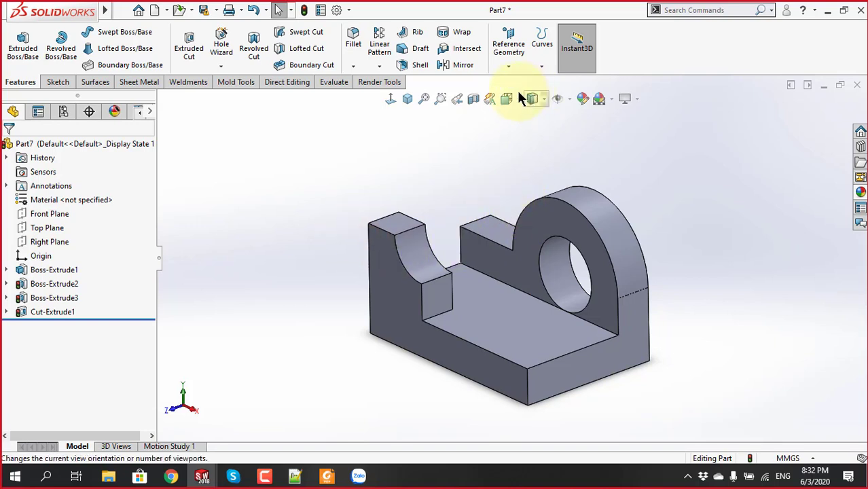
Highlight the Front, Top and Right planes on the bracket, then begin a new reference Plane
left_click(54, 215)
left_click(47, 228)
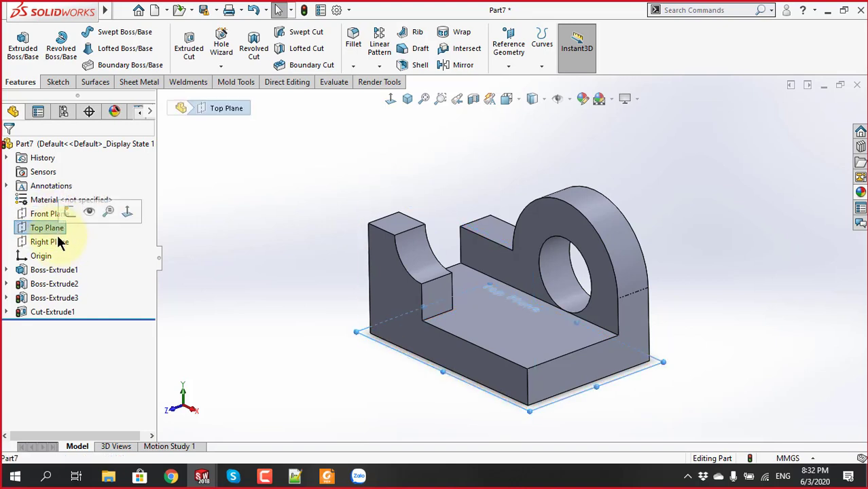
left_click(58, 242)
left_click(261, 216)
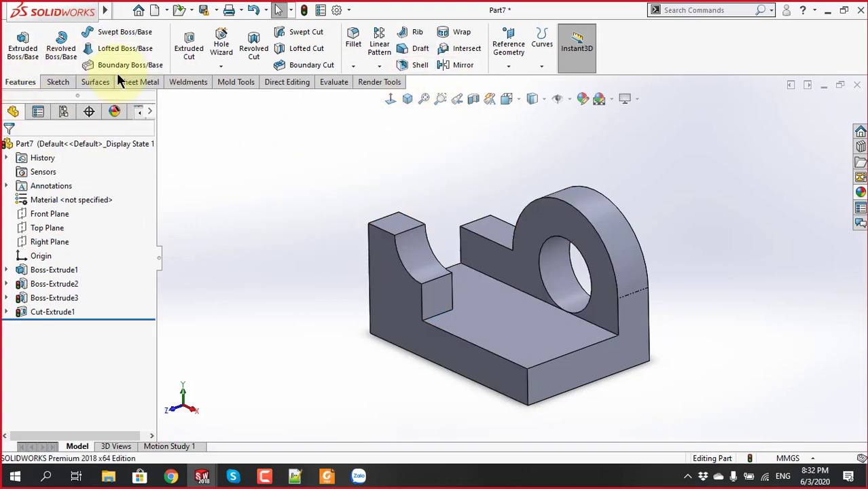
left_click(511, 65)
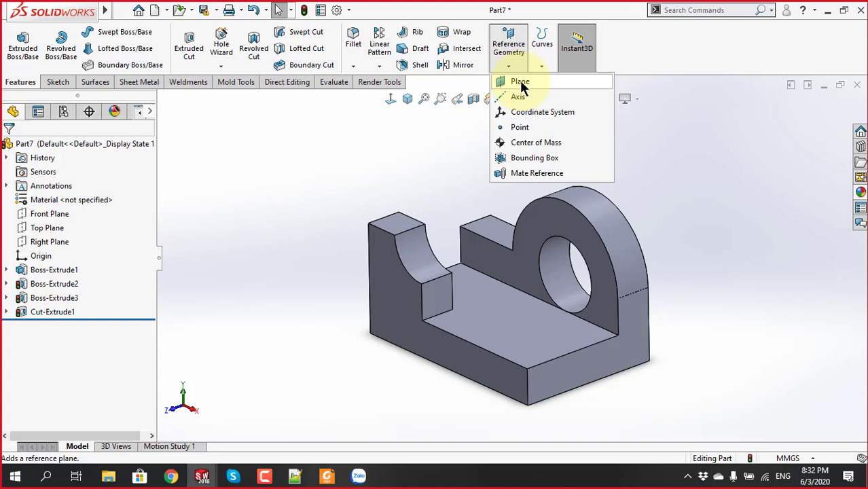
left_click(521, 82)
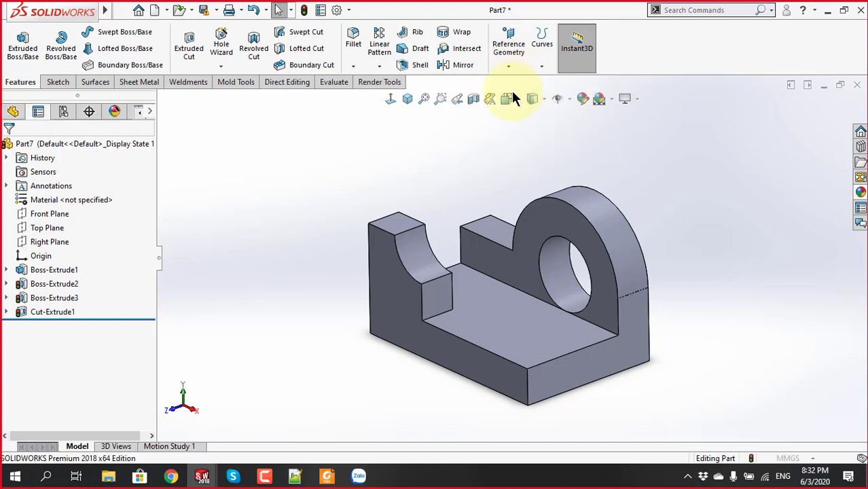
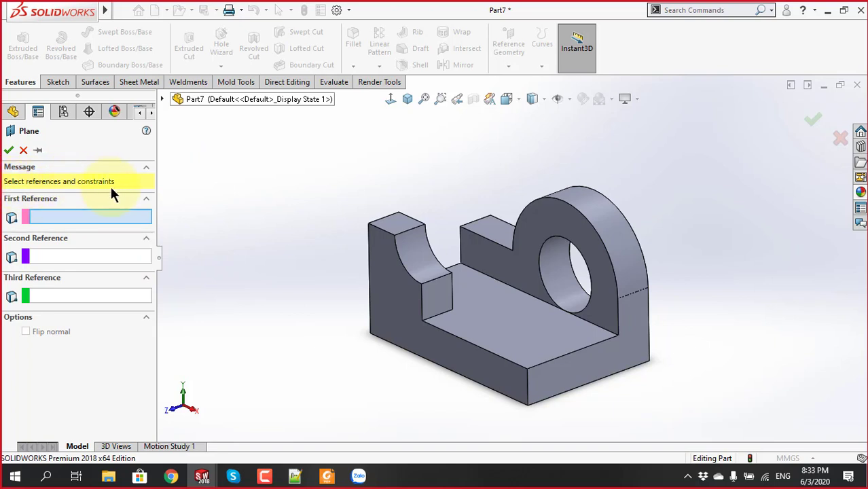
Magnify the screen around the Plane settings, then restore it to normal size
key("super+plus")
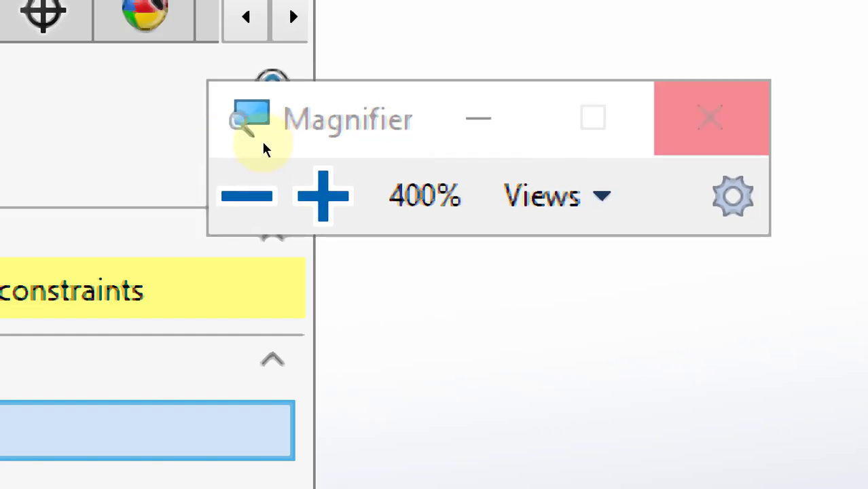
key("super+Escape")
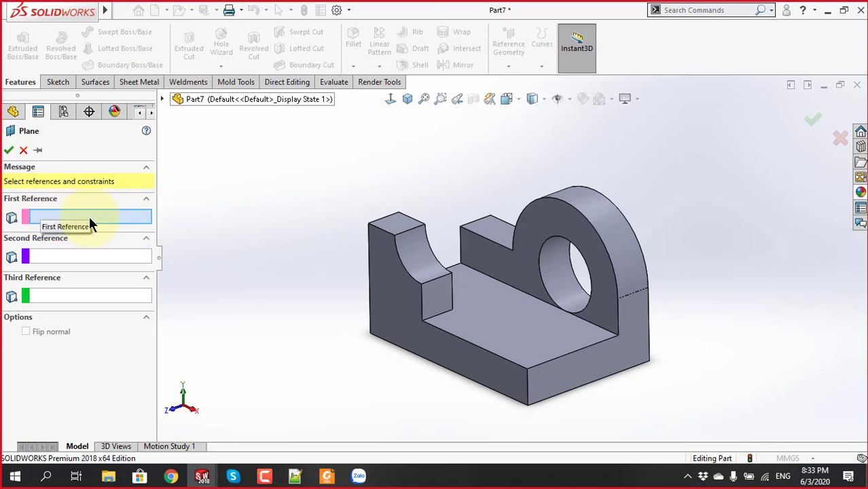
Use the bracket's right end face as the plane's First Reference and orbit to view it
left_click(573, 363)
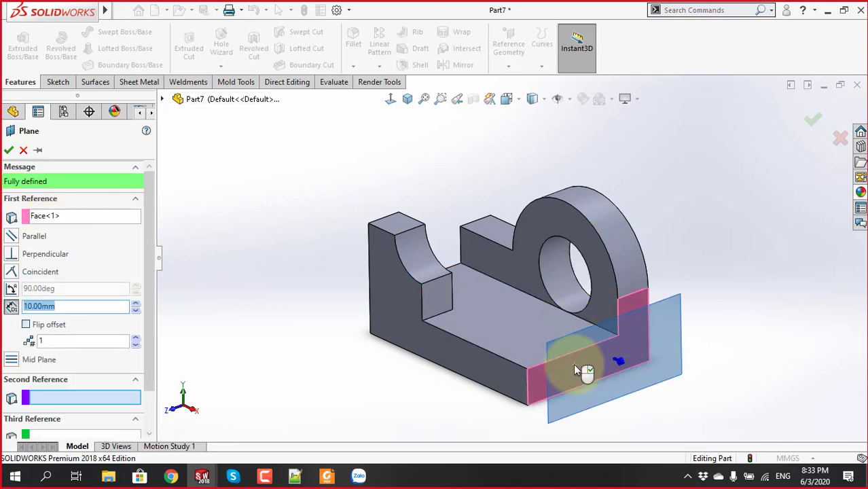
mouse_move(365, 392)
middle_mouse_down()
mouse_move(429, 327)
mouse_move(566, 294)
middle_mouse_up()
scroll(578, 320, "down", 3)
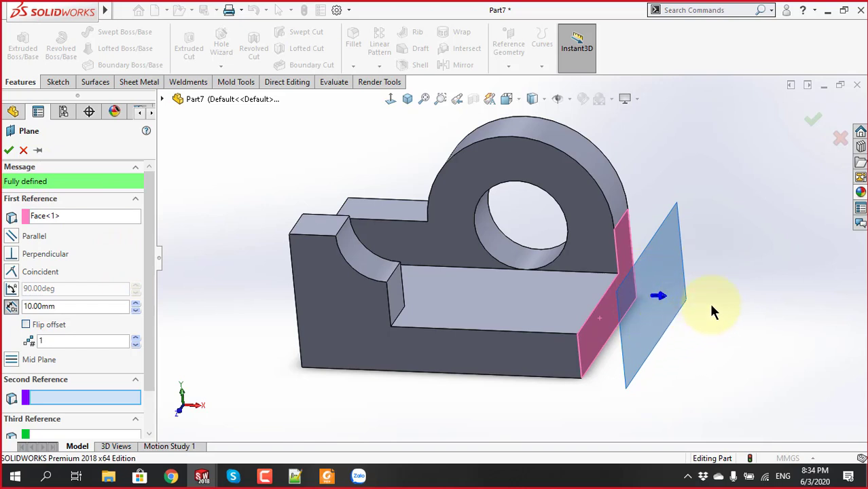
scroll(150, 209, "down", 1)
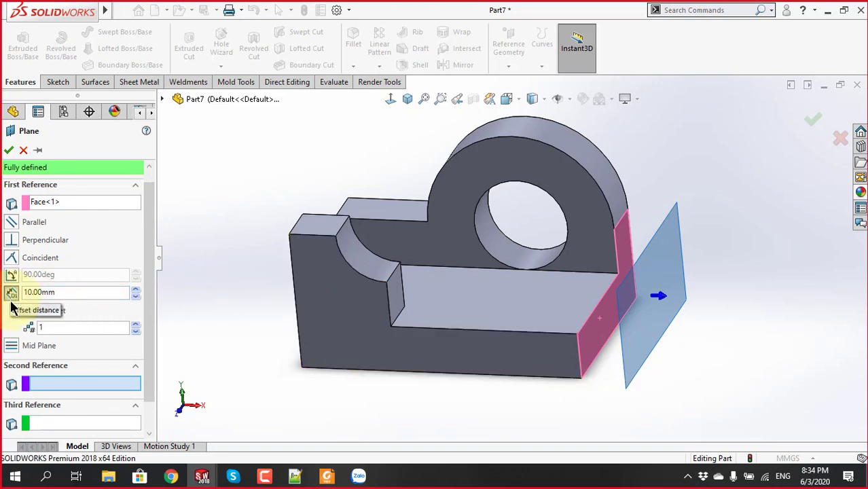
Magnify the offset distance field and select its 10 mm value for replacement
key("super+plus")
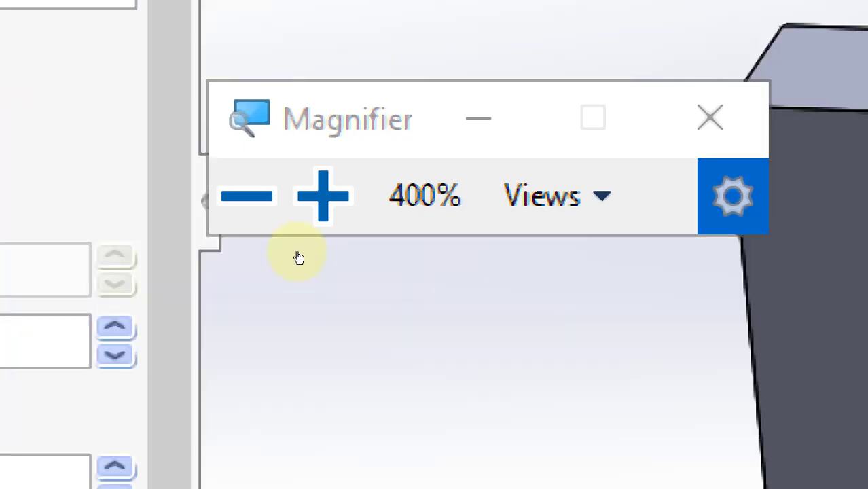
key("super+Escape")
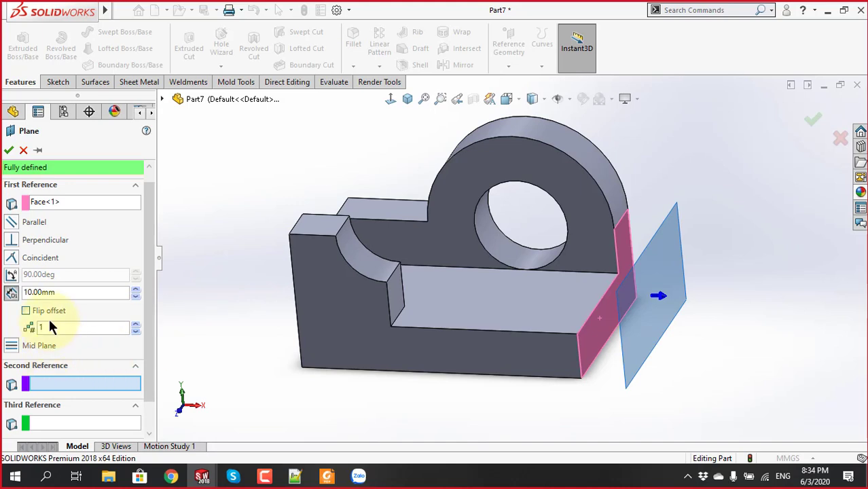
double_click(73, 292)
Set the plane offset to 20 mm, then flip it inside the part and back outside
type("2")
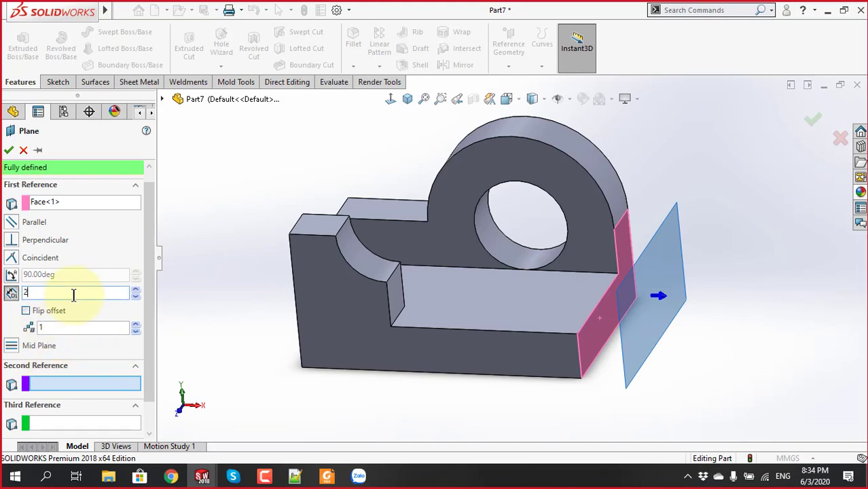
type("0")
key("Return")
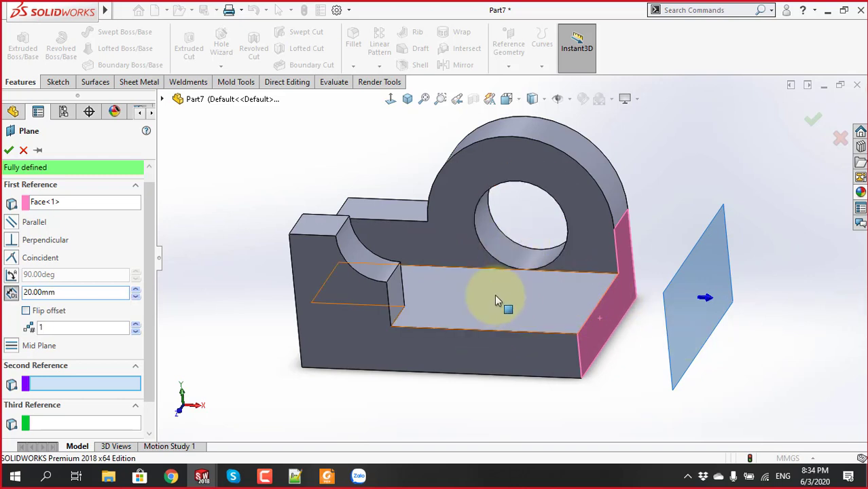
left_click(26, 311)
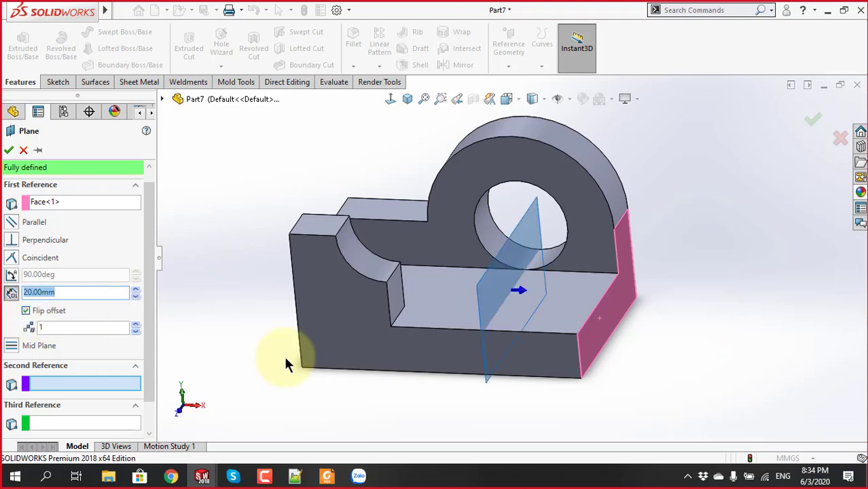
mouse_move(284, 360)
middle_mouse_down()
mouse_move(448, 335)
mouse_move(368, 364)
mouse_move(476, 333)
middle_mouse_up()
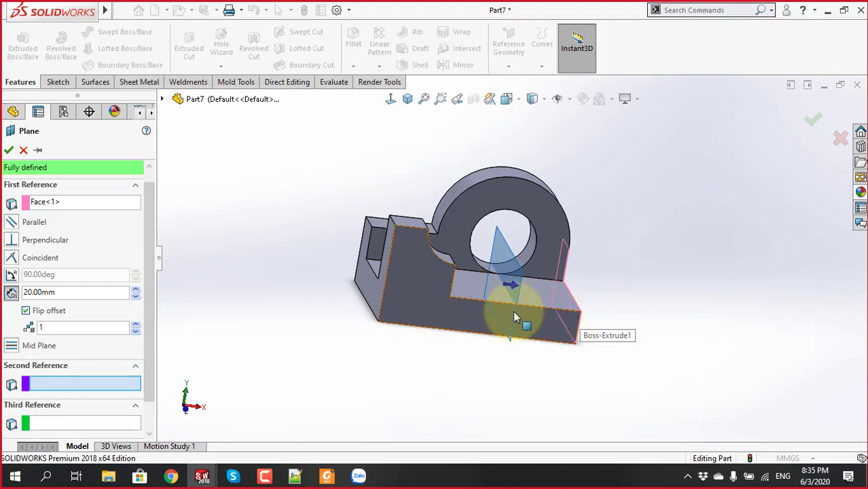
left_click(26, 311)
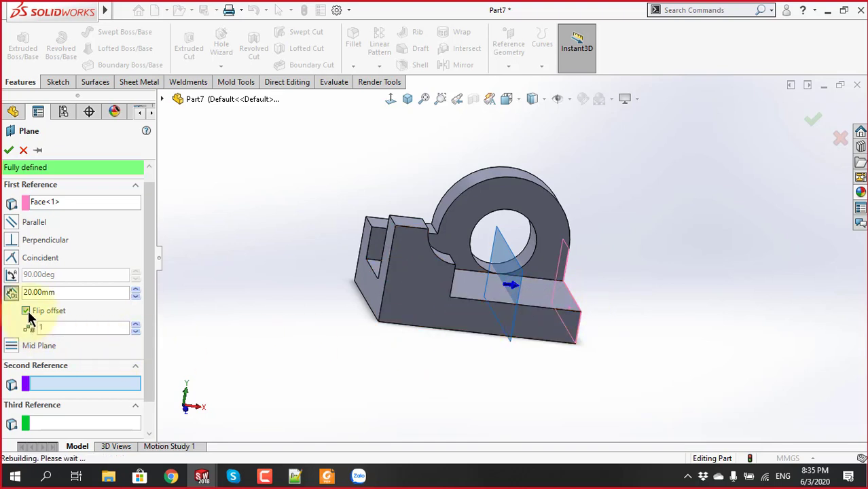
mouse_move(264, 346)
middle_mouse_down()
mouse_move(473, 300)
mouse_move(455, 352)
middle_mouse_up()
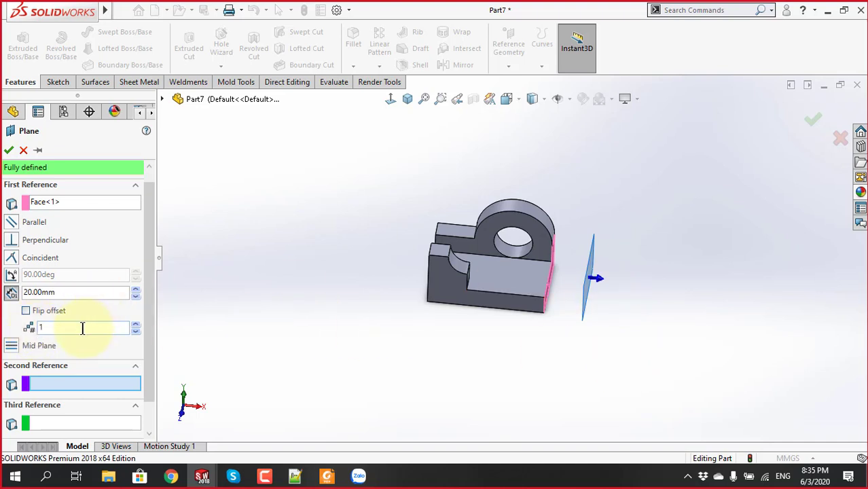
Try 2 and more offset planes in Number of planes, then return it to 1
double_click(66, 328)
type("3")
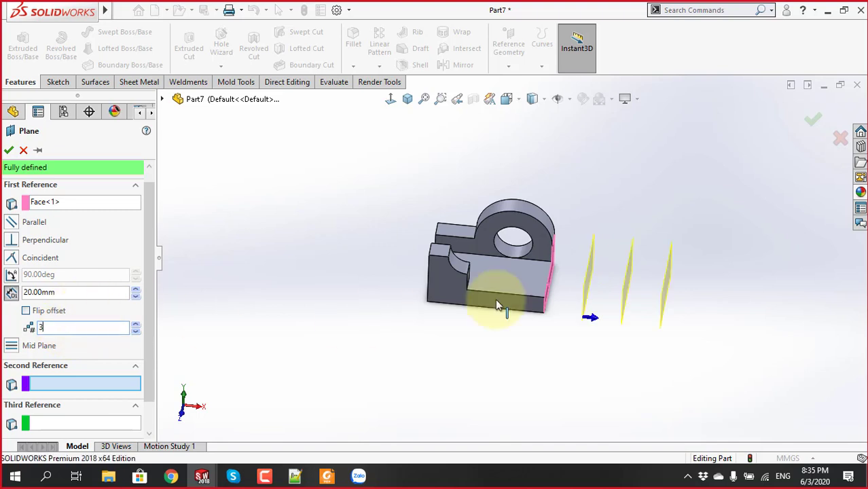
scroll(627, 269, "down", 2)
scroll(581, 307, "down", 2)
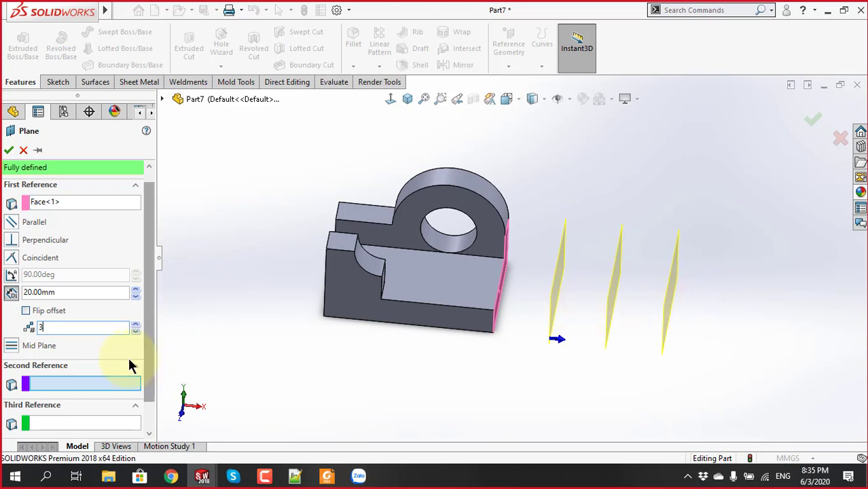
type("2")
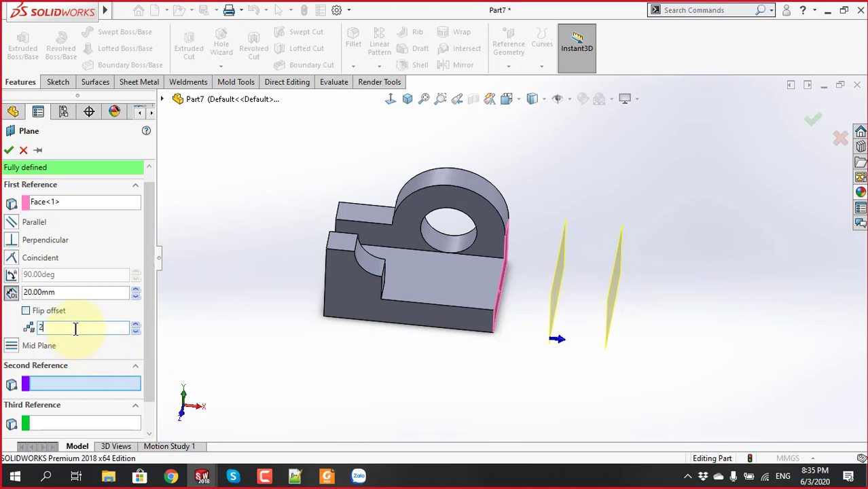
mouse_move(496, 300)
middle_mouse_down()
mouse_move(539, 325)
mouse_move(532, 305)
middle_mouse_up()
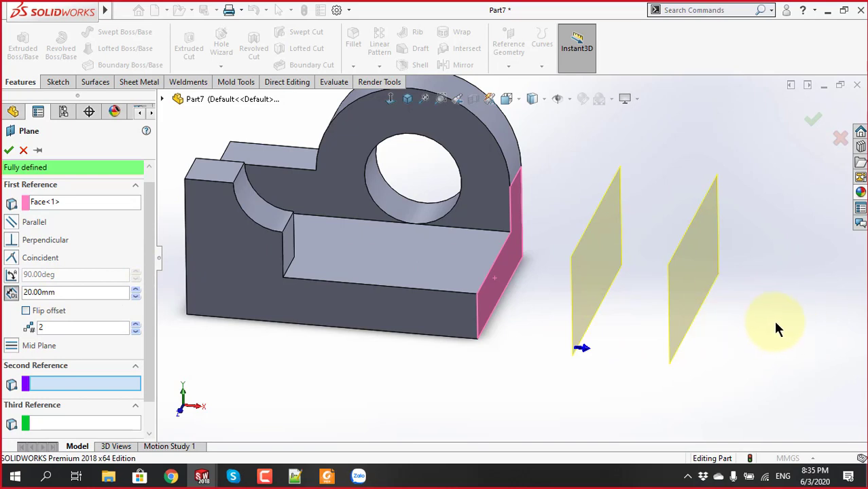
left_click(139, 326)
left_click(139, 326)
scroll(679, 317, "up", 5)
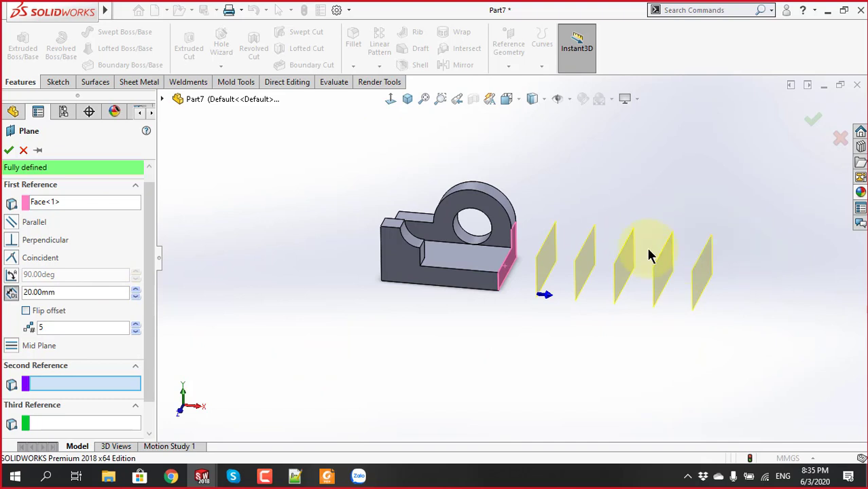
left_click(136, 331)
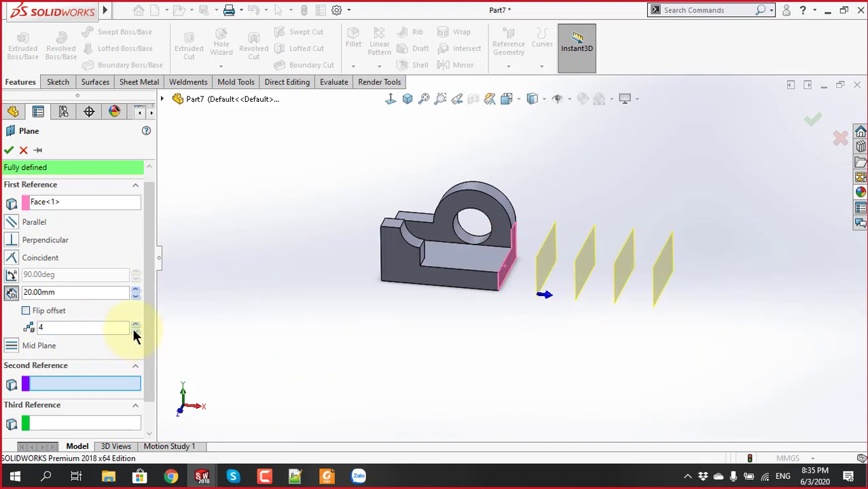
left_click(135, 331)
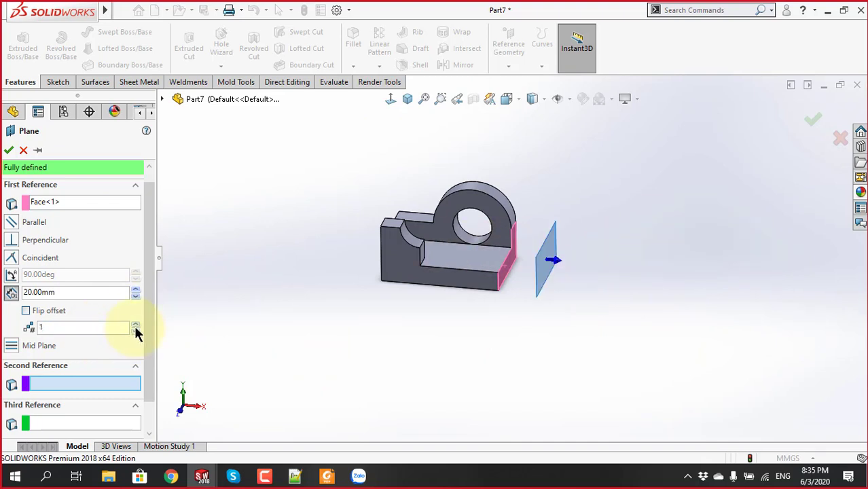
scroll(569, 299, "down", 3)
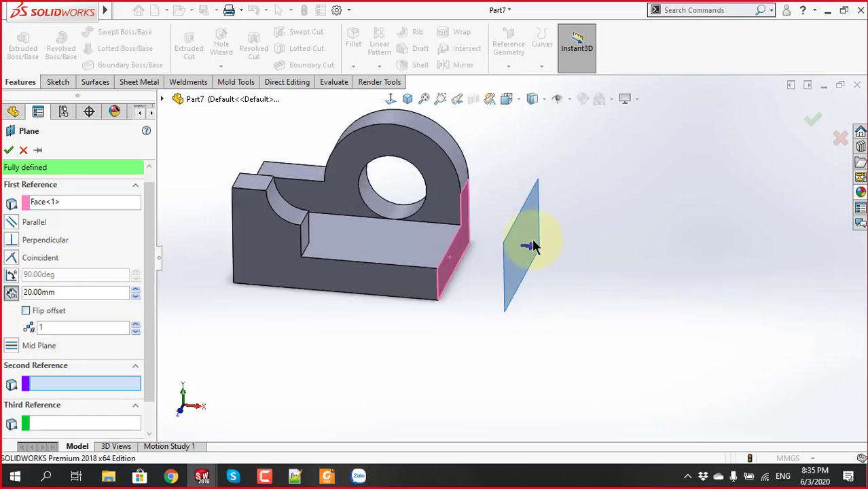
Confirm the 20 mm plane as Plane1 and select it in the view
left_click(9, 150)
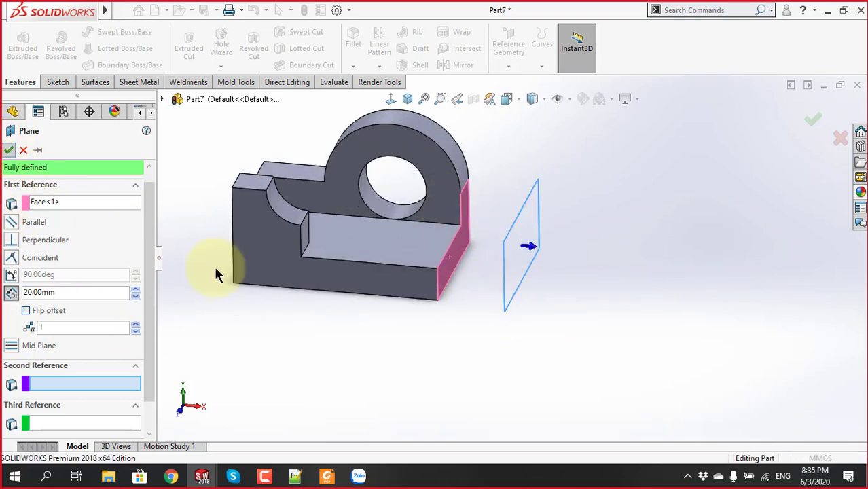
middle_click_drag(362, 351, 372, 397)
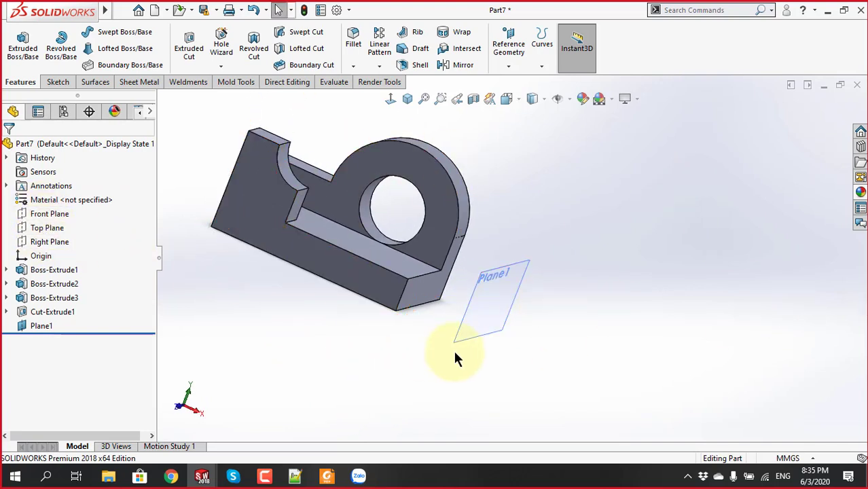
left_click(486, 318)
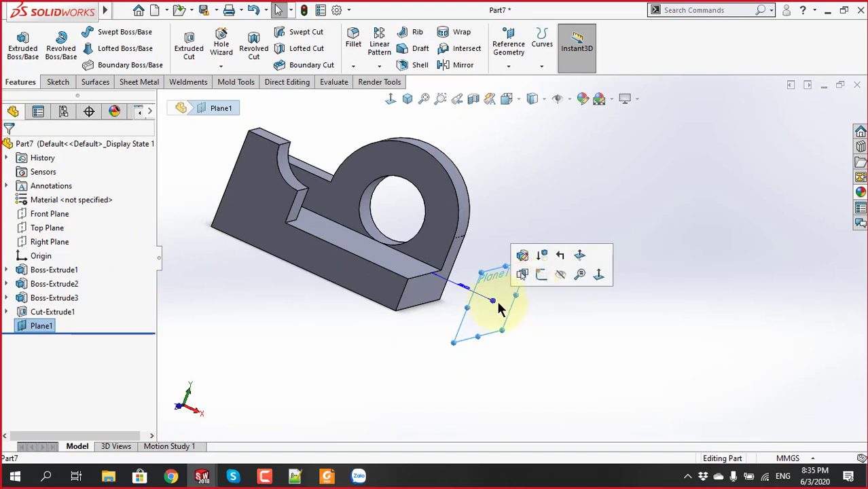
left_click(587, 336)
left_click(486, 316)
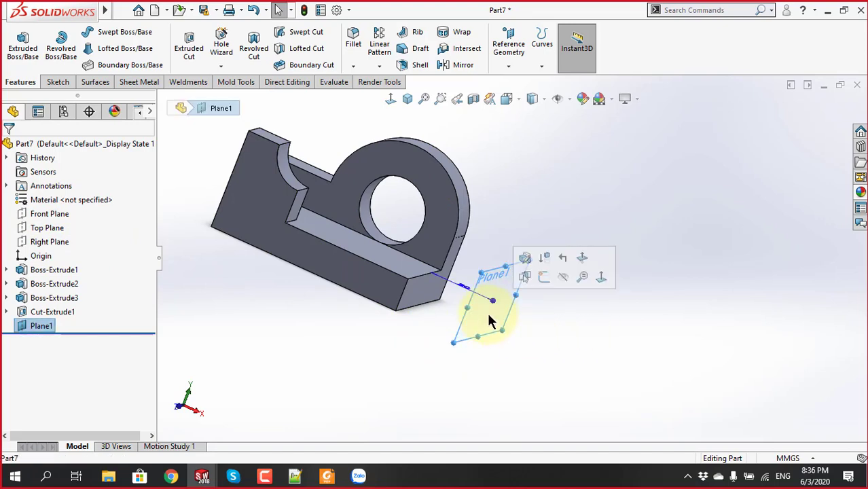
Sketch a rectangle on Plane1 over the U profile's bottom, then discard the sketch
left_click(545, 283)
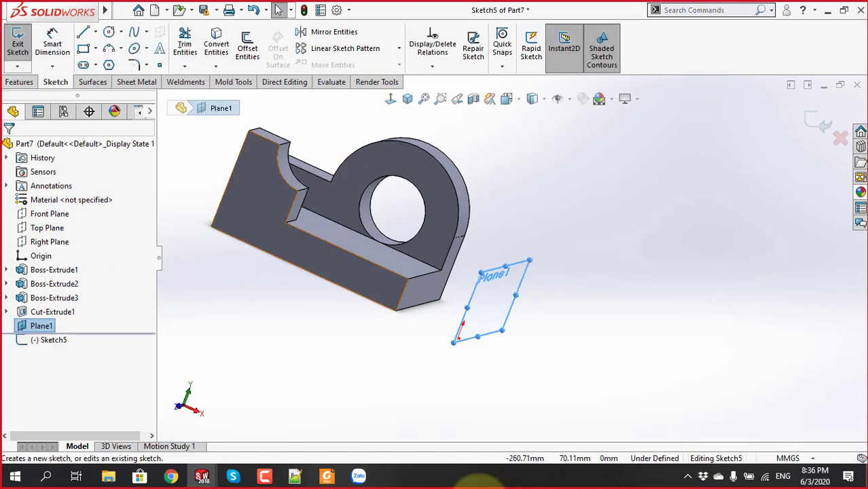
scroll(481, 309, "down", 2)
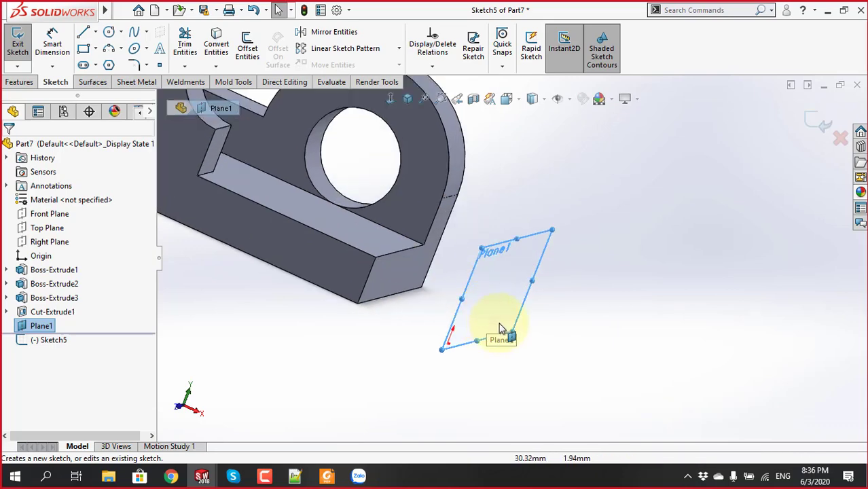
key("ctrl+8")
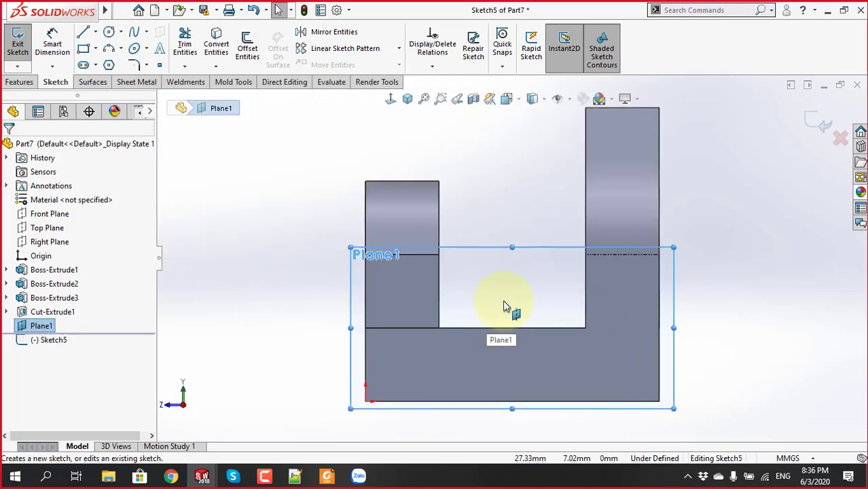
left_click(83, 47)
left_click_drag(485, 294, 537, 361)
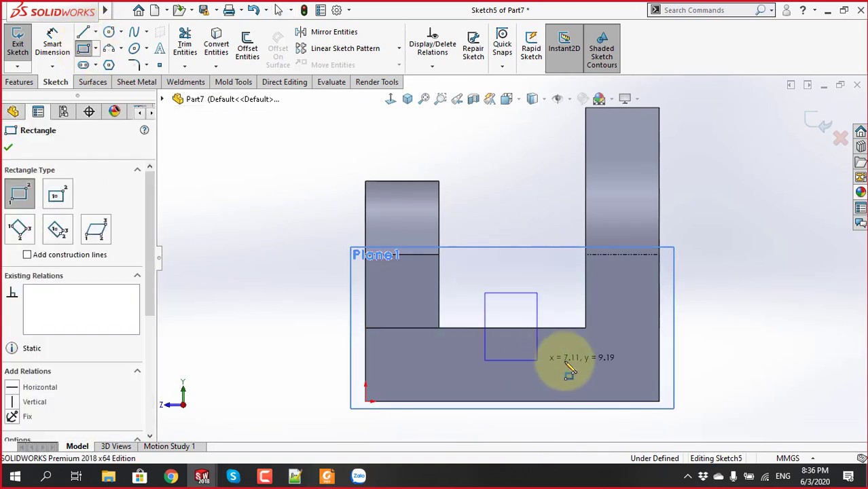
left_click(8, 147)
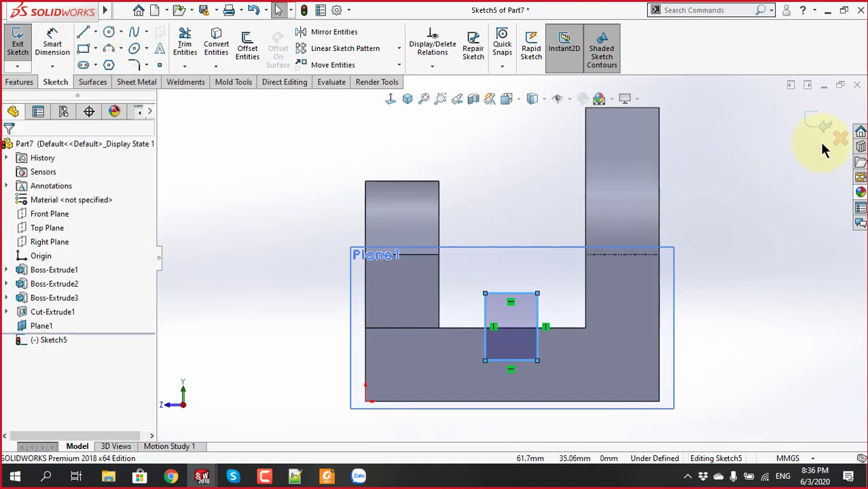
left_click(840, 139)
left_click(455, 239)
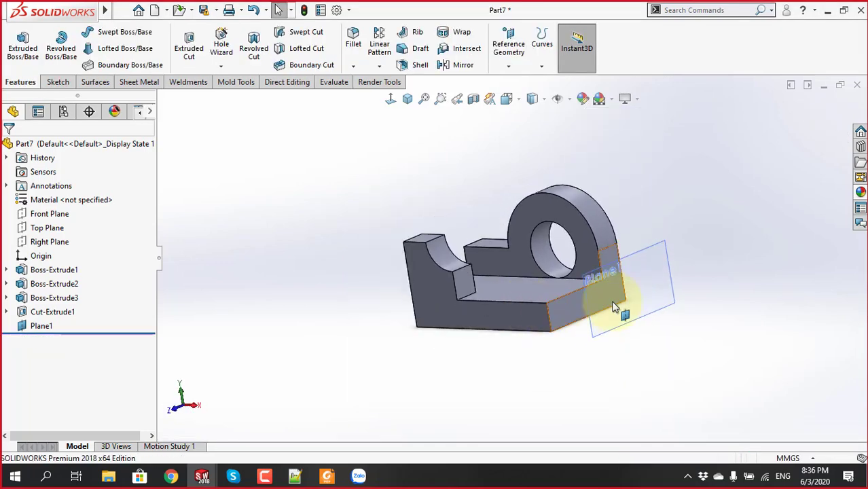
Select Plane1 and the base end face, hide Plane1, then show it again
scroll(615, 307, "down", 3)
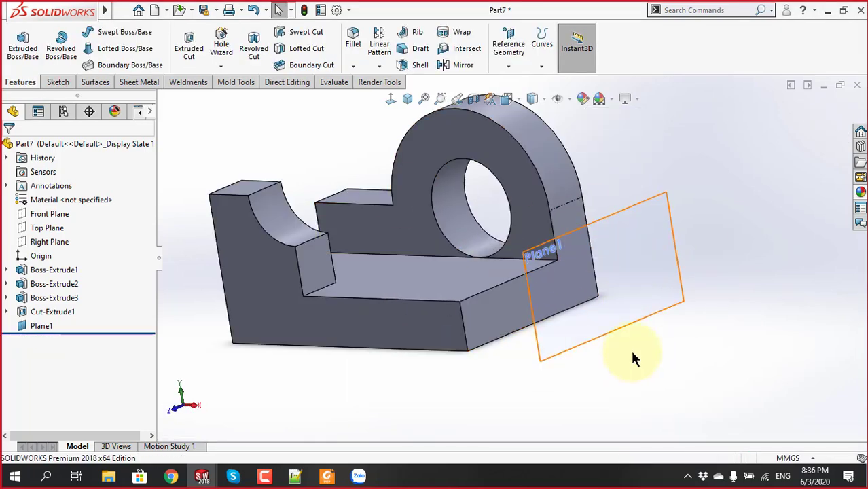
left_click(654, 268)
left_click(755, 314)
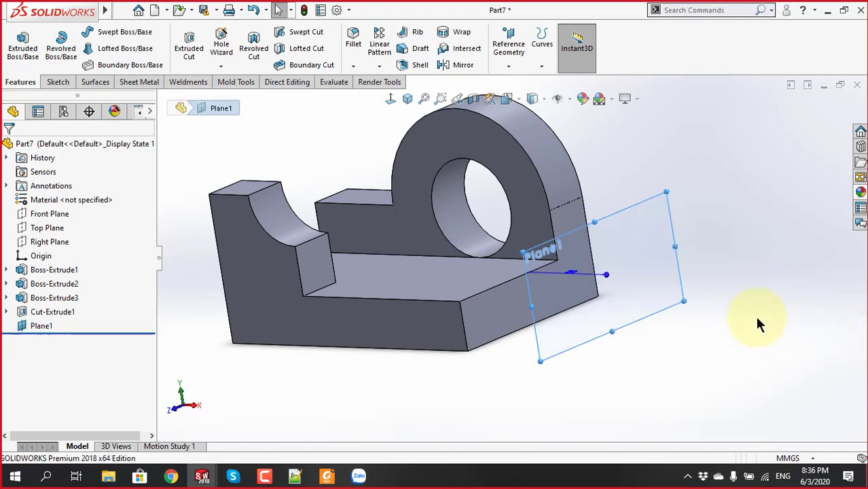
left_click(574, 280)
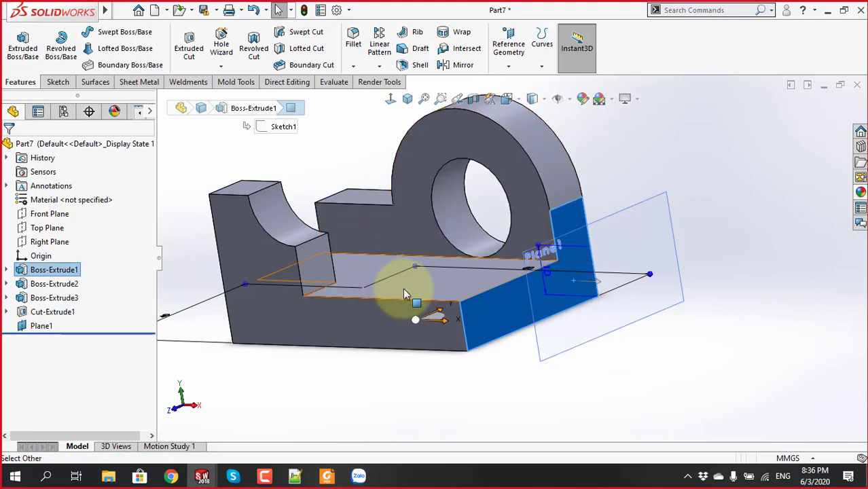
left_click(742, 299)
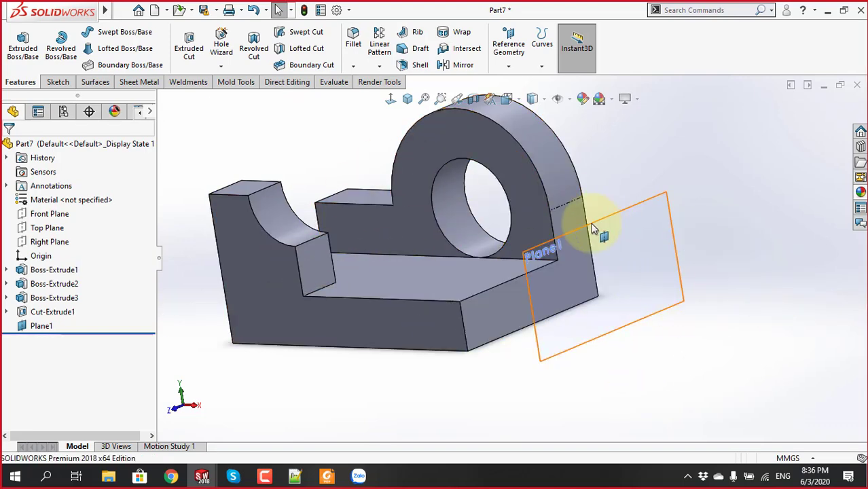
left_click(651, 231)
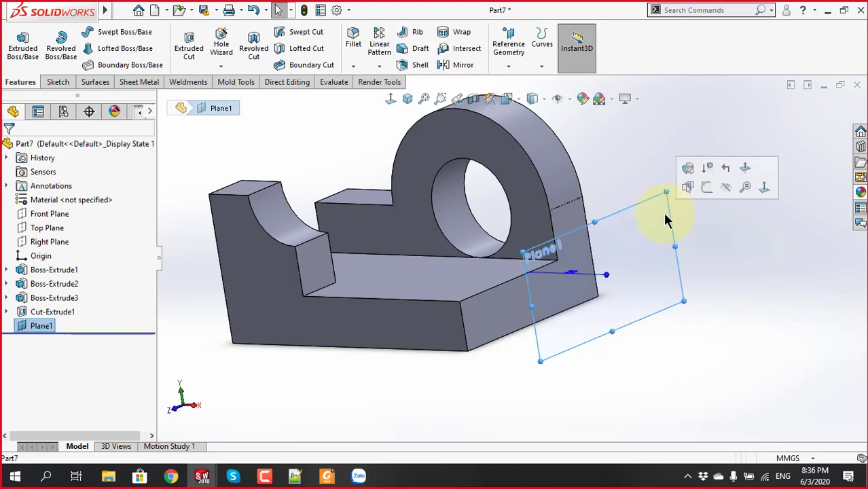
left_click(727, 189)
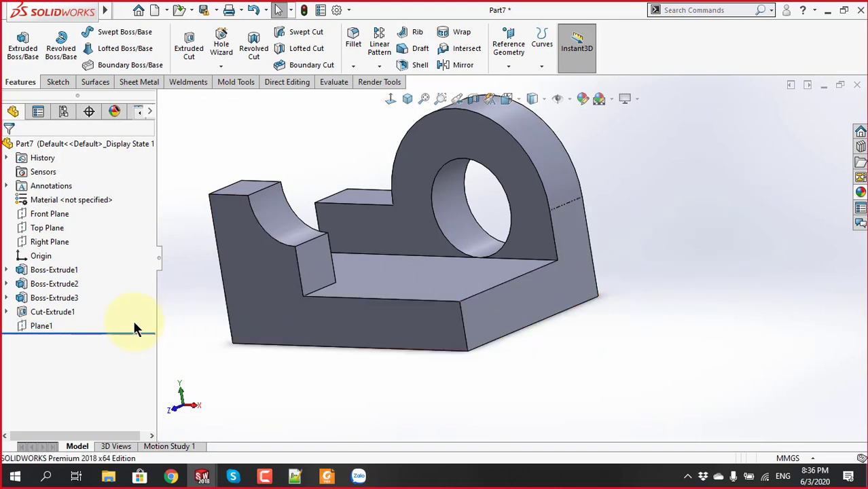
left_click(40, 325)
left_click(74, 305)
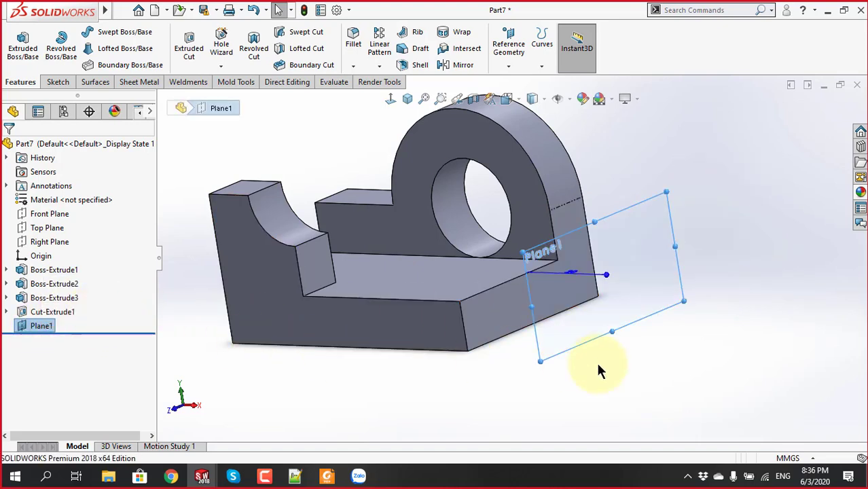
left_click(709, 231)
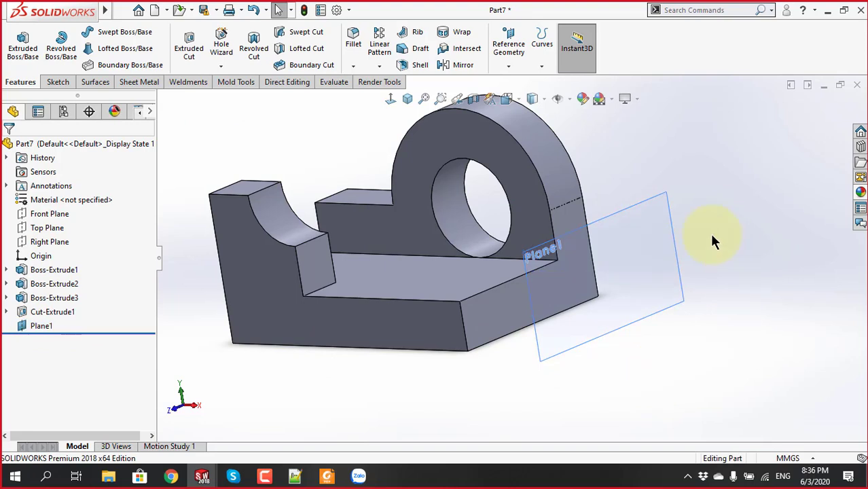
Hide Plane1 from the feature tree and turn the bracket to the isometric view
left_click(42, 325)
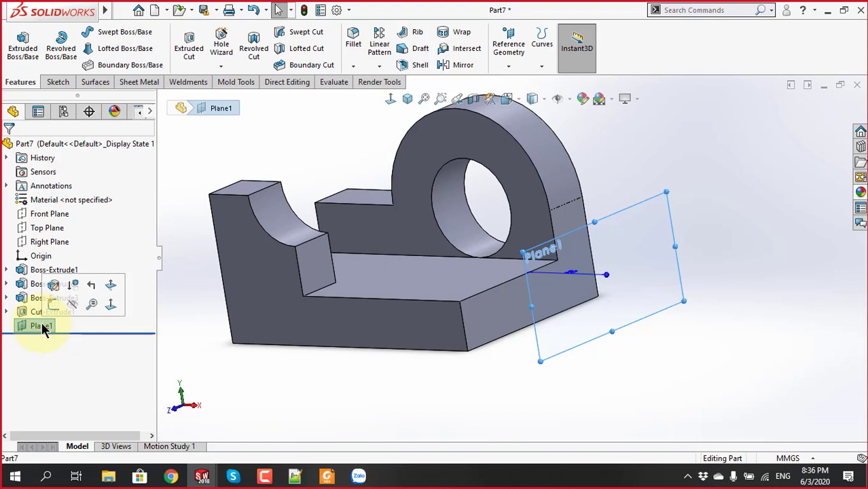
left_click(72, 304)
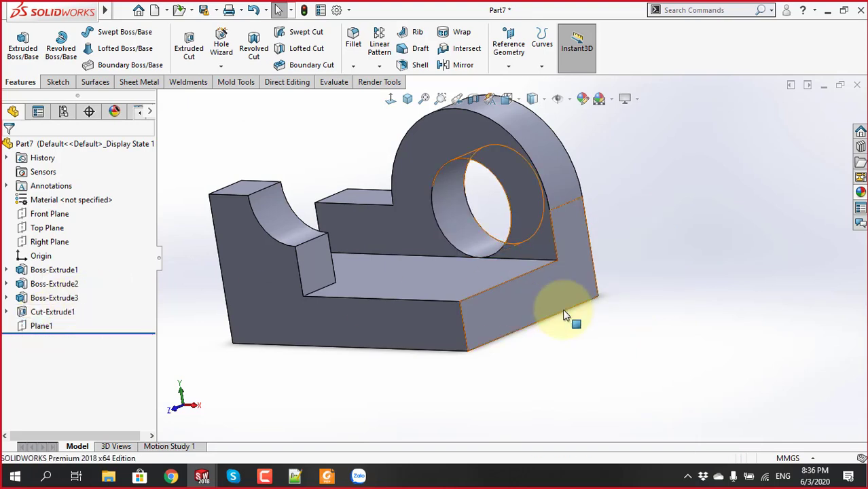
scroll(678, 344, "up", 3)
middle_click_drag(600, 267, 528, 245)
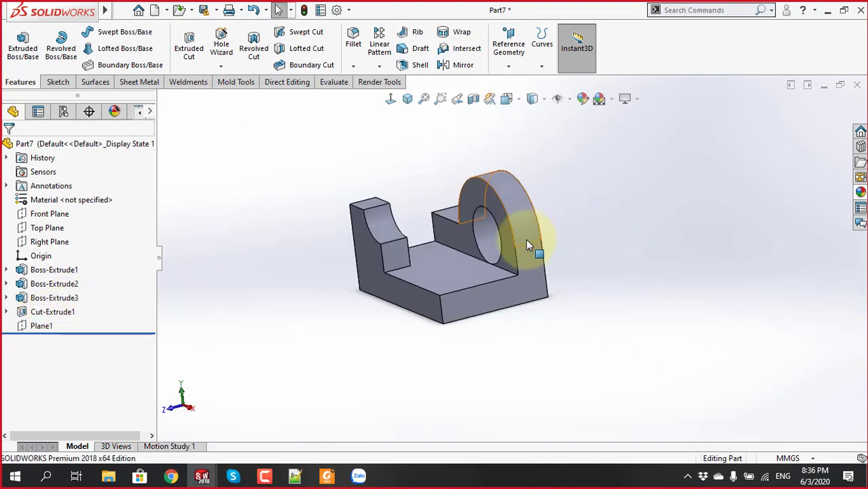
left_click(39, 326)
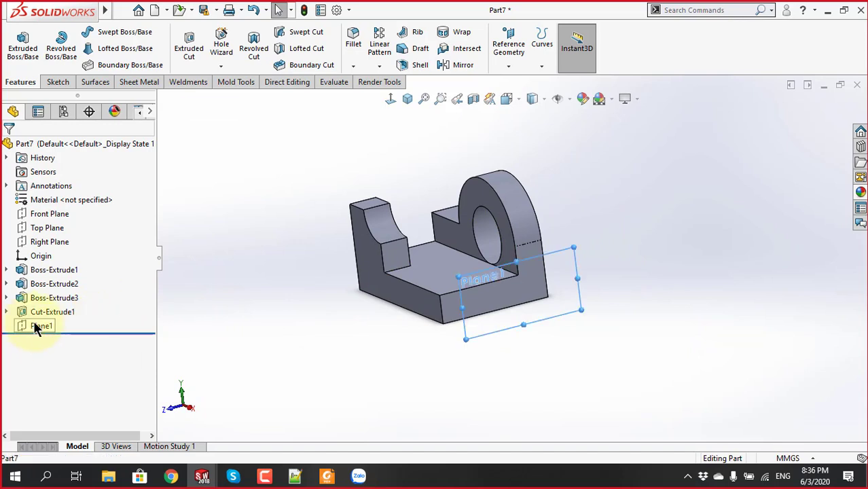
left_click(457, 365)
scroll(511, 323, "down", 3)
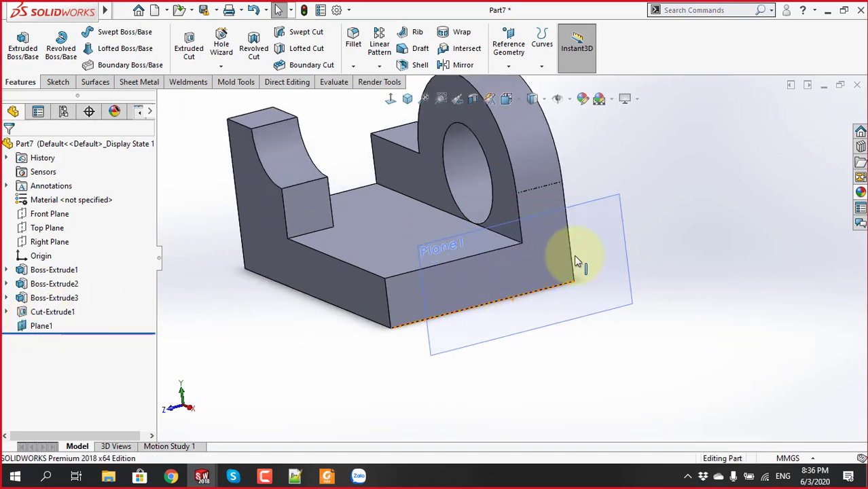
left_click(34, 324)
left_click(58, 307)
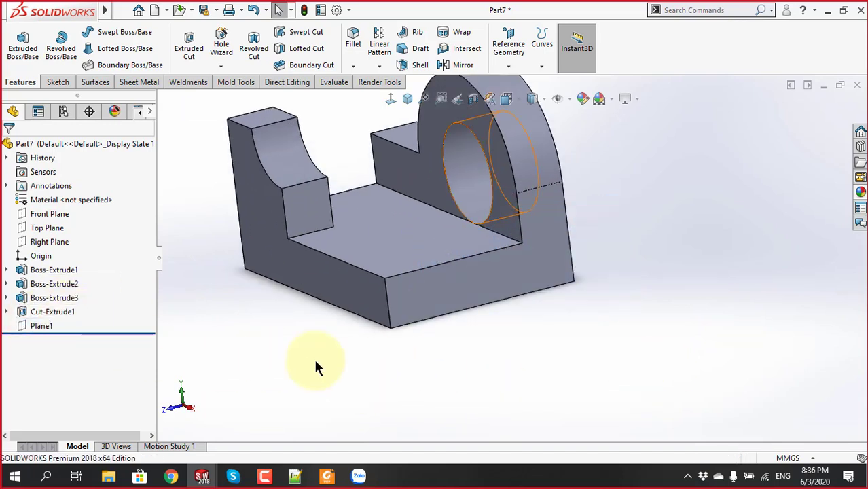
mouse_move(369, 366)
middle_mouse_down()
mouse_move(429, 250)
mouse_move(511, 248)
mouse_move(494, 229)
mouse_move(591, 275)
middle_mouse_up()
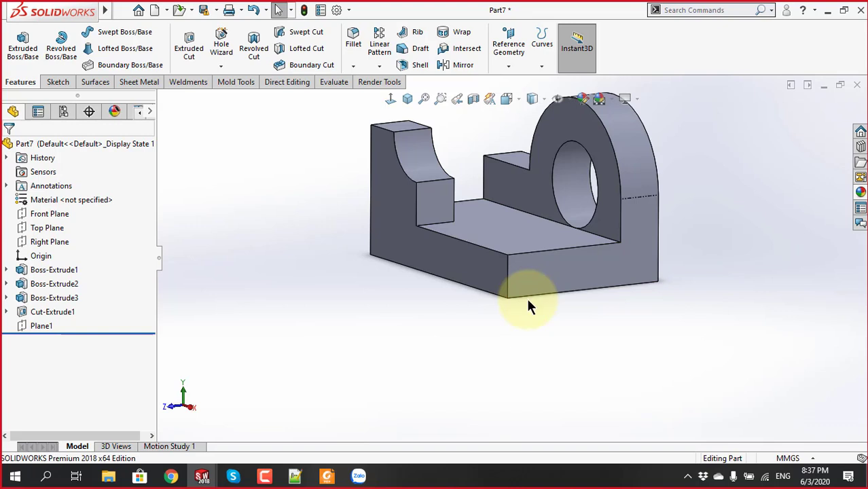
scroll(608, 340, "up", 2)
scroll(542, 246, "down", 3)
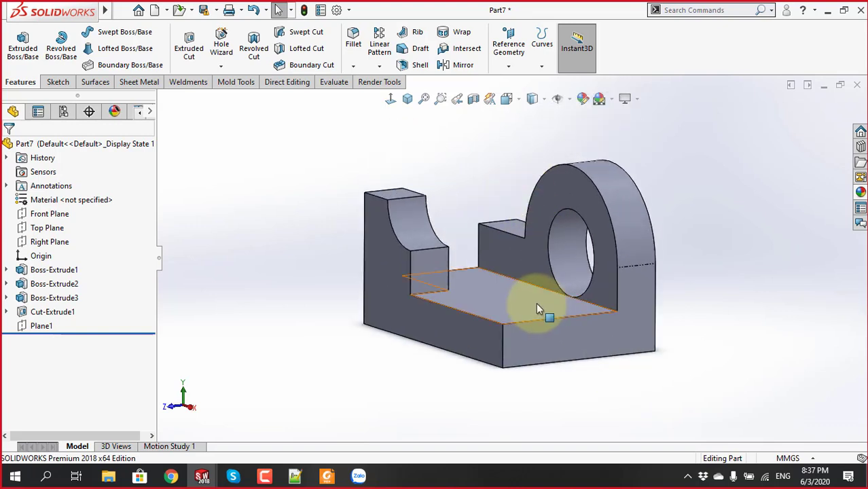
key("ctrl+7")
scroll(551, 352, "down", 3)
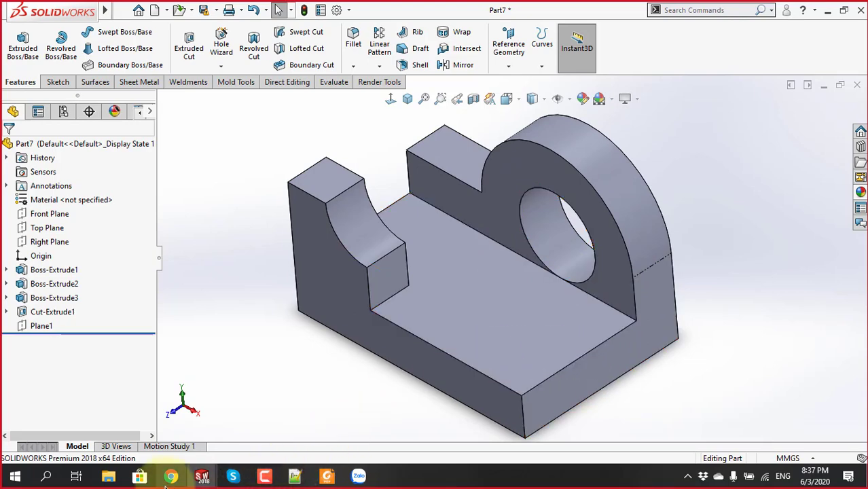
Open the Plane 001 image from CSWA-Online-K61 > 00-HCK-SW CSWA > Buổi 6 > BT tạo mặt phẳng
left_click(113, 479)
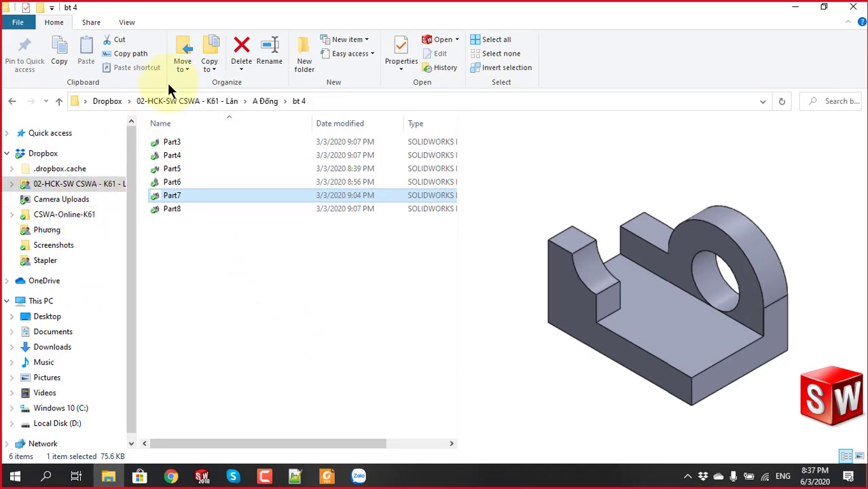
left_click(68, 214)
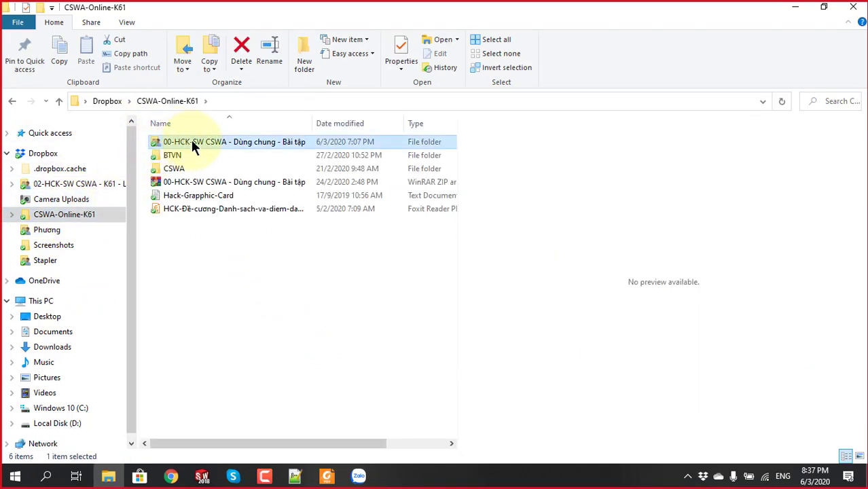
double_click(191, 140)
double_click(183, 209)
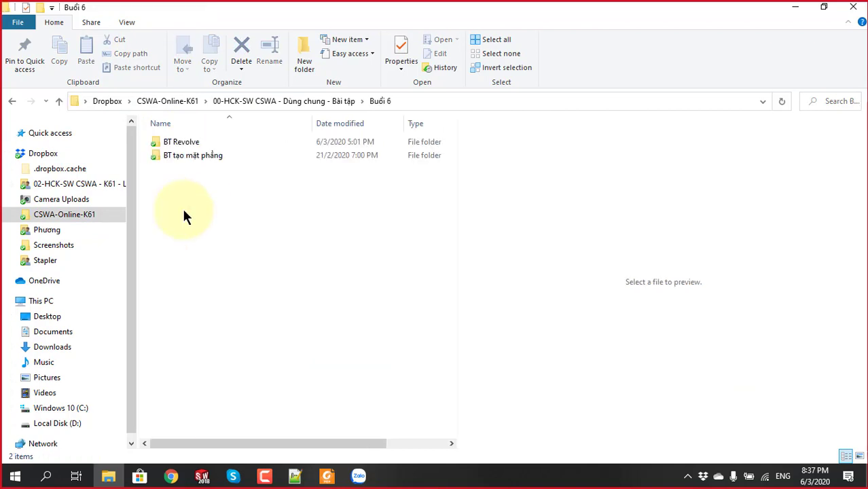
double_click(184, 155)
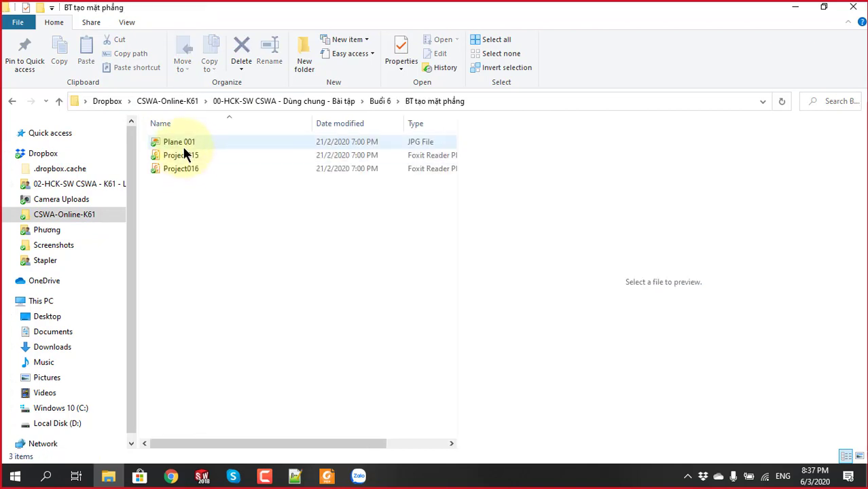
left_click(187, 145)
left_click(256, 230)
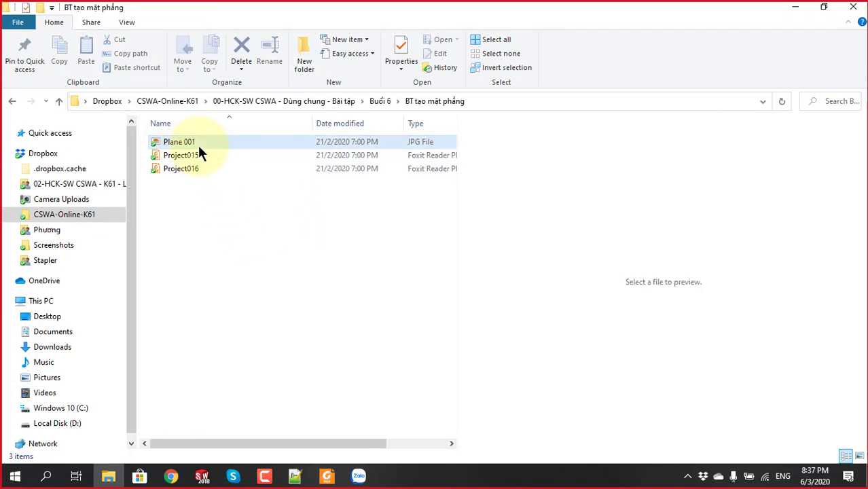
left_click(198, 145)
double_click(198, 145)
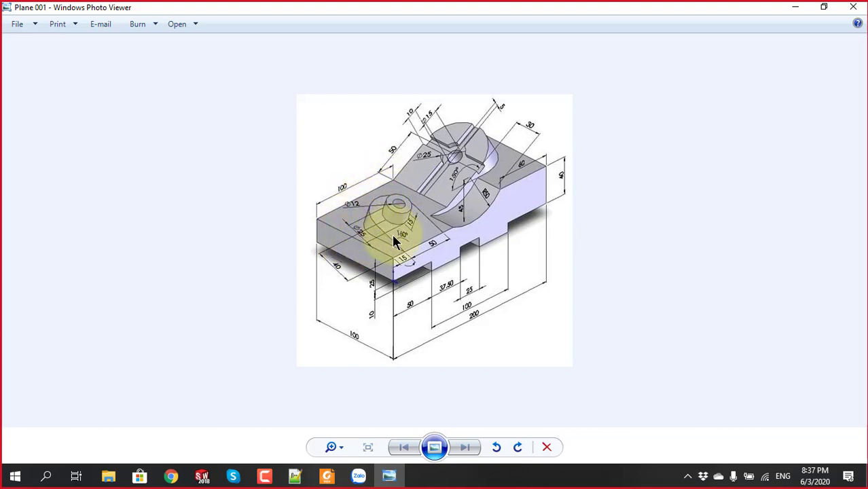
Enlarge the Plane 001 drawing to study its 100 × 40 block, Ø25 boss, Ø12 hole and 160° angle
left_click(333, 454)
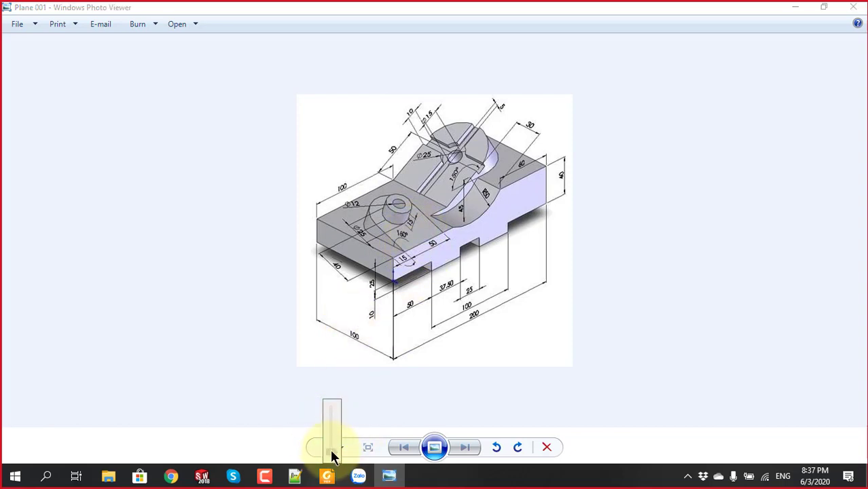
left_click_drag(333, 457, 331, 424)
scroll(408, 352, "up", 1)
scroll(408, 352, "up", 1)
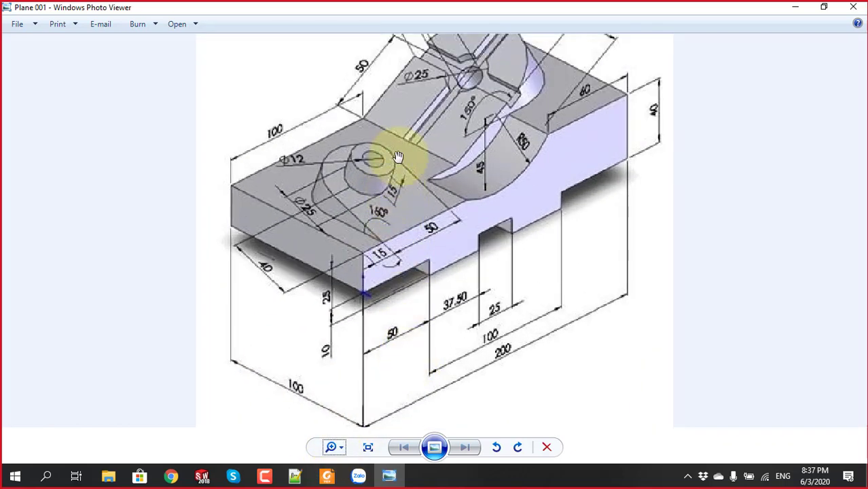
scroll(399, 157, "up", 1)
scroll(408, 157, "down", 1)
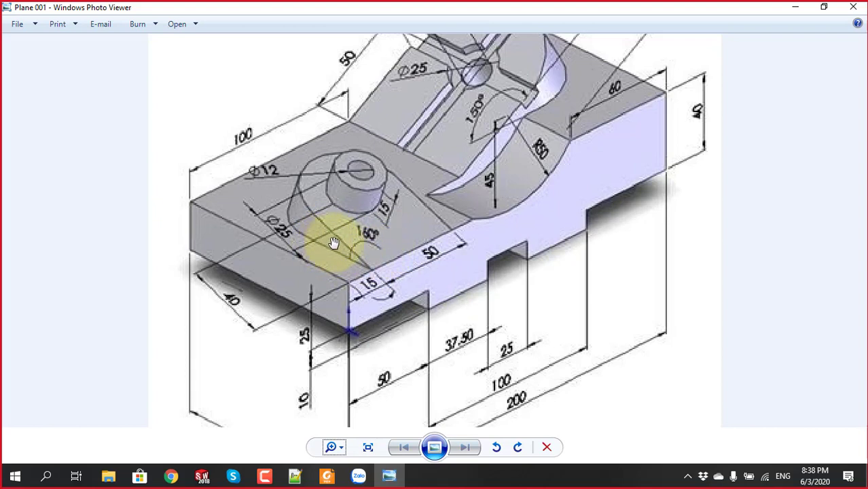
scroll(438, 227, "down", 1)
scroll(407, 233, "up", 1)
scroll(413, 233, "down", 1)
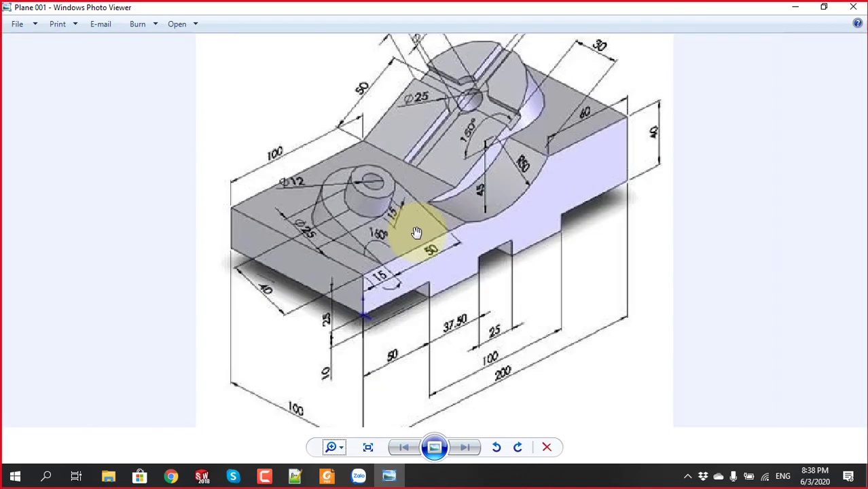
scroll(399, 176, "up", 1)
scroll(399, 177, "up", 1)
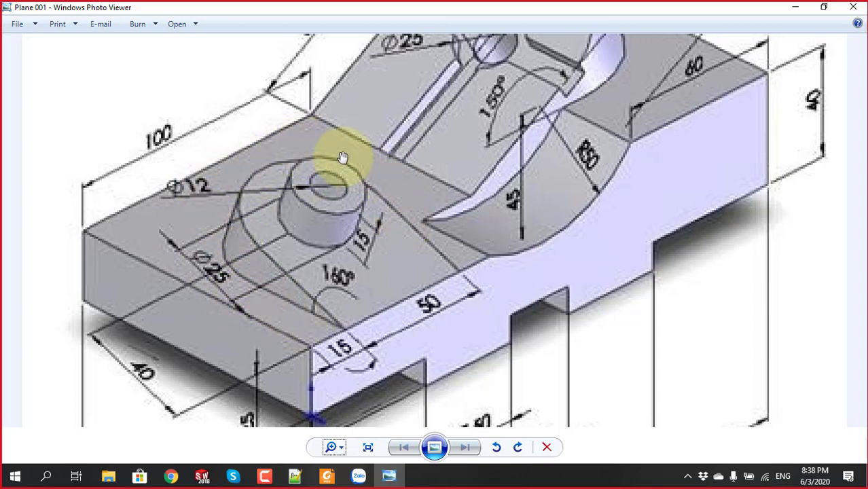
left_click(211, 478)
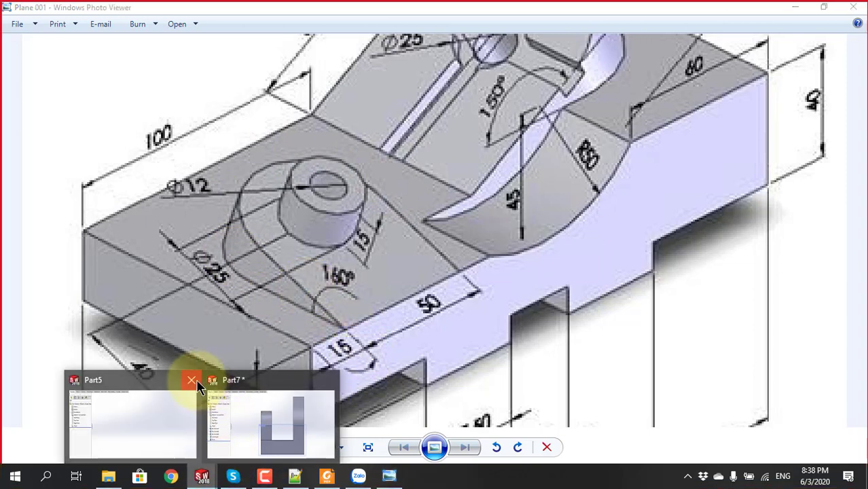
Return to Part7 and start a new reference plane from Reference Geometry
left_click(222, 425)
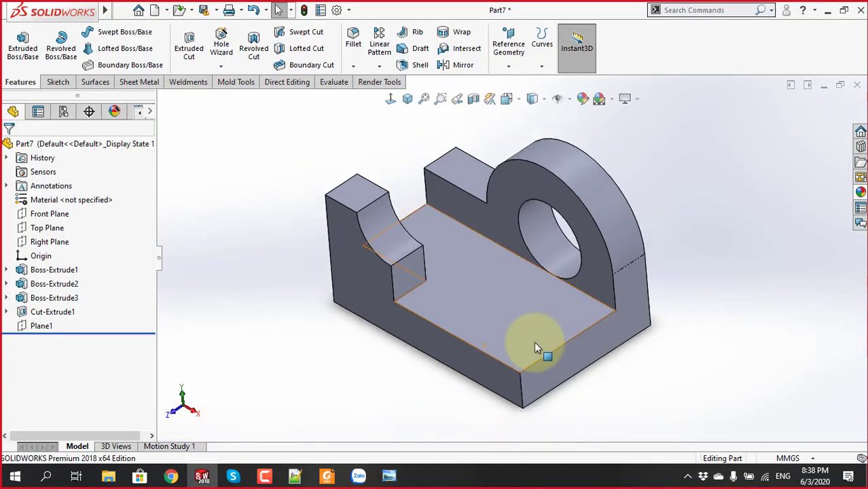
scroll(534, 341, "up", 3)
scroll(543, 281, "down", 2)
scroll(565, 338, "down", 2)
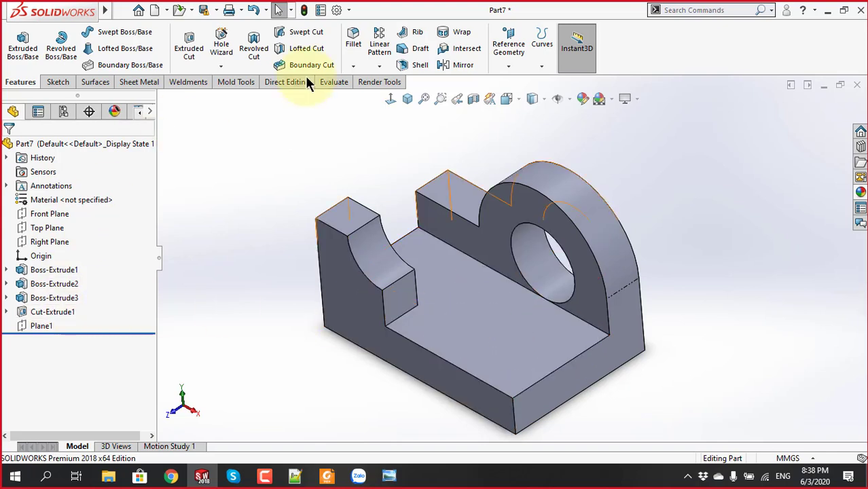
left_click(508, 62)
left_click(518, 82)
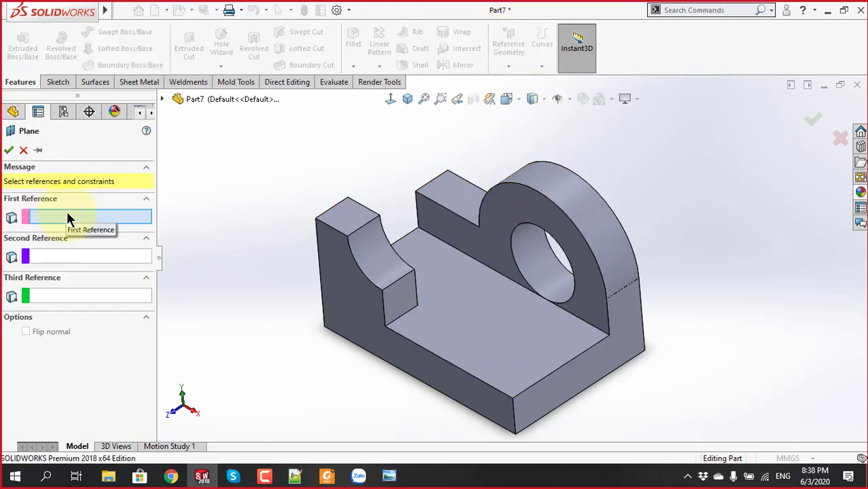
Use the floor's front edge as First Reference and the floor face as Second Reference
left_click(443, 359)
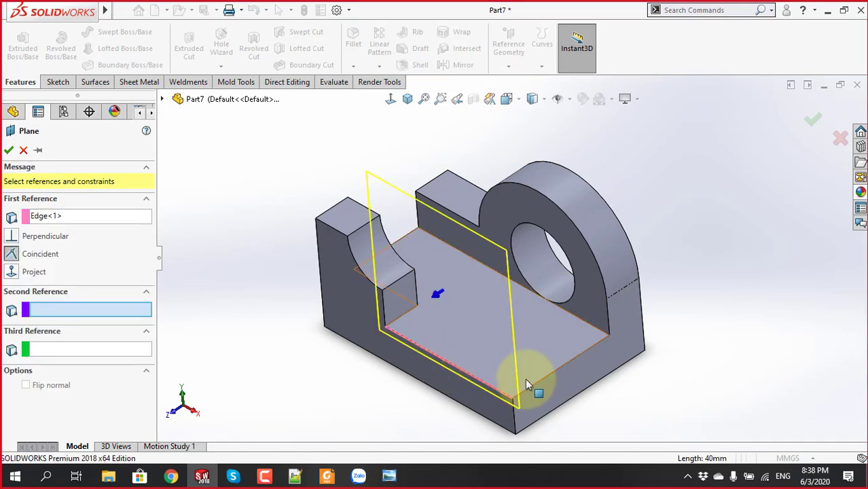
middle_click_drag(597, 370, 570, 338)
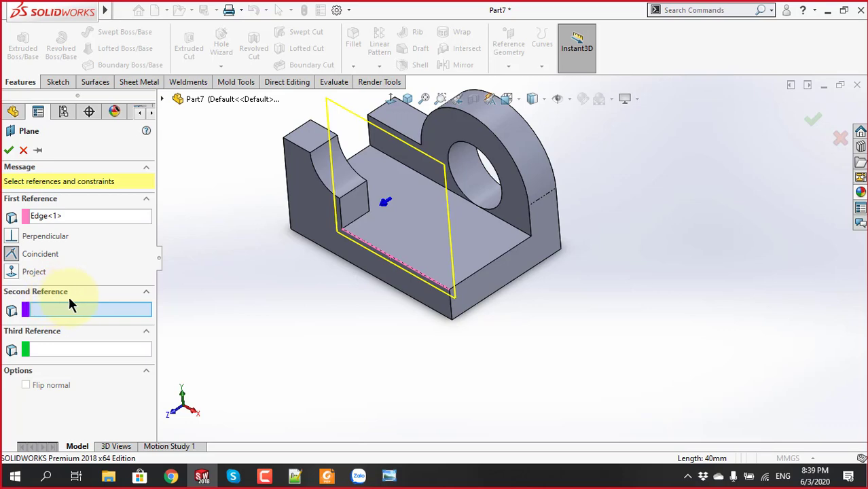
left_click(481, 239)
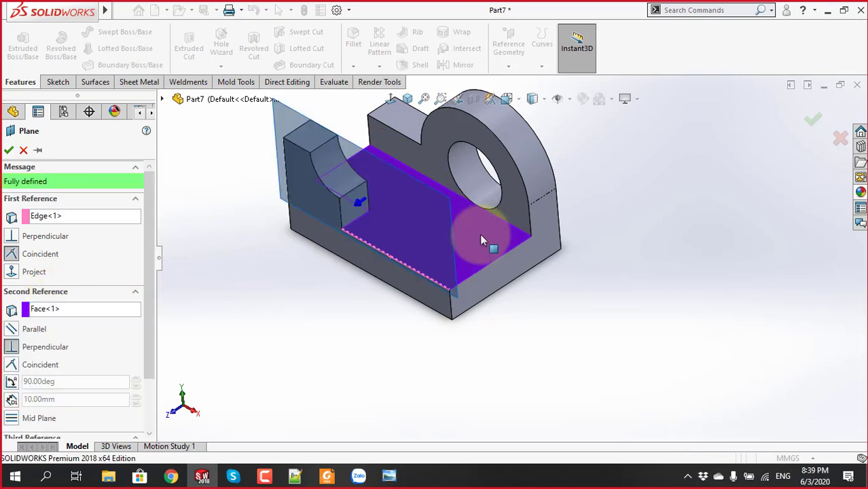
Tilt the new plane At angle 30° from the floor face
mouse_move(517, 374)
middle_mouse_down()
mouse_move(494, 291)
mouse_move(510, 397)
mouse_move(501, 349)
mouse_move(461, 345)
mouse_move(481, 361)
middle_mouse_up()
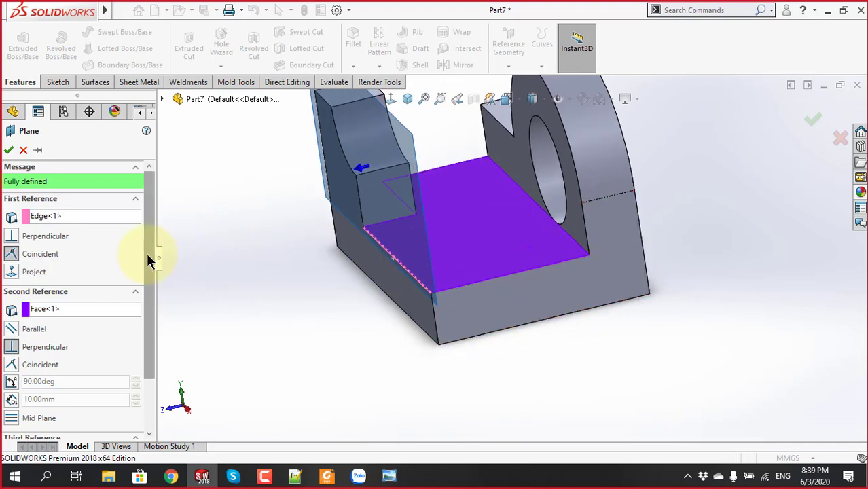
left_click_drag(151, 262, 156, 331)
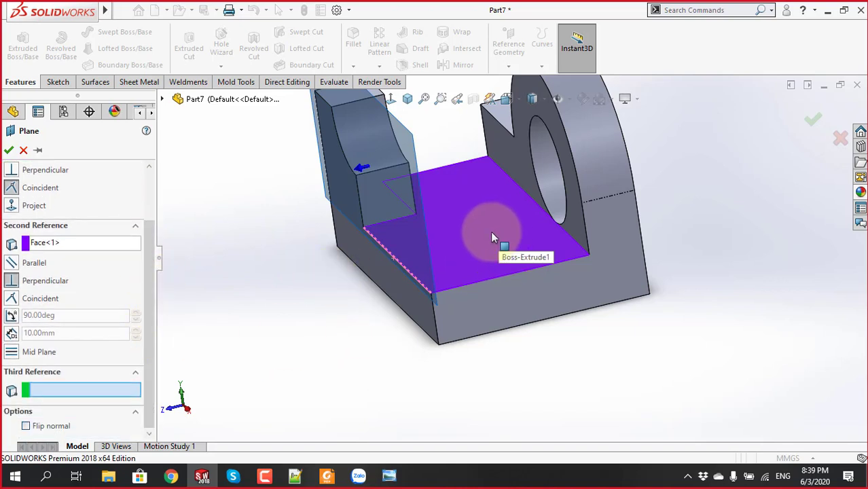
left_click(12, 317)
double_click(68, 317)
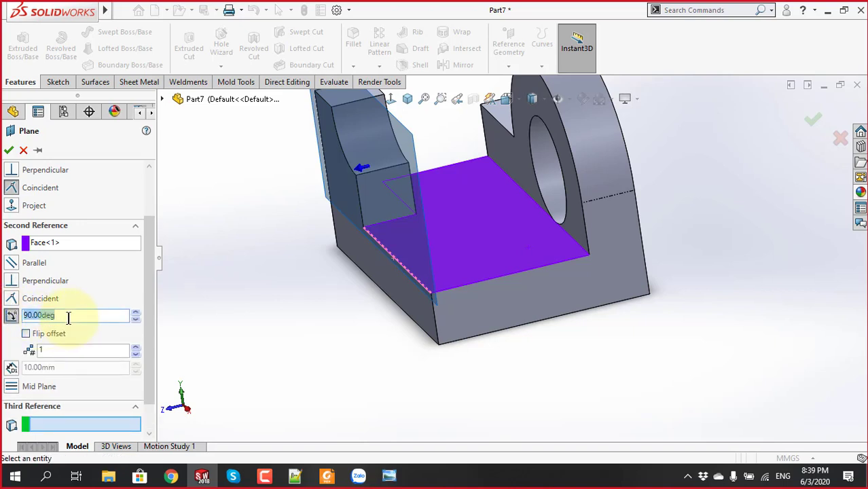
type("30")
key("Return")
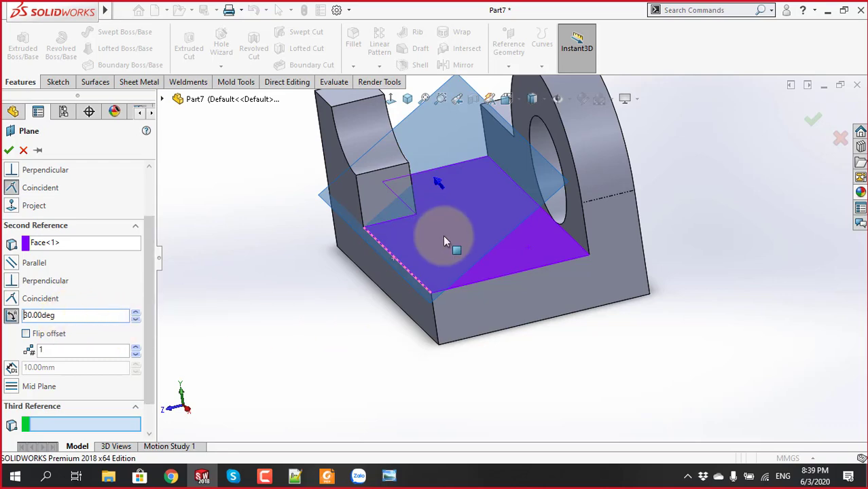
mouse_move(445, 241)
middle_mouse_down()
mouse_move(489, 209)
mouse_move(475, 200)
mouse_move(484, 214)
mouse_move(499, 204)
mouse_move(494, 212)
middle_mouse_up()
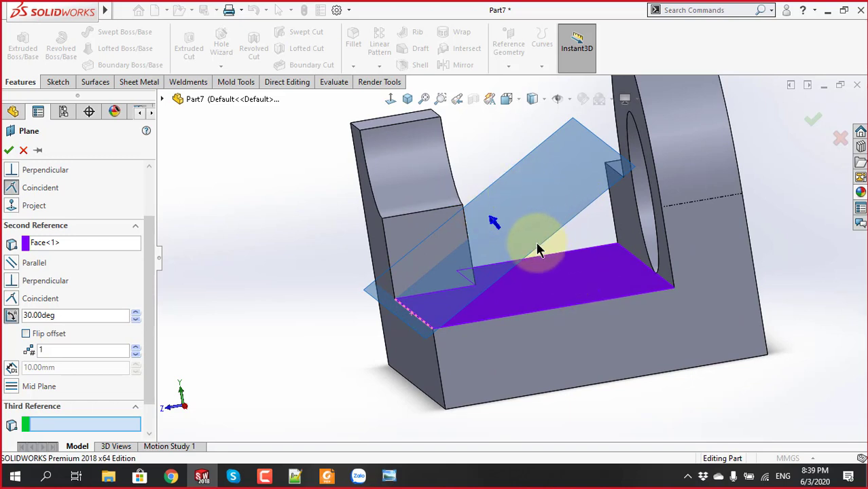
Flip the angled plane below the floor face and back above it, then orbit to check
left_click(25, 334)
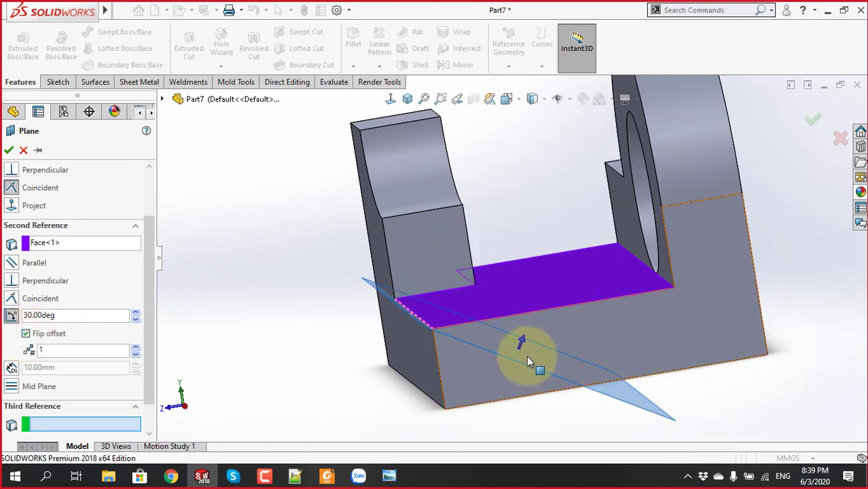
left_click(23, 333)
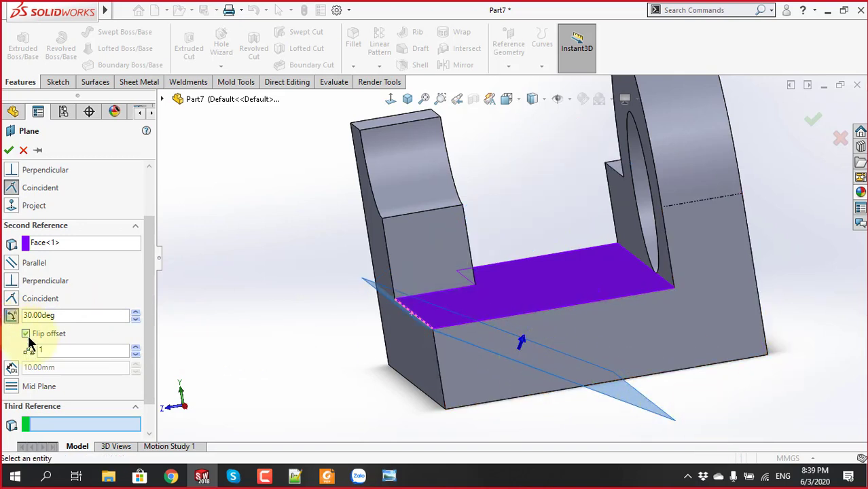
left_click(25, 334)
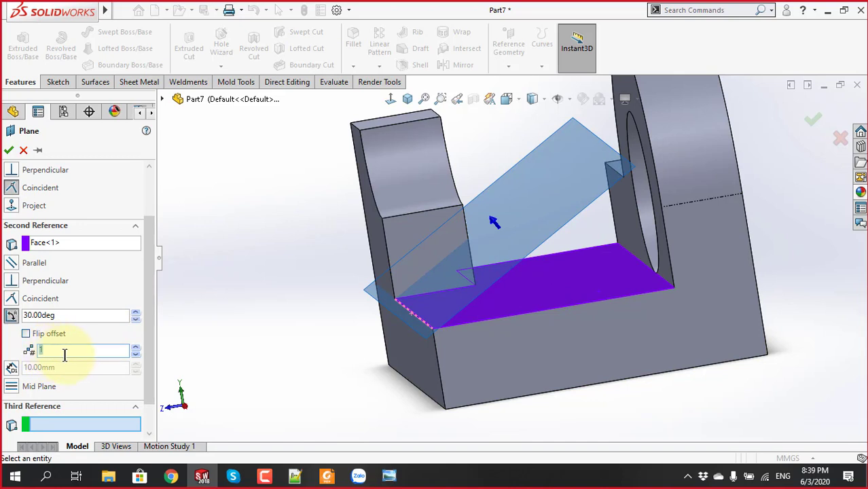
scroll(83, 365, "up", 1)
scroll(309, 348, "up", 2)
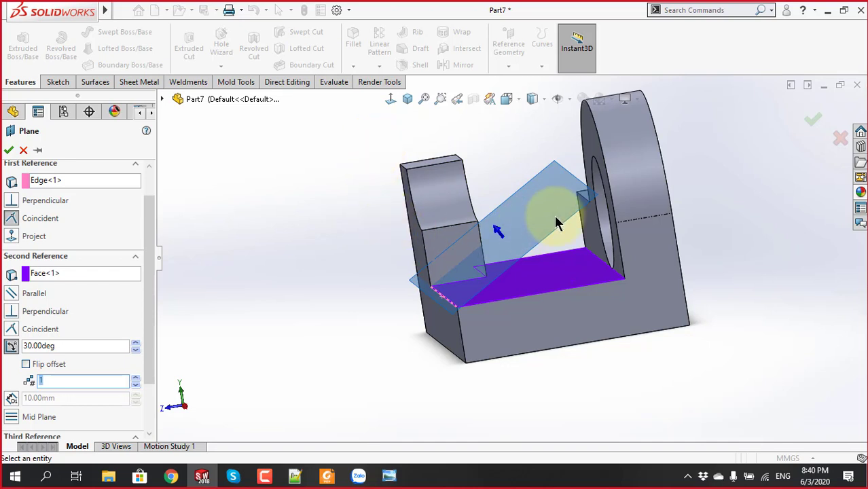
scroll(561, 212, "down", 2)
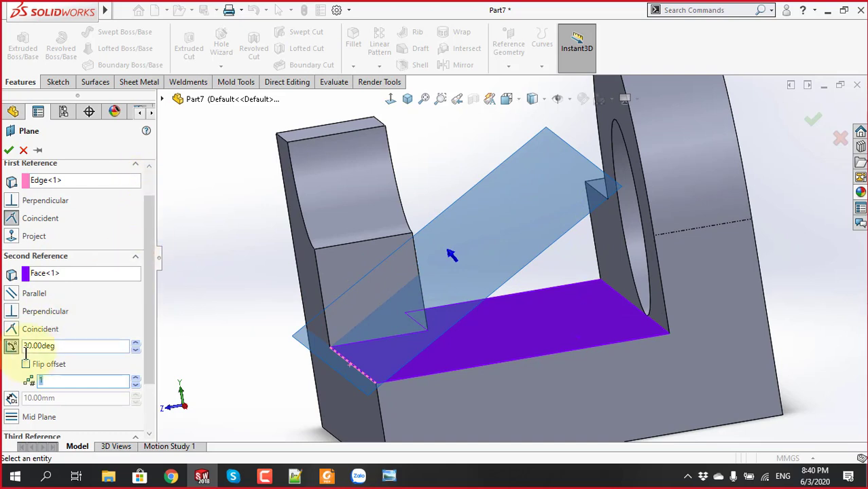
middle_click_drag(388, 356, 465, 252)
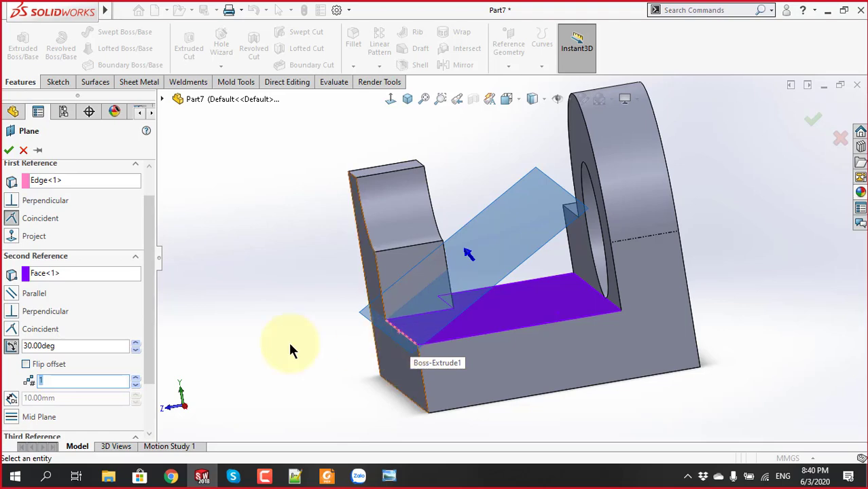
left_click(135, 379)
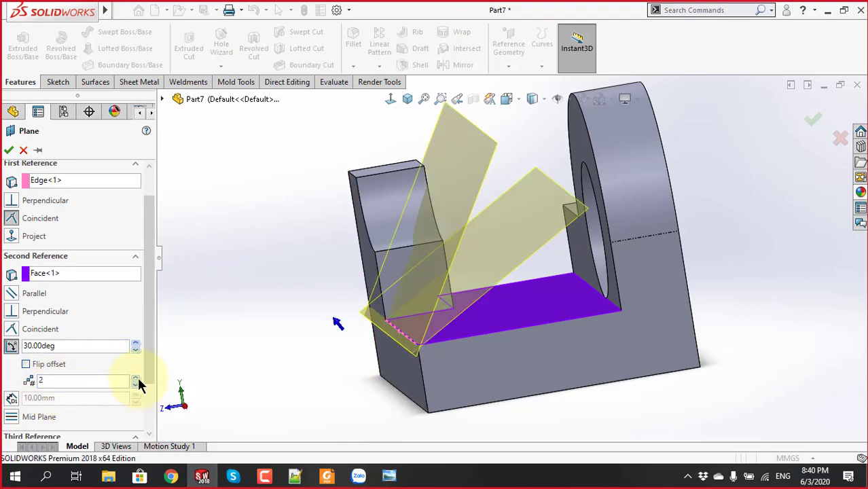
left_click(135, 378)
mouse_move(328, 372)
middle_mouse_down()
mouse_move(349, 363)
mouse_move(399, 366)
middle_mouse_up()
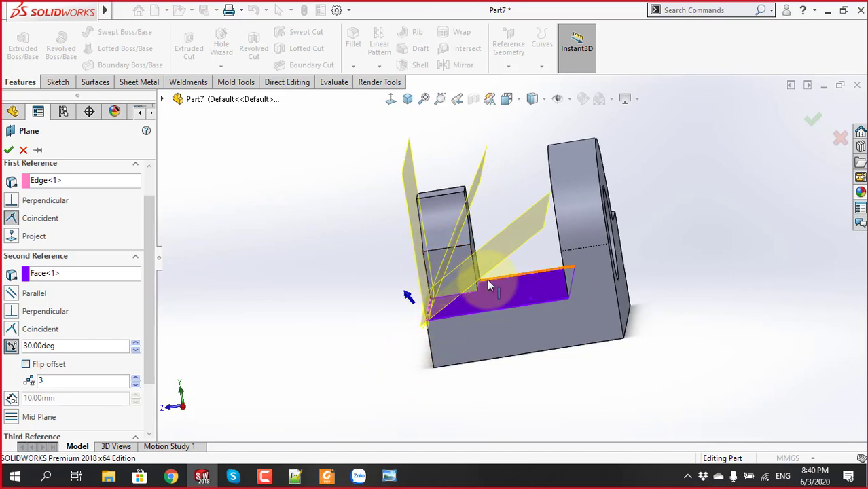
left_click(136, 385)
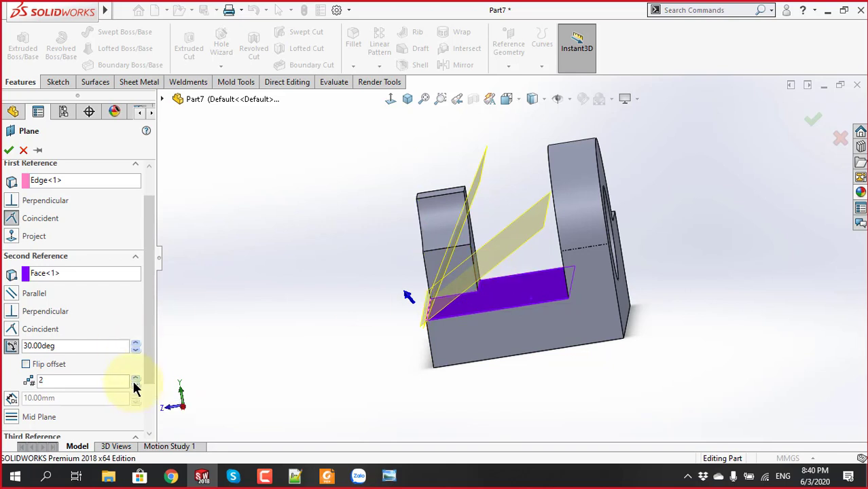
scroll(501, 245, "down", 2)
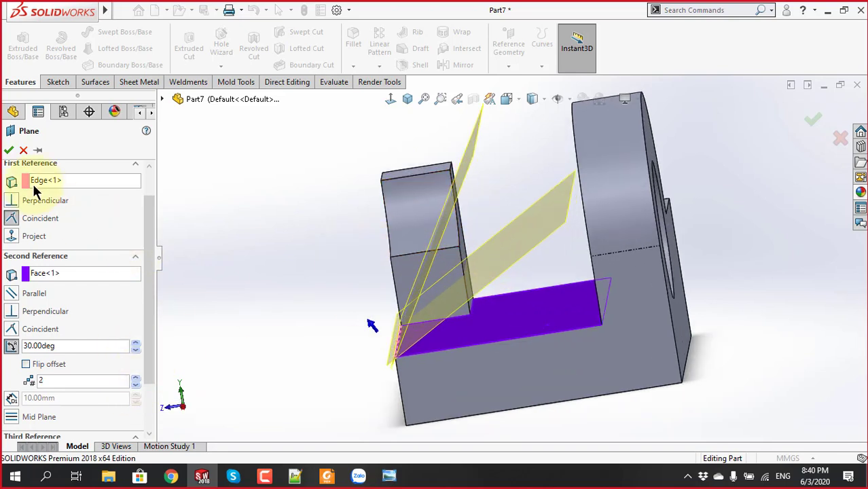
left_click(10, 150)
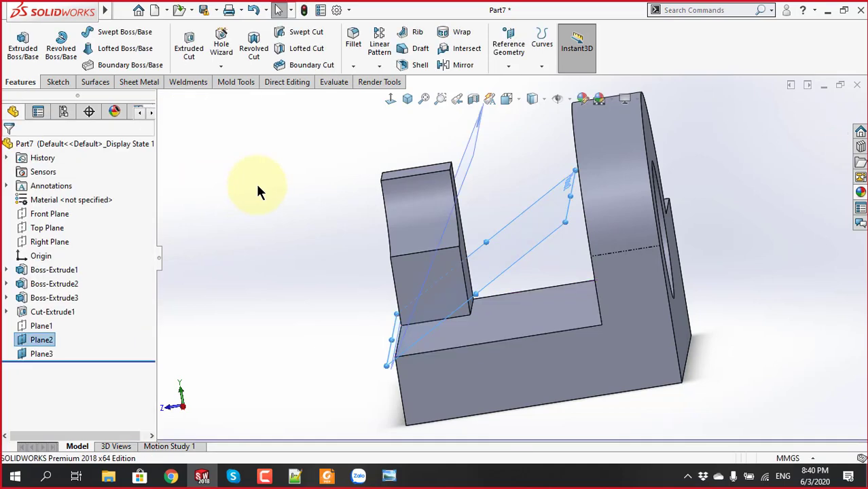
key("ctrl+7")
mouse_move(348, 269)
middle_mouse_down()
mouse_move(411, 291)
mouse_move(507, 291)
middle_mouse_up()
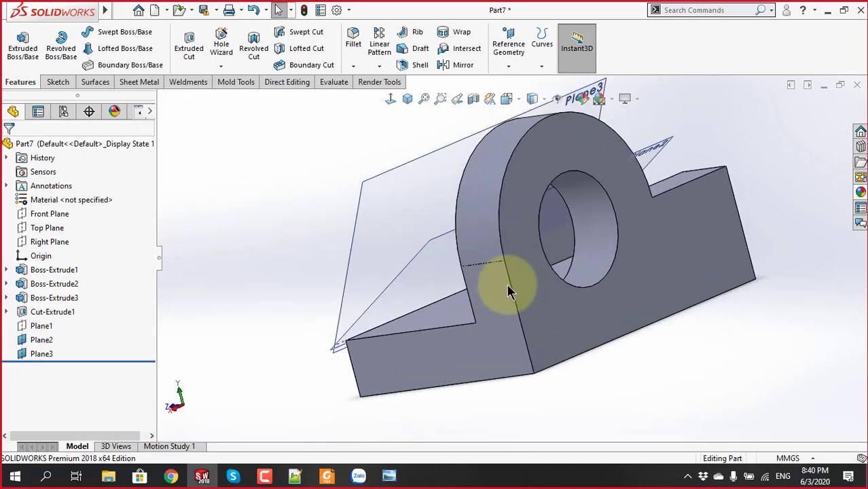
key("ctrl+7")
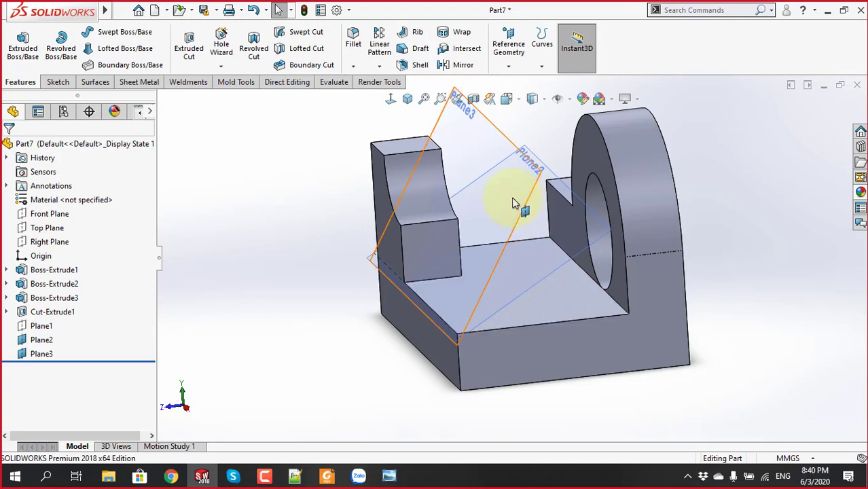
left_click(484, 159)
left_click(562, 120)
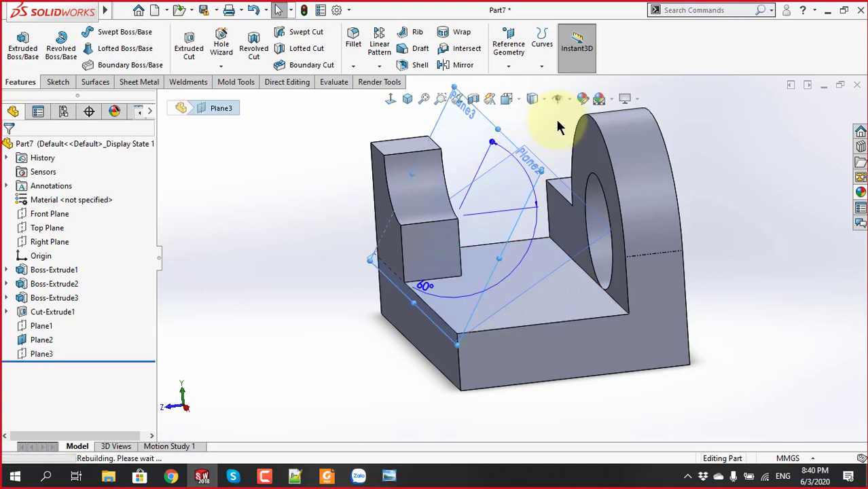
left_click(498, 197)
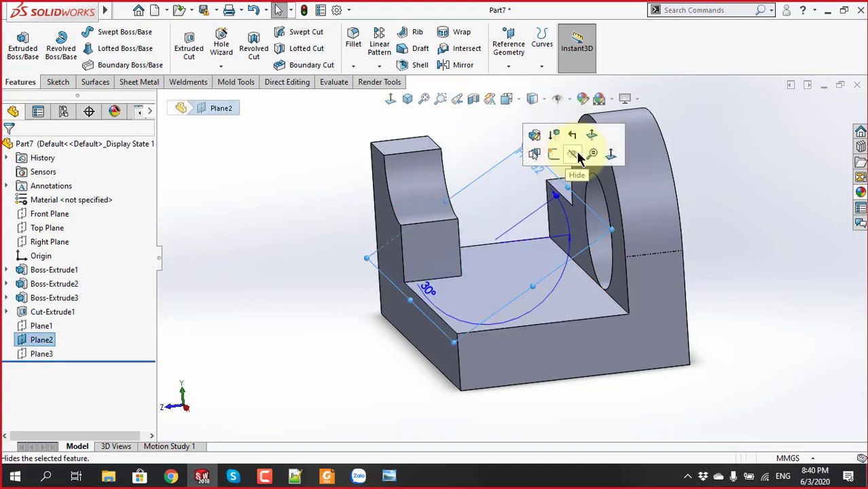
left_click(565, 138)
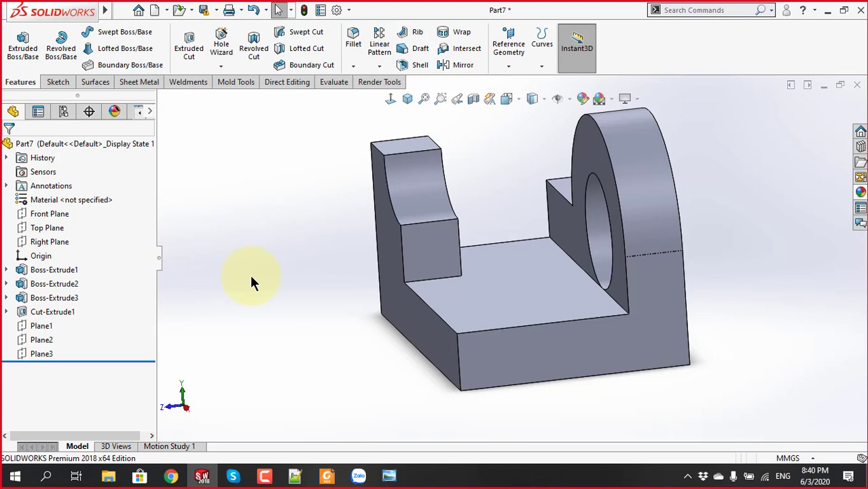
mouse_move(459, 326)
middle_mouse_down()
mouse_move(634, 287)
mouse_move(467, 404)
mouse_move(471, 423)
mouse_move(566, 272)
mouse_move(714, 347)
mouse_move(630, 249)
mouse_move(576, 257)
middle_mouse_up()
scroll(577, 257, "down", 3)
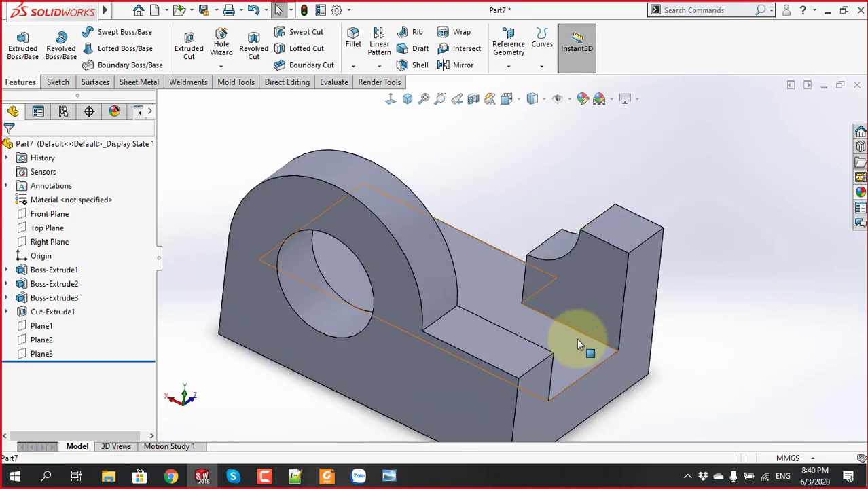
mouse_move(577, 344)
middle_mouse_down()
mouse_move(504, 339)
mouse_move(523, 358)
mouse_move(454, 350)
mouse_move(488, 362)
mouse_move(534, 347)
mouse_move(475, 238)
mouse_move(466, 330)
middle_mouse_up()
left_click(453, 350)
left_click(531, 308)
scroll(703, 340, "up", 3)
left_click(701, 327)
scroll(542, 319, "down", 3)
scroll(435, 284, "down", 3)
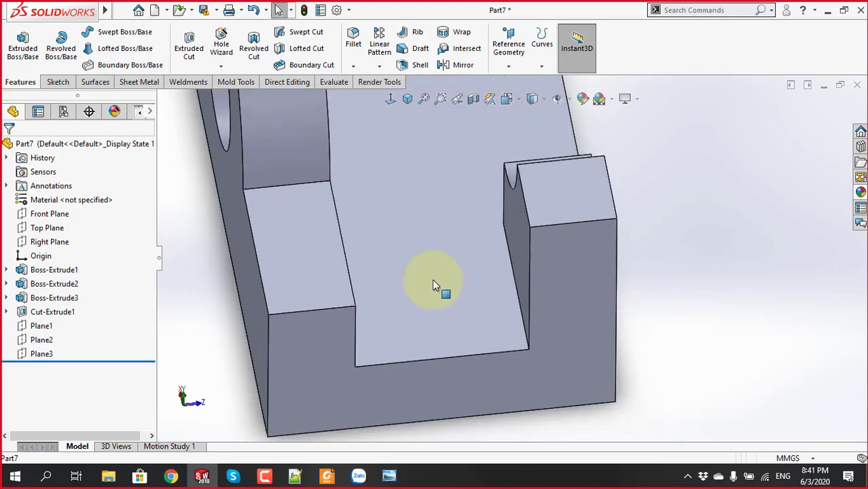
mouse_move(435, 284)
middle_mouse_down()
mouse_move(529, 271)
mouse_move(504, 225)
mouse_move(397, 184)
mouse_move(418, 304)
mouse_move(413, 325)
middle_mouse_up()
scroll(532, 263, "up", 3)
scroll(623, 275, "up", 3)
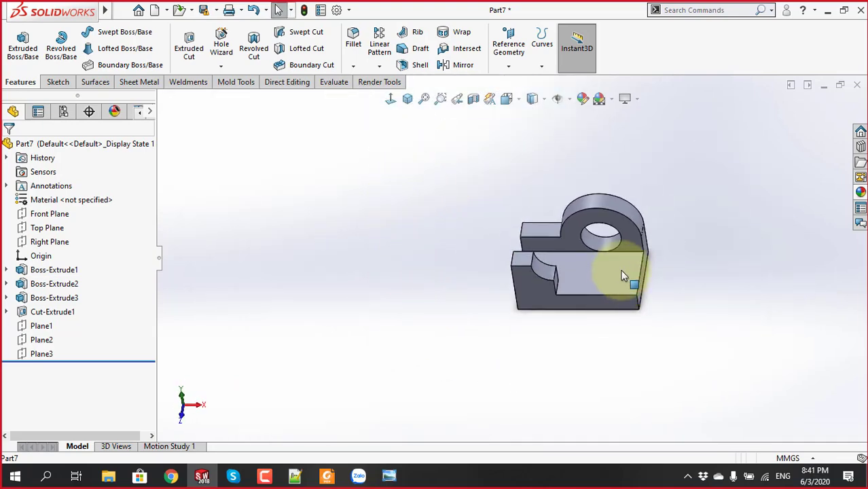
scroll(623, 275, "down", 3)
scroll(576, 284, "down", 1)
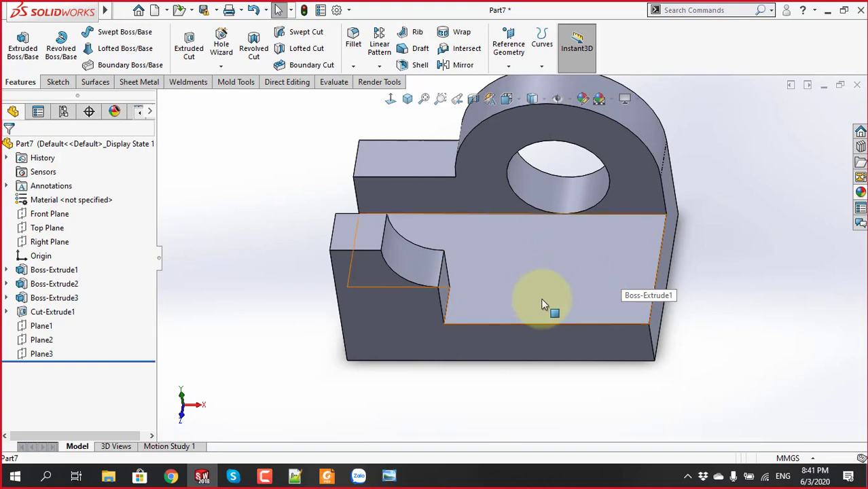
Sketch a corner rectangle on the base's top face crossing its front edge
left_click(514, 285)
left_click(549, 257)
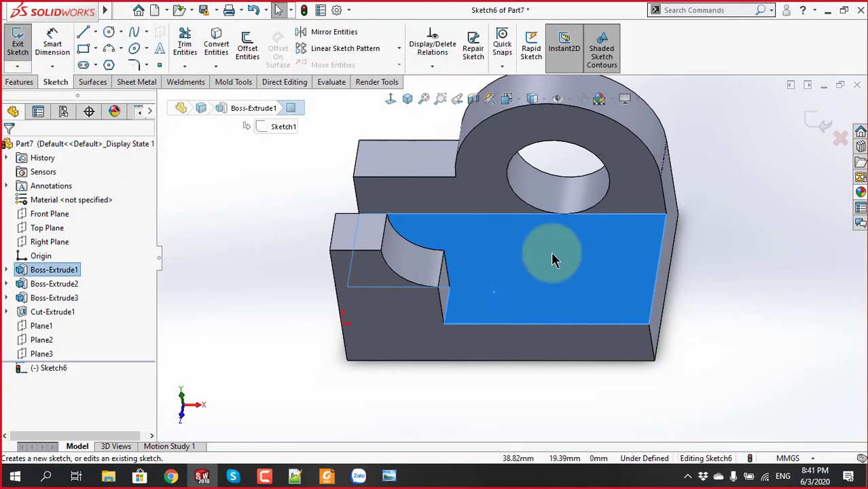
key("ctrl+8")
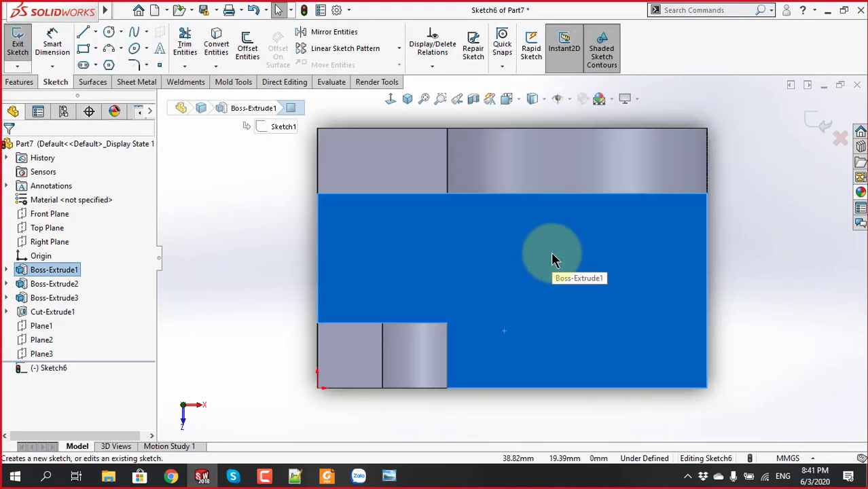
left_click(83, 49)
left_click_drag(523, 278, 600, 427)
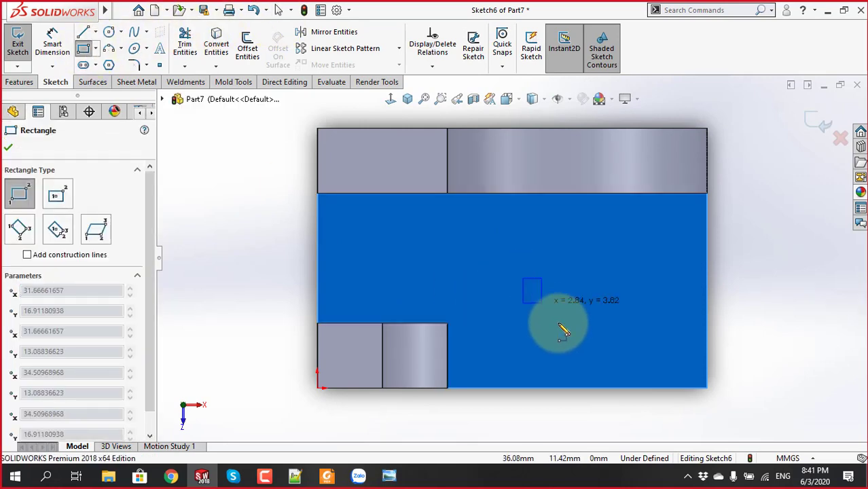
key("Escape")
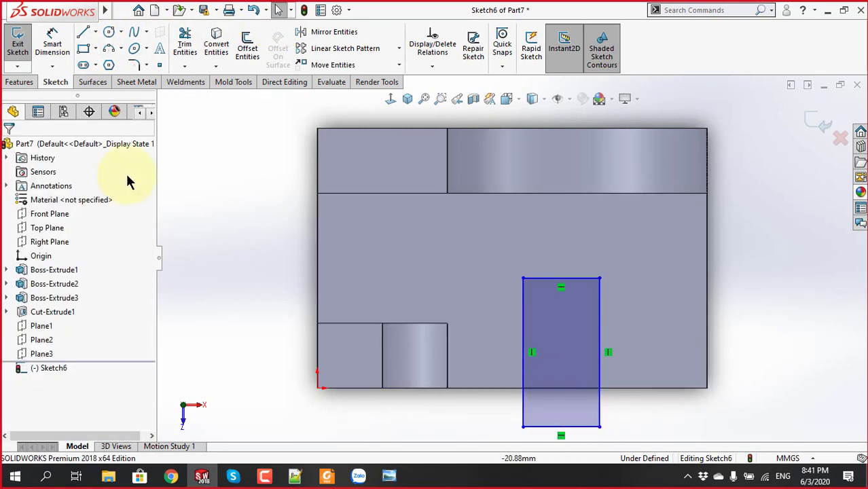
Cut the rectangle Through All with Extruded Cut to make Cut-Extrude2
left_click(19, 81)
left_click(188, 57)
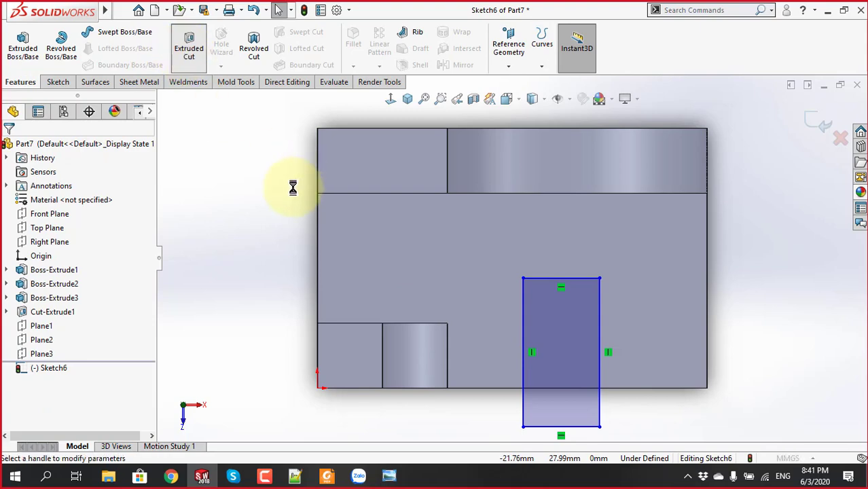
left_click(76, 226)
left_click(45, 243)
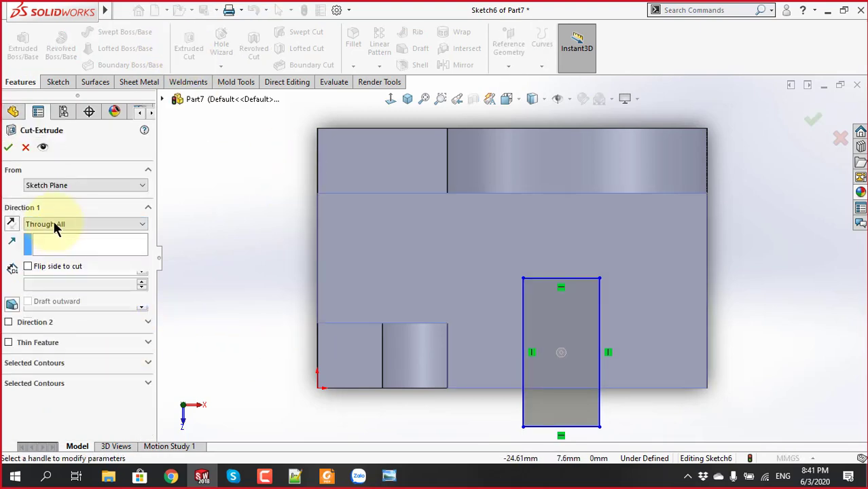
key("Return")
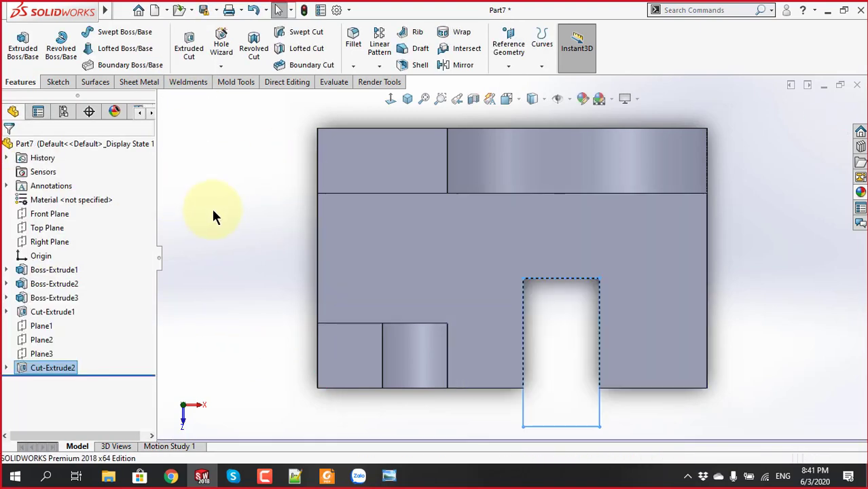
Orbit the bracket and select the notch's side faces to inspect the new slot
scroll(454, 324, "up", 3)
middle_click_drag(454, 323, 494, 204)
scroll(498, 354, "down", 3)
mouse_move(498, 350)
middle_mouse_down()
mouse_move(491, 411)
mouse_move(479, 355)
mouse_move(484, 382)
mouse_move(515, 318)
mouse_move(545, 339)
mouse_move(514, 272)
mouse_move(498, 286)
mouse_move(539, 316)
mouse_move(453, 344)
middle_mouse_up()
scroll(514, 322, "down", 3)
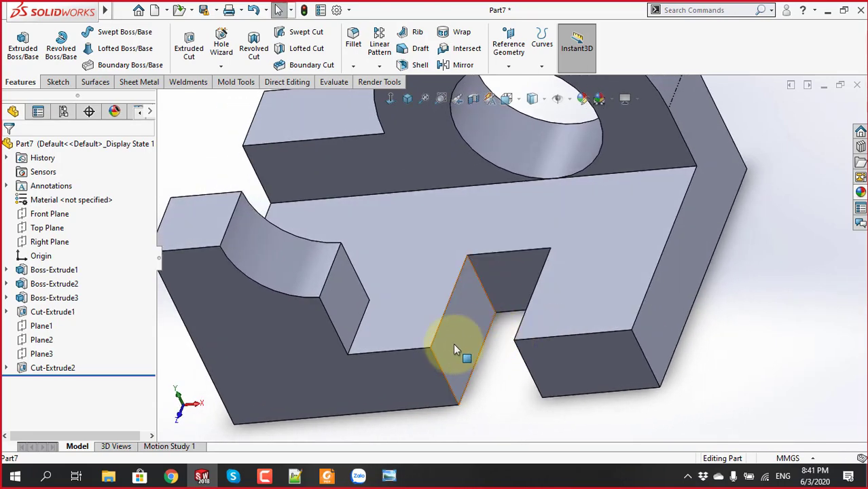
left_click(452, 343)
middle_click_drag(466, 386, 515, 386)
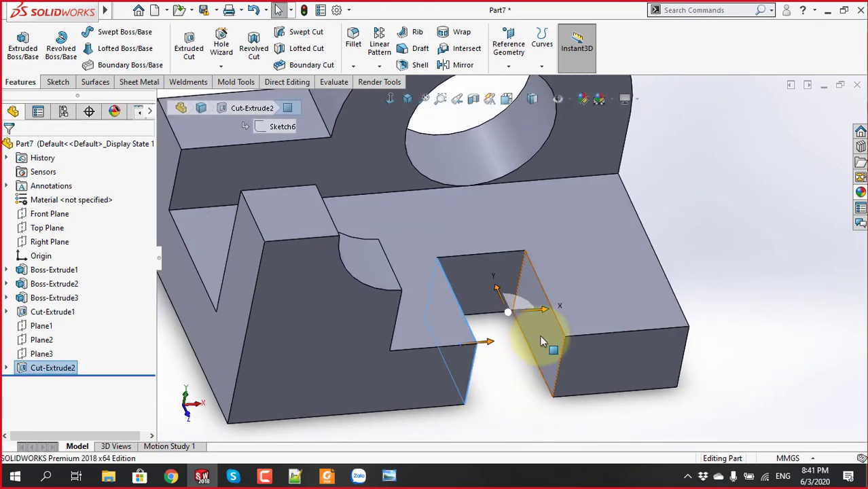
left_click(539, 335)
left_click(506, 371)
scroll(508, 371, "up", 3)
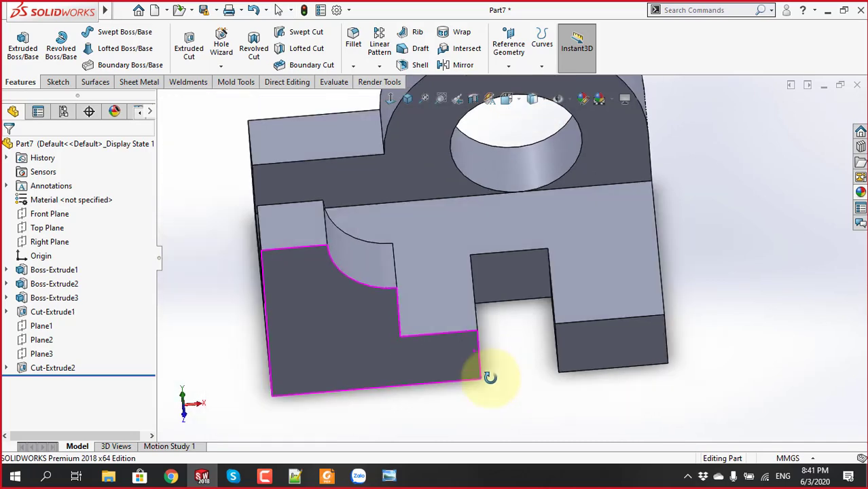
middle_click_drag(489, 374, 496, 375)
scroll(522, 252, "down", 2)
scroll(520, 253, "up", 2)
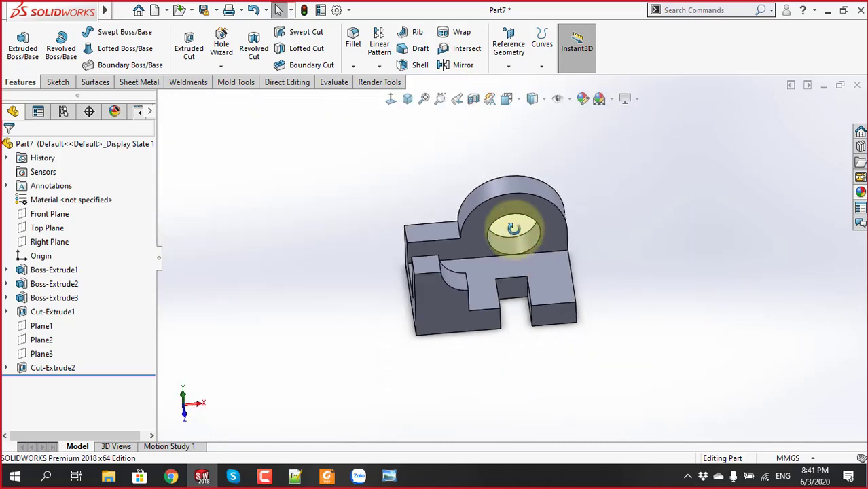
mouse_move(509, 225)
middle_mouse_down()
mouse_move(461, 307)
mouse_move(506, 200)
mouse_move(566, 335)
middle_mouse_up()
scroll(522, 275, "down", 3)
left_click(517, 300)
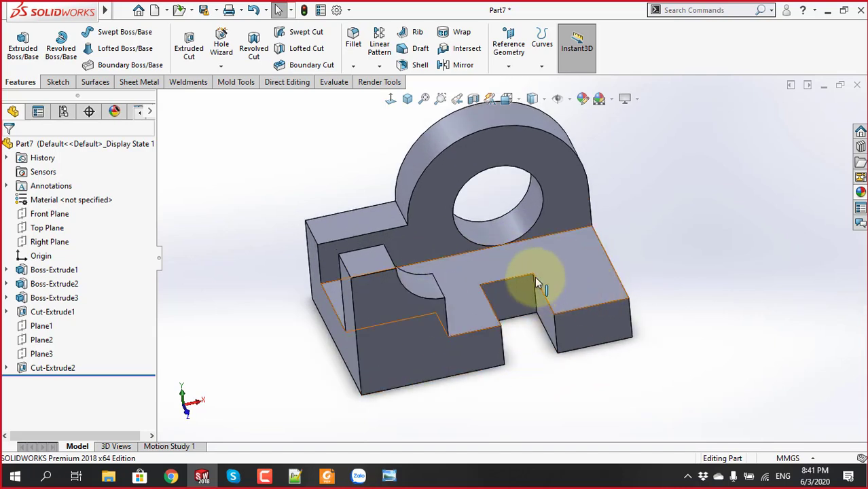
scroll(516, 307, "down", 3)
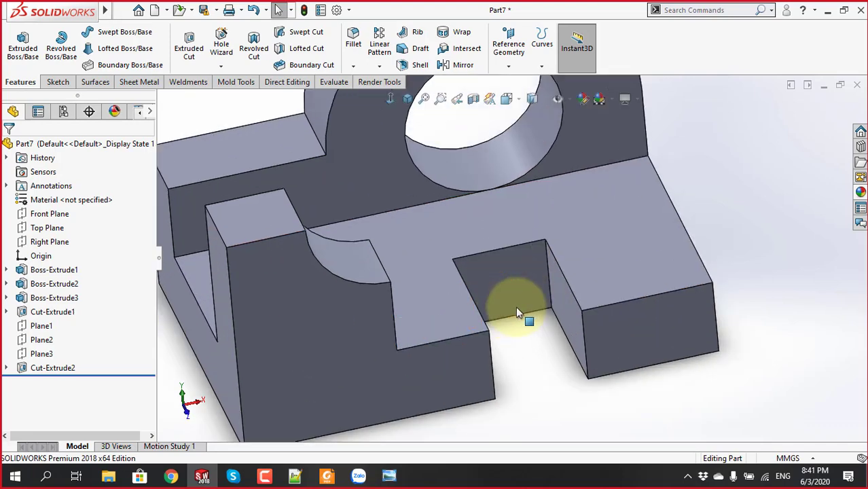
scroll(516, 307, "down", 2)
left_click(508, 66)
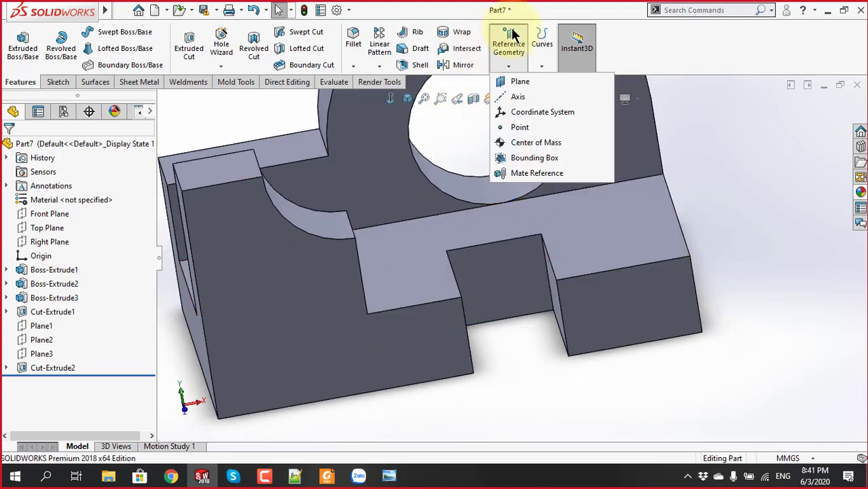
left_click(511, 82)
scroll(483, 292, "down", 2)
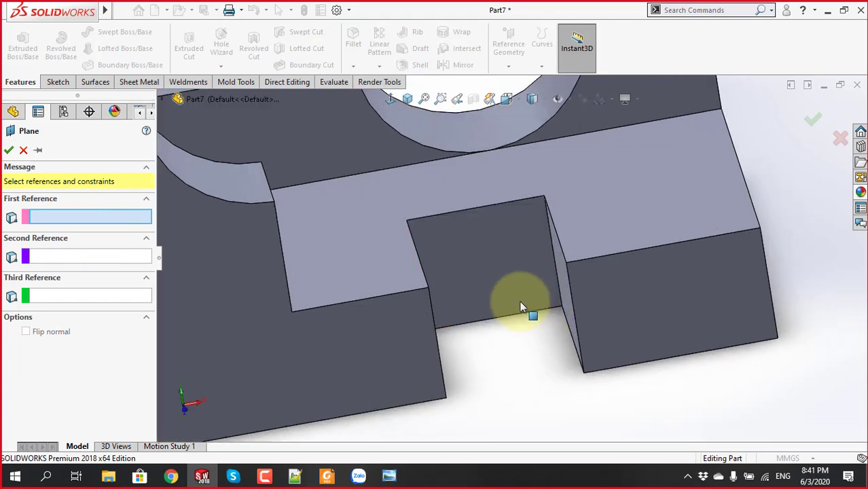
scroll(513, 300, "down", 2)
scroll(500, 306, "down", 3)
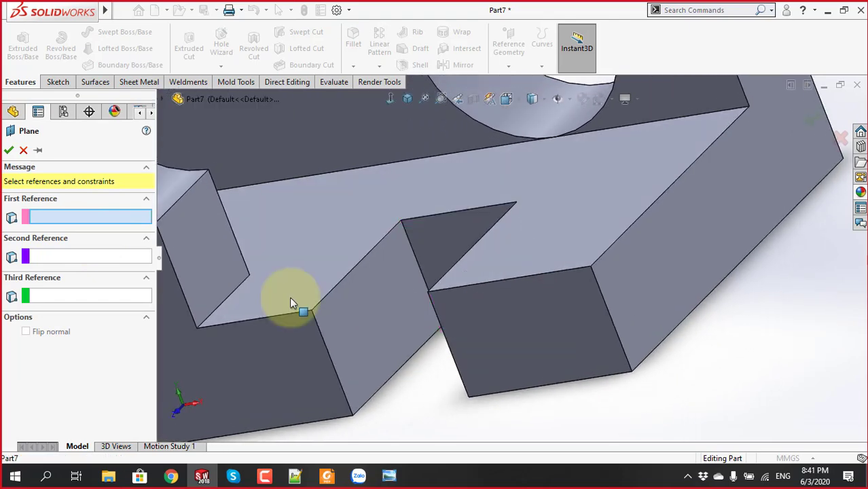
left_click(367, 327)
middle_click(488, 356)
middle_click_drag(488, 356, 513, 355)
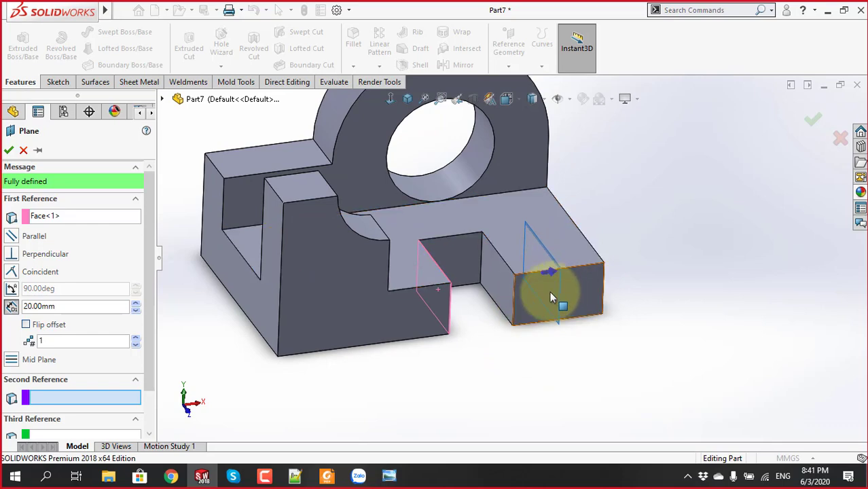
scroll(488, 253, "down", 2)
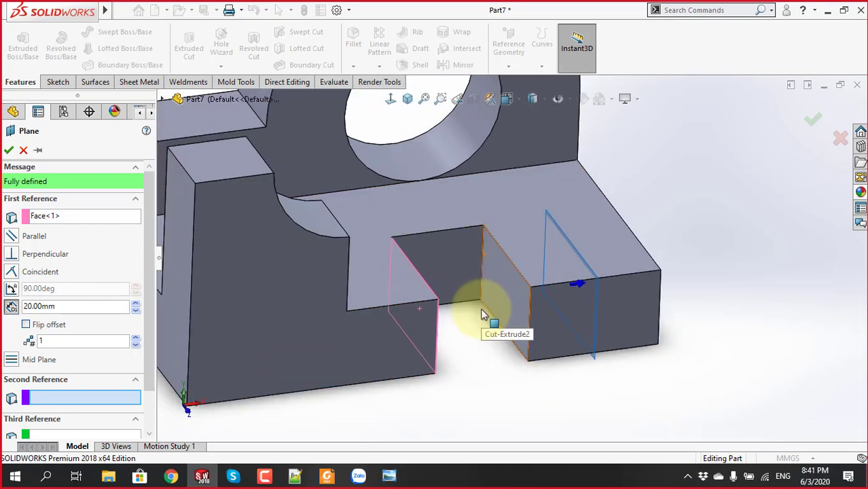
middle_click_drag(482, 315, 451, 335)
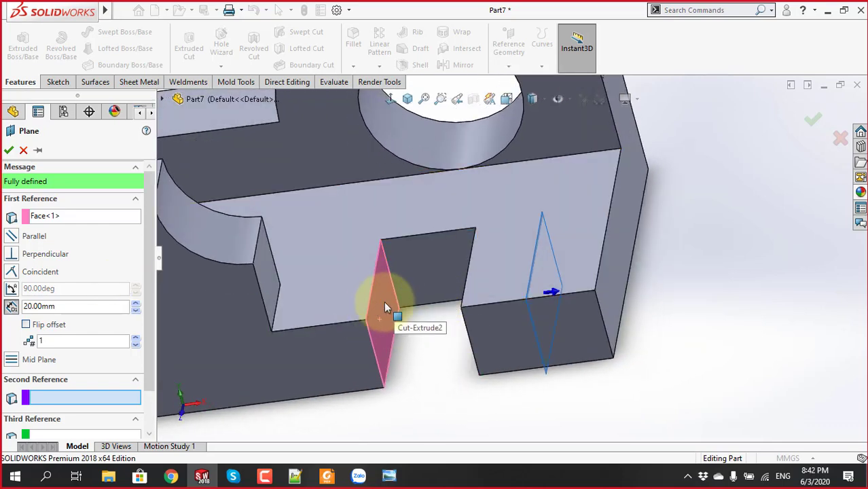
mouse_move(386, 303)
middle_mouse_down()
mouse_move(430, 294)
mouse_move(382, 310)
mouse_move(385, 327)
mouse_move(333, 252)
middle_mouse_up()
left_click(71, 305)
left_click(330, 241)
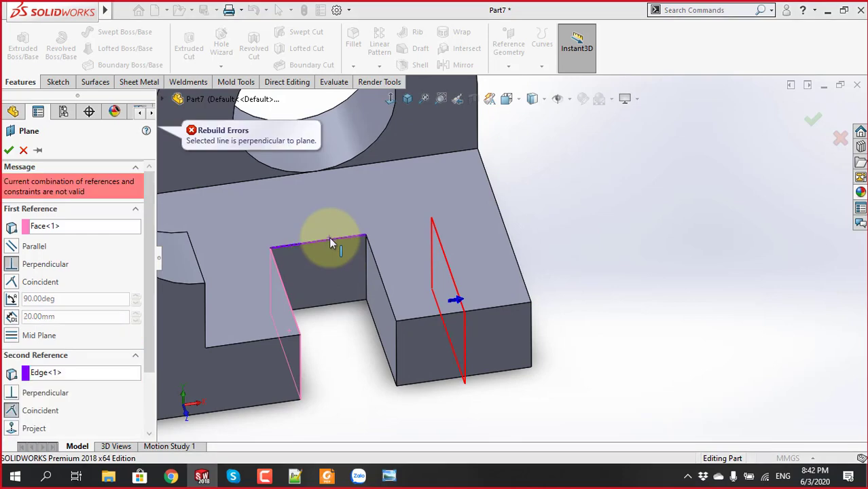
left_click(23, 150)
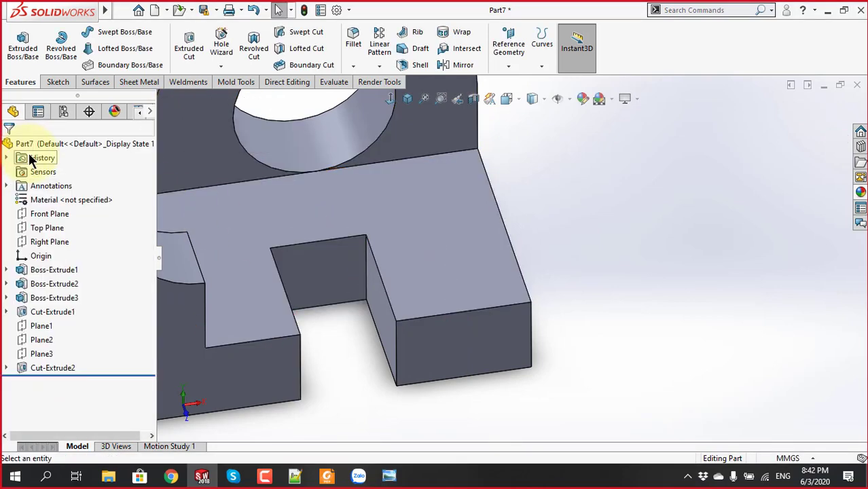
Start a new reference plane from the slot's top edge
left_click(307, 243)
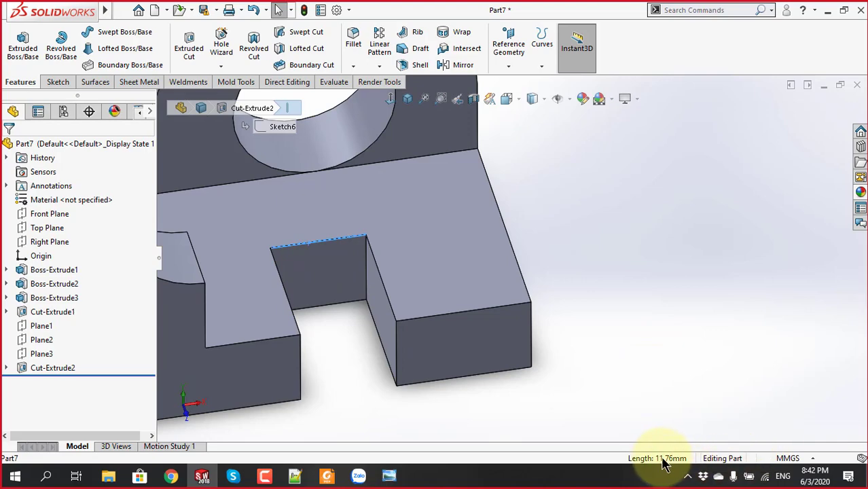
middle_click_drag(322, 352, 355, 348)
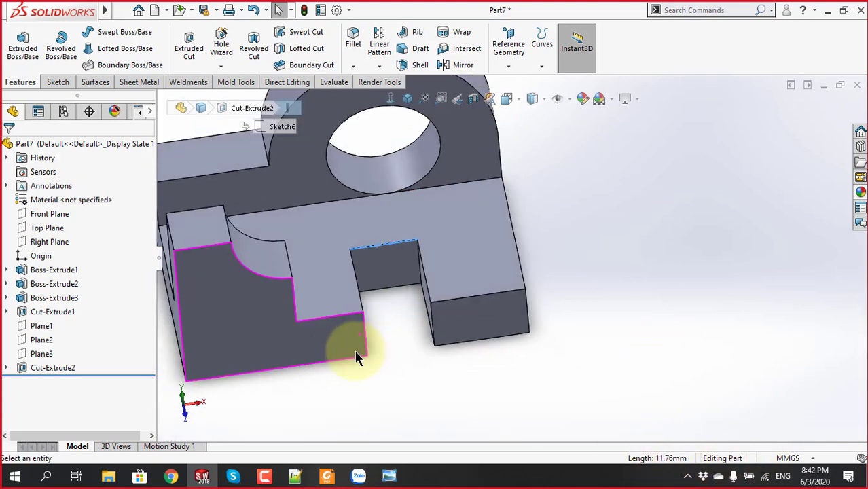
left_click(509, 42)
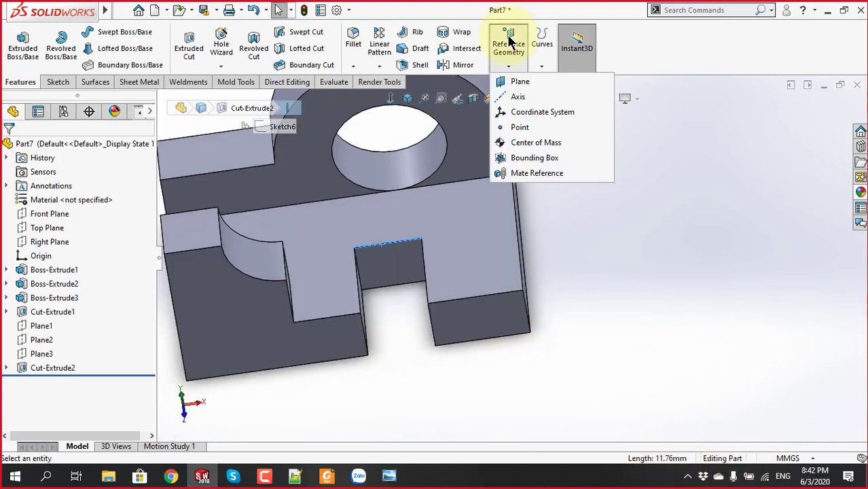
left_click(518, 82)
middle_click_drag(409, 249, 242, 263)
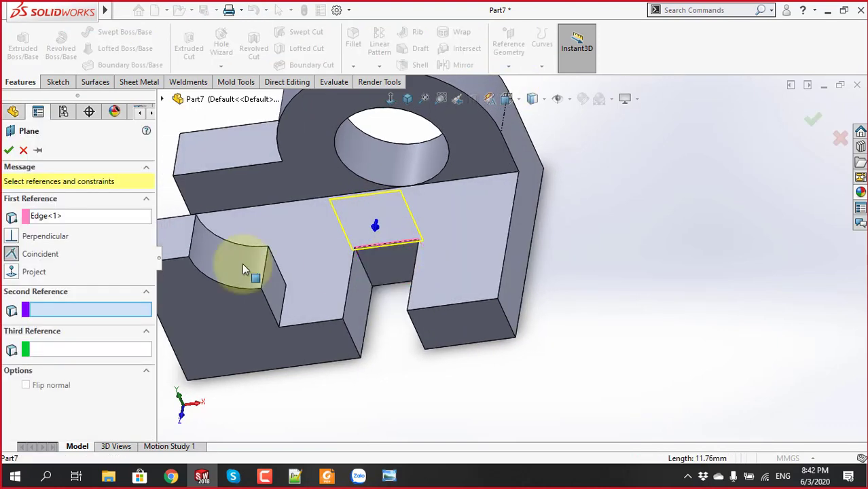
Replace the Edge<1> reference with the slot's side face, offset 5.50mm
left_click(82, 217)
right_click(93, 218)
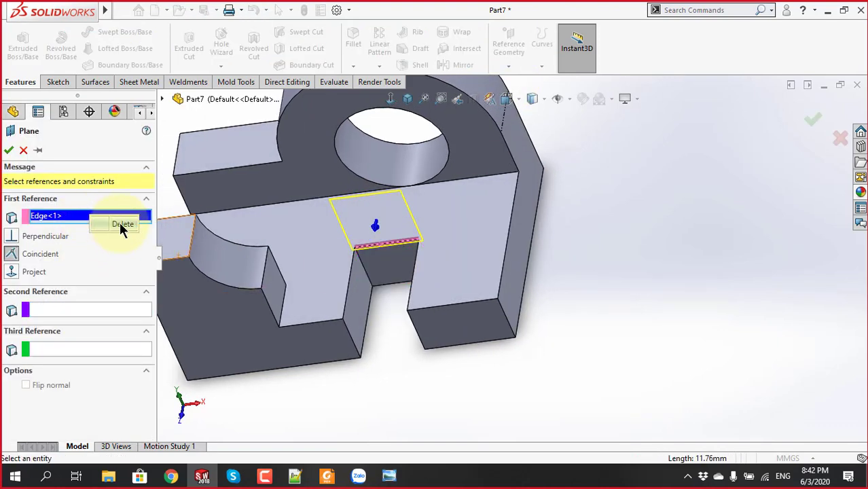
left_click(119, 221)
left_click(356, 296)
middle_click_drag(378, 327, 428, 286)
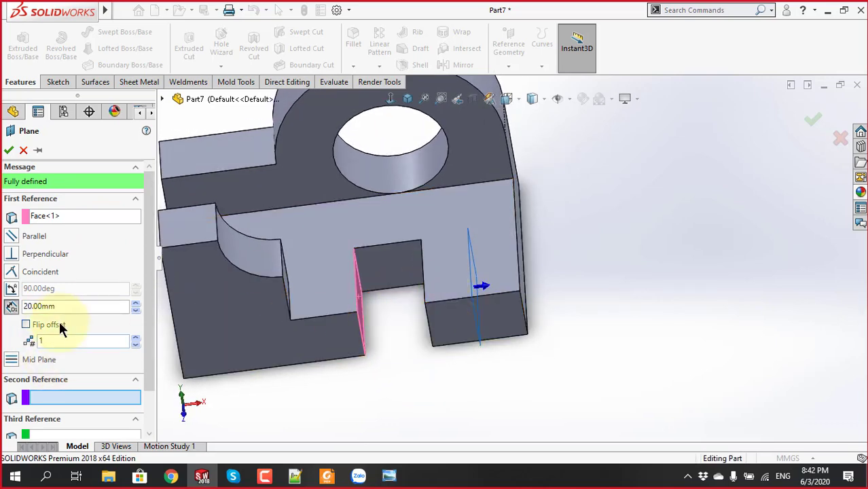
double_click(70, 306)
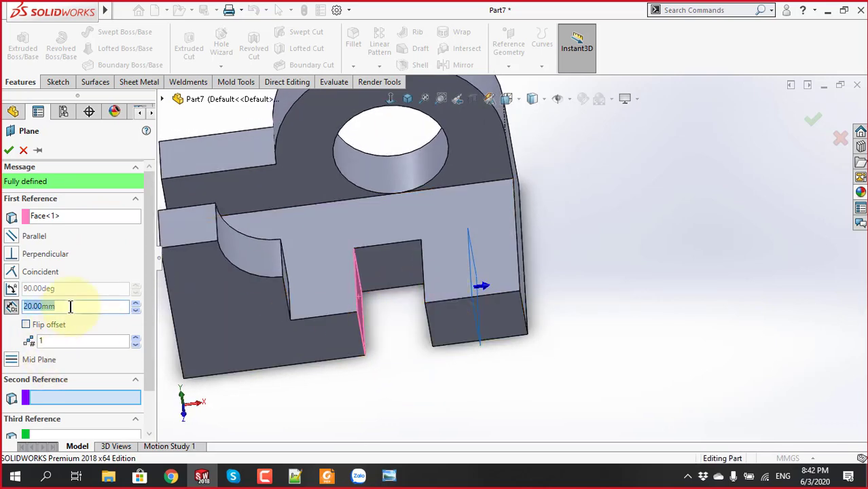
type("5.5")
key("Return")
scroll(408, 292, "down", 2)
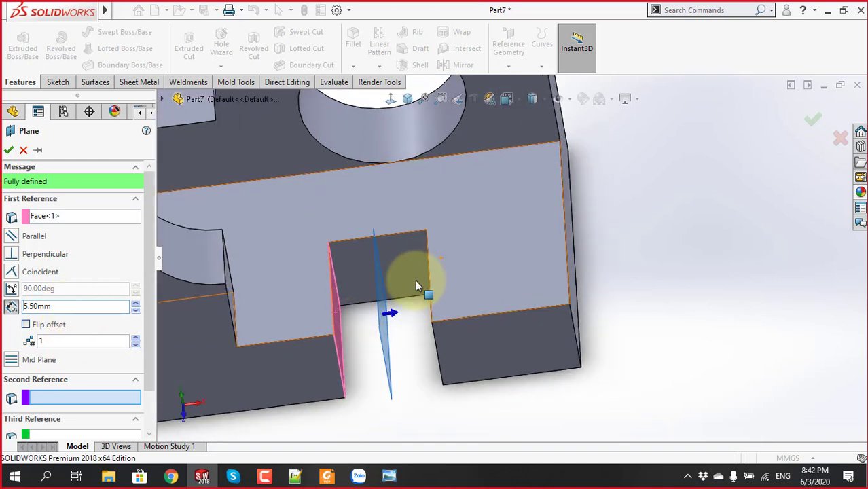
scroll(401, 299, "down", 2)
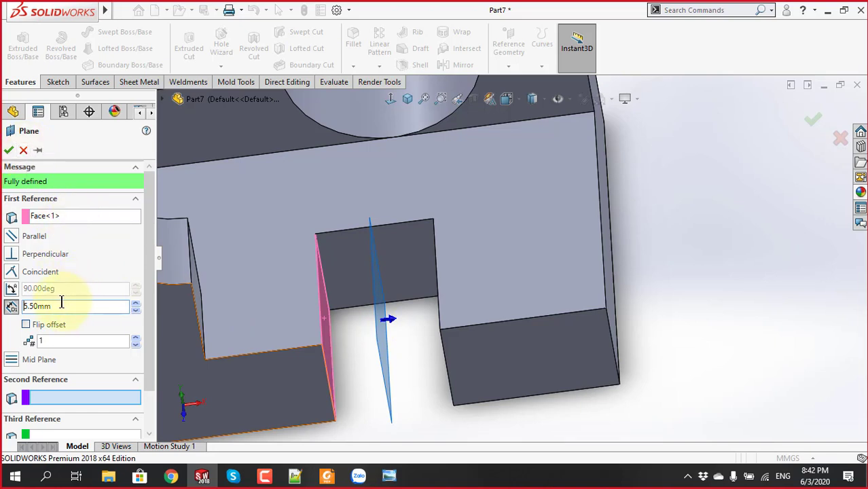
Add the notch's right side face as the plane's second reference
left_click(19, 309)
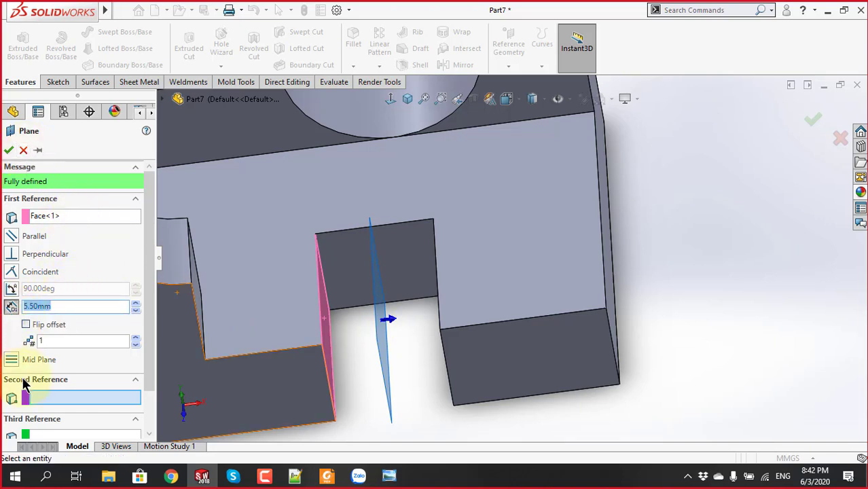
left_click(68, 396)
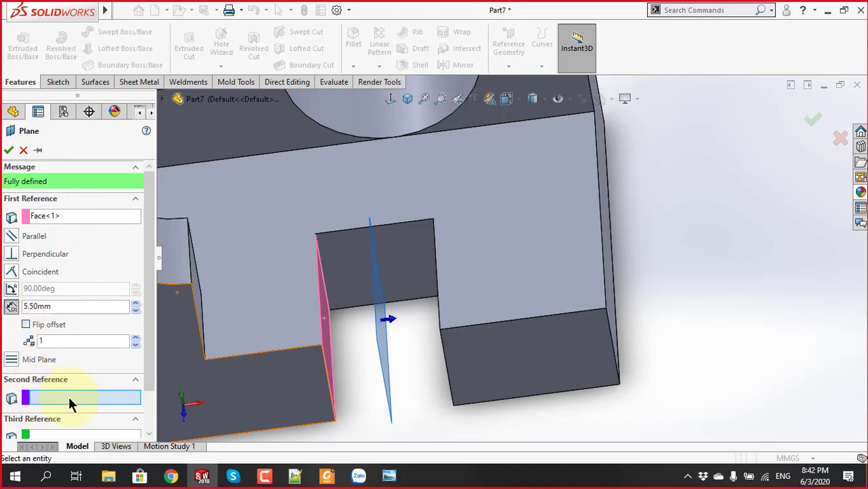
middle_click_drag(435, 424, 443, 370)
left_click(443, 350)
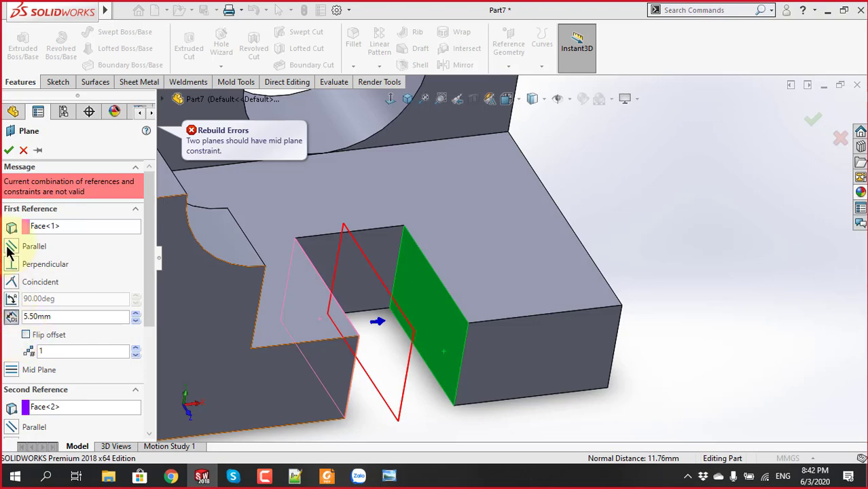
Re-pick the notch's left face as first reference and create the mid plane Plane4
left_click(55, 227)
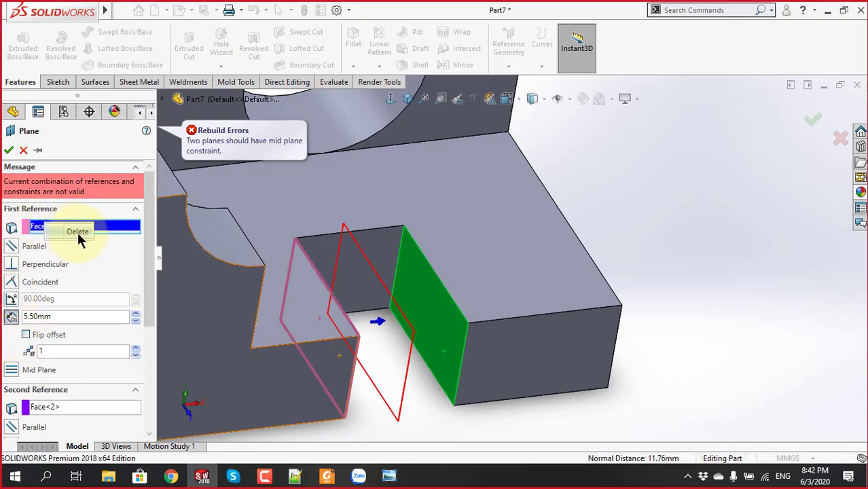
key("Delete")
mouse_move(380, 370)
middle_mouse_down()
mouse_move(388, 358)
mouse_move(359, 378)
mouse_move(353, 340)
mouse_move(370, 295)
middle_mouse_up()
scroll(370, 295, "down", 1)
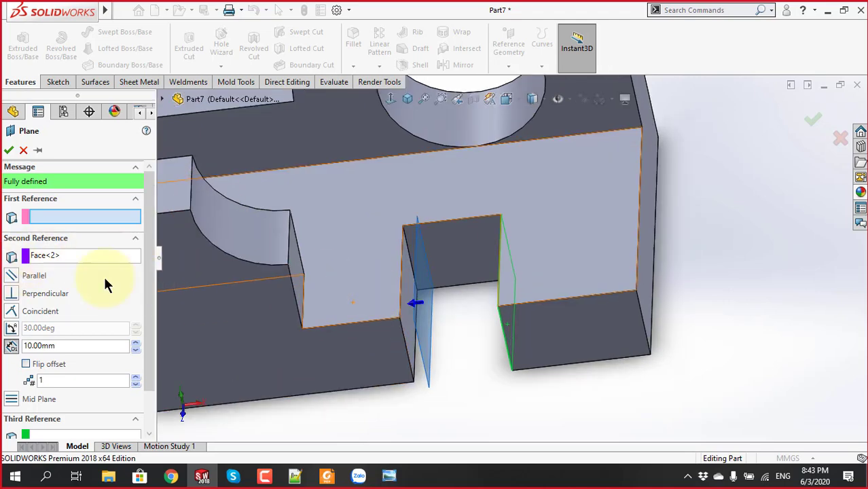
scroll(392, 289, "down", 1)
scroll(392, 288, "down", 1)
left_click(467, 272)
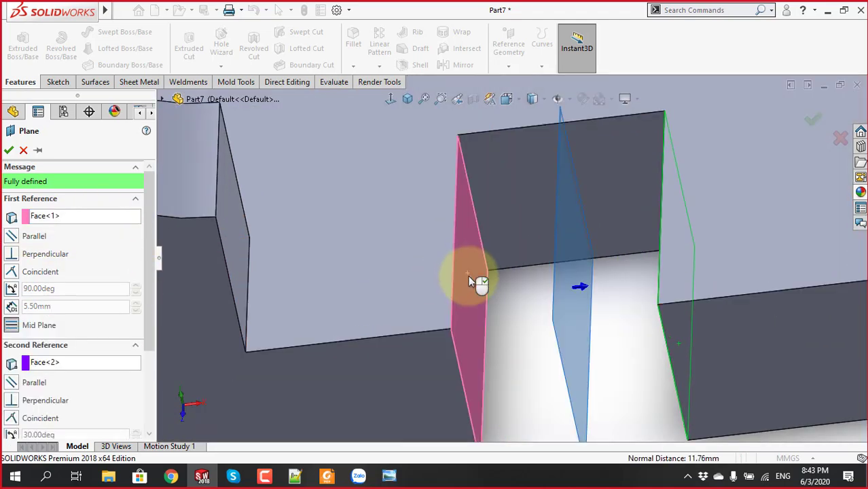
scroll(522, 336, "up", 1)
middle_click_drag(524, 341, 535, 334)
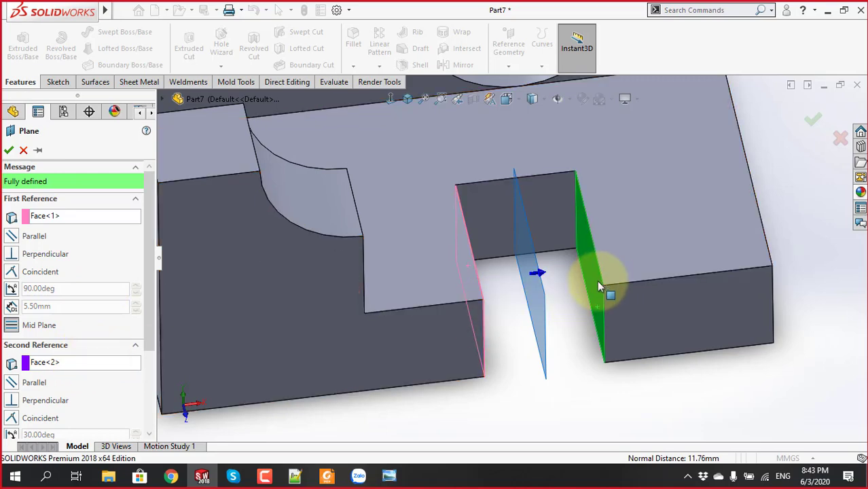
mouse_move(598, 287)
middle_mouse_down()
mouse_move(576, 287)
mouse_move(562, 316)
mouse_move(491, 314)
mouse_move(558, 334)
mouse_move(576, 273)
middle_mouse_up()
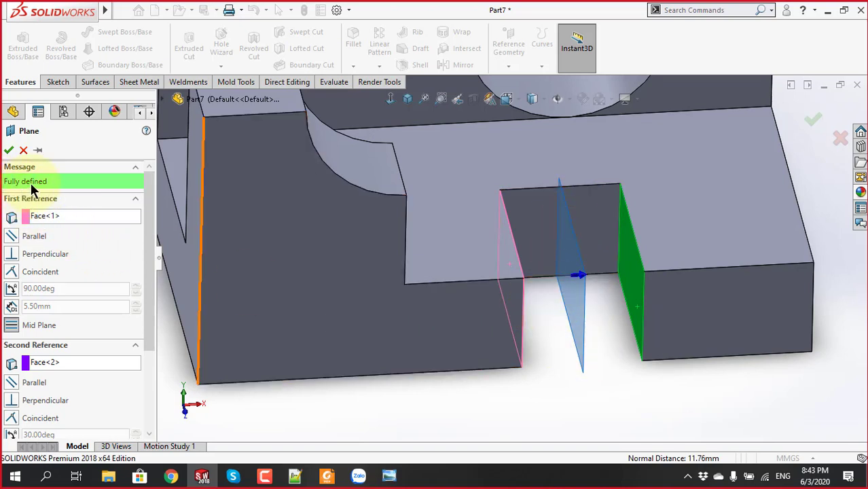
left_click(8, 149)
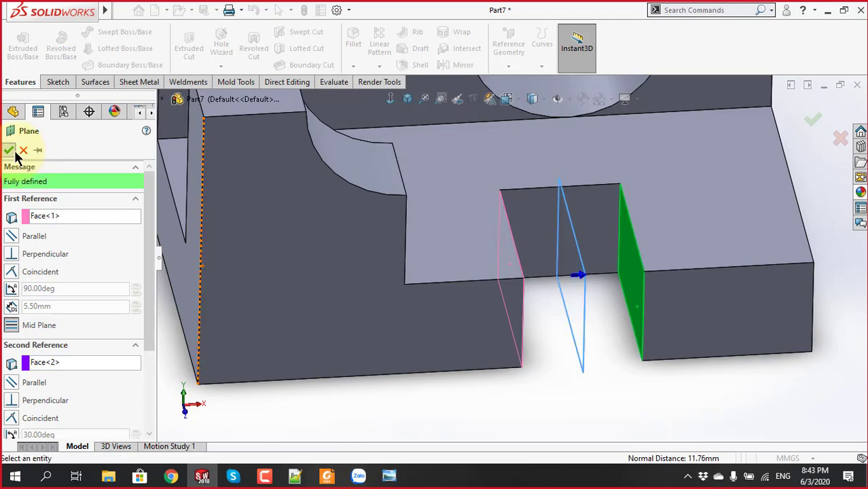
right_click(473, 251)
mouse_move(574, 291)
middle_mouse_down()
mouse_move(634, 332)
mouse_move(623, 291)
middle_mouse_up()
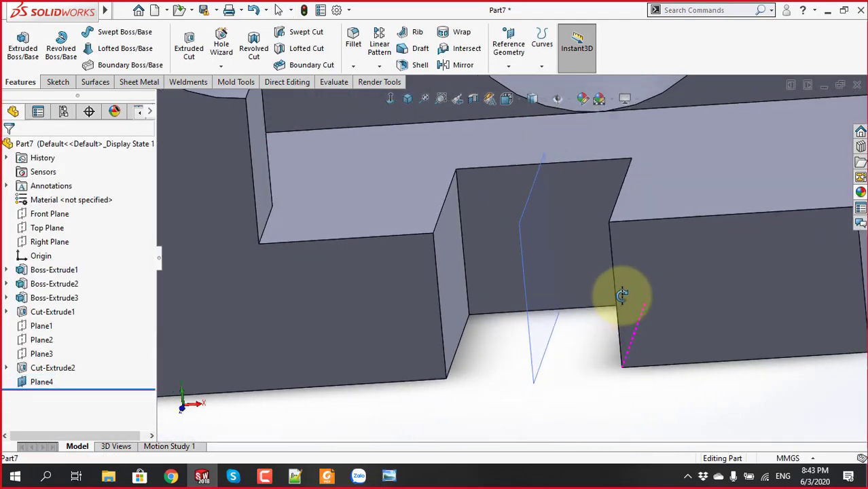
Open Sketch6 under Cut-Extrude2 for editing
left_click(44, 367)
scroll(536, 233, "up", 2)
scroll(536, 233, "down", 2)
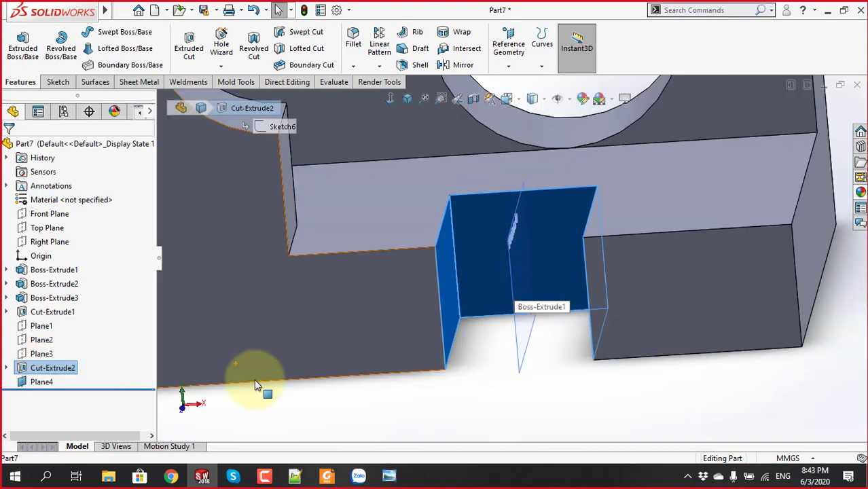
left_click(192, 401)
left_click(6, 368)
left_click(61, 382)
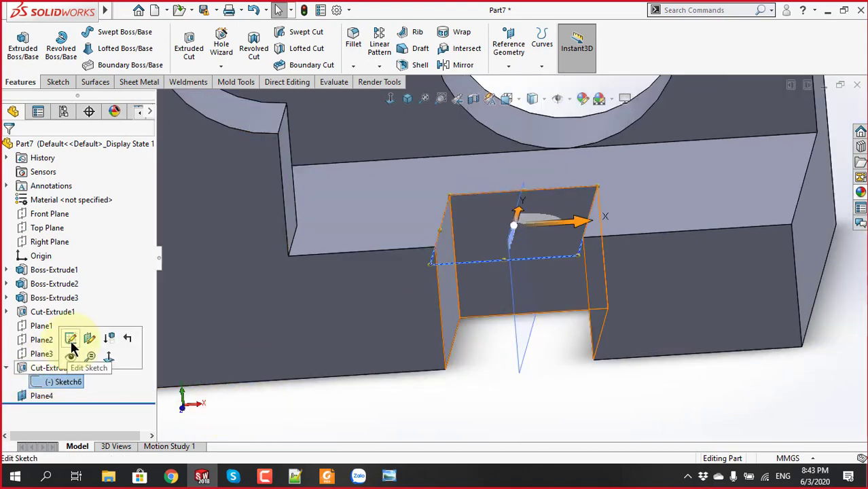
left_click(71, 342)
middle_click_drag(527, 221, 416, 232)
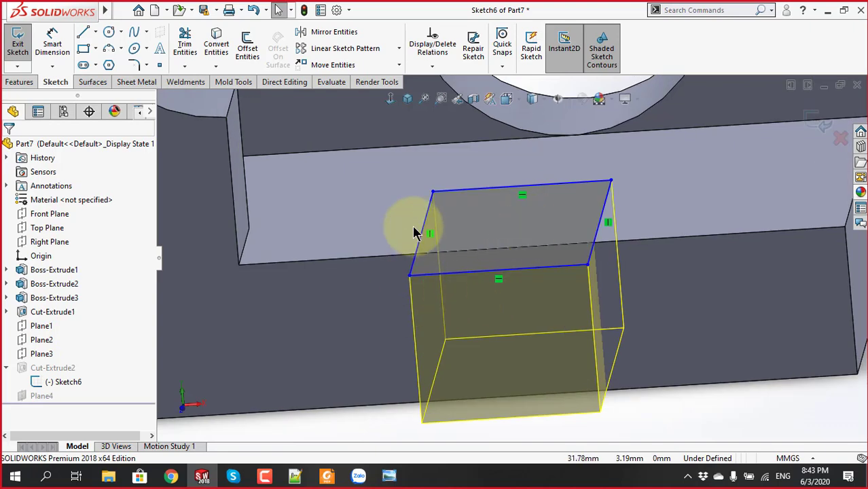
Dimension the notch rectangle's top edge at 11.76mm and exit the sketch
left_click(52, 44)
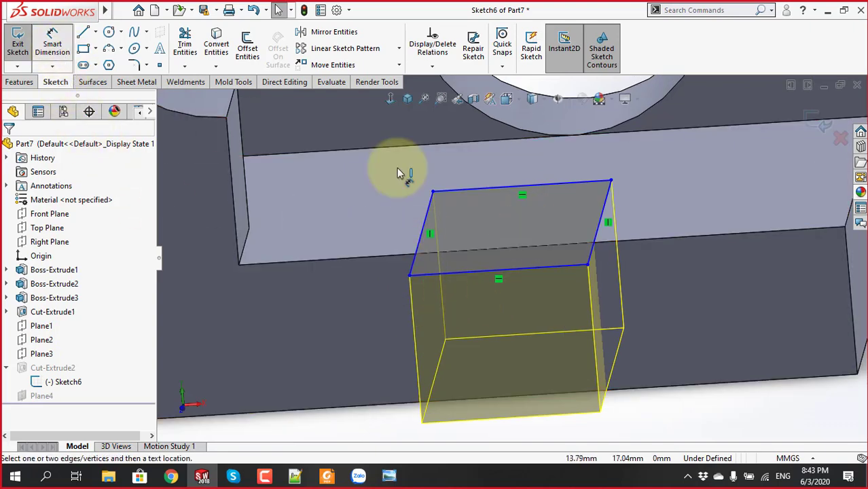
left_click(563, 188)
left_click(524, 166)
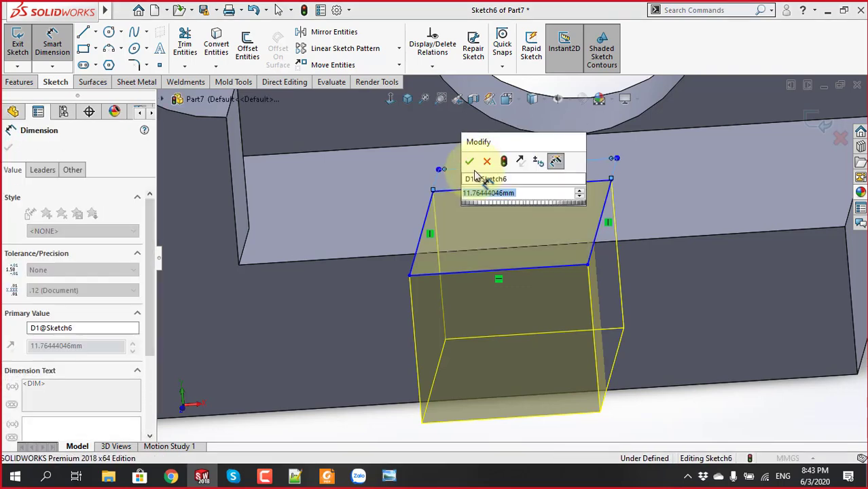
left_click(469, 161)
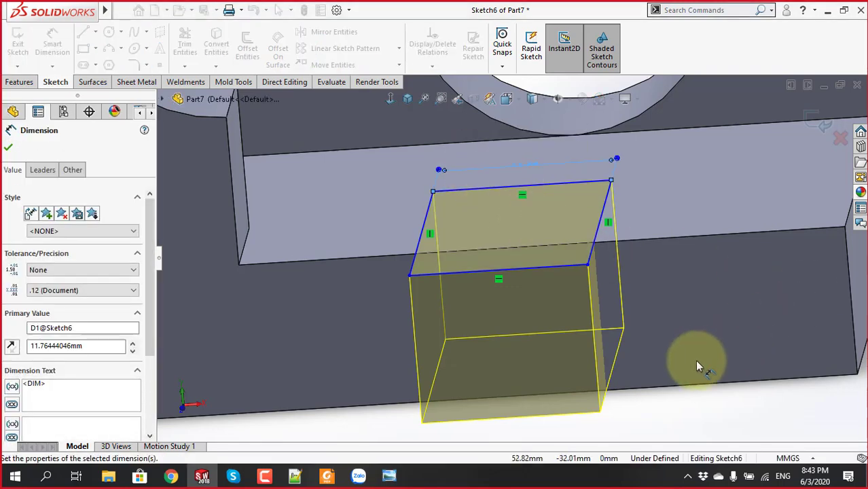
key("Escape")
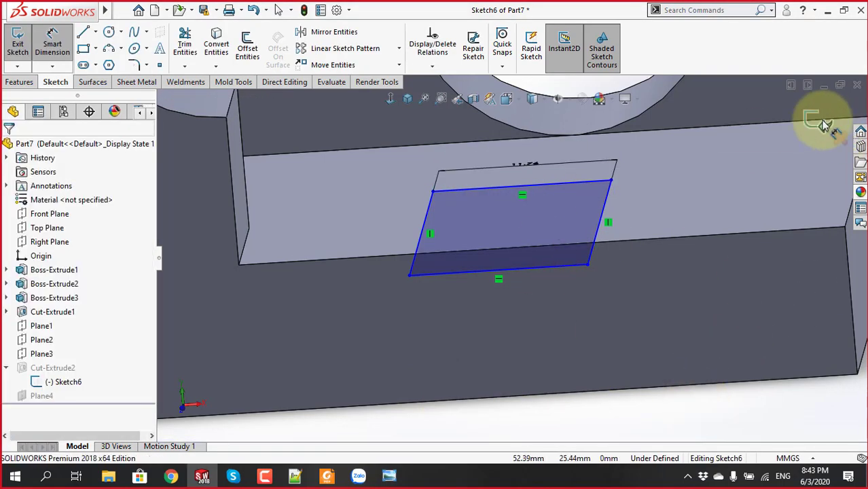
left_click(825, 125)
Change Cut-Extrude2's notch width from 11.76 to 20 mm and inspect the wider slot
key("z")
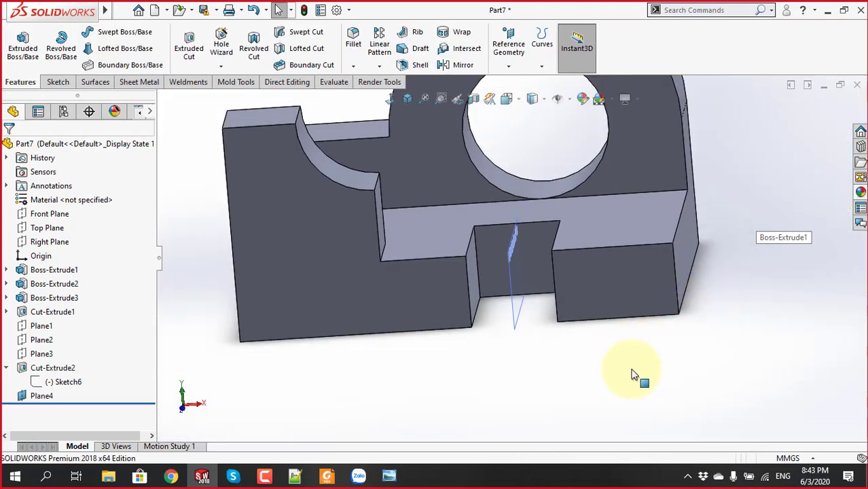
middle_click_drag(632, 375, 389, 358)
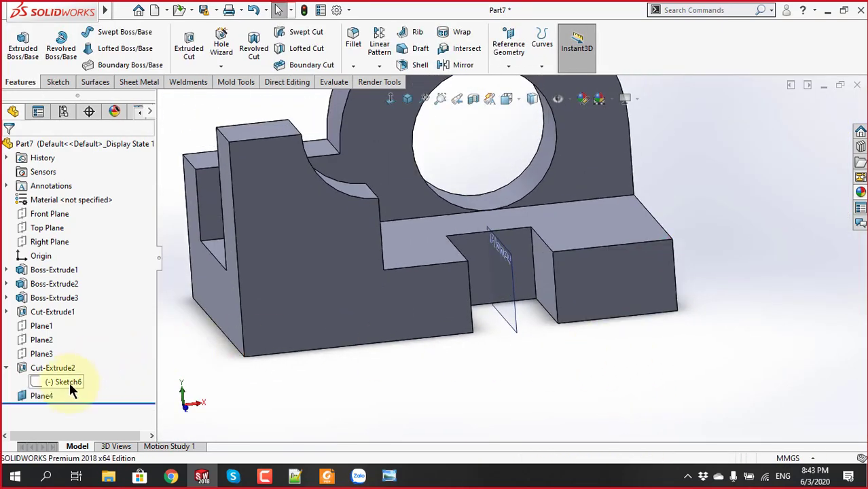
left_click(42, 367)
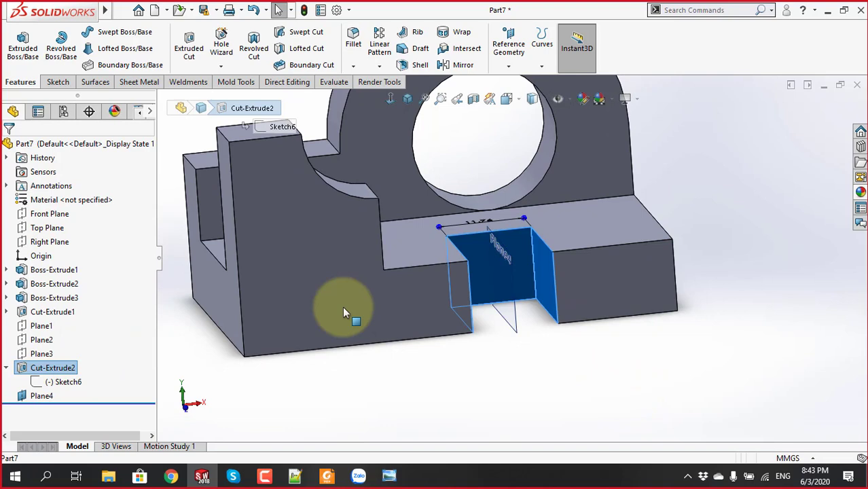
left_click(483, 219)
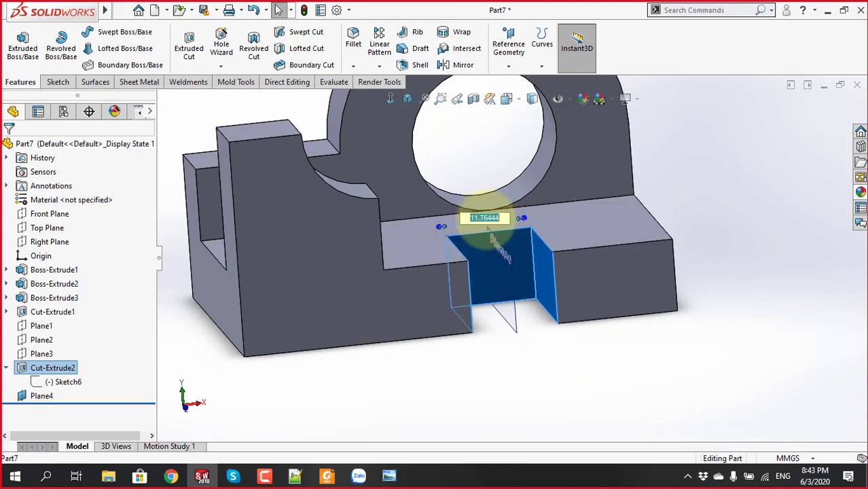
type("0")
key("Return")
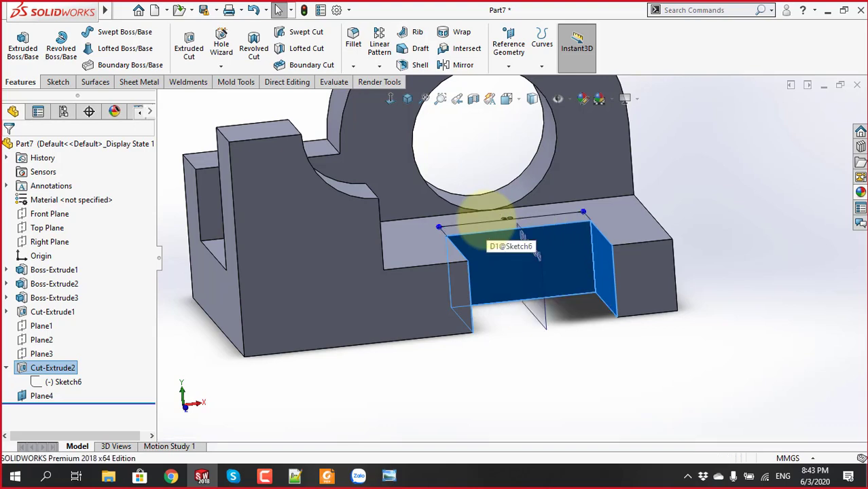
mouse_move(555, 329)
middle_mouse_down()
mouse_move(550, 352)
mouse_move(504, 210)
middle_mouse_up()
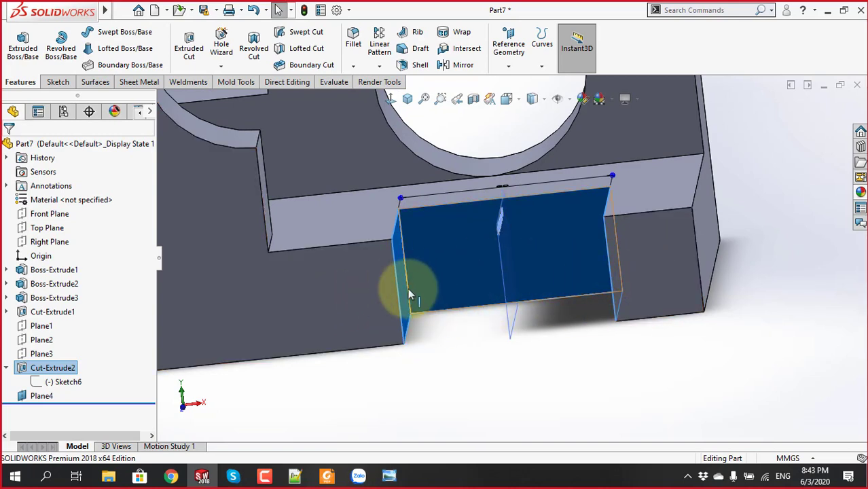
mouse_move(531, 270)
middle_mouse_down()
mouse_move(522, 239)
mouse_move(527, 272)
middle_mouse_up()
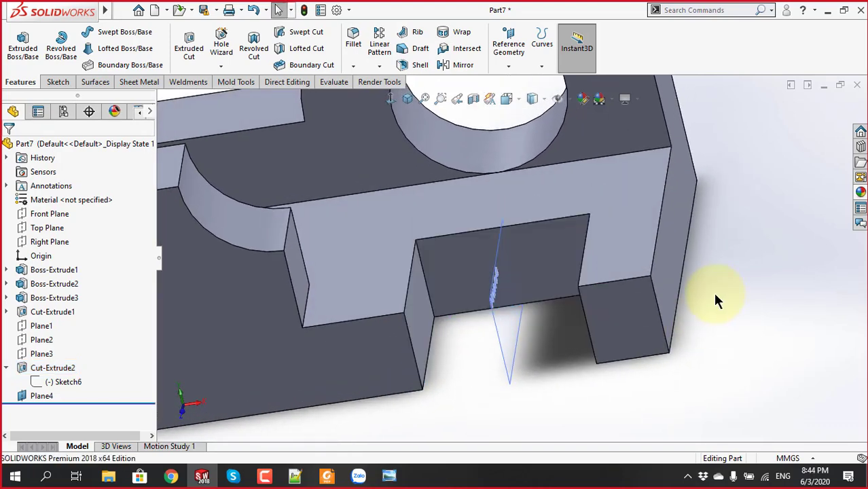
Hide Plane4 and view the bracket's widened 20 mm notch
left_click(504, 327)
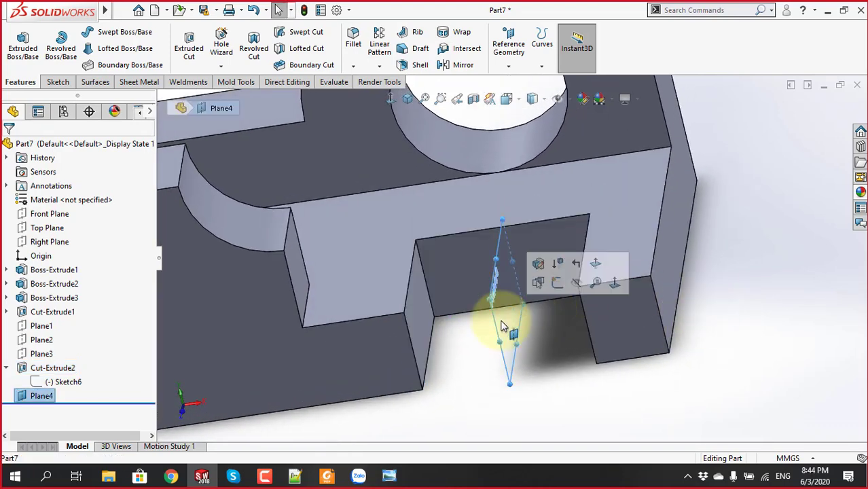
left_click(574, 284)
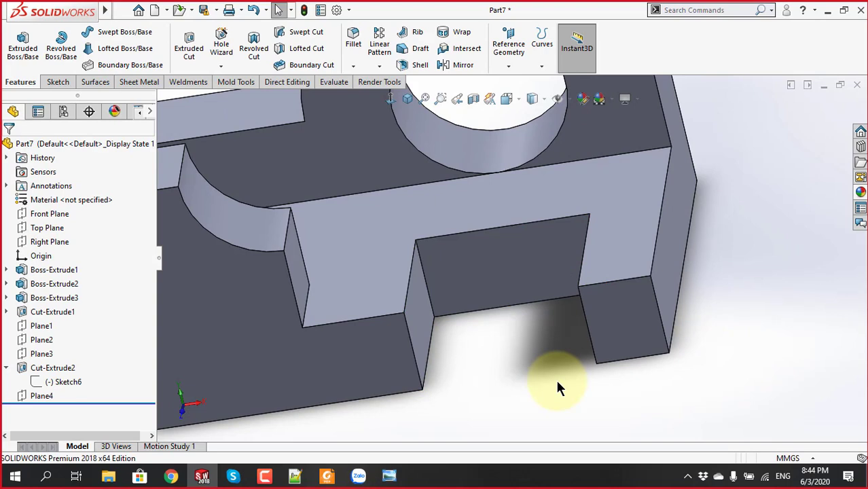
scroll(556, 388, "up", 2)
scroll(569, 380, "up", 2)
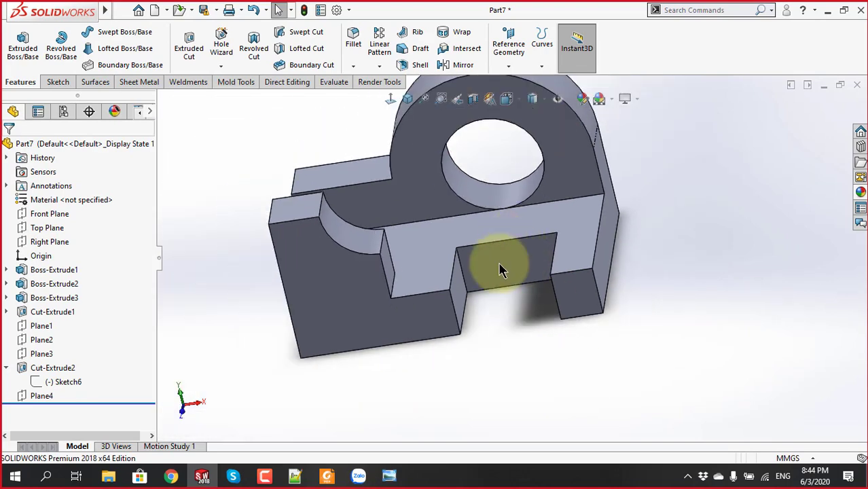
scroll(527, 254, "up", 1)
mouse_move(502, 287)
middle_mouse_down()
mouse_move(434, 202)
mouse_move(481, 301)
mouse_move(452, 358)
mouse_move(475, 334)
middle_mouse_up()
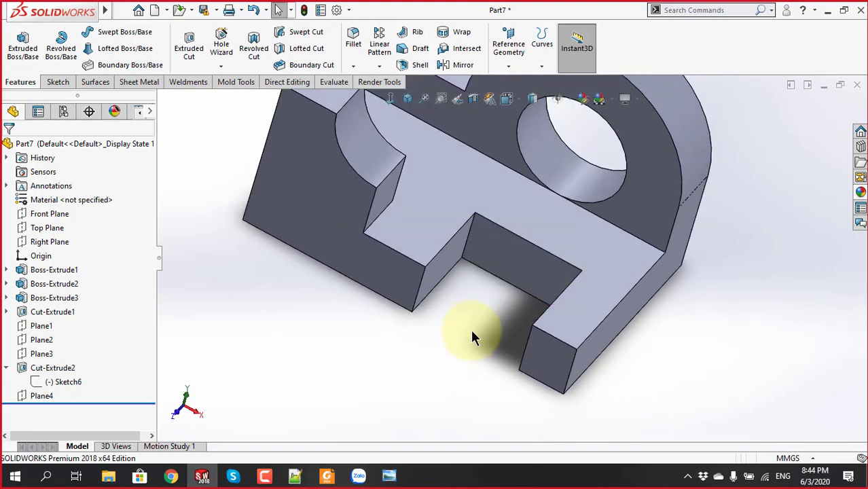
scroll(537, 346, "down", 3)
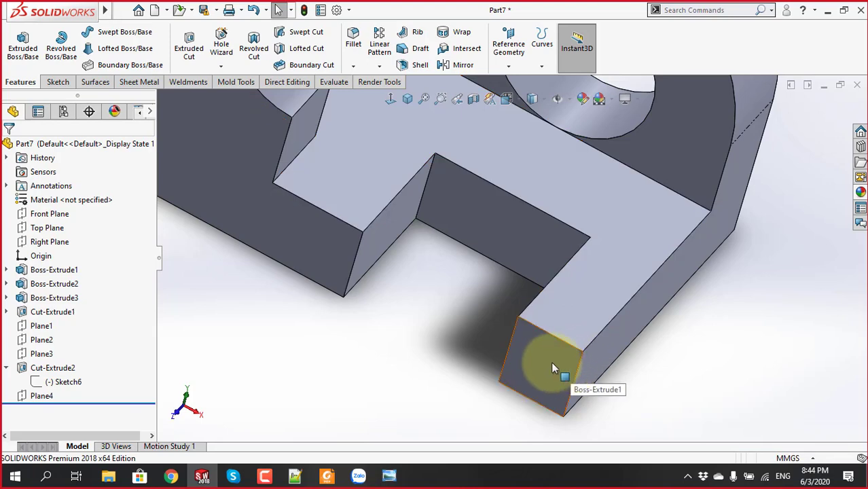
left_click(502, 38)
left_click(520, 83)
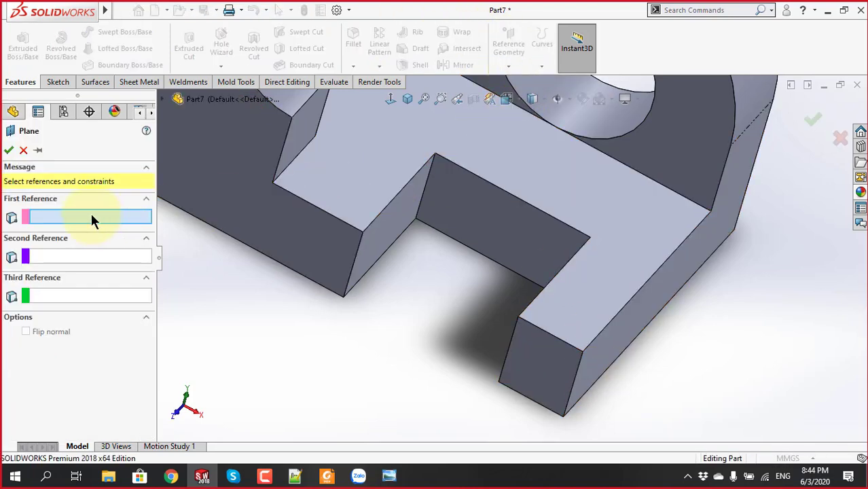
left_click(542, 370)
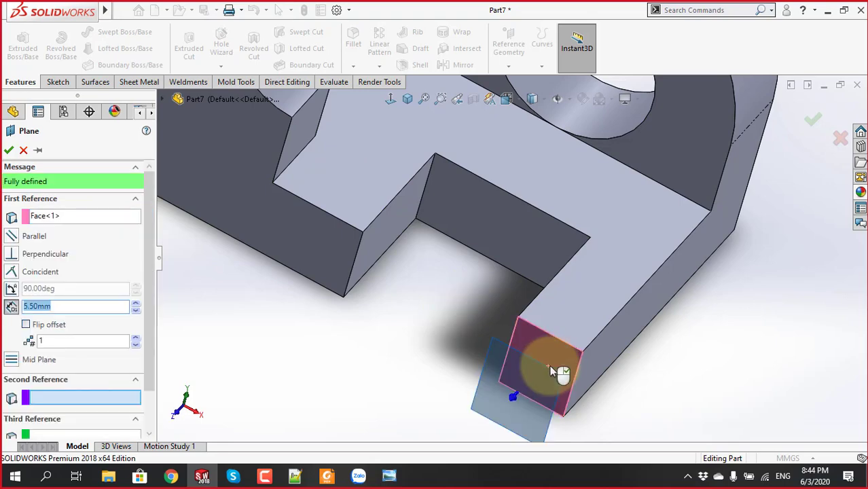
left_click(611, 347)
middle_click_drag(615, 354, 605, 348)
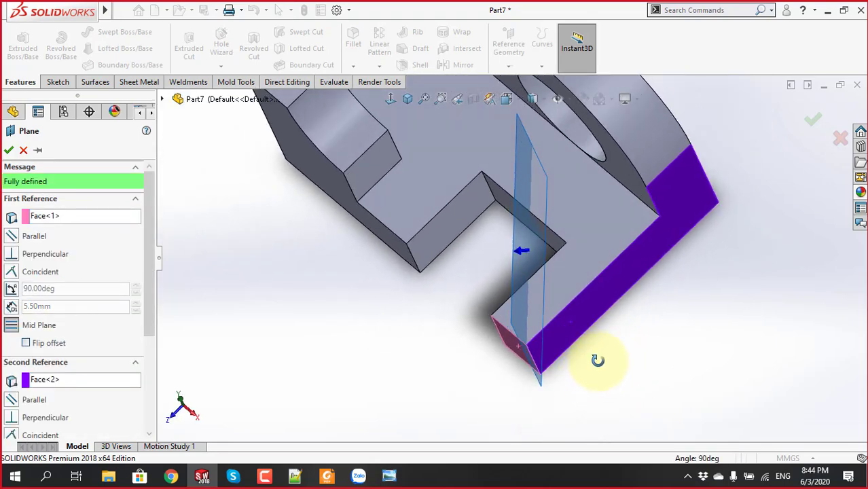
scroll(541, 318, "down", 2)
scroll(541, 317, "down", 2)
scroll(541, 317, "down", 2)
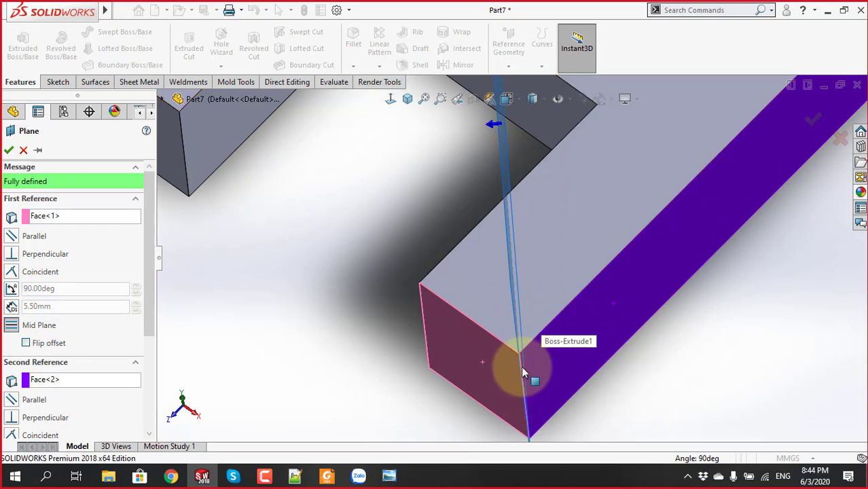
scroll(489, 363, "up", 2)
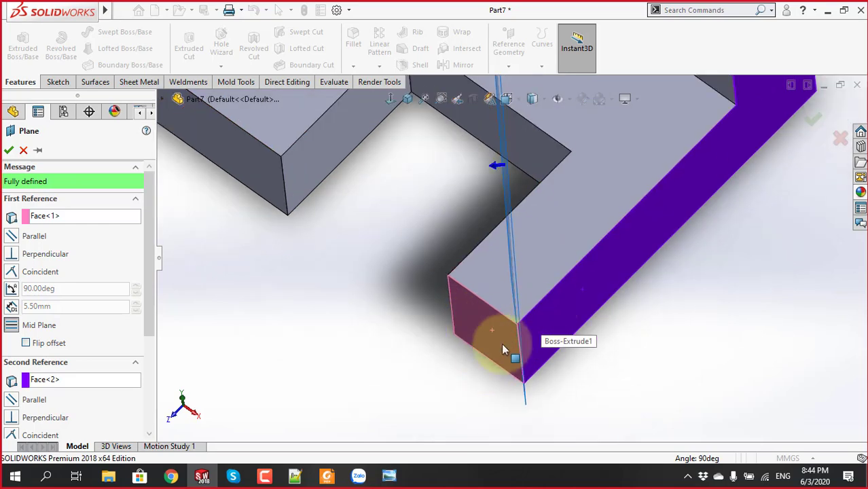
scroll(499, 336, "up", 2)
scroll(510, 272, "up", 2)
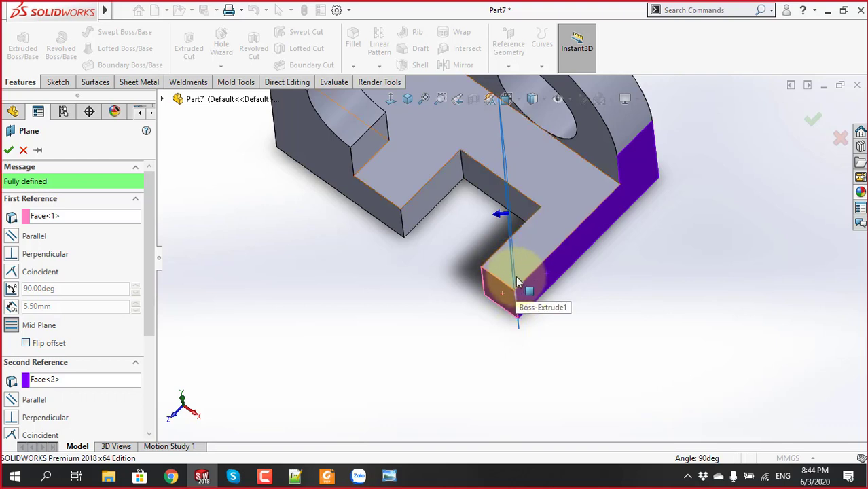
scroll(518, 282, "down", 3)
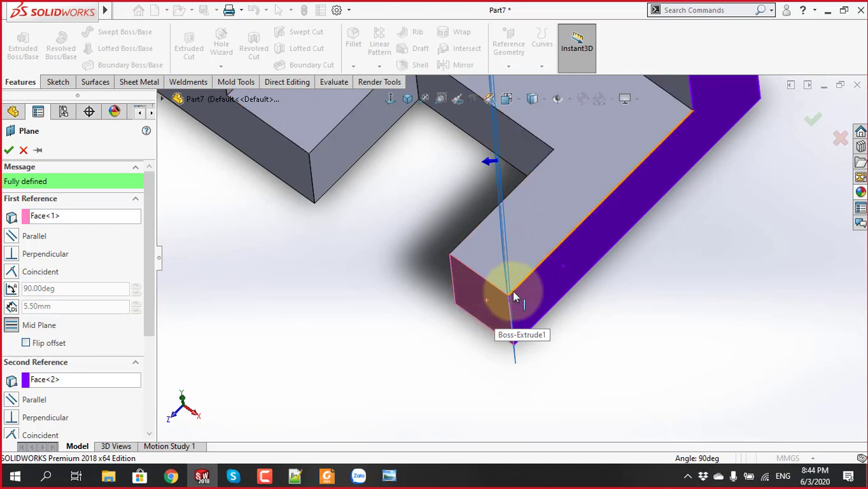
scroll(513, 279, "up", 3)
scroll(513, 279, "up", 2)
scroll(518, 312, "down", 3)
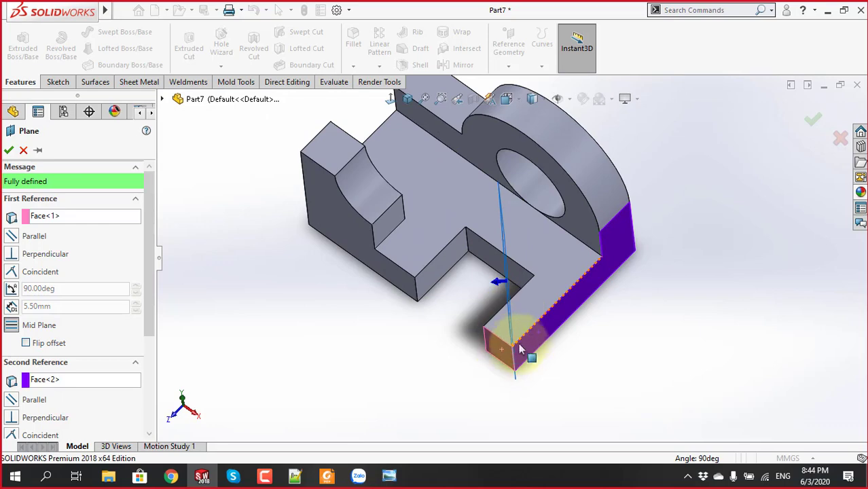
scroll(520, 350, "down", 2)
scroll(521, 350, "down", 1)
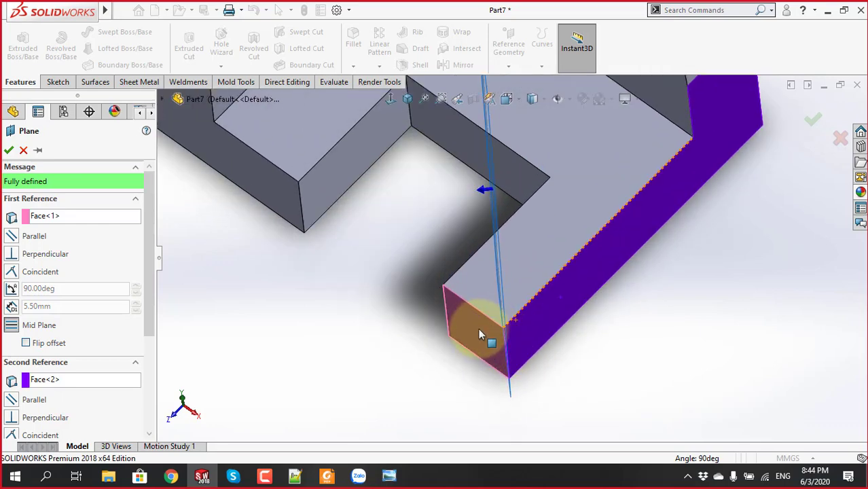
scroll(481, 329, "up", 2)
scroll(482, 235, "down", 3)
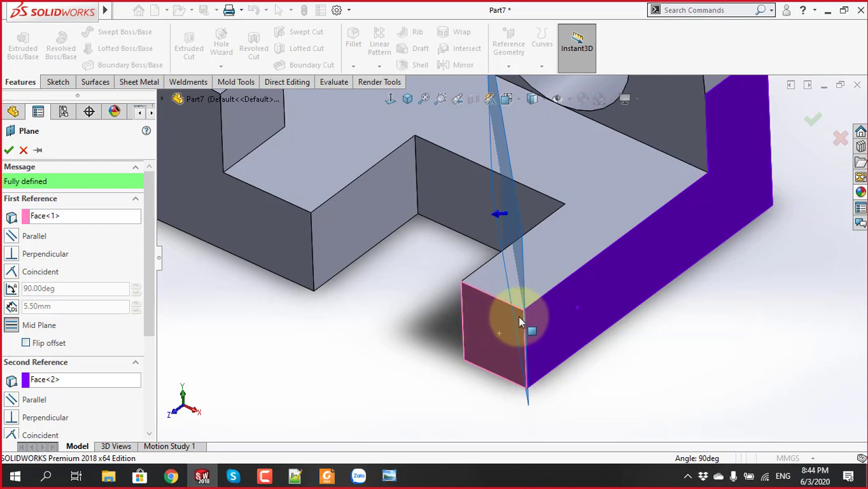
mouse_move(518, 316)
middle_mouse_down()
mouse_move(508, 171)
mouse_move(514, 229)
mouse_move(531, 222)
middle_mouse_up()
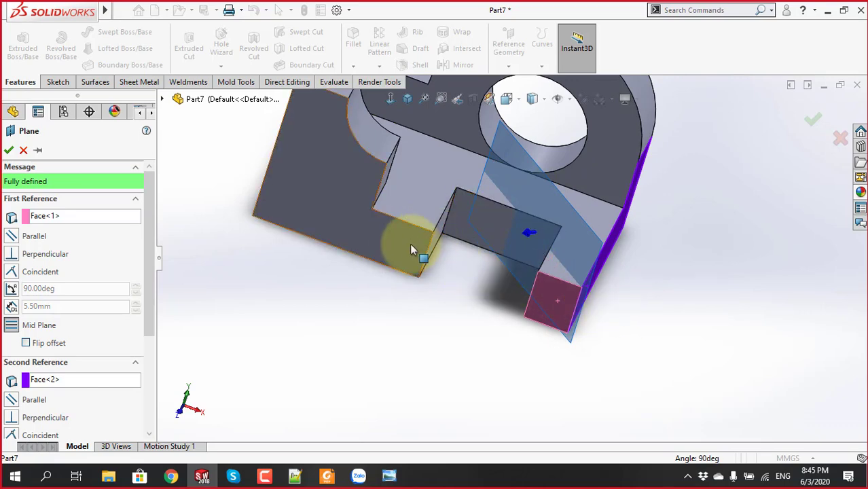
mouse_move(649, 289)
middle_mouse_down()
mouse_move(661, 282)
mouse_move(551, 282)
middle_mouse_up()
scroll(516, 269, "down", 3)
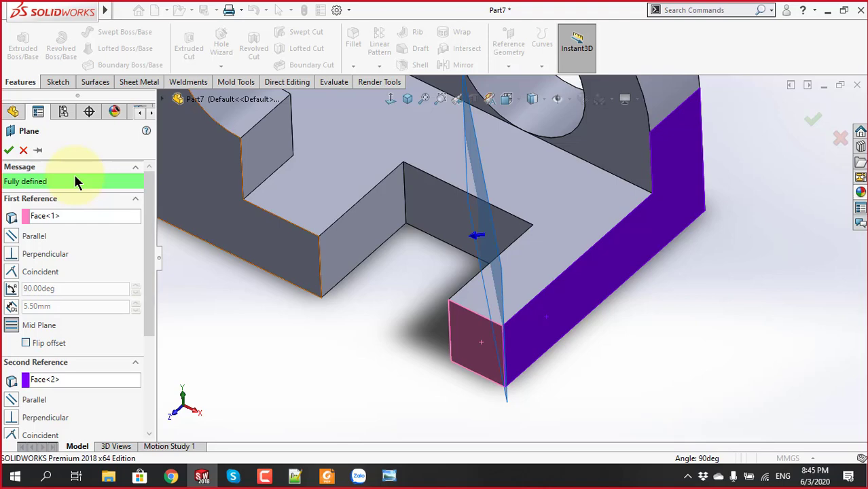
left_click(25, 152)
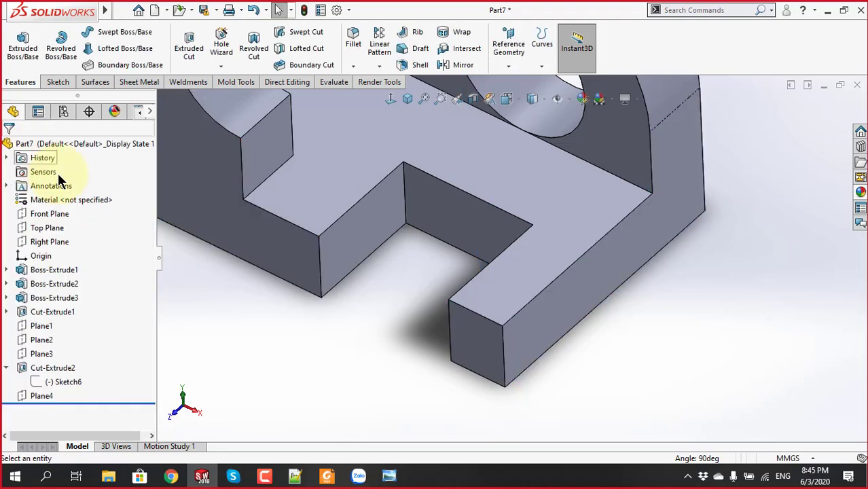
scroll(504, 211, "up", 5)
scroll(500, 197, "up", 1)
scroll(492, 231, "down", 2)
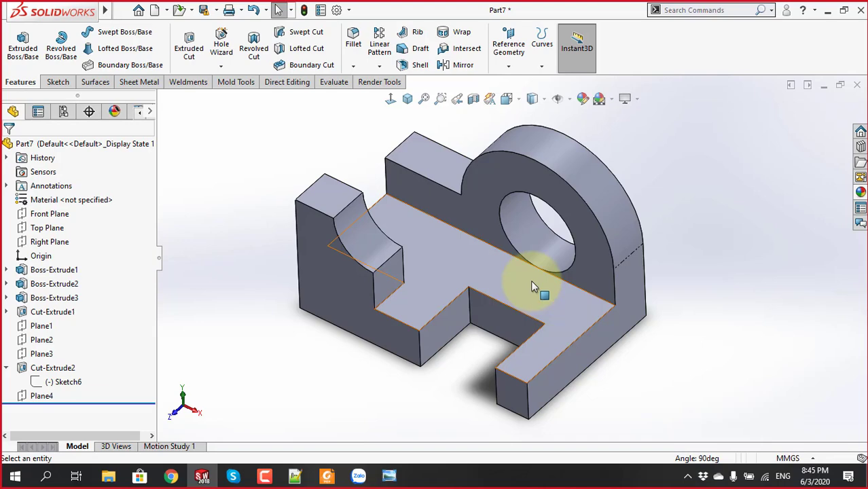
scroll(455, 200, "down", 1)
scroll(457, 205, "down", 1)
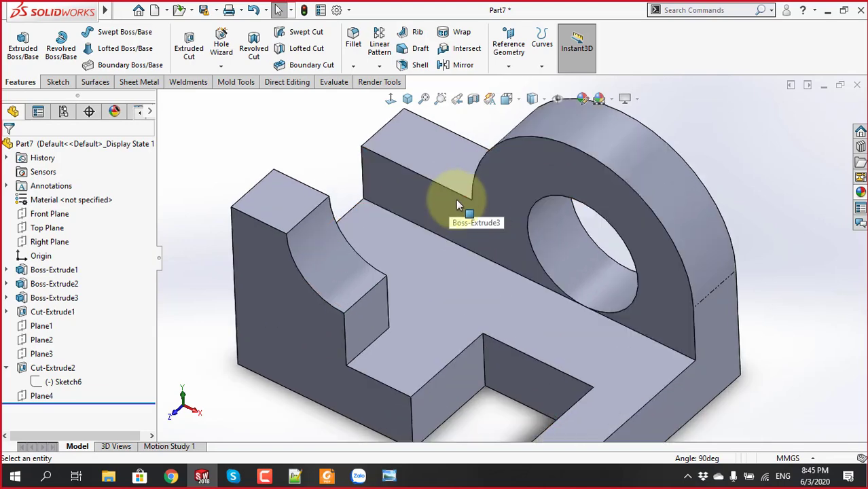
left_click(466, 308)
mouse_move(469, 306)
middle_mouse_down()
mouse_move(625, 291)
mouse_move(611, 378)
mouse_move(591, 423)
mouse_move(498, 355)
mouse_move(469, 418)
middle_mouse_up()
key("ctrl+7")
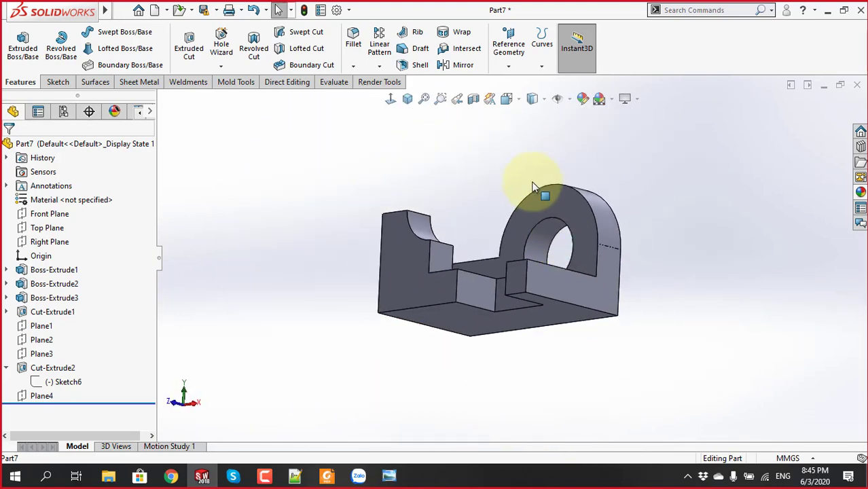
Define a plane through the left block's top corner, the lower inner corner and a middle-wall corner
left_click(510, 51)
left_click(520, 84)
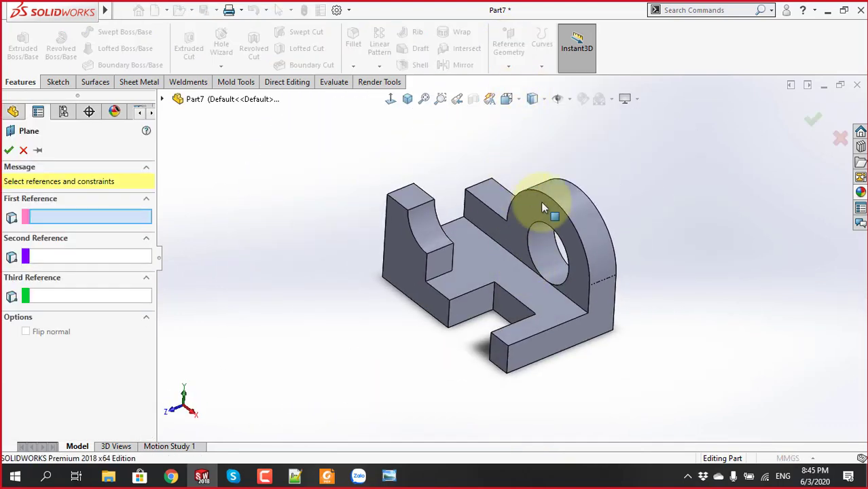
scroll(568, 212, "down", 3)
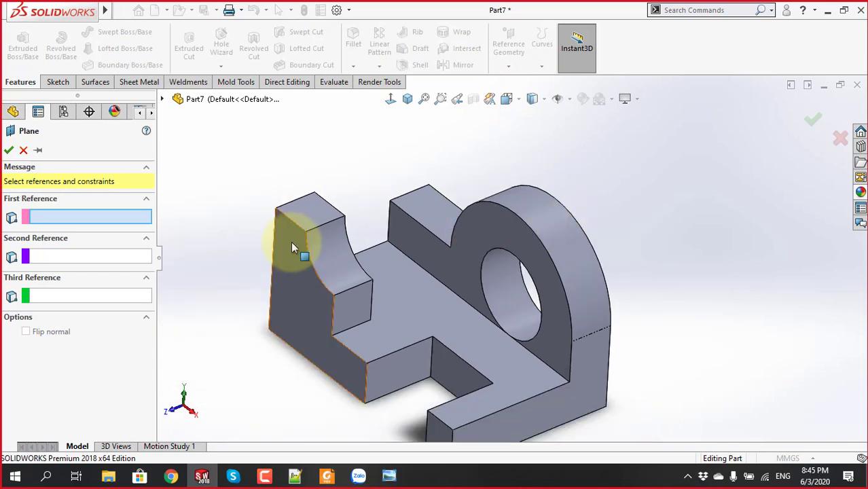
left_click(305, 232)
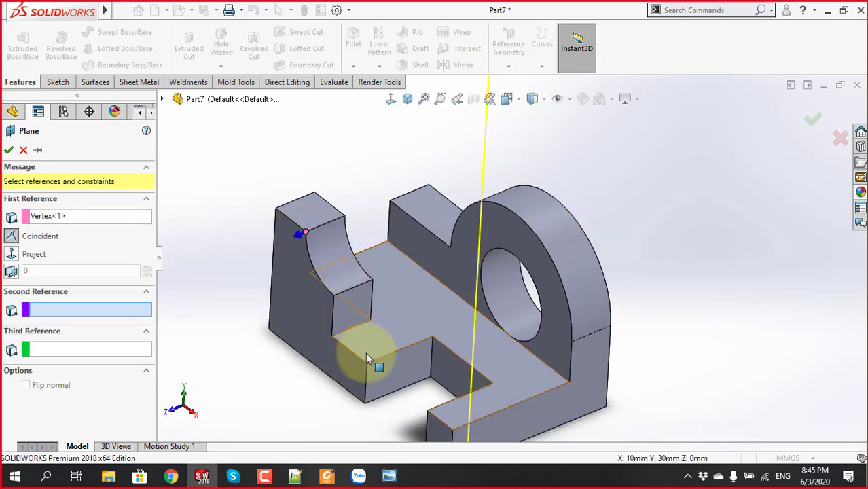
left_click(367, 364)
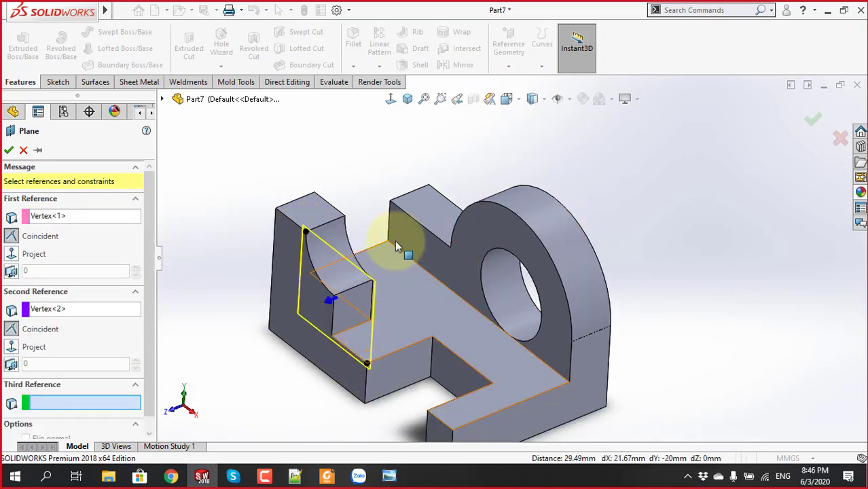
left_click(450, 247)
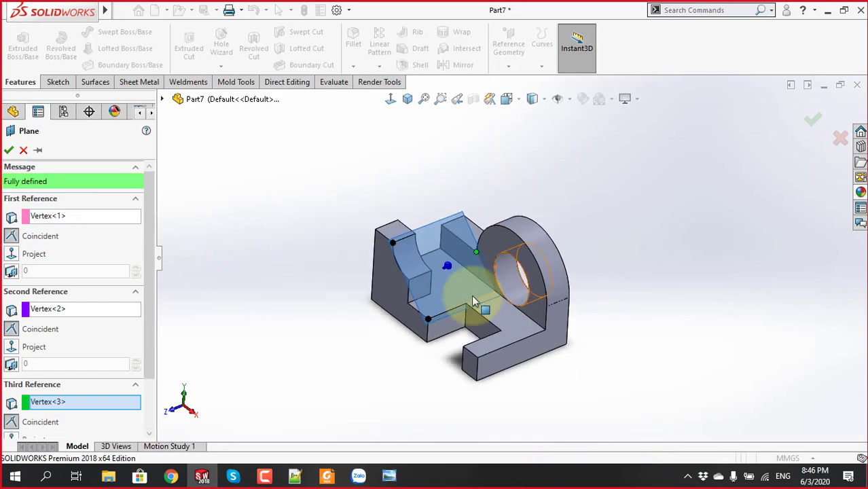
middle_click_drag(471, 295, 518, 225)
scroll(459, 243, "down", 3)
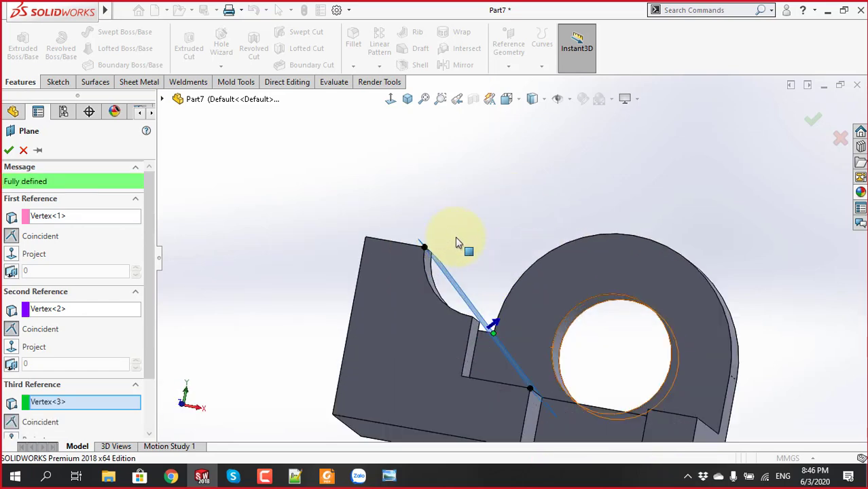
mouse_move(559, 305)
middle_mouse_down()
mouse_move(520, 382)
mouse_move(517, 372)
middle_mouse_up()
scroll(517, 372, "up", 2)
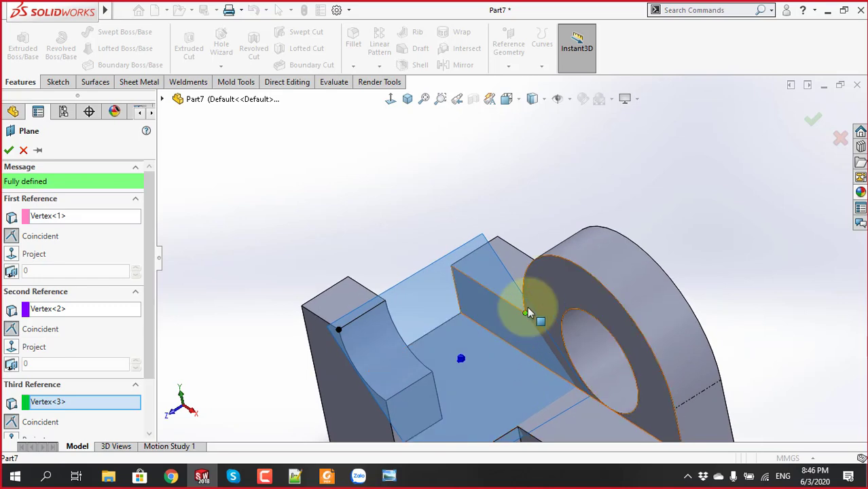
scroll(527, 310, "up", 3)
mouse_move(519, 316)
middle_mouse_down()
mouse_move(559, 258)
mouse_move(575, 258)
mouse_move(543, 271)
mouse_move(488, 320)
mouse_move(481, 404)
mouse_move(497, 459)
mouse_move(543, 244)
mouse_move(494, 358)
mouse_move(498, 401)
mouse_move(520, 229)
mouse_move(573, 145)
mouse_move(618, 180)
mouse_move(562, 196)
mouse_move(562, 252)
mouse_move(586, 307)
mouse_move(523, 314)
middle_mouse_up()
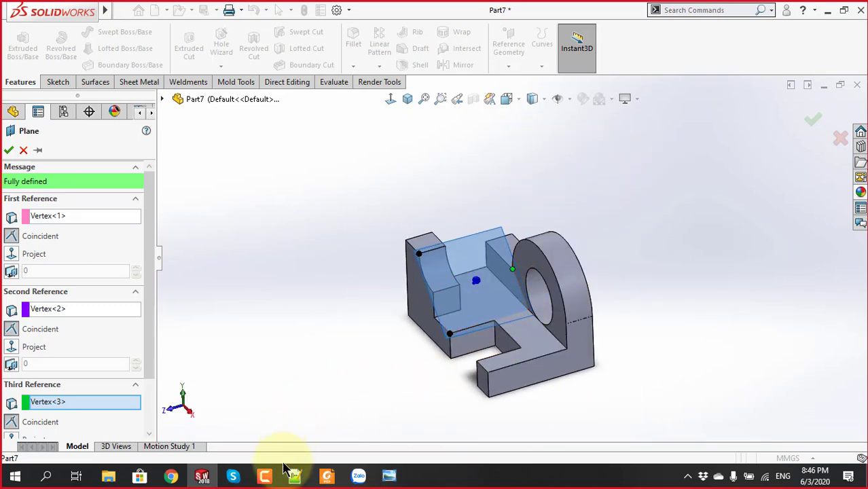
Set Project013.pdf aside and open Extruded Boss.pdf from Buổi 4 > BT Extruded Boss-Base-Cut
left_click(326, 476)
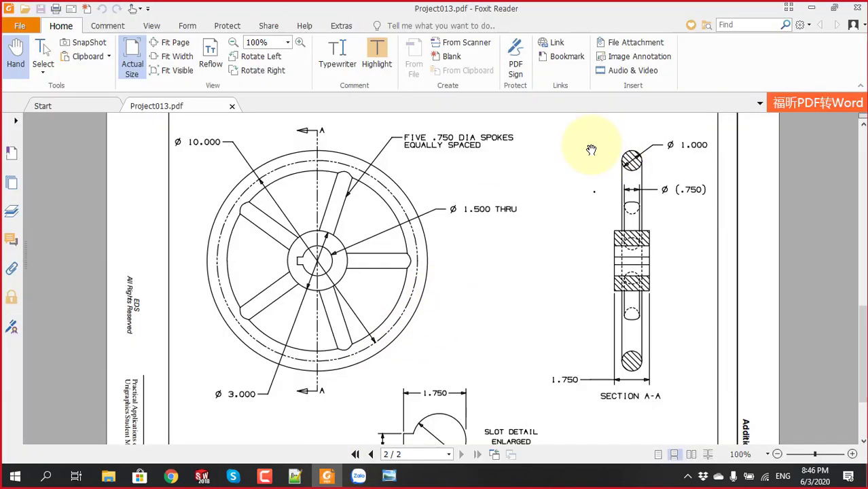
left_click(812, 8)
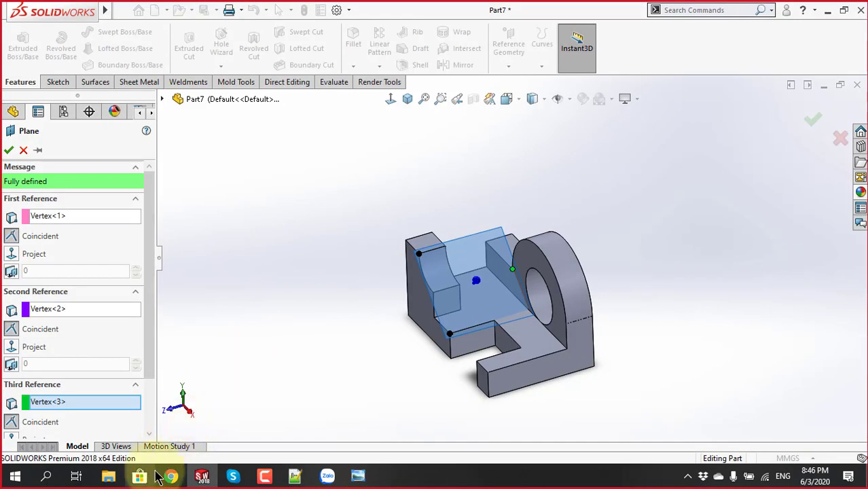
left_click(109, 475)
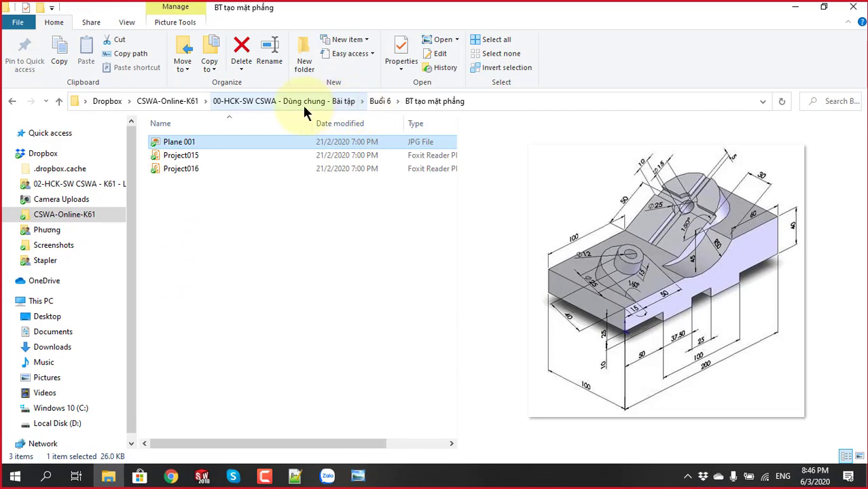
left_click(333, 103)
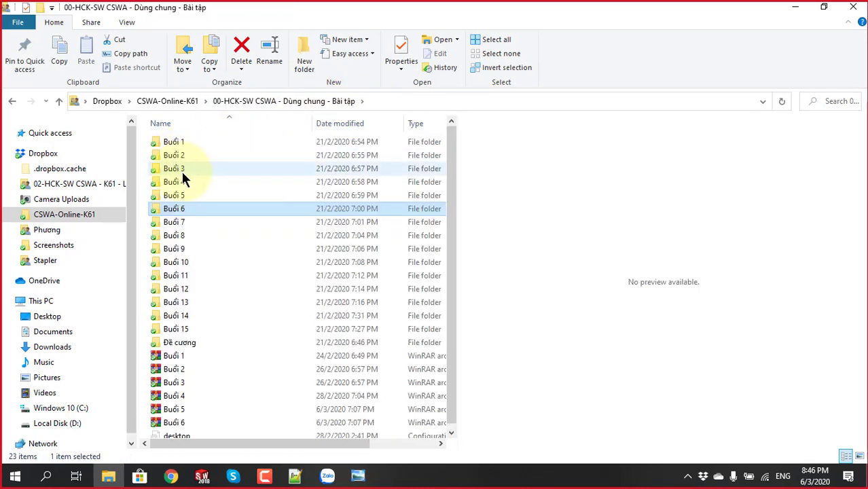
double_click(182, 183)
double_click(195, 141)
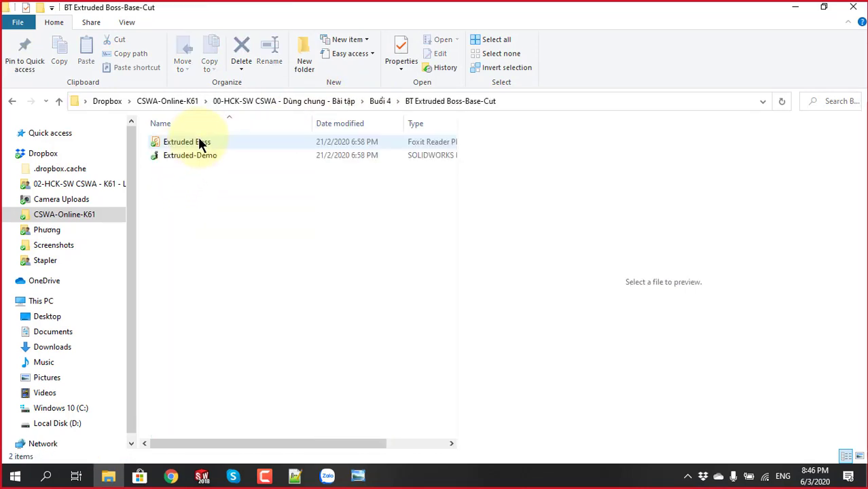
double_click(199, 142)
Scroll Extruded Boss.pdf back to page 14 (Lesson 13), then return to SOLIDWORKS
scroll(397, 241, "up", 1)
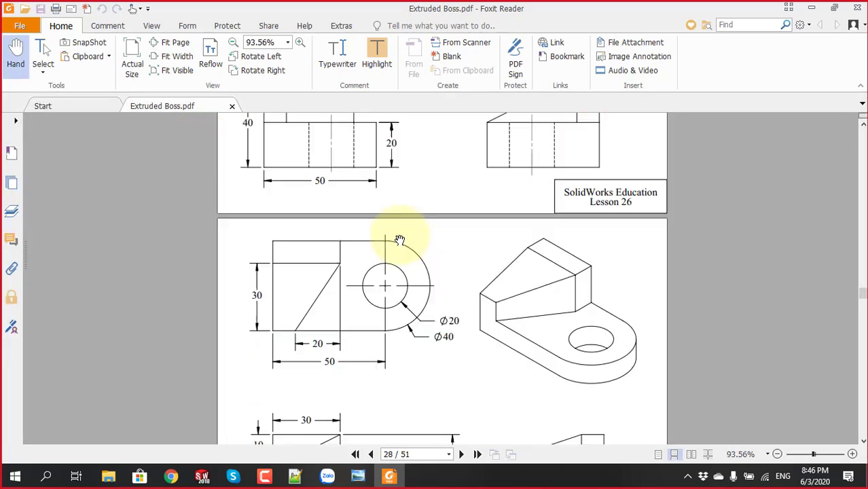
scroll(395, 225, "up", 5)
scroll(394, 217, "up", 5)
scroll(394, 218, "up", 5)
scroll(395, 218, "up", 8)
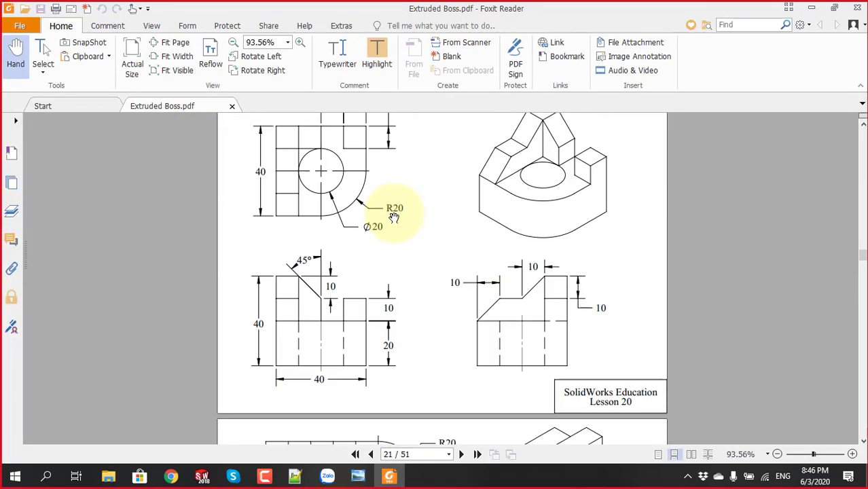
scroll(394, 217, "up", 6)
scroll(394, 218, "up", 6)
scroll(394, 218, "up", 3)
scroll(394, 217, "up", 6)
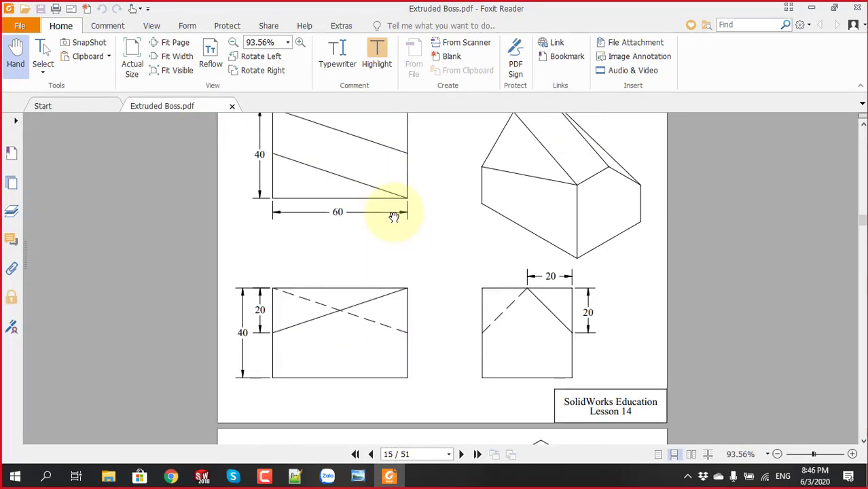
scroll(394, 216, "up", 2)
scroll(394, 216, "up", 5)
scroll(574, 254, "down", 1)
scroll(530, 262, "down", 1)
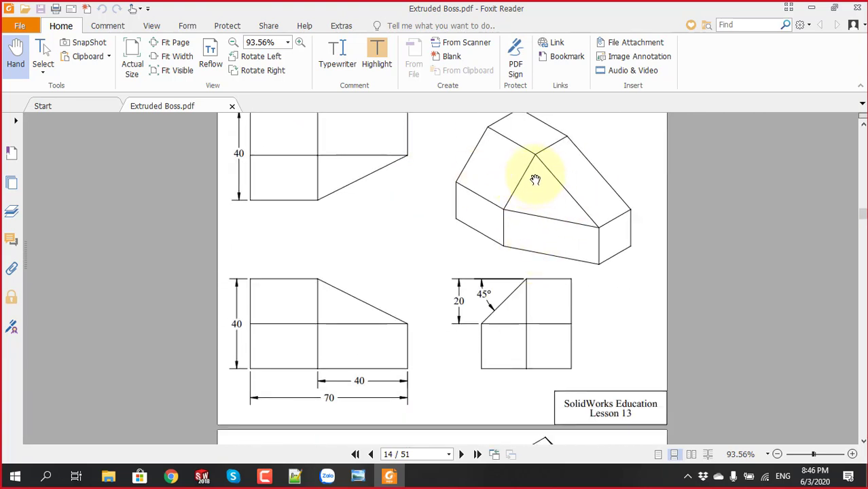
scroll(538, 185, "up", 1)
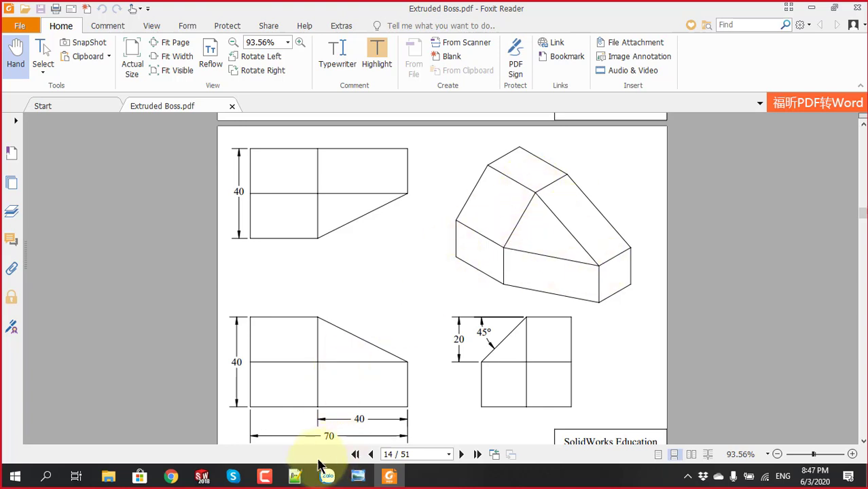
left_click(202, 476)
Create Plane5 from the three-vertex preview and hide it
scroll(511, 270, "down", 3)
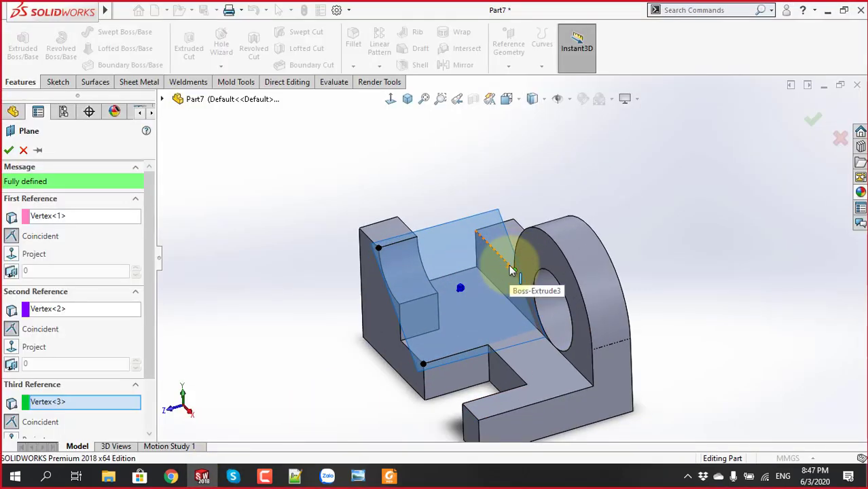
left_click(9, 150)
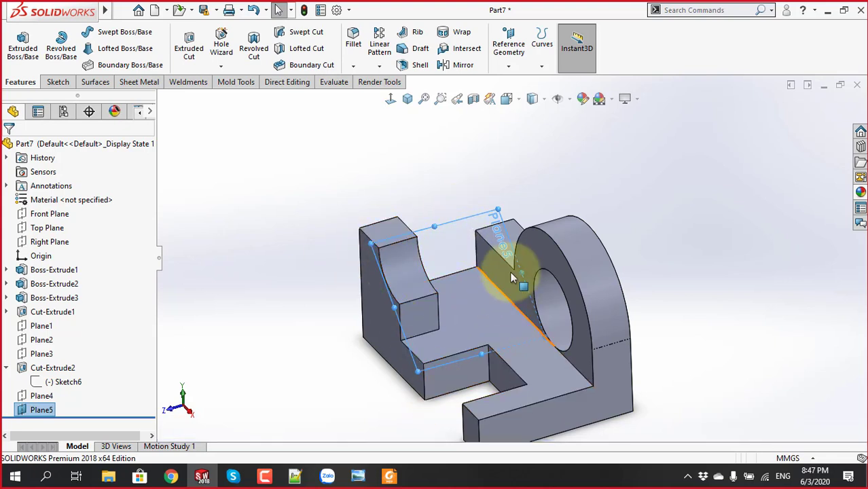
left_click(451, 246)
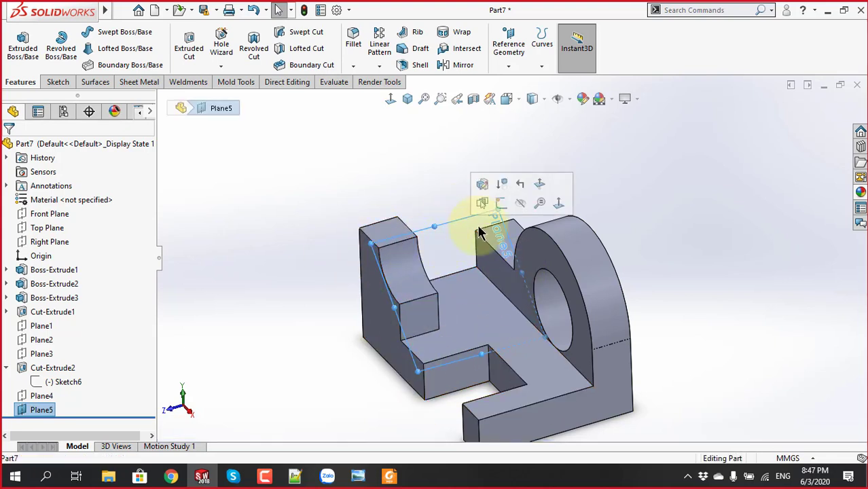
left_click(521, 204)
scroll(511, 261, "up", 2)
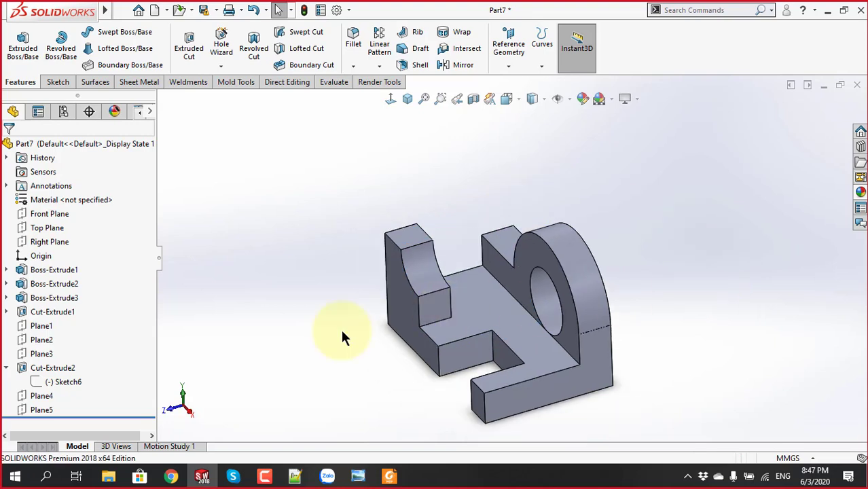
left_click(6, 369)
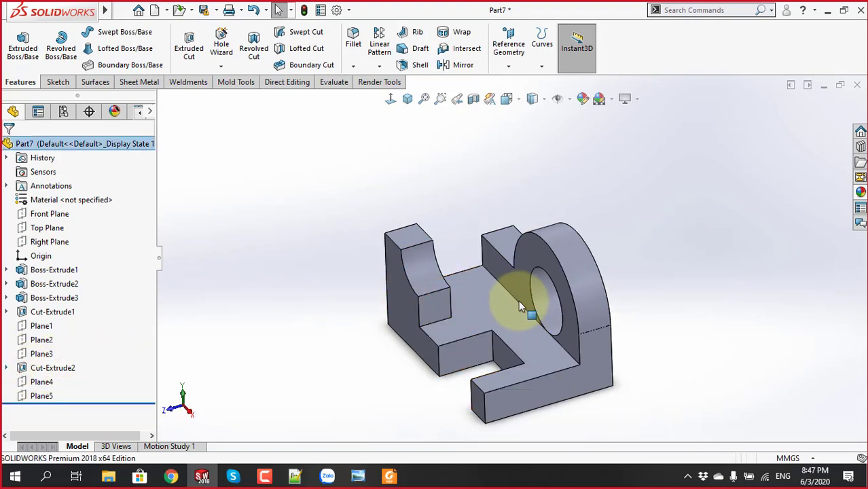
scroll(518, 301, "down", 1)
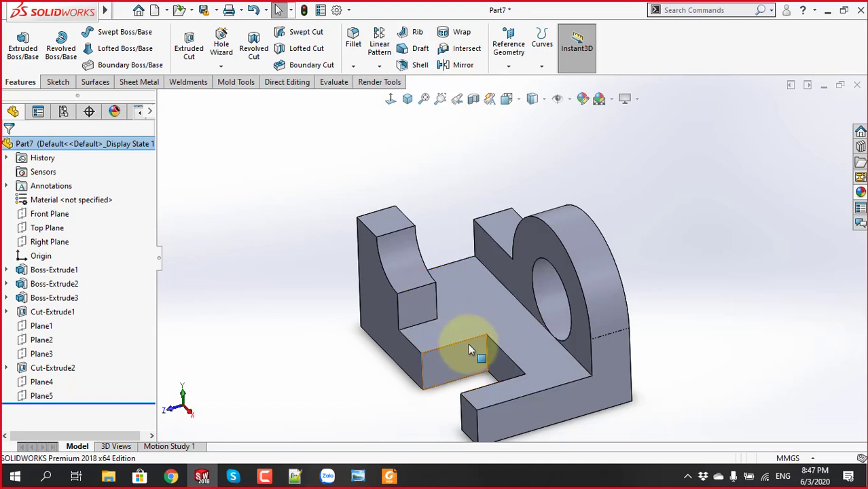
left_click(508, 45)
Start a new plane on the base's front top edge, removing a mistakenly picked face
left_click(518, 92)
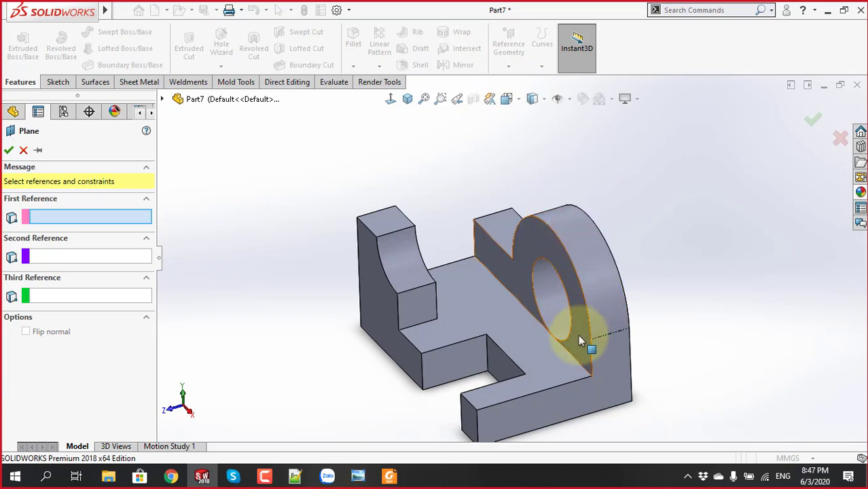
left_click(557, 386)
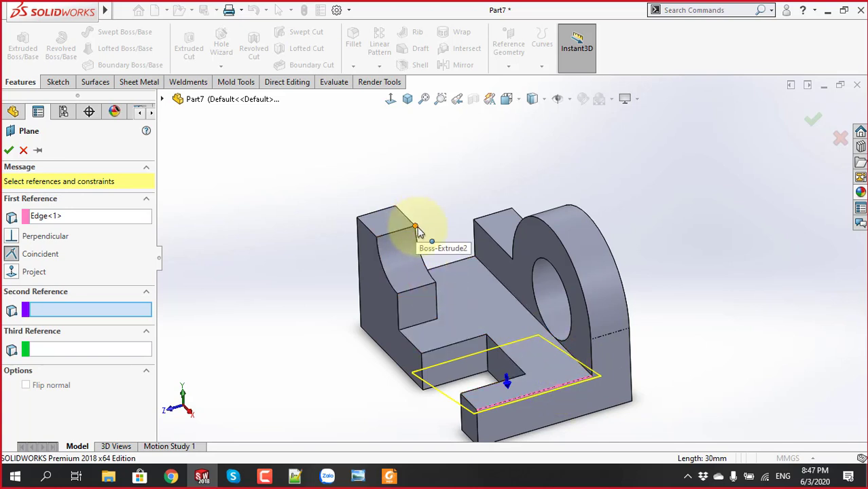
scroll(417, 231, "down", 3)
scroll(450, 281, "down", 3)
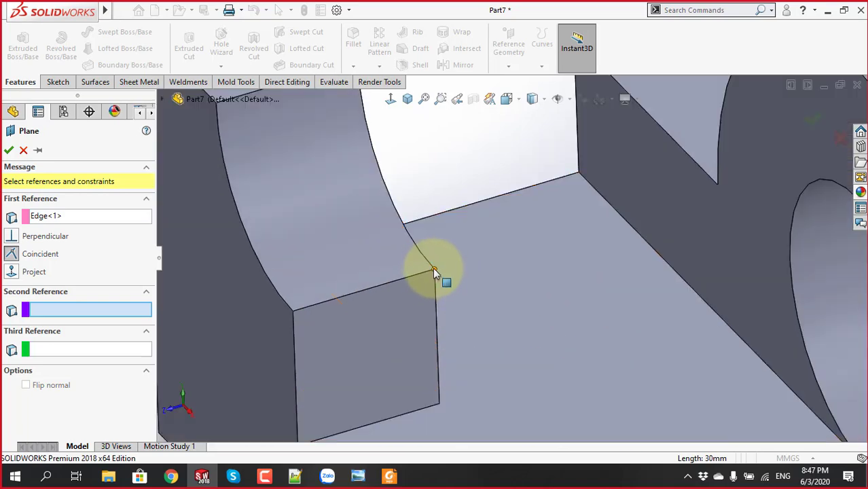
left_click(434, 269)
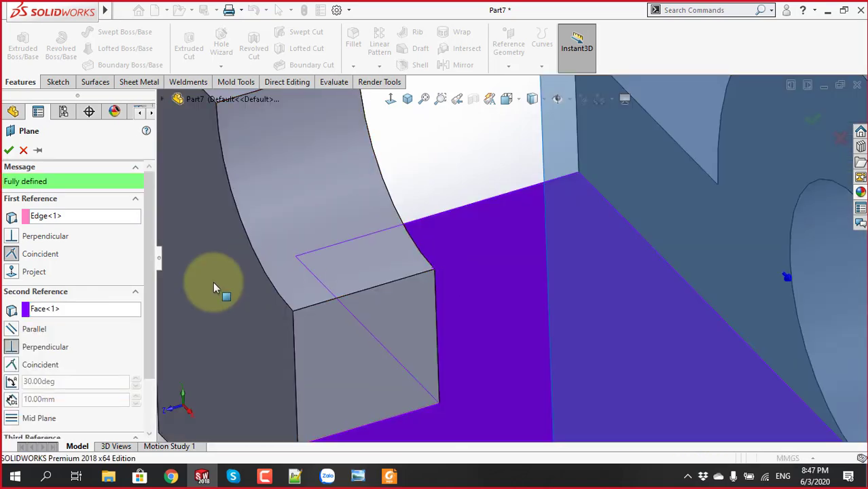
left_click(120, 306)
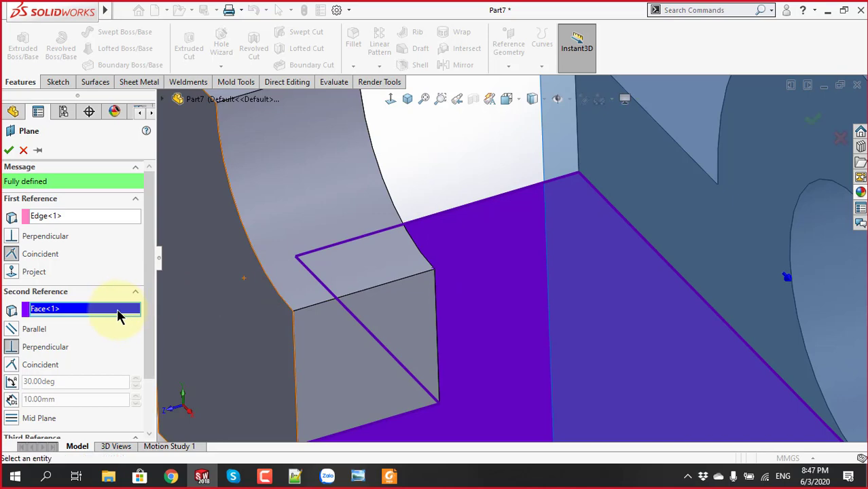
left_click(149, 318)
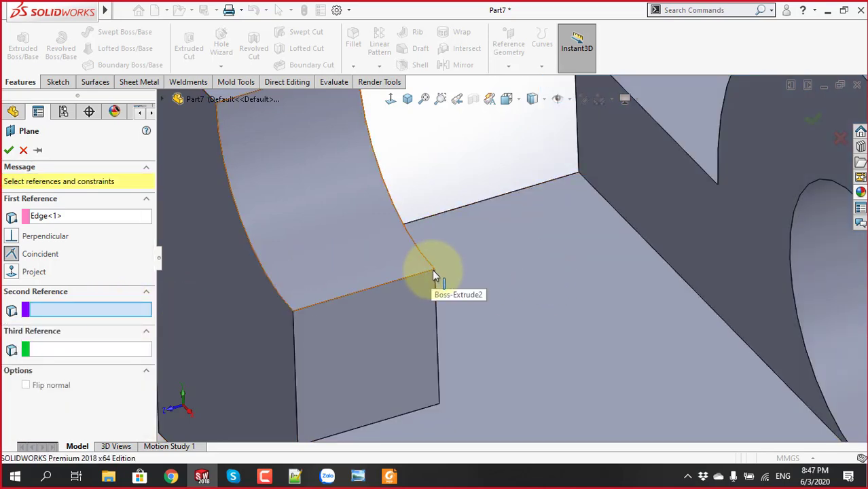
Add the left upright's top corner as second reference and create Plane6
scroll(455, 270, "up", 5)
scroll(428, 194, "down", 5)
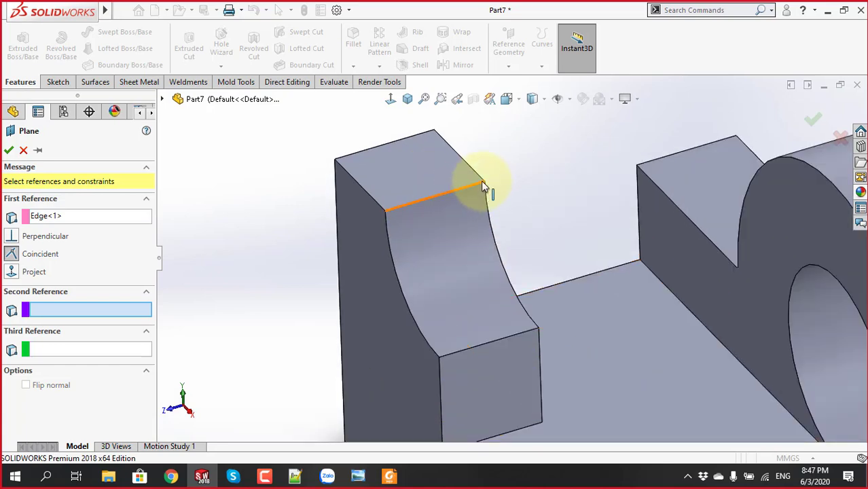
left_click(484, 183)
scroll(565, 246, "up", 2)
scroll(566, 300, "up", 3)
scroll(582, 310, "down", 4)
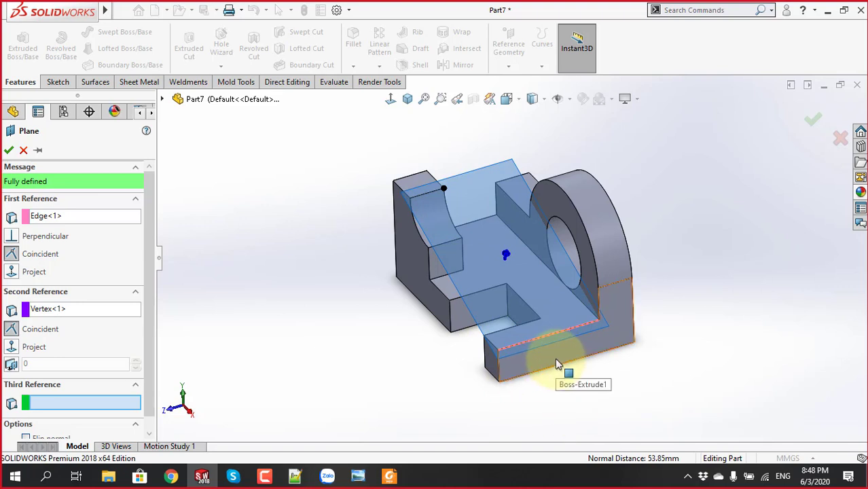
left_click(9, 150)
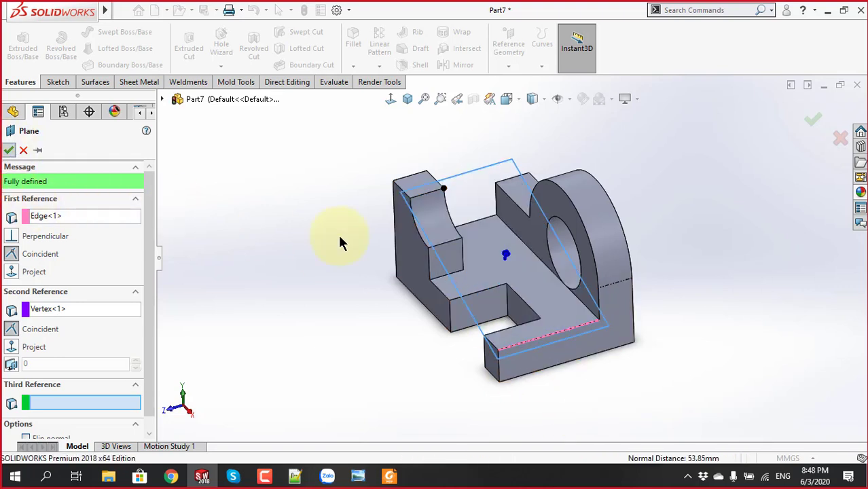
left_click(465, 196)
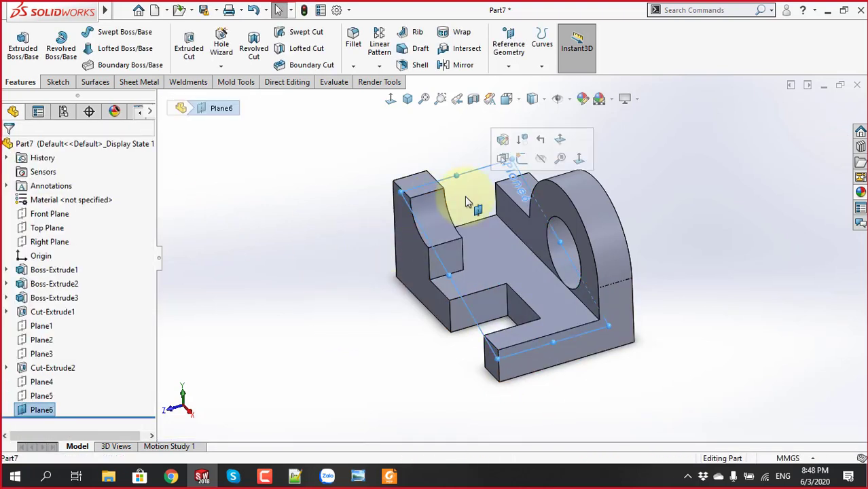
Hide Plane6 and pick the base's front top edge and the left upright's top edge as plane references
left_click(541, 155)
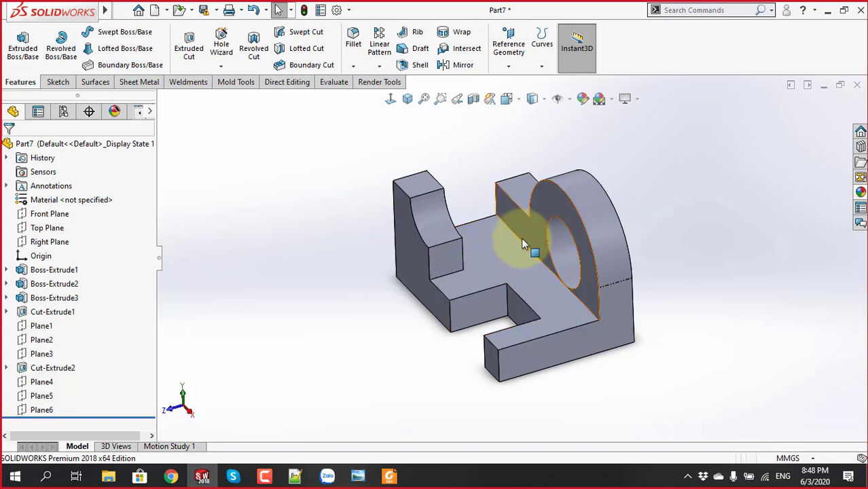
left_click(508, 45)
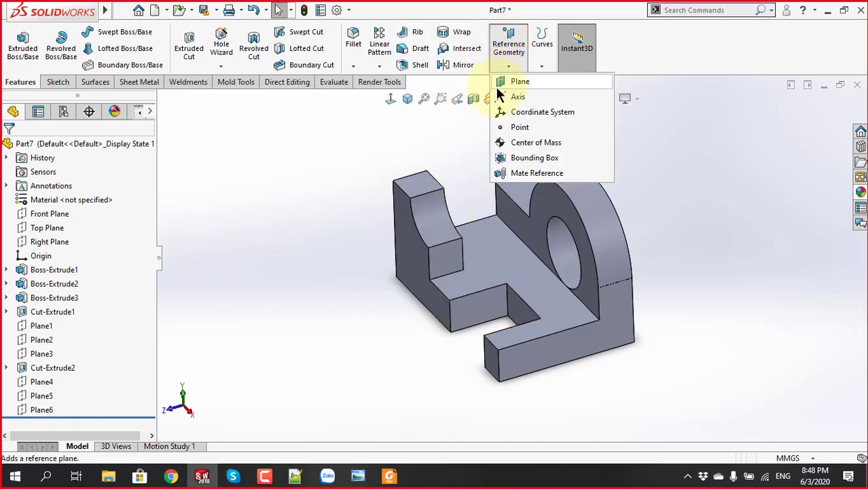
left_click(514, 81)
scroll(544, 241, "down", 2)
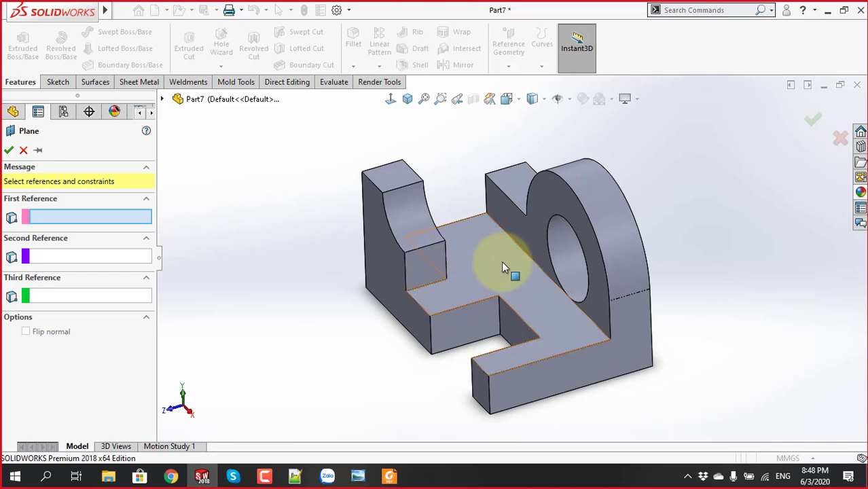
scroll(501, 258, "down", 2)
left_click(582, 397)
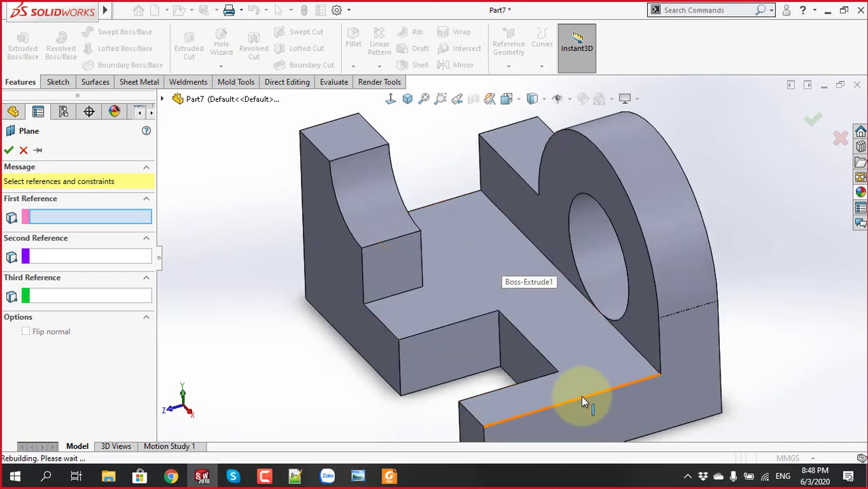
left_click(373, 154)
Check the plane preview from another angle and accept it as Plane7
scroll(510, 271, "up", 2)
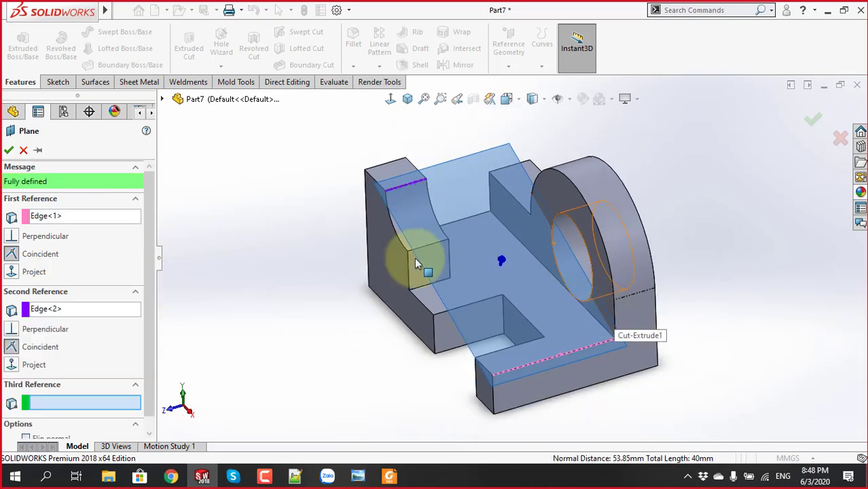
mouse_move(566, 356)
middle_mouse_down()
mouse_move(593, 343)
mouse_move(511, 311)
middle_mouse_up()
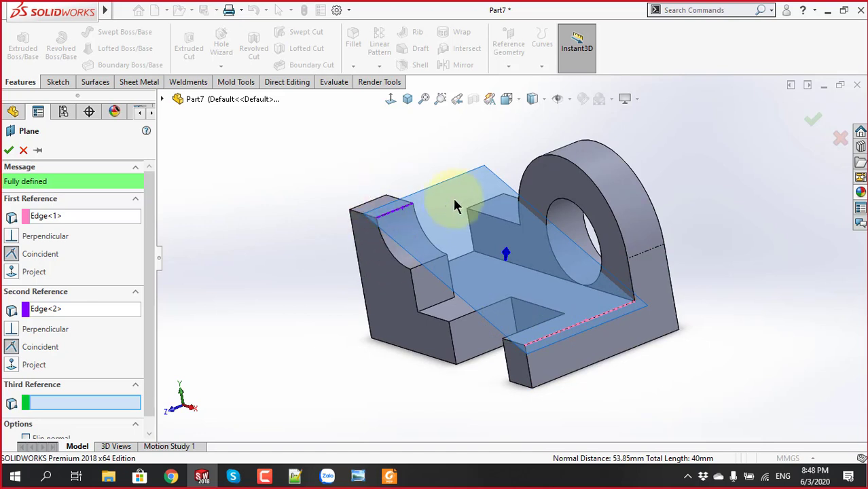
scroll(459, 205, "down", 3)
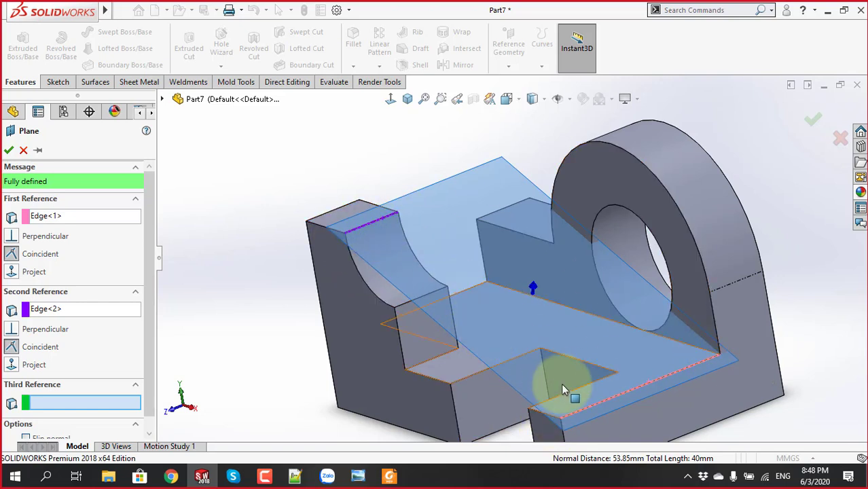
key("z")
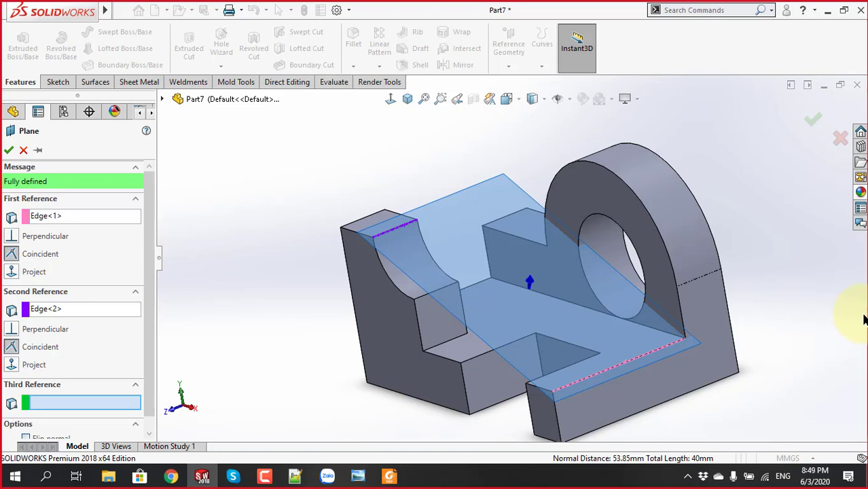
left_click(8, 150)
left_click(461, 252)
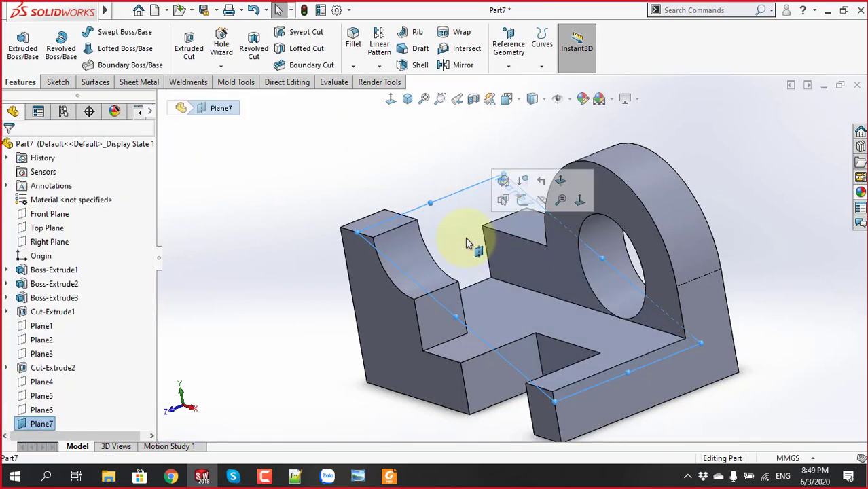
Hide Plane7 and start a sketch on the notched block's front face
left_click(542, 202)
mouse_move(577, 291)
middle_mouse_down()
mouse_move(616, 334)
mouse_move(664, 233)
mouse_move(666, 306)
mouse_move(616, 330)
mouse_move(655, 334)
mouse_move(671, 289)
mouse_move(435, 339)
middle_mouse_up()
left_click(442, 292)
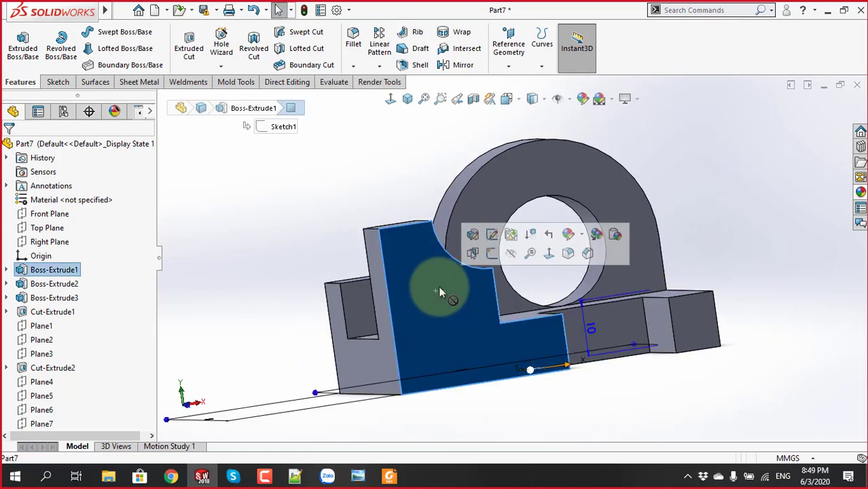
left_click(491, 254)
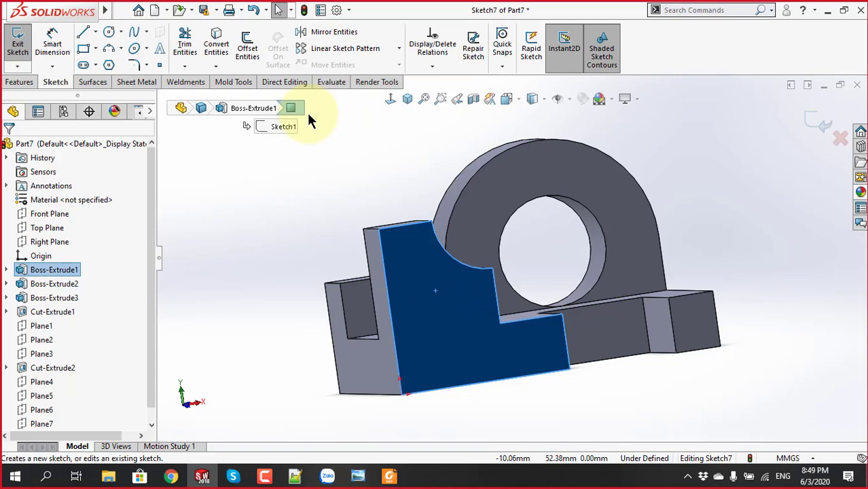
Draw three lines forming a closed triangle over the curved notch
left_click(83, 32)
left_click(354, 172)
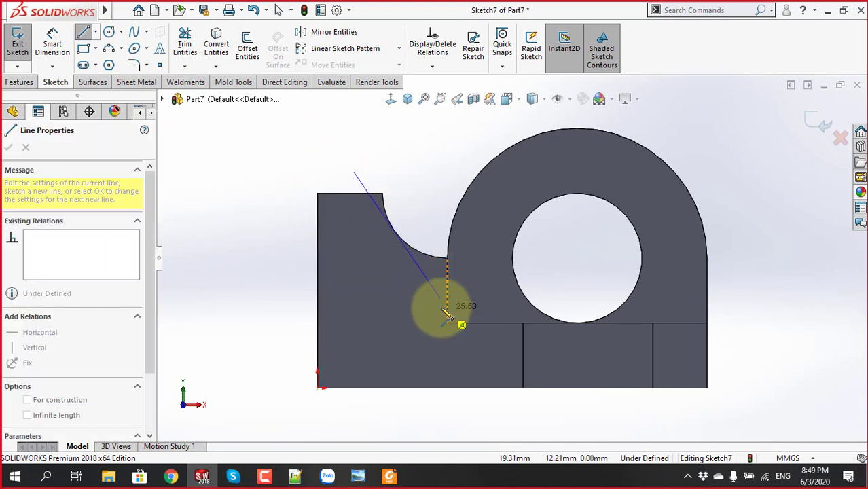
left_click(458, 308)
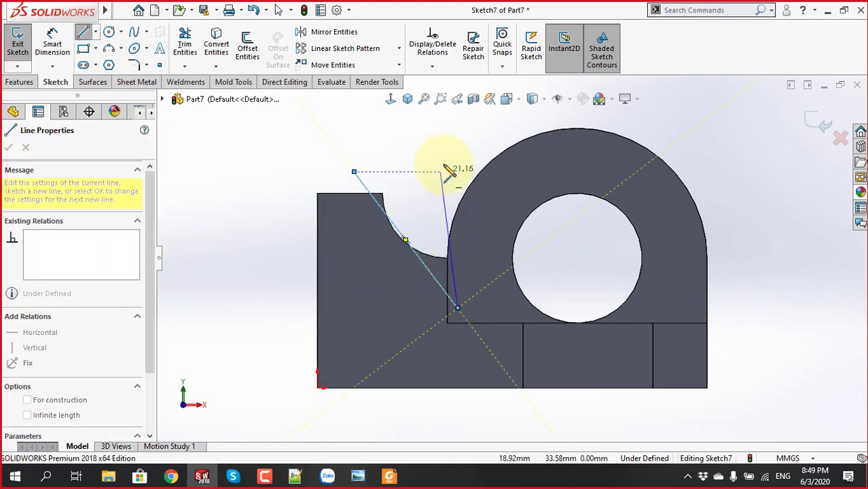
left_click(458, 148)
left_click(354, 172)
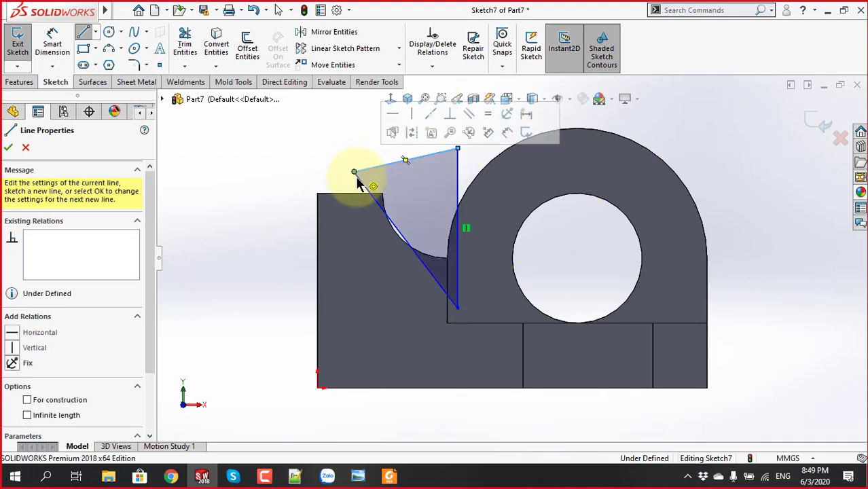
key("Escape")
left_click(353, 172)
Snap the triangle's corner onto the top edge and extrude-cut the triangle Up To Next
left_click_drag(351, 181, 345, 189)
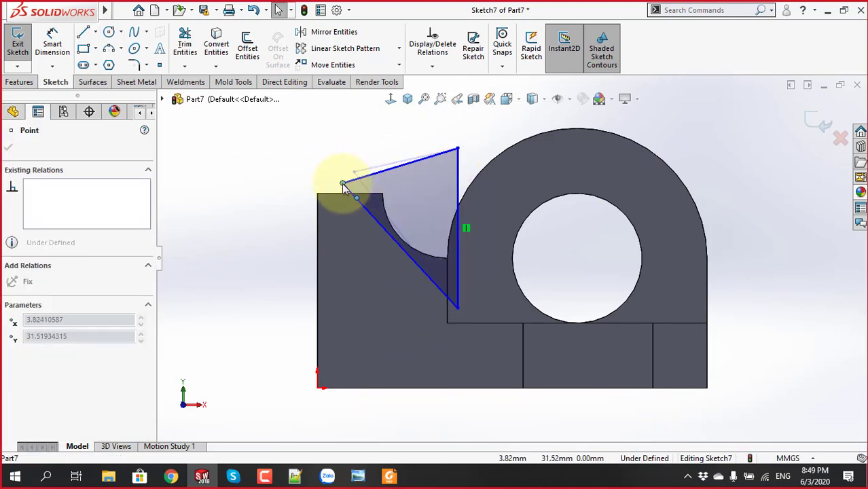
left_click(16, 83)
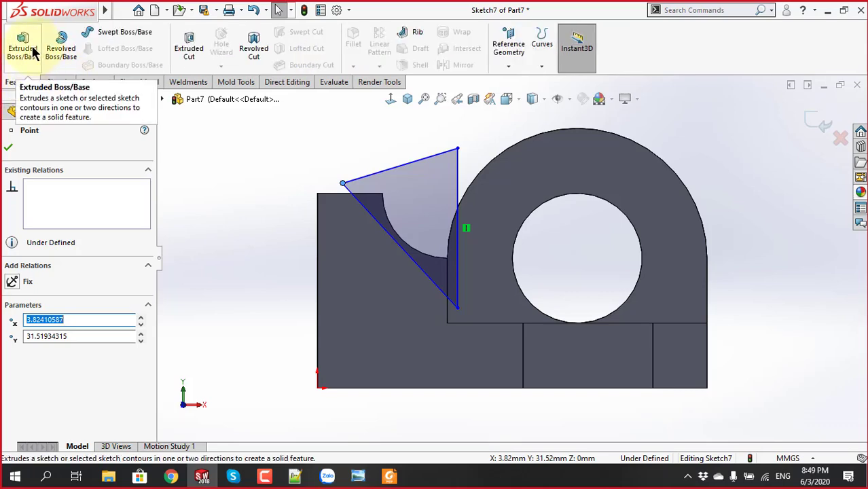
left_click(197, 53)
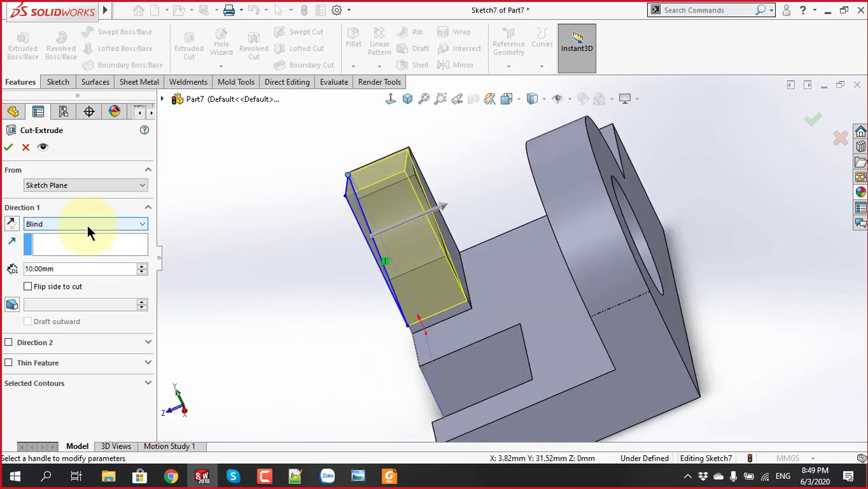
left_click(87, 227)
left_click(55, 261)
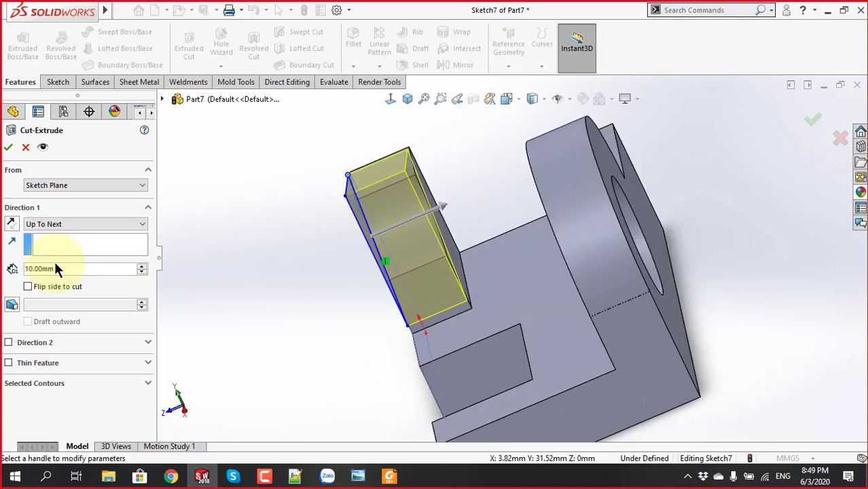
left_click(8, 147)
Fit and orbit the part to inspect the new sloped top, browsing the Curves and Reference Geometry lists
key("z")
key("z")
key("z")
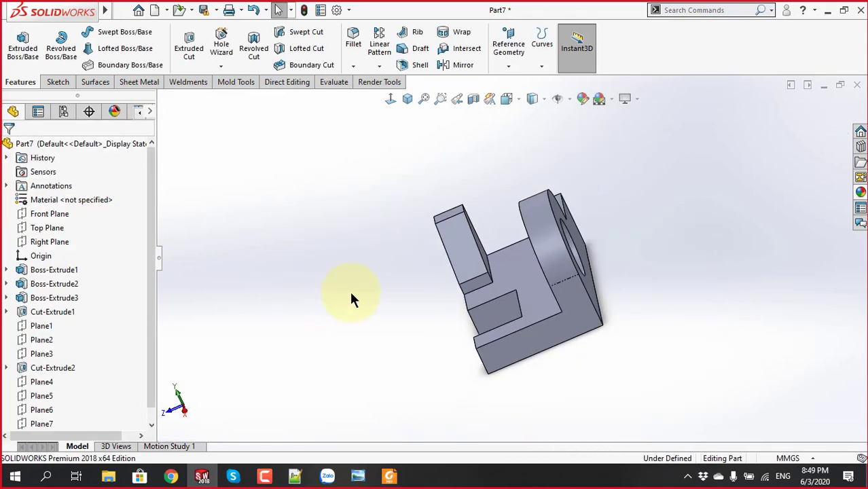
middle_click_drag(351, 299, 427, 233)
scroll(510, 252, "down", 5)
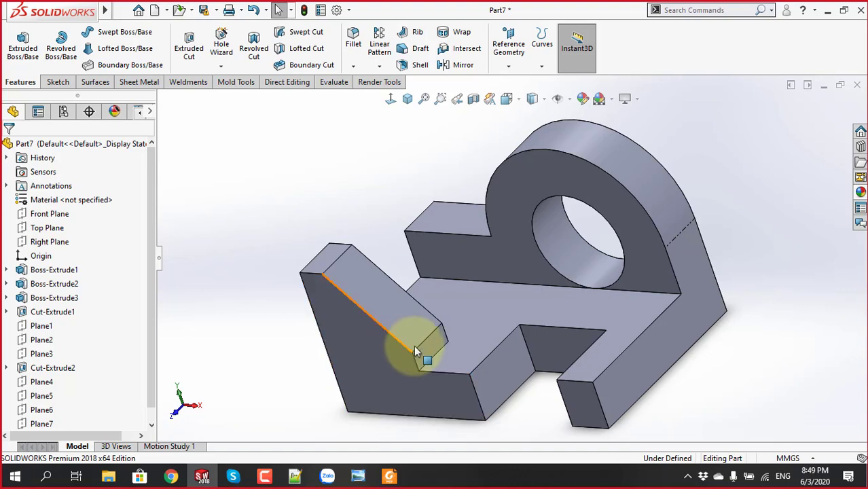
left_click(541, 66)
left_click(508, 66)
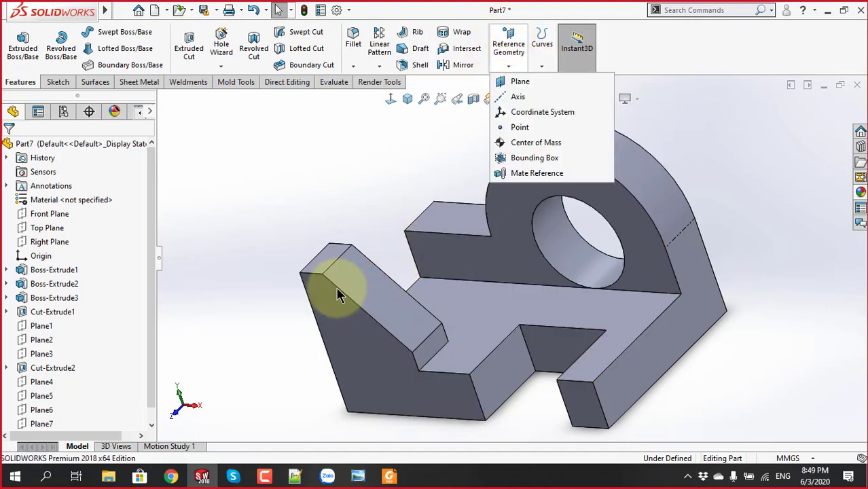
left_click(347, 272)
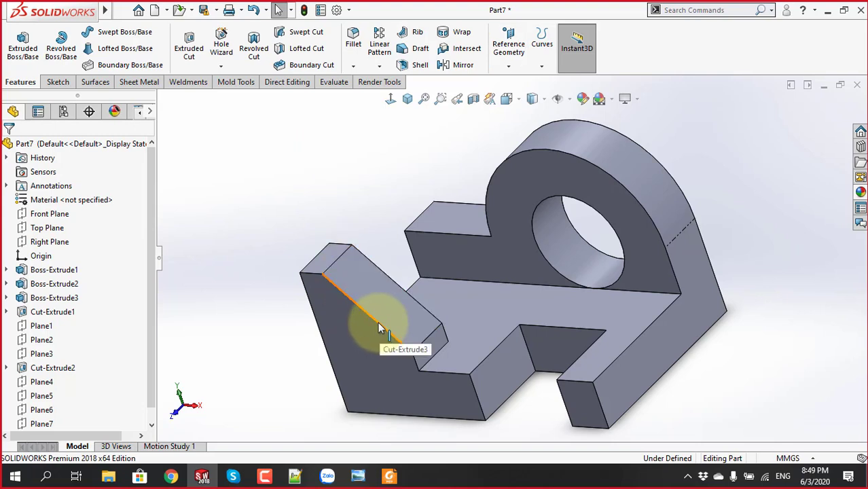
left_click(508, 49)
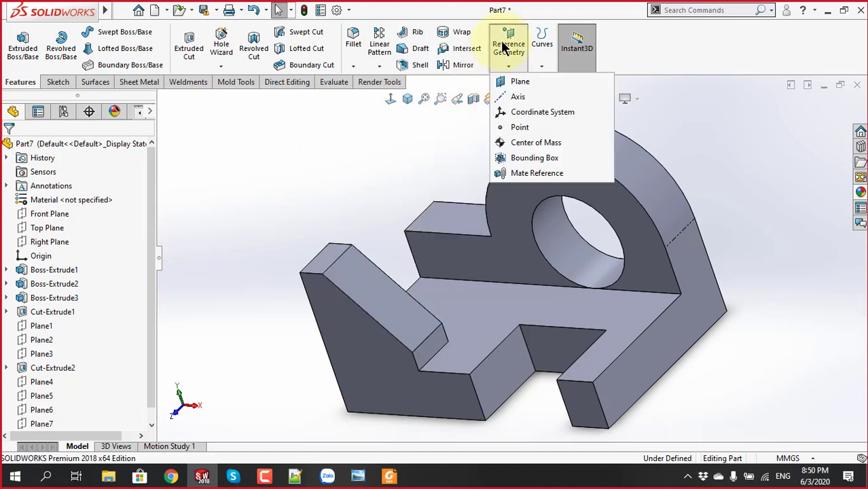
Create Plane8 from the sloped edge (Perpendicular) and its top vertex as references
left_click(513, 81)
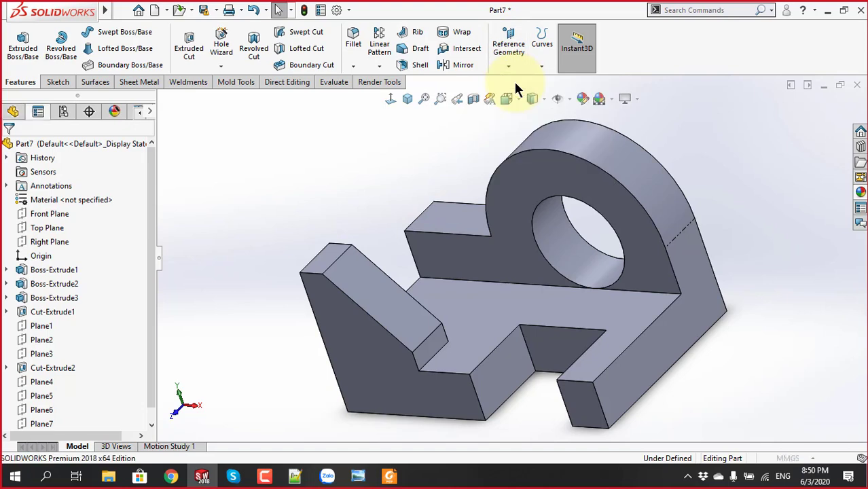
left_click(352, 301)
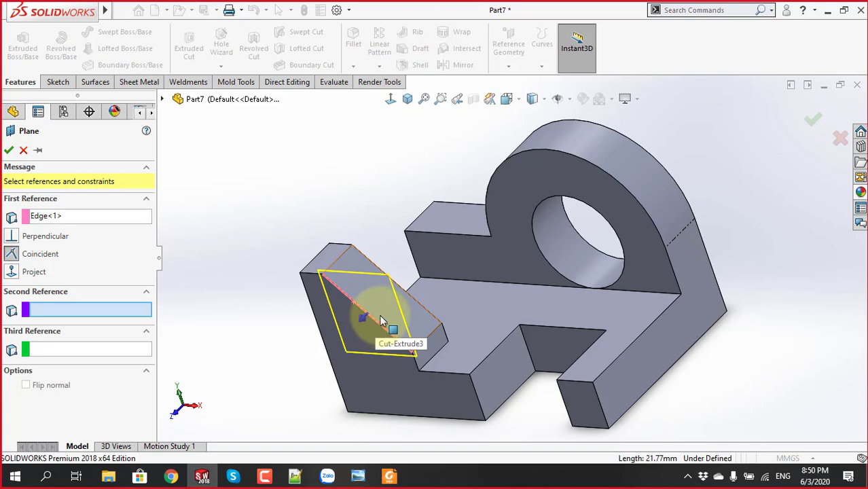
left_click(323, 274)
scroll(337, 272, "down", 2)
scroll(367, 273, "down", 2)
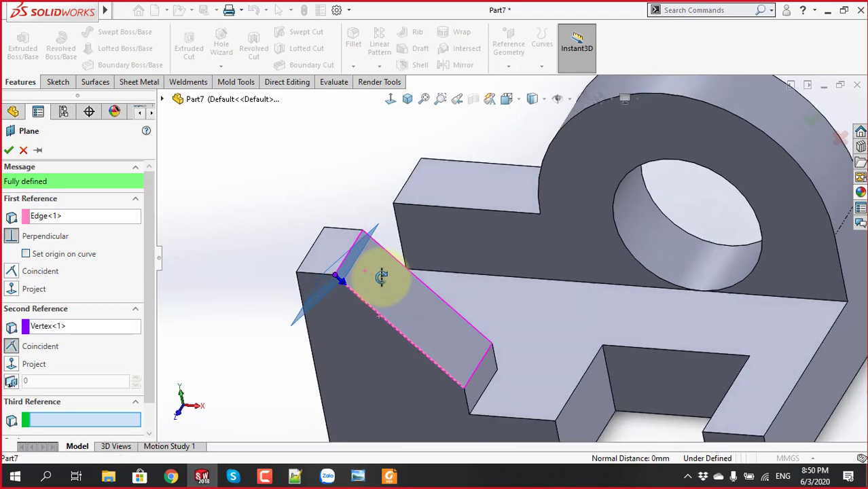
mouse_move(382, 275)
middle_mouse_down()
mouse_move(441, 296)
mouse_move(413, 271)
mouse_move(412, 217)
middle_mouse_up()
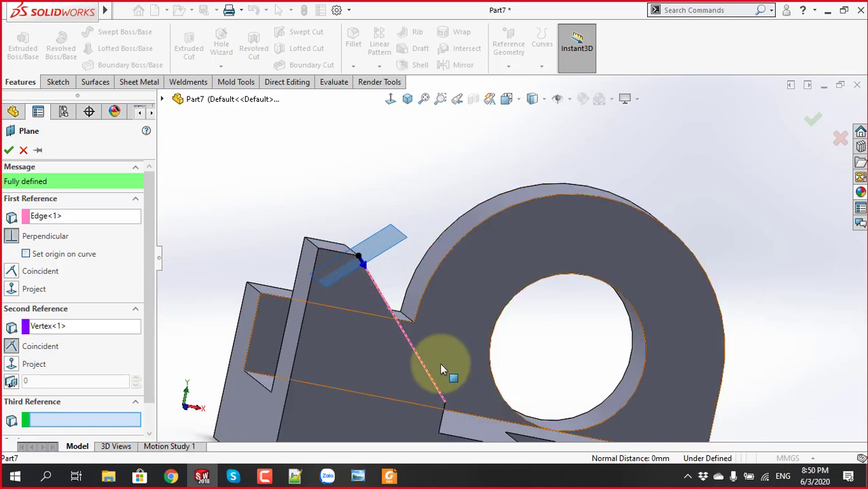
scroll(408, 278, "up", 3)
mouse_move(417, 242)
middle_mouse_down()
mouse_move(438, 219)
mouse_move(451, 296)
middle_mouse_up()
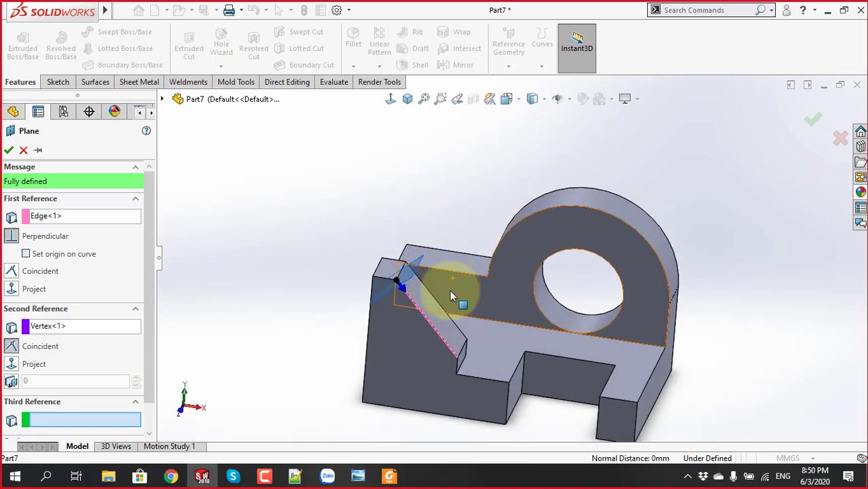
left_click(11, 237)
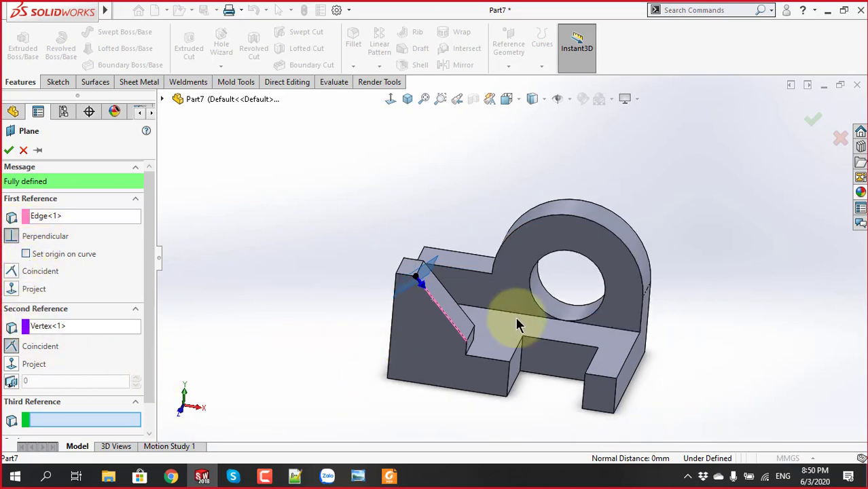
scroll(513, 319, "down", 3)
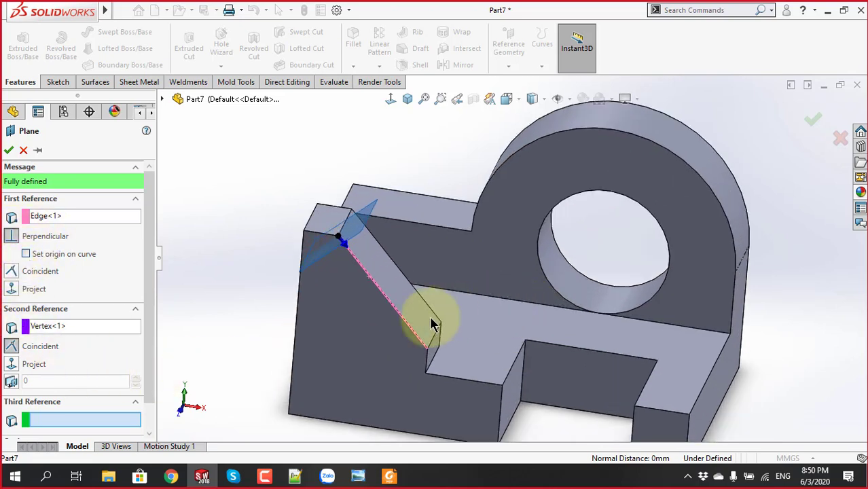
left_click(9, 153)
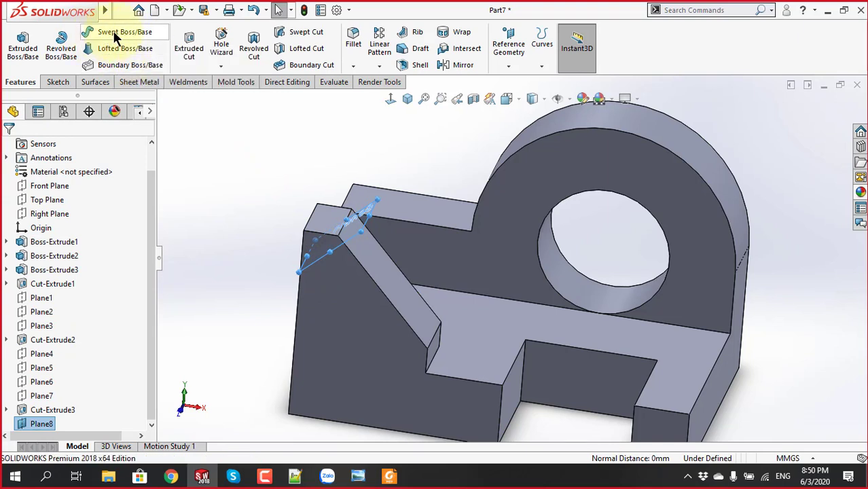
left_click(281, 210)
mouse_move(281, 210)
middle_mouse_down()
mouse_move(503, 318)
mouse_move(475, 242)
mouse_move(415, 234)
middle_mouse_up()
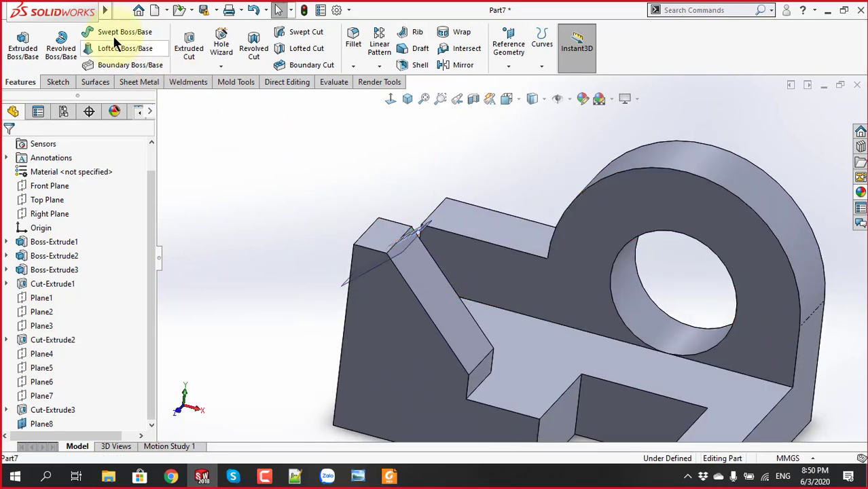
scroll(424, 242, "down", 2)
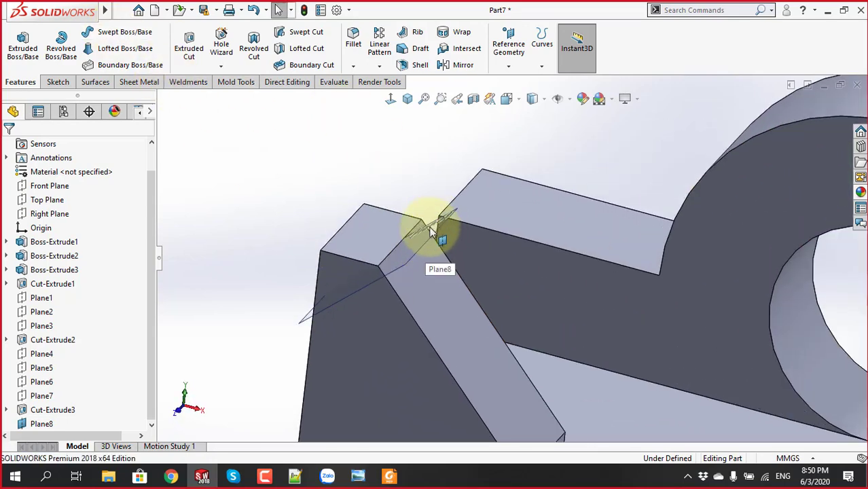
scroll(432, 235, "up", 1)
scroll(435, 239, "up", 1)
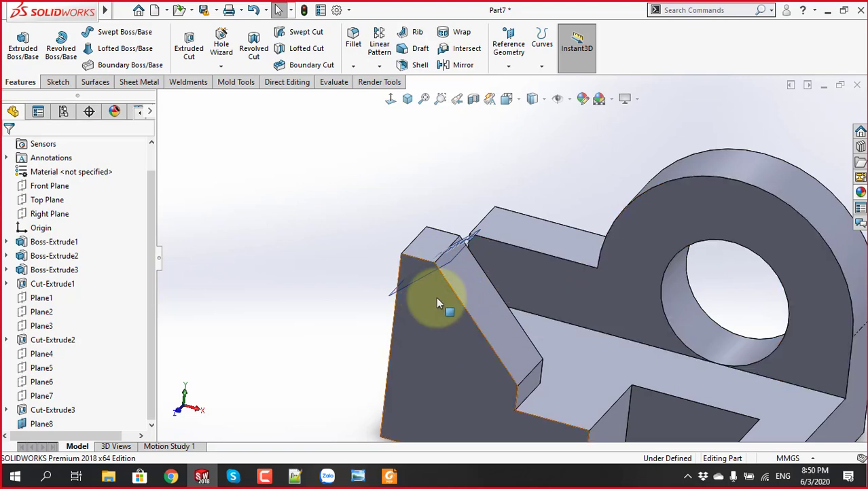
scroll(479, 271, "down", 3)
left_click(509, 236)
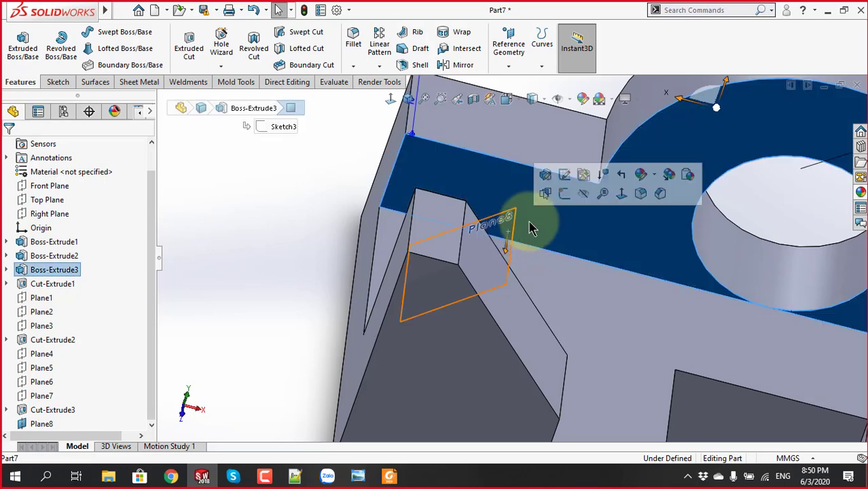
mouse_move(468, 246)
middle_mouse_down()
mouse_move(478, 281)
mouse_move(407, 282)
middle_mouse_up()
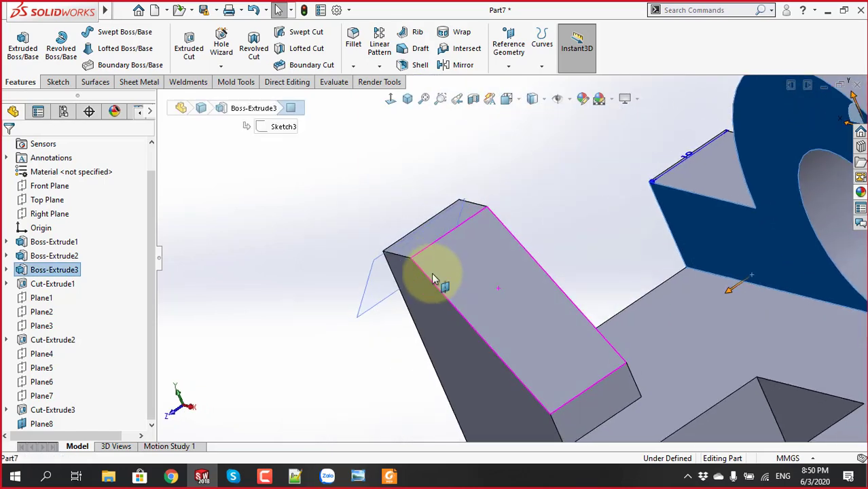
left_click(411, 279)
left_click(442, 253)
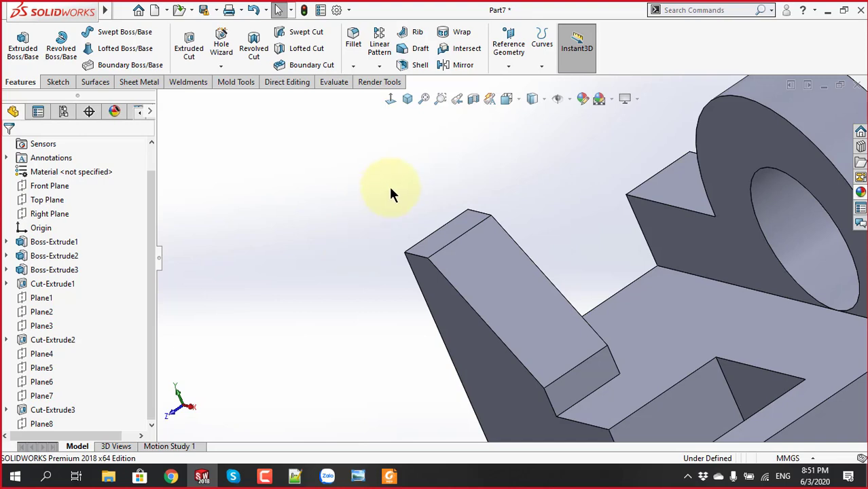
scroll(564, 303, "up", 3)
scroll(636, 211, "down", 3)
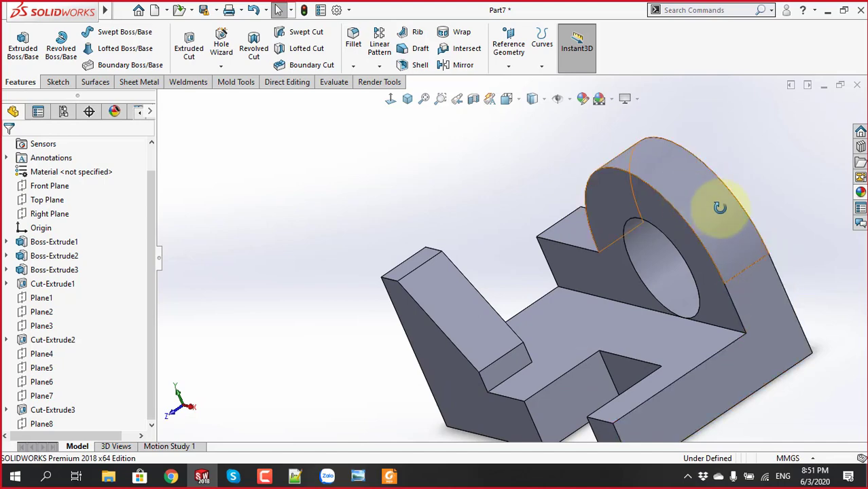
middle_click_drag(716, 204, 610, 206)
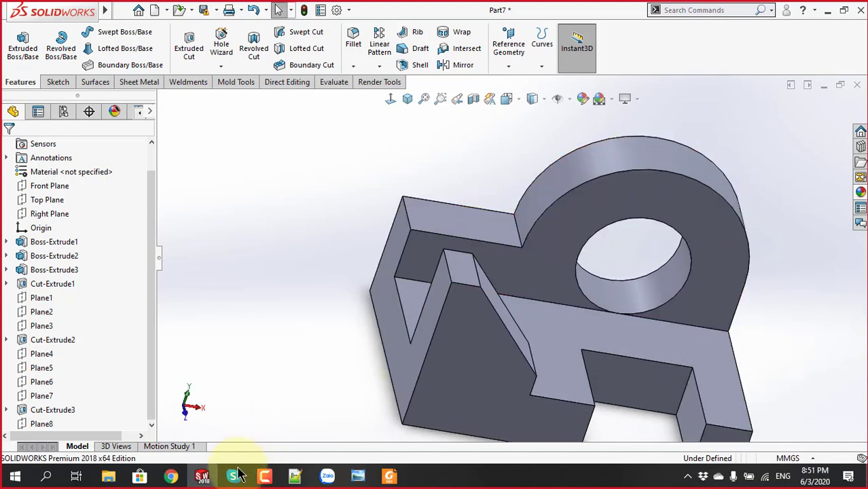
left_click(108, 476)
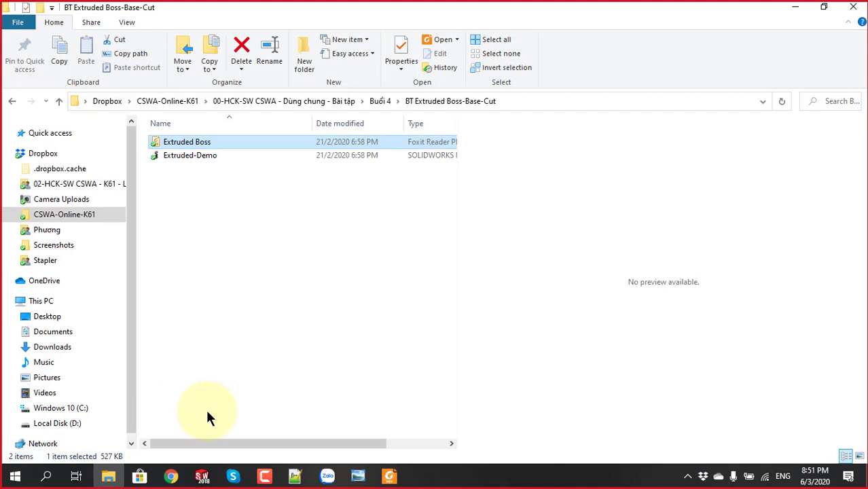
Look at the Plane 001 exercise image, then return to the exercise files folder
left_click(358, 475)
scroll(440, 286, "down", 3)
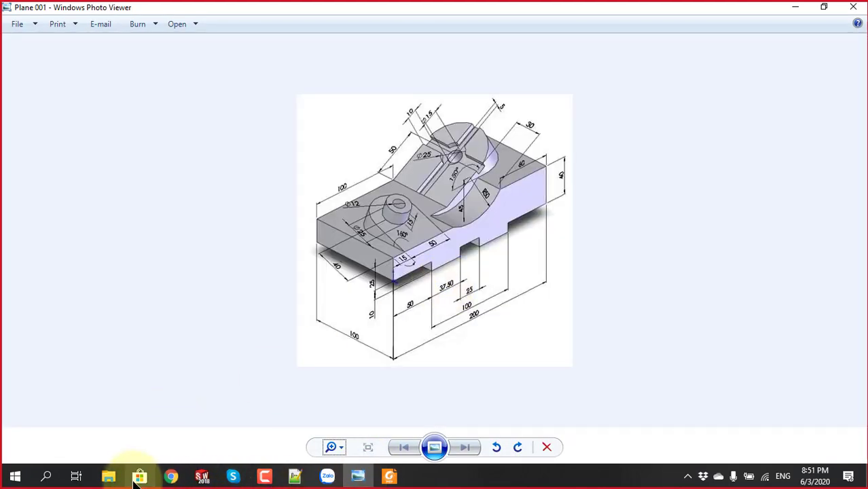
left_click(109, 475)
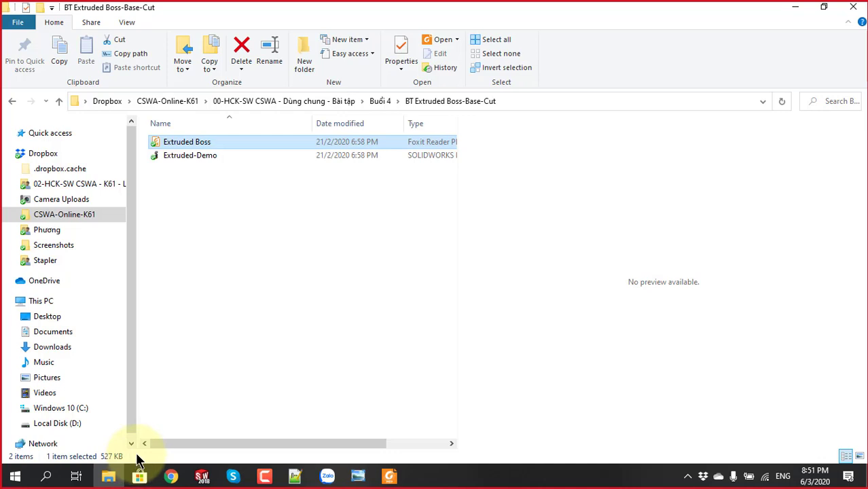
Navigate CSWA-Online-K61 > shared exercises > Buổi 6 > BT tạo mặt phẳng and open Project015
left_click(83, 215)
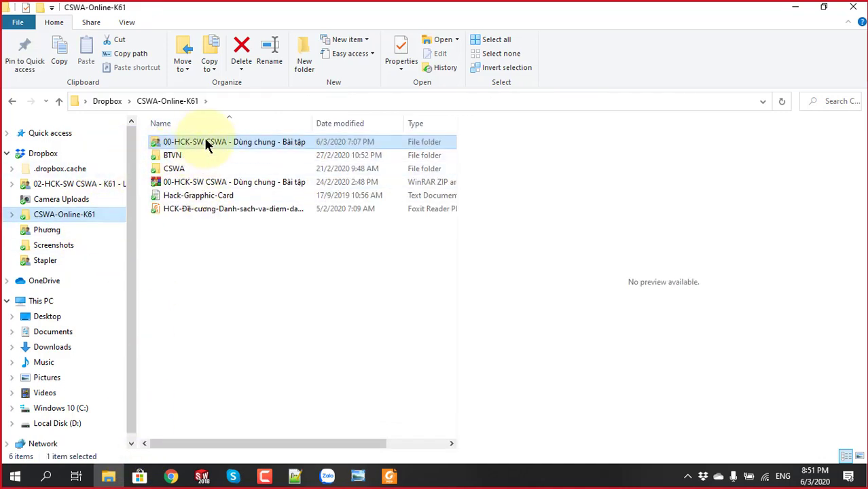
left_click(227, 156)
double_click(227, 141)
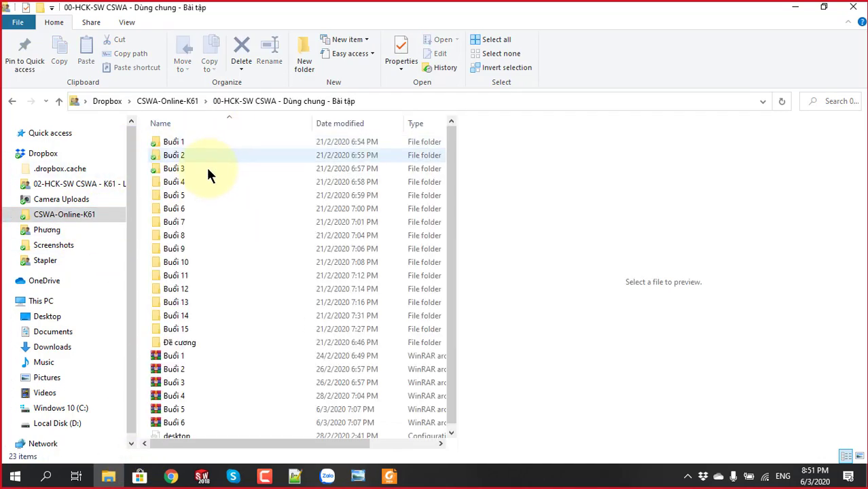
left_click(179, 212)
double_click(180, 212)
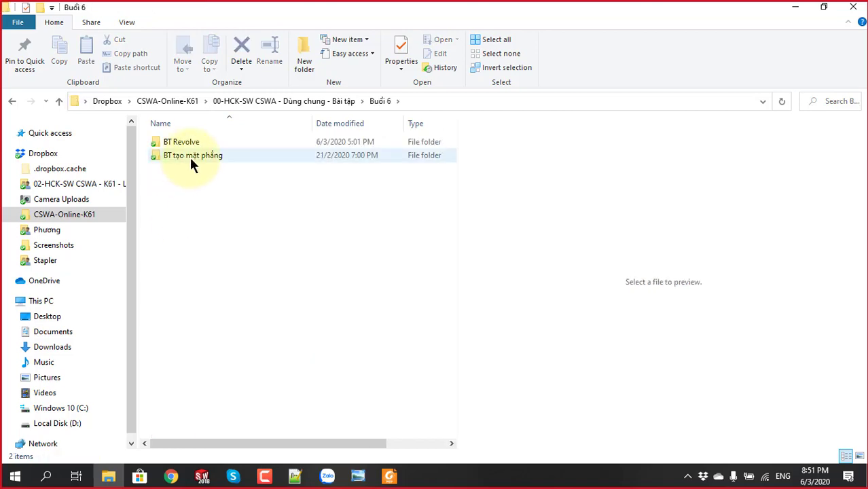
double_click(190, 155)
double_click(203, 156)
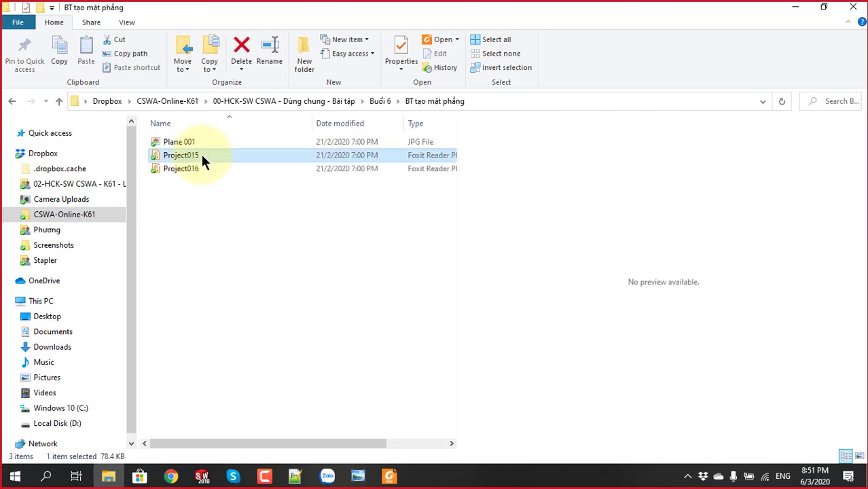
scroll(421, 288, "down", 2)
Rotate the Project015 page right so the drawing reads upright
scroll(431, 299, "down", 3)
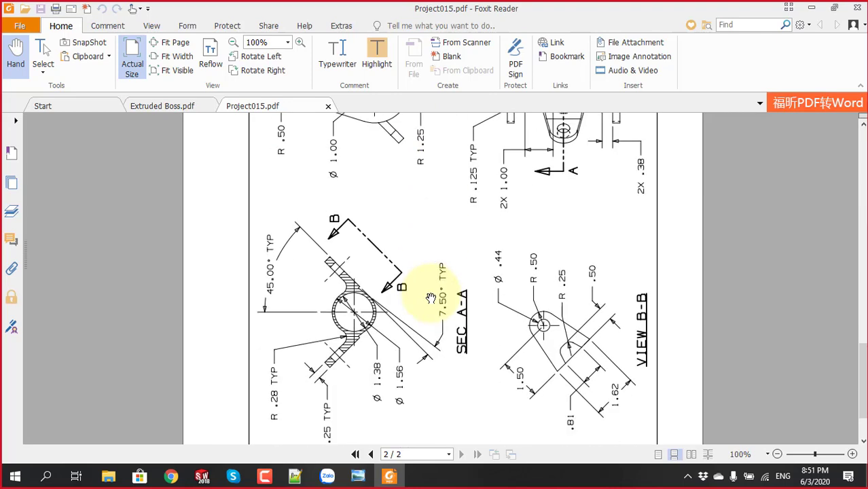
scroll(431, 299, "up", 3)
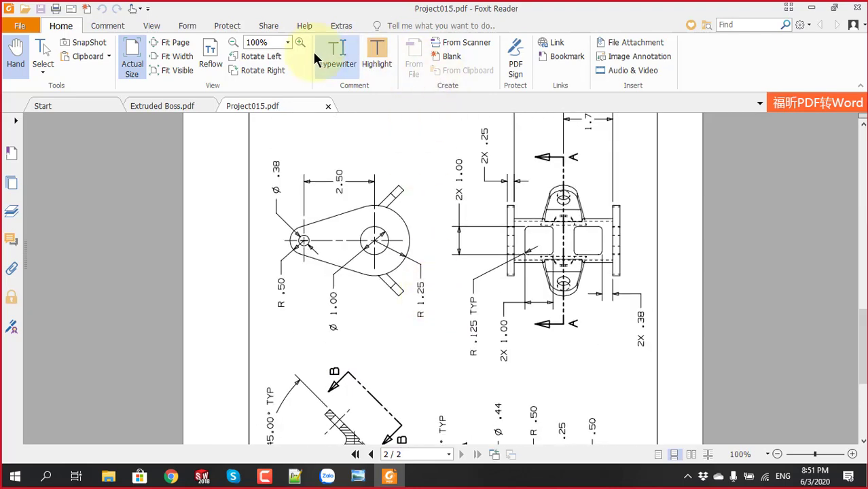
left_click(264, 70)
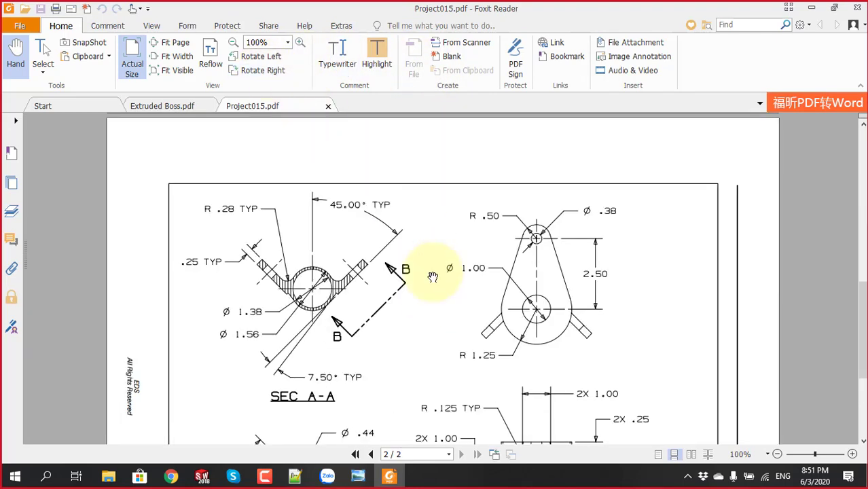
Scroll through SEC A-A and VIEW B-B, studying the Ø1.38/Ø1.56 bores and 3.50, 1.75 dimensions
scroll(439, 285, "down", 3)
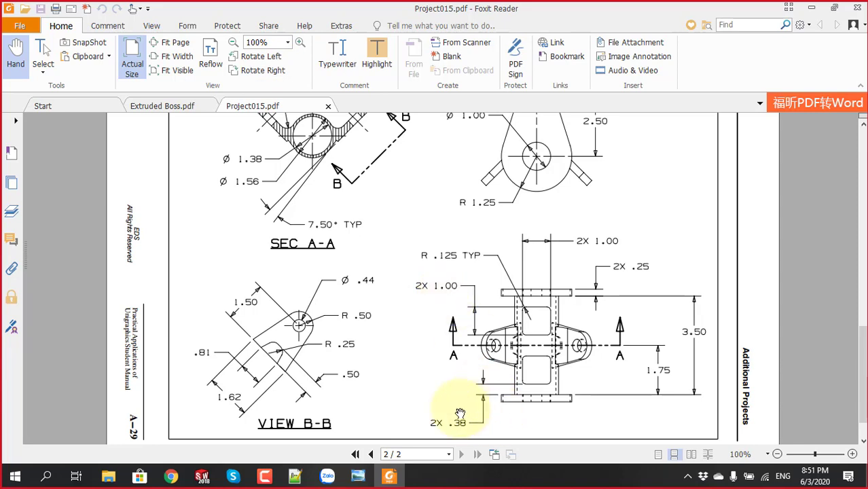
scroll(422, 401, "up", 2)
scroll(403, 360, "down", 1)
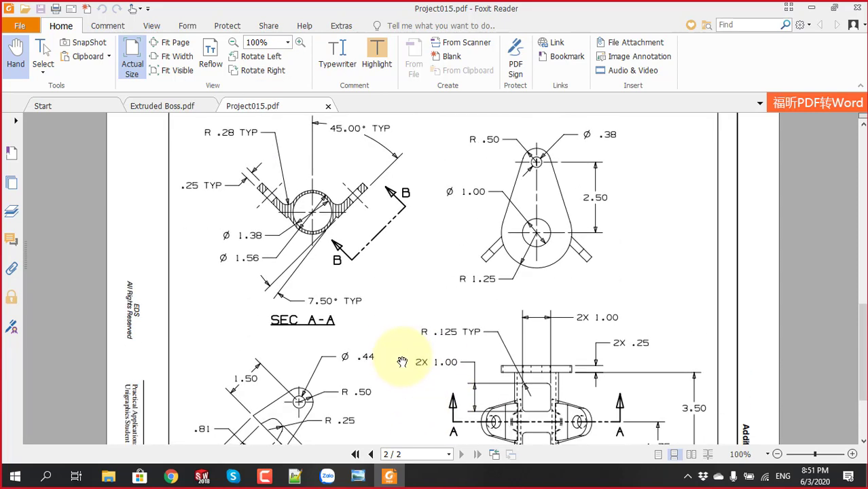
scroll(403, 361, "down", 1)
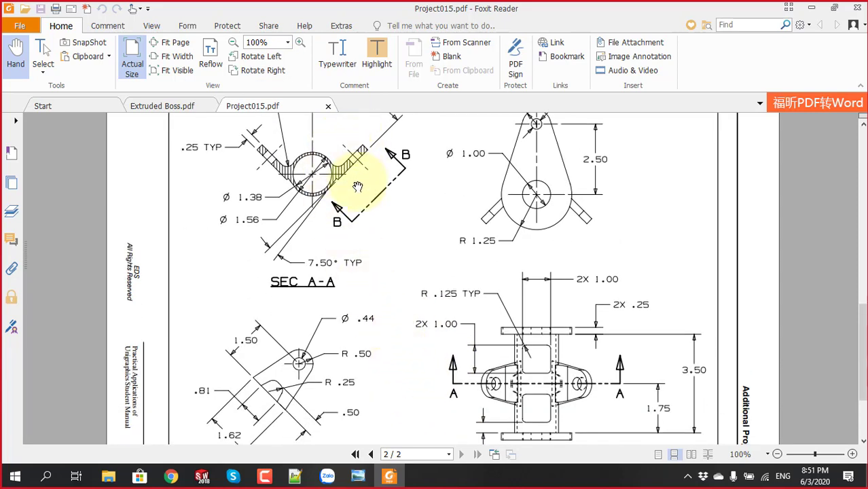
scroll(358, 187, "up", 1)
scroll(355, 181, "down", 1)
scroll(598, 340, "down", 1)
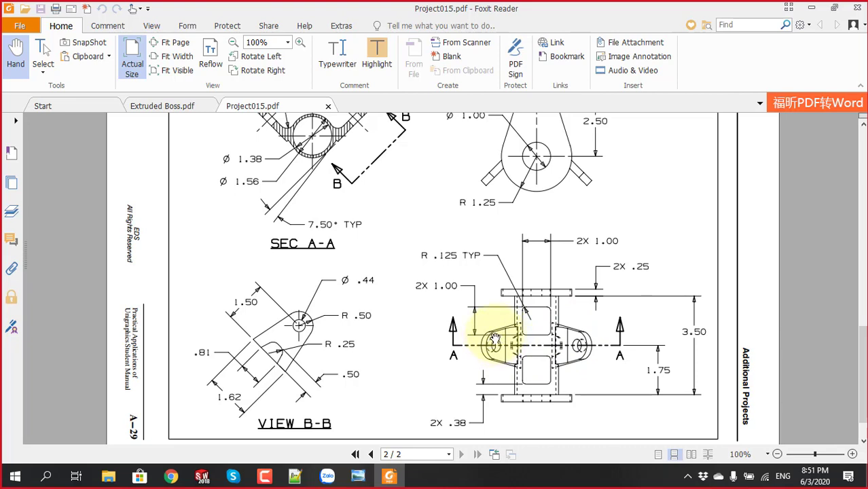
scroll(495, 345, "up", 1)
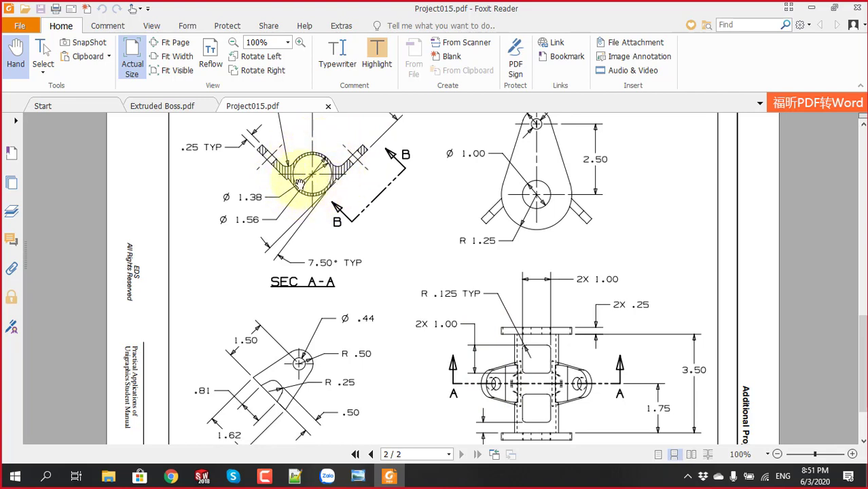
scroll(347, 216, "up", 3)
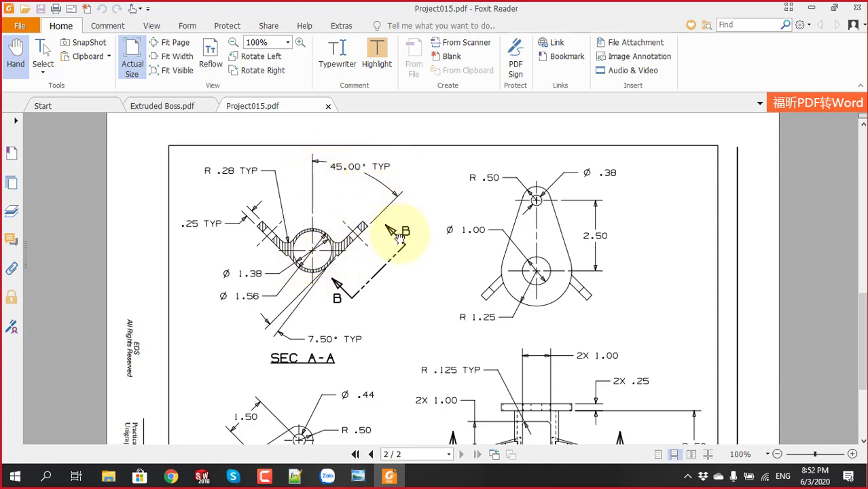
scroll(401, 234, "down", 2)
scroll(399, 240, "down", 2)
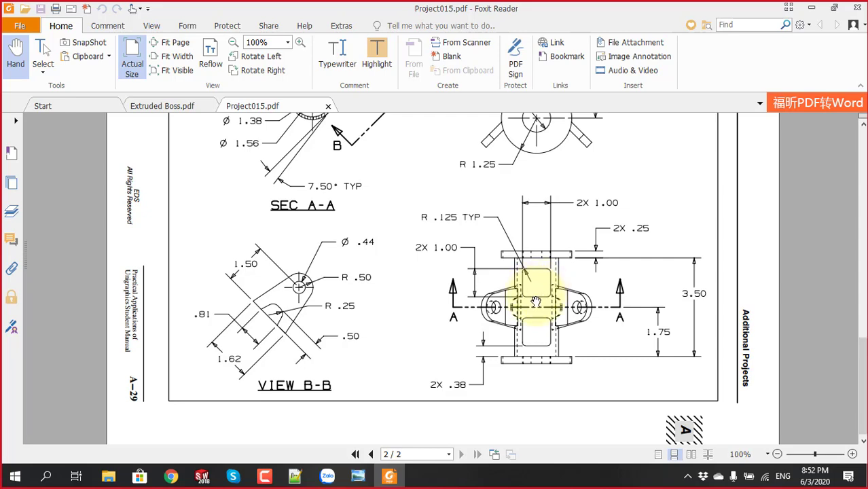
scroll(475, 287, "up", 3)
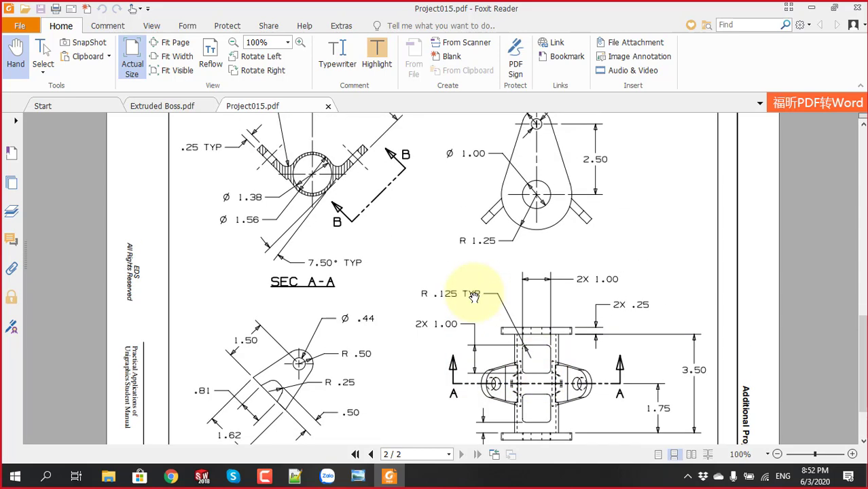
scroll(398, 246, "up", 3)
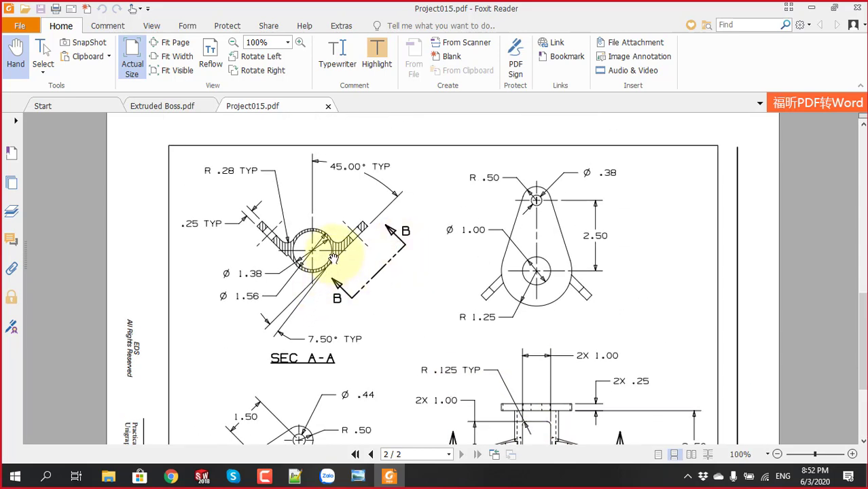
scroll(335, 260, "down", 5)
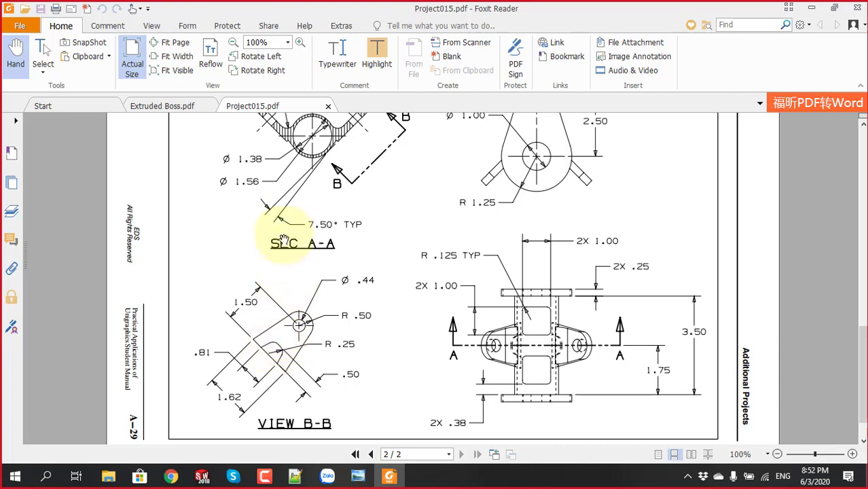
scroll(313, 193, "up", 1)
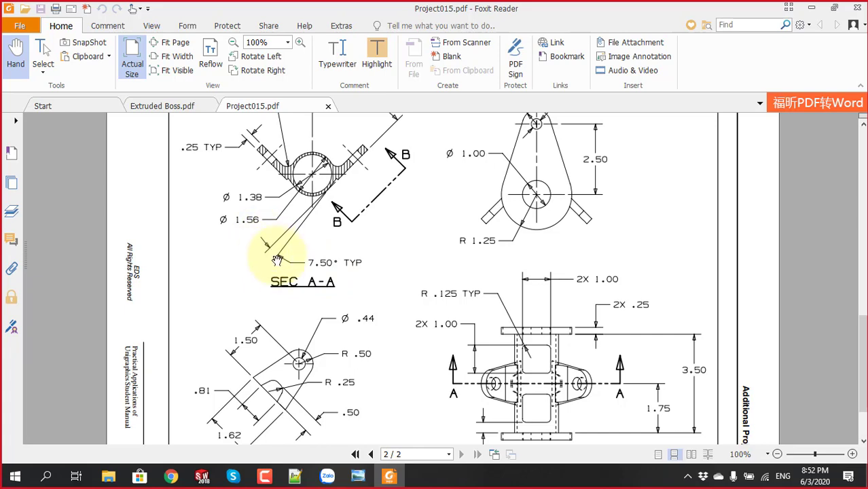
scroll(374, 263, "down", 2)
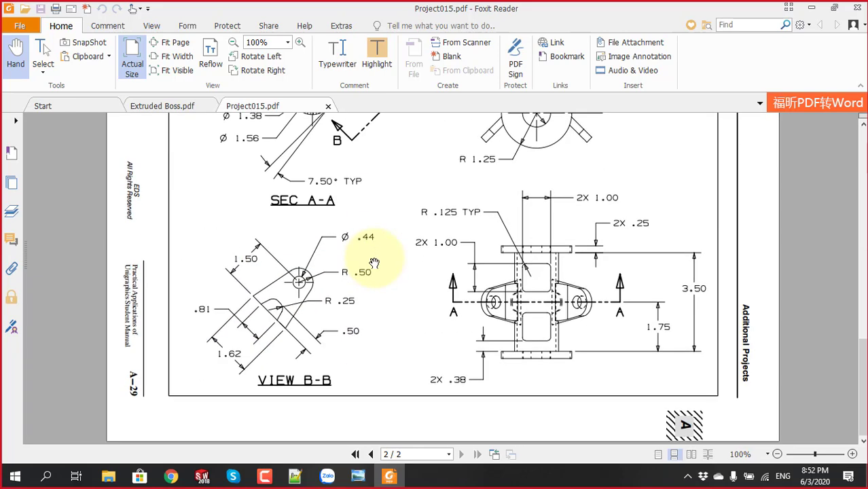
scroll(374, 263, "up", 1)
scroll(374, 263, "down", 1)
scroll(374, 263, "up", 1)
scroll(388, 269, "up", 3)
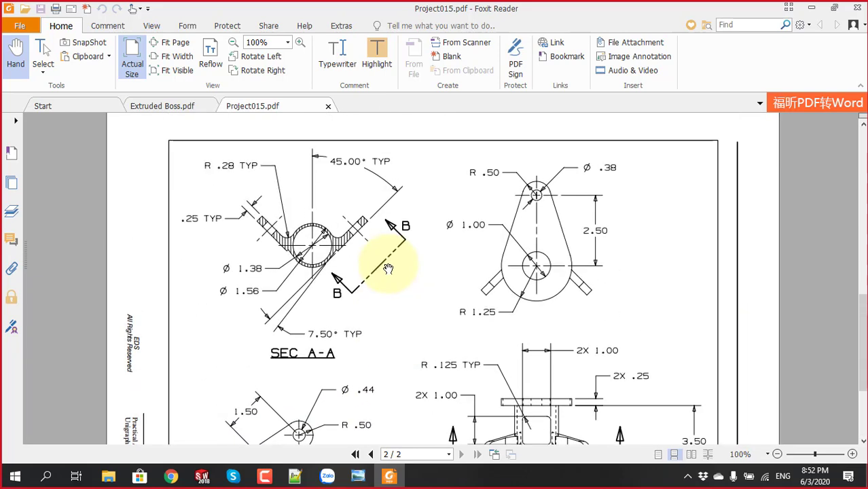
scroll(388, 269, "down", 3)
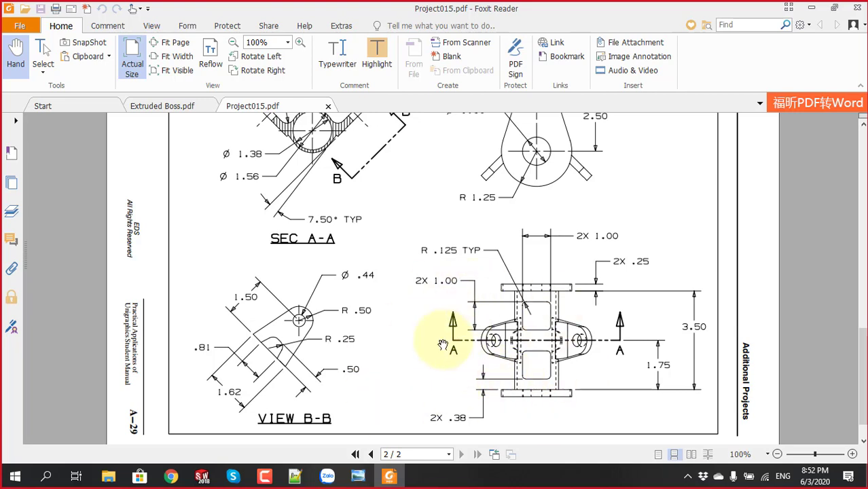
scroll(442, 345, "up", 1)
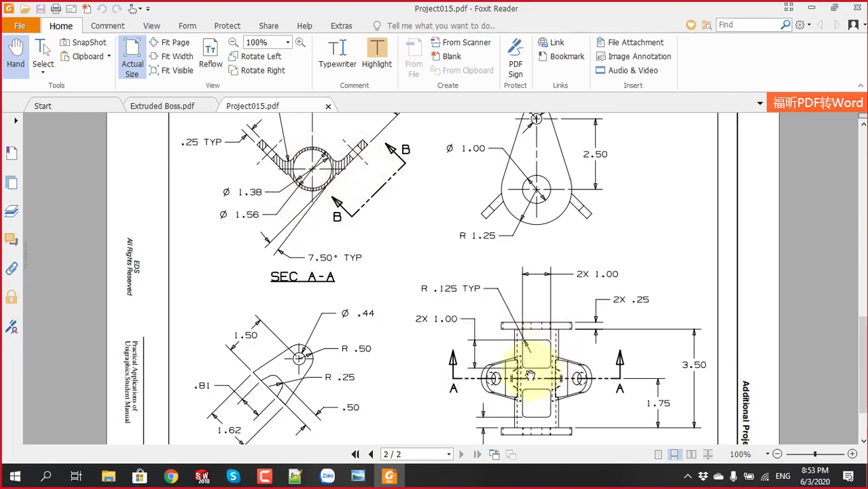
Back in SOLIDWORKS, turn and zoom the view onto the round boss and show Reference Geometry options
left_click(204, 476)
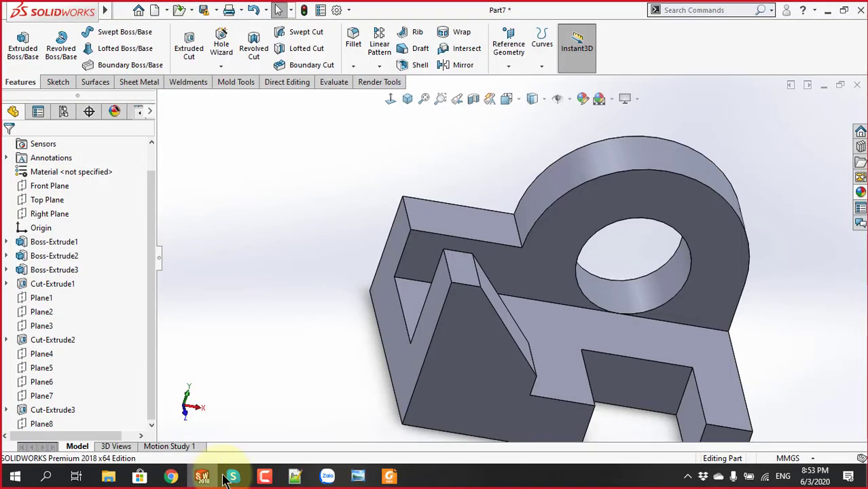
mouse_move(511, 297)
middle_mouse_down()
mouse_move(600, 204)
mouse_move(575, 252)
mouse_move(584, 187)
middle_mouse_up()
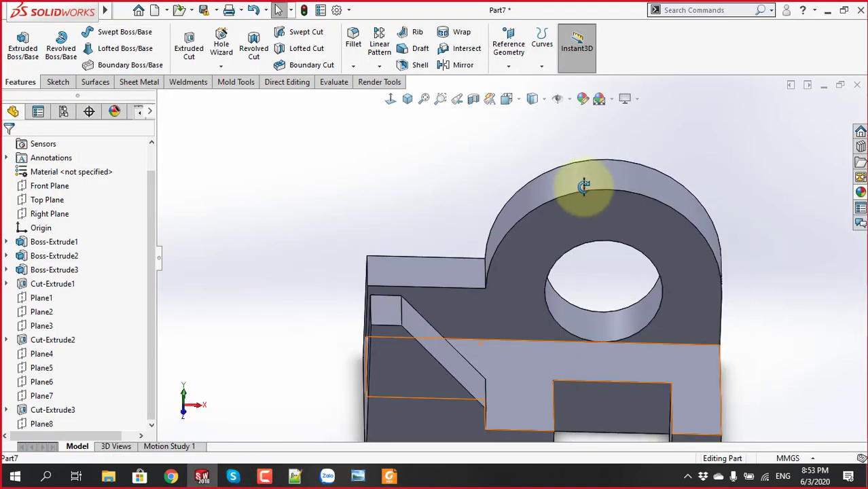
scroll(586, 184, "down", 2)
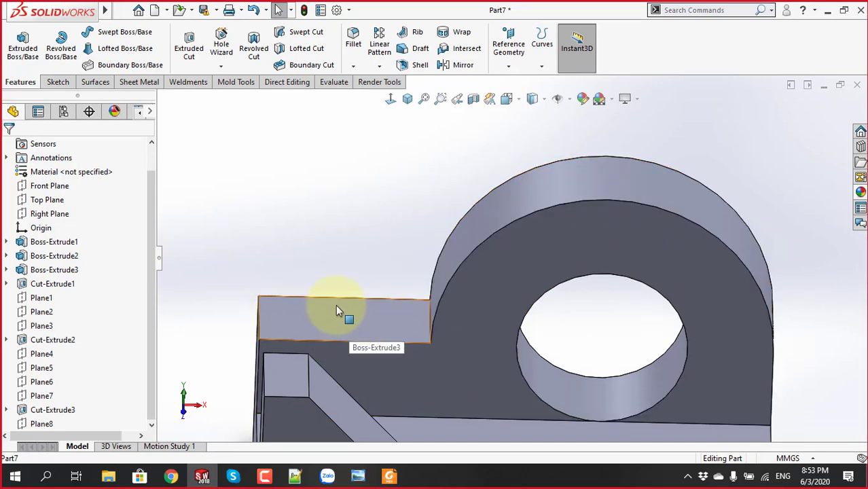
left_click(514, 62)
Define a plane on the boss's curved face, angled 60° to the flat face
left_click(520, 82)
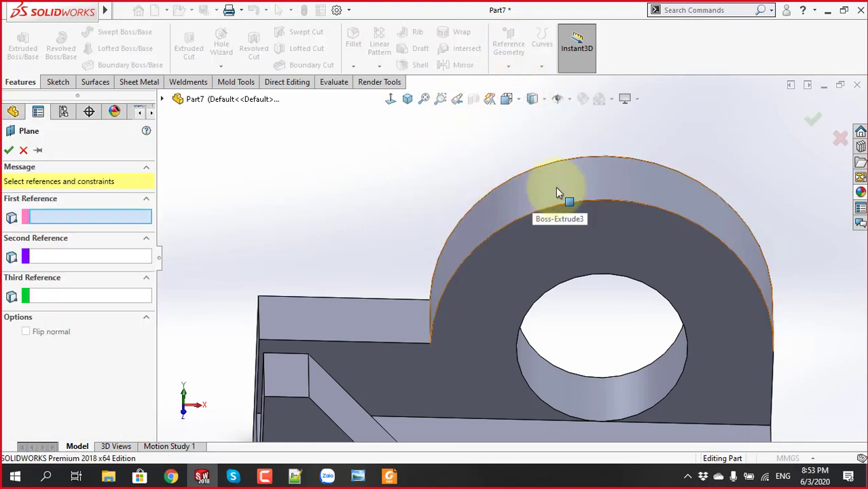
left_click(600, 187)
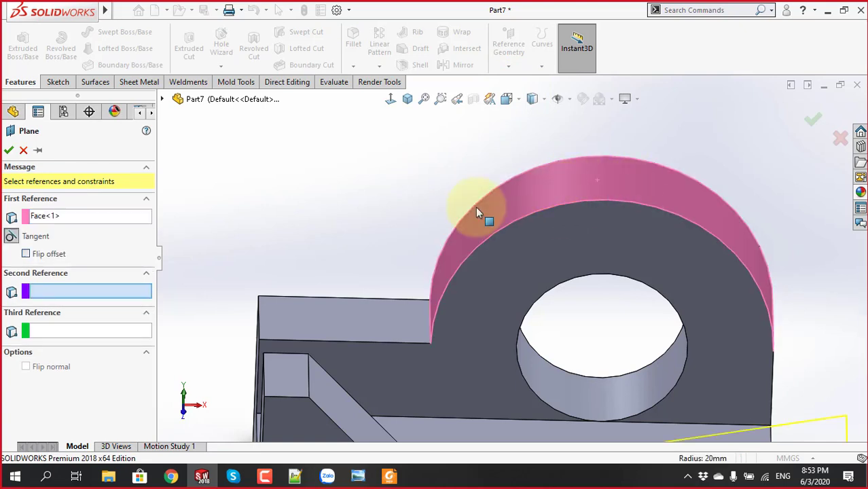
left_click(304, 312)
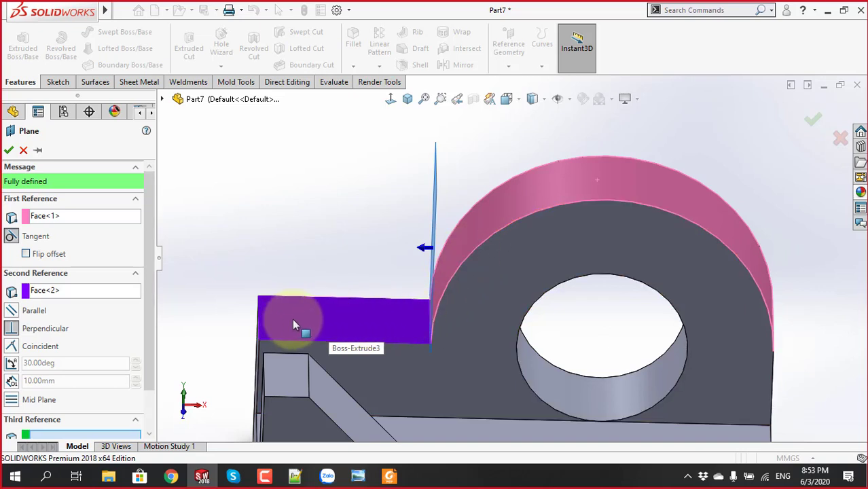
left_click(11, 366)
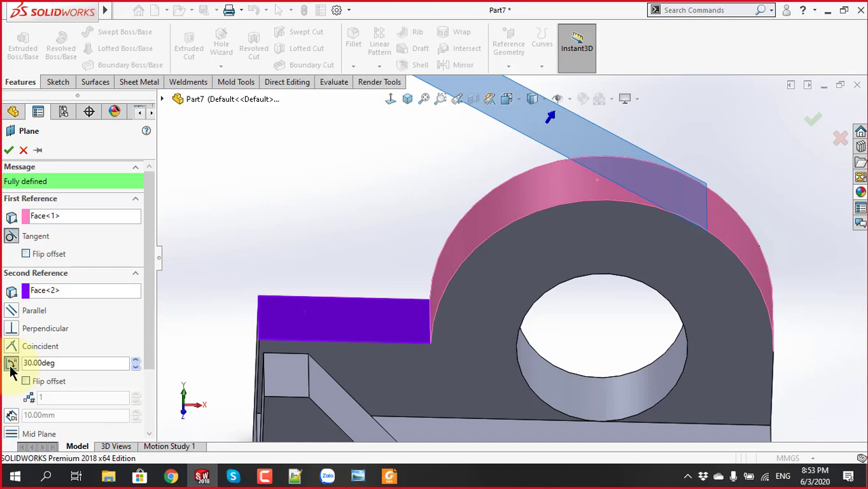
double_click(85, 365)
type("60")
key("Return")
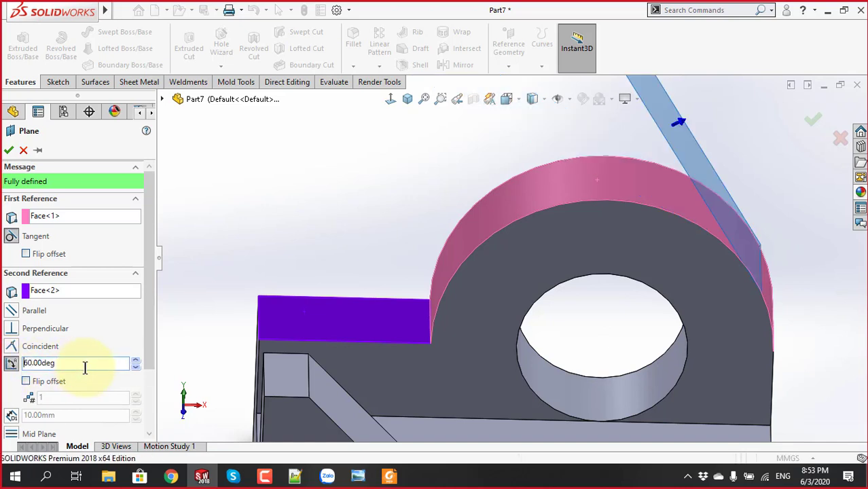
Orbit the part and toggle both Flip options to compare the 60° plane's positions
middle_click_drag(330, 310, 559, 222)
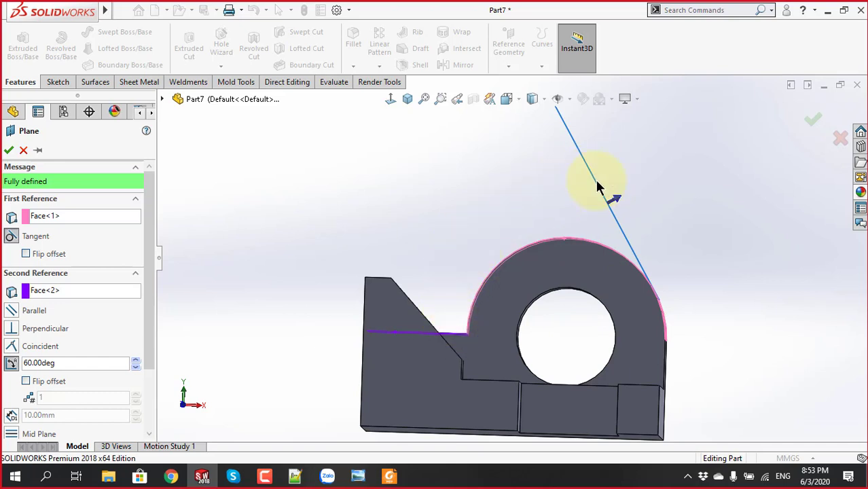
middle_click_drag(566, 184, 562, 227)
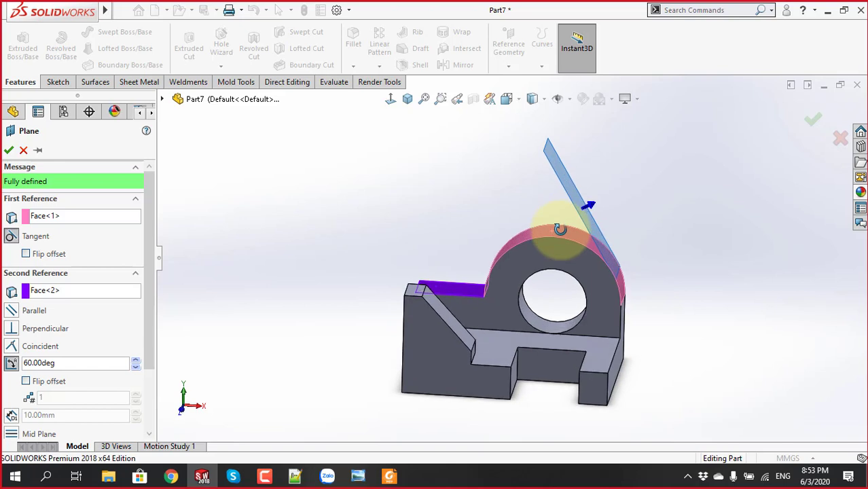
left_click(26, 382)
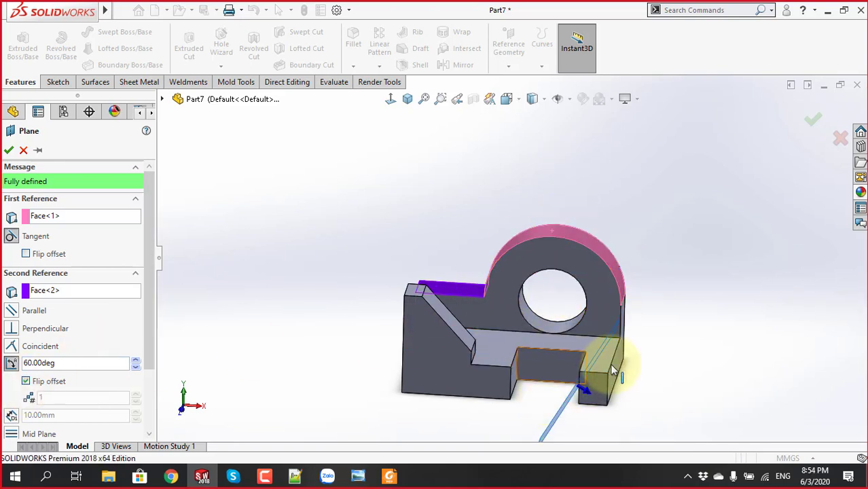
left_click(26, 255)
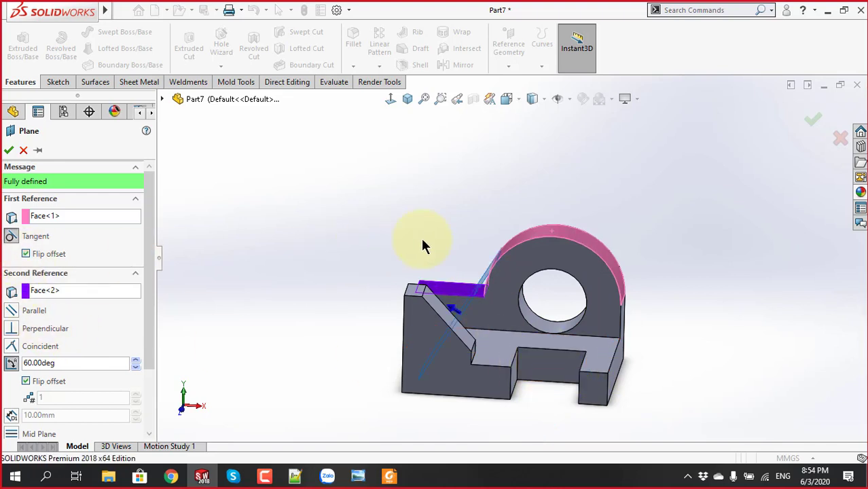
middle_click_drag(535, 274, 393, 324)
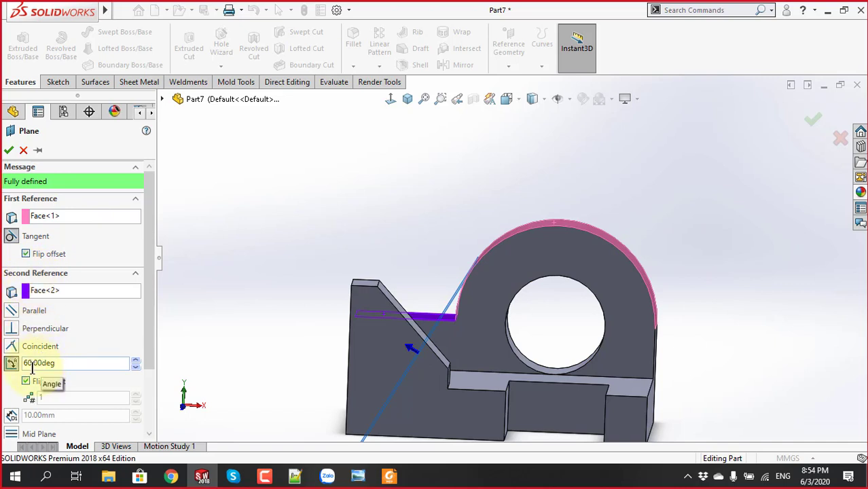
left_click(26, 254)
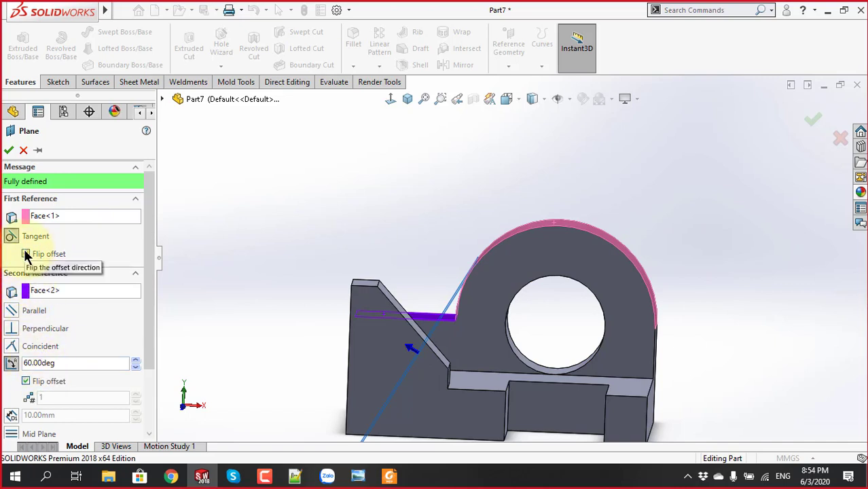
left_click(25, 382)
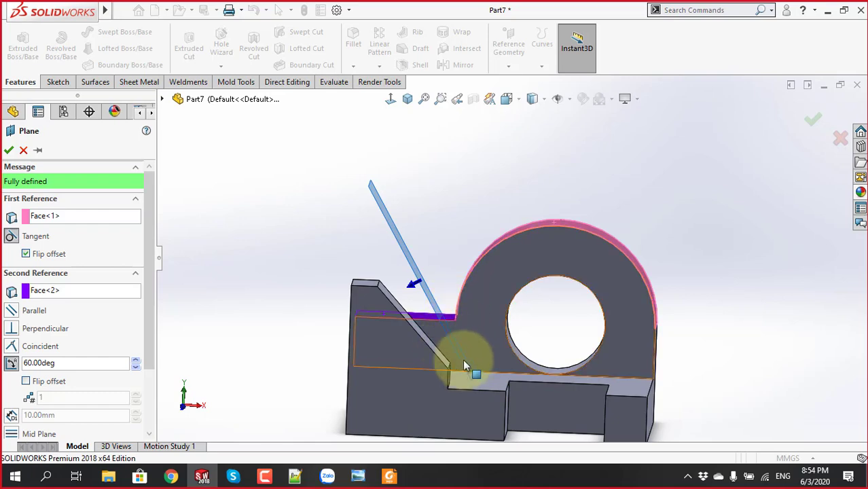
Recheck the flipped positions from a frontal angle, then cancel the plane
scroll(501, 270, "down", 3)
middle_click_drag(500, 270, 507, 312)
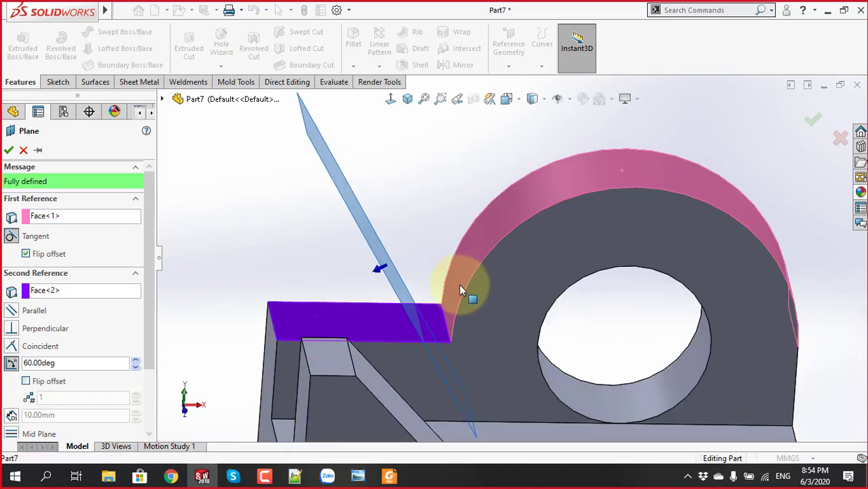
scroll(738, 293, "up", 4)
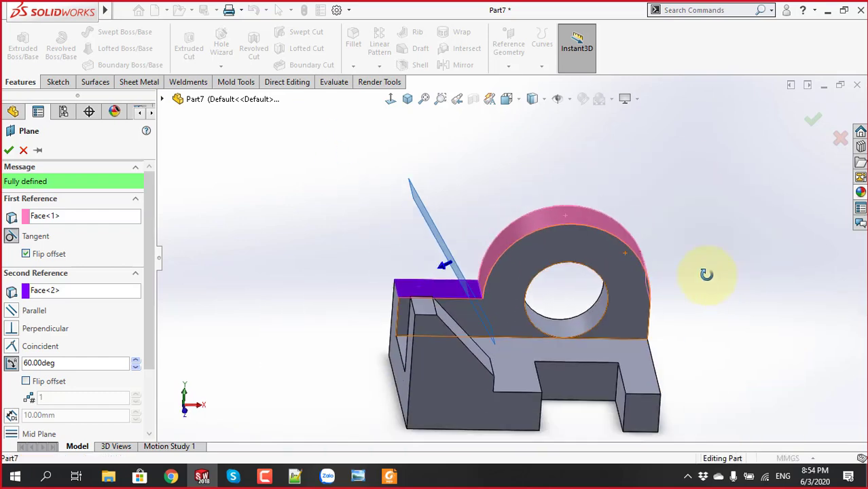
mouse_move(707, 274)
middle_mouse_down()
mouse_move(708, 246)
mouse_move(562, 295)
middle_mouse_up()
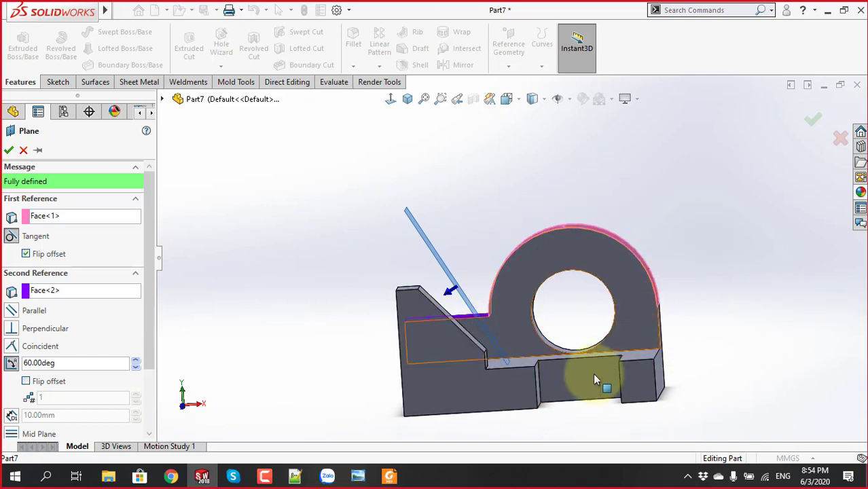
left_click(26, 253)
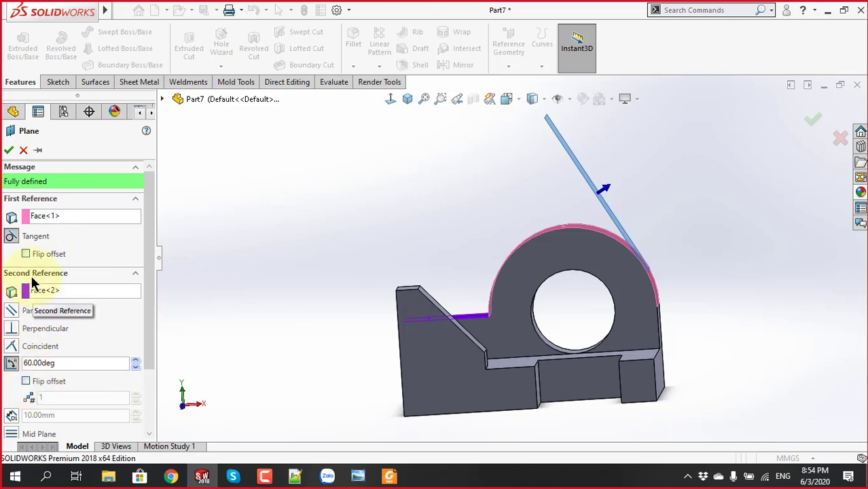
left_click(26, 253)
left_click(26, 381)
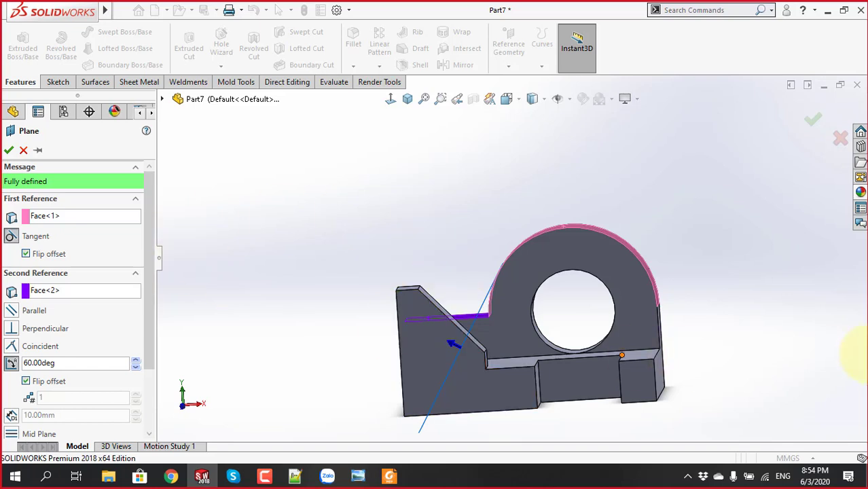
left_click(22, 151)
From the BT tạo mặt phẳng folder, open Plane 001 in Windows Photo Viewer
scroll(492, 330, "down", 2)
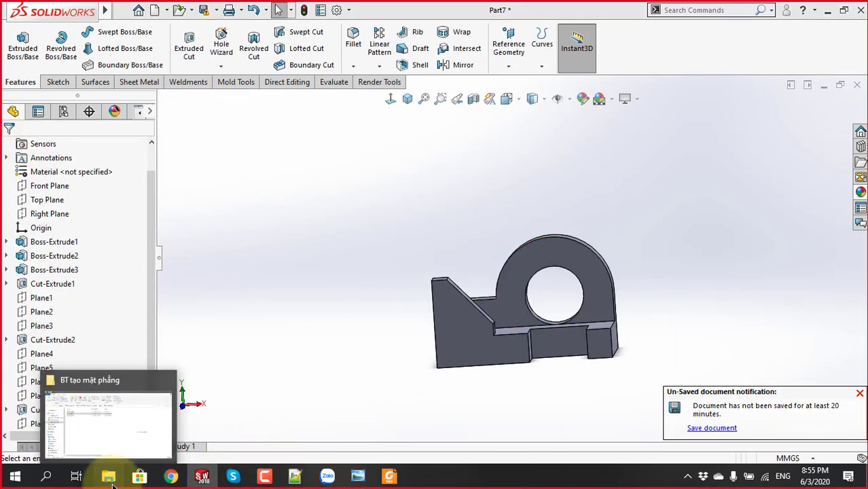
left_click(113, 485)
left_click(208, 142)
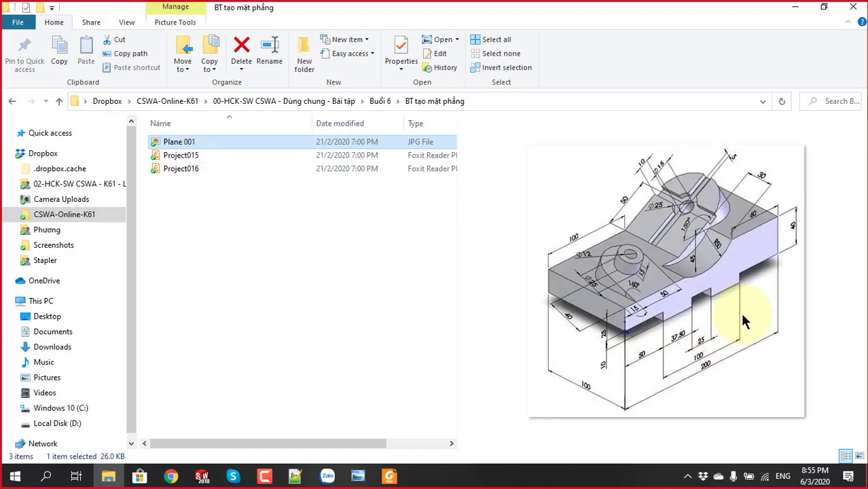
left_click(317, 307)
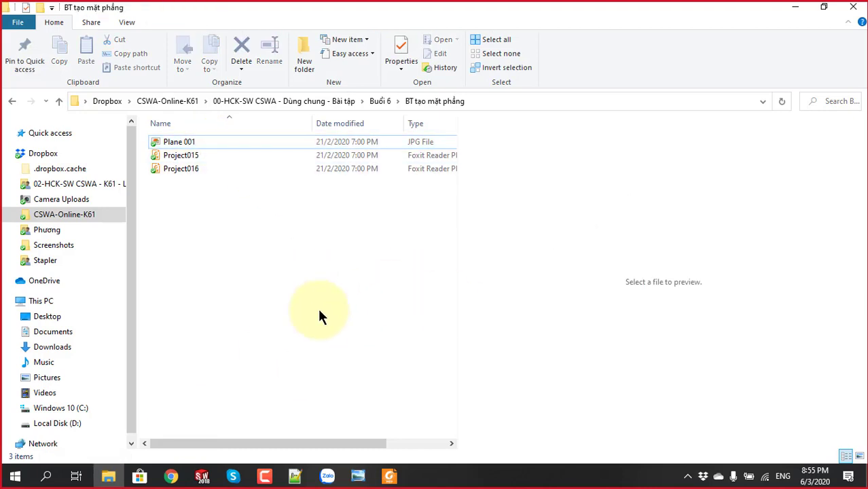
left_click(356, 474)
Zoom in on the Plane 001 drawing, then go up to the parent exercises folder in Explorer
scroll(347, 410, "up", 2)
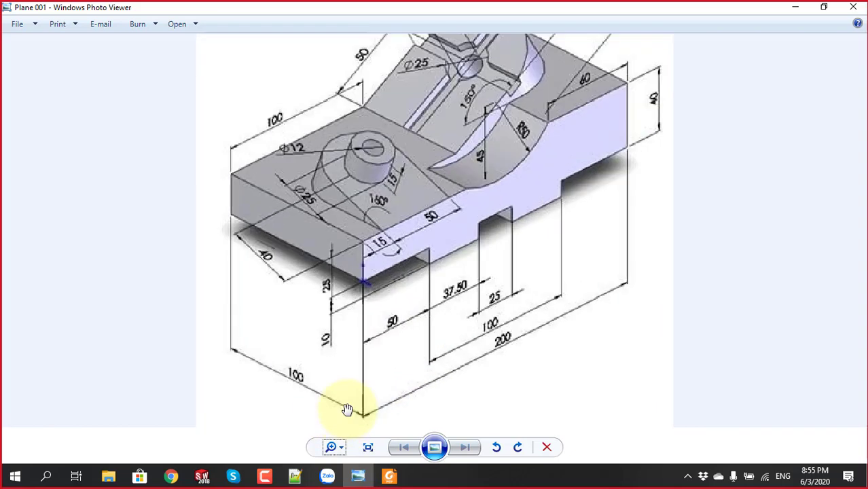
scroll(421, 280, "up", 1)
scroll(421, 281, "down", 1)
scroll(421, 281, "down", 1)
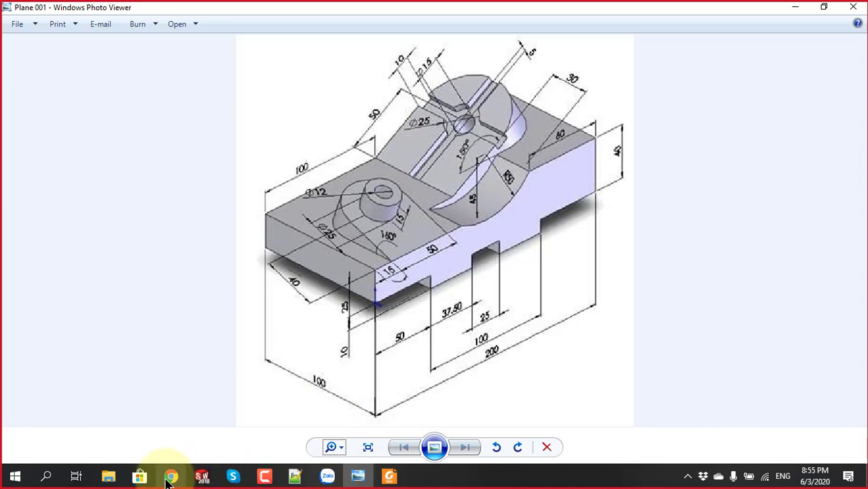
left_click(108, 476)
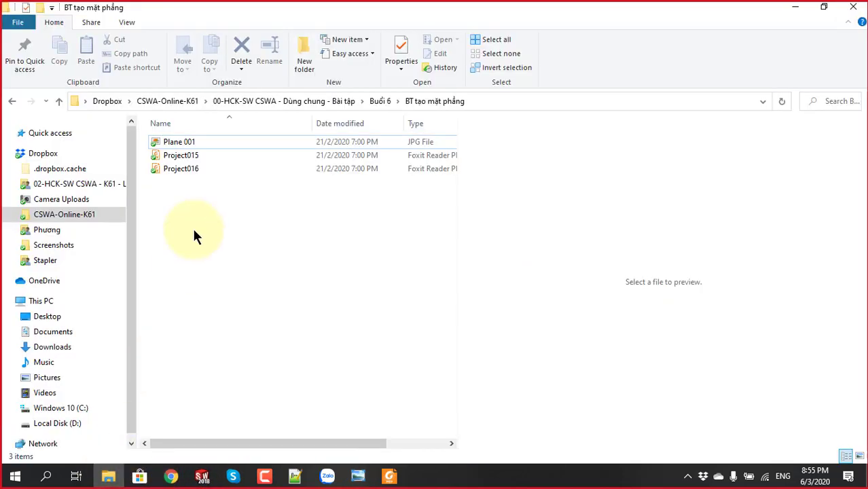
left_click(304, 101)
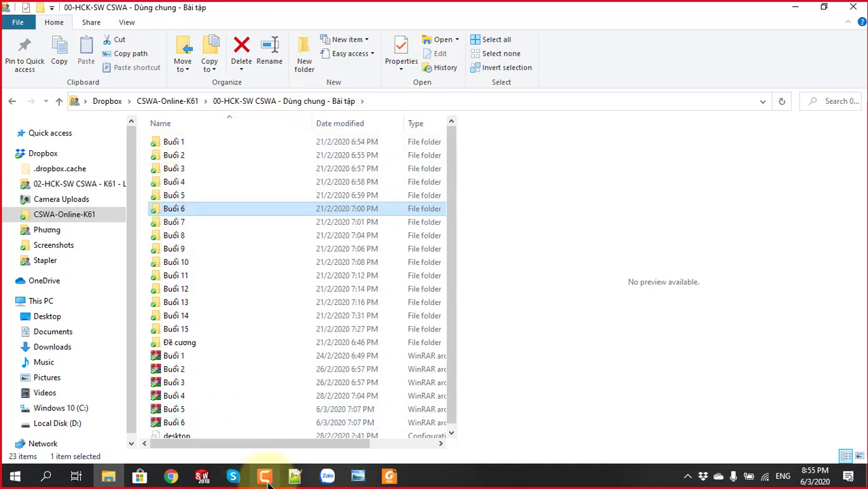
mouse_move(264, 476)
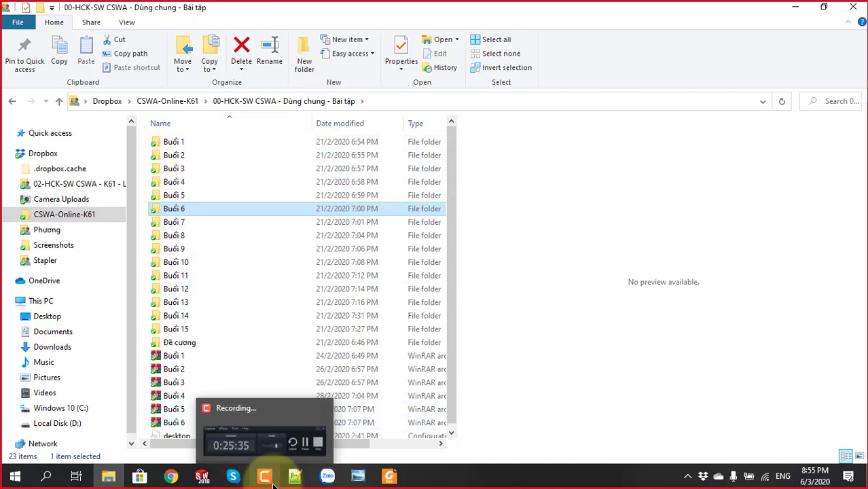
Close the Part7 bracket in SOLIDWORKS and bring the Plane 001 drawing back to the front
left_click(232, 471)
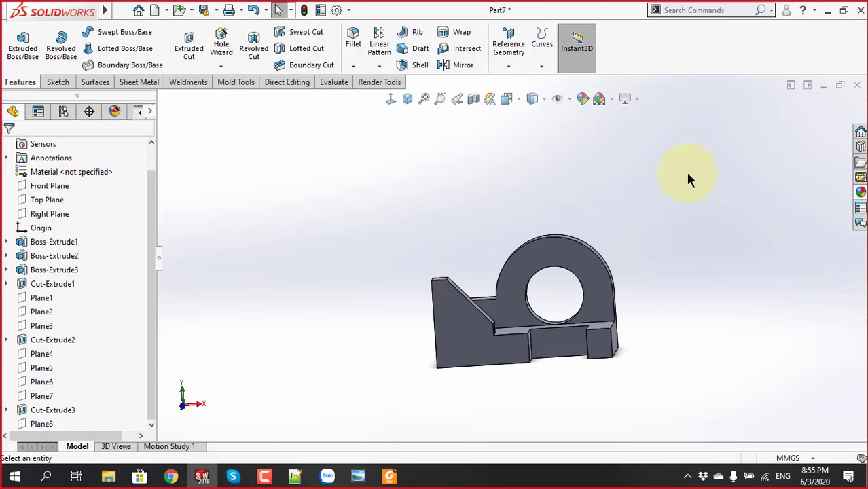
left_click(857, 85)
left_click(406, 247)
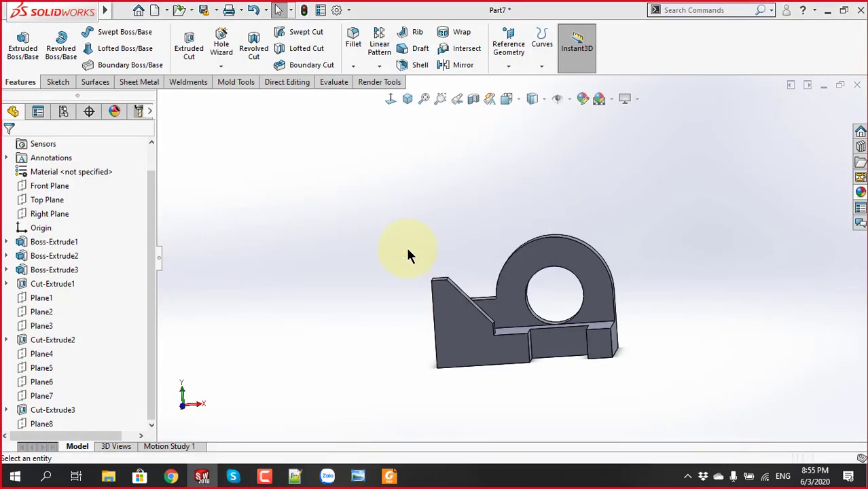
left_click(368, 479)
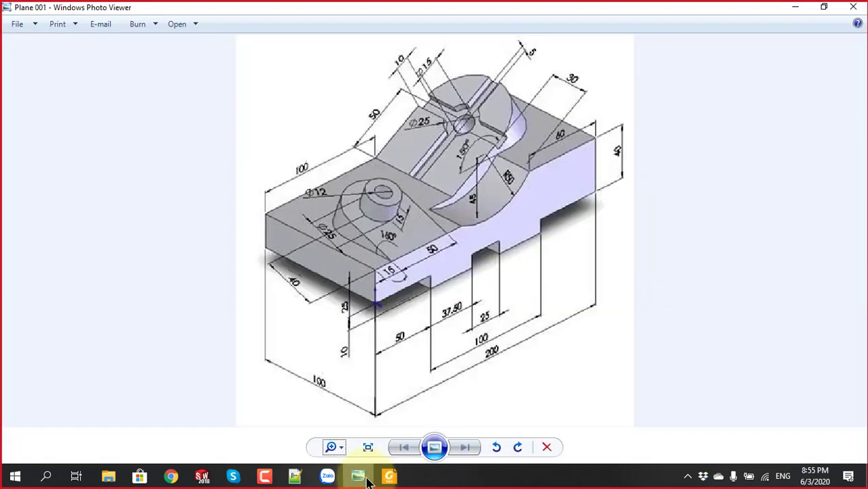
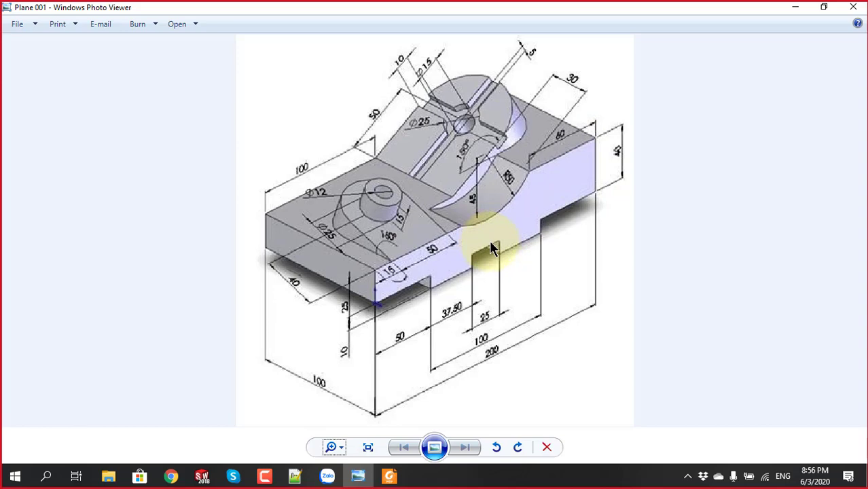
Review the stepped block reference drawing, glance at the Skype call, then return to SOLIDWORKS
left_click(202, 475)
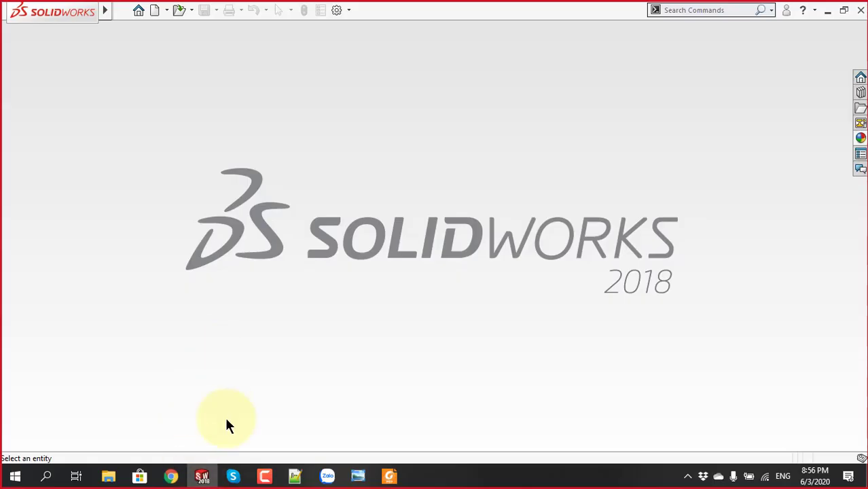
left_click(356, 477)
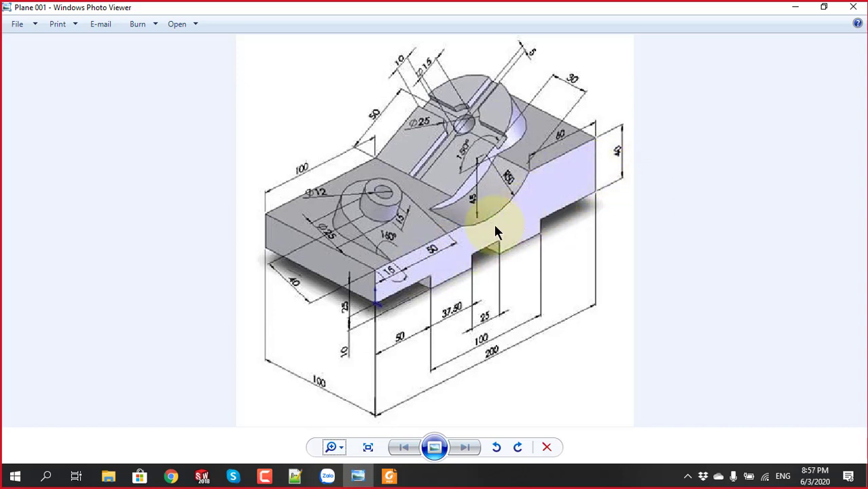
left_click(233, 476)
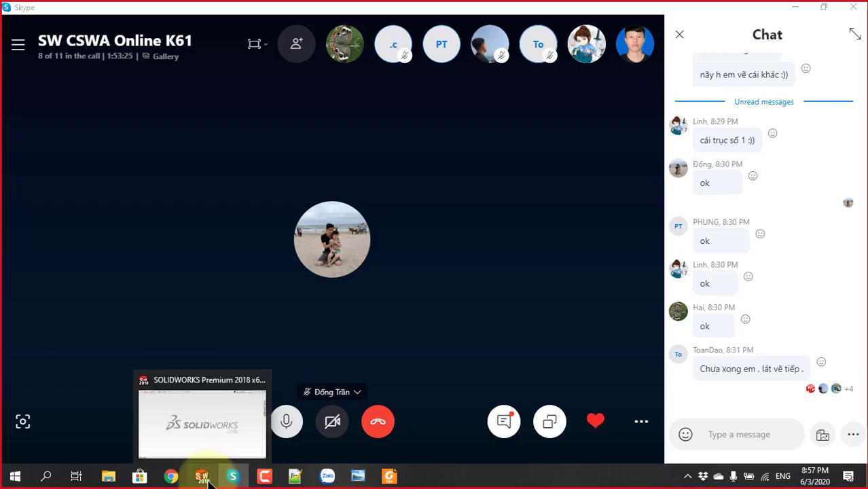
left_click(202, 476)
Create a new Part document, Part6, after checking Skype and the reference drawing
left_click(153, 10)
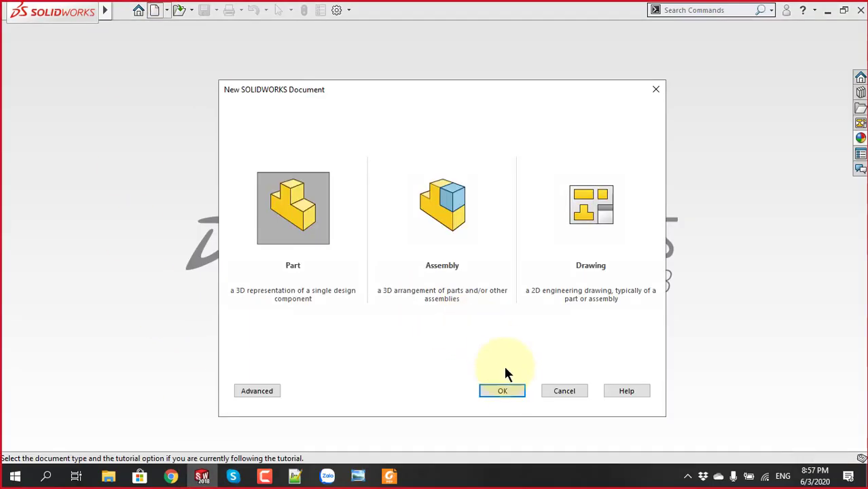
left_click(509, 389)
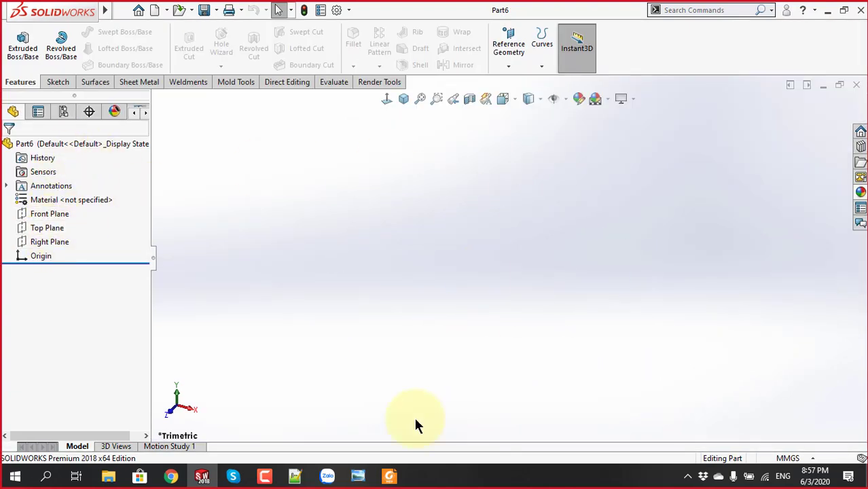
left_click(233, 476)
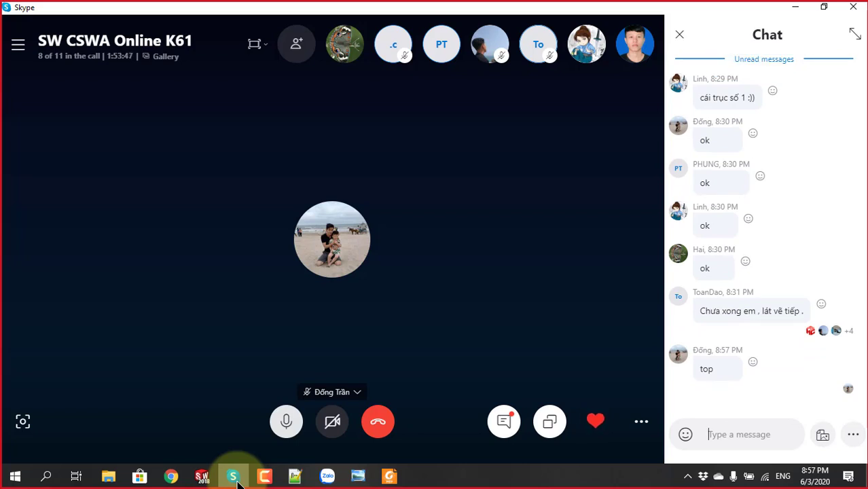
left_click(358, 476)
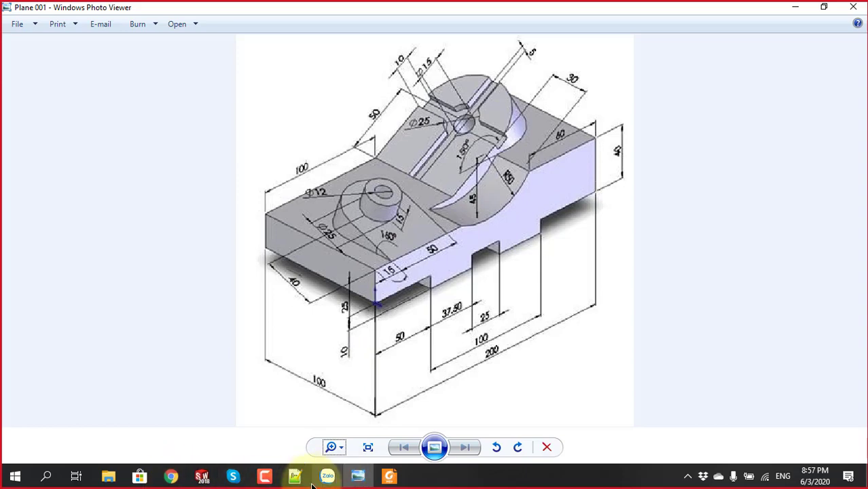
left_click(201, 476)
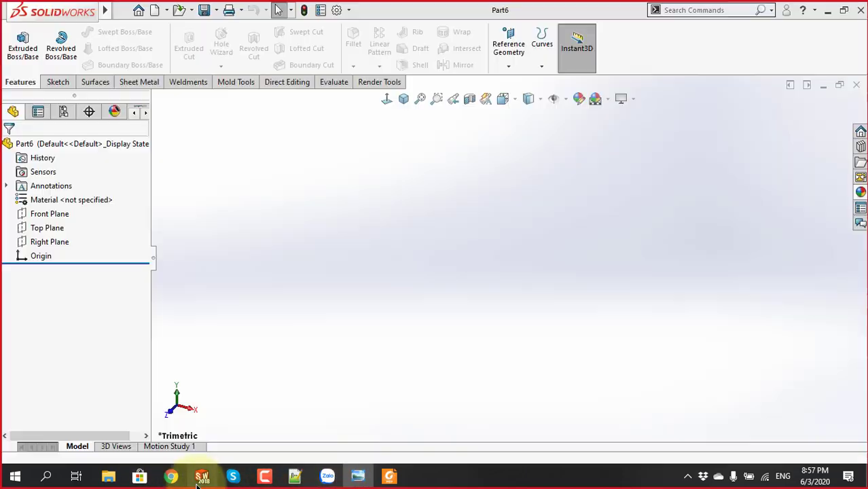
Compare the default planes in isometric view and start a sketch on the Right Plane
left_click(49, 241)
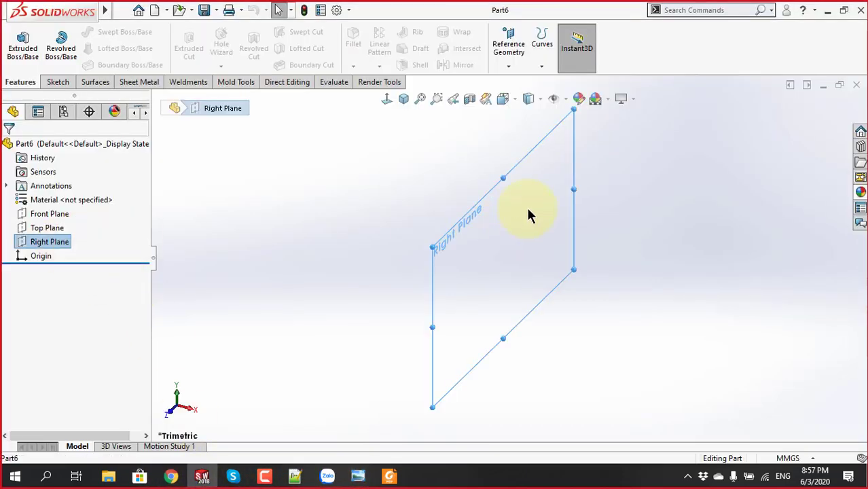
left_click(404, 99)
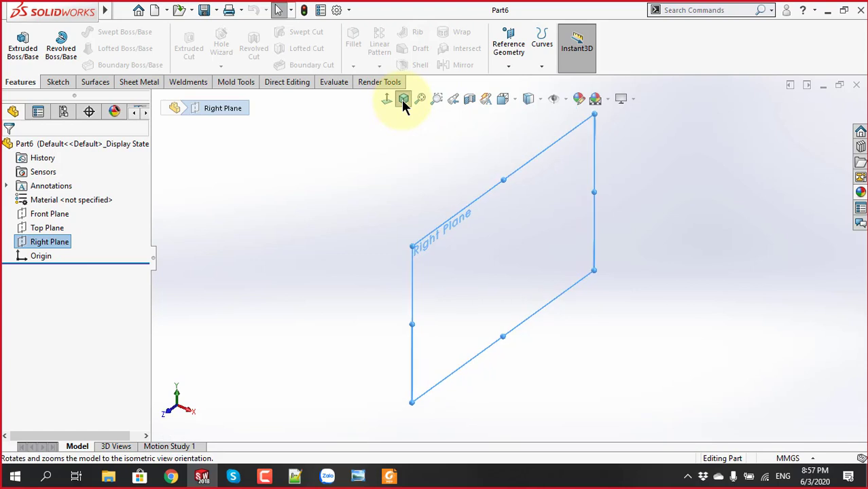
left_click(50, 215)
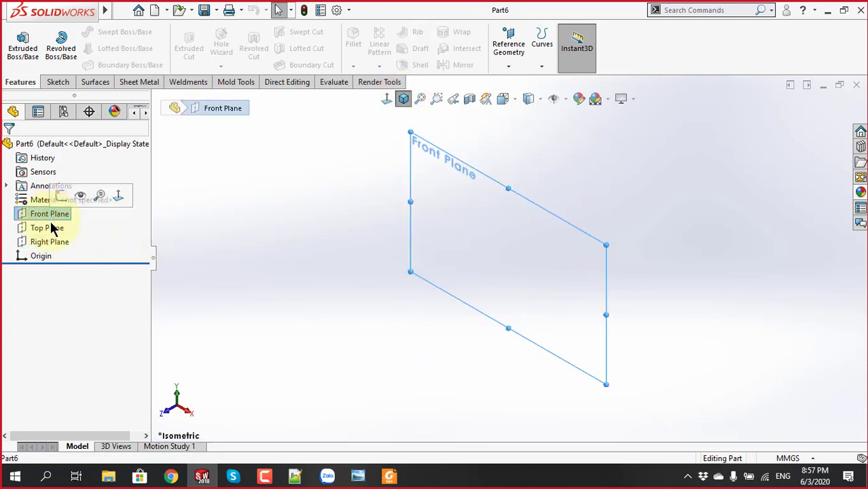
left_click(50, 228)
left_click(51, 242)
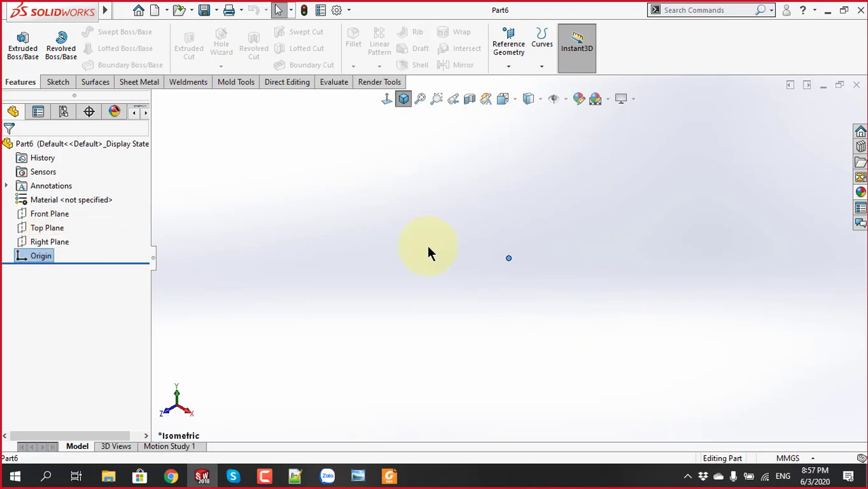
left_click(64, 242)
left_click(75, 217)
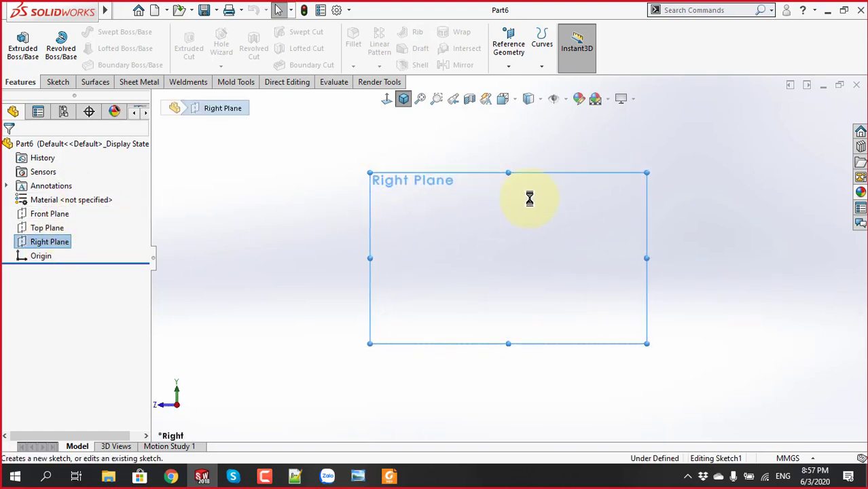
Activate the Line tool, checking Skype and the reference drawing along the way
left_click(232, 476)
left_click(230, 474)
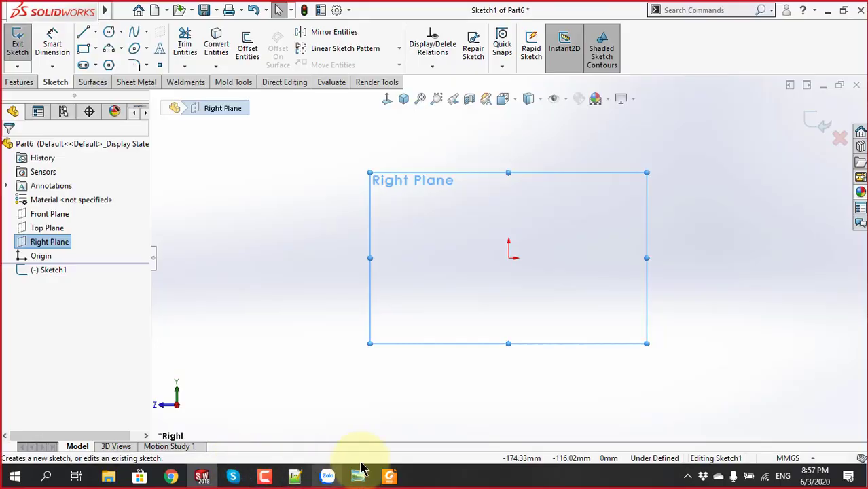
left_click(83, 32)
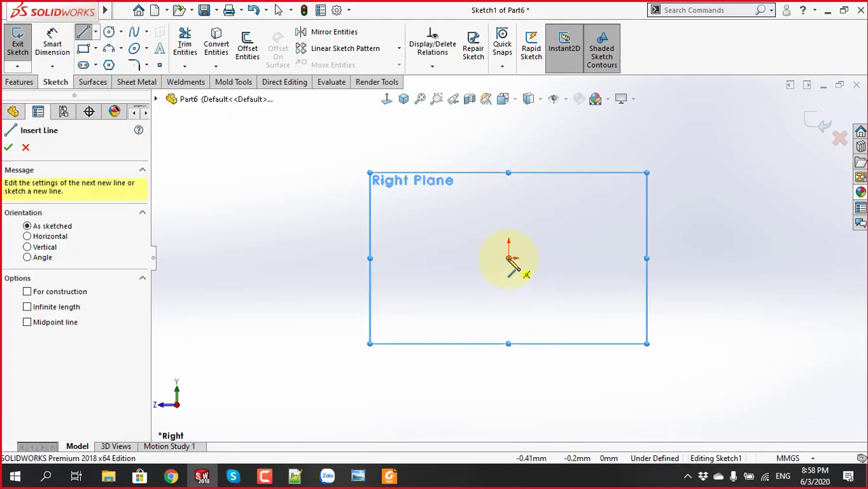
left_click(360, 477)
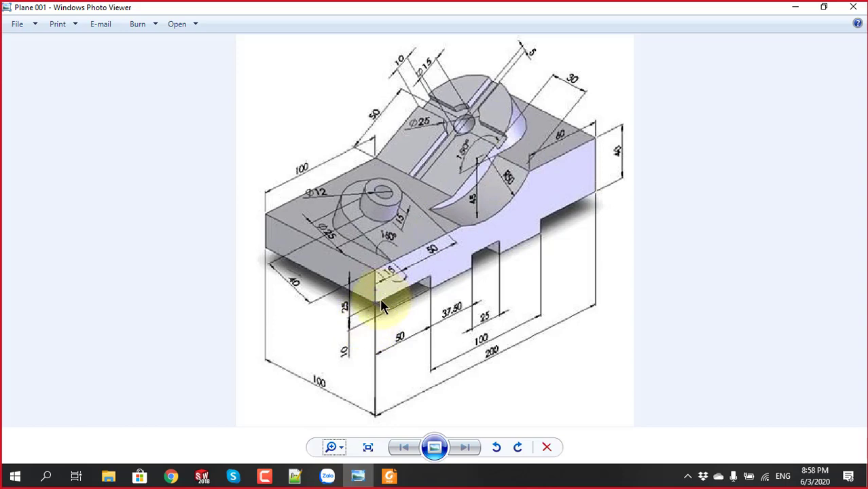
key("alt+Tab")
Draw the closed profile from the origin with a flat-then-sloped top and two bottom notches
left_click(508, 258)
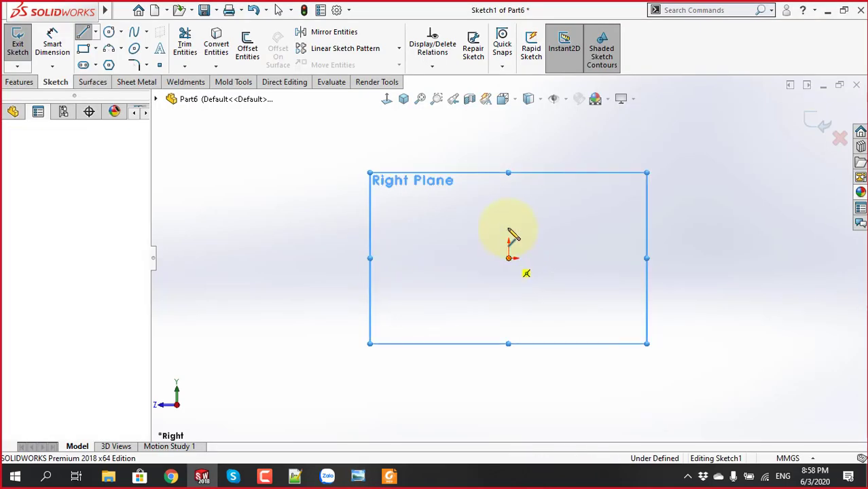
left_click(509, 219)
left_click(660, 220)
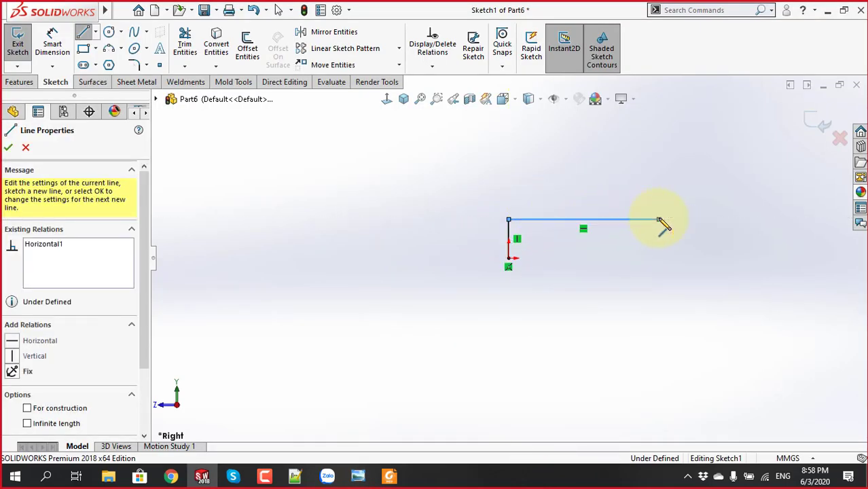
left_click(695, 205)
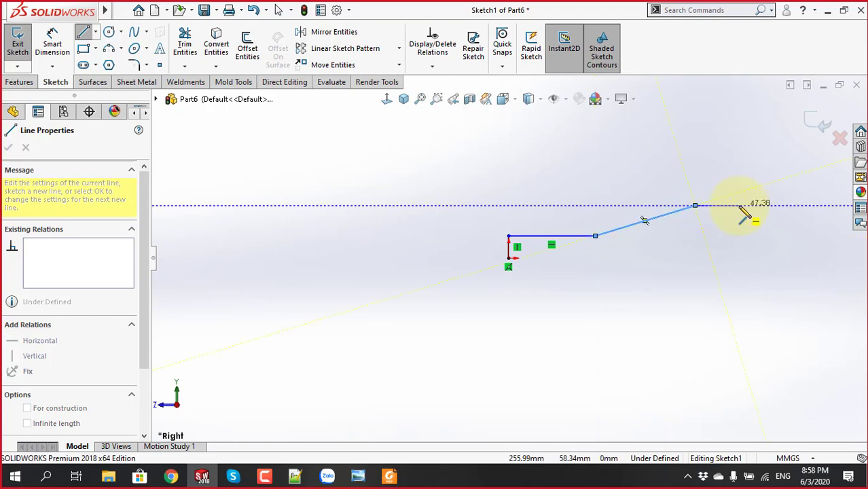
left_click(746, 205)
left_click(746, 258)
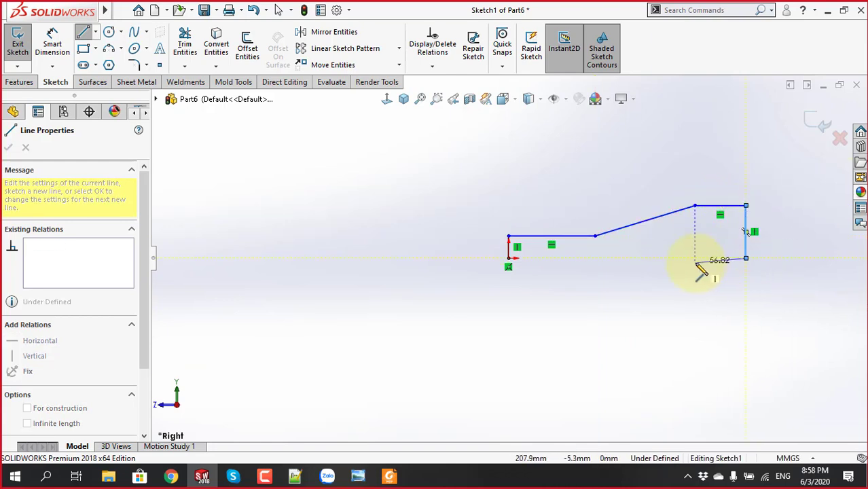
left_click(685, 258)
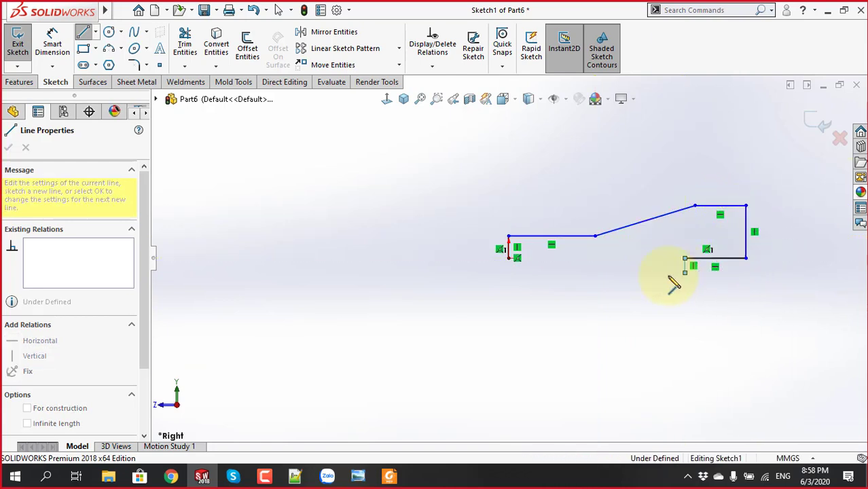
left_click(685, 273)
left_click(645, 272)
left_click(645, 259)
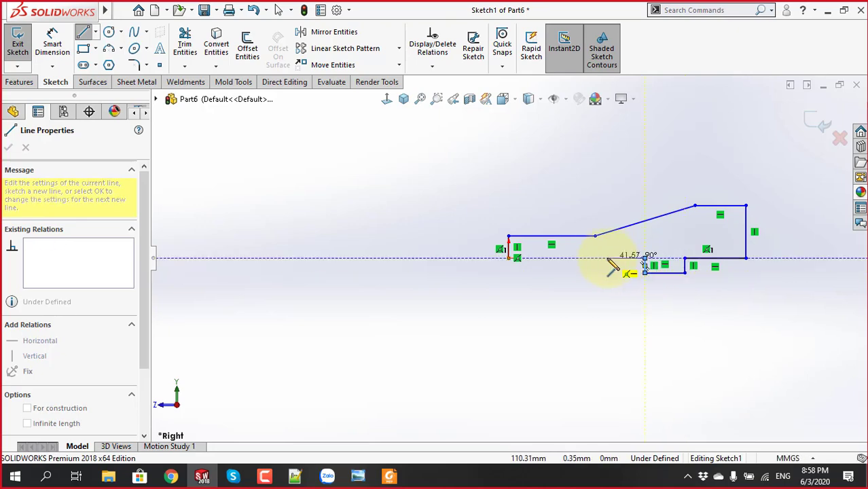
left_click(588, 258)
left_click(588, 272)
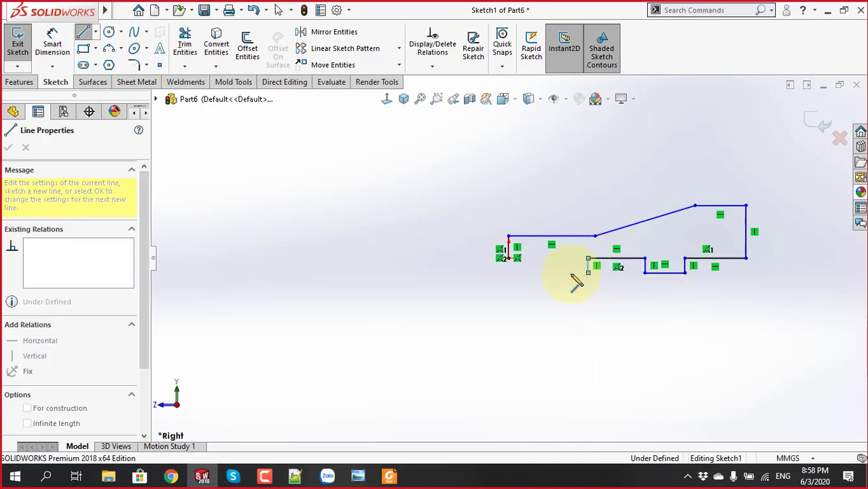
left_click(562, 273)
left_click(562, 258)
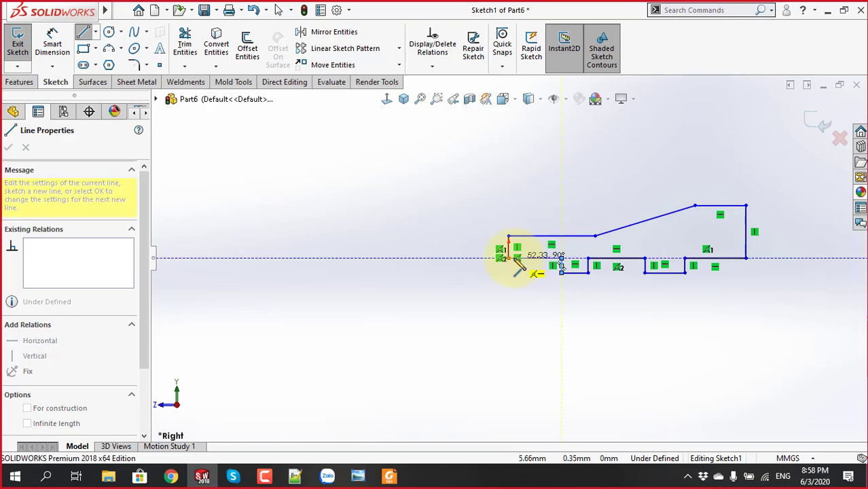
left_click(508, 258)
Fit the profile in view and turn off the sketch relation markers
key("Escape")
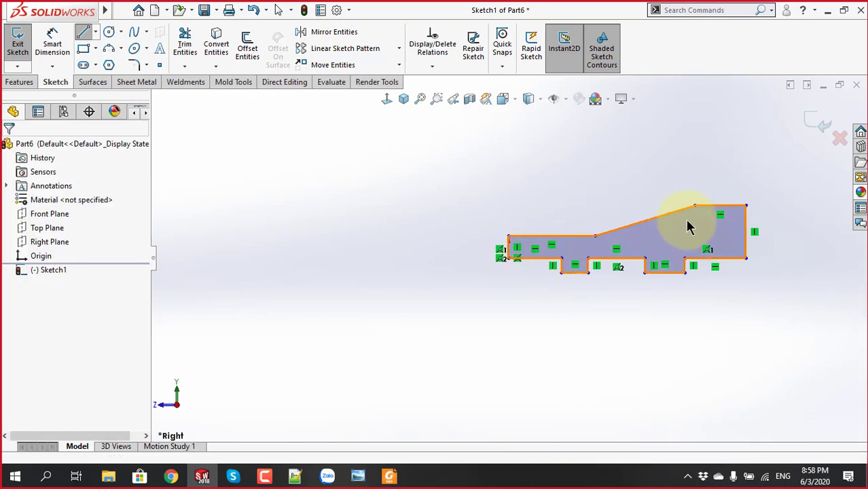
key("f")
left_click(564, 99)
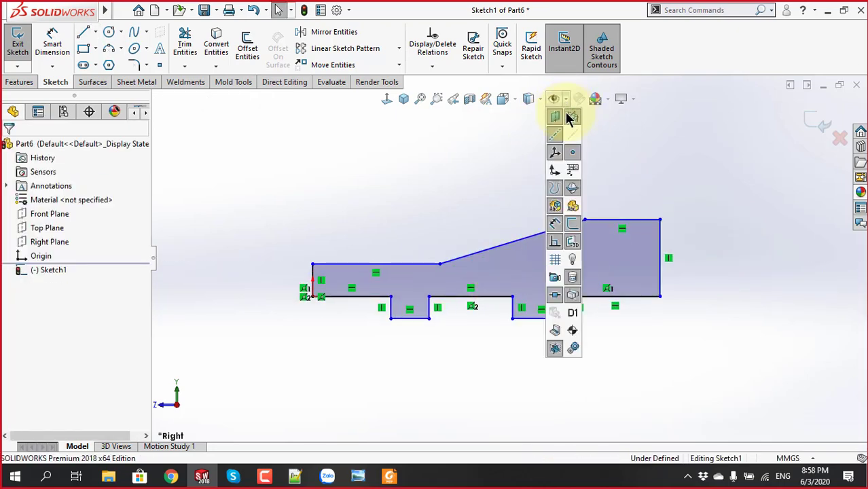
left_click(555, 245)
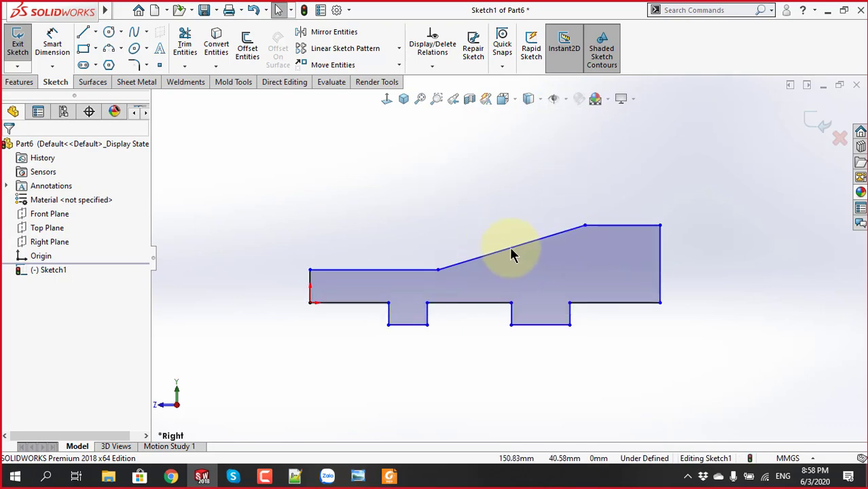
key("alt+Tab")
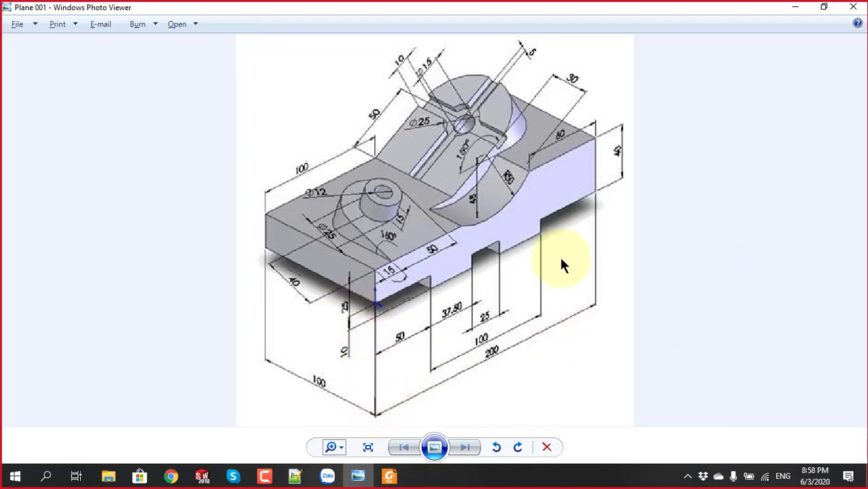
key("alt+Tab")
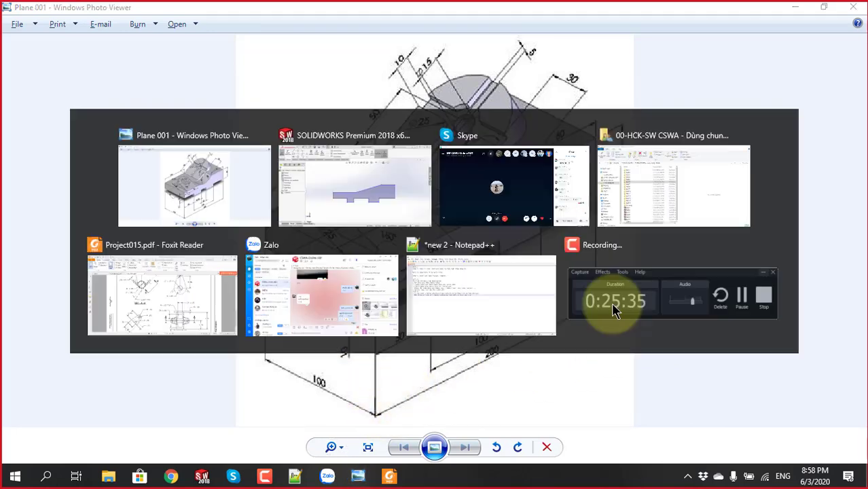
Dimension the profile's overall length to 200
left_click(52, 42)
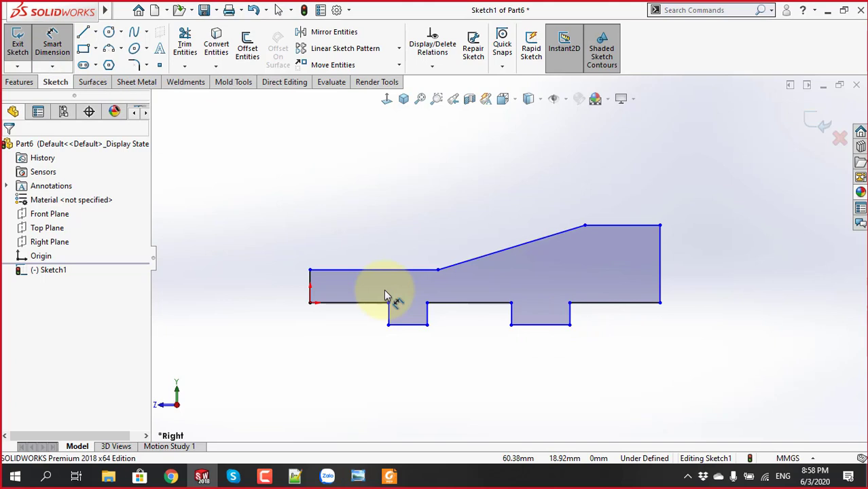
left_click(311, 291)
left_click(663, 278)
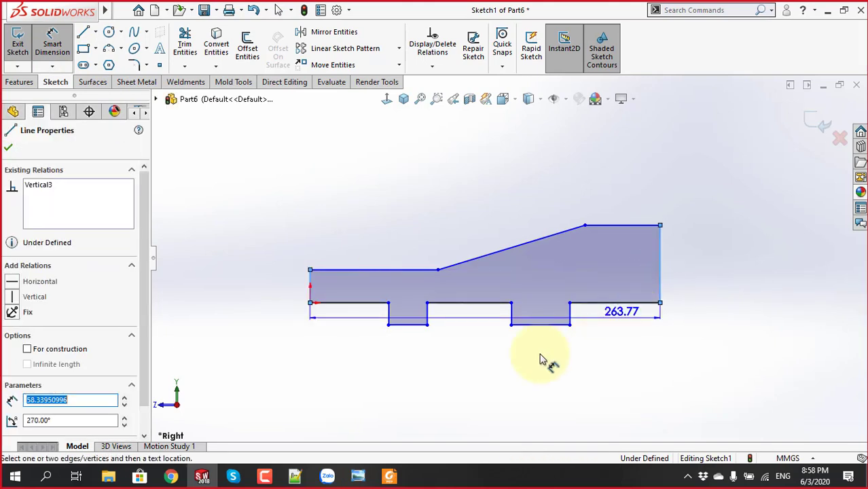
left_click(494, 382)
type("200")
key("Return")
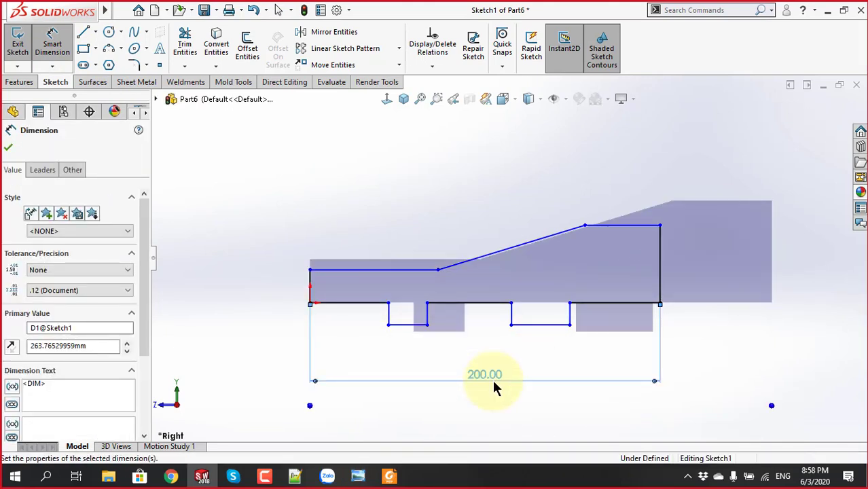
key("Escape")
key("alt+Tab")
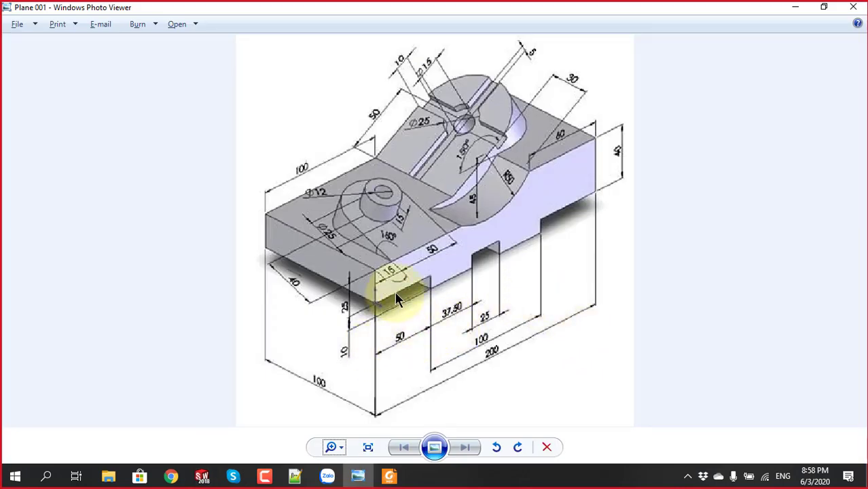
key("alt+Tab")
Dimension the bottom-left edge of the profile to 50
left_click(350, 303)
left_click(348, 341)
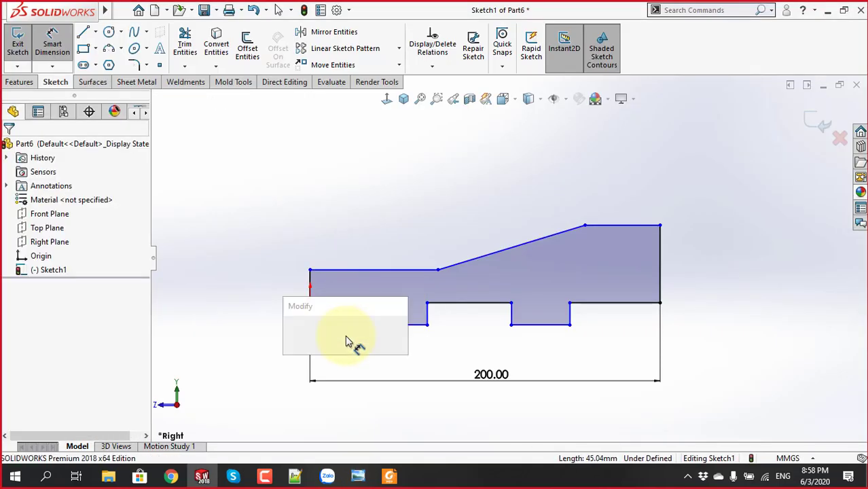
type("50")
key("Return")
left_click(252, 233)
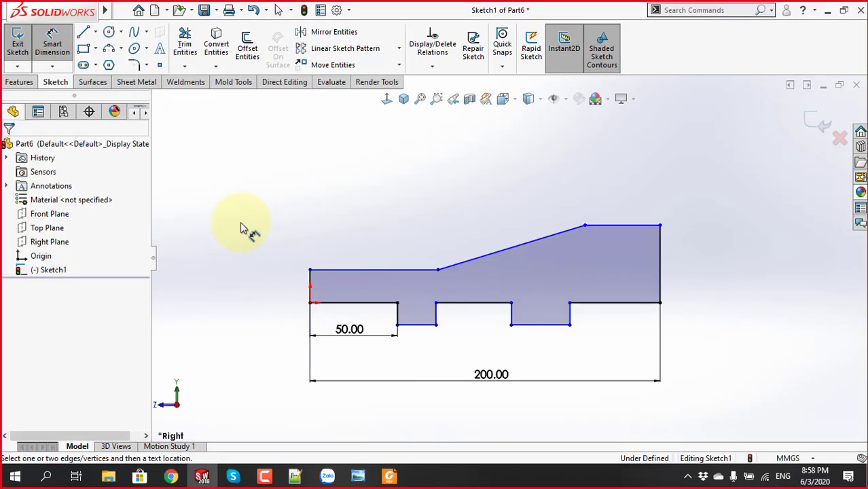
key("alt+Tab")
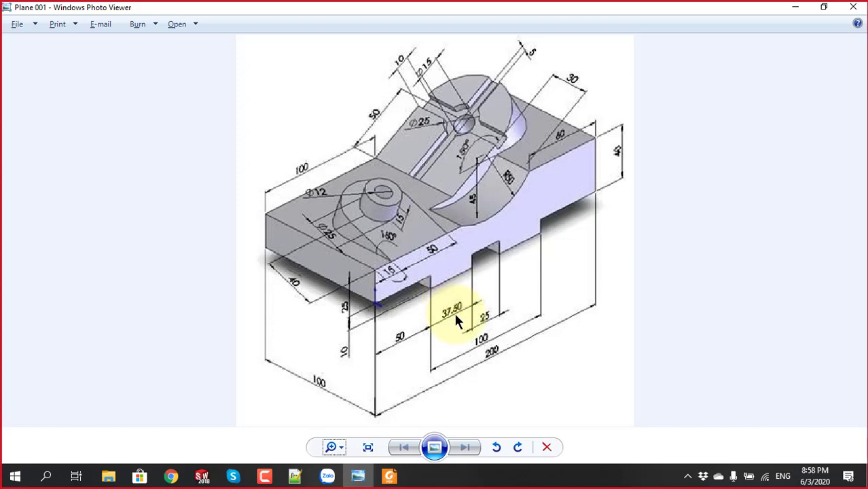
key("alt+Tab")
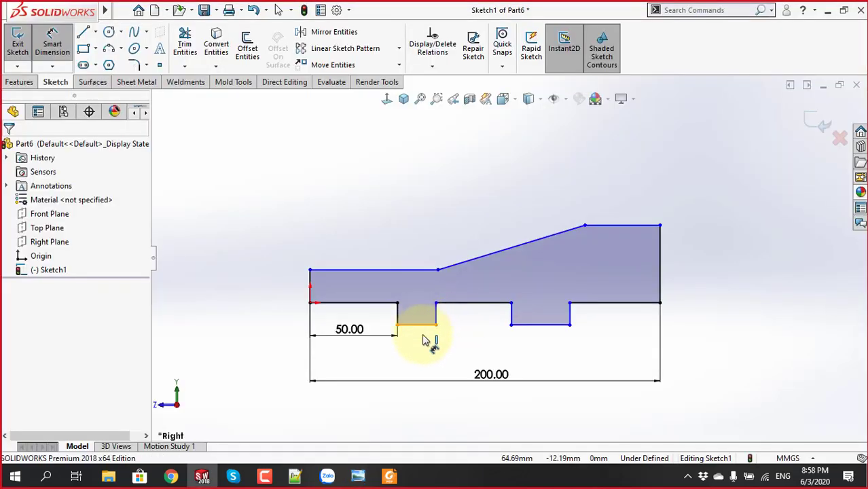
Set the left notch's bottom width to 37.5
left_click(423, 339)
left_click(420, 358)
type("37.5")
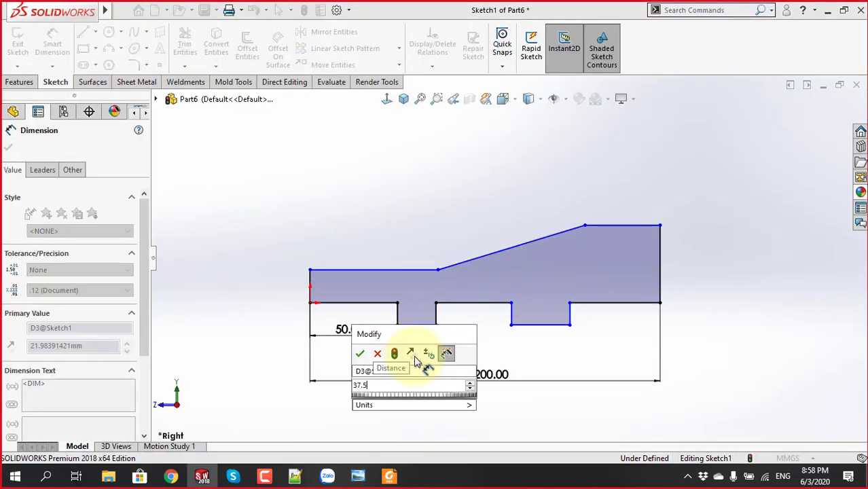
key("Return")
key("Escape")
key("alt+Tab")
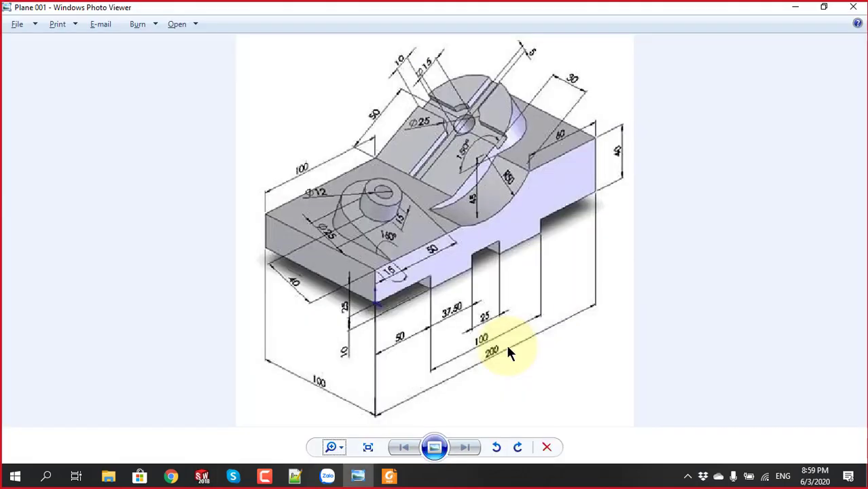
key("alt+Tab")
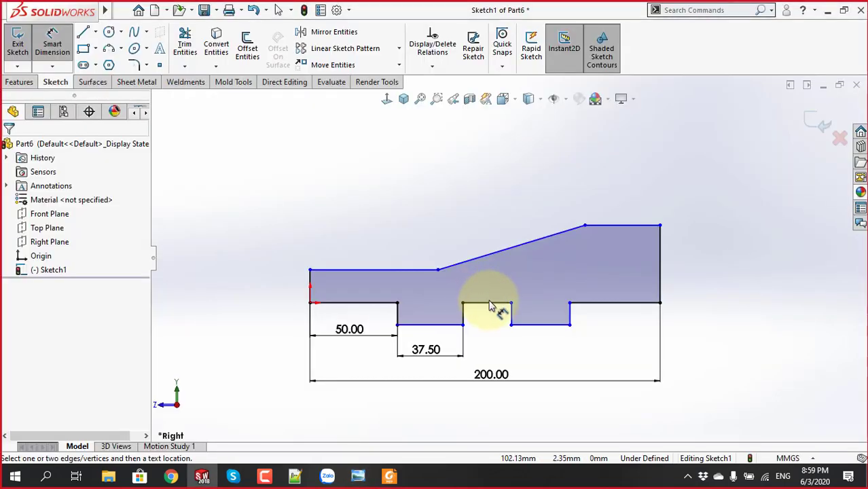
Set the gap between the two notches to 25
left_click(490, 306)
left_click(489, 350)
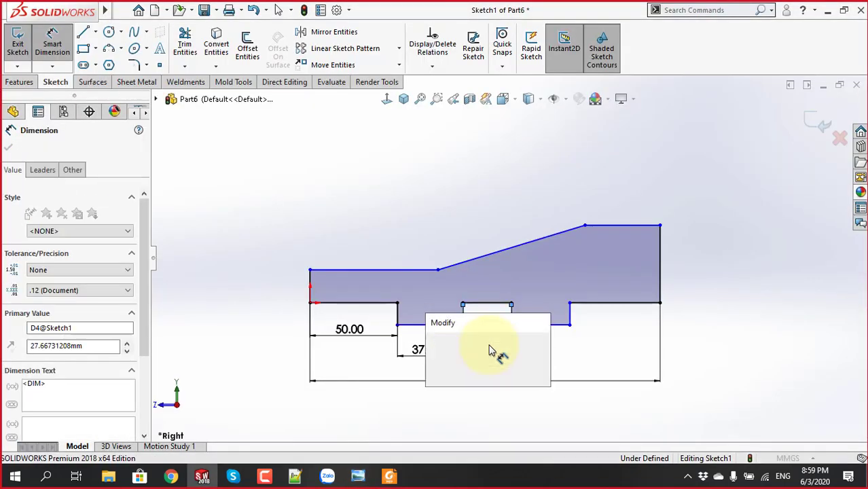
type("25")
key("Return")
key("Escape")
key("alt+Tab")
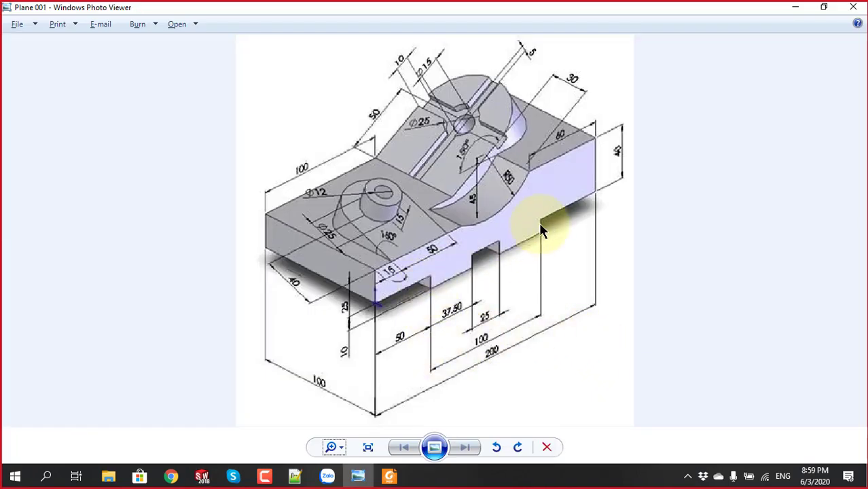
key("alt+Tab")
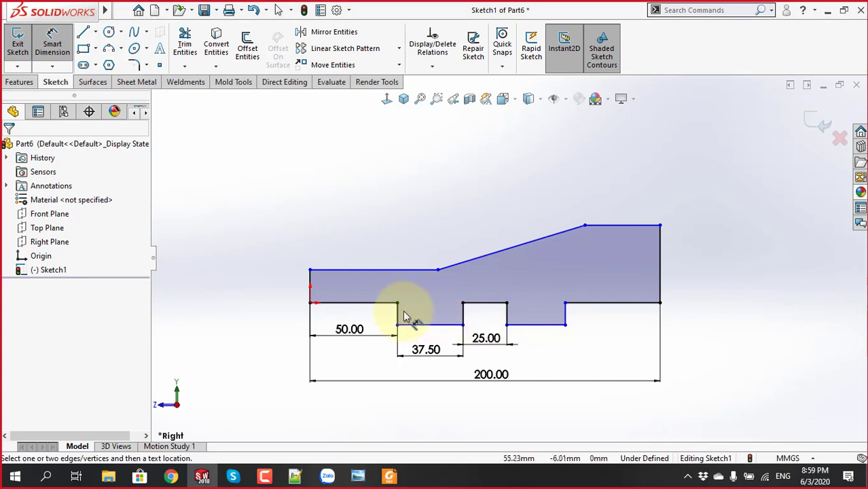
Dimension the span across the two notches' outer edges to 100
left_click(398, 312)
left_click(566, 314)
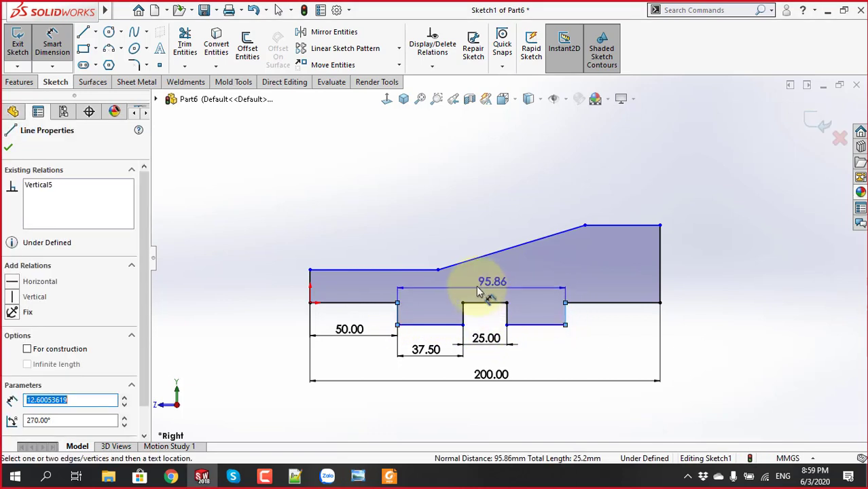
left_click(479, 292)
type("100")
key("Return")
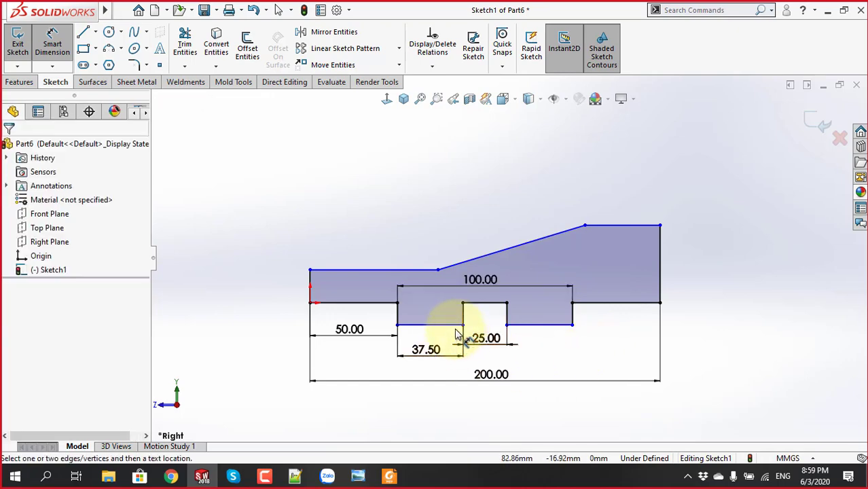
key("alt+Tab")
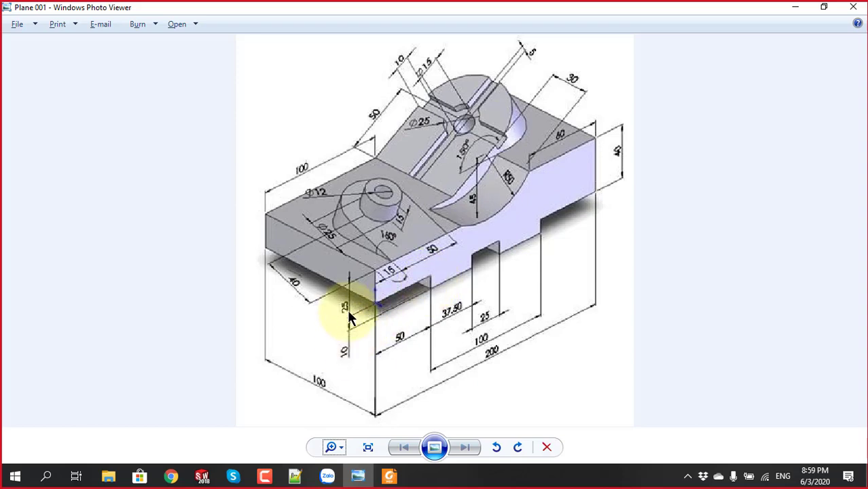
key("alt+Tab")
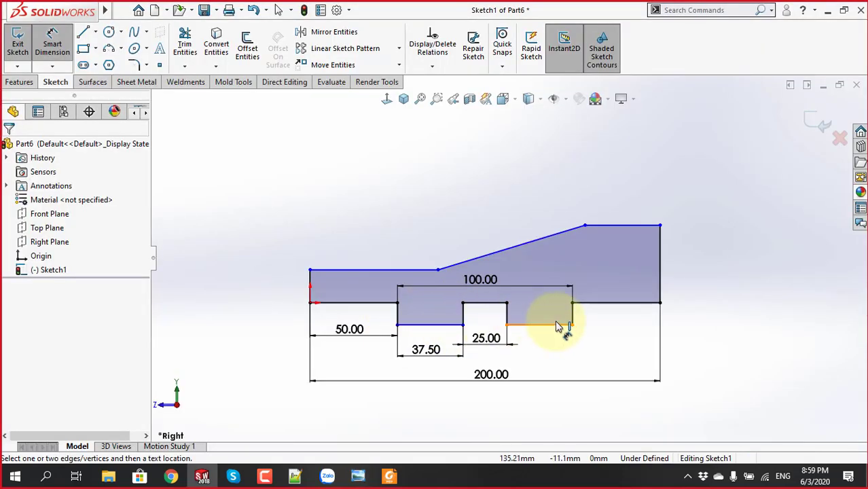
Set the right notch depth to 10
left_click(573, 314)
left_click(603, 320)
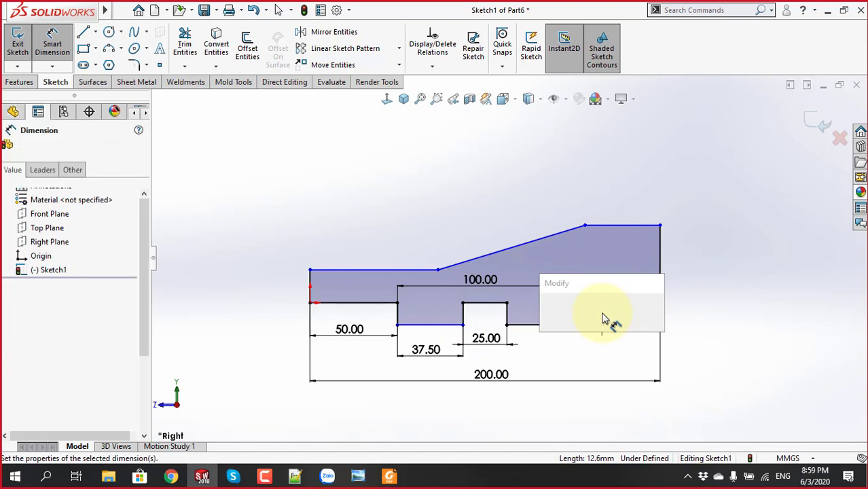
type("10")
key("Return")
key("Escape")
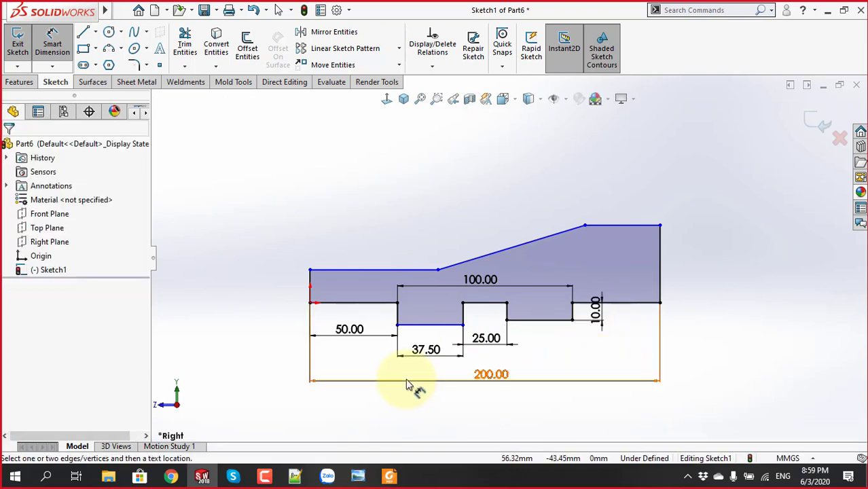
Make the two notch floor lines collinear
left_click(447, 327)
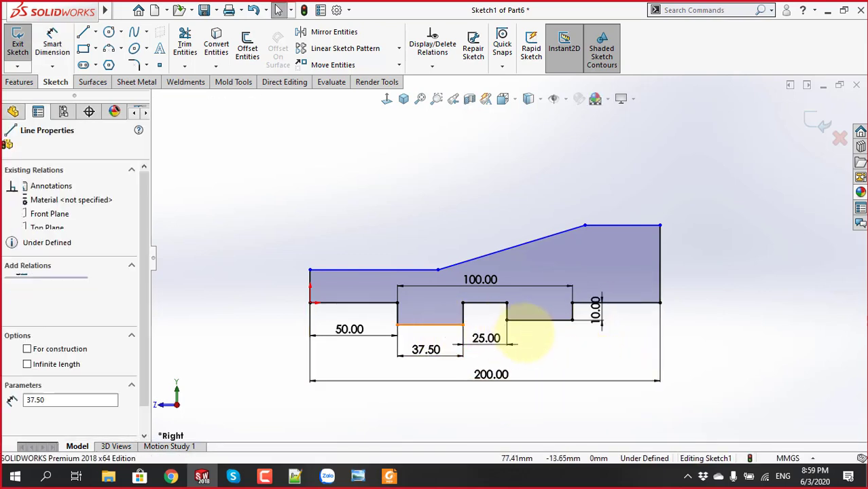
left_click(537, 320, "ctrl")
left_click(609, 264)
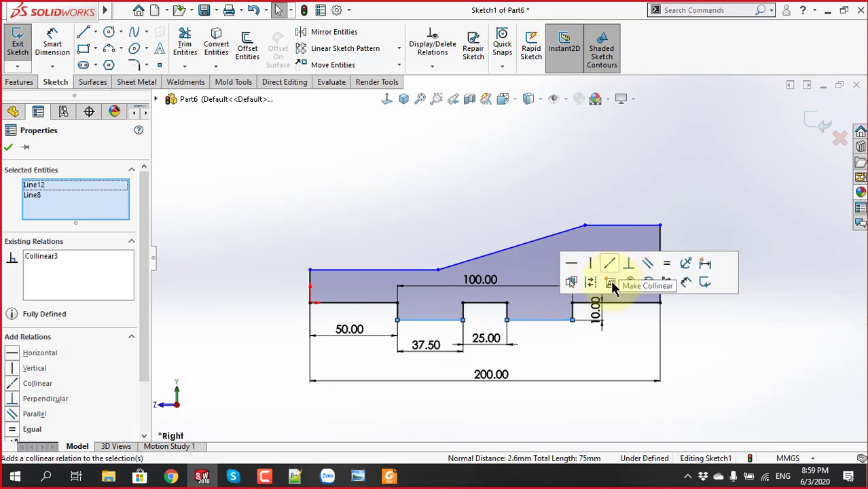
left_click(599, 369)
scroll(476, 292, "up", 2)
scroll(408, 279, "down", 3)
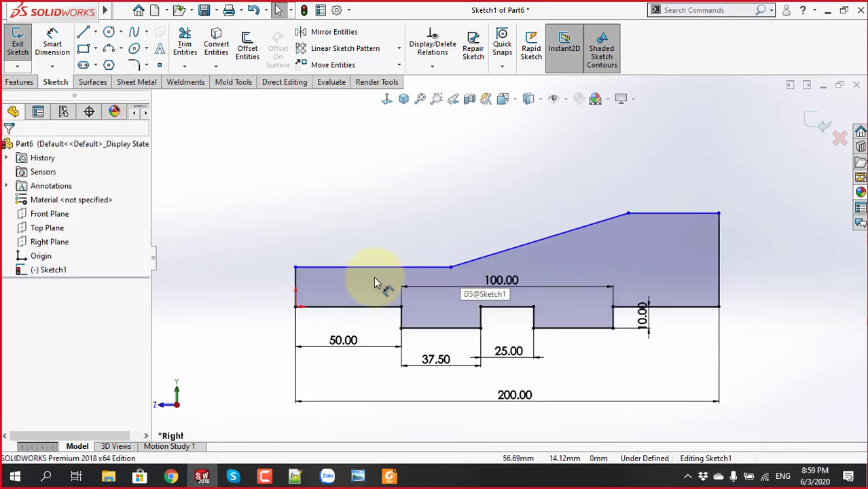
key("alt+Tab")
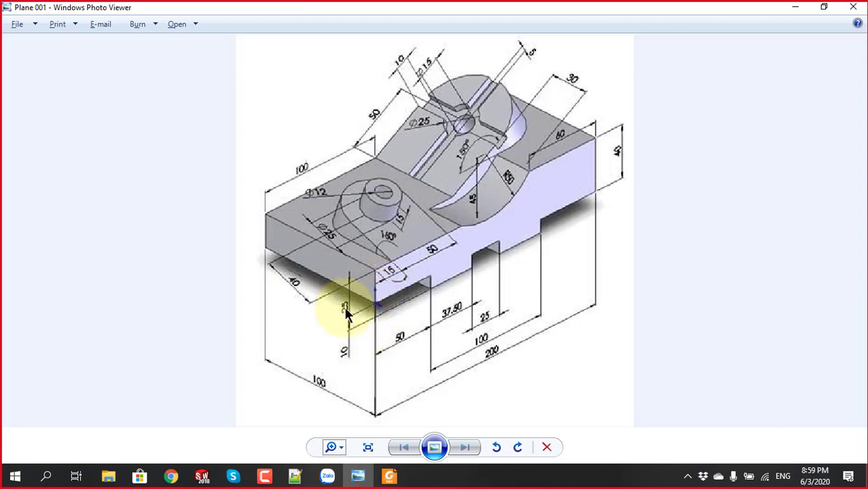
key("alt+Tab")
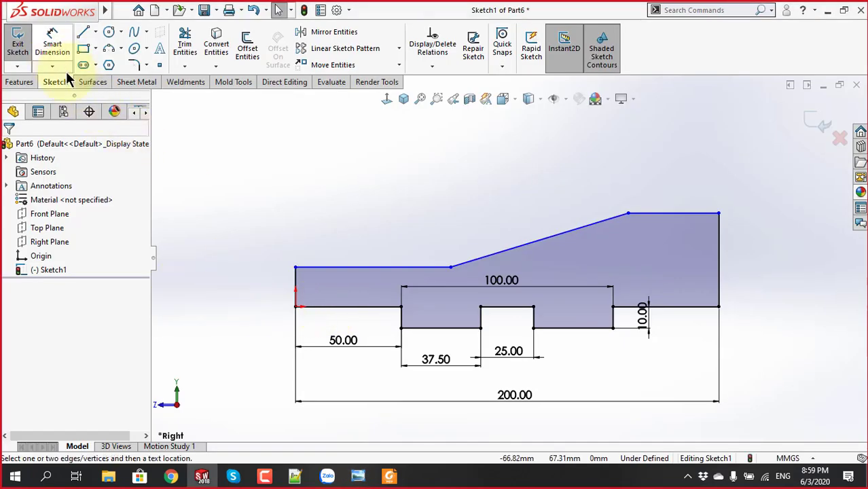
Dimension the left vertical edge height to 25
left_click(52, 45)
left_click(297, 280)
left_click(272, 286)
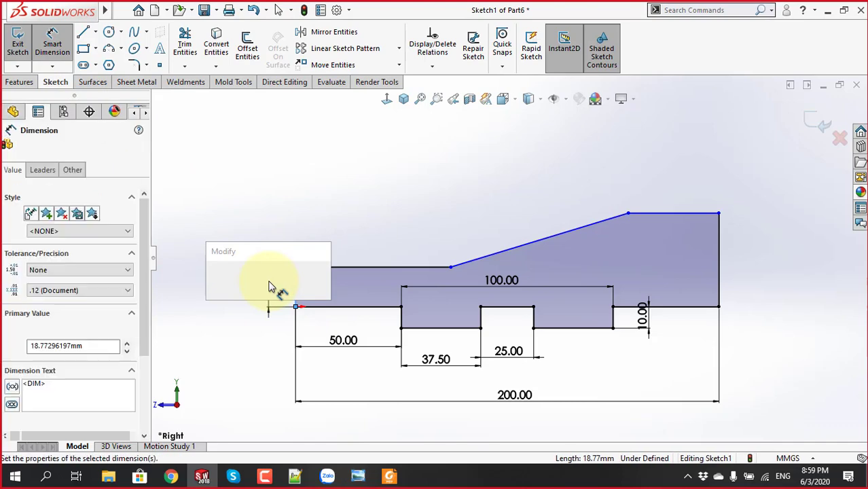
type("25")
key("Return")
key("alt+Tab")
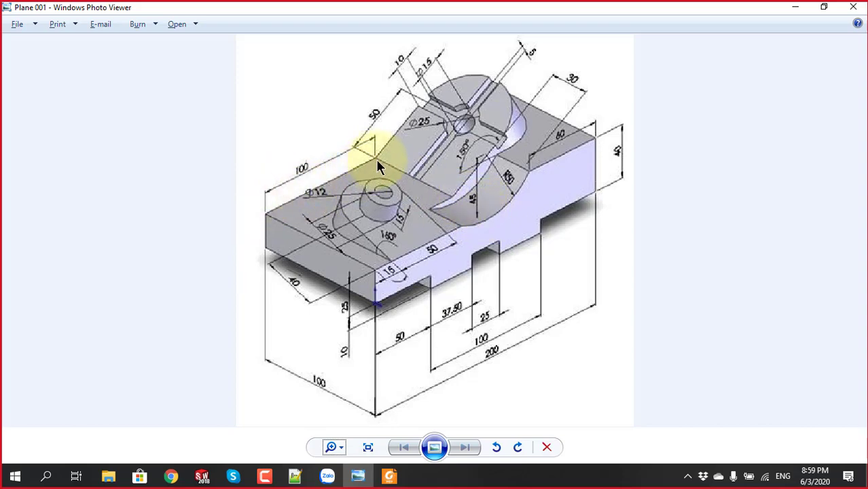
Dimension the flat top-left edge to 100
key("alt+Tab")
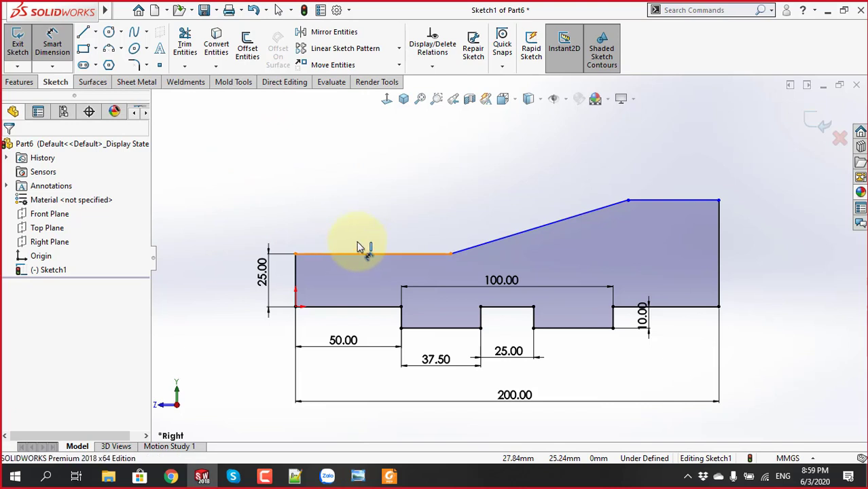
left_click(359, 253)
left_click(364, 234)
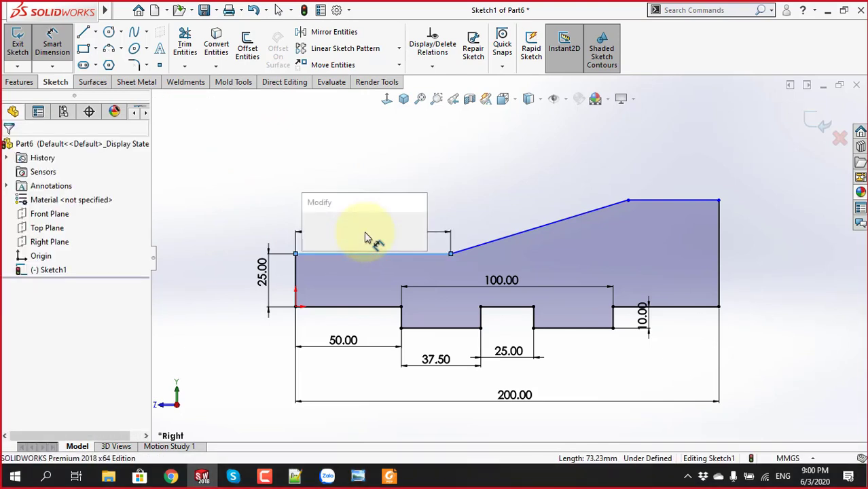
type("100")
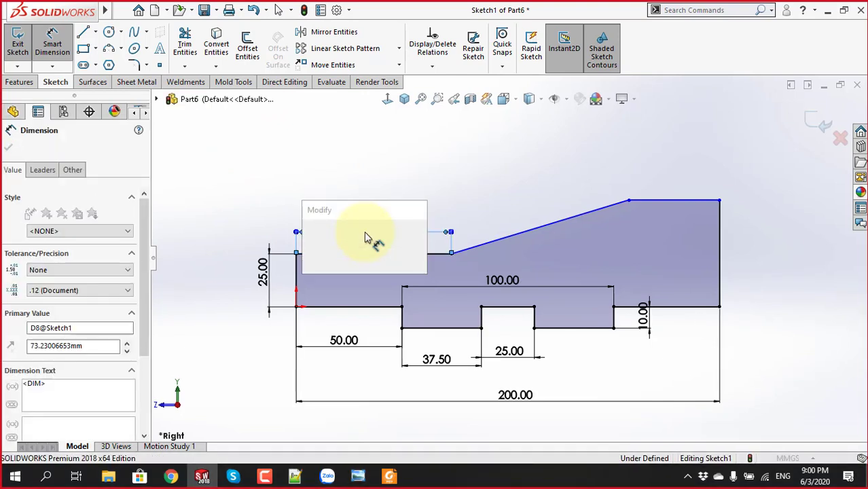
key("Return")
left_click(486, 179)
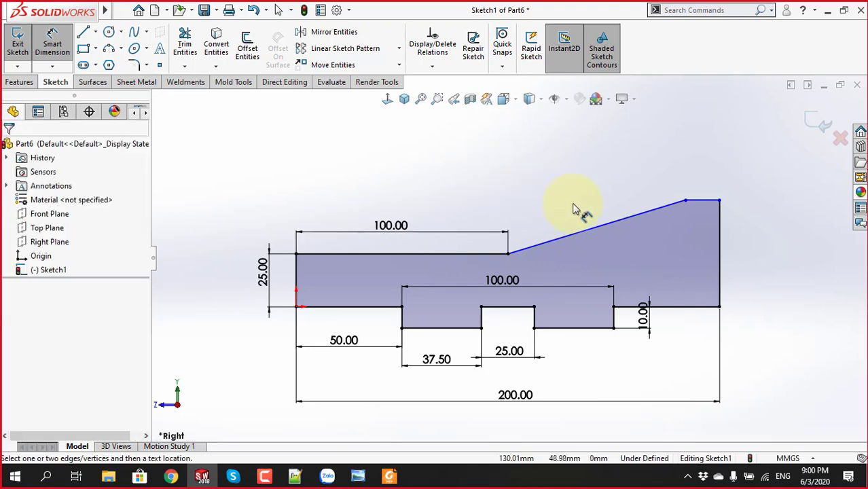
Set the top-right flat line length to 60
key("alt+Tab")
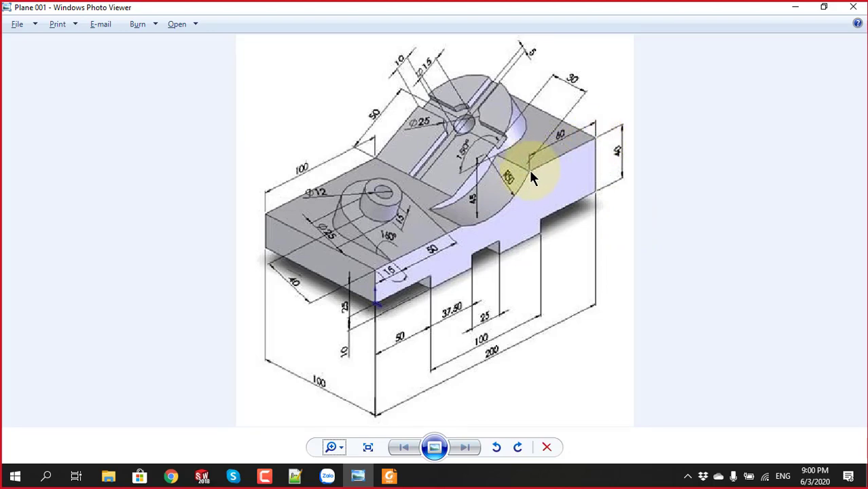
key("alt+Tab")
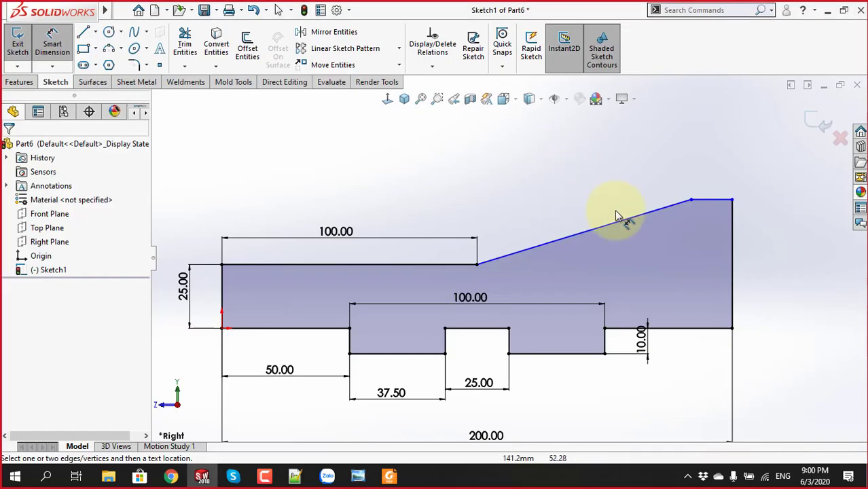
left_click(713, 200)
left_click(713, 170)
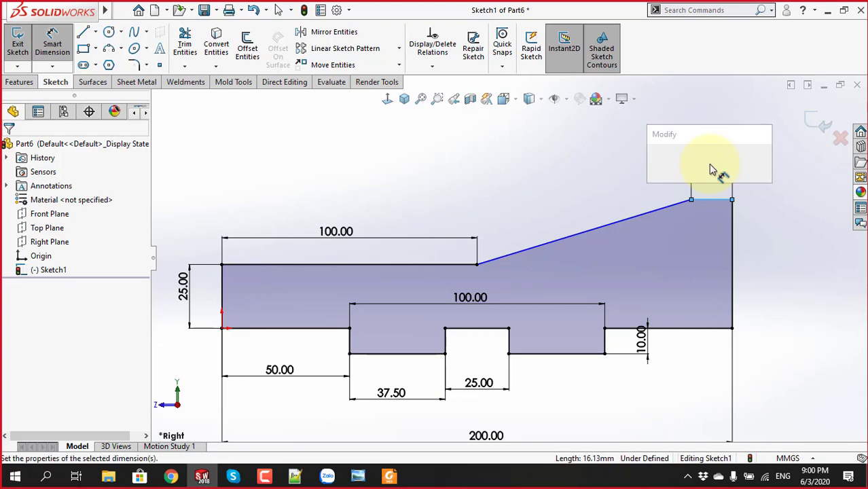
type("60")
key("Return")
key("Escape")
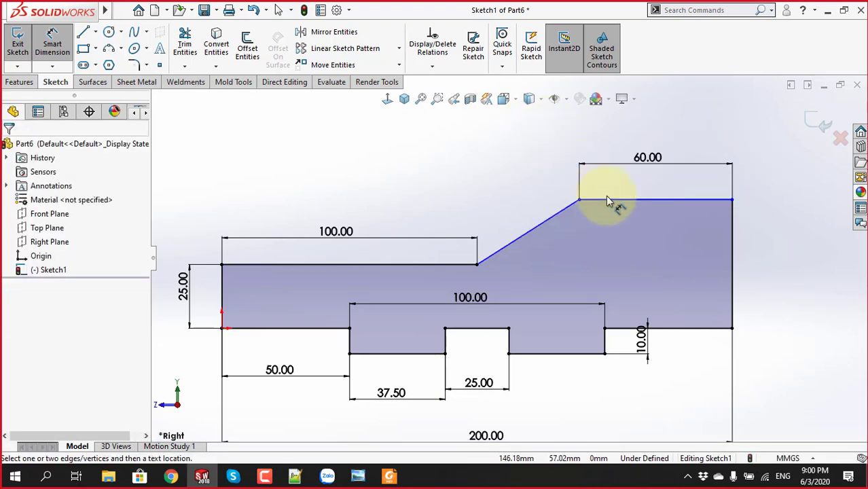
Set the right vertical edge height to 40
key("alt+Tab")
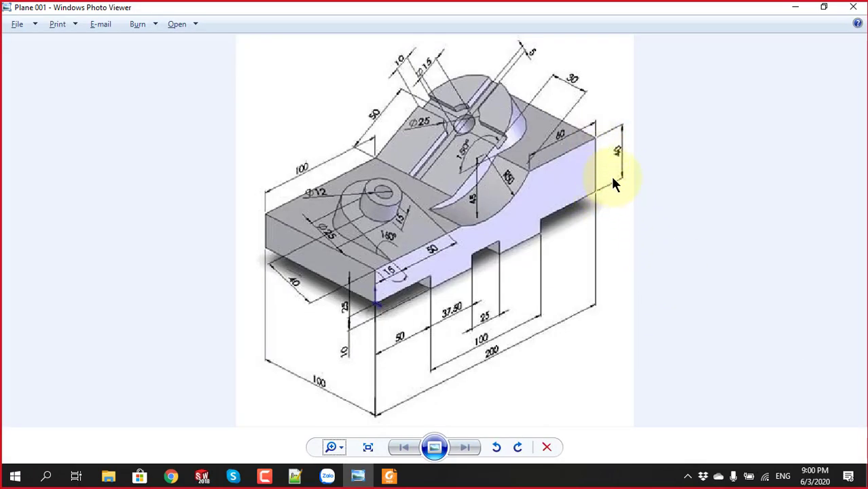
key("alt+Tab")
left_click(732, 285)
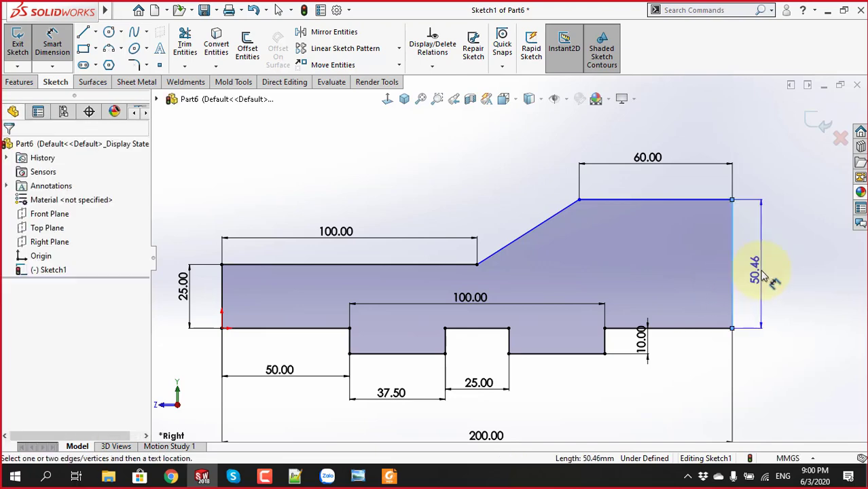
left_click(768, 276)
type("40")
key("Return")
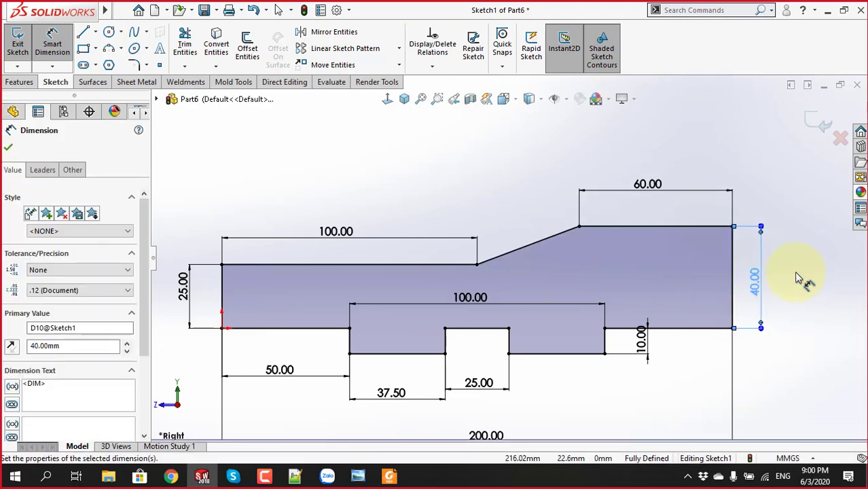
key("Escape")
Extrude the profile as a Blind 100 mm boss and orbit to inspect the block
key("f")
left_click(16, 82)
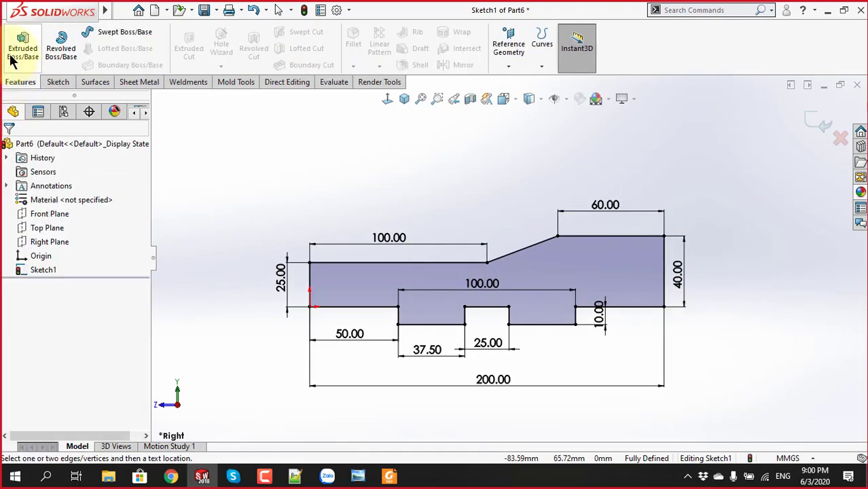
left_click(21, 49)
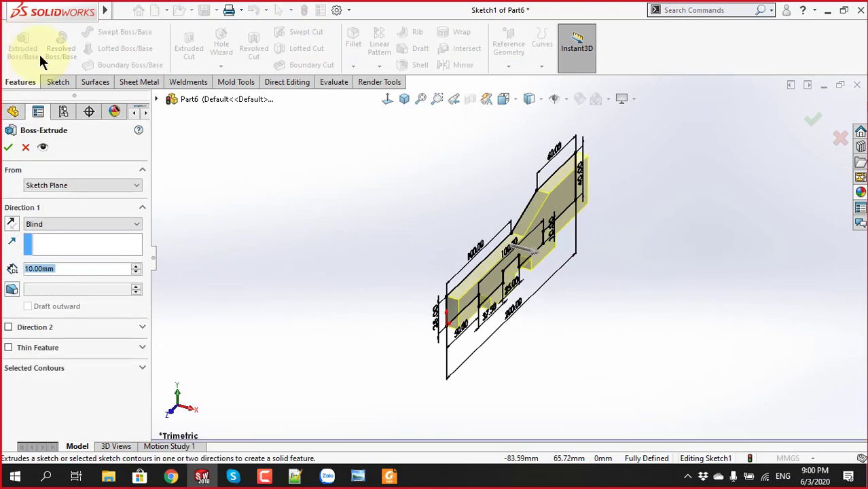
key("alt+Tab")
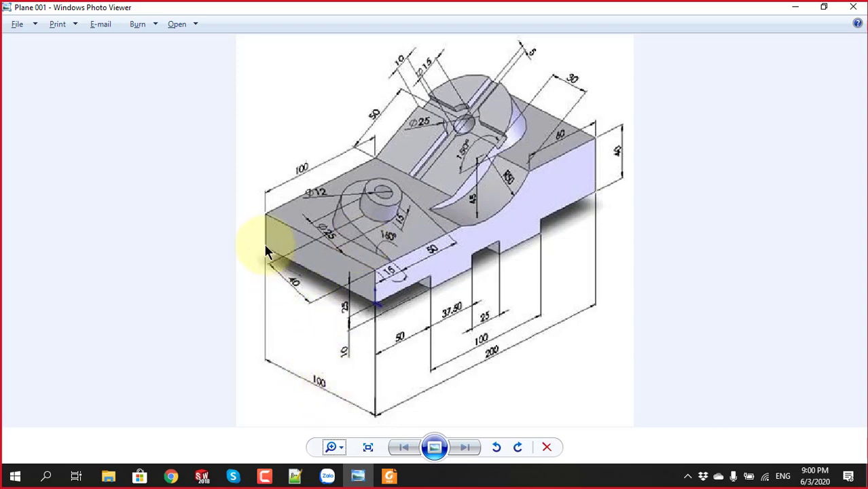
key("alt+Tab")
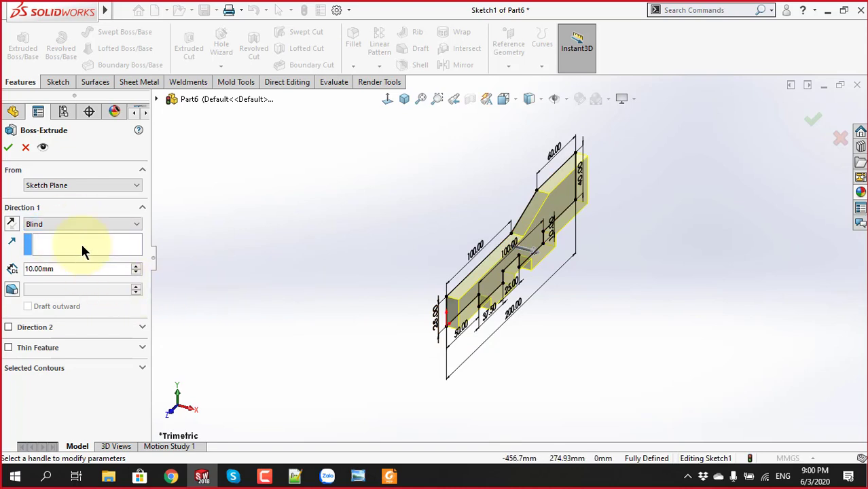
double_click(97, 268)
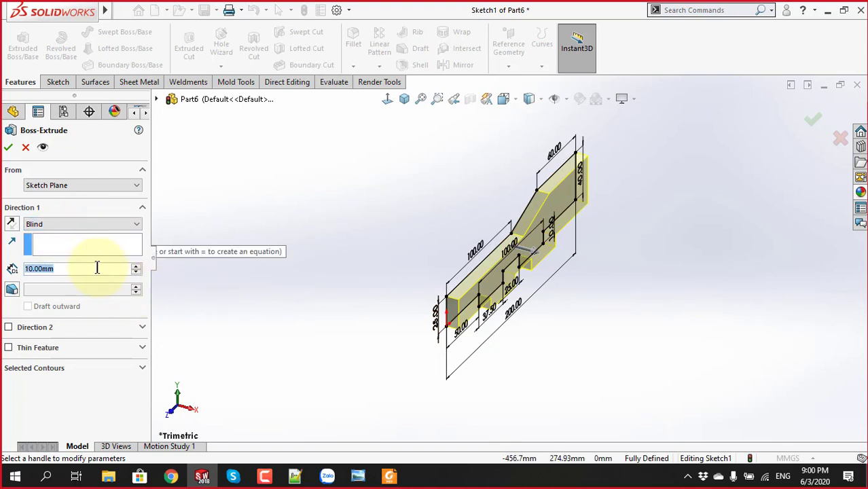
type("100")
key("Return")
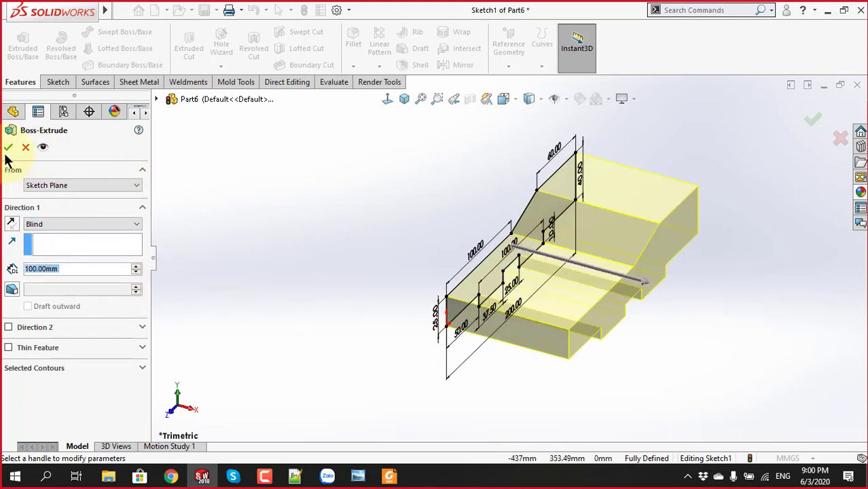
left_click(8, 150)
mouse_move(273, 159)
middle_mouse_down()
mouse_move(489, 162)
mouse_move(552, 291)
mouse_move(582, 296)
mouse_move(586, 224)
mouse_move(581, 265)
middle_mouse_up()
key("alt+Tab")
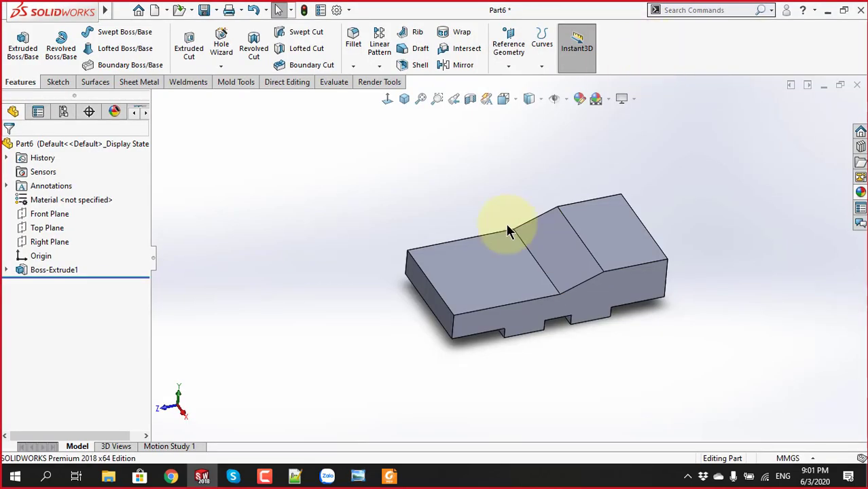
Create Plane1 through the front top edge, angled 20° to the lower top face with the offset flipped
middle_click_drag(506, 229, 461, 262)
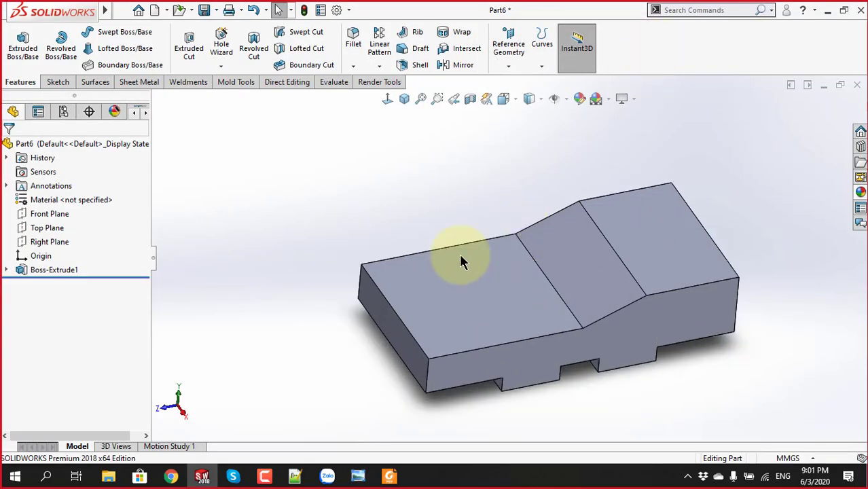
left_click(515, 46)
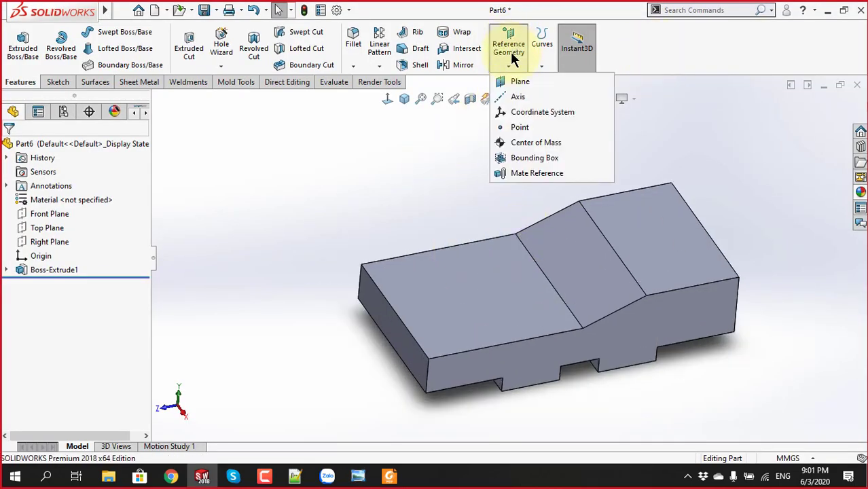
left_click(519, 82)
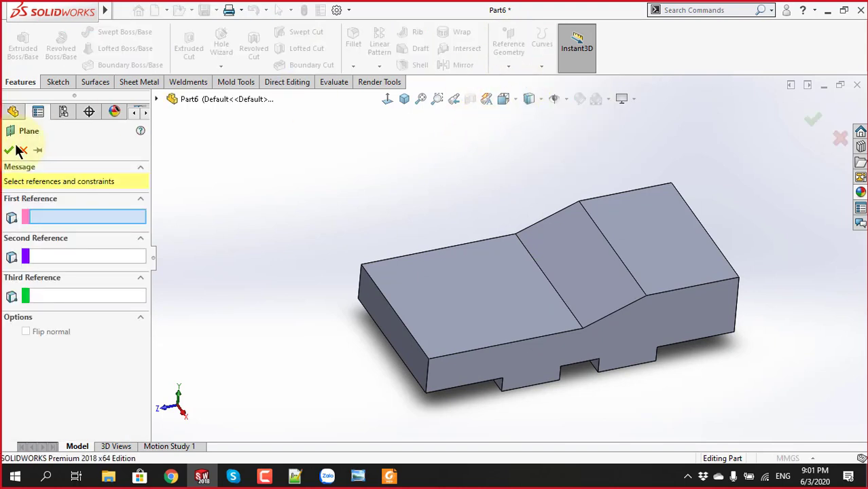
left_click(469, 354)
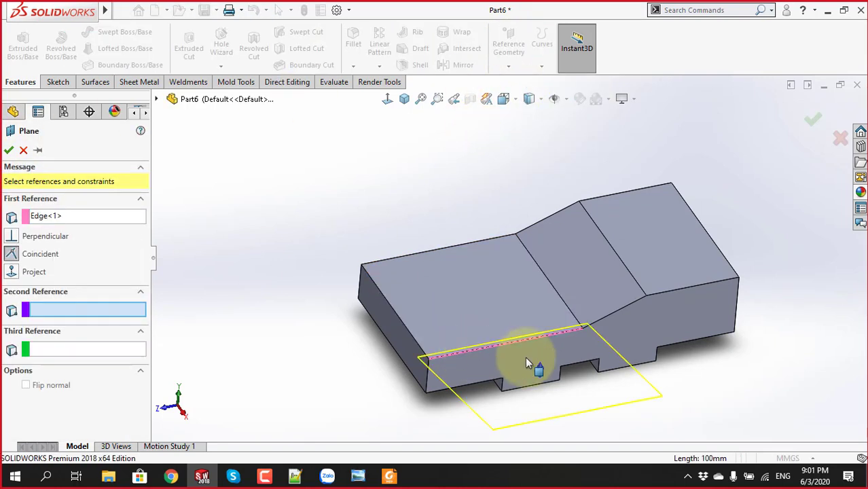
left_click(442, 298)
mouse_move(442, 298)
middle_mouse_down()
mouse_move(530, 345)
mouse_move(566, 340)
mouse_move(607, 400)
mouse_move(583, 364)
middle_mouse_up()
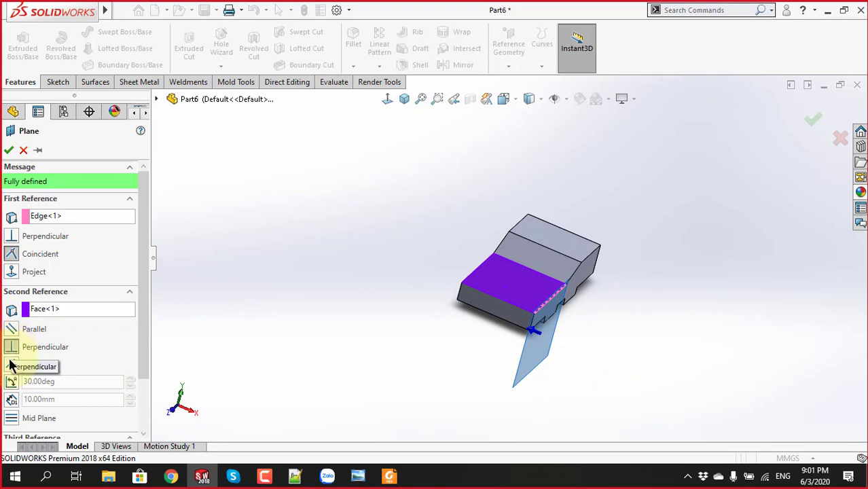
left_click(11, 382)
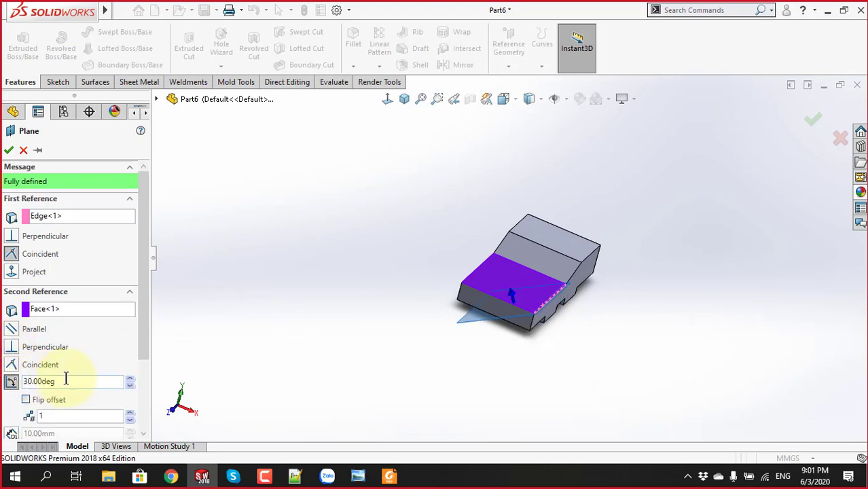
left_click(78, 380)
type("20")
key("Return")
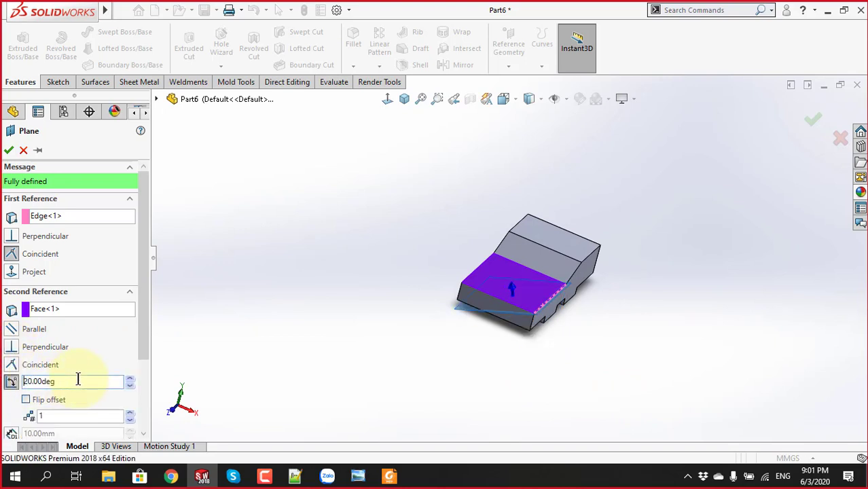
mouse_move(485, 314)
middle_mouse_down()
mouse_move(543, 380)
mouse_move(528, 291)
mouse_move(577, 316)
mouse_move(537, 351)
middle_mouse_up()
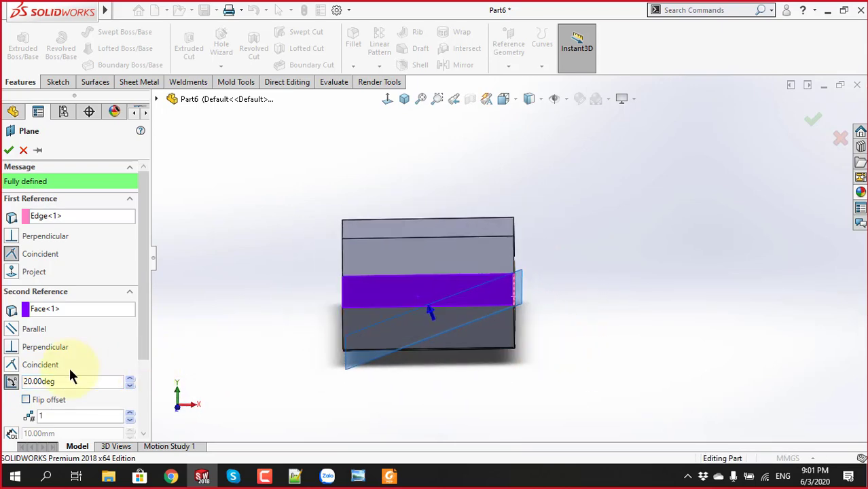
left_click(26, 400)
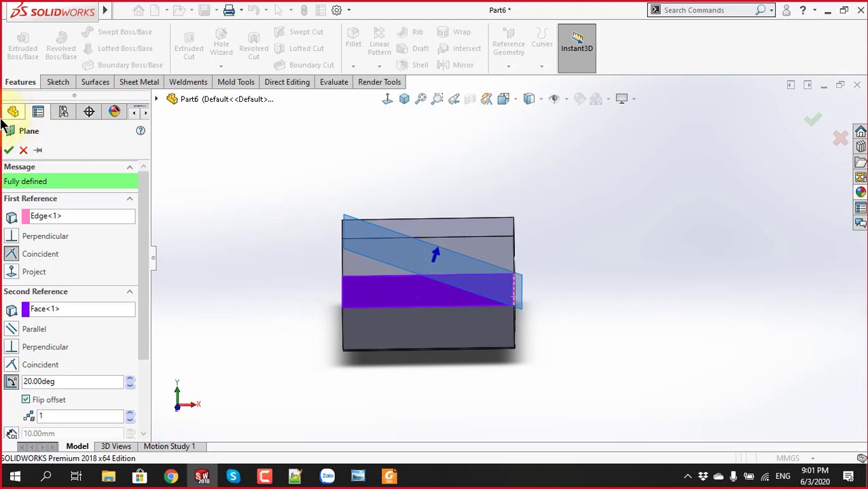
left_click(8, 151)
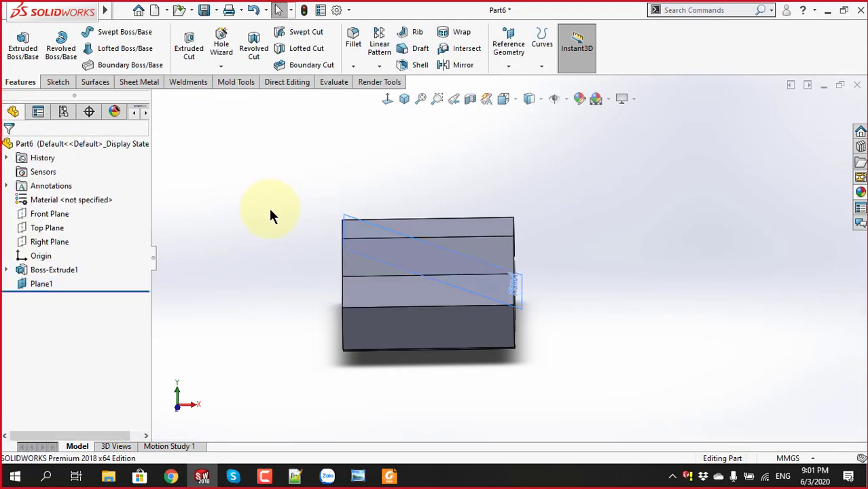
mouse_move(269, 213)
middle_mouse_down()
mouse_move(290, 213)
mouse_move(232, 286)
middle_mouse_up()
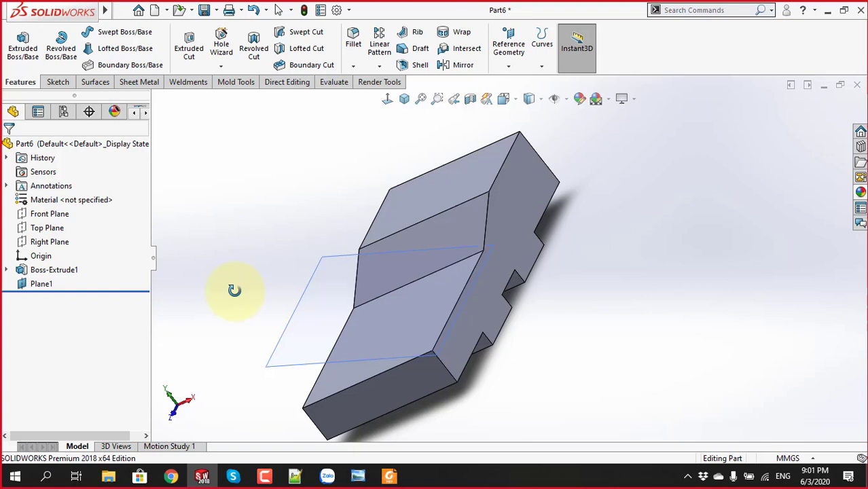
left_click(322, 305)
left_click(275, 240)
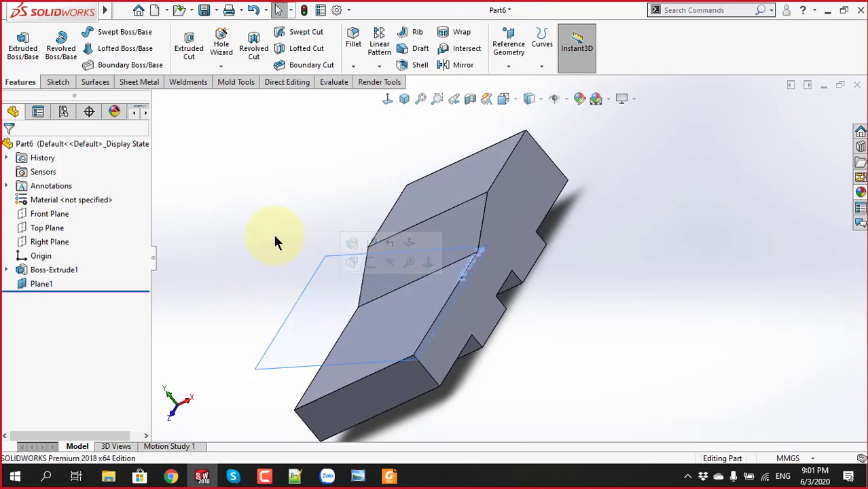
left_click(317, 286)
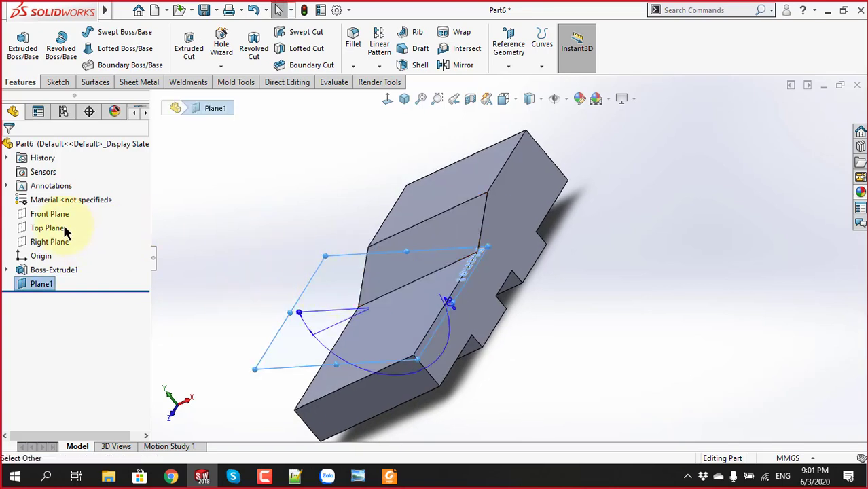
left_click(241, 252)
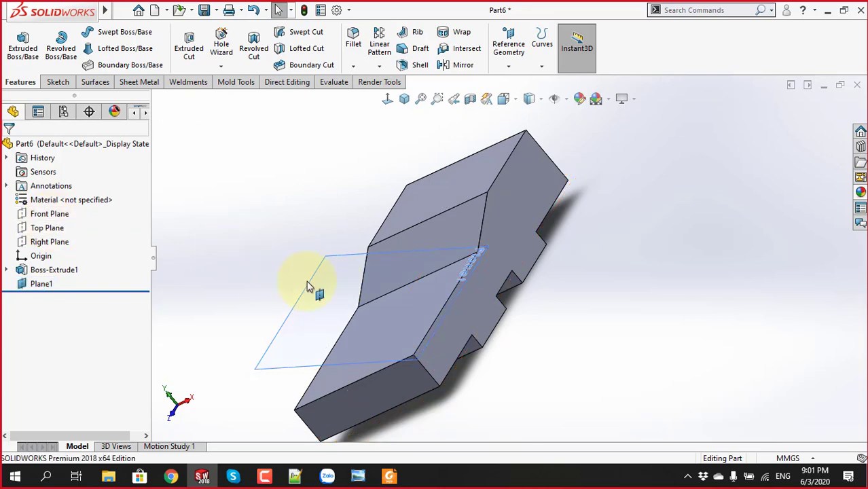
left_click(326, 297)
left_click(366, 256)
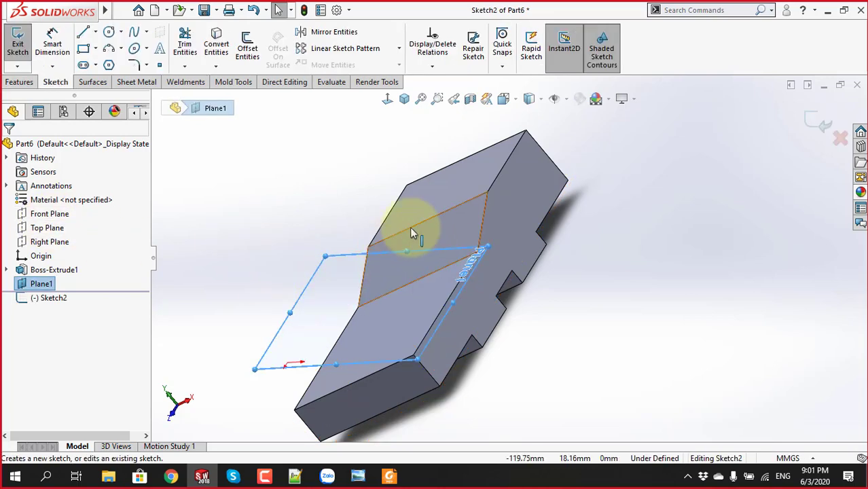
left_click(389, 102)
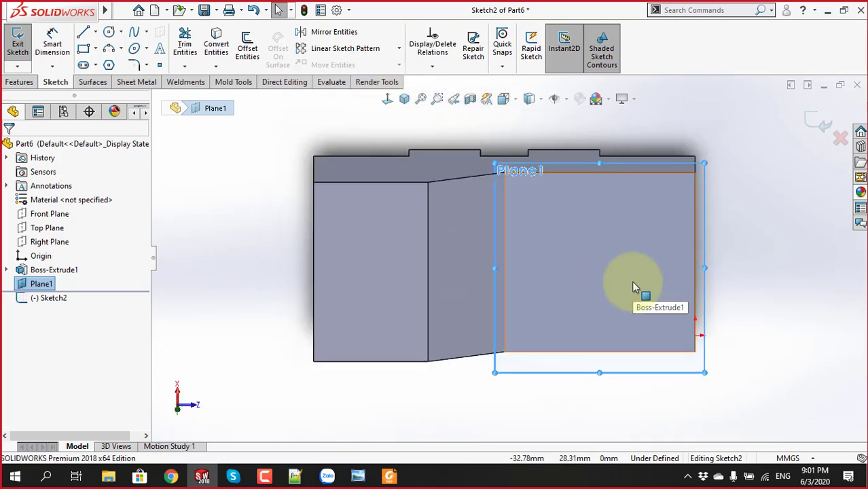
key("alt+Tab")
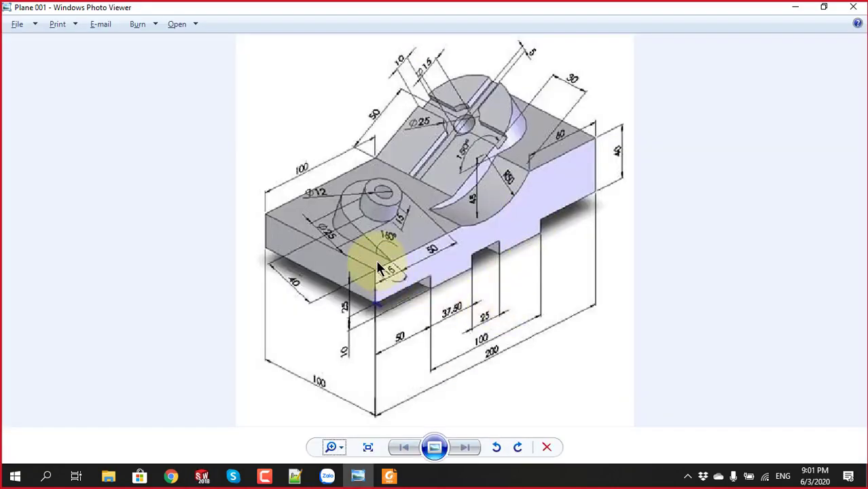
key("alt+Tab")
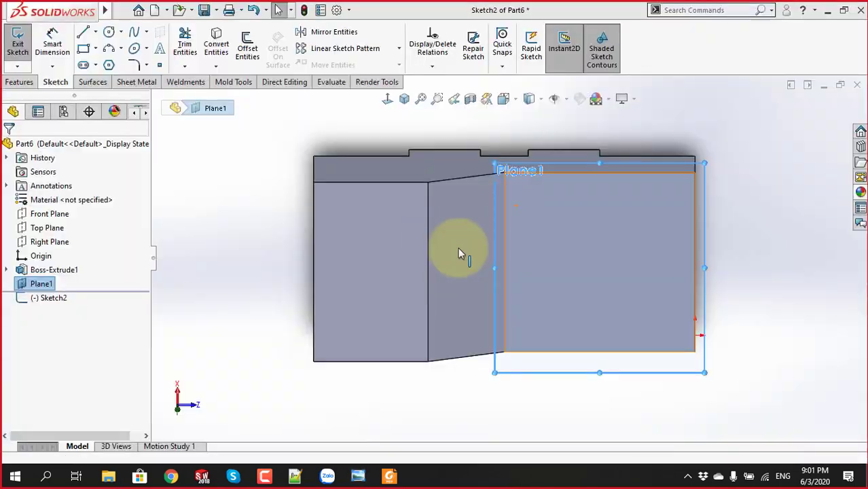
key("alt+Tab")
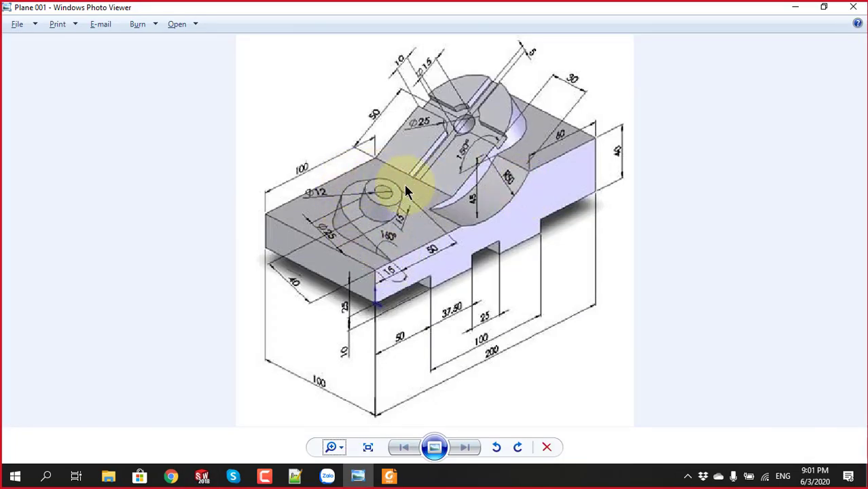
key("alt+Tab")
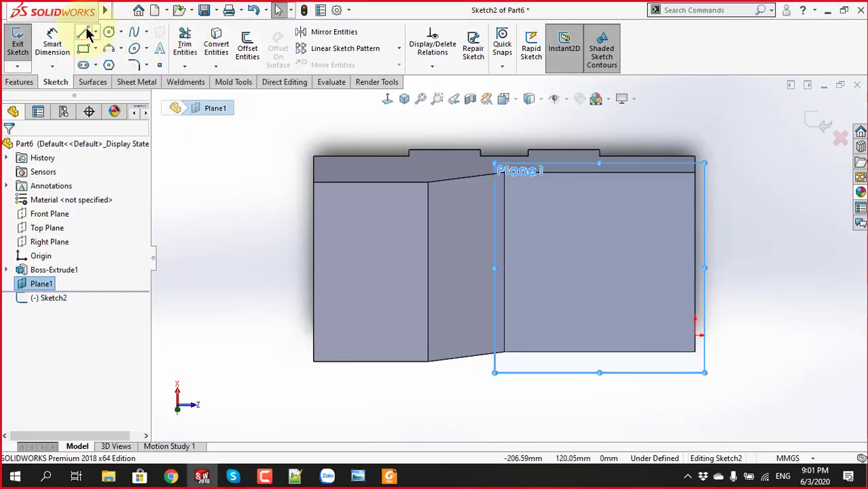
Draw the U outline: a side down from the top edge, rounded bottom, second side, closing top line
left_click(83, 32)
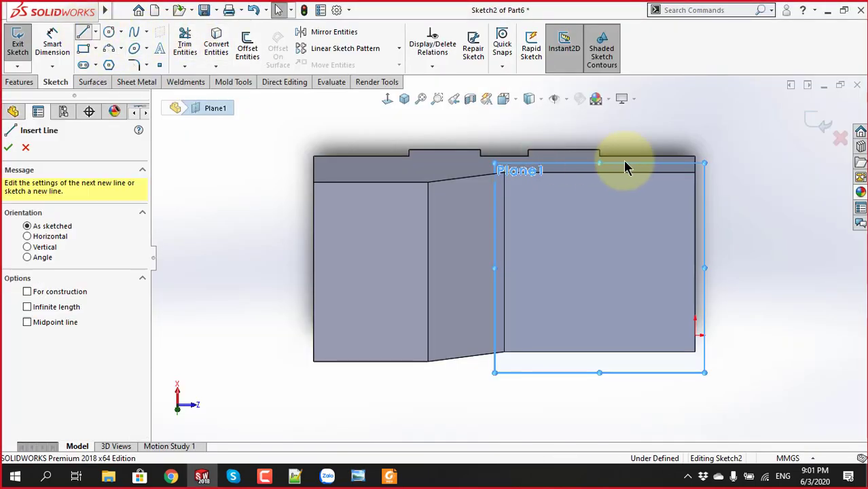
left_click(659, 172)
left_click(659, 243)
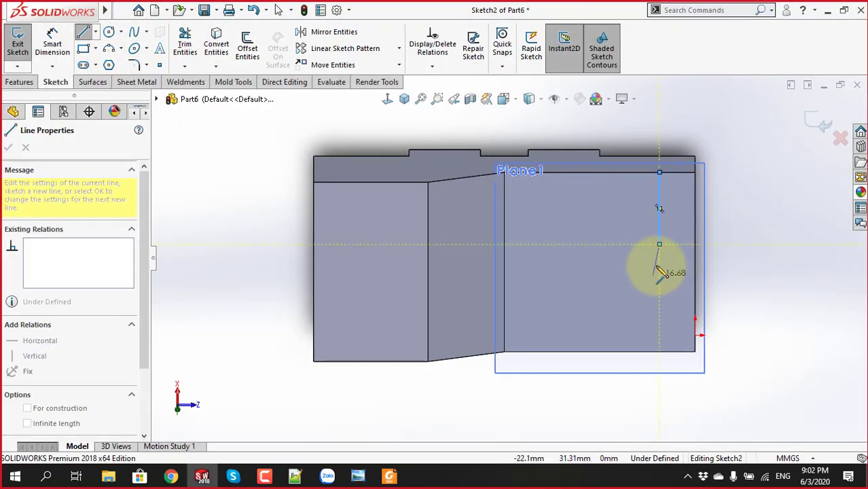
left_click(564, 244)
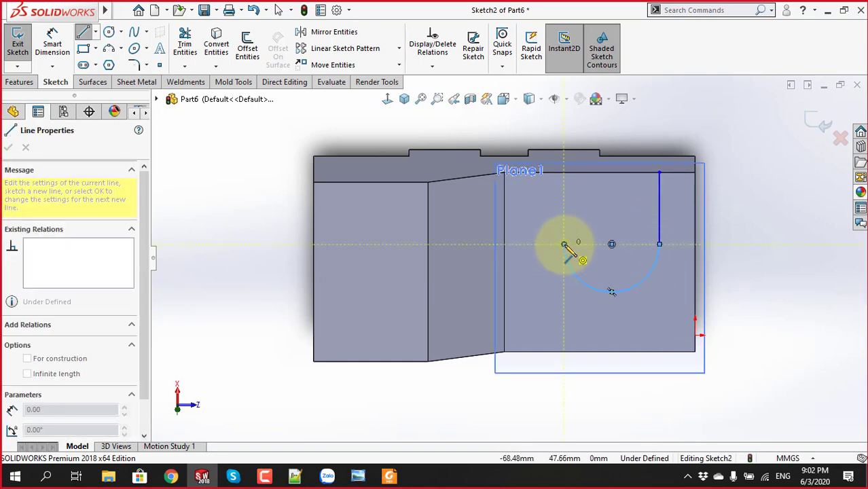
left_click(564, 172)
left_click(659, 171)
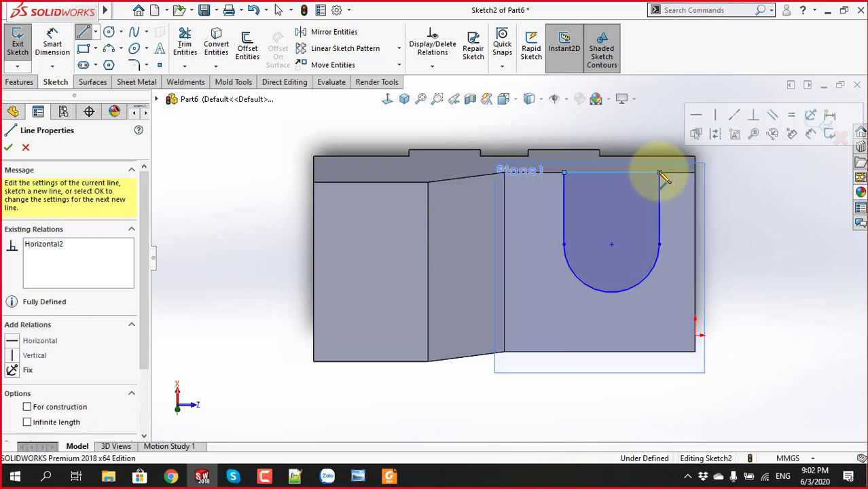
key("Escape")
key("alt+Tab")
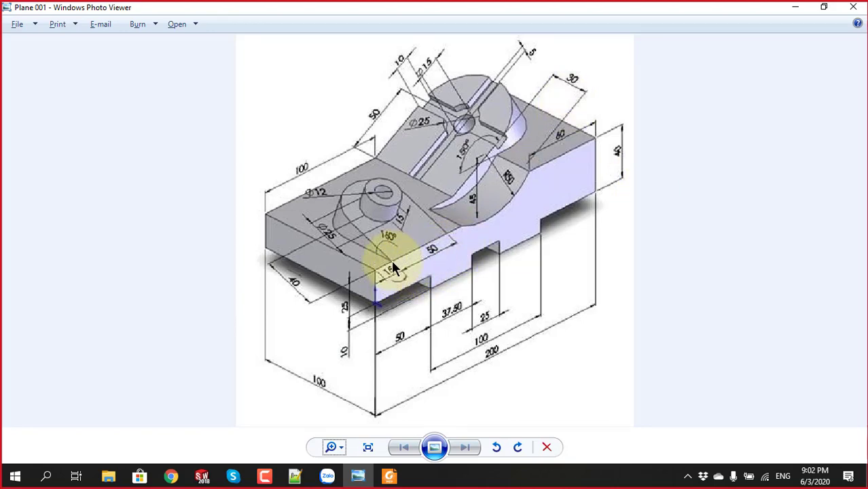
Dimension the slot's top line to 50 mm and its offset from the block's right edge to 15 mm
key("alt+Tab")
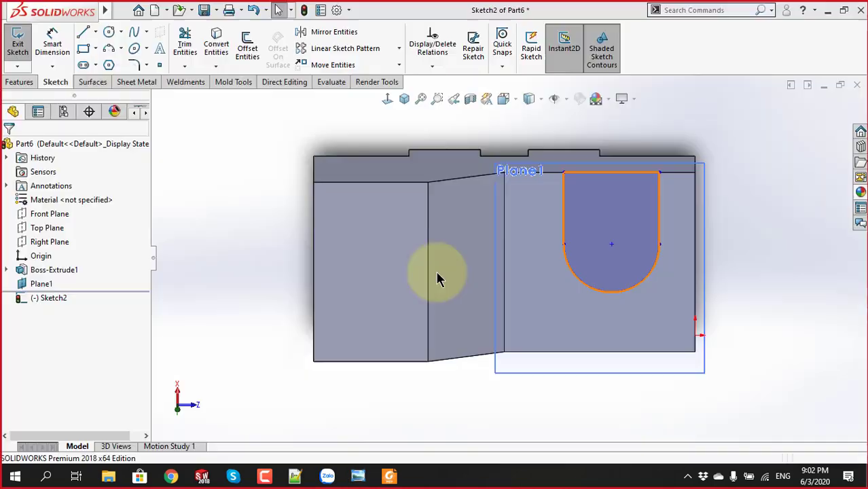
left_click(52, 42)
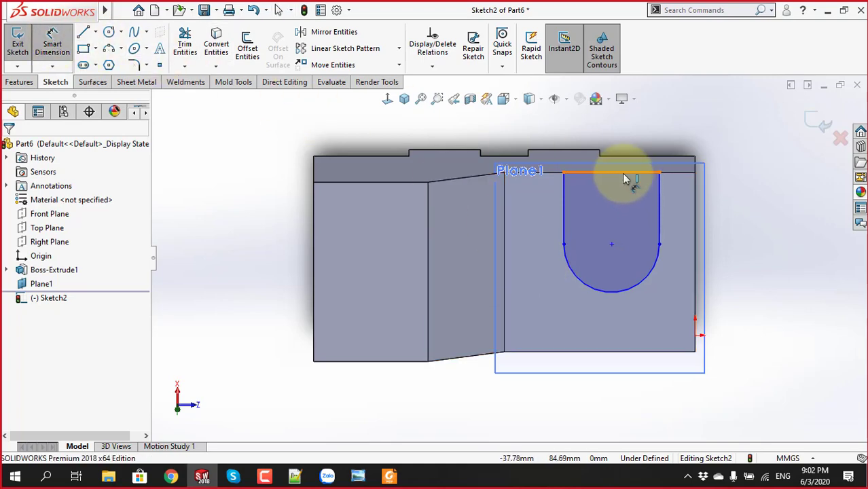
left_click(625, 178)
left_click(619, 144)
type("50")
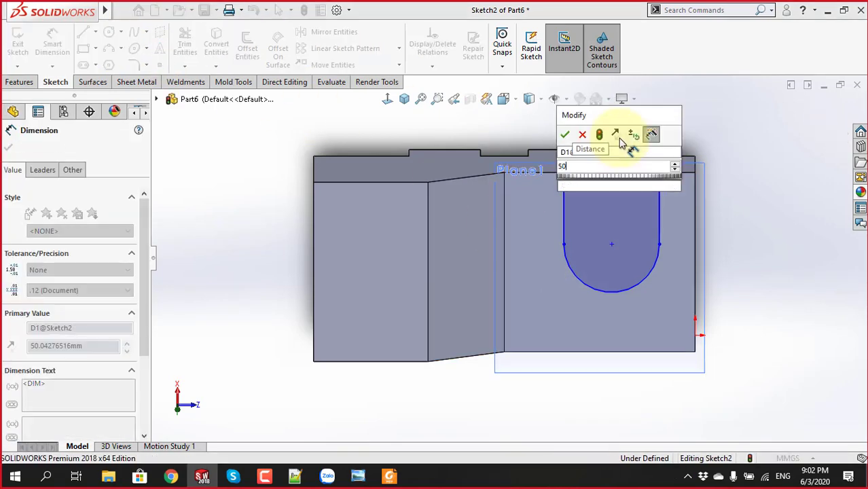
key("Return")
key("Escape")
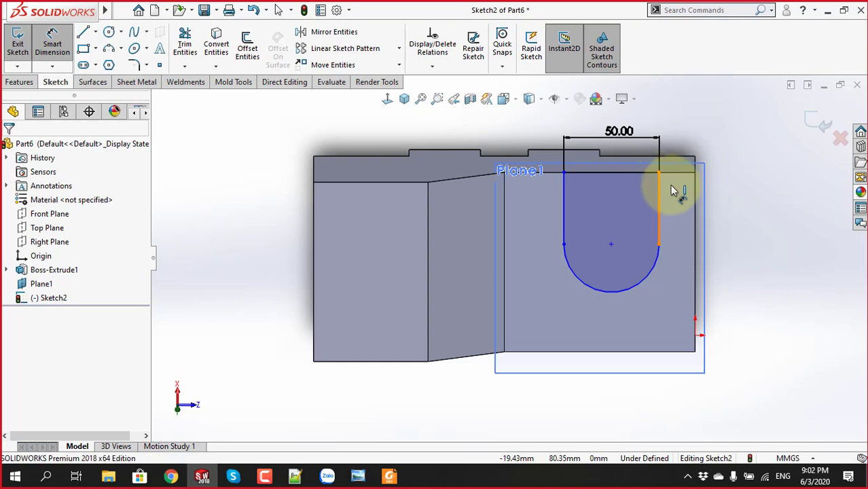
left_click(673, 191)
left_click(696, 197)
left_click(686, 146)
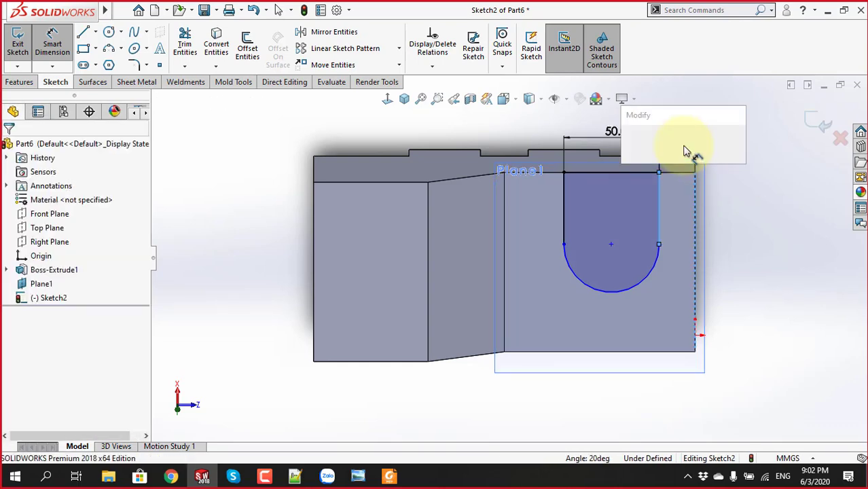
key("Return")
type("15")
key("Return")
left_click(779, 214)
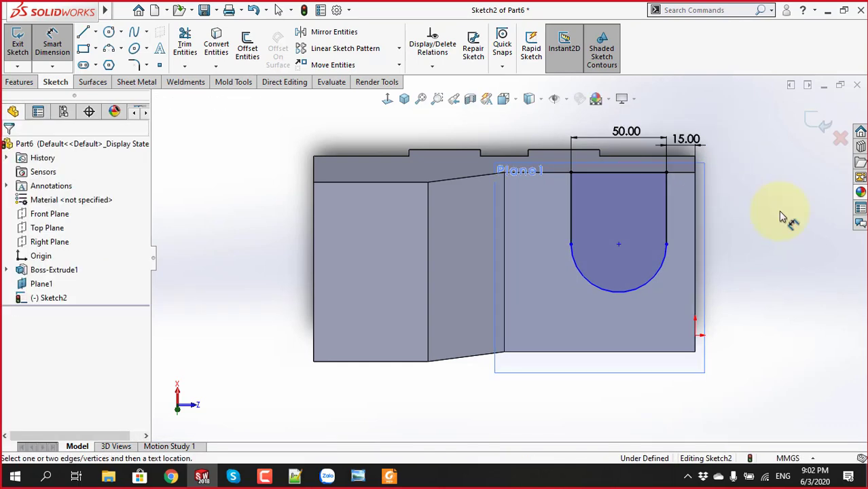
Dimension the slot's straight side to 40 mm, fully defining the sketch, and orbit to 3D
key("alt+Tab")
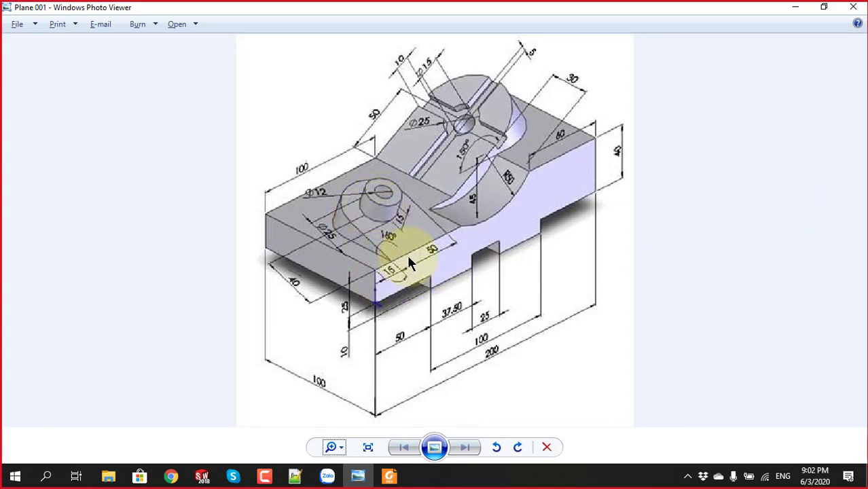
key("alt+Tab")
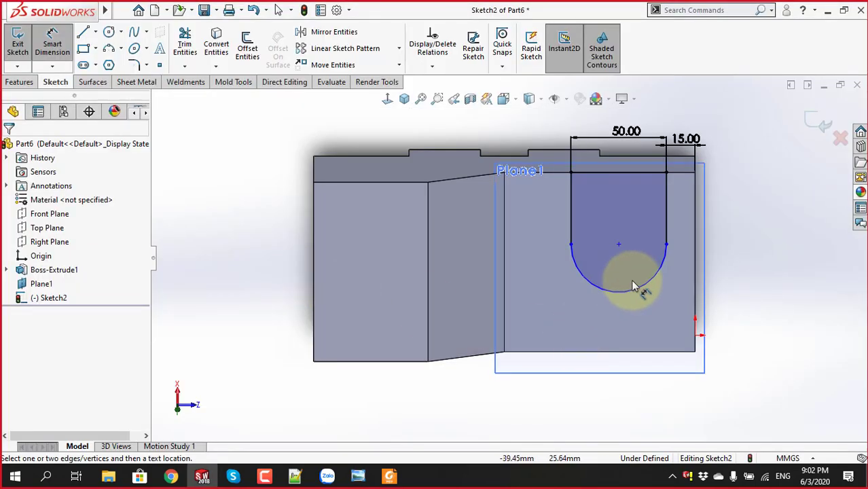
left_click(668, 218)
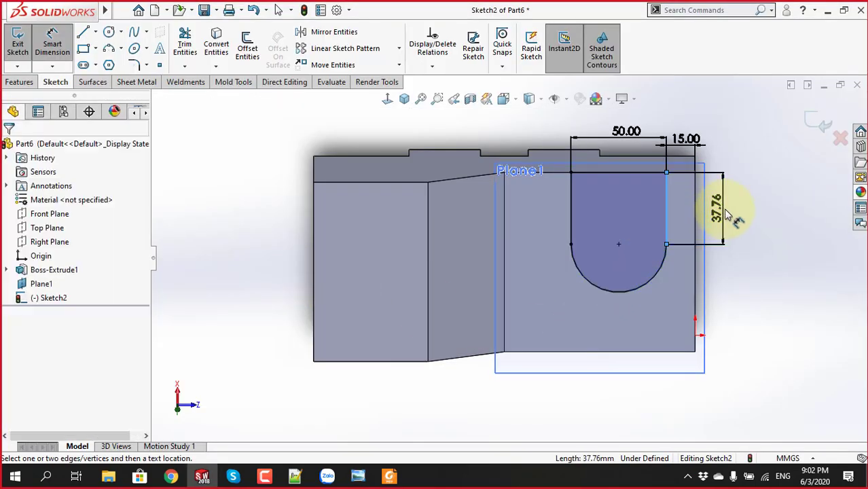
left_click(728, 215)
type("40")
key("Return")
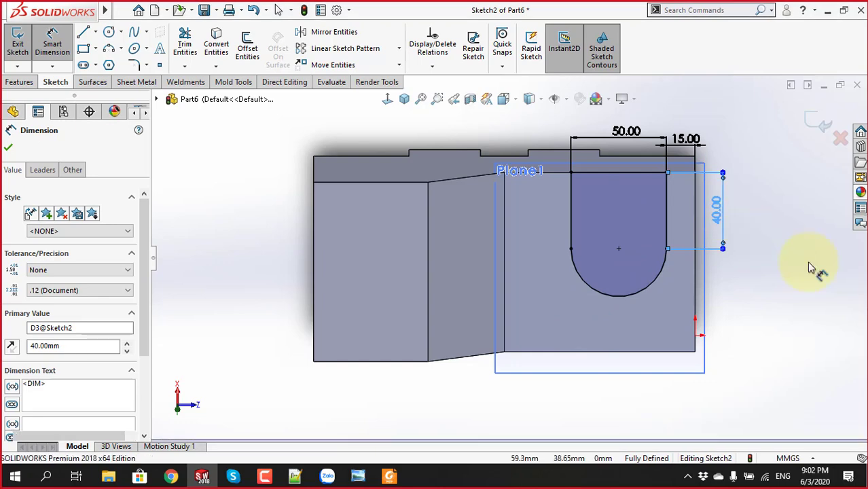
left_click(810, 268)
scroll(520, 339, "up", 3)
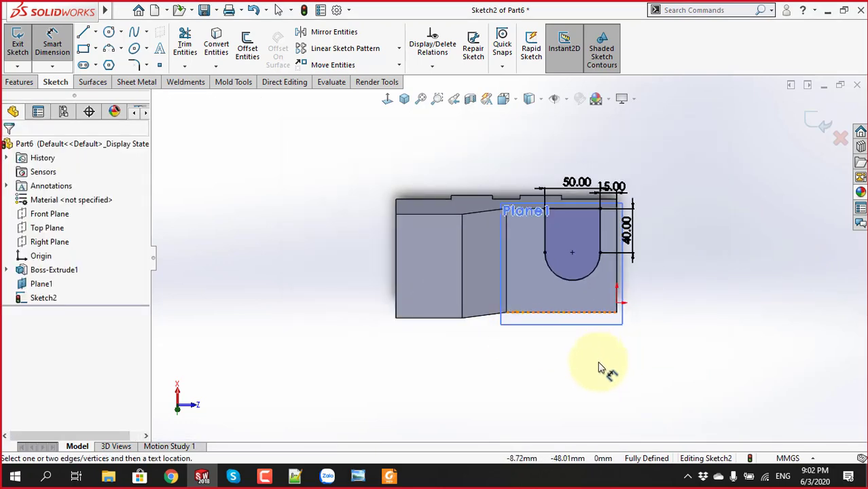
mouse_move(606, 368)
middle_mouse_down()
mouse_move(589, 155)
mouse_move(576, 139)
mouse_move(508, 139)
mouse_move(508, 210)
mouse_move(527, 184)
mouse_move(527, 149)
mouse_move(537, 246)
middle_mouse_up()
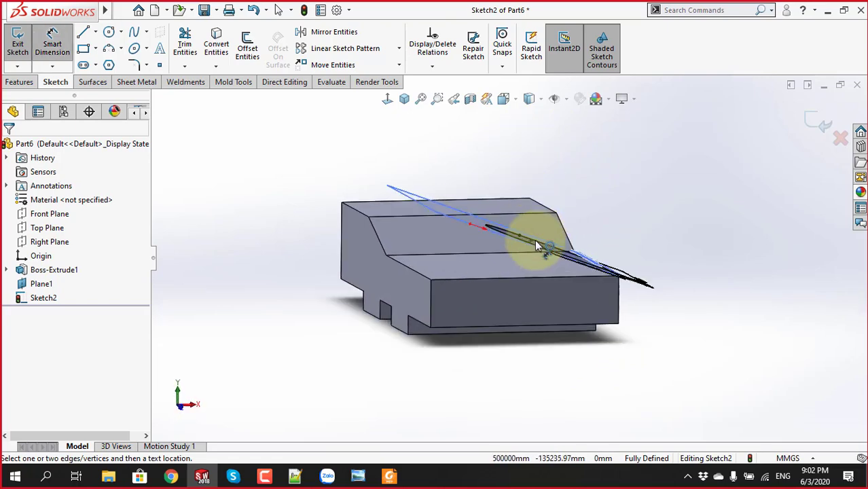
Start an extruded boss from the slot sketch, flipped direction with a trial 18 mm depth
left_click(19, 81)
left_click(22, 44)
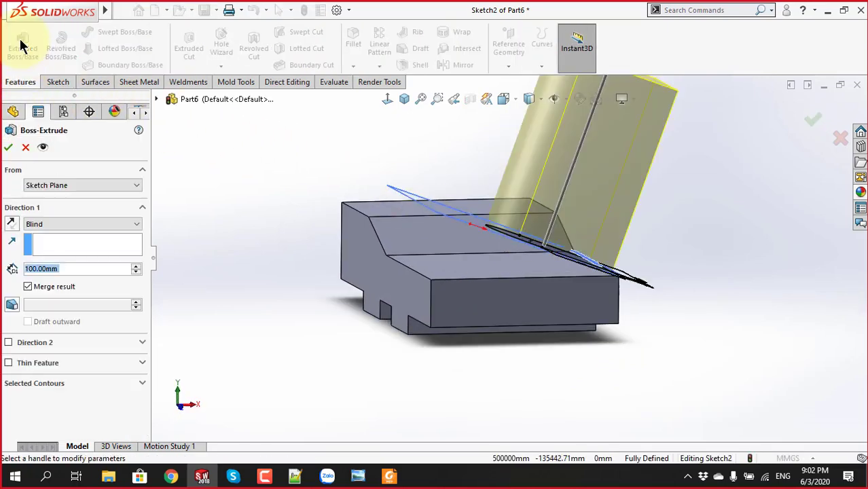
scroll(543, 248, "up", 2)
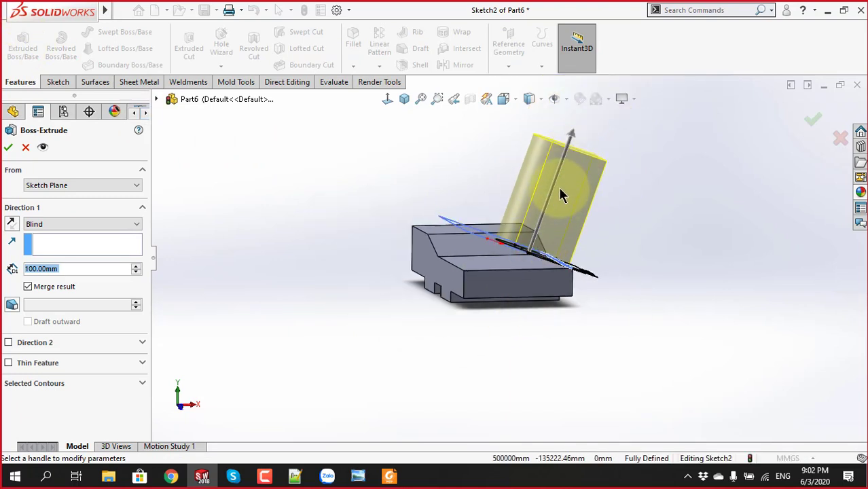
left_click(12, 224)
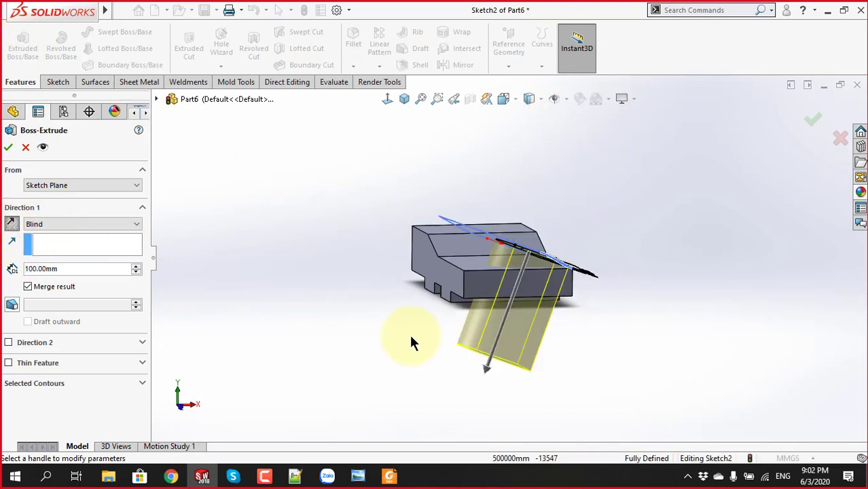
scroll(478, 333, "down", 1)
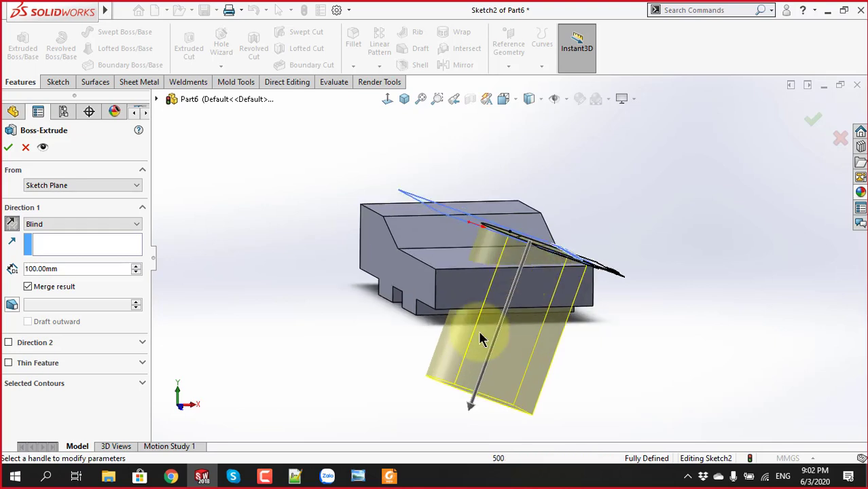
scroll(567, 357, "down", 1)
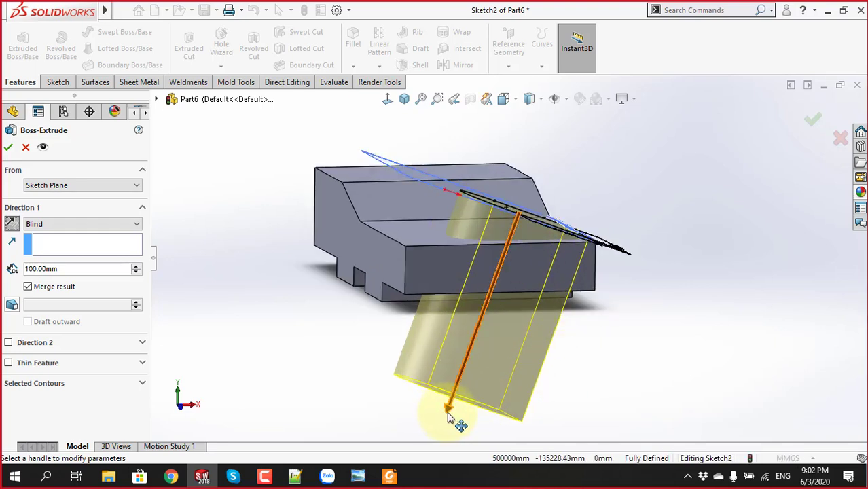
left_click_drag(450, 410, 493, 241)
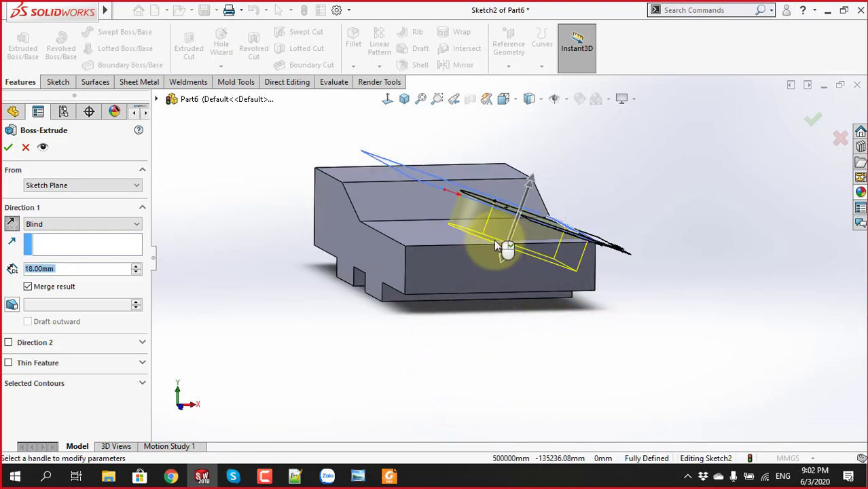
middle_click_drag(659, 313, 619, 325)
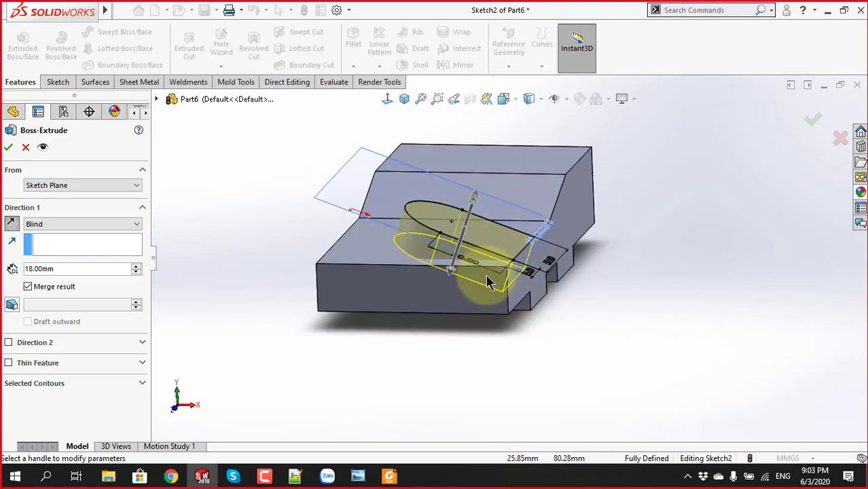
mouse_move(503, 289)
middle_mouse_down()
mouse_move(538, 237)
mouse_move(511, 243)
middle_mouse_up()
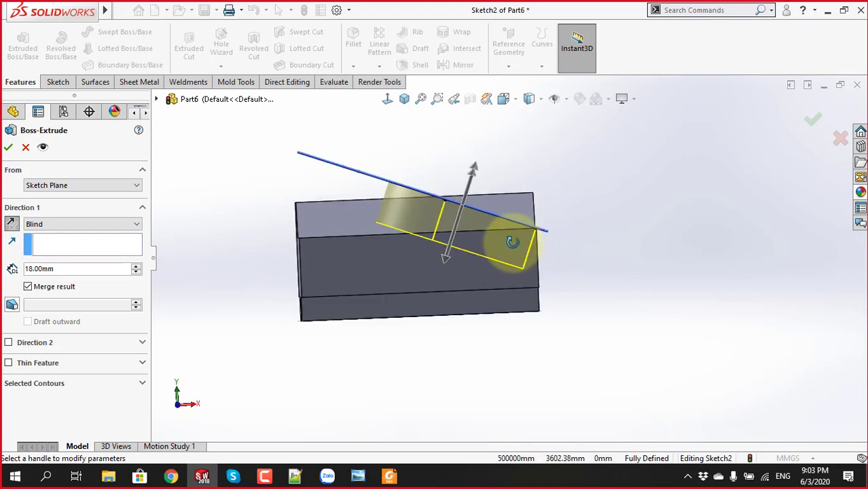
Change the end condition to Up To Next and accept Boss-Extrude2
left_click(117, 226)
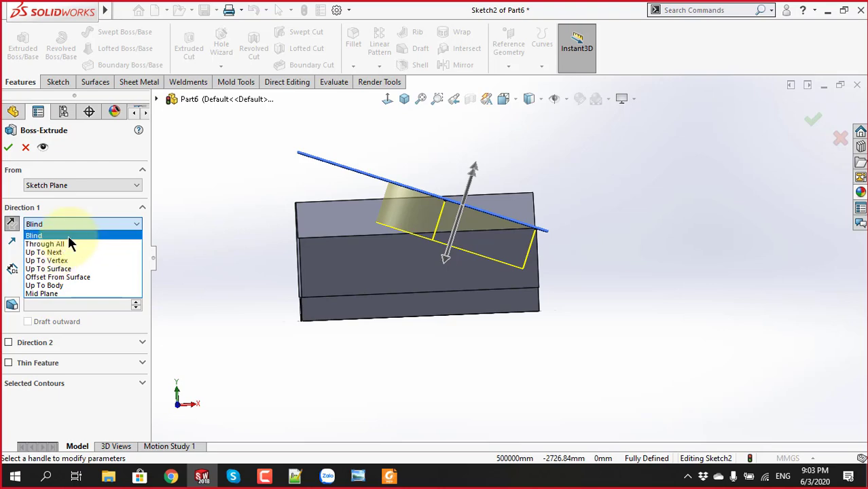
left_click(70, 270)
mouse_move(410, 262)
middle_mouse_down()
mouse_move(407, 290)
mouse_move(227, 278)
middle_mouse_up()
left_click(378, 269)
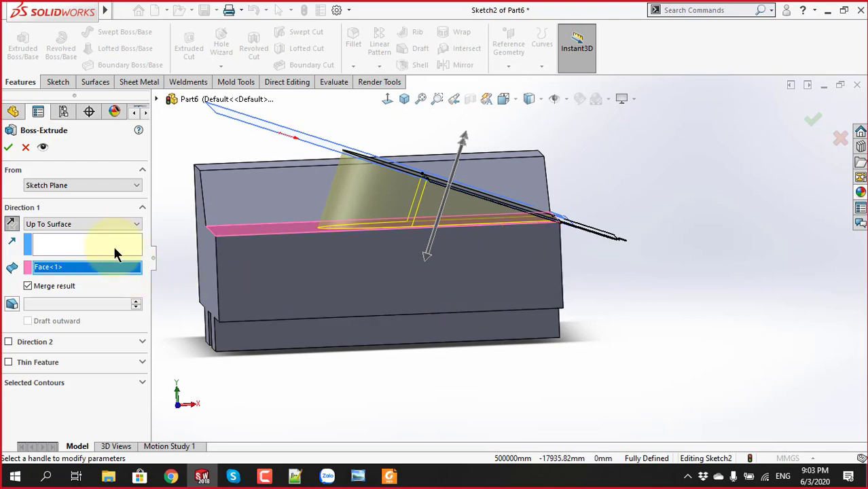
left_click(112, 223)
left_click(57, 250)
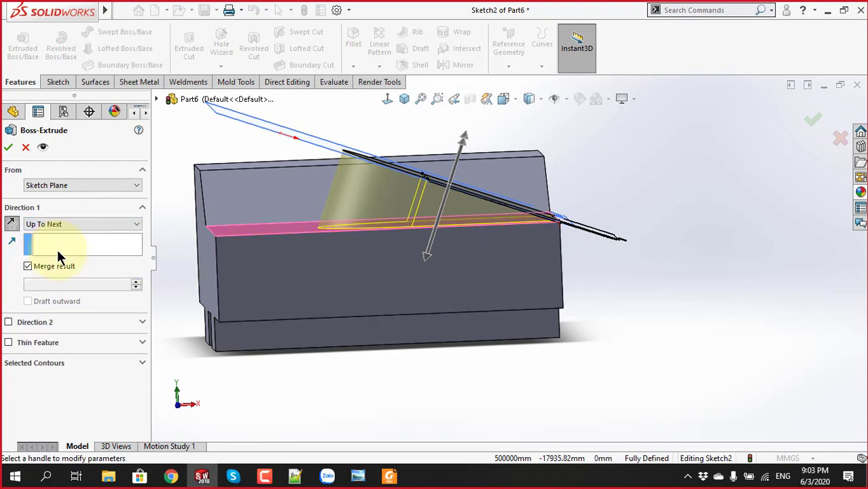
middle_click_drag(518, 303, 352, 281)
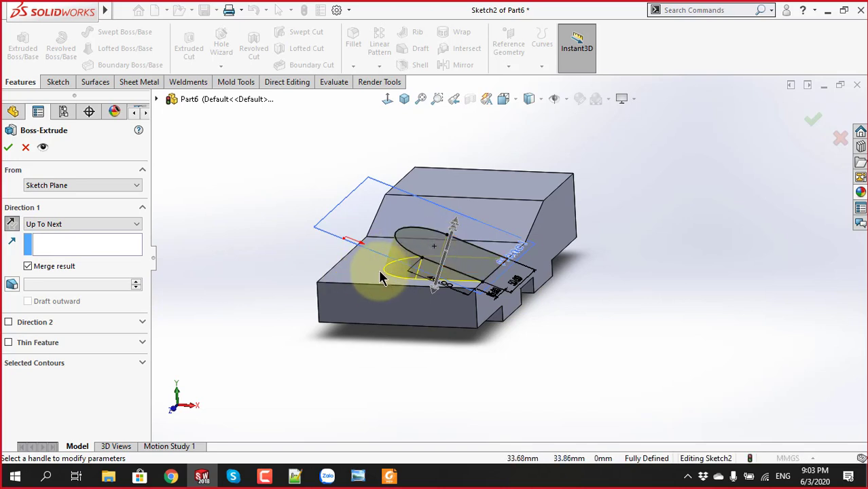
left_click(8, 147)
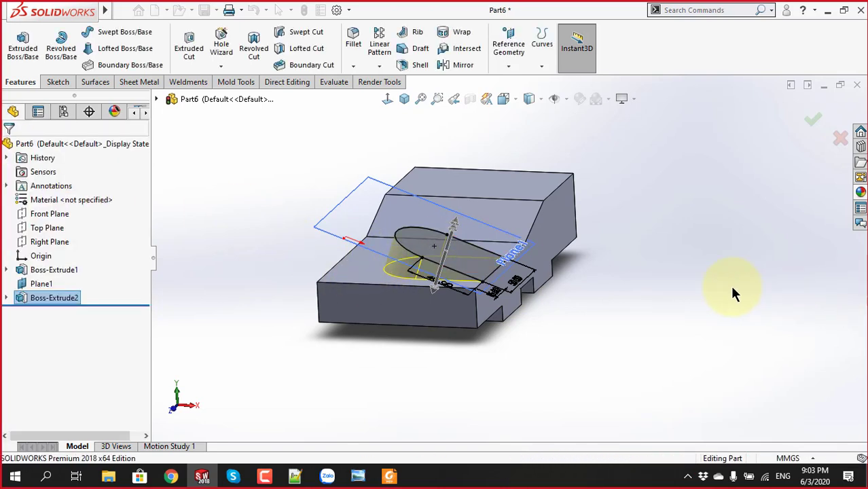
scroll(700, 264, "up", 3)
middle_click_drag(700, 264, 727, 364)
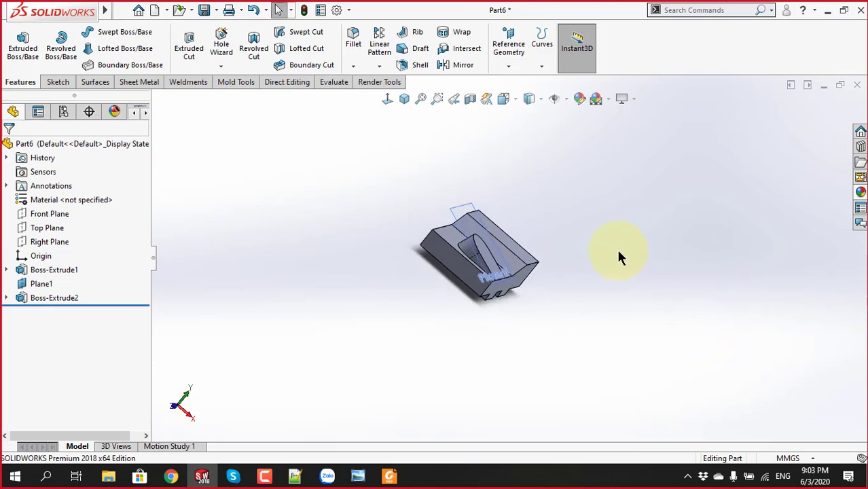
middle_click_drag(621, 258, 611, 248)
left_click(266, 193)
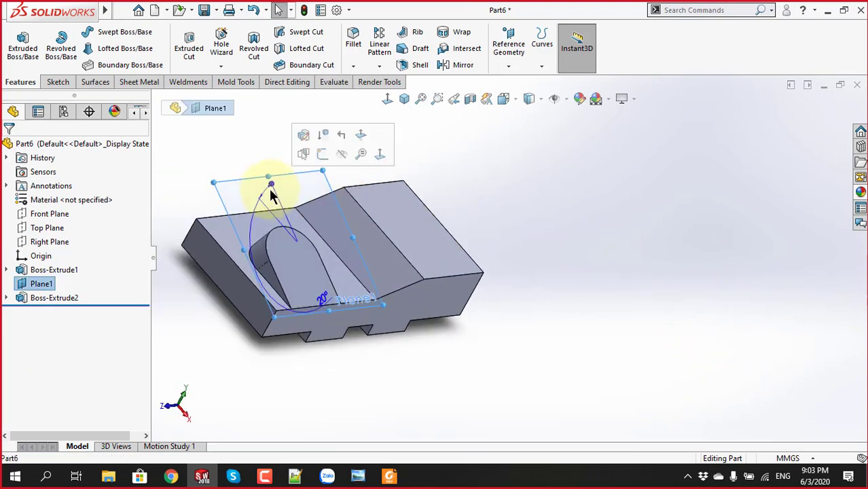
mouse_move(340, 163)
middle_mouse_down()
mouse_move(446, 282)
mouse_move(367, 267)
mouse_move(310, 348)
mouse_move(339, 307)
middle_mouse_up()
key("alt+Tab")
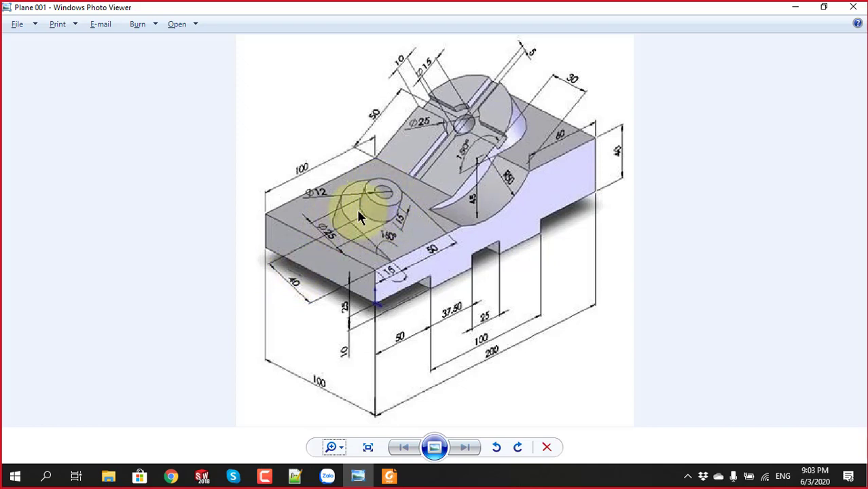
key("alt+Tab")
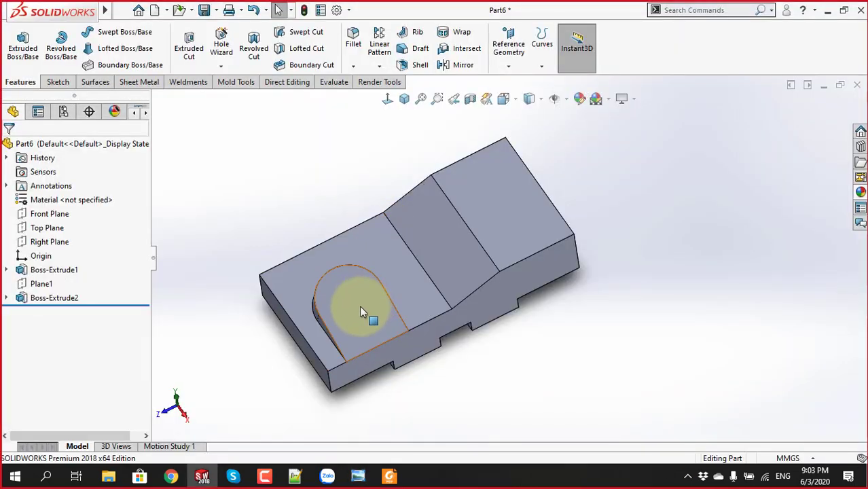
Sketch on the rounded boss's top face and draw two concentric circles at the arc centre
left_click(360, 310)
left_click(415, 270)
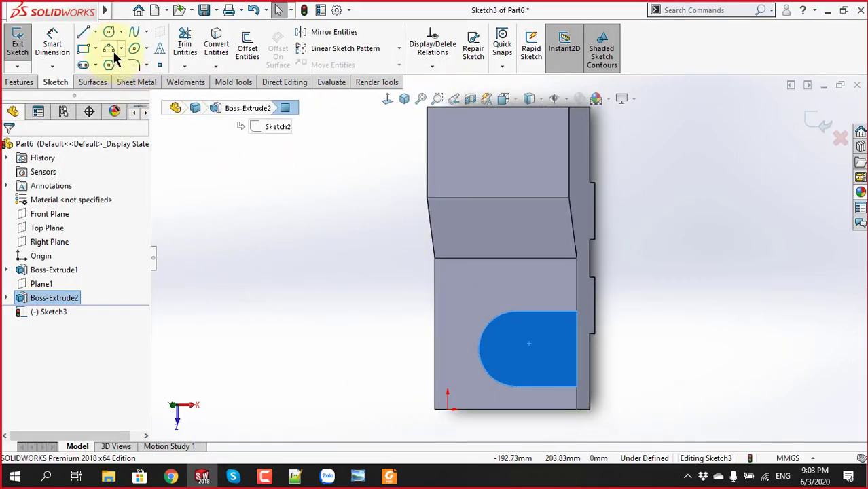
left_click(109, 34)
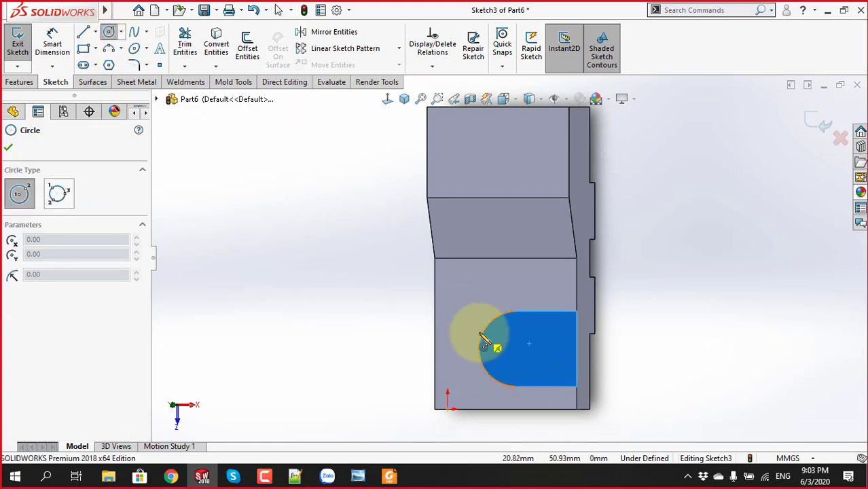
left_click(516, 348)
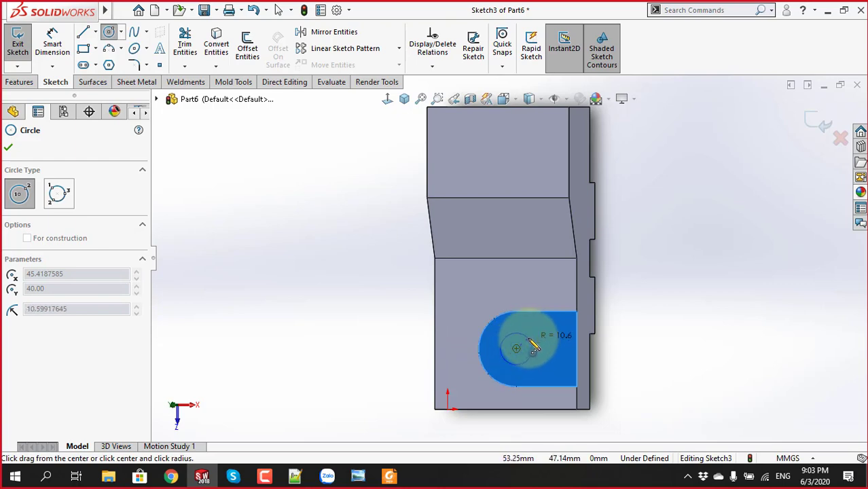
left_click(525, 352)
left_click(517, 349)
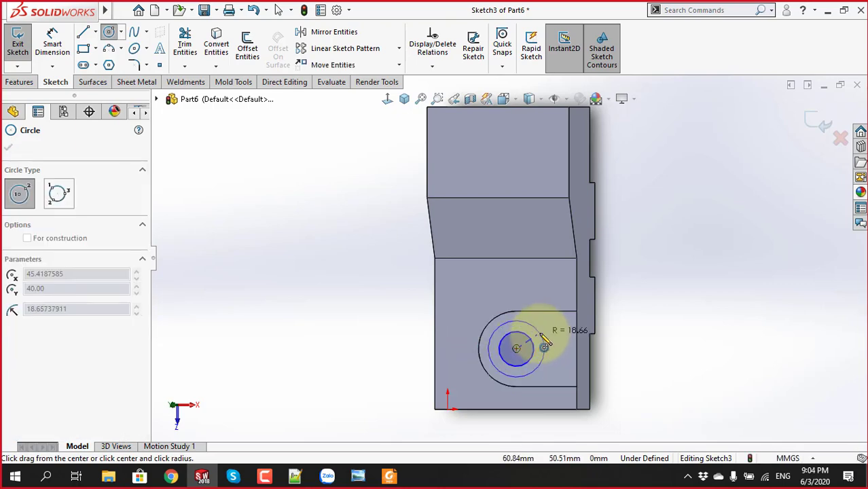
left_click(535, 343)
key("Escape")
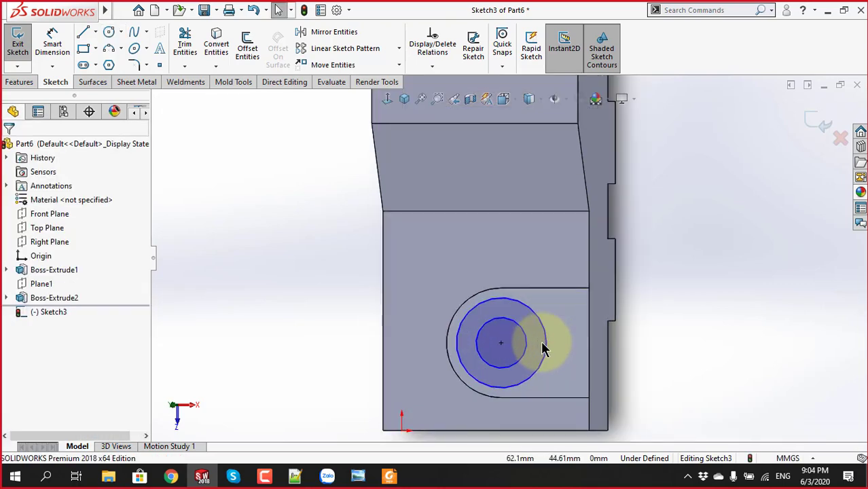
key("alt+Tab")
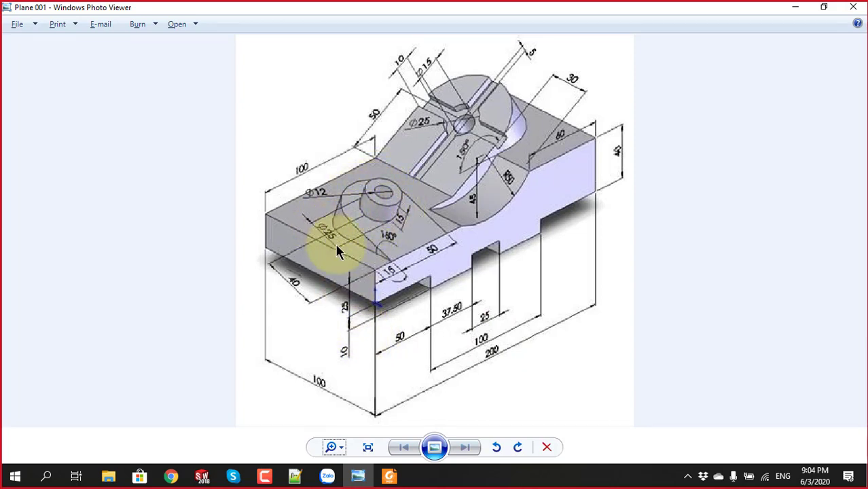
key("alt+Tab")
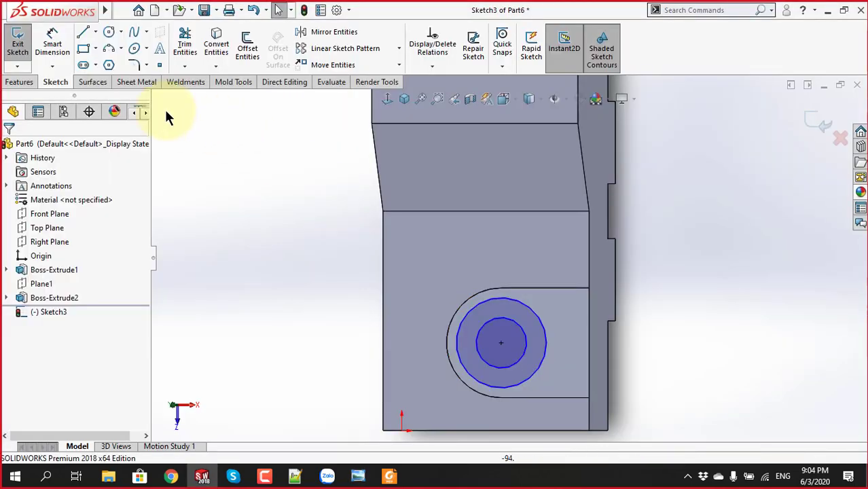
Dimension the inner circle Ø12 mm and the outer circle Ø25 mm
left_click(61, 49)
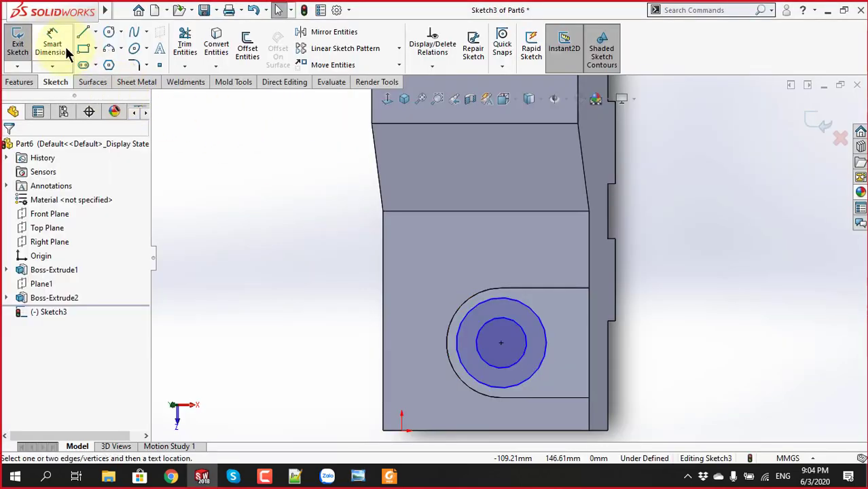
left_click(513, 322)
left_click(565, 342)
type("12")
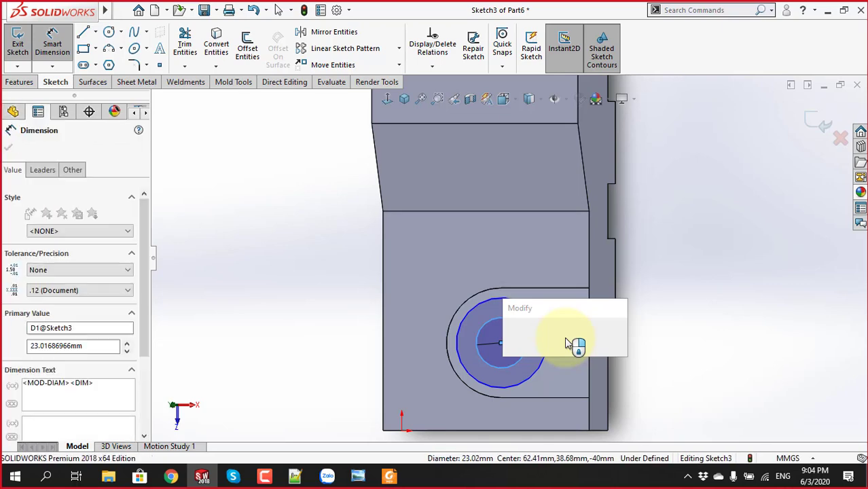
key("Return")
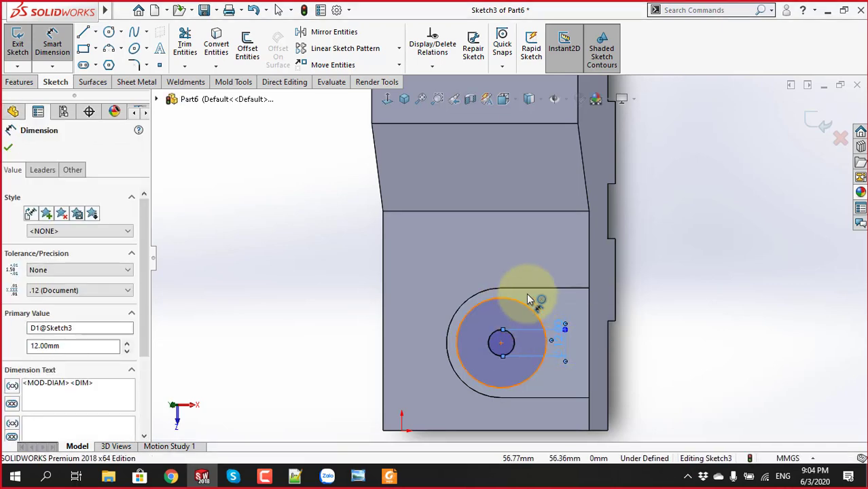
left_click(533, 297)
left_click(536, 270)
type("2514")
key("Return")
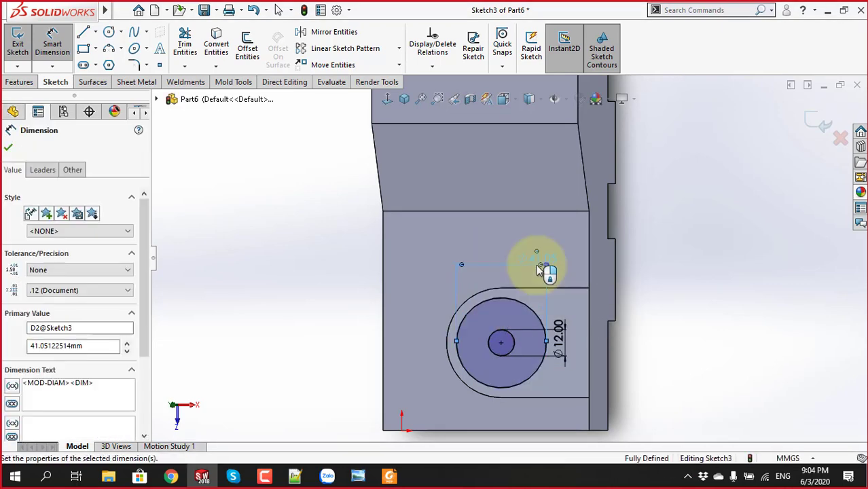
key("Escape")
middle_click_drag(417, 320, 427, 252)
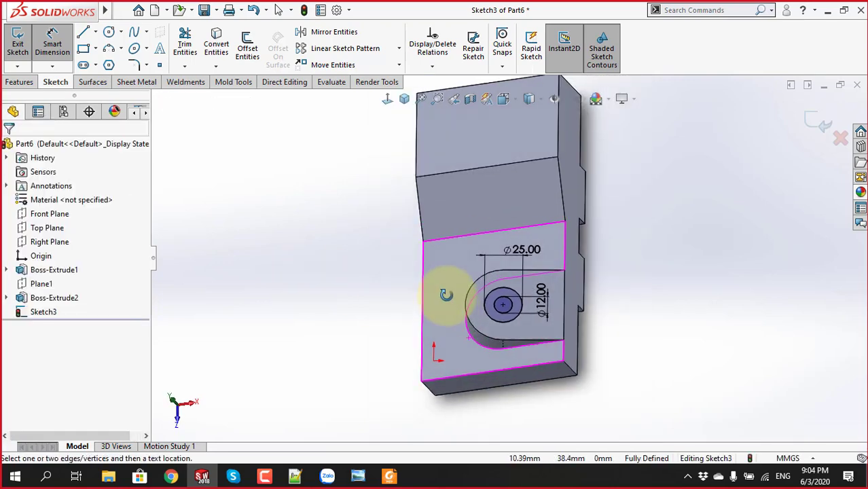
Extrude the concentric-circle sketch as a Blind 15 mm boss to form Boss-Extrude3
left_click(20, 82)
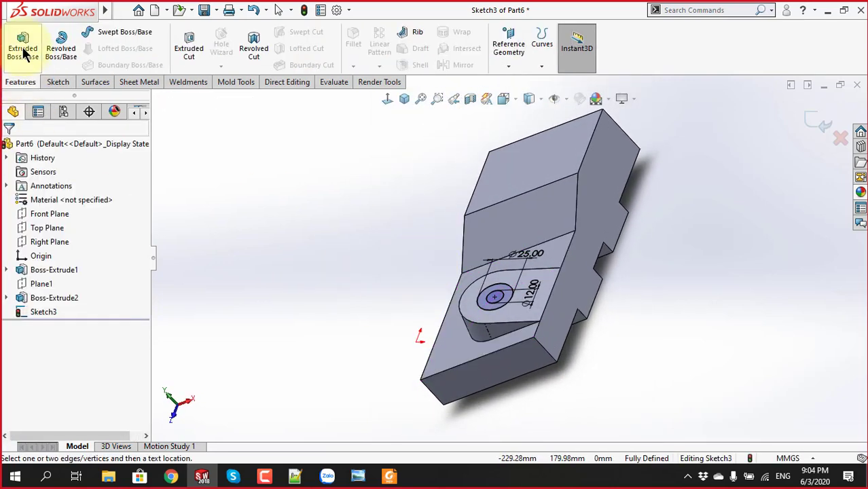
left_click(23, 48)
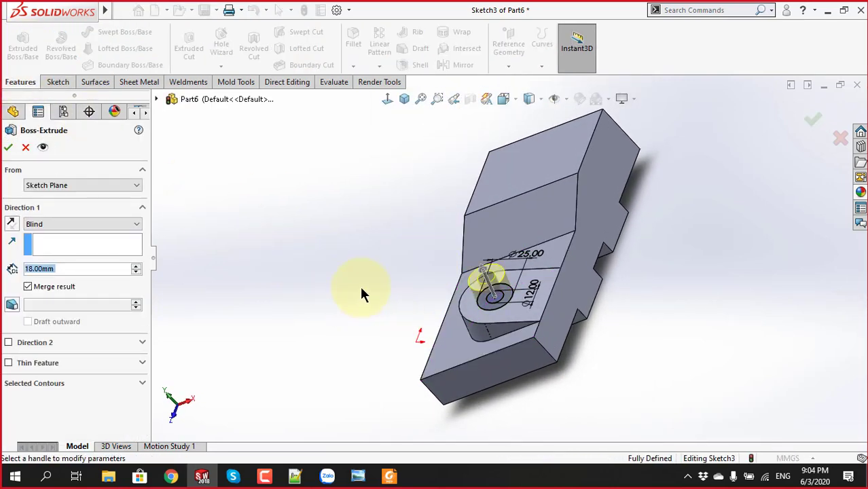
mouse_move(360, 295)
middle_mouse_down()
mouse_move(341, 184)
mouse_move(296, 252)
middle_mouse_up()
key("alt+Tab")
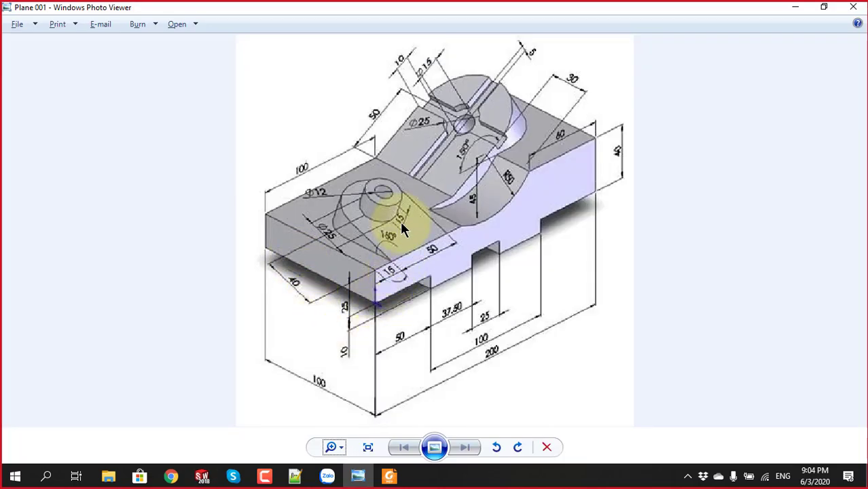
key("alt+Tab")
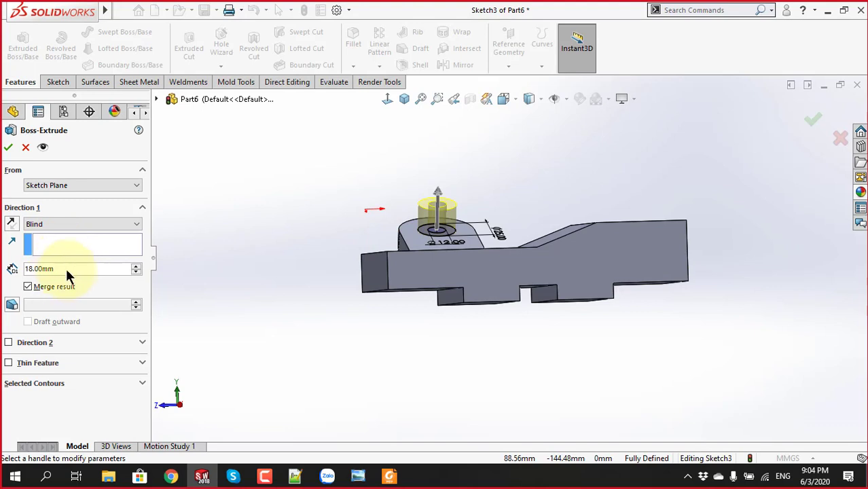
type("15")
key("Return")
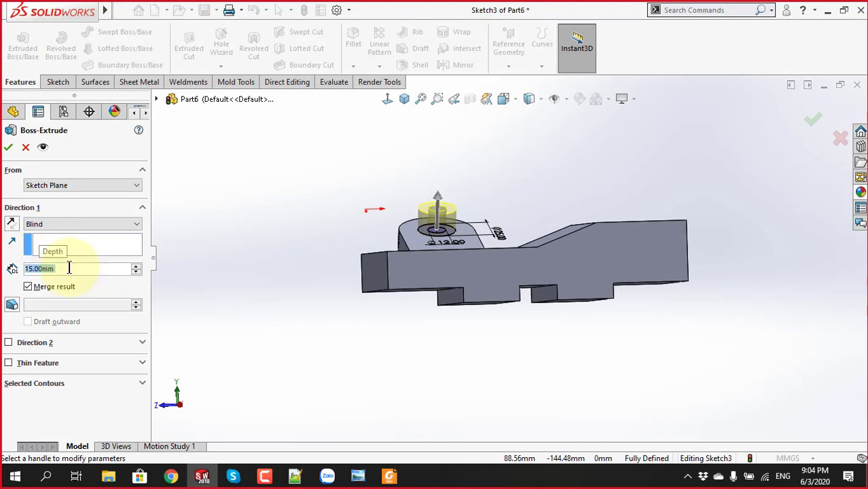
left_click(8, 148)
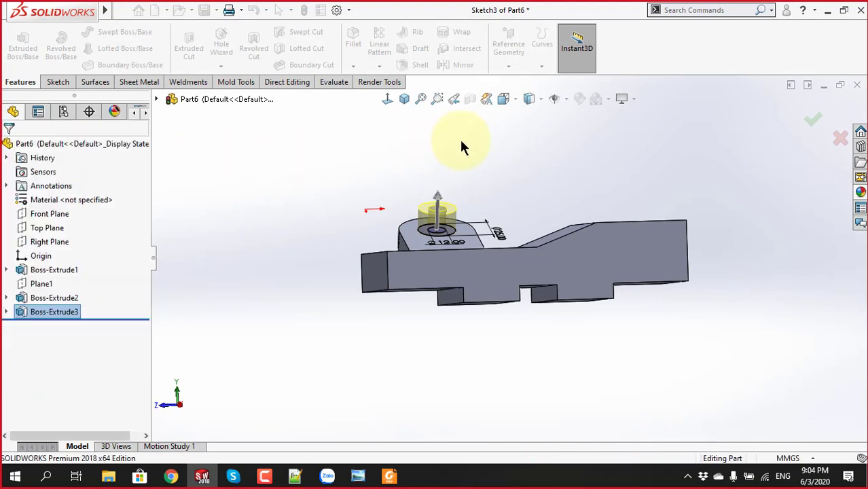
Orbit the finished part and compare it against the reference drawing in Windows Photo Viewer
mouse_move(514, 155)
middle_mouse_down()
mouse_move(532, 286)
mouse_move(598, 275)
mouse_move(578, 330)
mouse_move(571, 299)
middle_mouse_up()
key("alt+Tab")
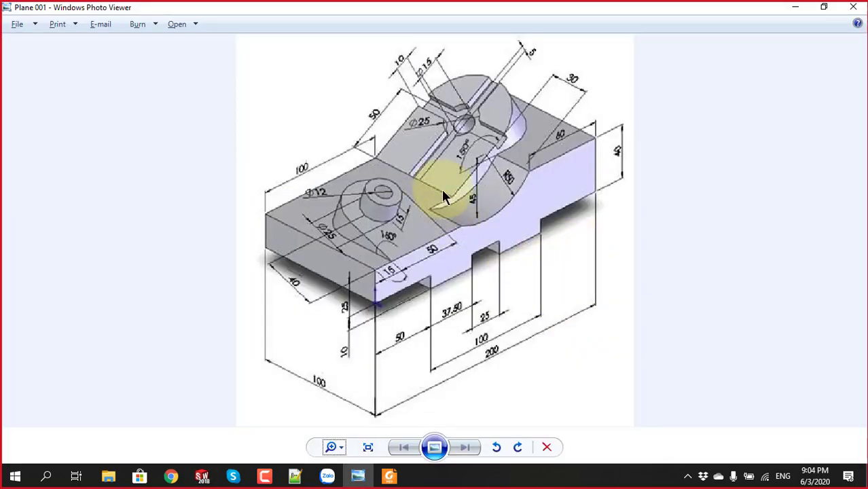
key("alt+Tab")
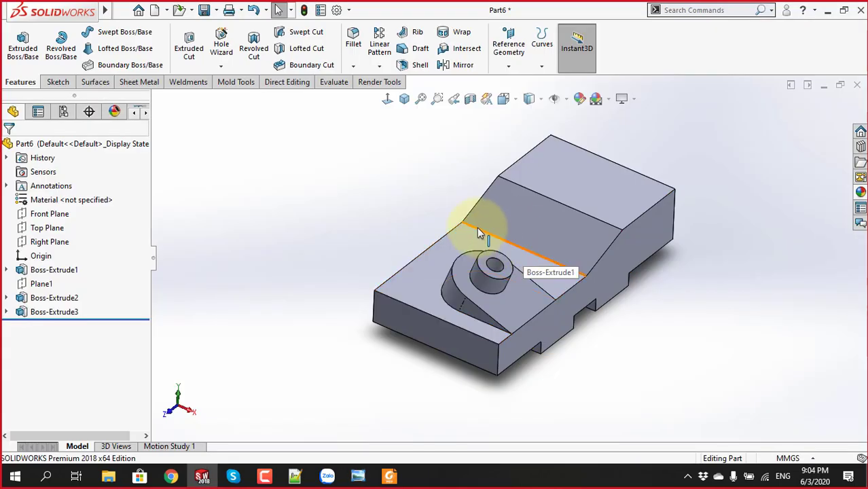
key("alt+Tab")
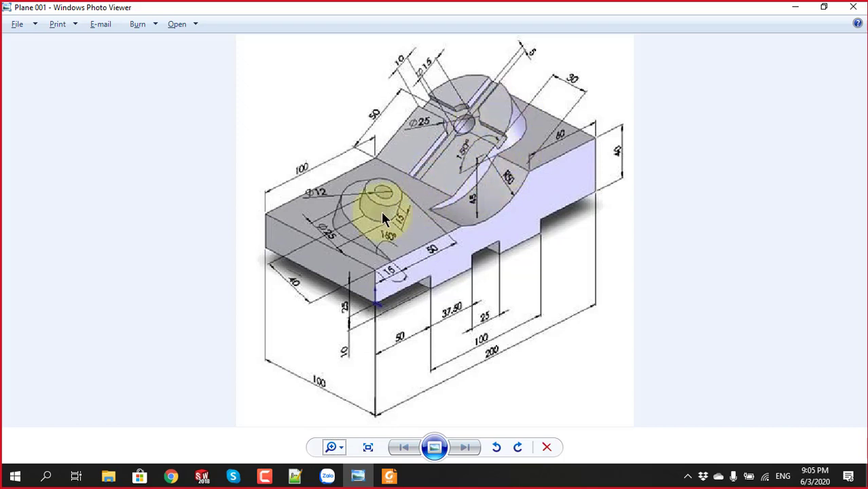
key("alt+Tab")
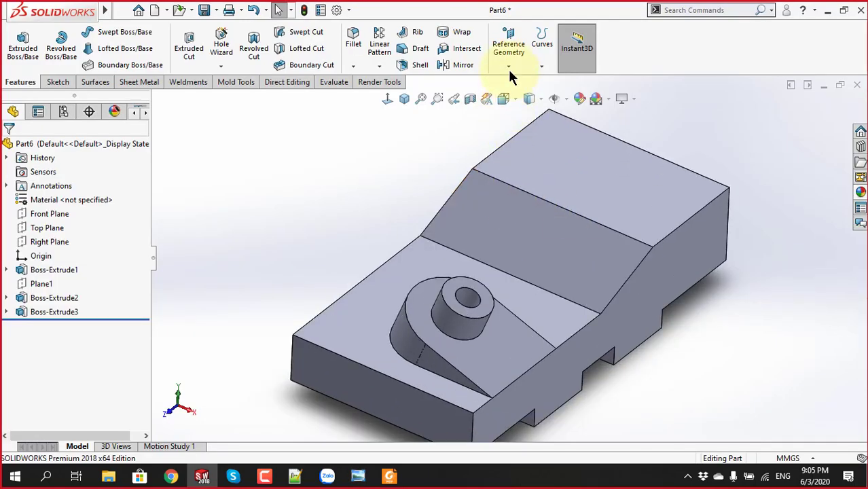
Start a reference plane on the step edge and lower top face at a 150° angle
left_click(508, 66)
left_click(517, 80)
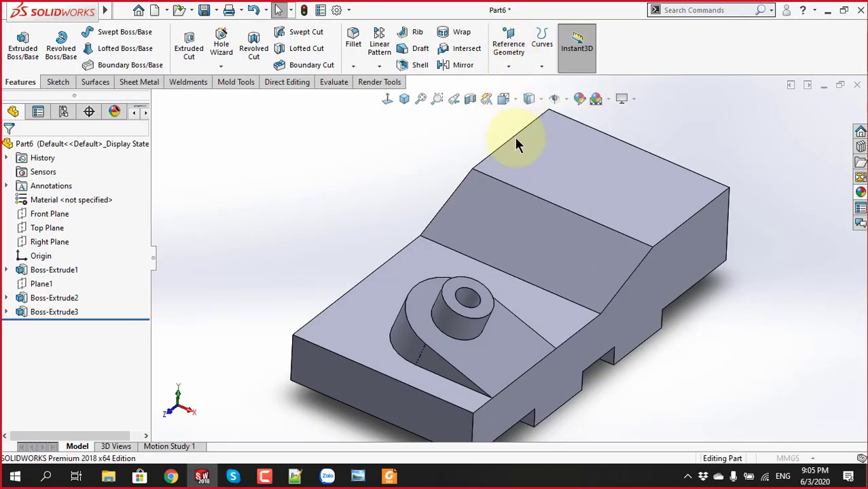
left_click(479, 265)
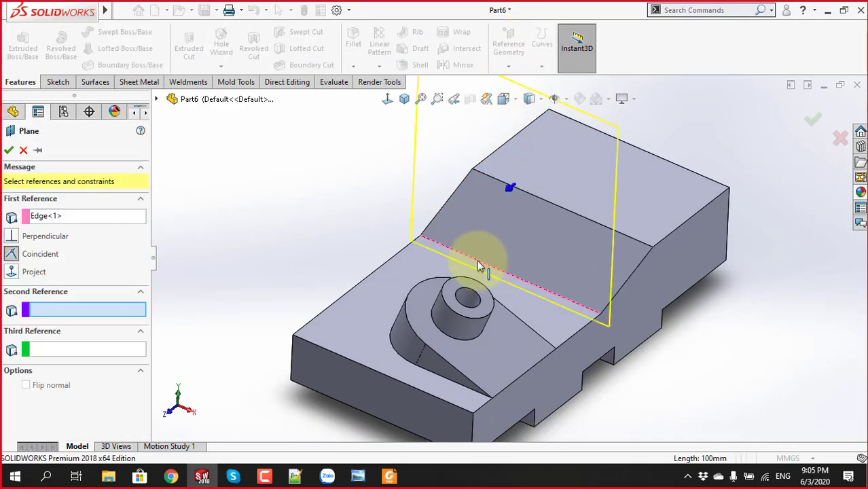
left_click(398, 278)
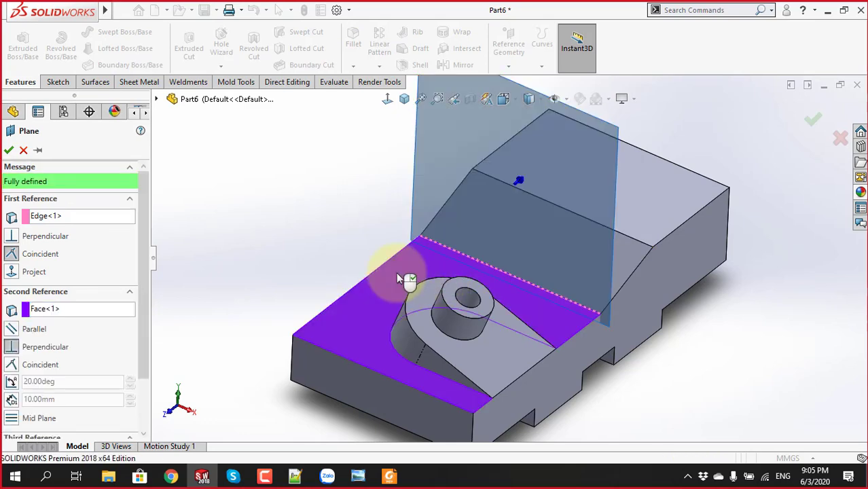
left_click(13, 382)
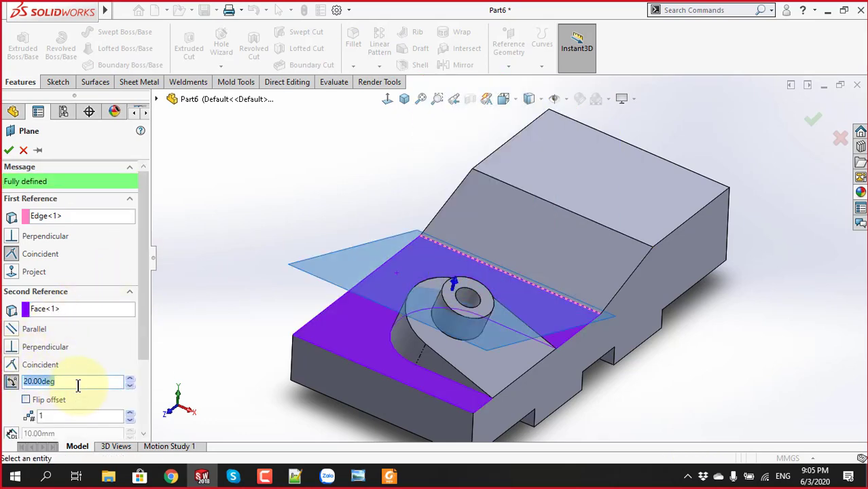
type("150")
key("Return")
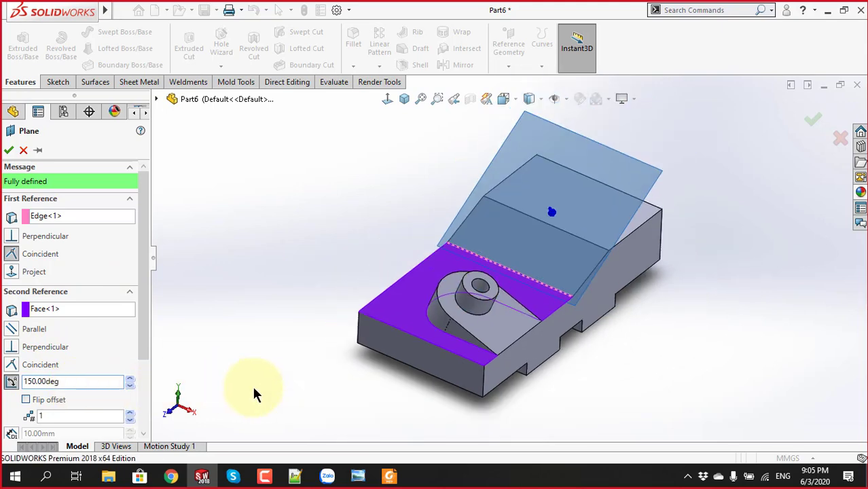
mouse_move(254, 394)
middle_mouse_down()
mouse_move(218, 227)
mouse_move(248, 285)
mouse_move(252, 246)
mouse_move(557, 185)
middle_mouse_up()
scroll(557, 184, "down", 2)
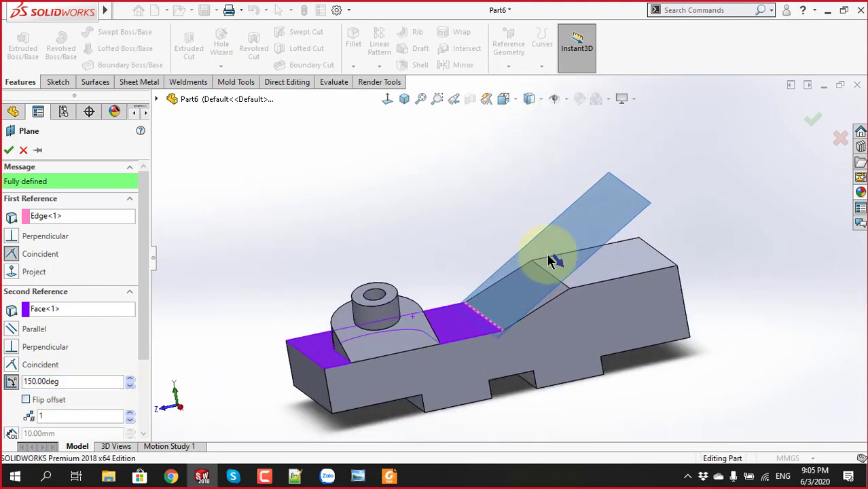
Try the upper top face as the angle reference in place of the lower top face
left_click(618, 270)
left_click(55, 318)
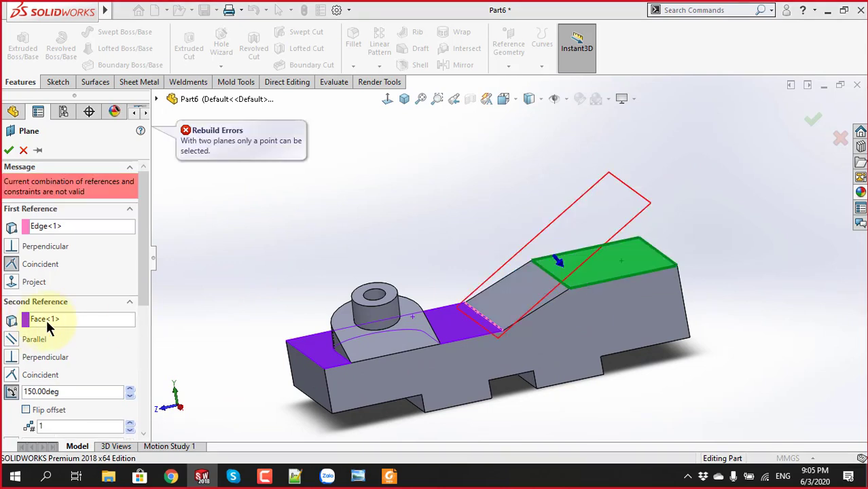
right_click(72, 319)
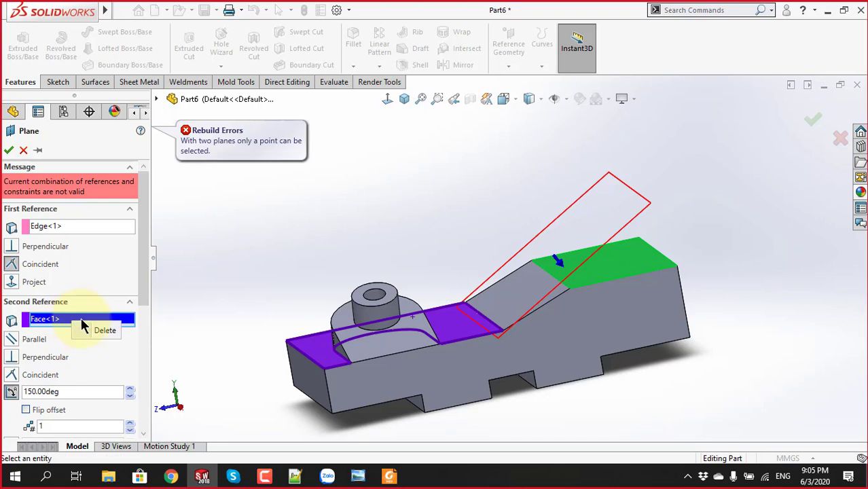
left_click(102, 327)
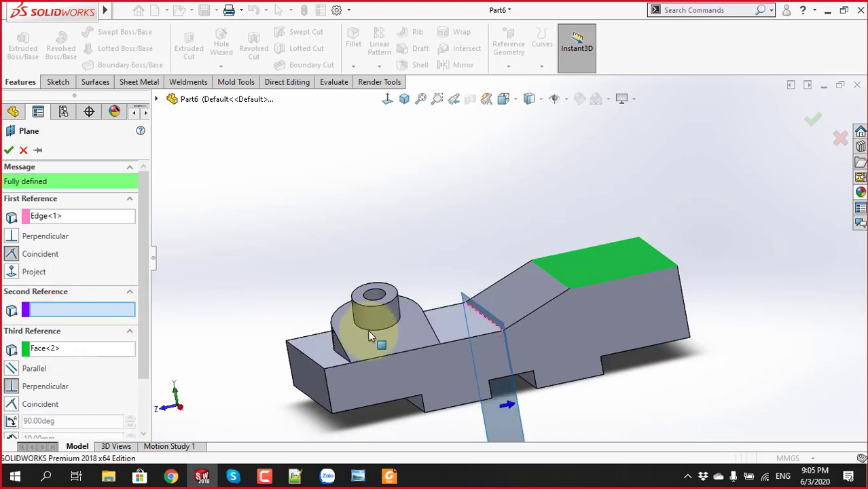
left_click(85, 349)
left_click(113, 354)
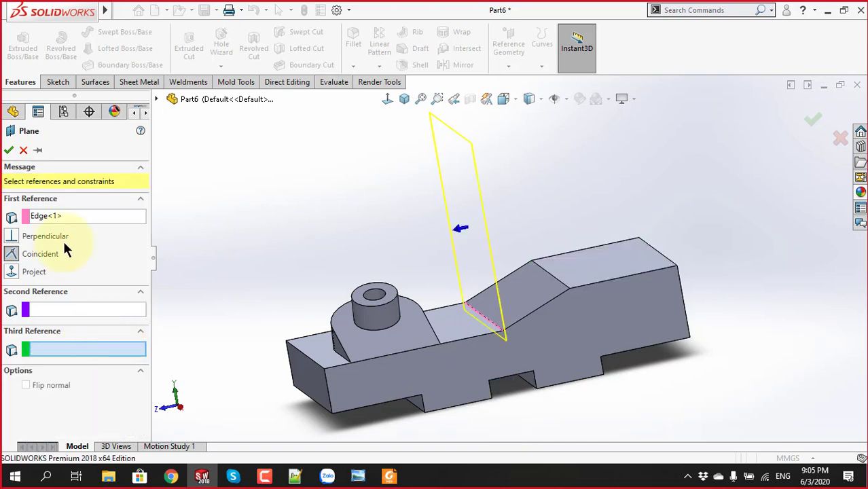
left_click(617, 271)
scroll(516, 299, "up", 2)
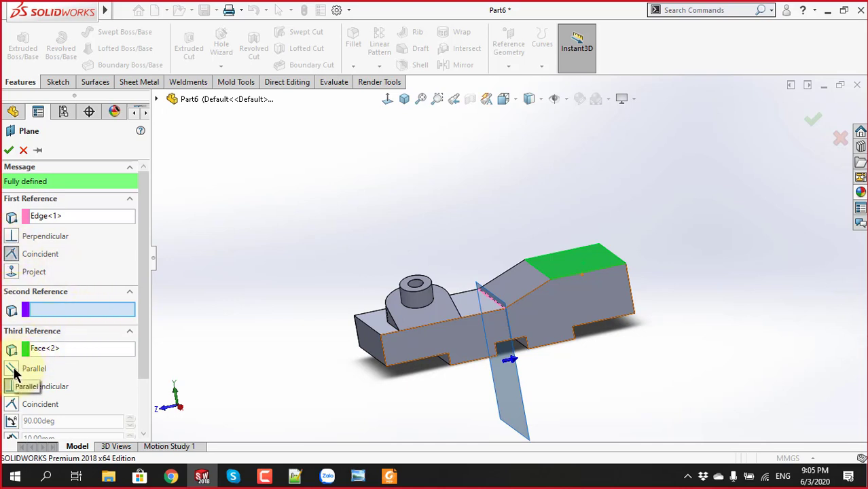
left_click(12, 422)
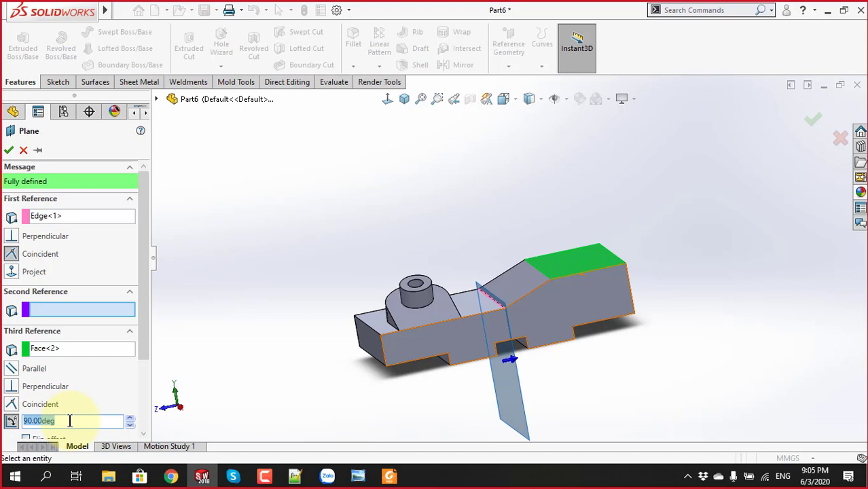
type("150")
key("Return")
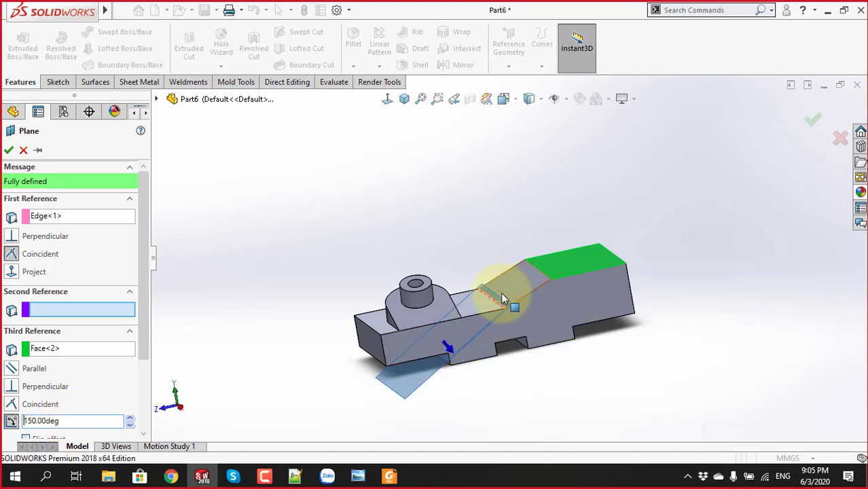
scroll(498, 313, "down", 2)
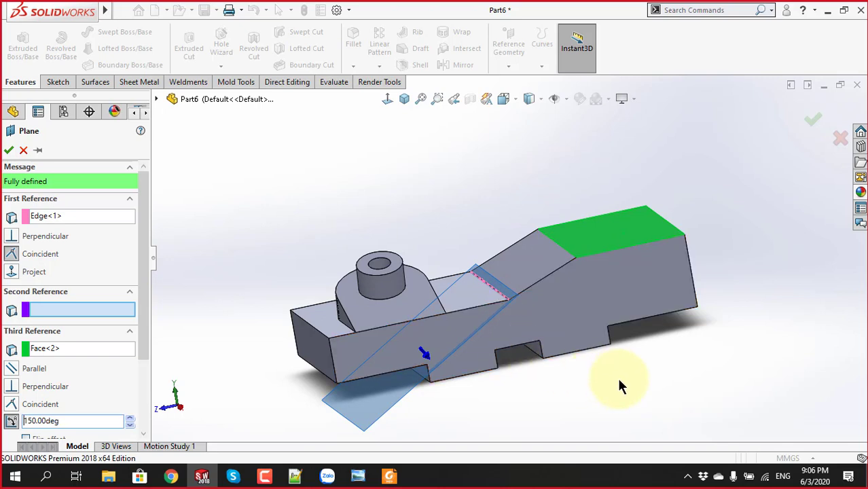
Restore the lower top face as second reference at 150° and create Plane2
left_click(56, 346)
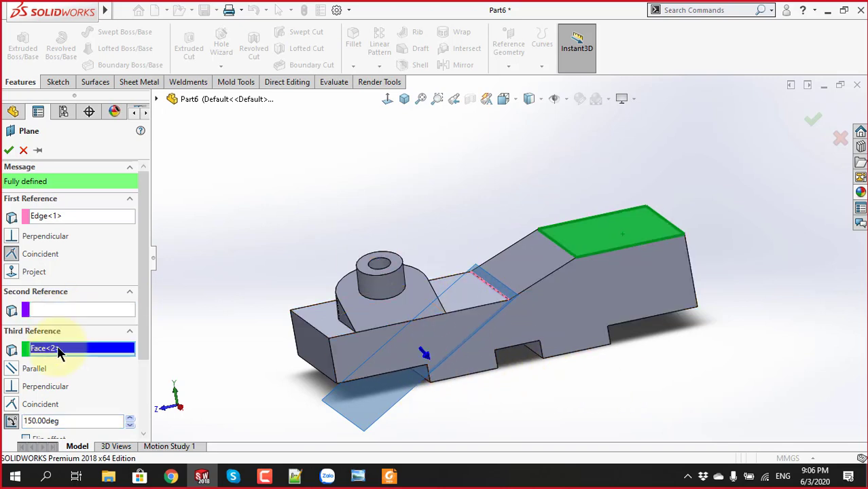
right_click(66, 352)
left_click(98, 356)
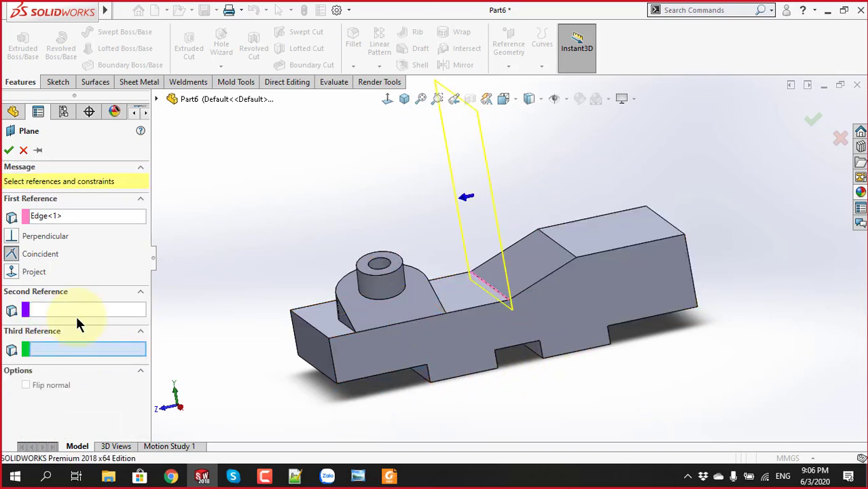
left_click(84, 307)
left_click(476, 296)
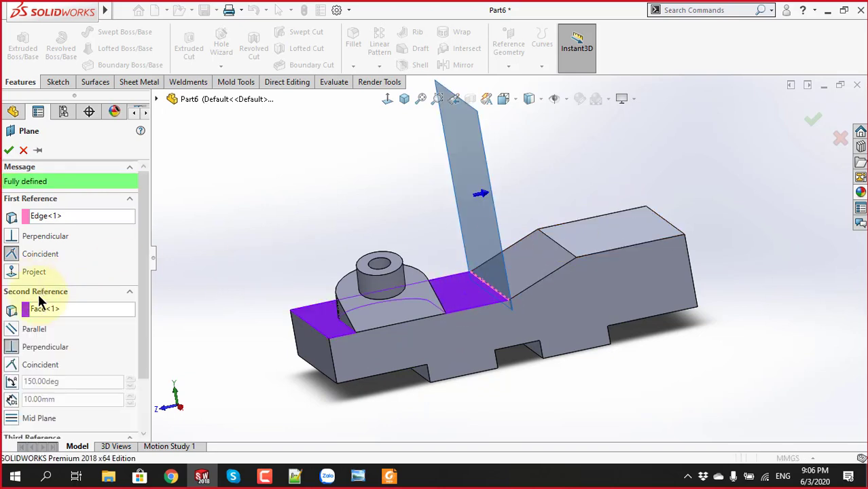
left_click(12, 383)
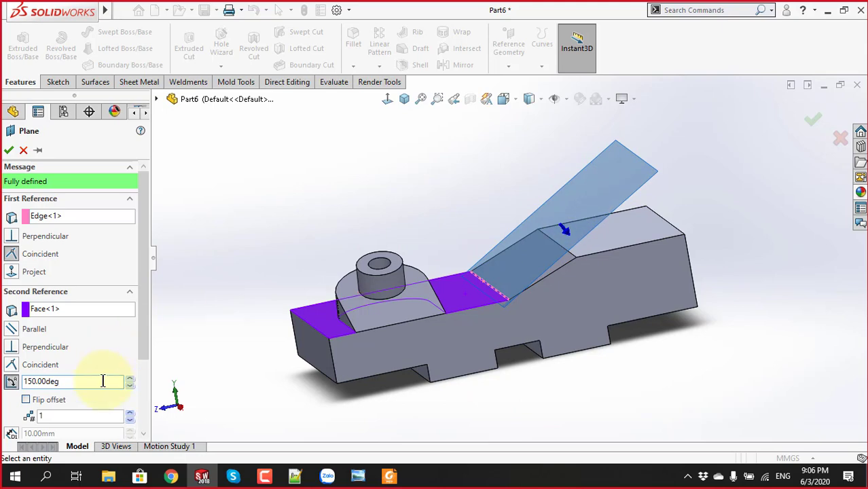
left_click(8, 150)
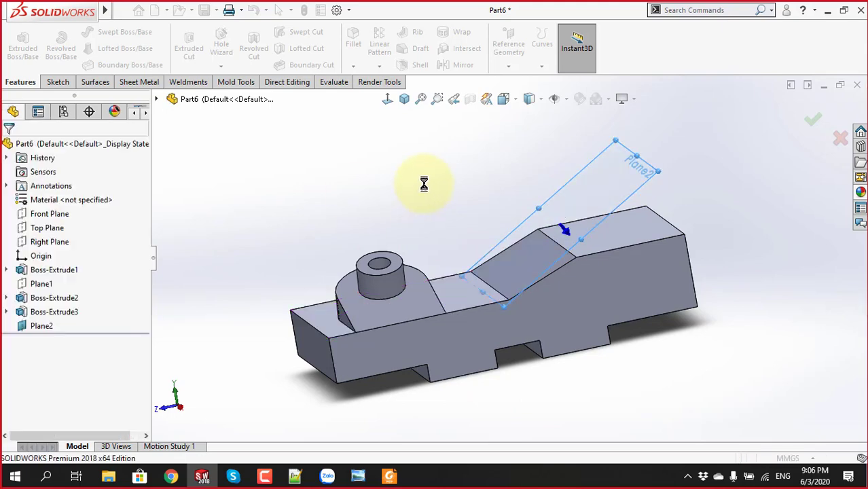
middle_click_drag(473, 201, 484, 194)
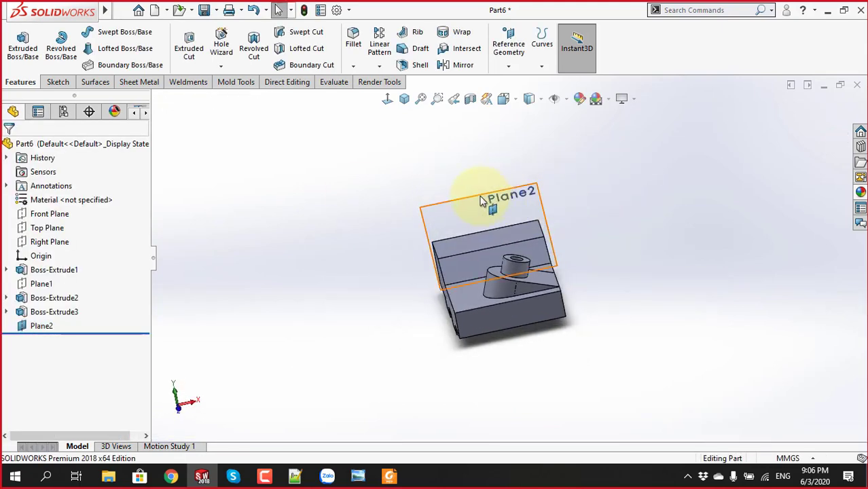
Sketch a closed arch-topped profile on Plane2 with two straight sides and a rounded top
left_click(513, 209)
left_click(545, 170)
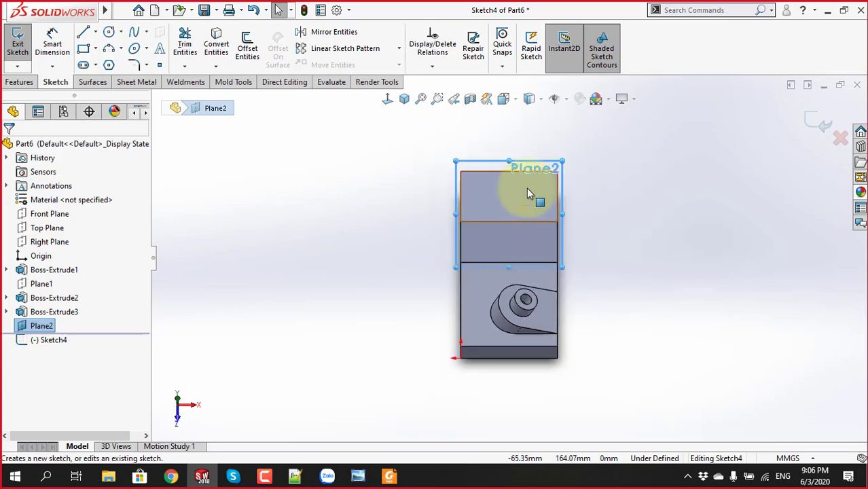
key("alt+Tab")
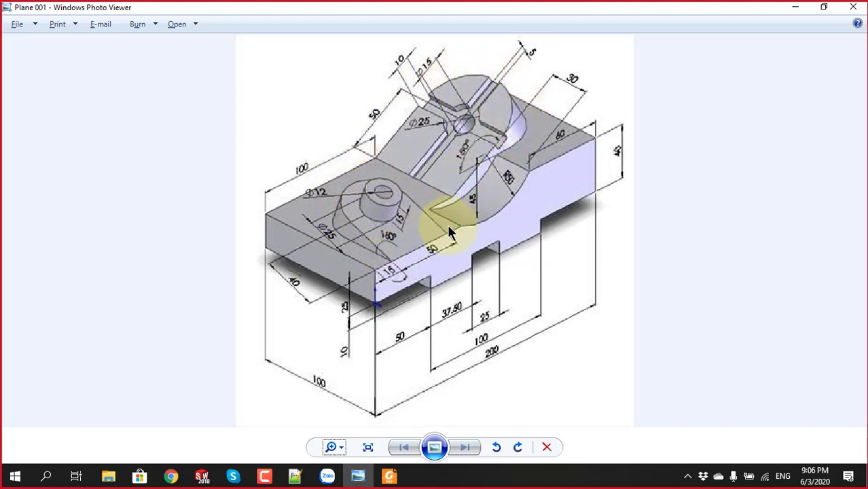
key("alt+Tab")
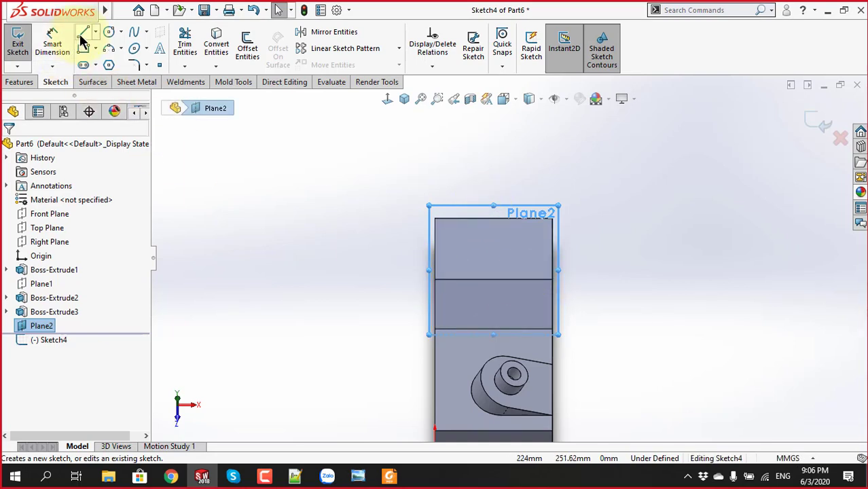
left_click(83, 32)
left_click(435, 332)
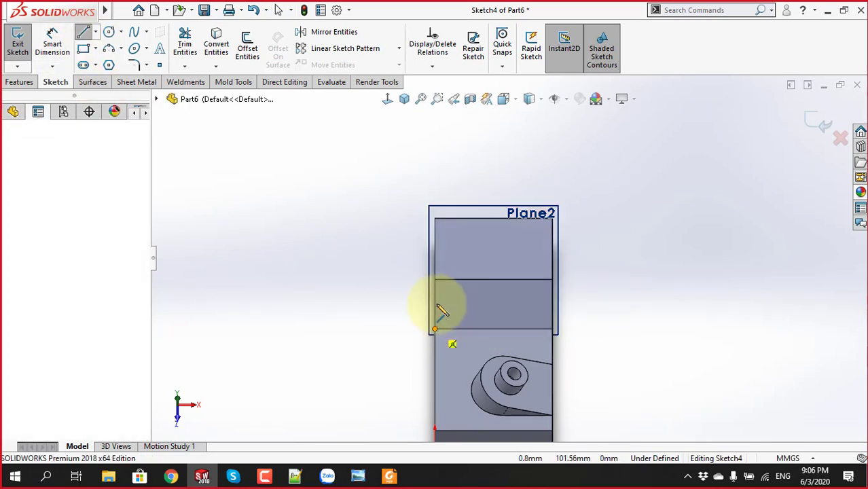
left_click(435, 272)
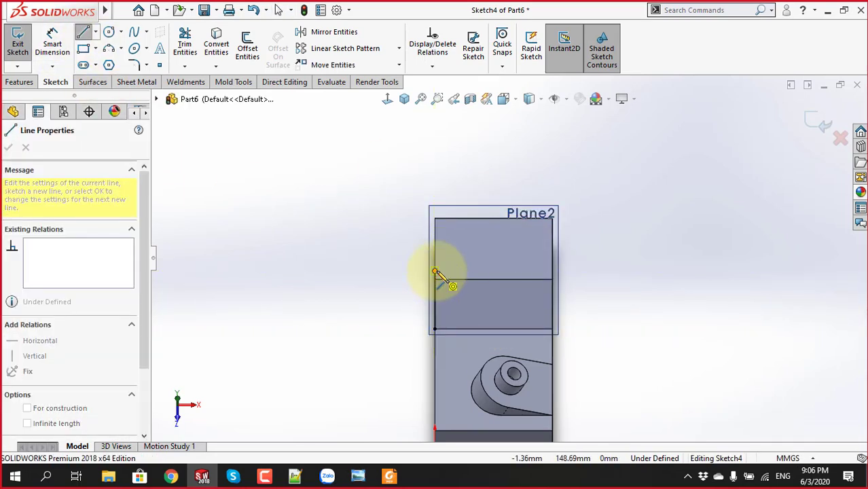
left_click(501, 271)
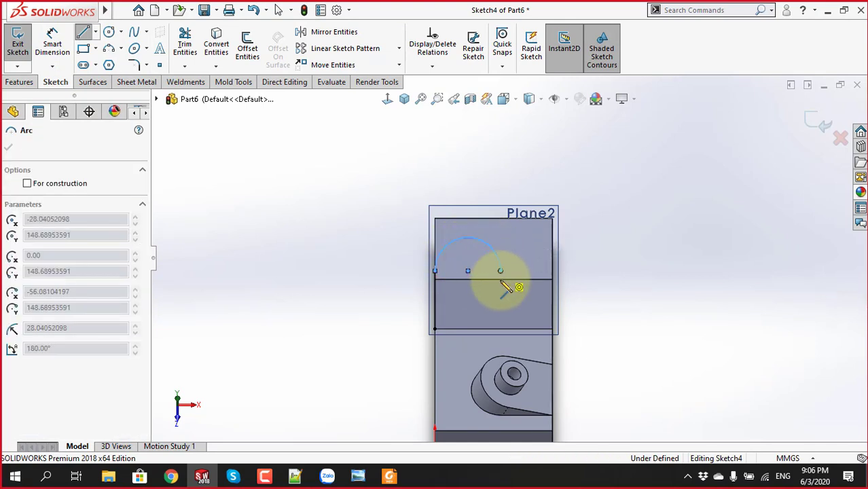
left_click(501, 329)
left_click(438, 332)
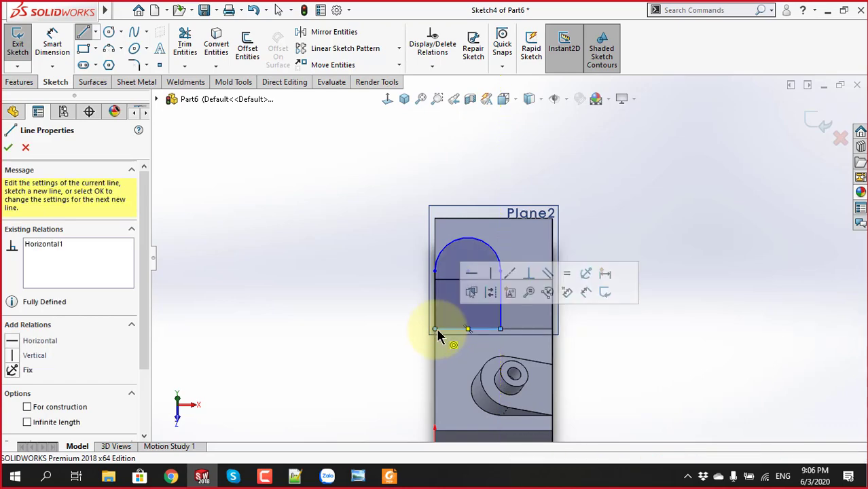
key("Escape")
scroll(509, 305, "down", 2)
scroll(483, 305, "down", 2)
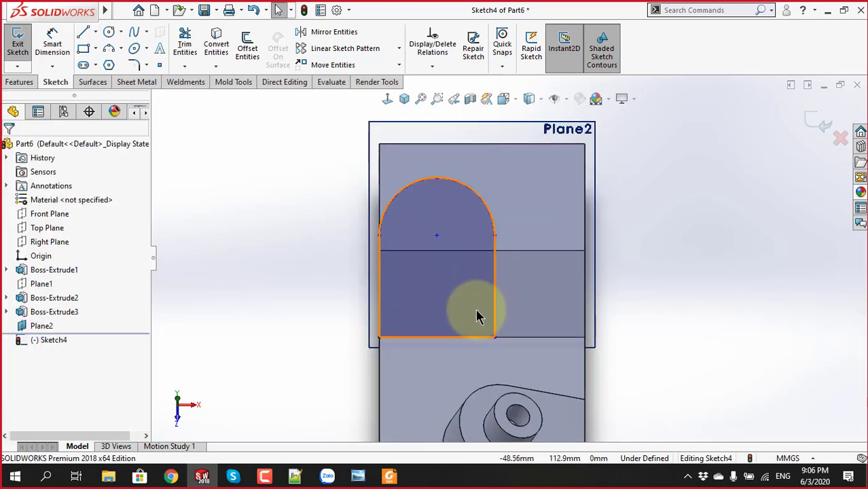
Dimension the arch's right side 30 mm from the block's right edge
key("alt+Tab")
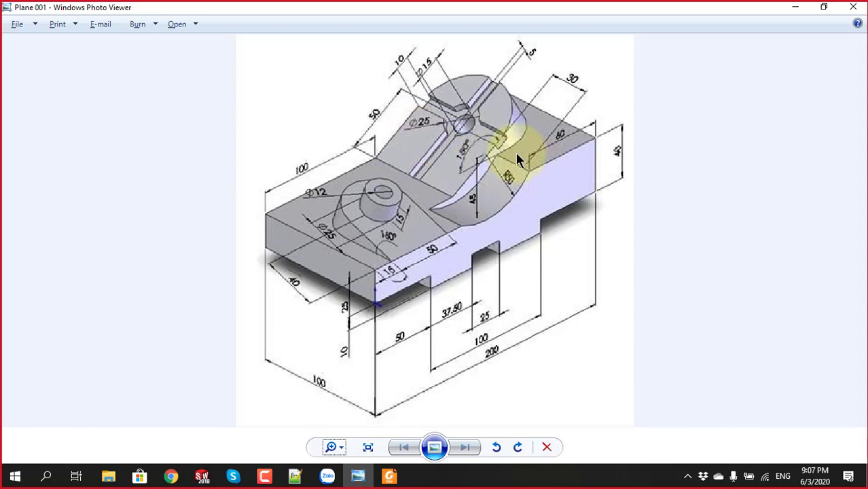
key("alt+Tab")
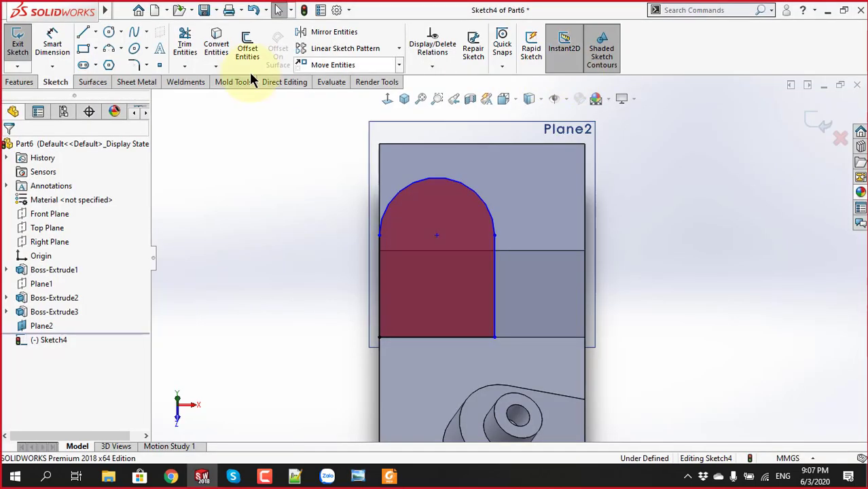
left_click(52, 42)
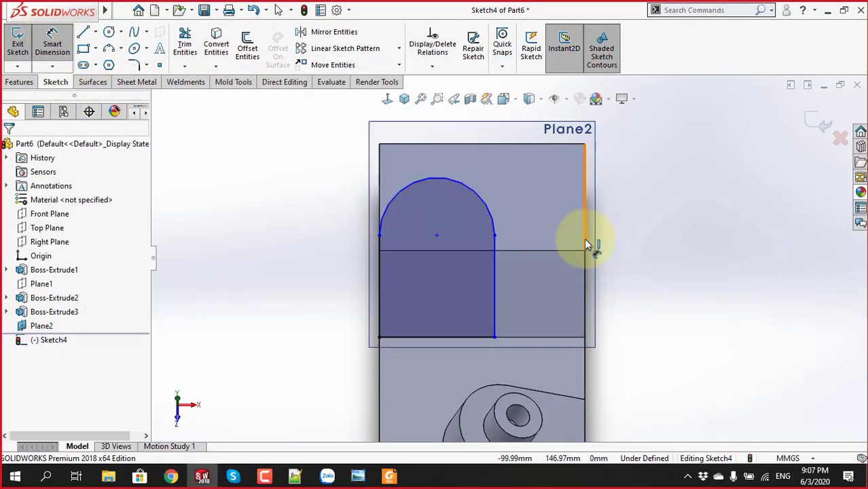
left_click(587, 242)
left_click(495, 272)
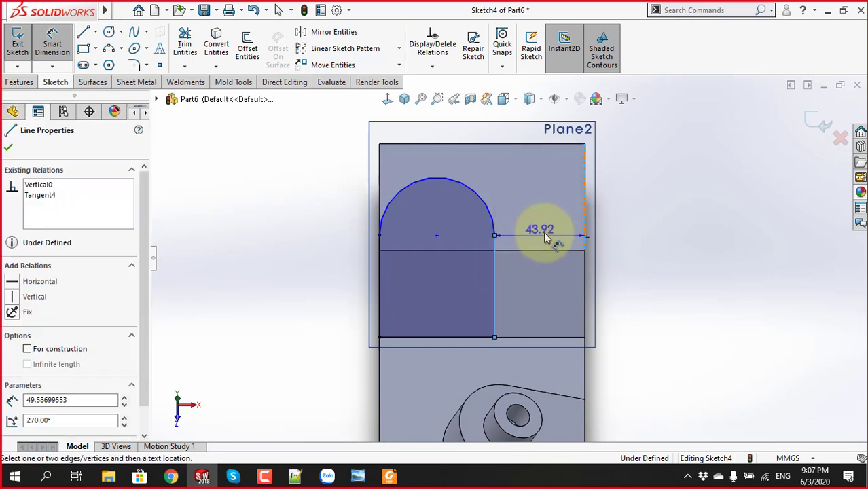
left_click(552, 233)
type("30")
key("Return")
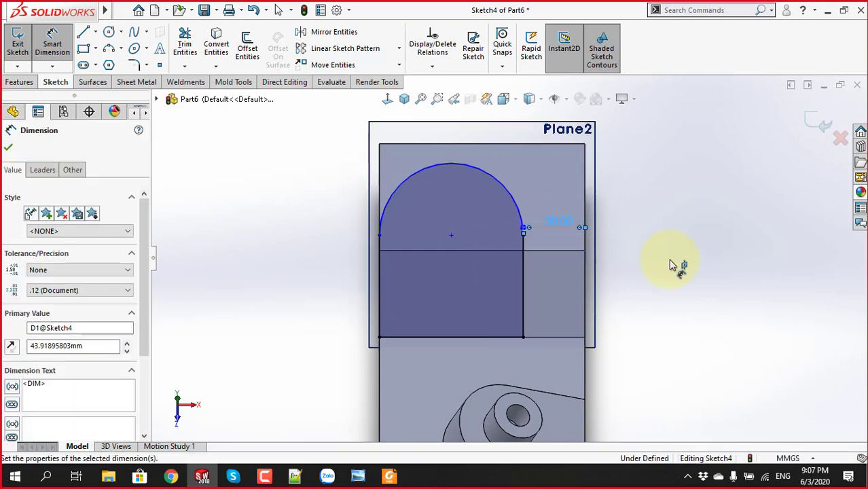
key("Escape")
Dimension the arch's left straight side to 50 mm tall, fully defining the sketch
key("alt+Tab")
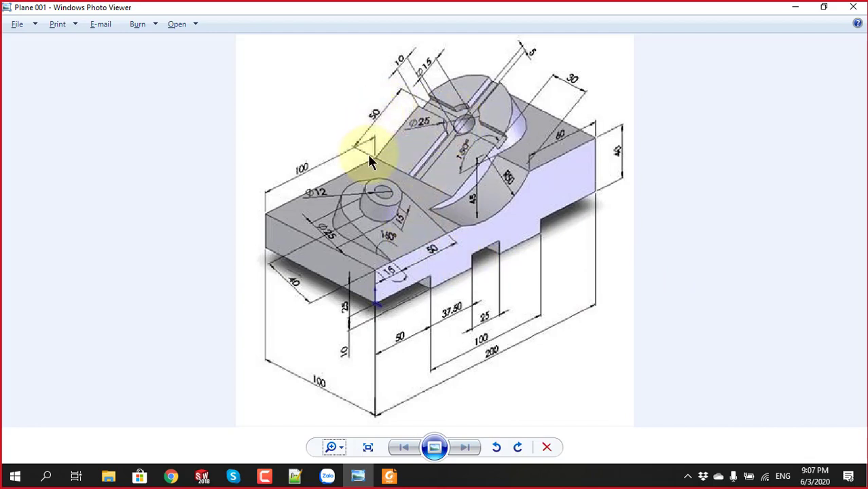
key("alt+Tab")
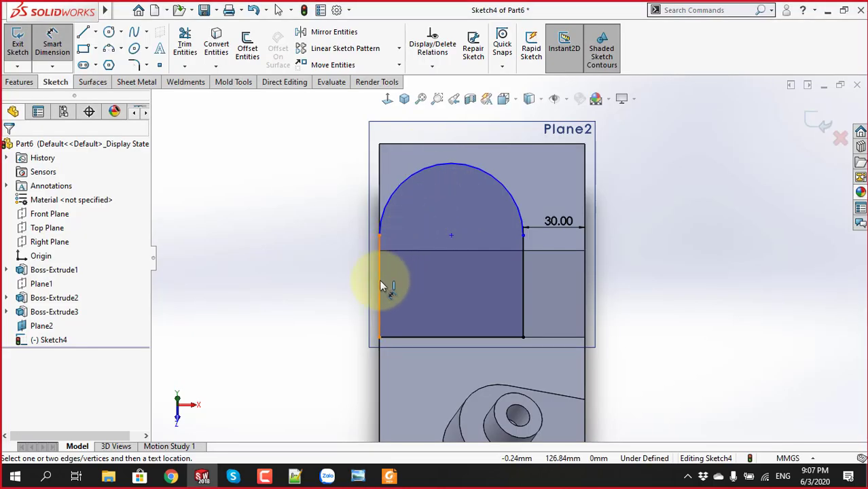
left_click(381, 286)
left_click(333, 291)
type("5")
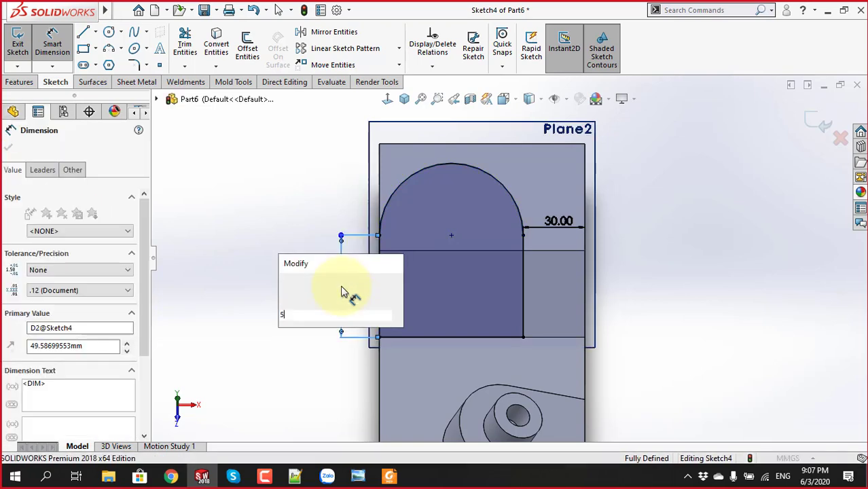
type("0")
key("Return")
left_click(278, 212)
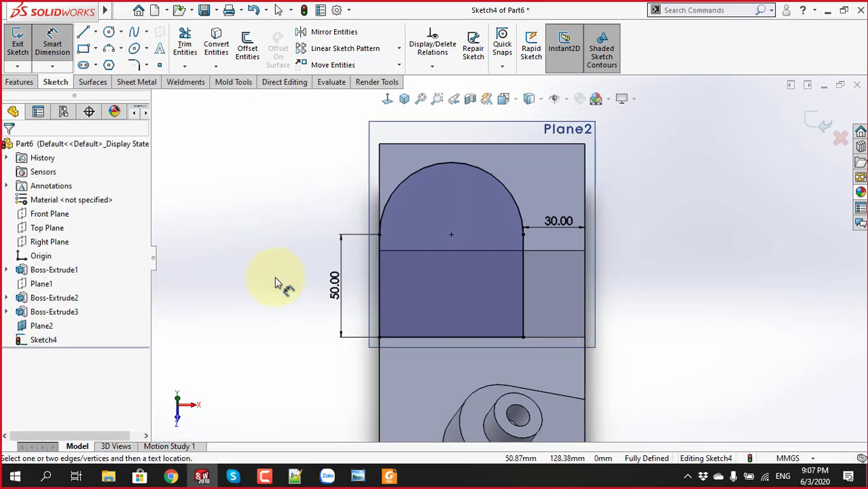
middle_click_drag(275, 282, 227, 191)
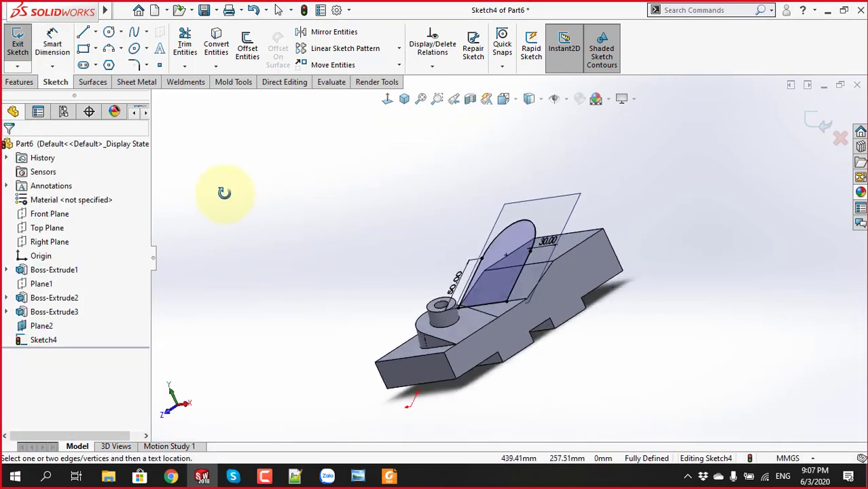
Extrude the arched sketch Up To Next to form Boss-Extrude4
left_click(26, 89)
left_click(23, 48)
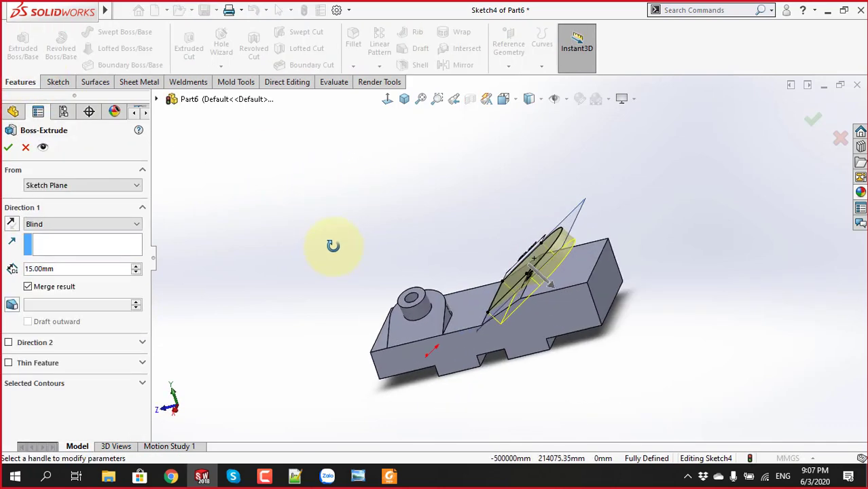
left_click(99, 226)
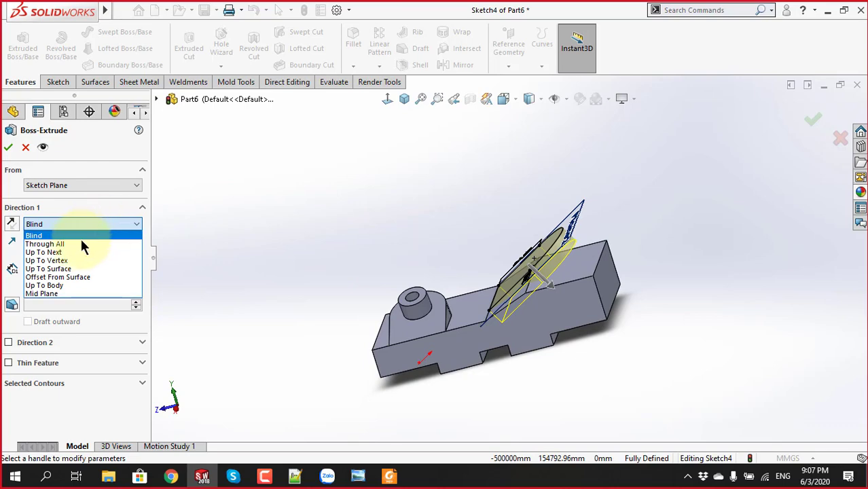
left_click(65, 252)
scroll(513, 323, "down", 3)
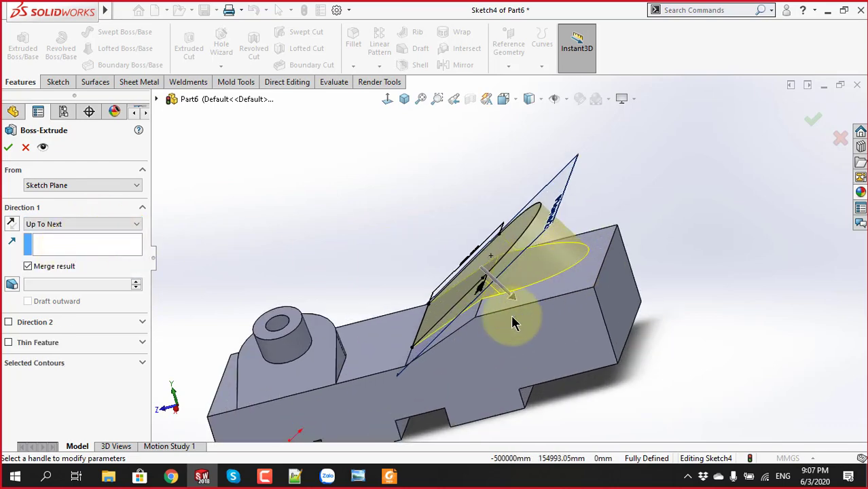
middle_click_drag(513, 323, 2, 183)
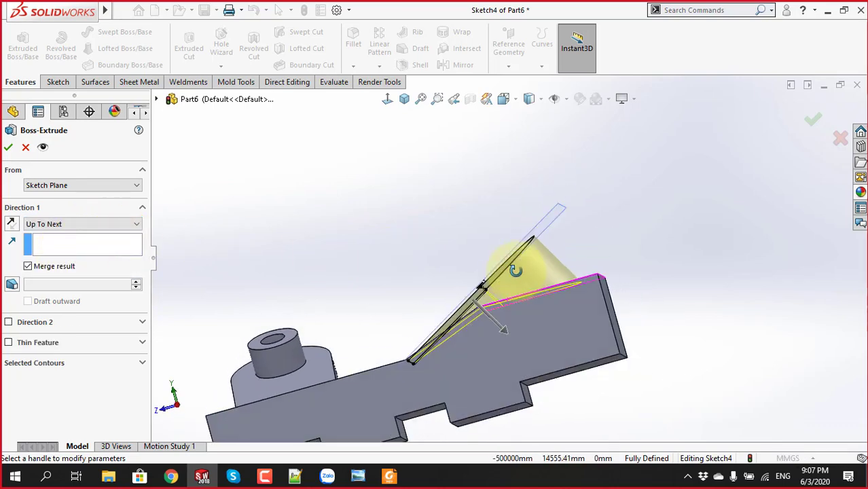
left_click(8, 149)
scroll(381, 245, "up", 3)
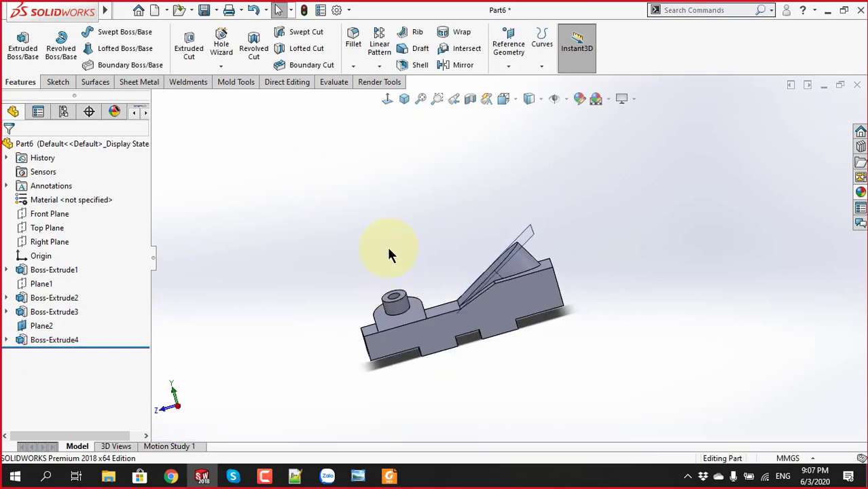
Hide Plane2 and look over the new angled boss
mouse_move(389, 255)
middle_mouse_down()
mouse_move(475, 287)
mouse_move(484, 228)
middle_mouse_up()
left_click(491, 199)
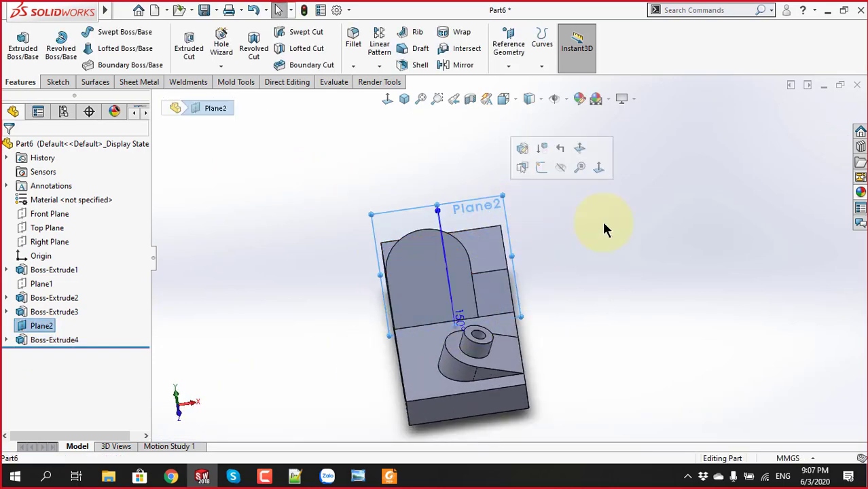
left_click(437, 211)
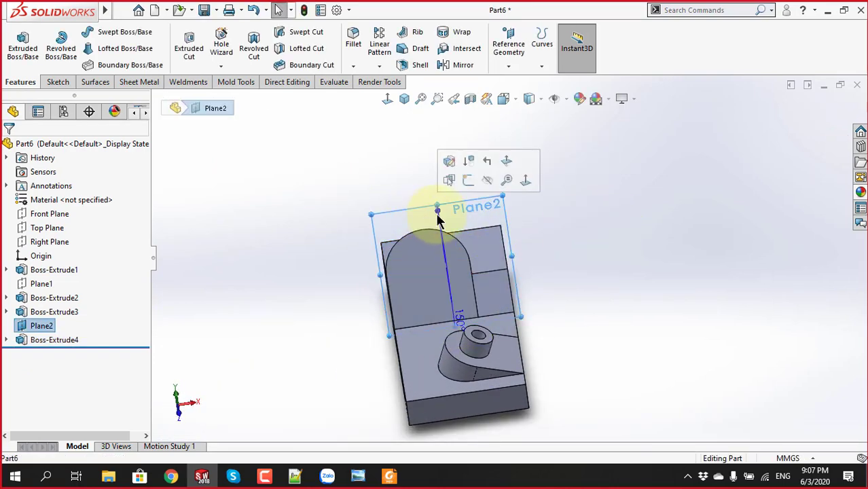
left_click(489, 180)
mouse_move(550, 224)
middle_mouse_down()
mouse_move(630, 298)
mouse_move(568, 247)
mouse_move(573, 293)
middle_mouse_up()
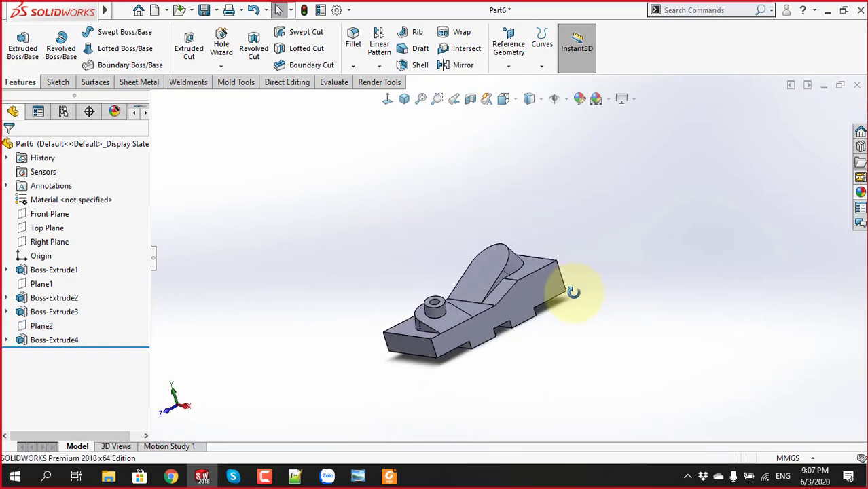
key("alt+Tab")
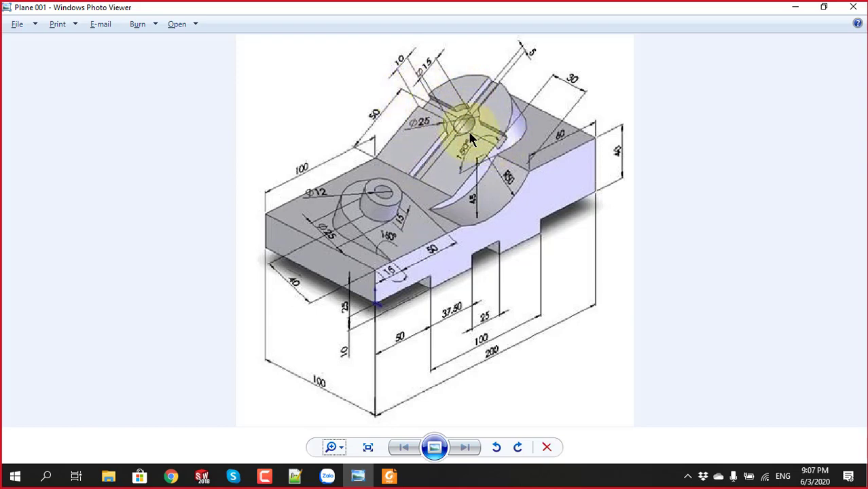
Return from the reference drawing to Part6 and orbit the finished part
key("alt+Tab")
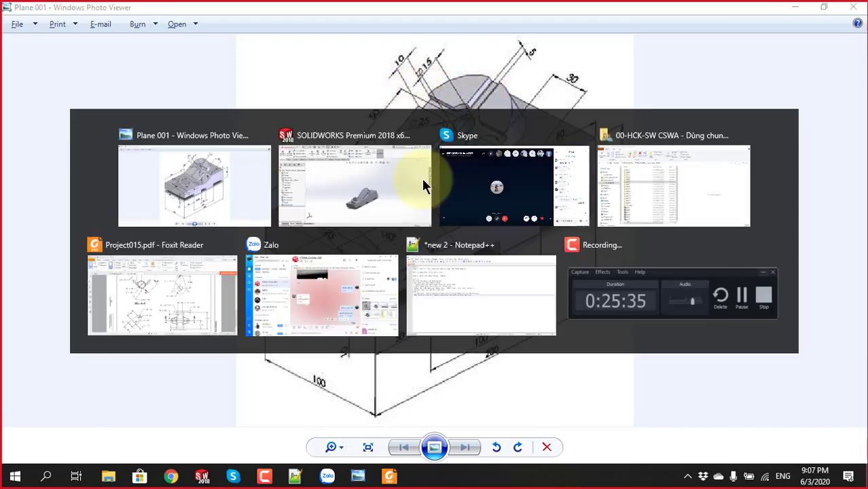
mouse_move(510, 302)
middle_mouse_down()
mouse_move(643, 236)
mouse_move(514, 281)
mouse_move(569, 368)
mouse_move(538, 310)
middle_mouse_up()
scroll(551, 297, "down", 3)
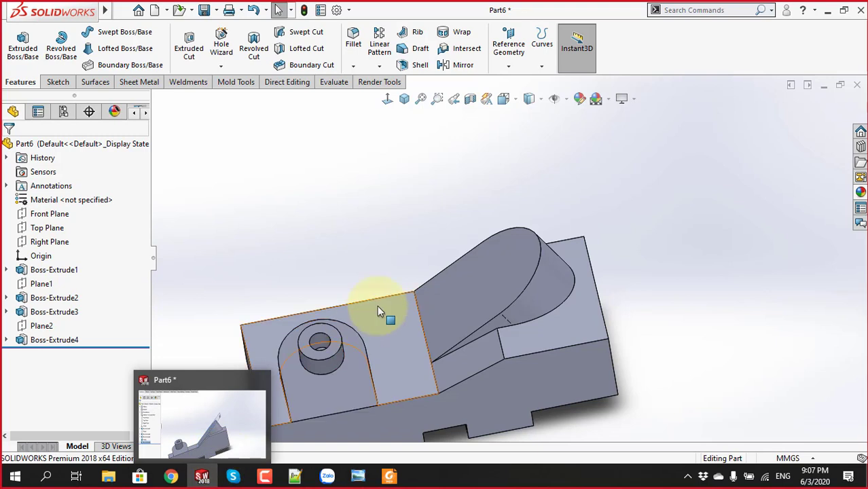
Zoom in and out on the finished Part6, then switch over to the call window
scroll(418, 343, "up", 5)
scroll(425, 343, "down", 3)
scroll(546, 207, "down", 2)
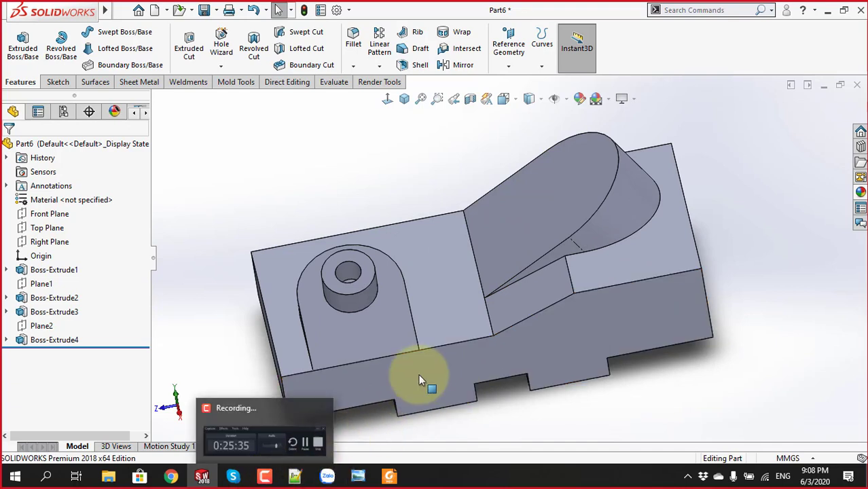
scroll(434, 362, "up", 3)
scroll(433, 357, "down", 1)
scroll(469, 283, "down", 1)
scroll(511, 242, "down", 1)
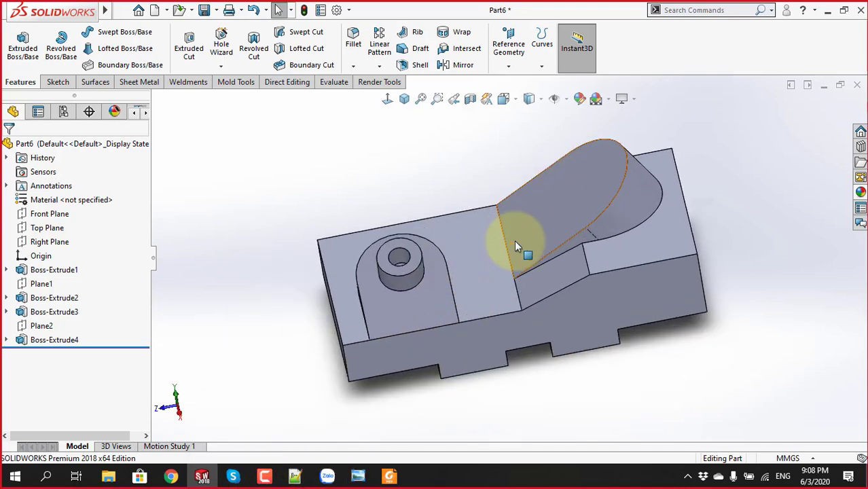
mouse_move(358, 476)
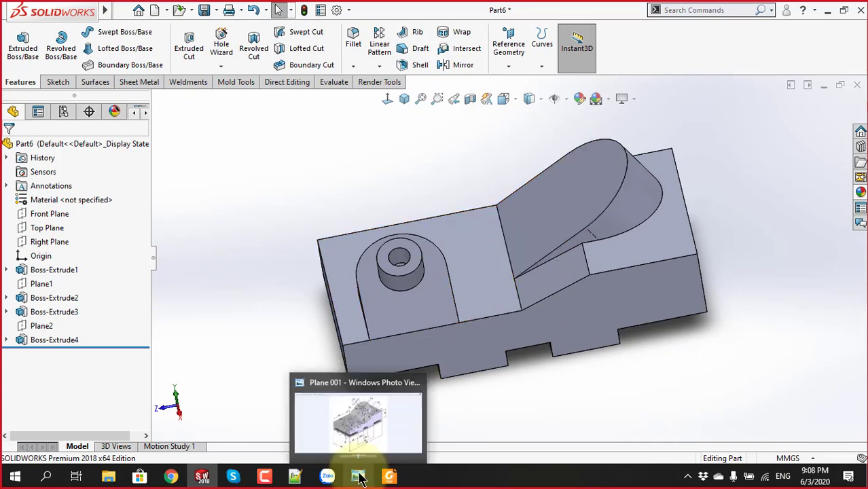
left_click(241, 480)
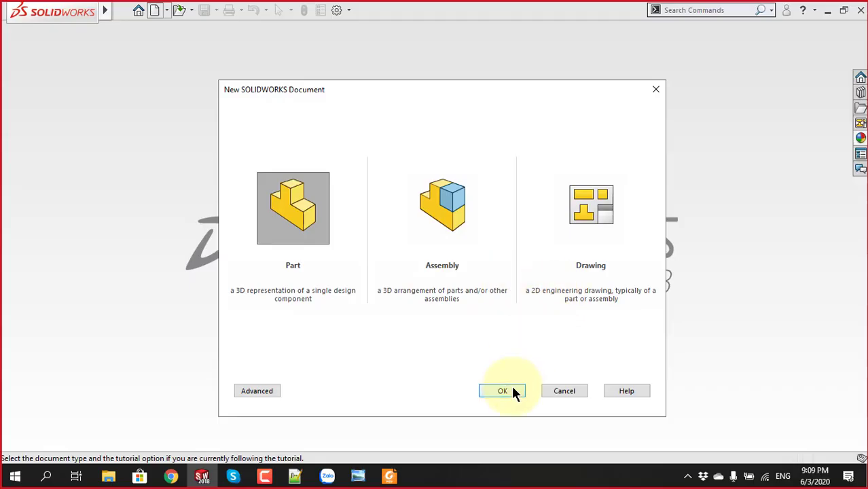
Create a new part and sketch a centre rectangle at the origin on the Front Plane, cancelling its extrusion
left_click(511, 388)
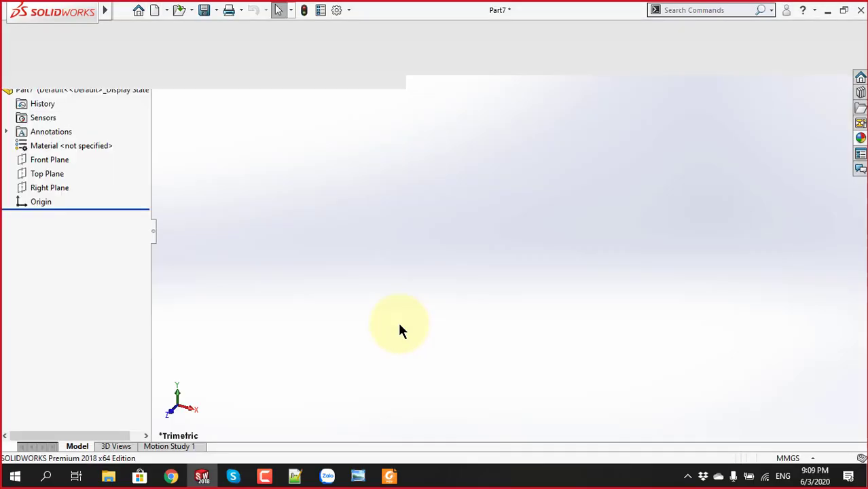
left_click(51, 215)
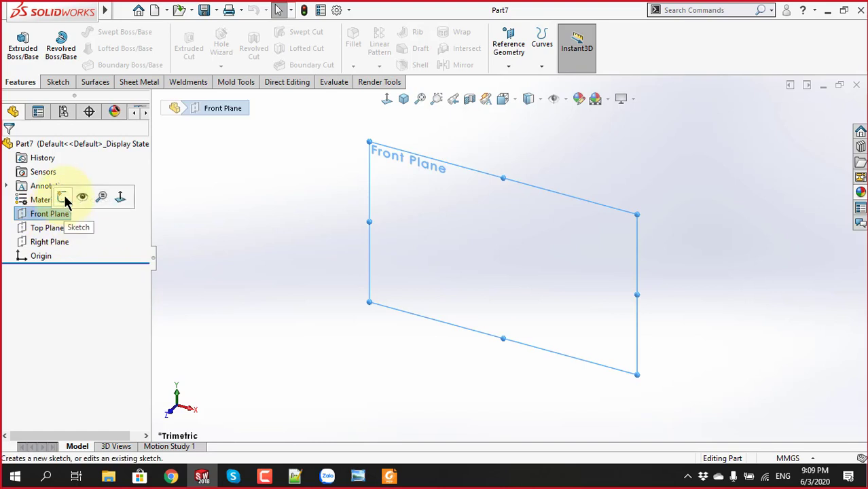
left_click(65, 197)
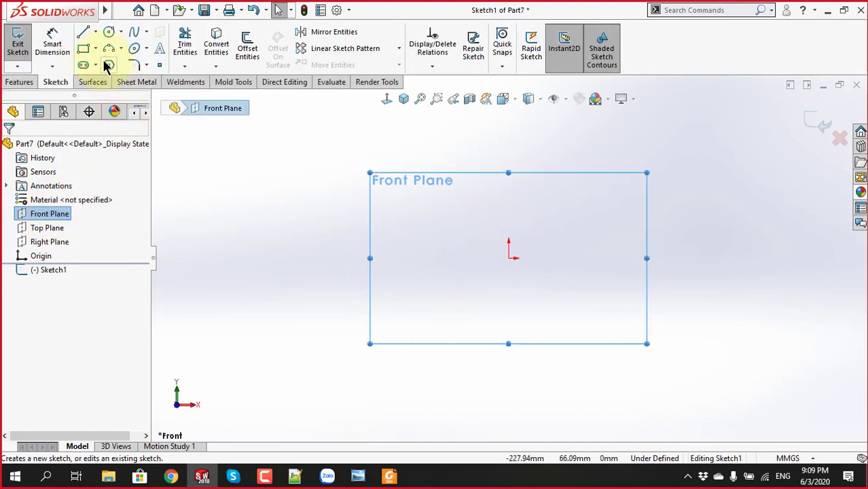
left_click(86, 50)
left_click(58, 195)
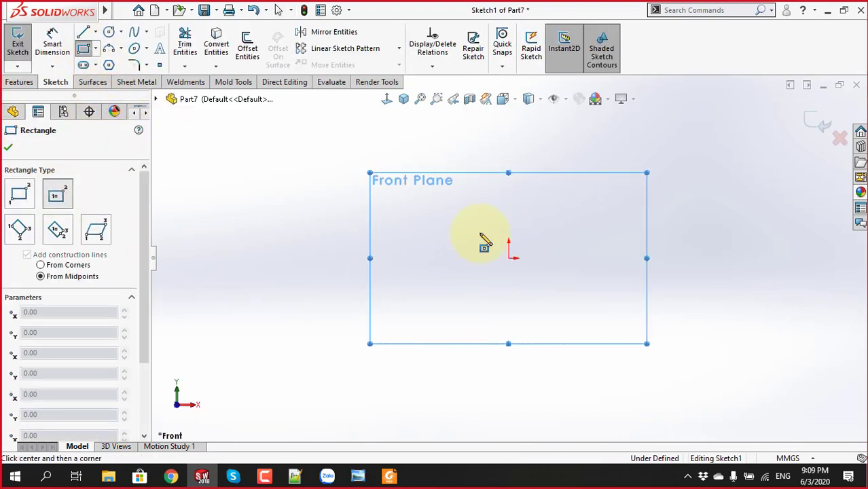
left_click(509, 258)
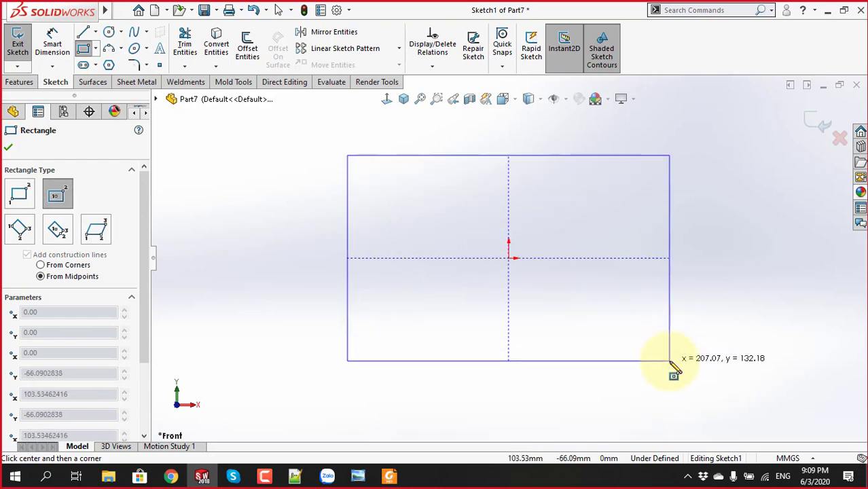
left_click(670, 361)
left_click(19, 81)
left_click(20, 55)
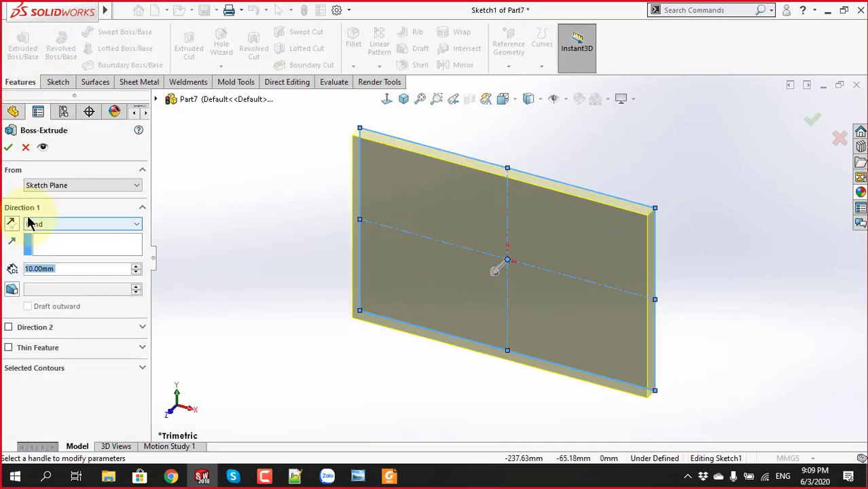
left_click(9, 148)
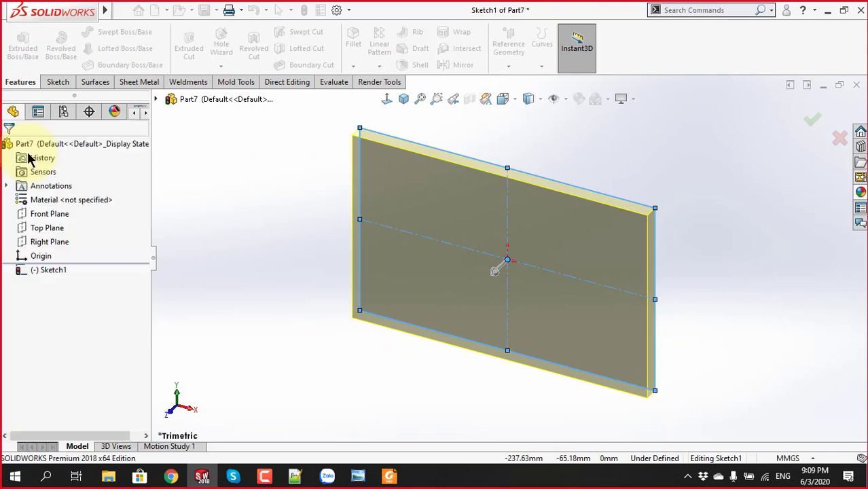
Exit the sketch, delete Sketch1, and select the Top Plane
left_click(53, 230)
left_click(59, 208)
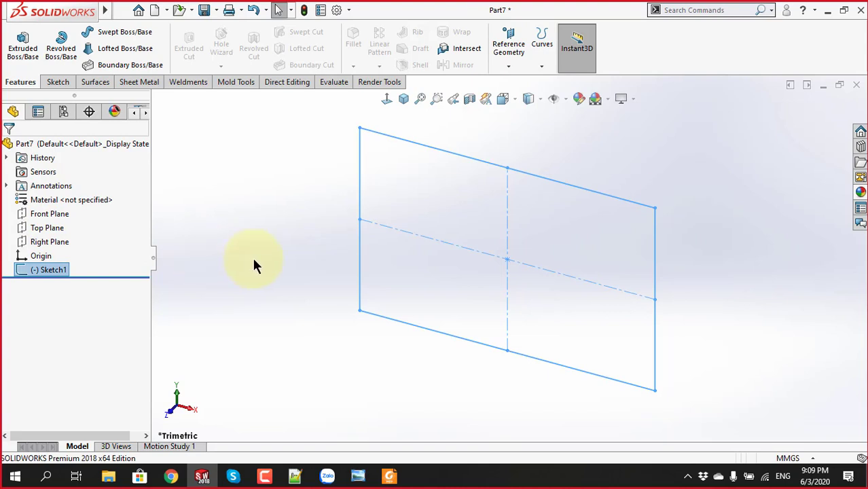
left_click(254, 265)
right_click(47, 268)
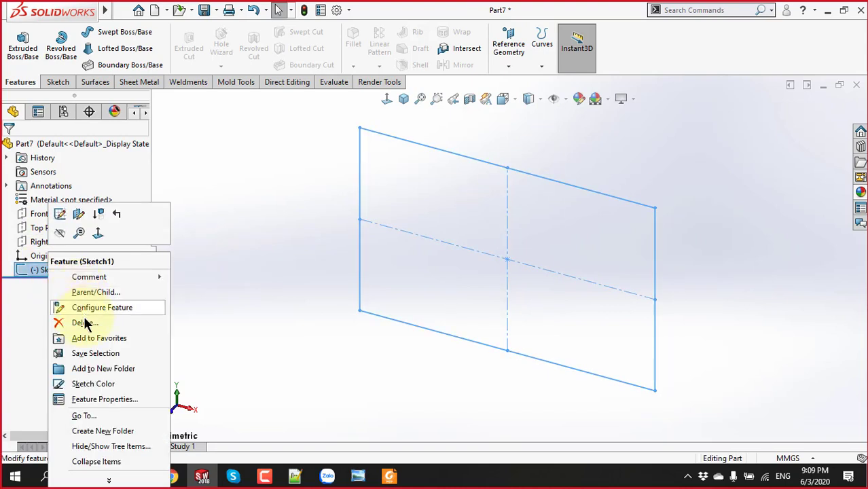
left_click(56, 320)
left_click(511, 176)
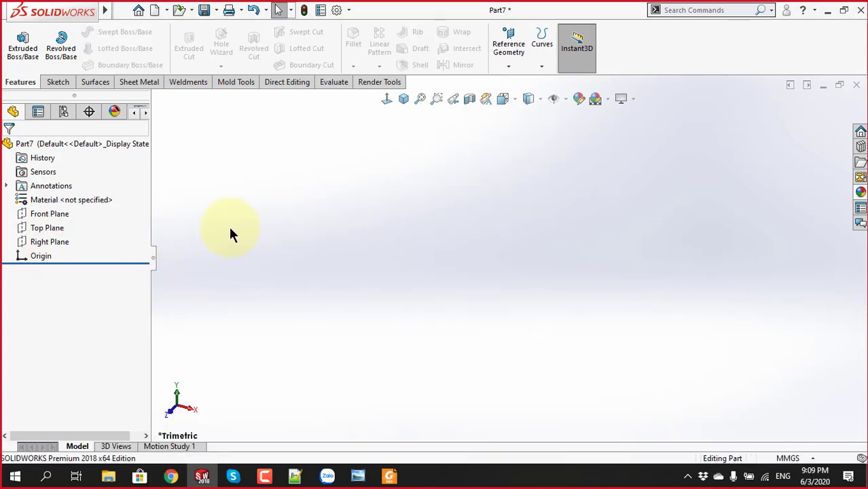
left_click(43, 231)
Draw a corner rectangle from the origin on the Top Plane and extrude it Blind 10 mm
left_click(54, 208)
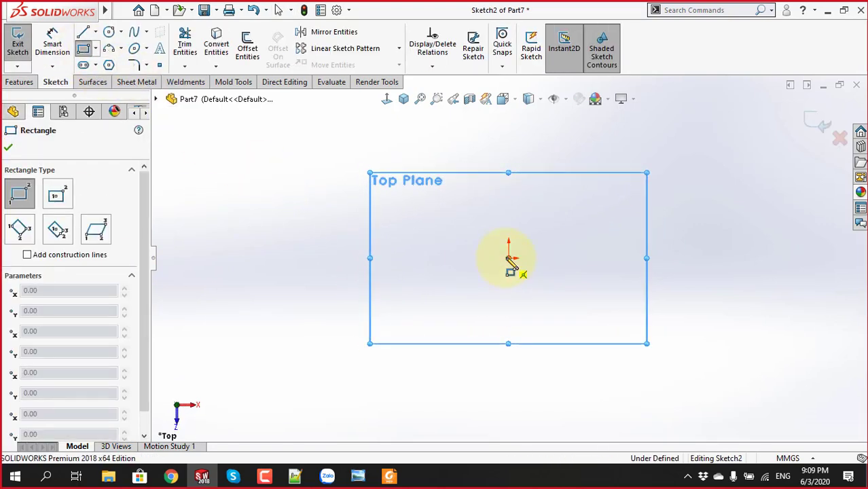
left_click_drag(509, 258, 732, 398)
scroll(680, 366, "up", 3)
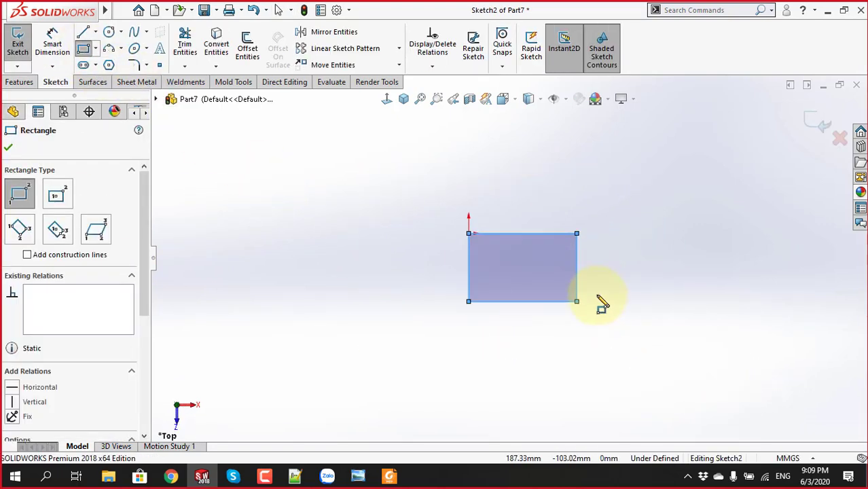
scroll(601, 301, "down", 3)
scroll(427, 170, "down", 2)
left_click(18, 82)
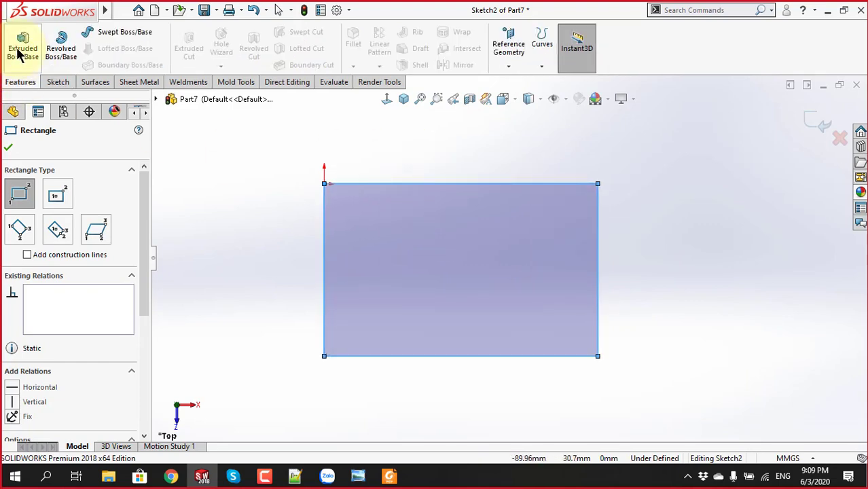
left_click(19, 53)
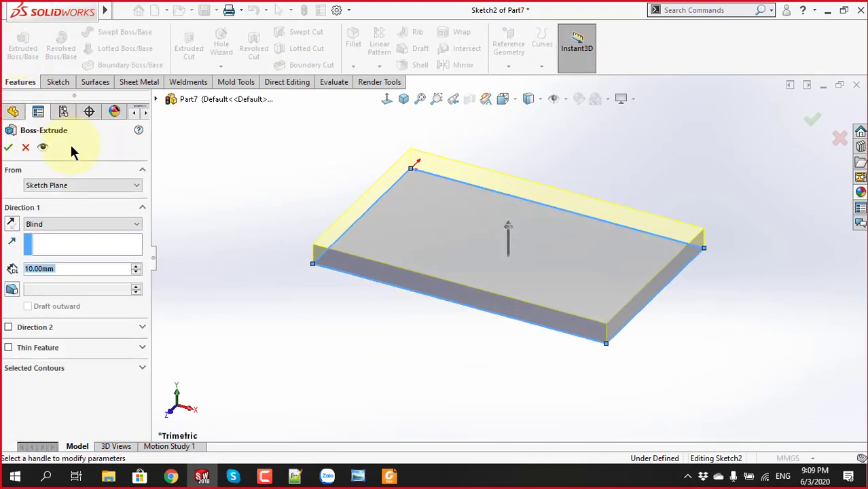
left_click(8, 147)
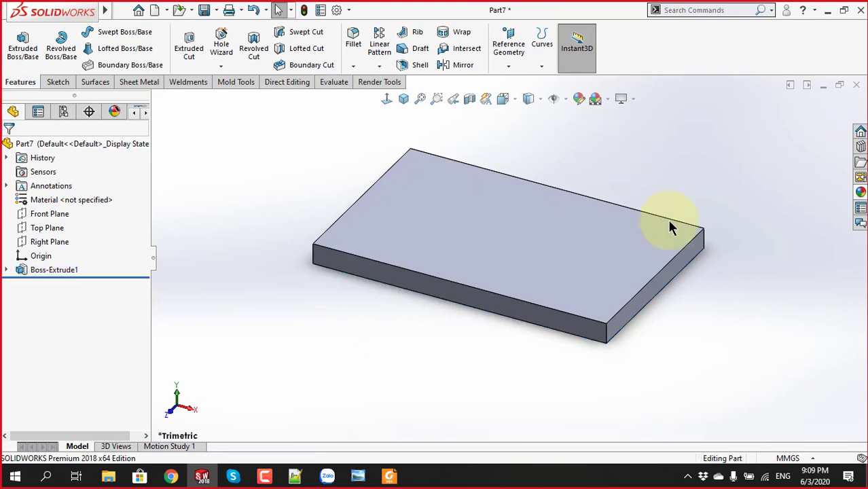
mouse_move(563, 223)
middle_mouse_down()
mouse_move(543, 195)
mouse_move(621, 225)
mouse_move(508, 254)
mouse_move(522, 321)
mouse_move(556, 362)
mouse_move(566, 277)
middle_mouse_up()
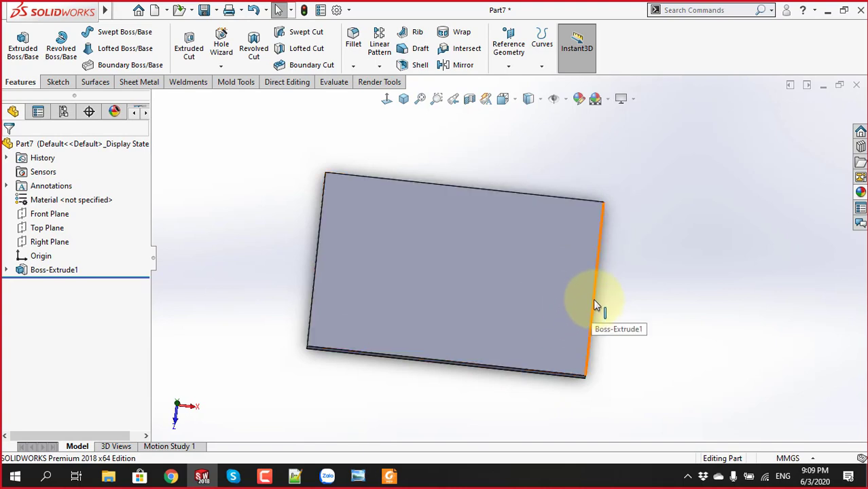
Sketch a circle of radius about 10.31 near the right edge of the plate's top face
left_click(563, 297)
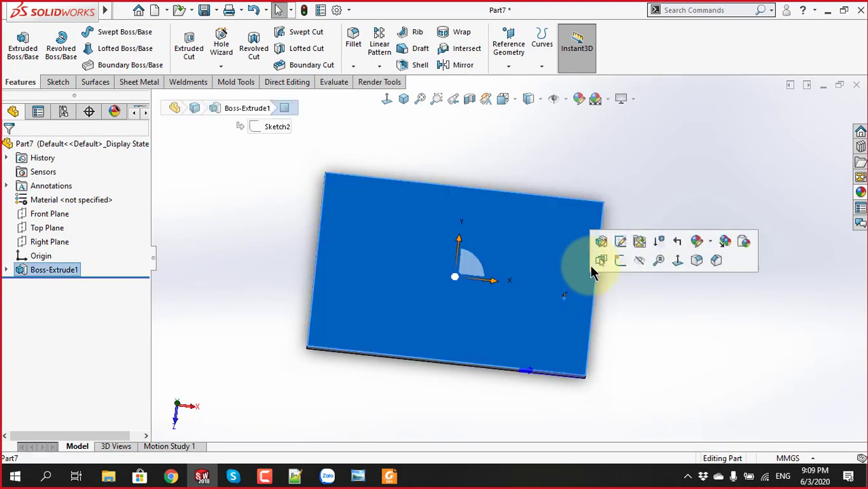
left_click(598, 258)
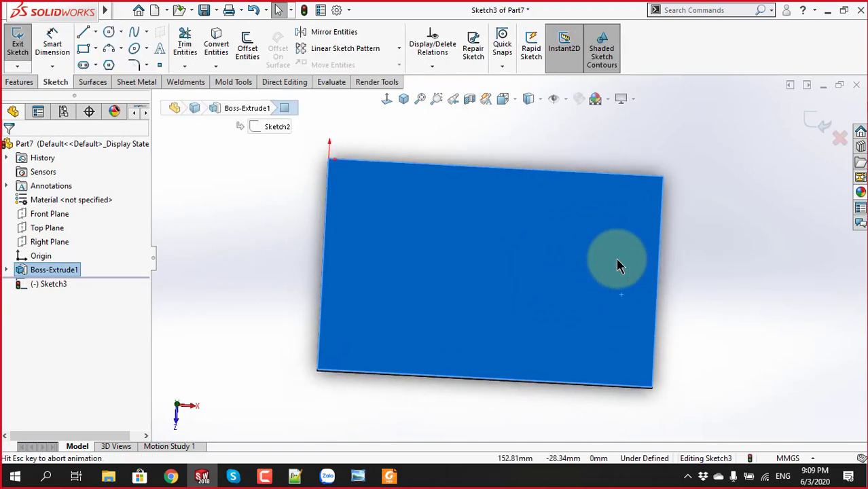
left_click(110, 35)
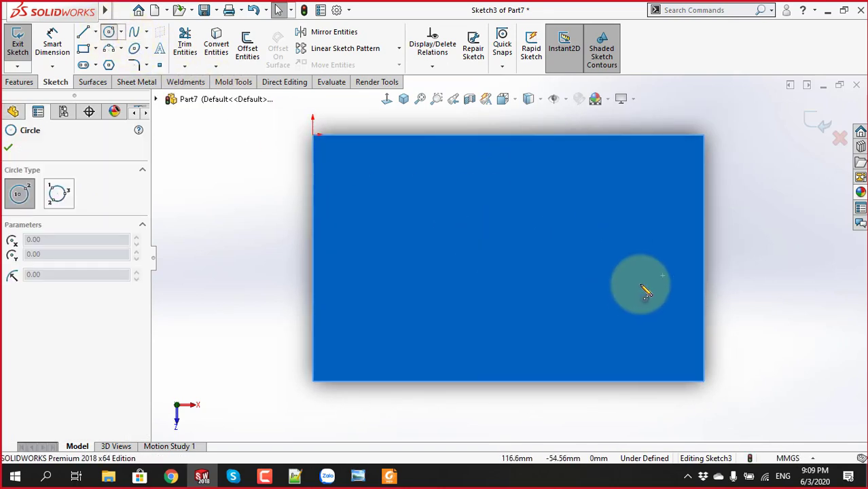
left_click(676, 281)
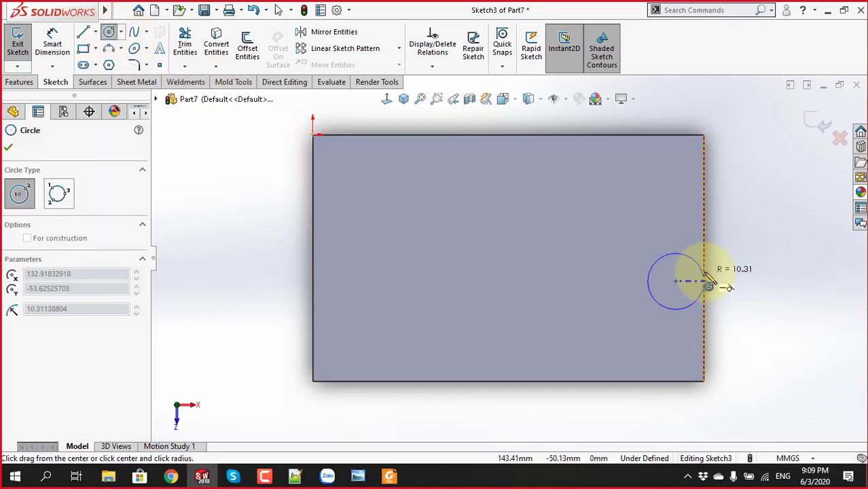
left_click(706, 282)
key("Escape")
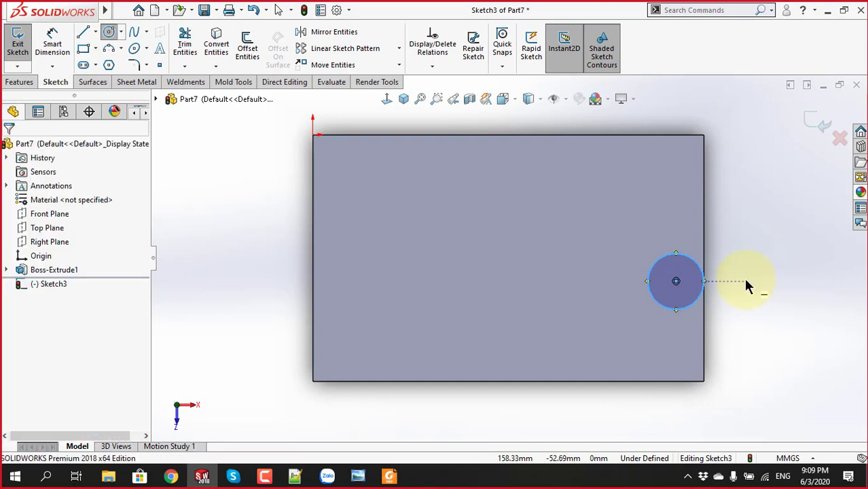
Reposition the circle and make it tangent to the plate's right edge
left_click(566, 100)
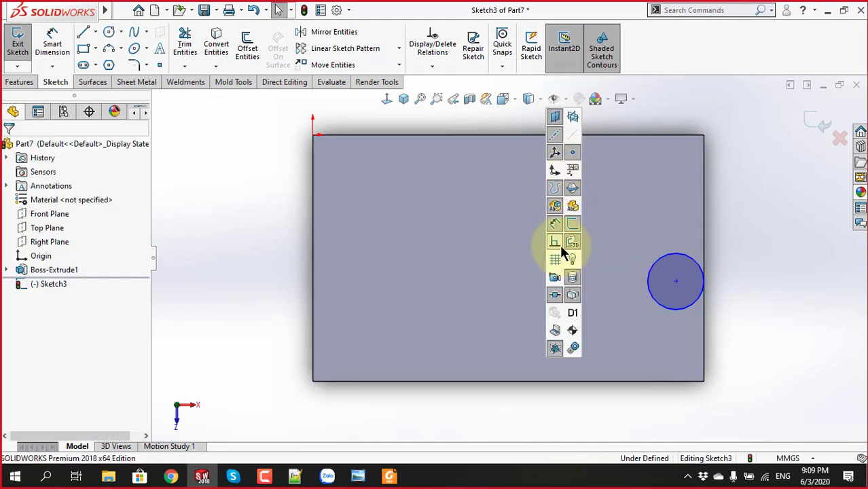
key("f")
scroll(712, 281, "down", 2)
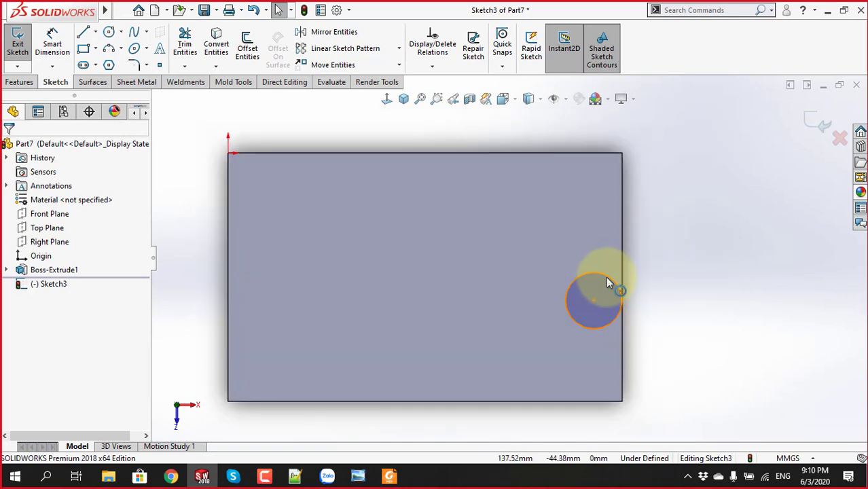
left_click_drag(594, 301, 519, 297)
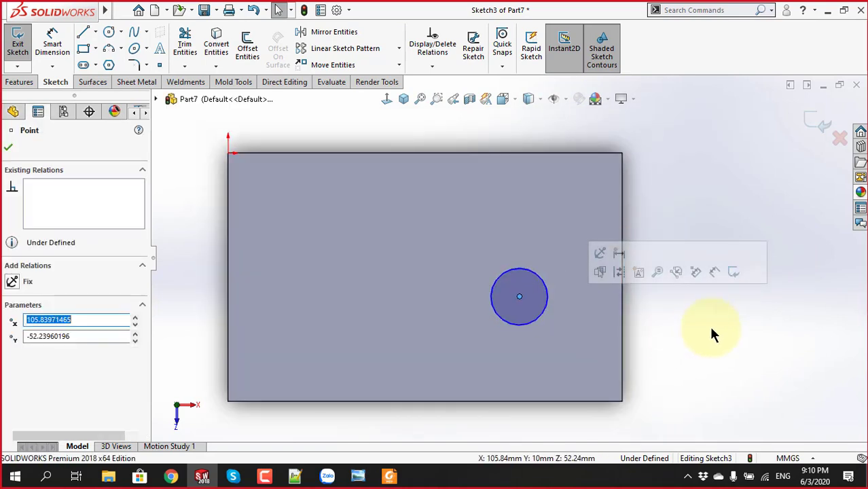
left_click(709, 325)
left_click(547, 294)
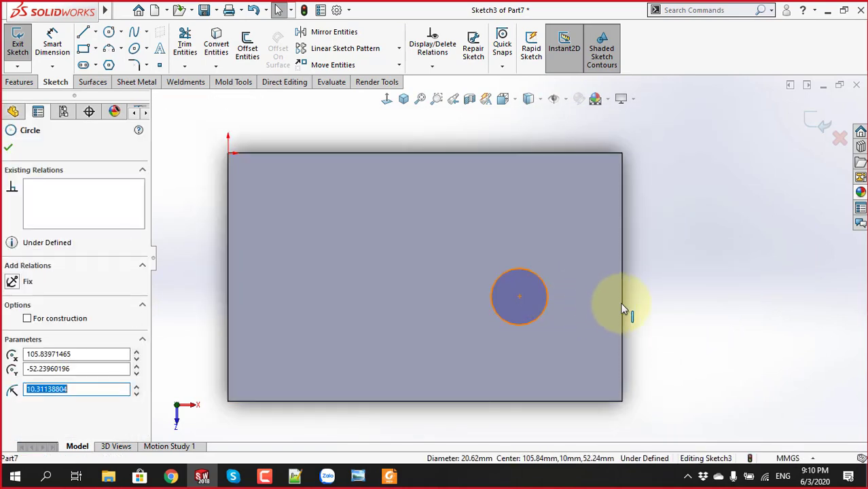
left_click(621, 303, "ctrl")
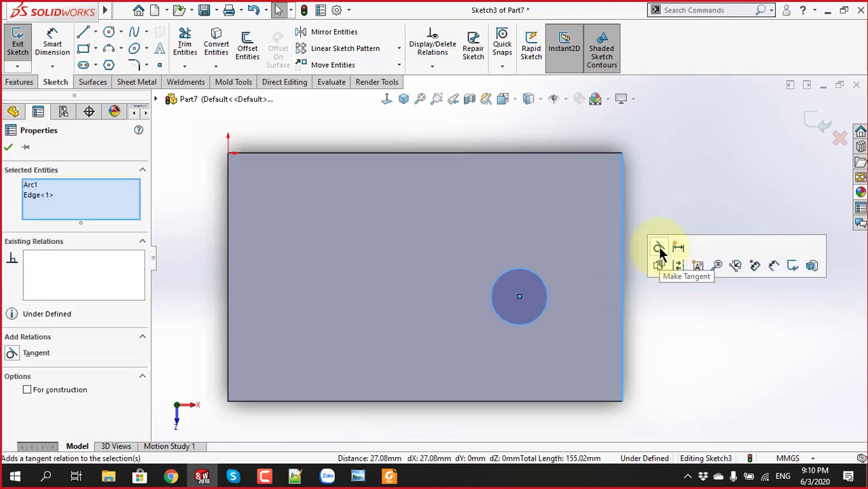
left_click(661, 248)
left_click(690, 347)
middle_click_drag(676, 353, 664, 261)
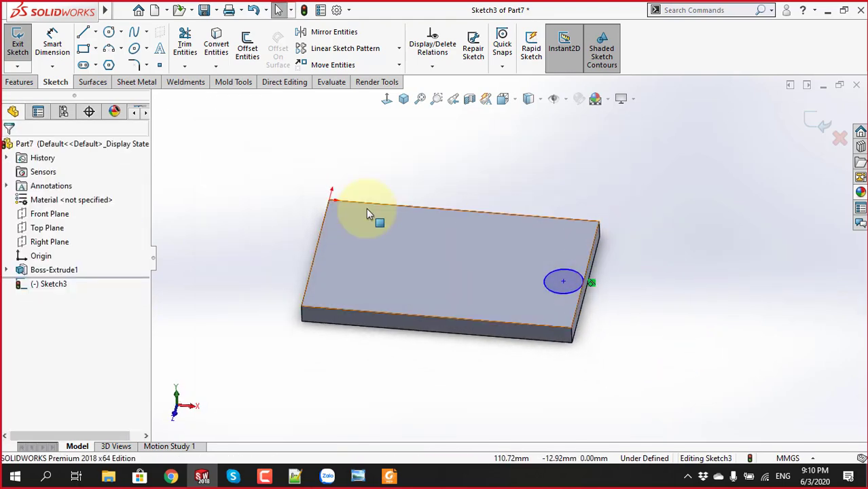
left_click(21, 82)
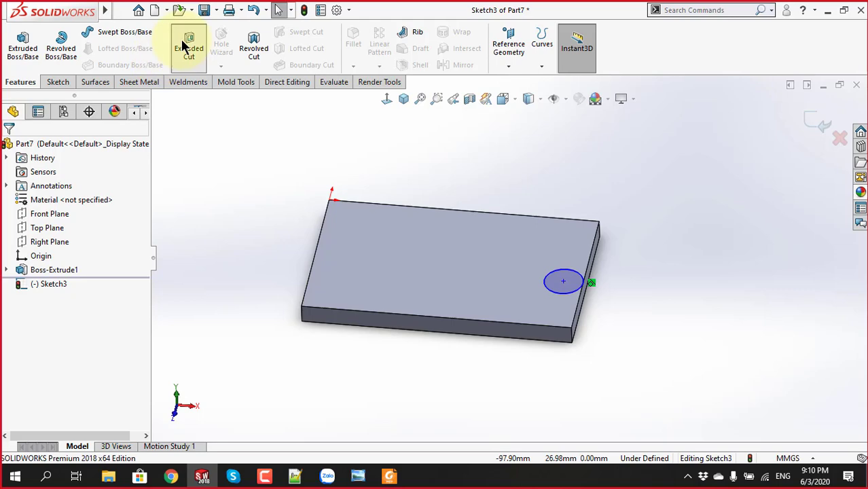
Cut the tangent circle Blind 10 mm into the plate, triggering a zero-thickness rebuild error
left_click(182, 44)
mouse_move(562, 307)
middle_mouse_down()
mouse_move(534, 271)
mouse_move(577, 282)
mouse_move(575, 262)
mouse_move(560, 285)
mouse_move(534, 290)
middle_mouse_up()
scroll(533, 290, "up", 3)
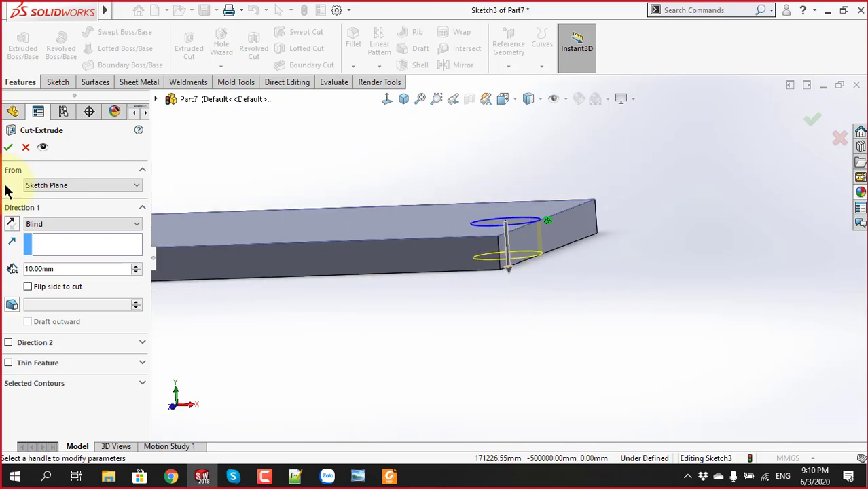
left_click(8, 147)
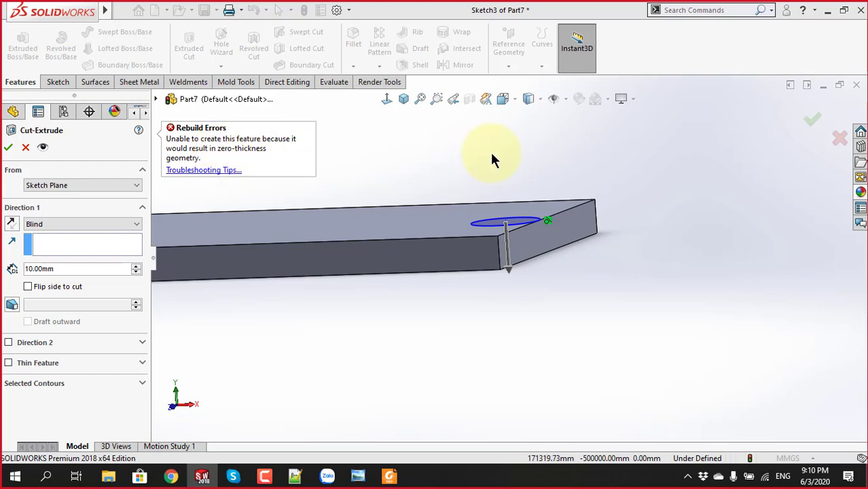
middle_click_drag(490, 159, 492, 250)
scroll(465, 313, "down", 2)
scroll(464, 313, "down", 2)
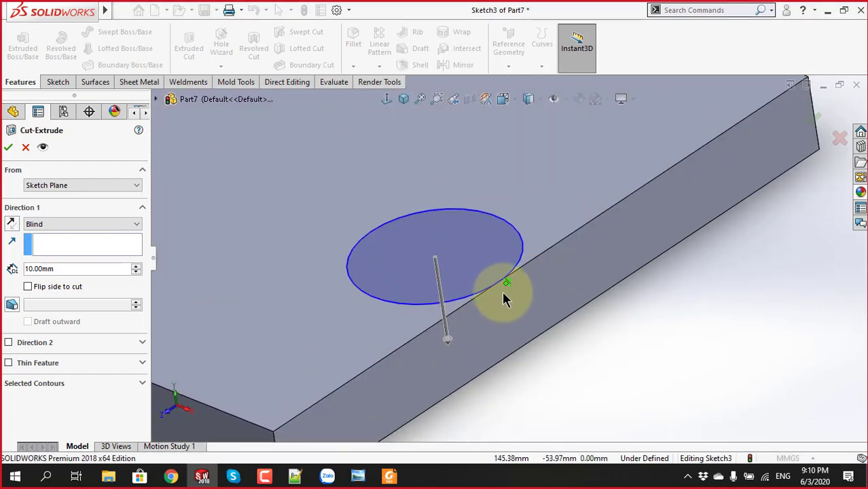
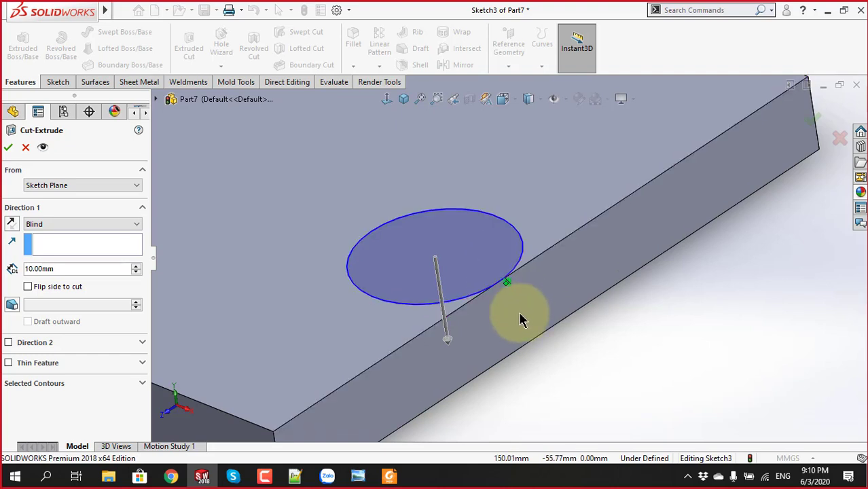
Select the ellipse contour on the plate for the pending 10 mm cut
scroll(503, 292, "down", 2)
scroll(500, 280, "down", 2)
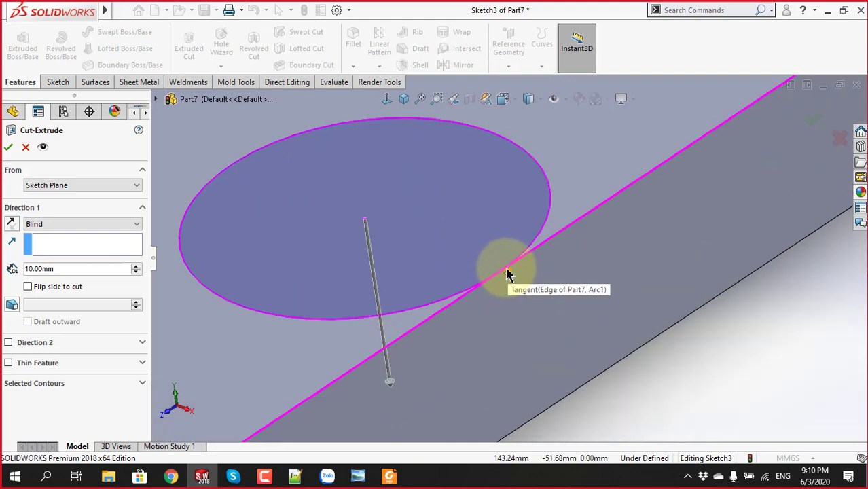
left_click(507, 271)
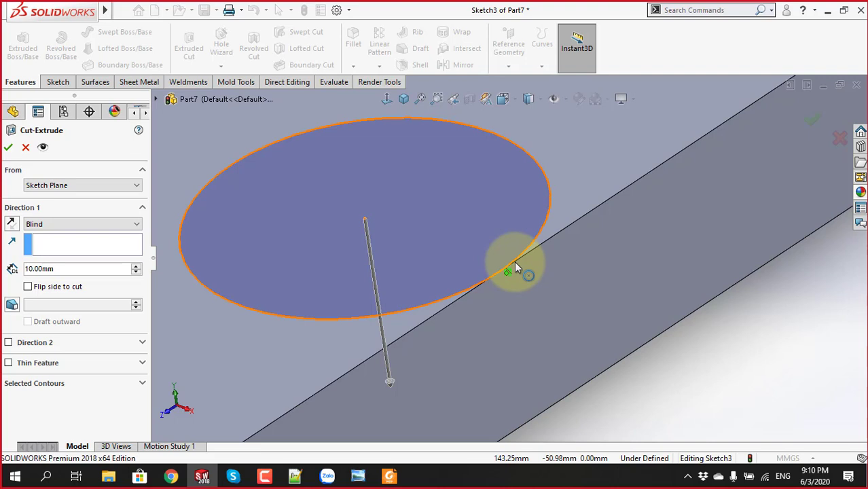
Bring up page 2 of the Project015.pdf drawing in Foxit Reader
scroll(514, 261, "up", 3)
scroll(515, 261, "up", 2)
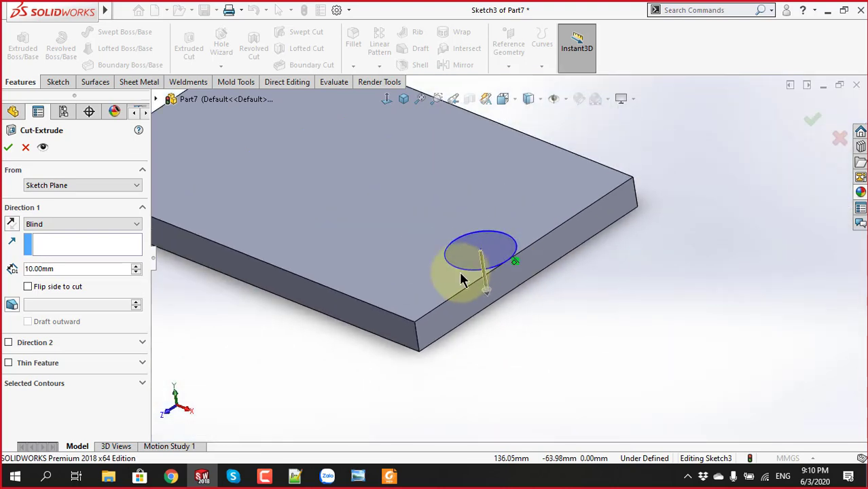
scroll(496, 303, "up", 2)
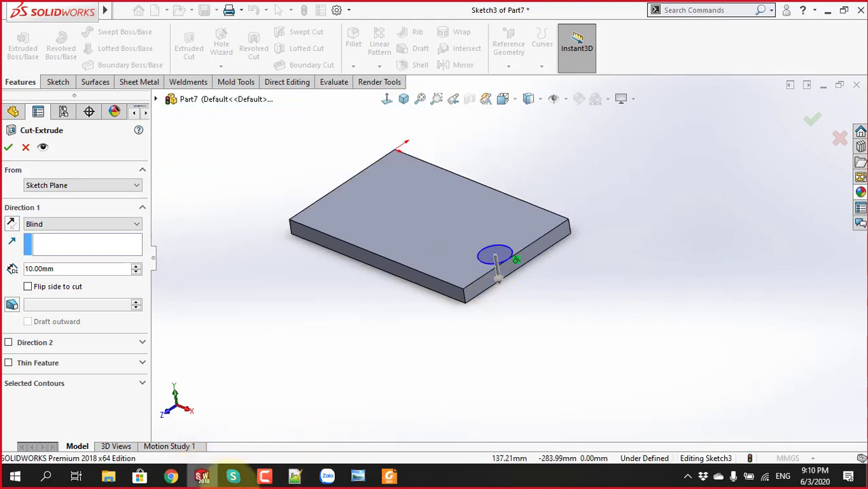
left_click(390, 475)
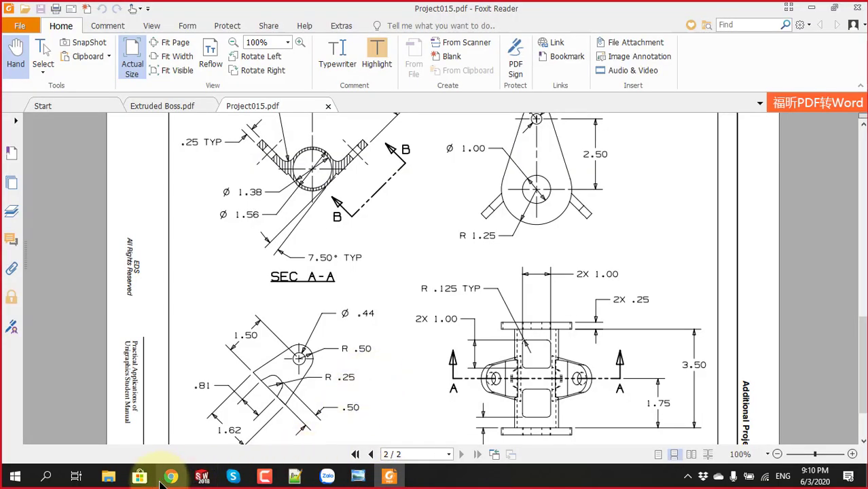
Open Extruded Boss.pdf from the Buổi 4 > BT Extruded Boss-Base-Cut folder
left_click(111, 480)
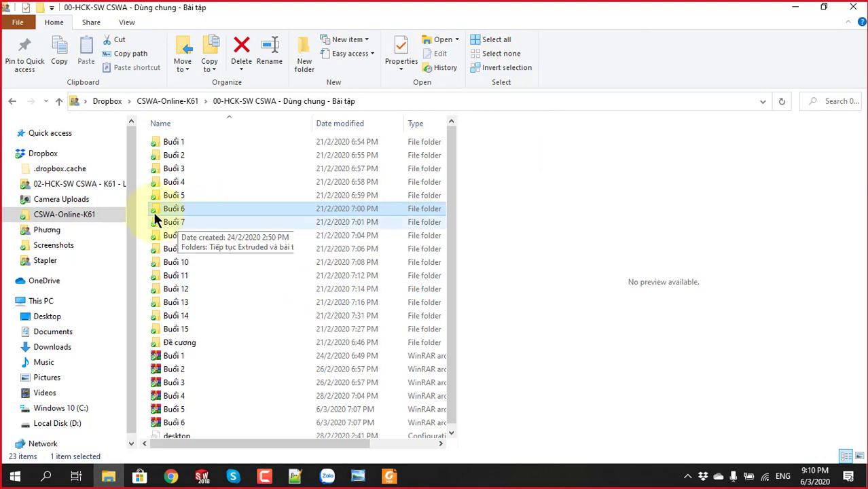
double_click(173, 182)
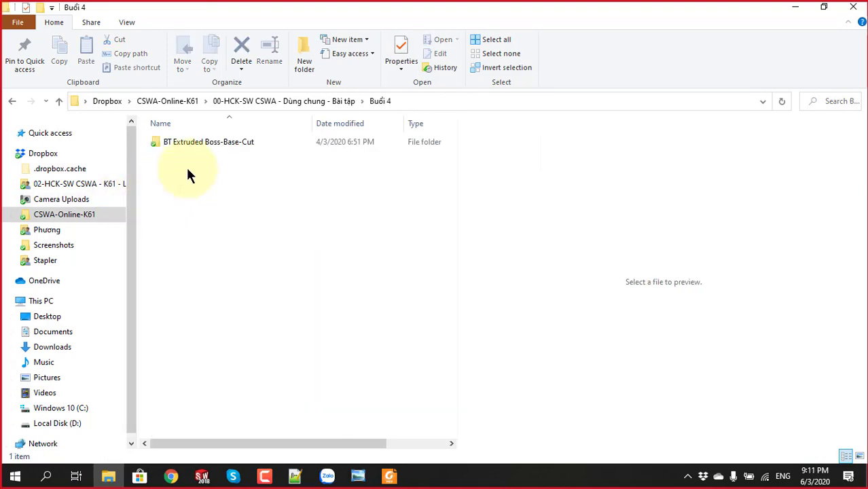
double_click(216, 144)
double_click(216, 142)
Scroll to the page 5 drawing of the holed upright block, then return to SOLIDWORKS
scroll(485, 293, "up", 3)
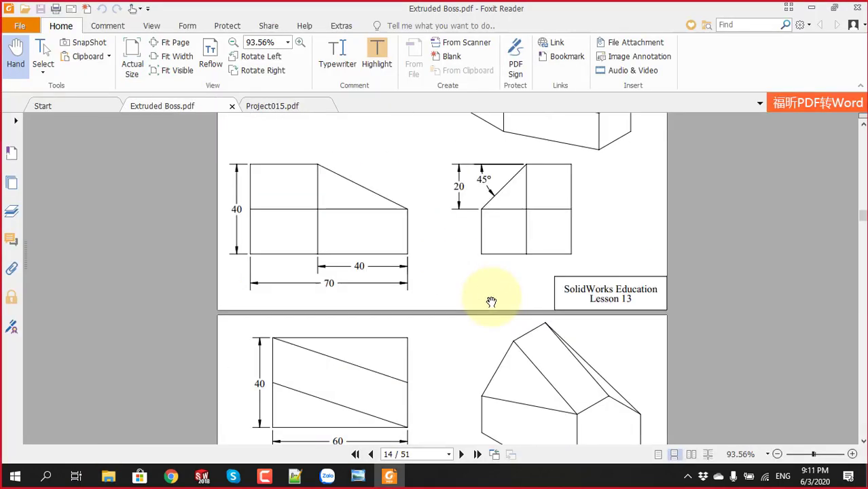
scroll(491, 294, "up", 9)
scroll(495, 277, "up", 6)
scroll(495, 277, "up", 6)
scroll(494, 277, "up", 4)
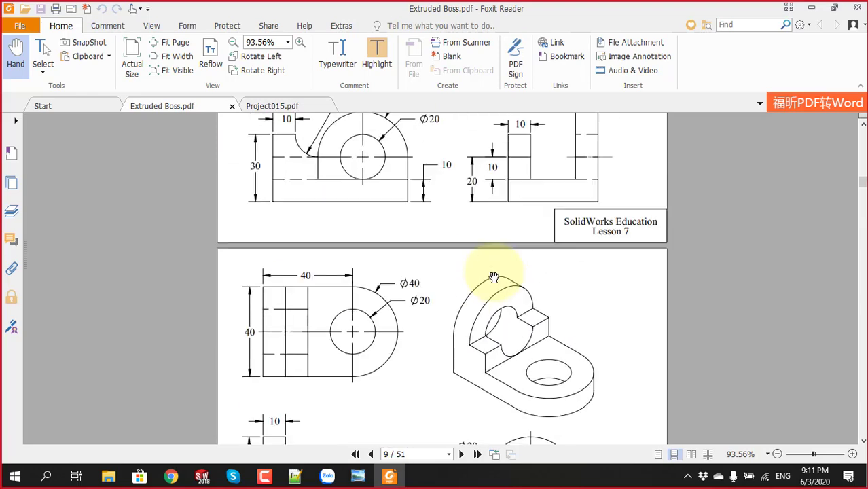
scroll(497, 276, "up", 5)
scroll(500, 274, "up", 5)
scroll(500, 274, "up", 5)
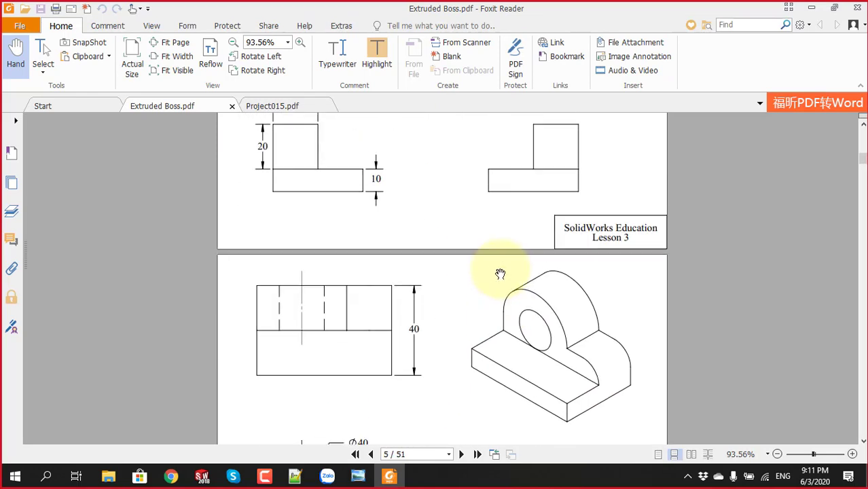
scroll(554, 269, "down", 3)
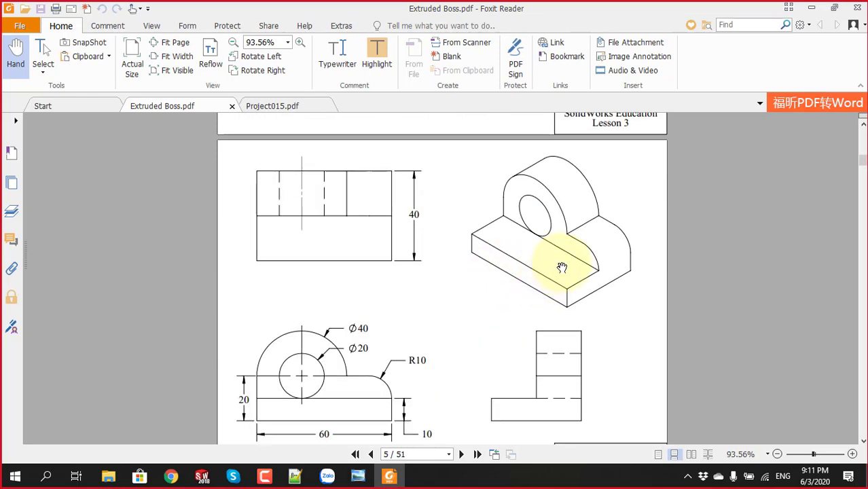
key("alt+Tab")
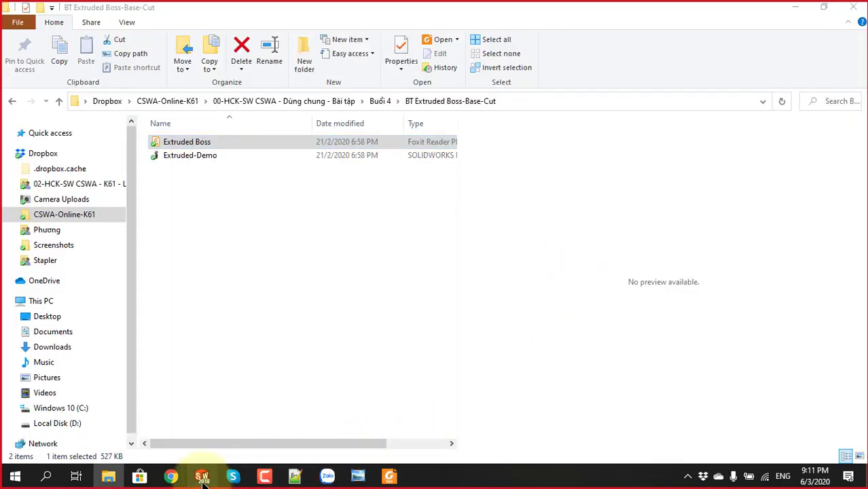
left_click(201, 476)
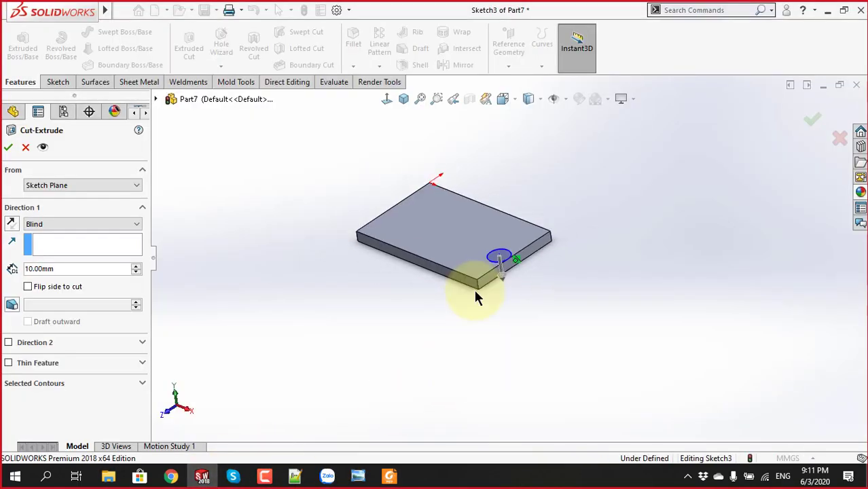
Cancel the cut-extrude and discard Part7's unfinished hole sketch
left_click(25, 148)
left_click(840, 141)
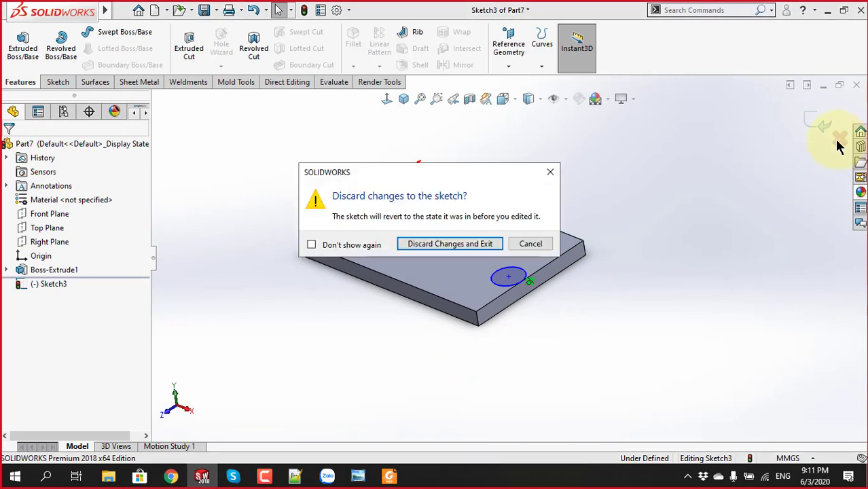
left_click(498, 244)
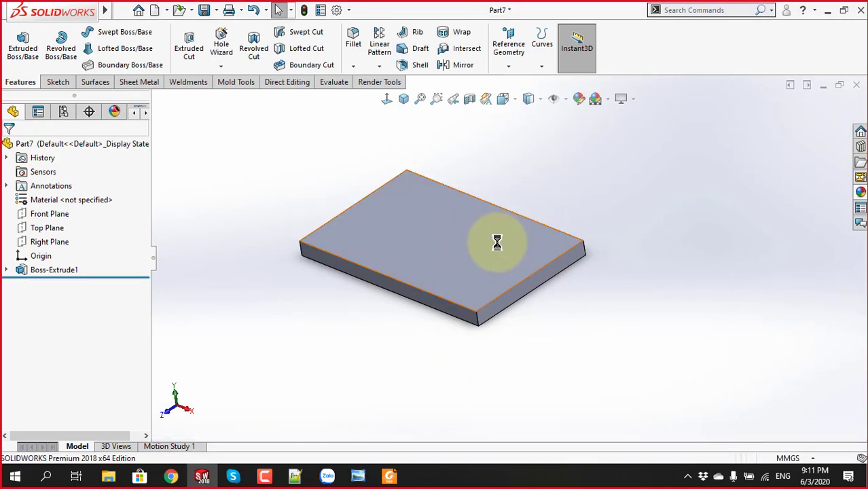
Start a new part and begin a centre rectangle on the Top Plane at the origin
left_click(155, 10)
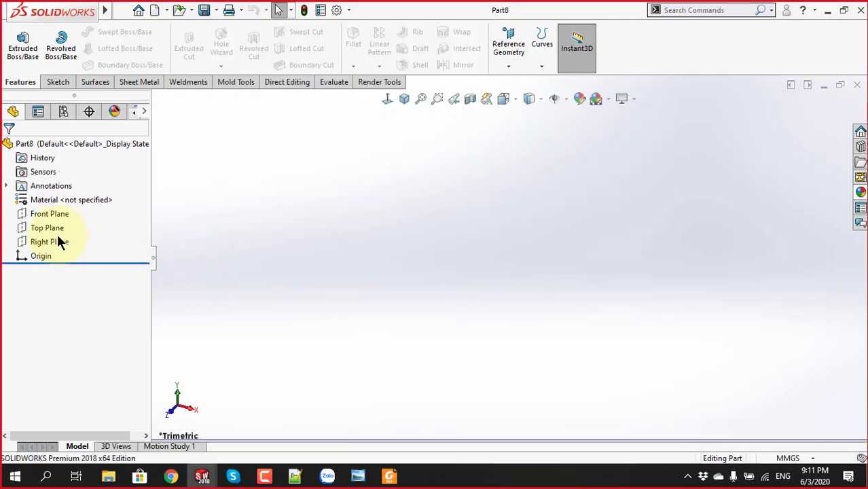
left_click(49, 229)
left_click(55, 205)
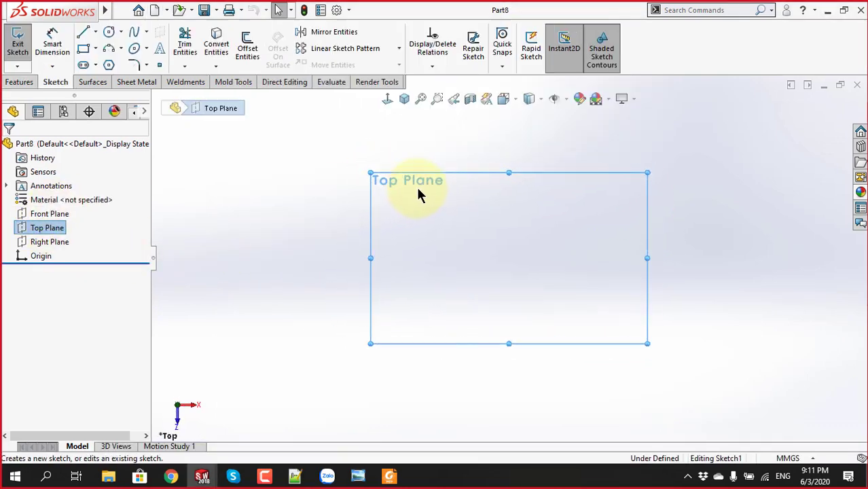
left_click(83, 49)
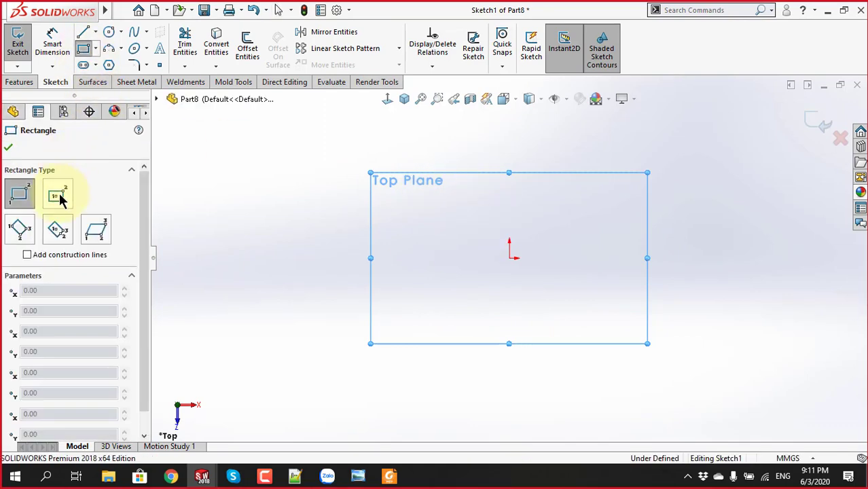
left_click(58, 195)
left_click(509, 258)
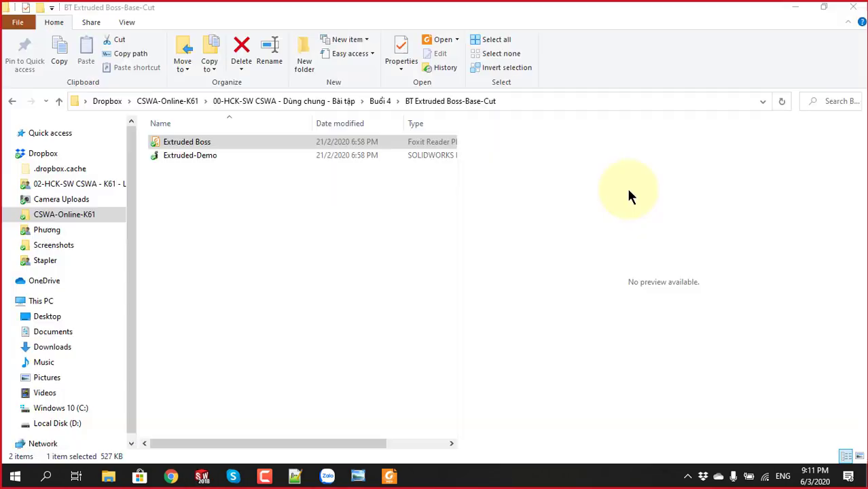
Recheck the Extruded Boss base dimensions, then hide Explorer and Foxit to return to the sketch
left_click(389, 476)
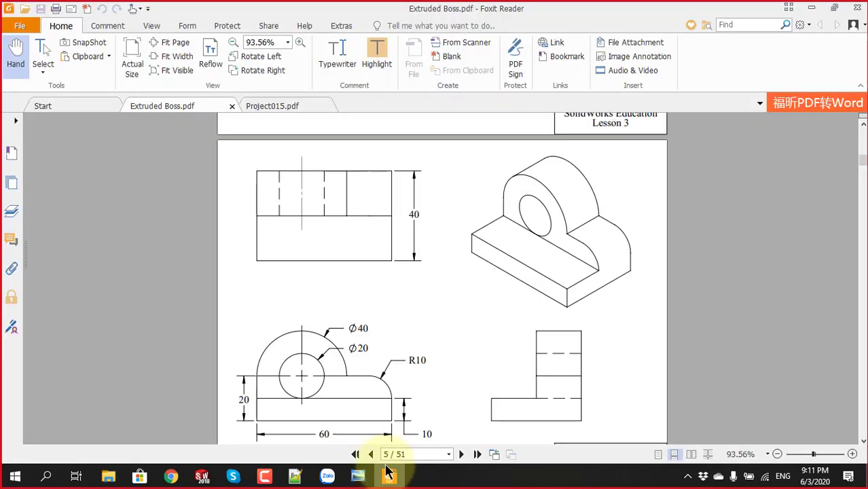
scroll(419, 334, "down", 1)
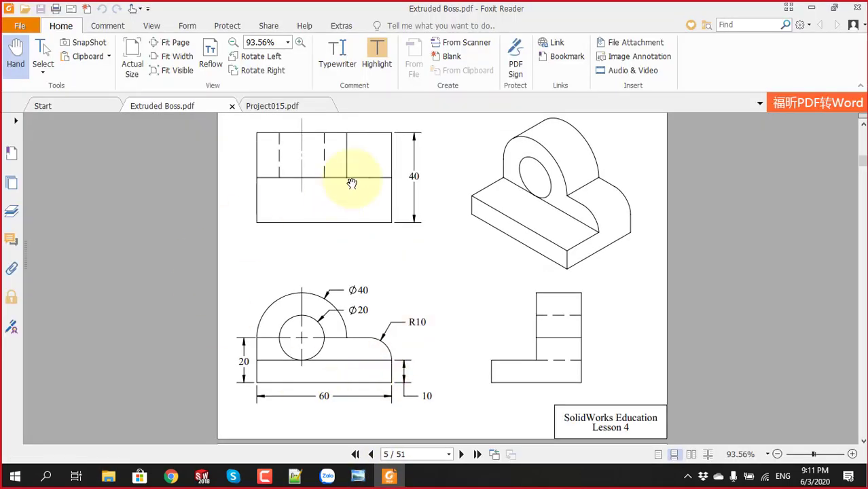
key("alt+Tab")
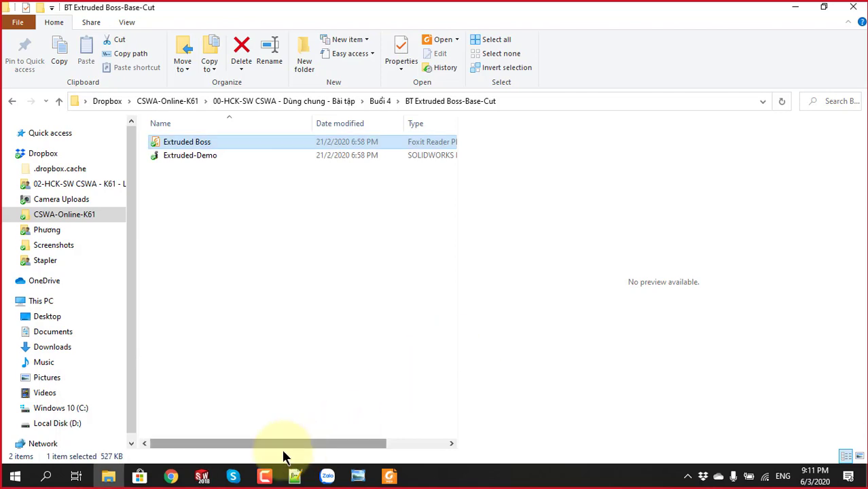
left_click(795, 7)
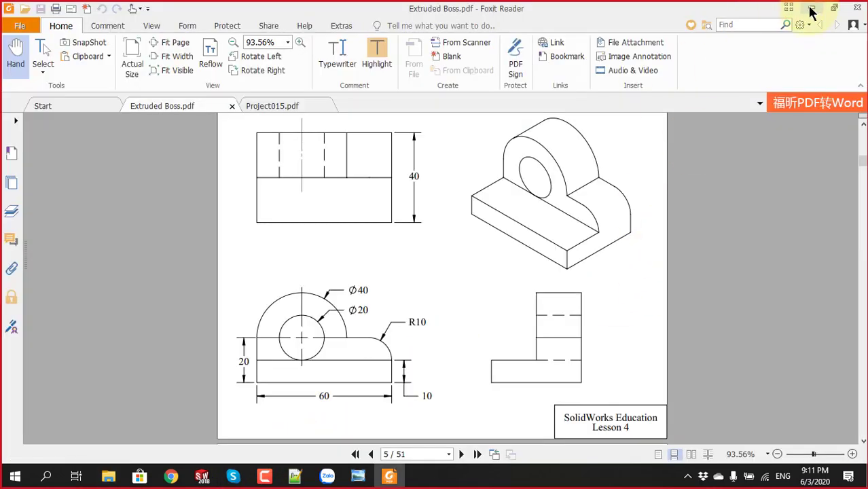
left_click(812, 8)
Dimension the origin-centred rectangle to 60 × 40 mm so it is fully defined
key("d")
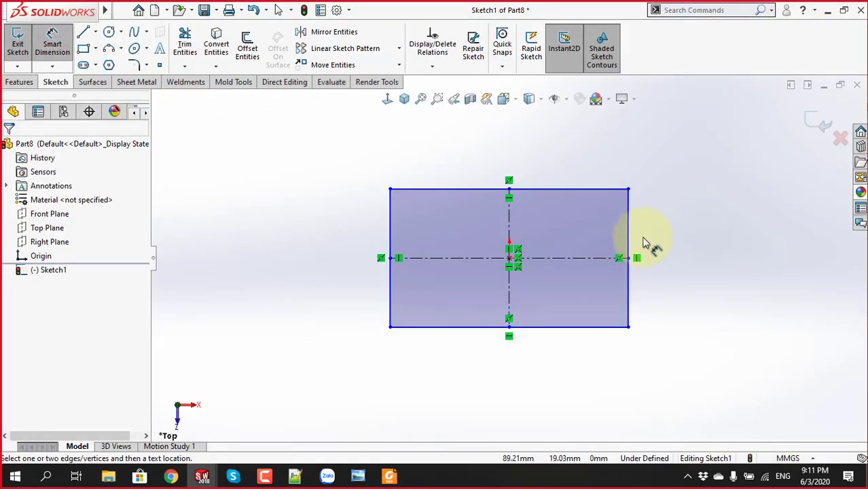
left_click(632, 249)
left_click(678, 266)
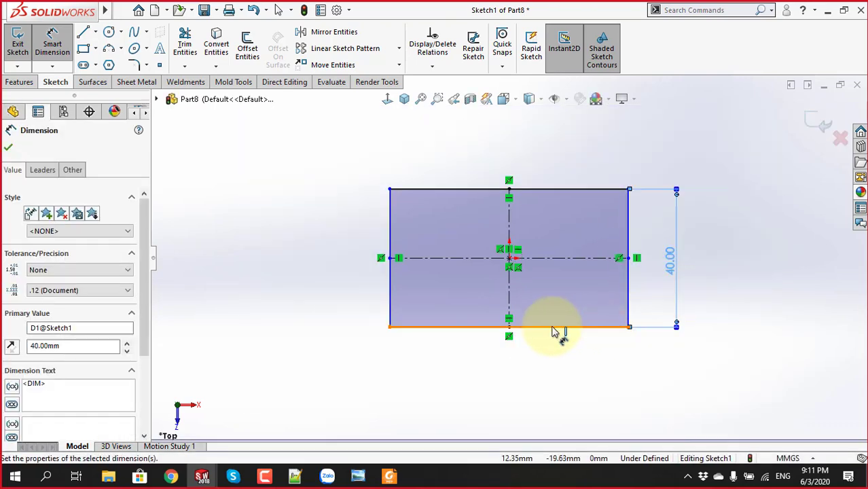
left_click(554, 328)
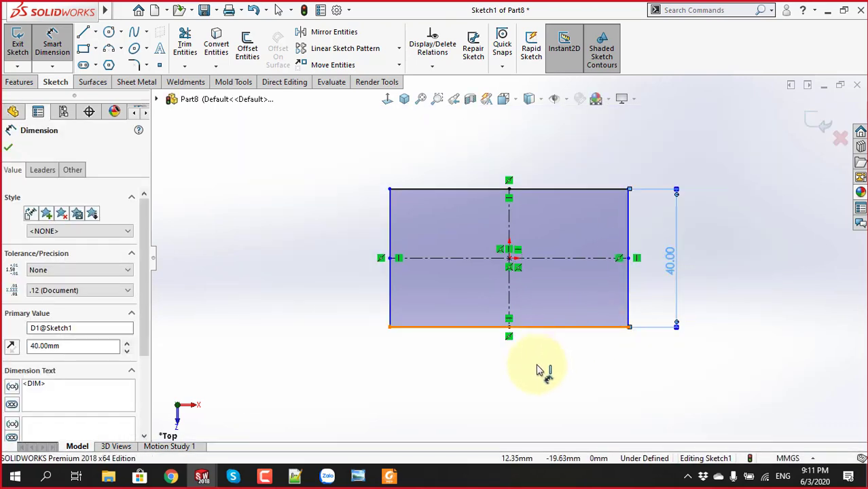
left_click(538, 370)
type("60")
key("Return")
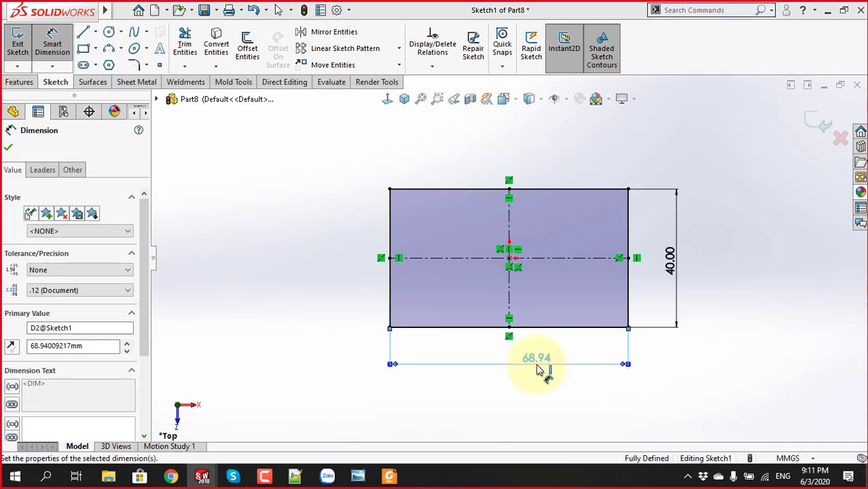
left_click(775, 306)
Extrude the rectangle 10 mm as Boss-Extrude1 and select the block's long side face
left_click(19, 81)
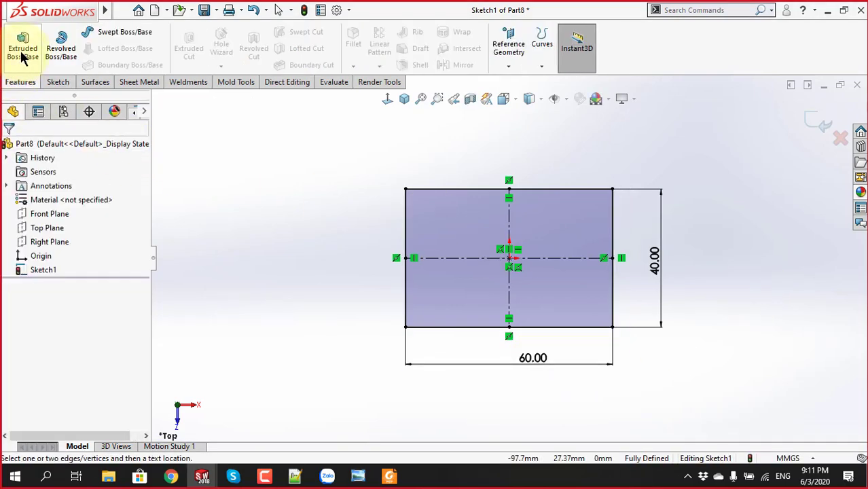
left_click(24, 51)
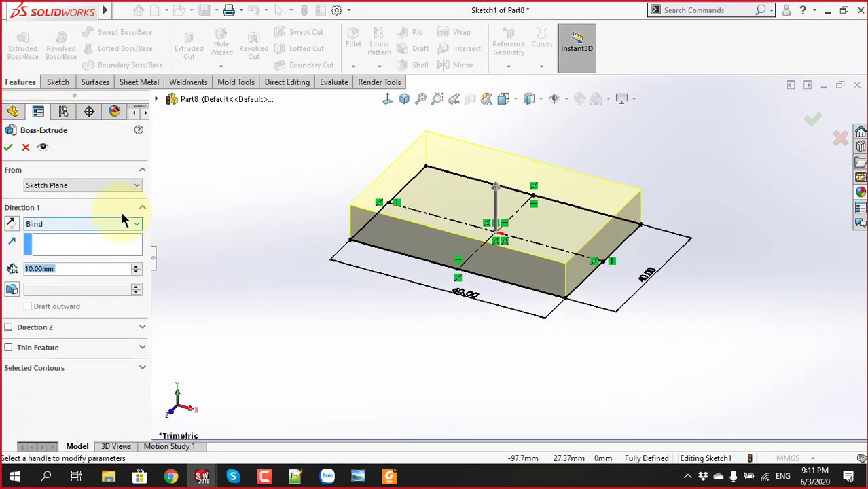
left_click(8, 148)
scroll(502, 207, "up", 3)
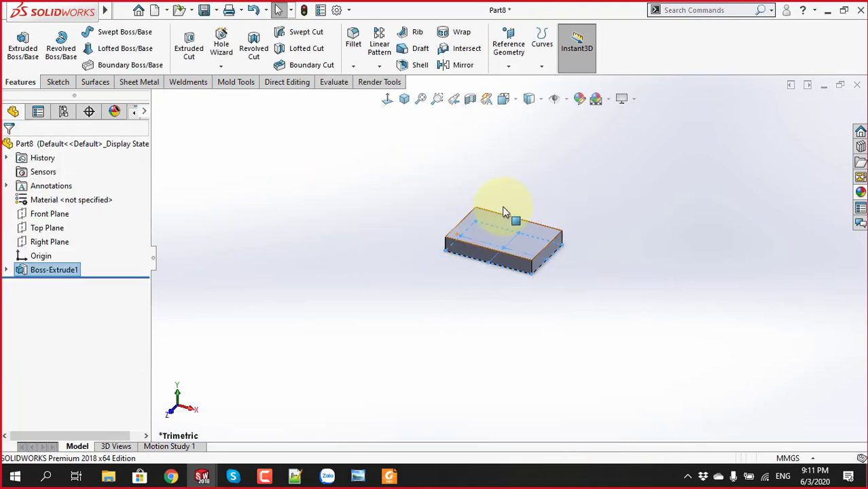
middle_click_drag(554, 228, 465, 267)
left_click(518, 301)
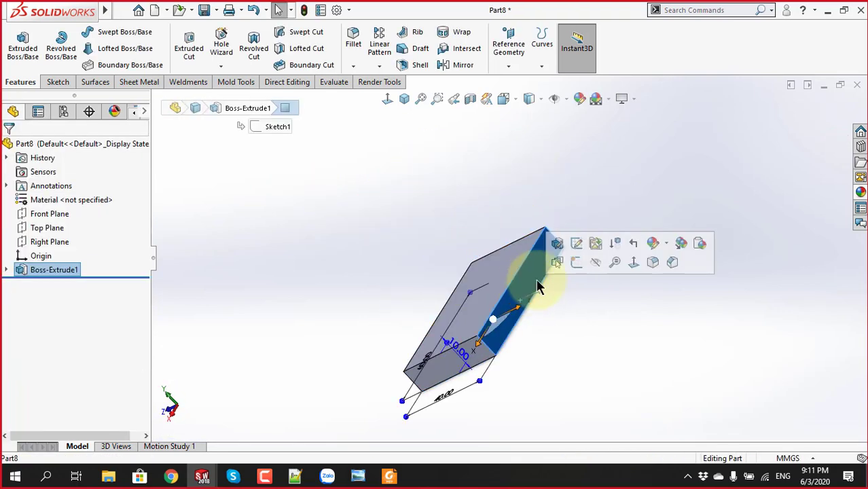
On the side face, sketch the upright outline with lines and a rounded arc on top
left_click(576, 263)
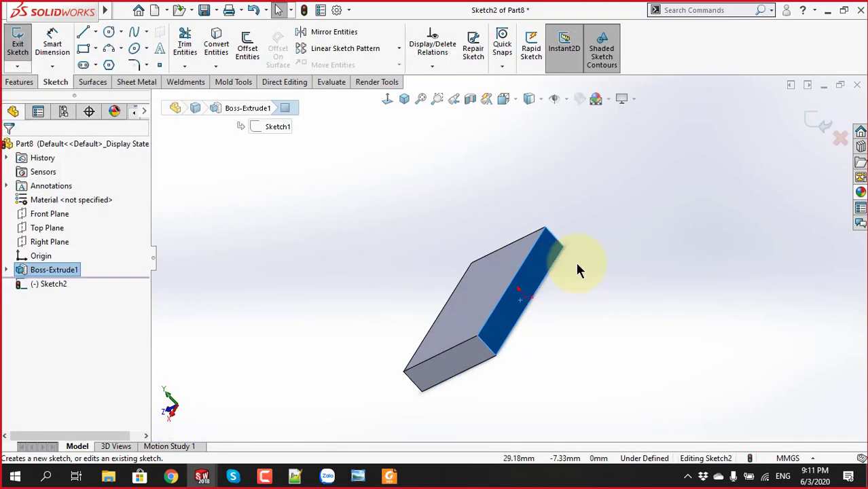
left_click(84, 32)
left_click(607, 281)
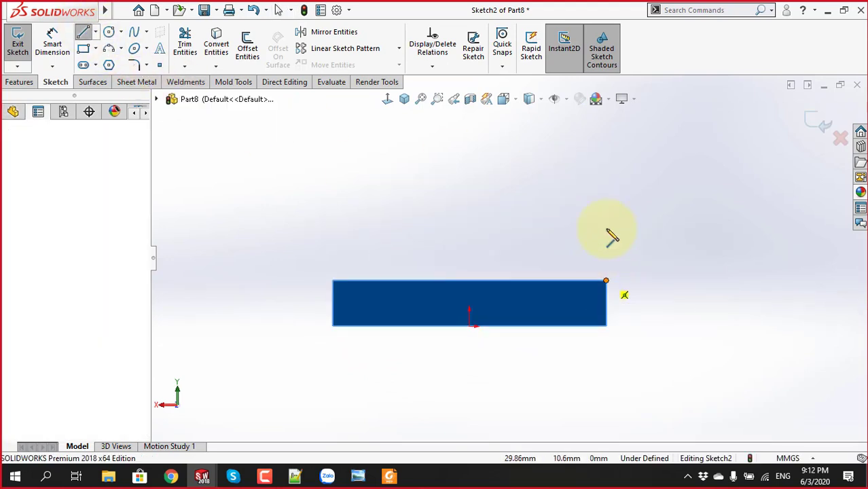
left_click(607, 220)
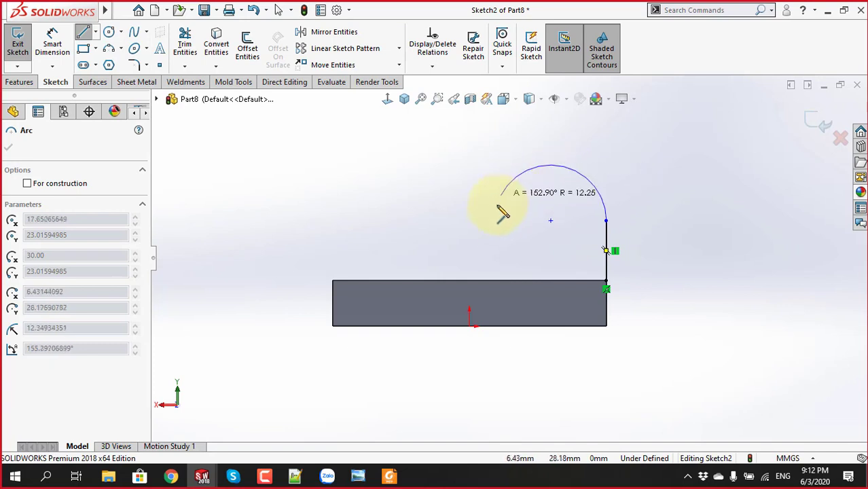
left_click(495, 220)
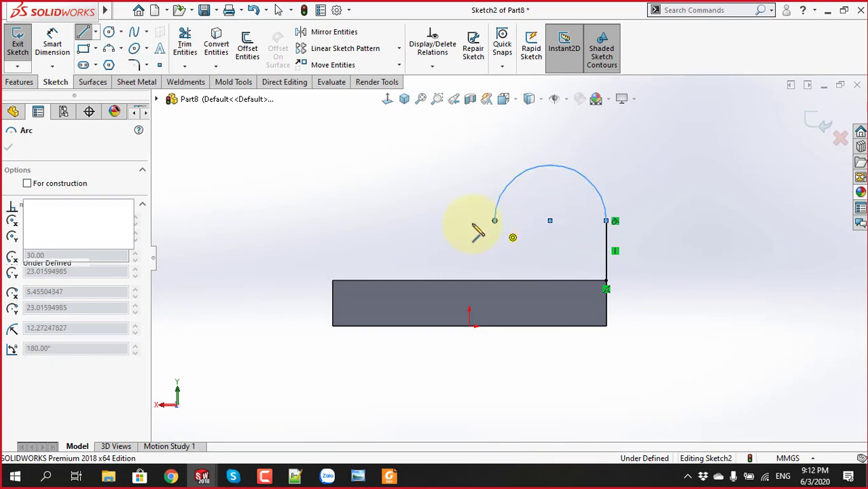
left_click(333, 220)
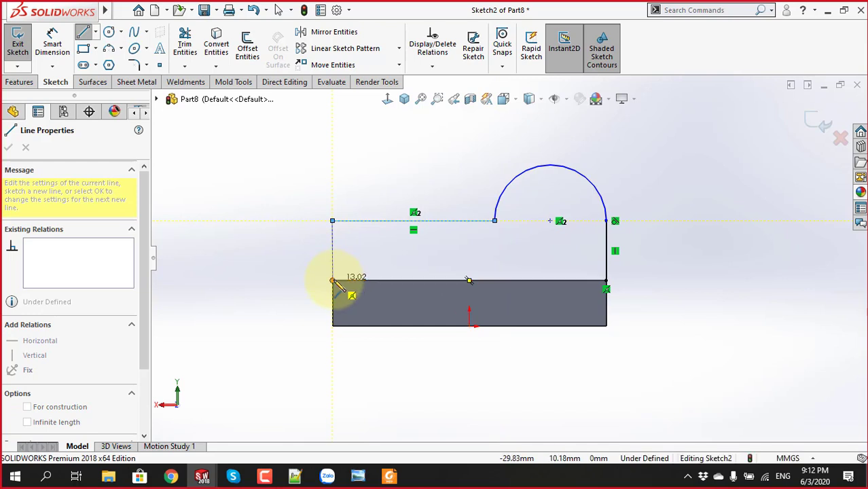
left_click(333, 281)
left_click(607, 281)
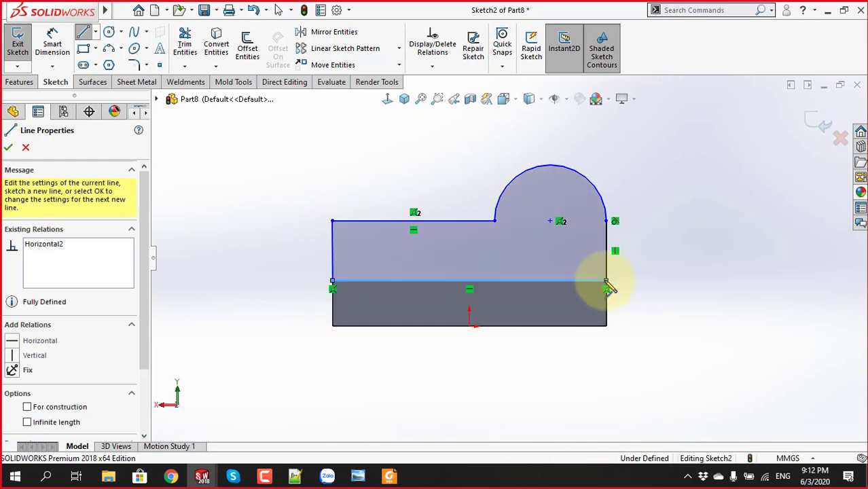
key("Escape")
Make the left line vertical and dimension the right side 10 and the arc R20
left_click(331, 245)
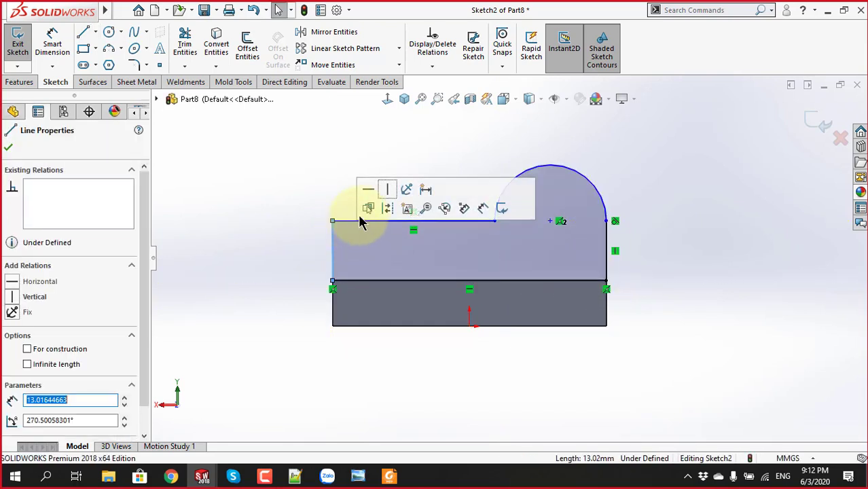
left_click(388, 190)
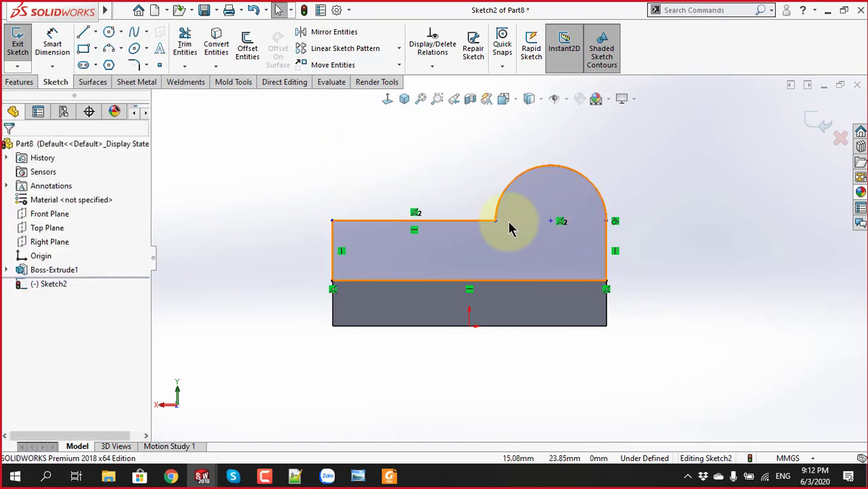
left_click(52, 42)
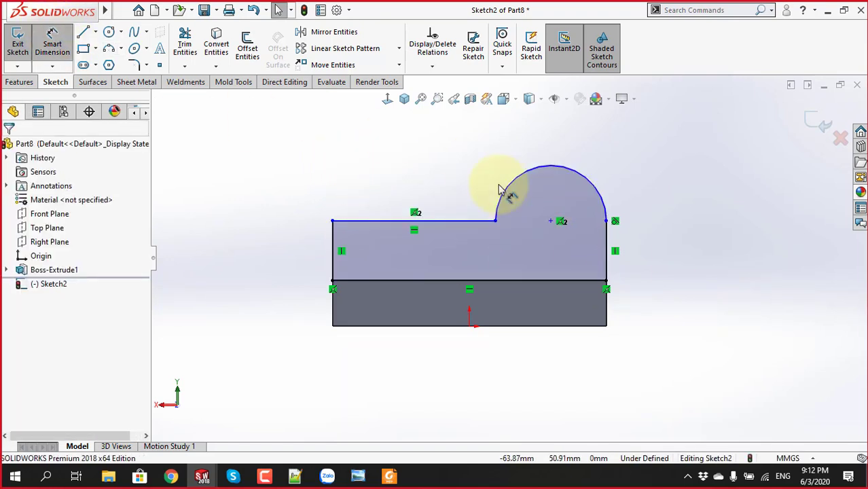
left_click(606, 249)
left_click(663, 253)
type("10")
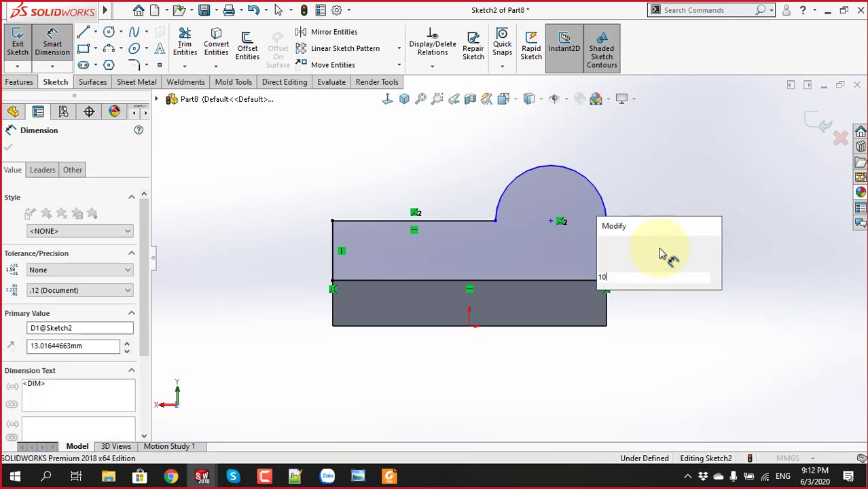
key("Return")
left_click(602, 210)
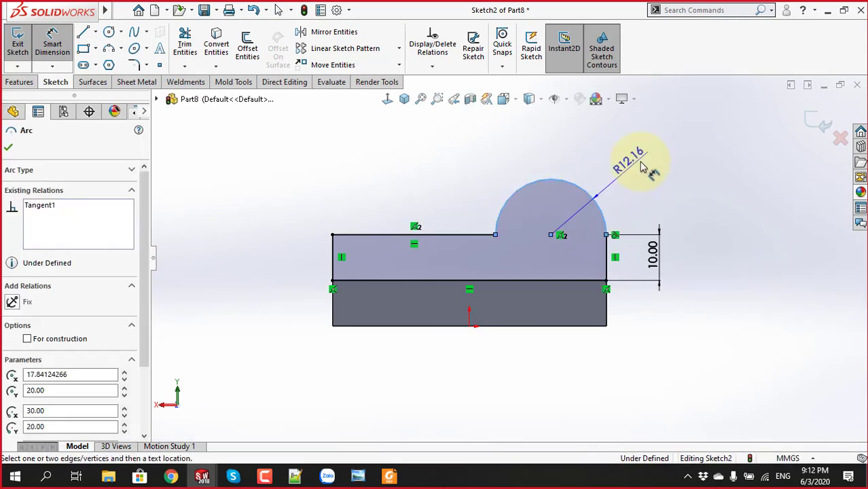
left_click(645, 168)
type("20")
key("Return")
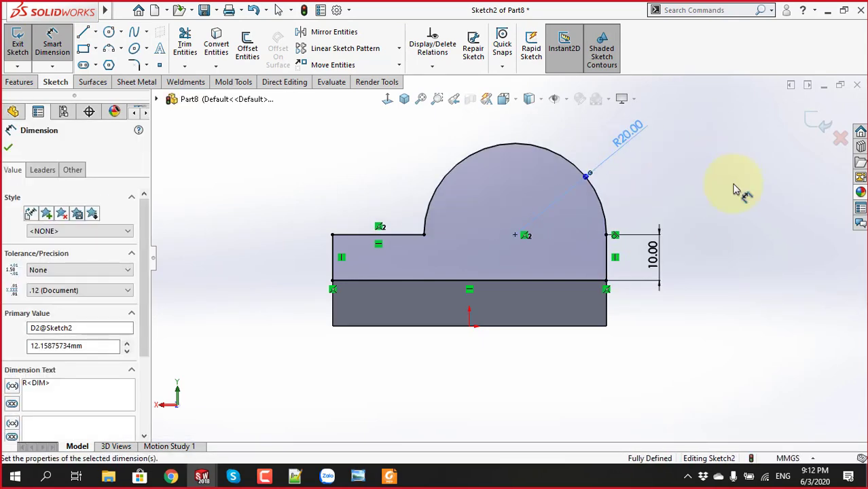
Add a Ø20 circle centred on the arc's centre, fully defining Sketch2
left_click(109, 39)
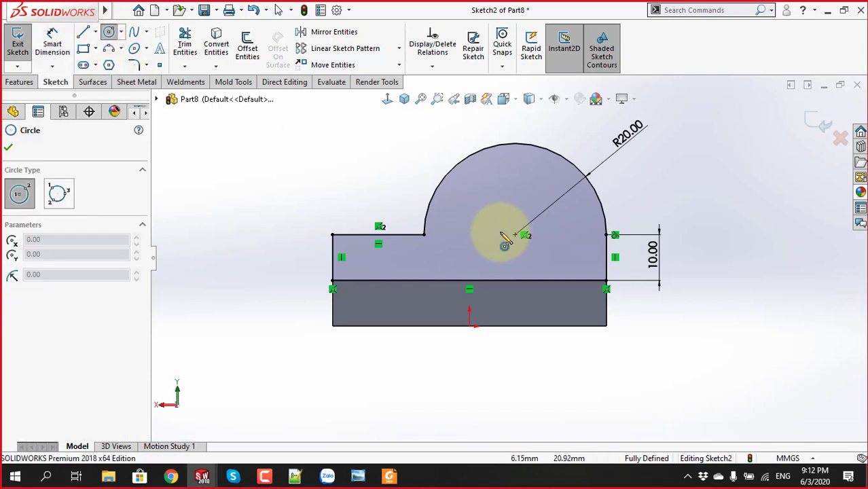
left_click(515, 234)
left_click(540, 206)
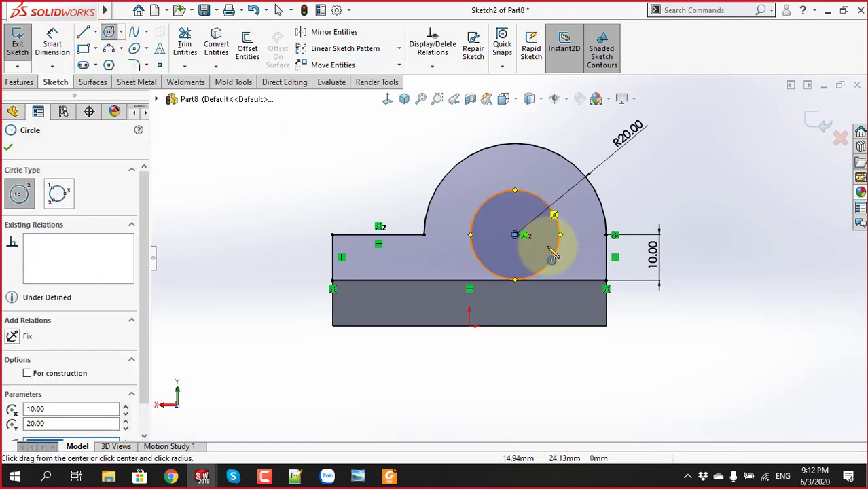
key("Escape")
right_click_drag(743, 344, 706, 299)
left_click(561, 223)
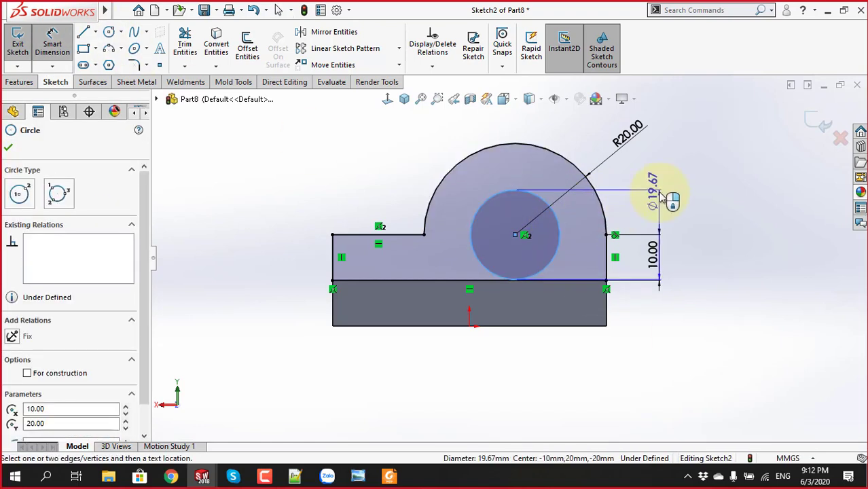
left_click(662, 197)
type("20")
key("Return")
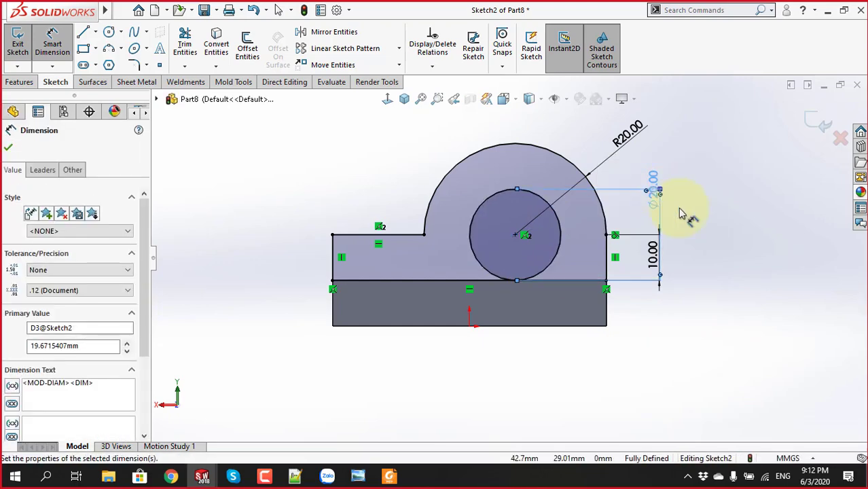
left_click(714, 271)
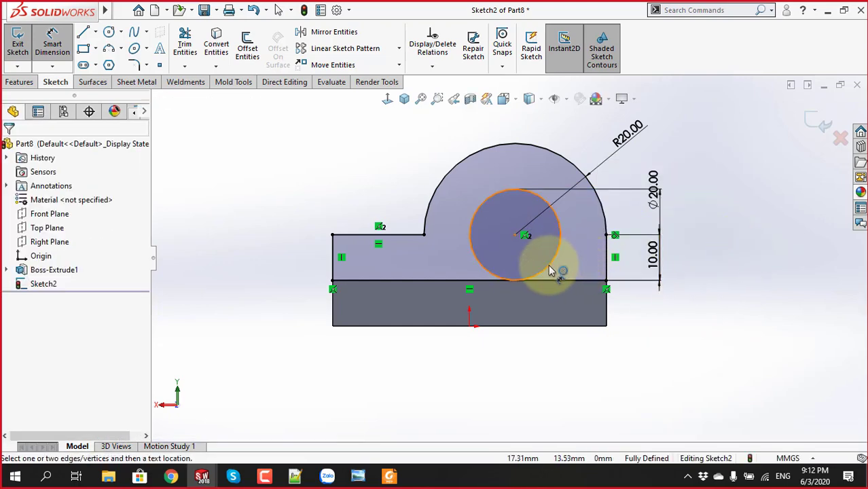
mouse_move(461, 271)
middle_mouse_down()
mouse_move(502, 284)
mouse_move(450, 287)
middle_mouse_up()
scroll(568, 237, "down", 3)
scroll(533, 258, "down", 2)
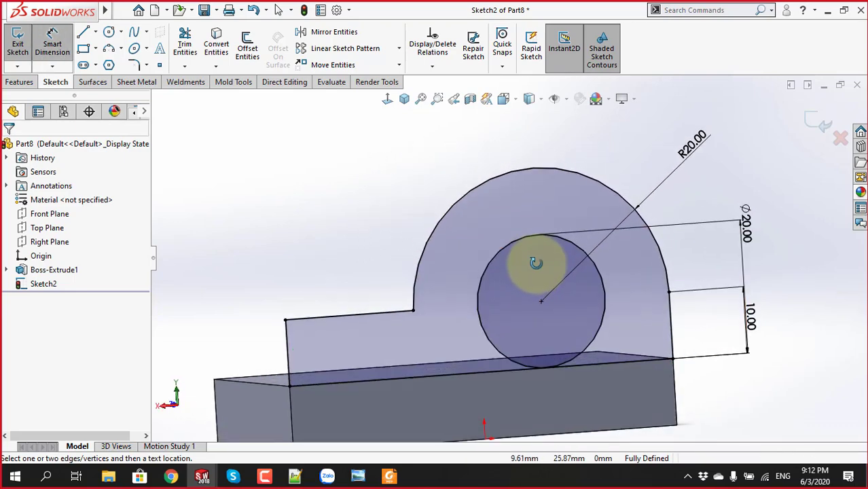
scroll(535, 287, "down", 1)
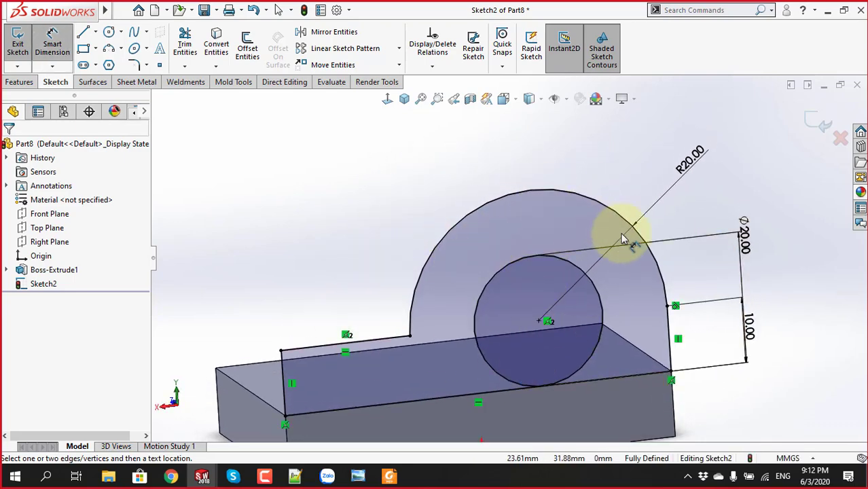
left_click(18, 83)
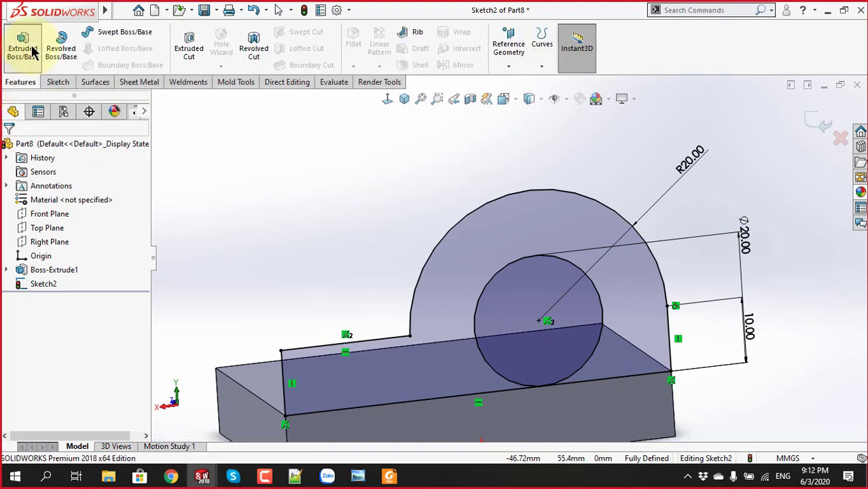
Preview a reversed boss extrusion of the profile region, then cancel it back to the sketch
left_click(31, 51)
scroll(454, 276, "up", 3)
mouse_move(323, 231)
middle_mouse_down()
mouse_move(498, 233)
mouse_move(452, 294)
middle_mouse_up()
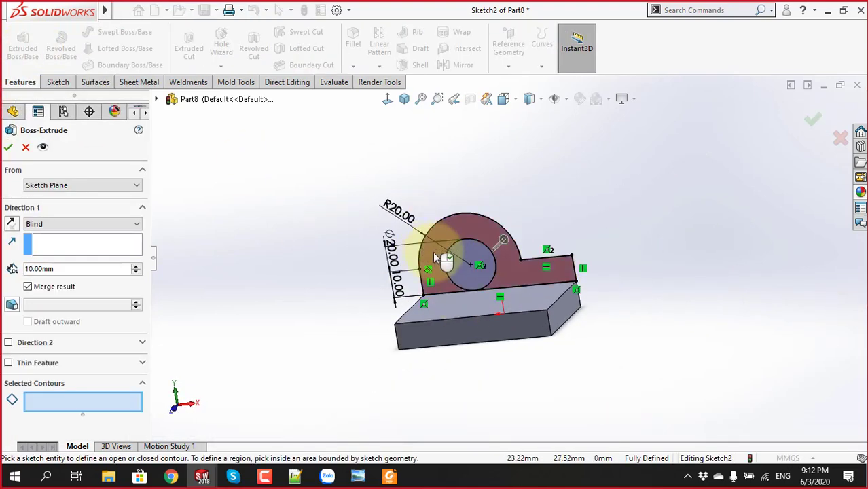
scroll(501, 293, "down", 4)
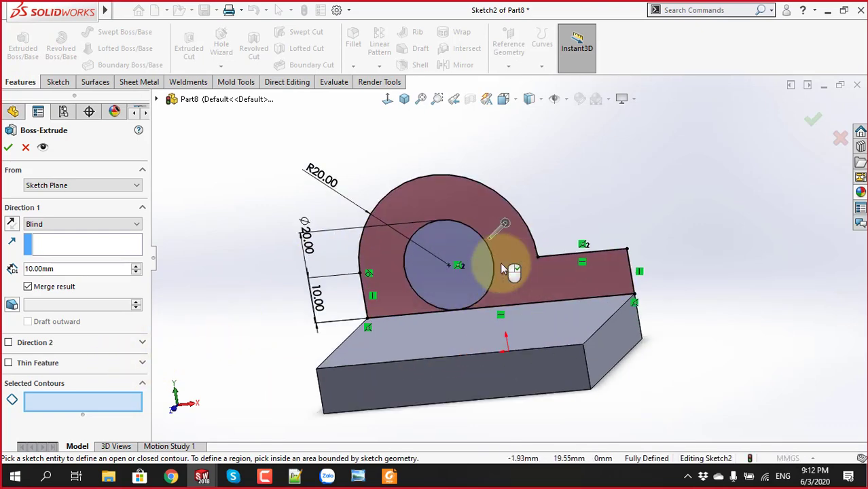
scroll(510, 267, "down", 1)
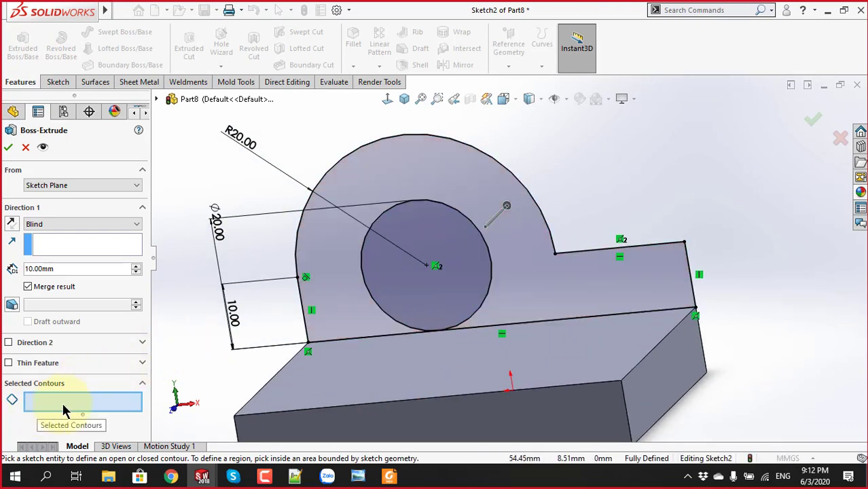
left_click(561, 286)
scroll(584, 231, "up", 3)
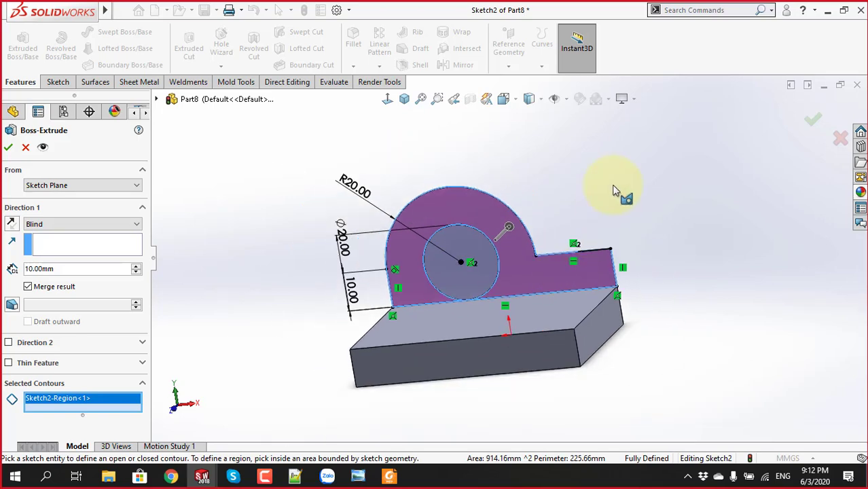
mouse_move(610, 178)
middle_mouse_down()
mouse_move(587, 219)
mouse_move(596, 195)
mouse_move(582, 212)
middle_mouse_up()
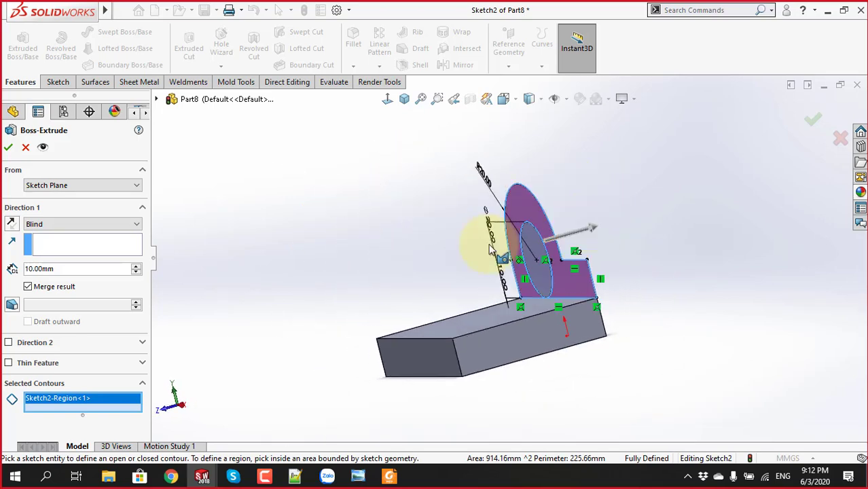
left_click(10, 228)
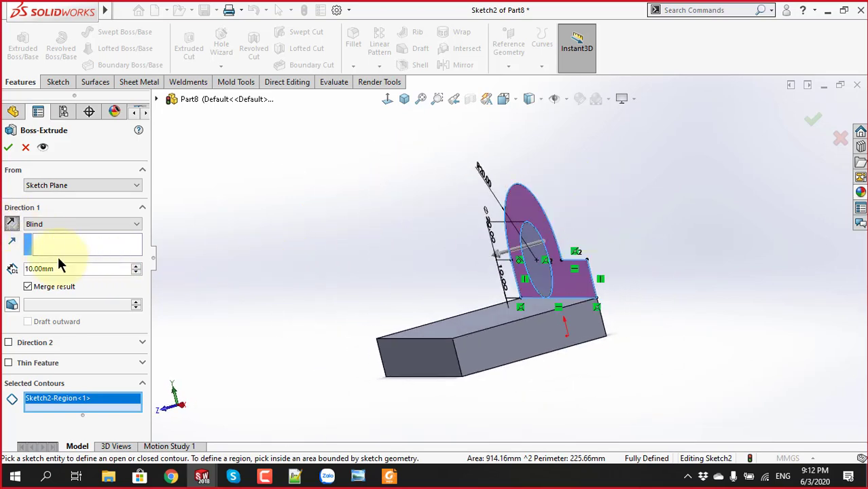
double_click(136, 266)
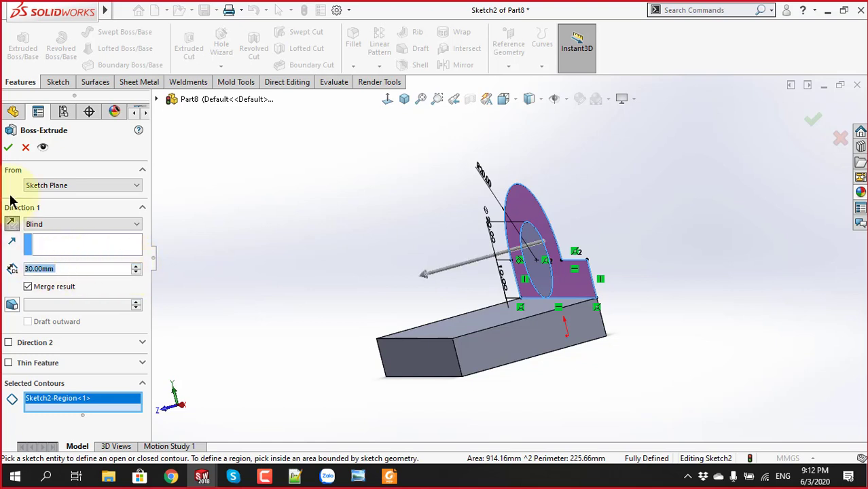
left_click(8, 147)
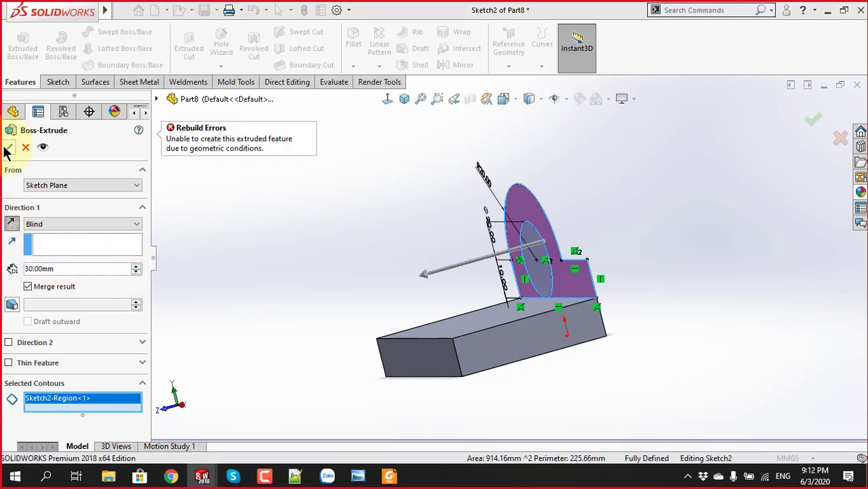
left_click(25, 148)
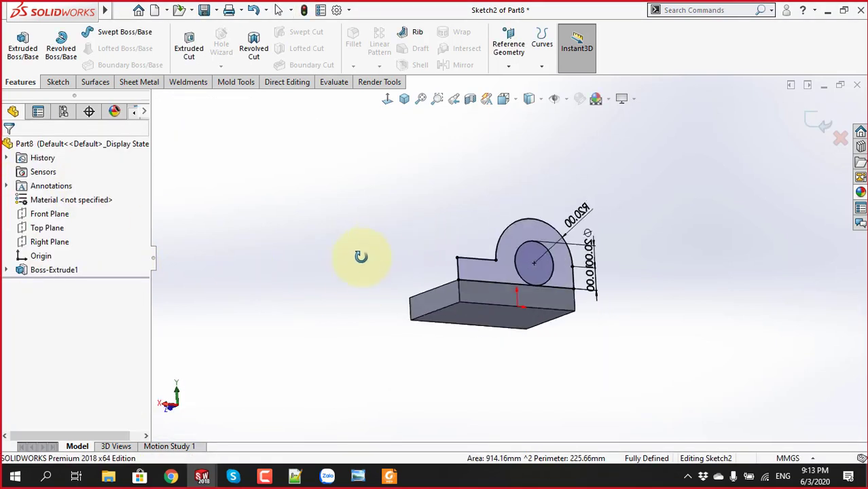
Toggle the Ø20 circle to construction geometry and back to regular sketch geometry
middle_click_drag(523, 278, 534, 353)
scroll(533, 330, "down", 3)
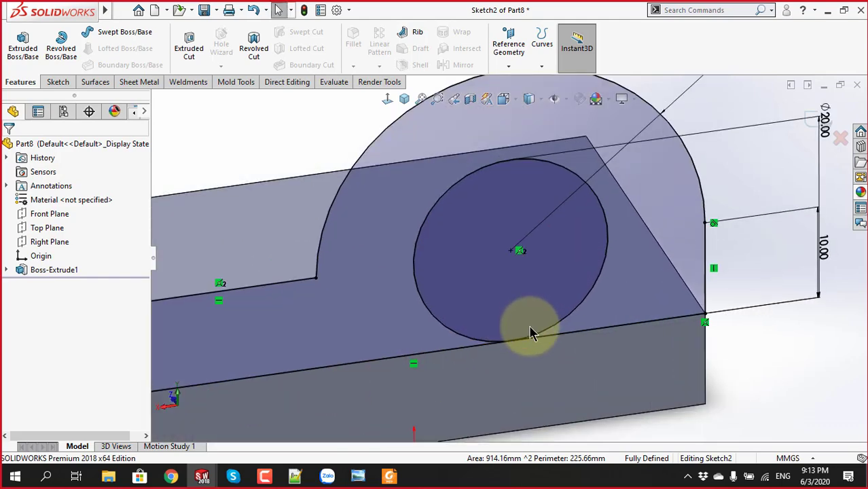
scroll(511, 348, "down", 2)
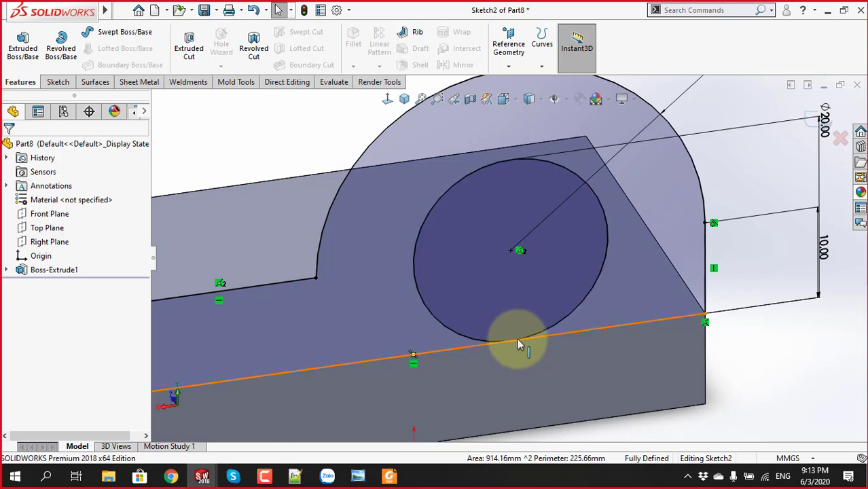
scroll(517, 340, "up", 3)
scroll(514, 299, "down", 2)
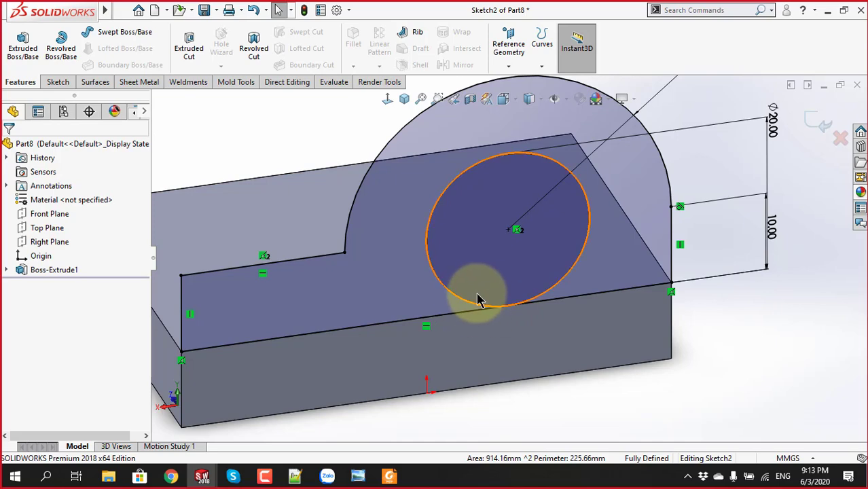
mouse_move(514, 315)
middle_mouse_down()
mouse_move(502, 310)
mouse_move(659, 319)
mouse_move(436, 224)
mouse_move(378, 224)
middle_mouse_up()
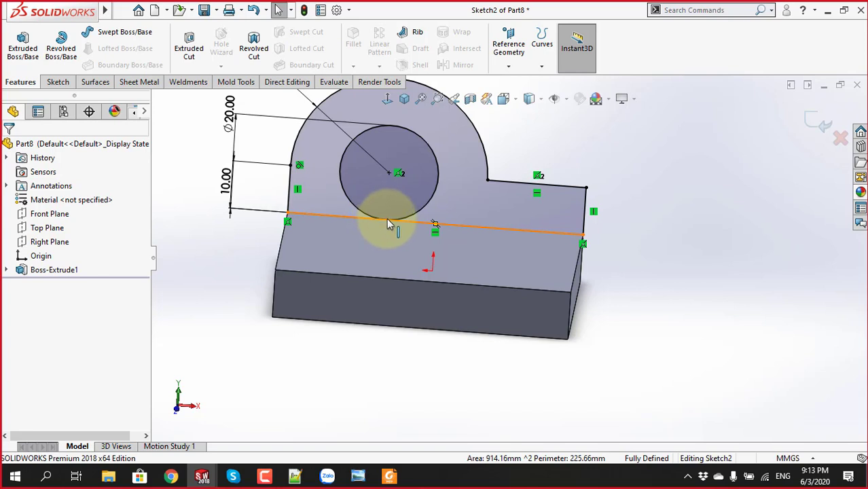
left_click(430, 201)
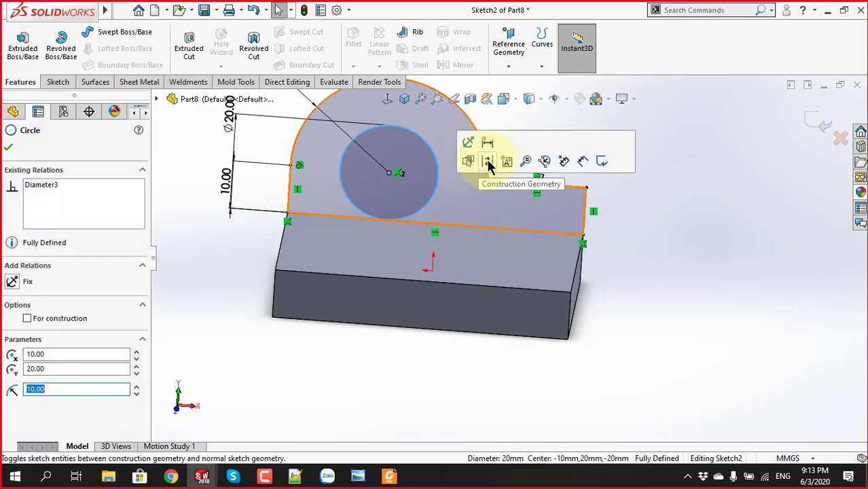
left_click(488, 162)
scroll(722, 219, "up", 2)
scroll(721, 276, "up", 1)
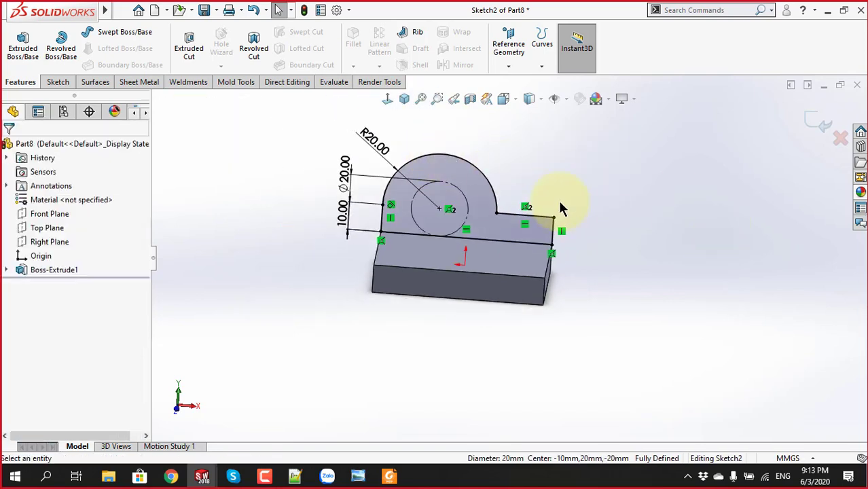
left_click(473, 213)
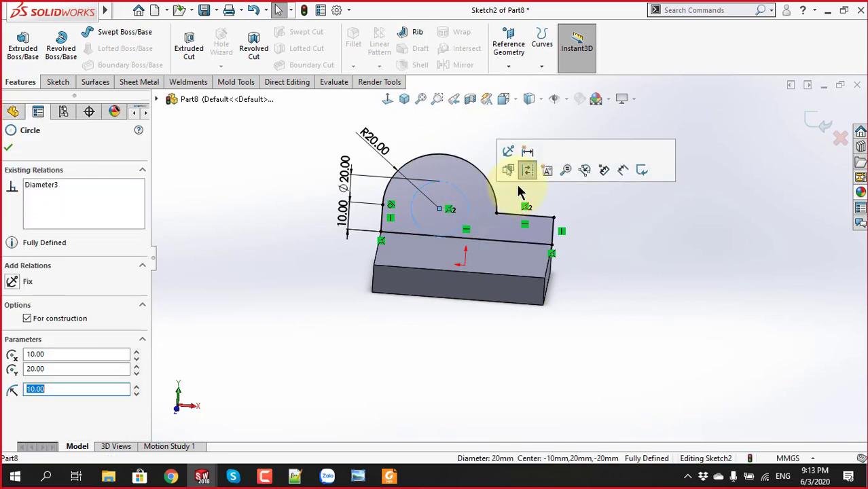
left_click(525, 170)
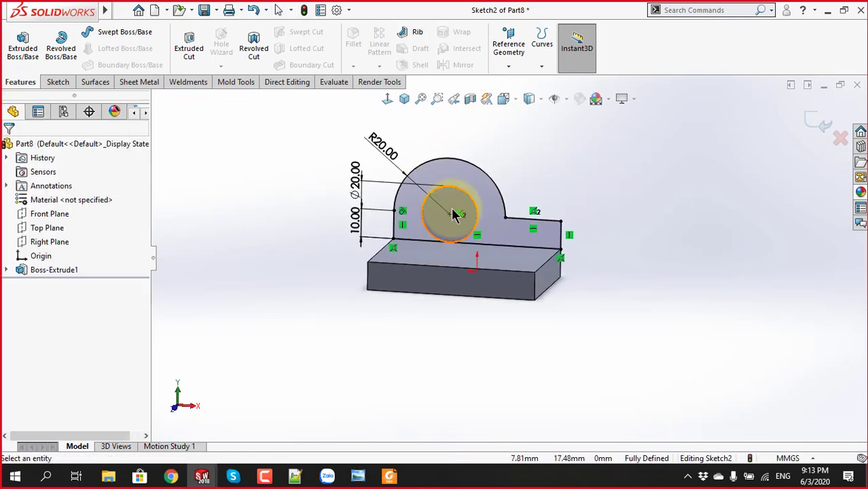
scroll(408, 218, "down", 2)
Extrude both Sketch2 regions 20 mm in reverse as Boss-Extrude3 onto the base block
left_click(22, 43)
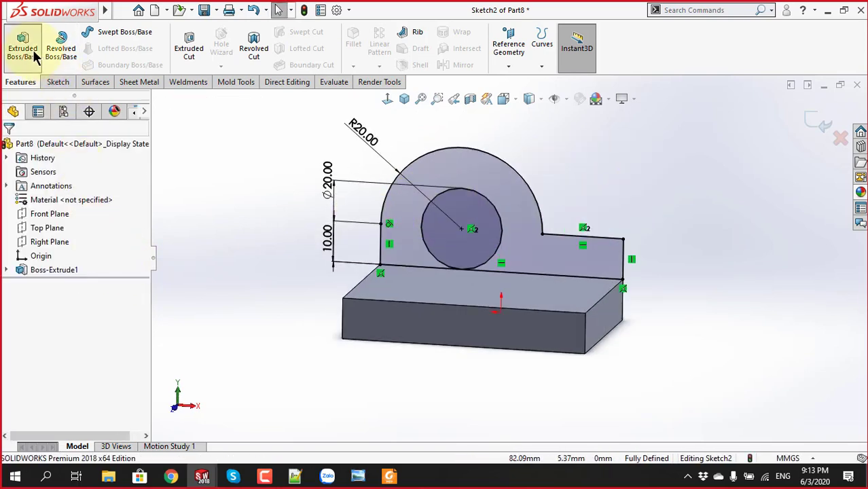
left_click(538, 250)
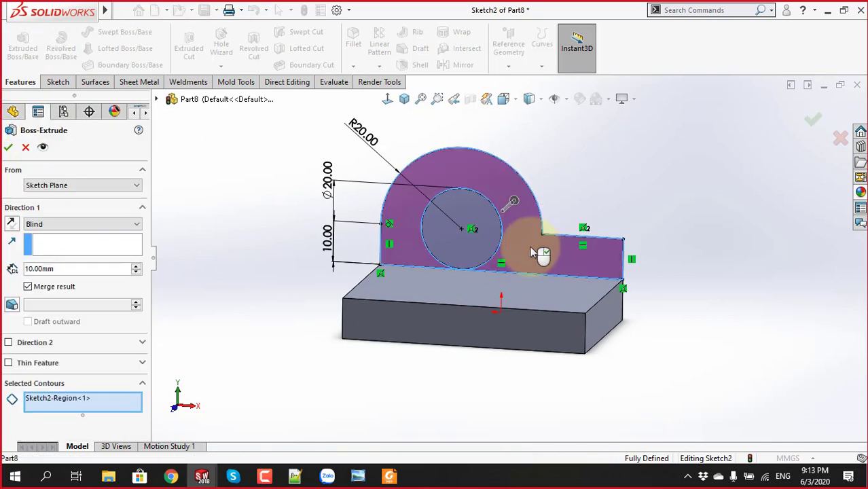
left_click(490, 246)
mouse_move(386, 323)
middle_mouse_down()
mouse_move(339, 319)
mouse_move(333, 330)
middle_mouse_up()
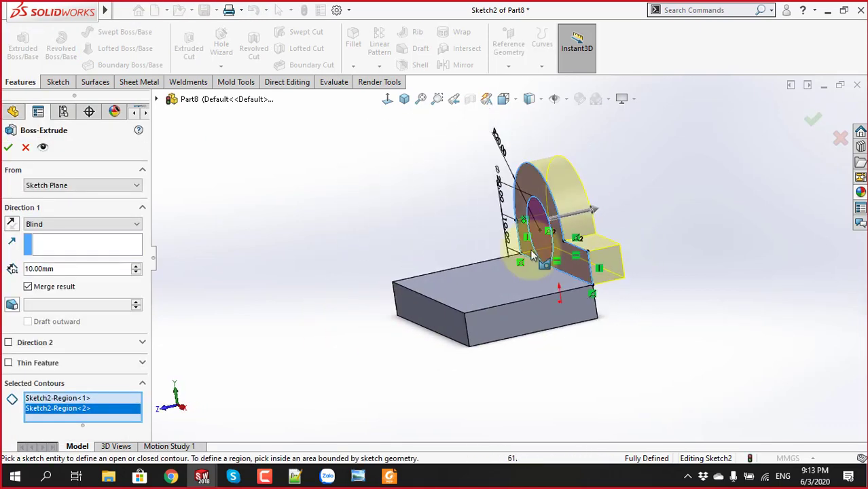
middle_click_drag(581, 252, 554, 250)
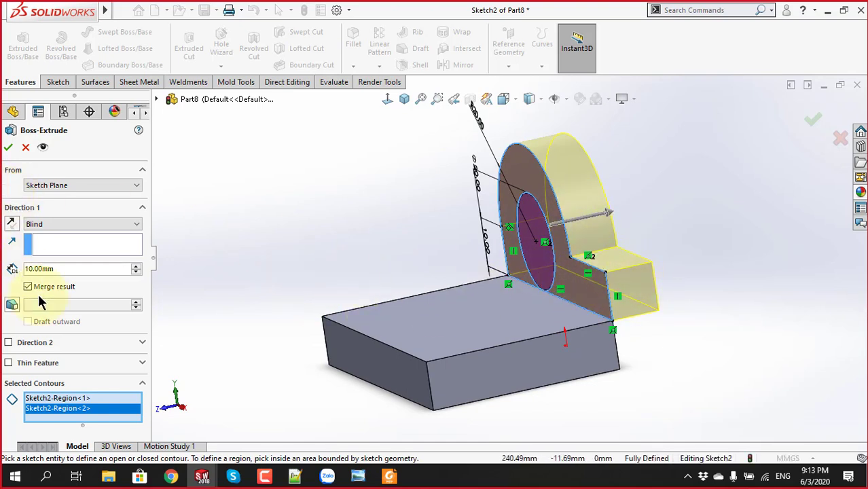
left_click(12, 224)
left_click(140, 265)
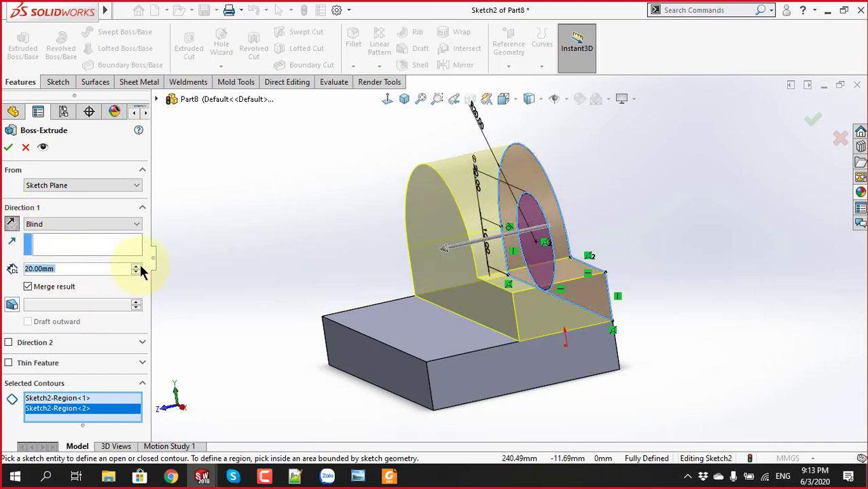
left_click(8, 146)
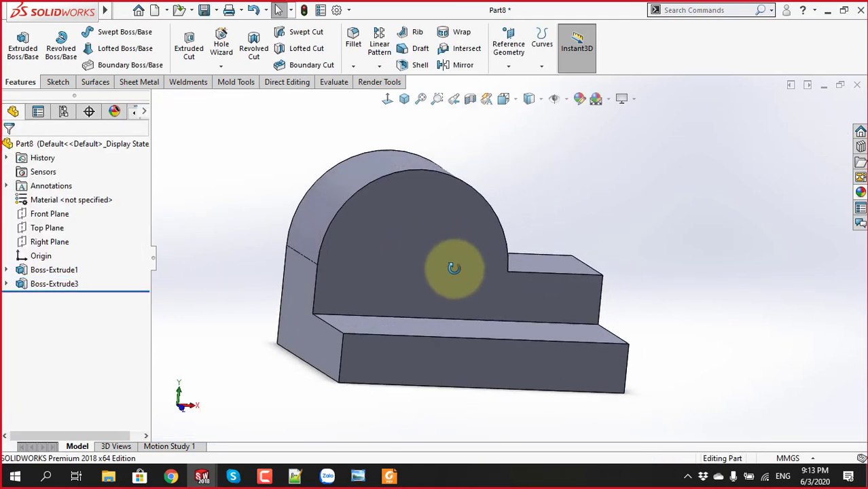
middle_click_drag(388, 260, 427, 282)
Start an extruded cut from Sketch2 with only the Ø20 circle as the contour
left_click(427, 282)
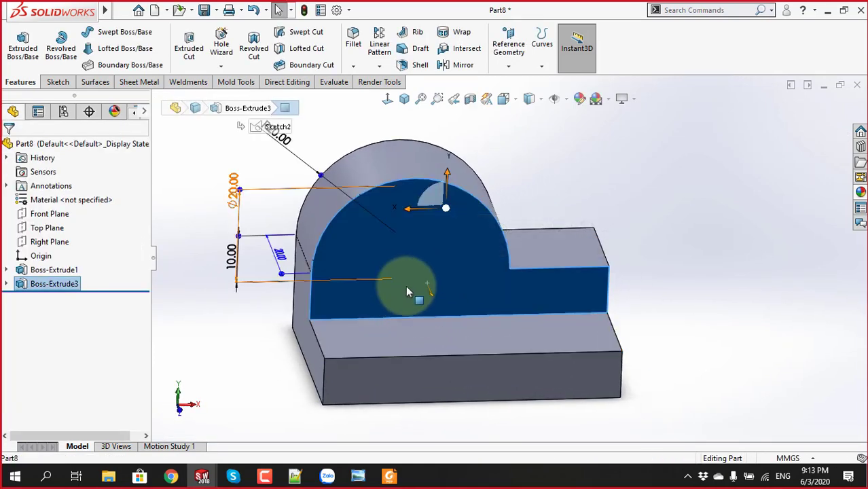
left_click(441, 281)
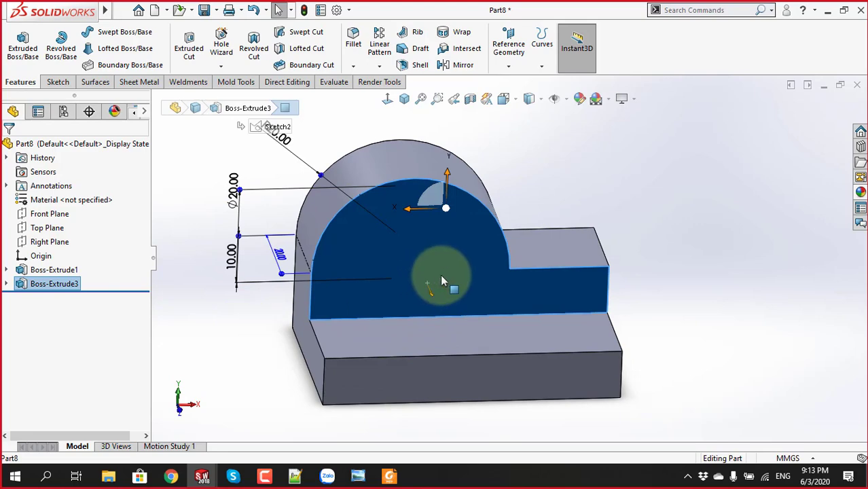
left_click(40, 288)
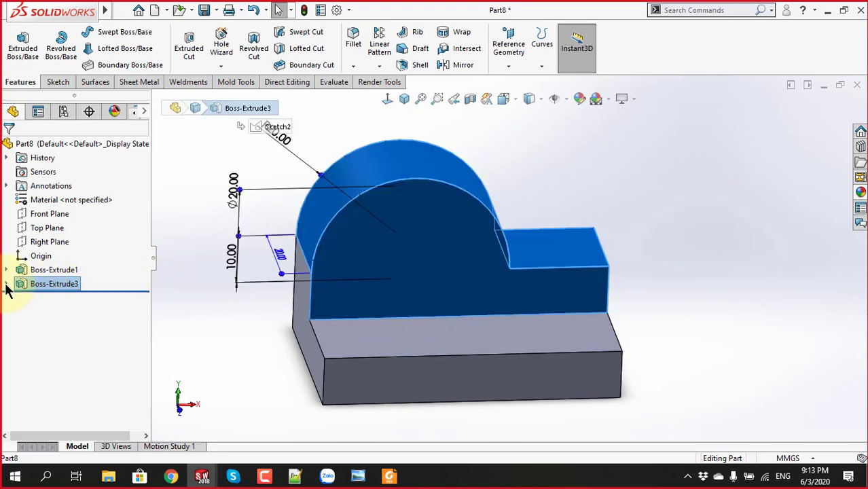
left_click(42, 299)
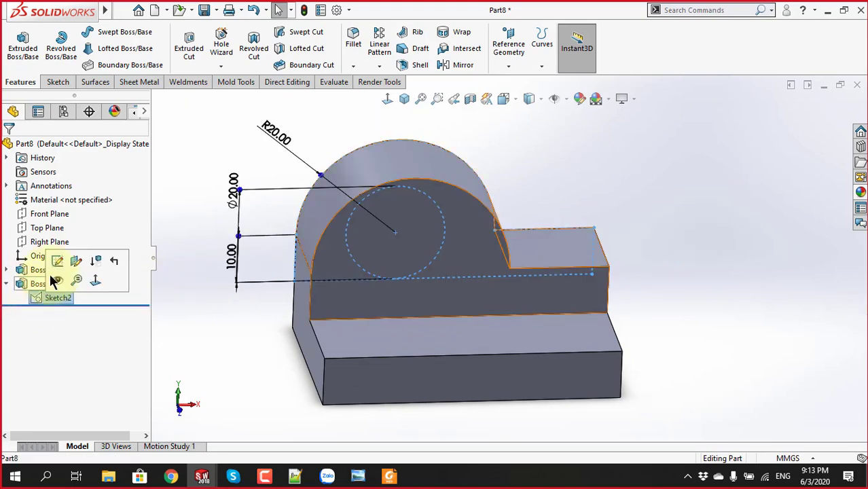
left_click(192, 40)
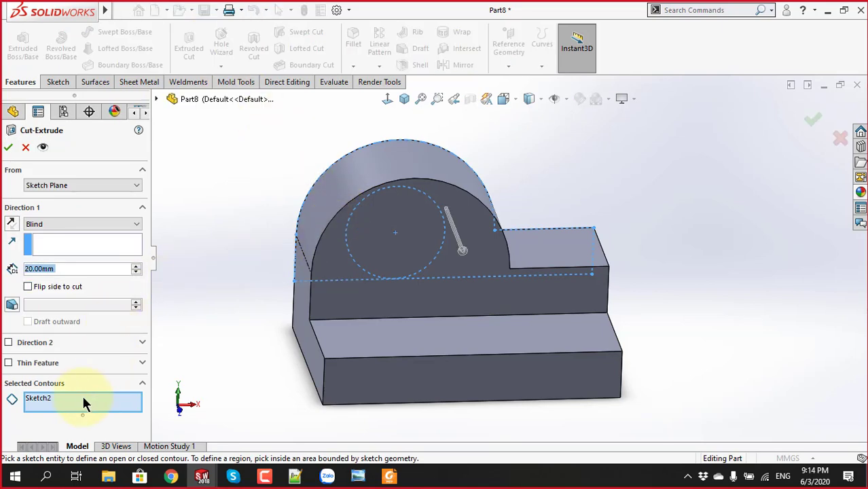
right_click(63, 397)
left_click(85, 413)
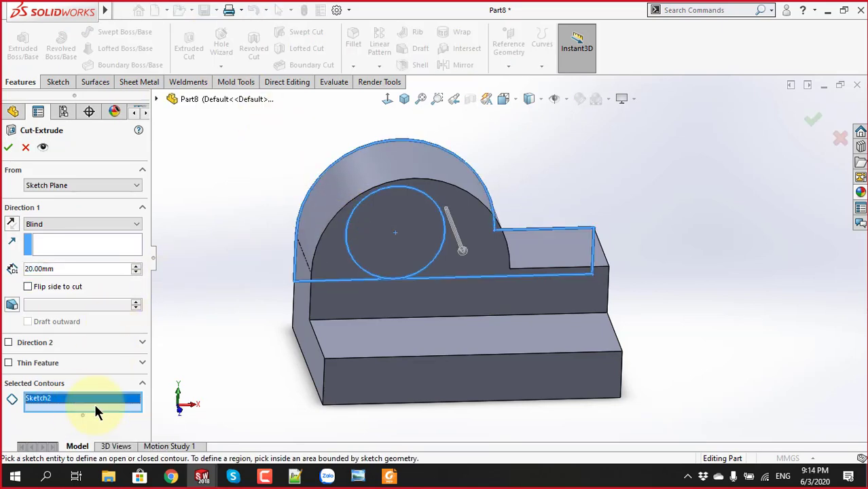
left_click(444, 240)
Finish the 20 mm blind cut for the Ø20 hole, then switch to the Skype call
middle_click_drag(456, 298, 456, 288)
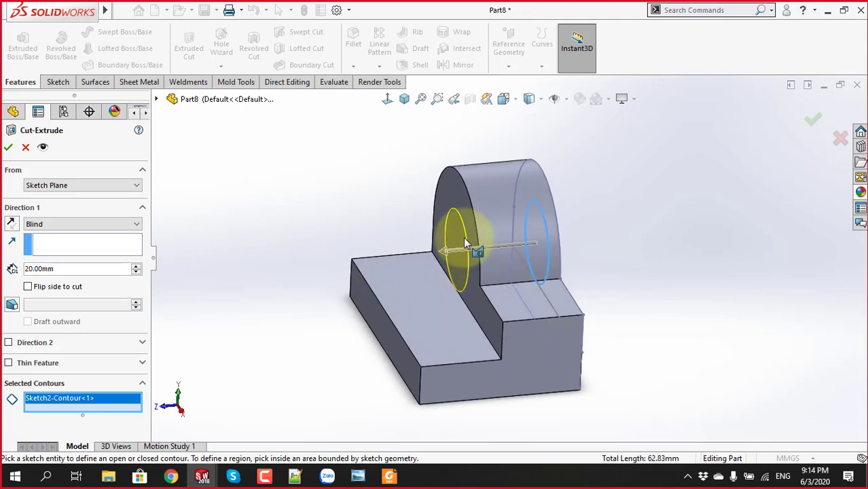
mouse_move(474, 295)
middle_mouse_down()
mouse_move(504, 293)
mouse_move(412, 219)
mouse_move(358, 238)
mouse_move(397, 238)
mouse_move(467, 279)
mouse_move(403, 303)
mouse_move(552, 287)
middle_mouse_up()
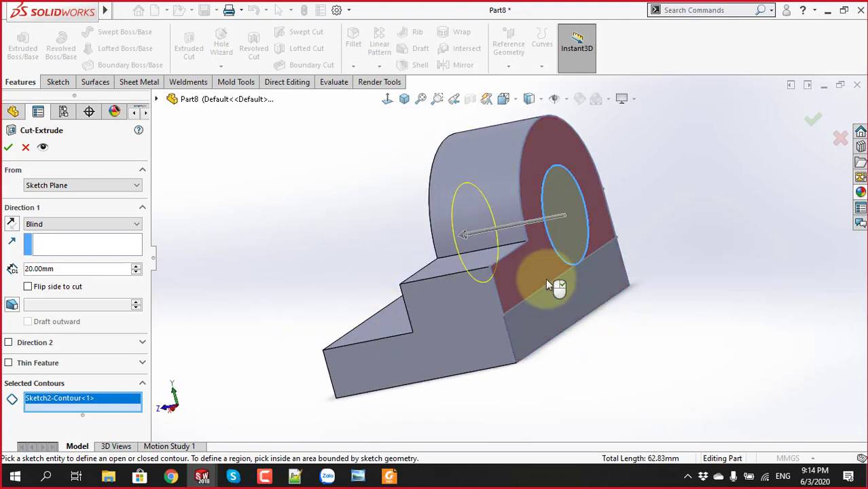
left_click(552, 288)
left_click(524, 275)
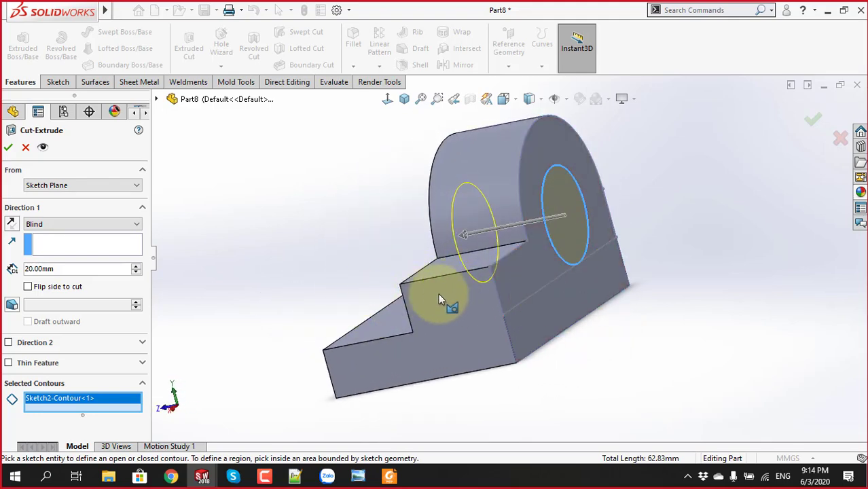
left_click(525, 263)
mouse_move(547, 256)
middle_mouse_down()
mouse_move(576, 252)
mouse_move(638, 198)
mouse_move(631, 231)
mouse_move(639, 268)
middle_mouse_up()
scroll(442, 250, "down", 1)
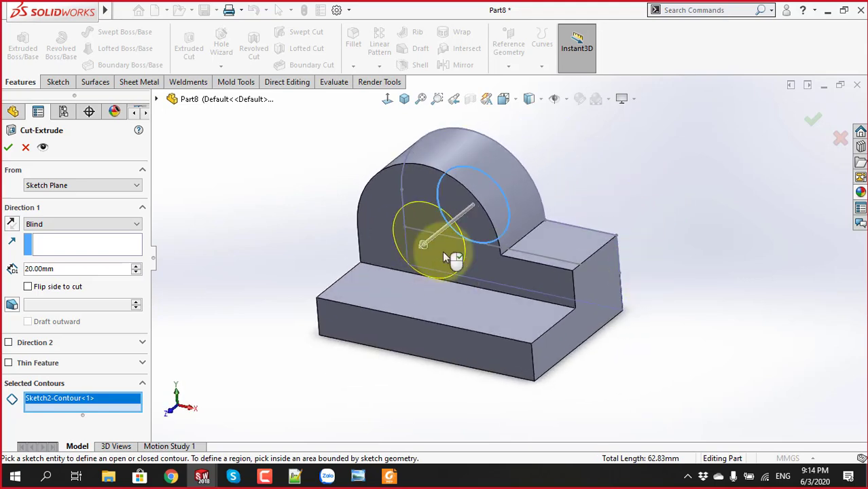
scroll(442, 251, "down", 3)
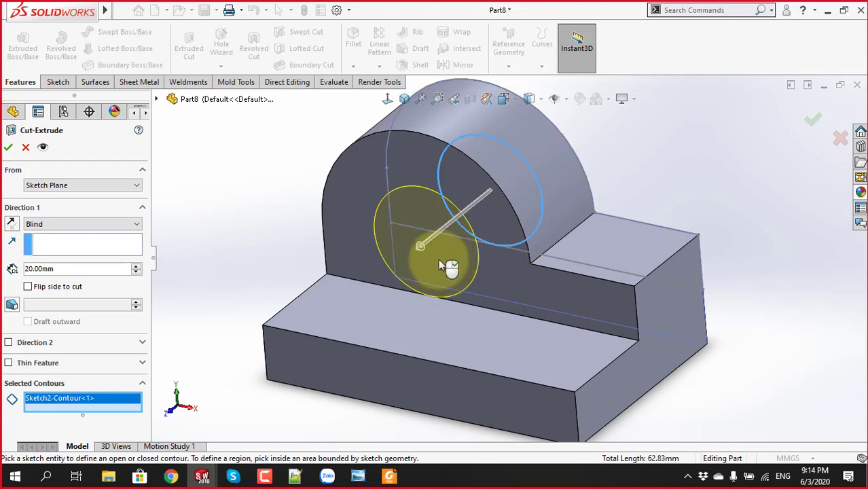
left_click(8, 149)
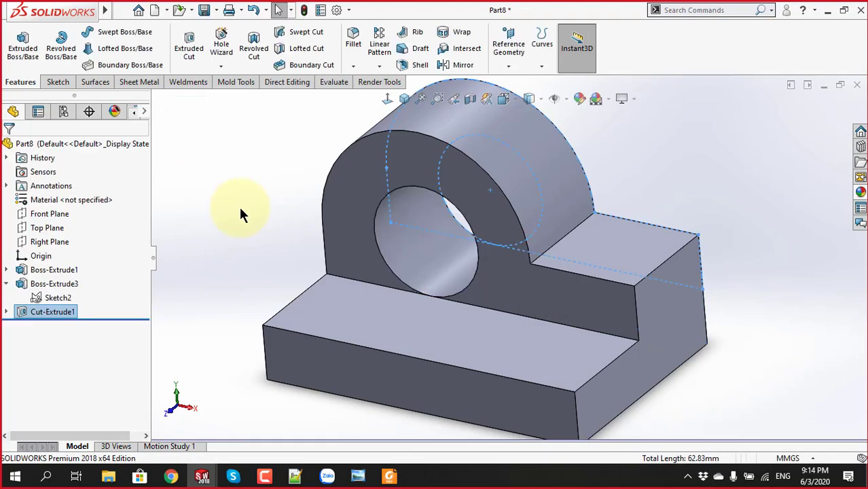
key("f")
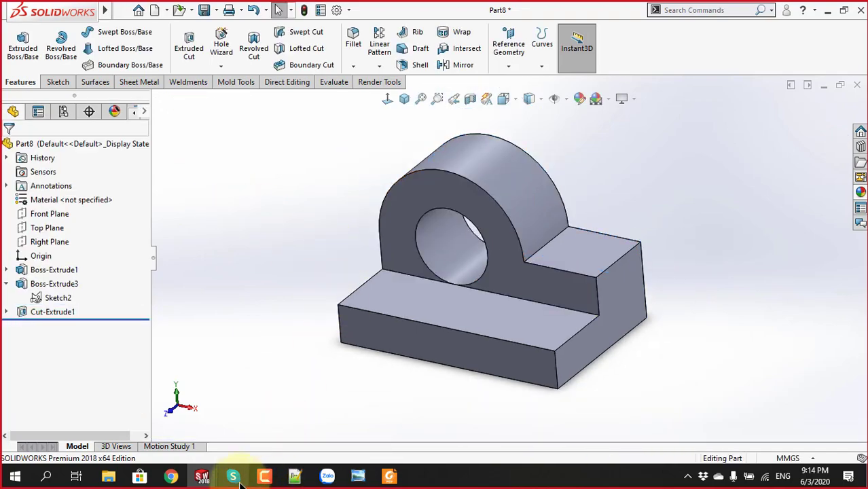
left_click(233, 478)
left_click(731, 435)
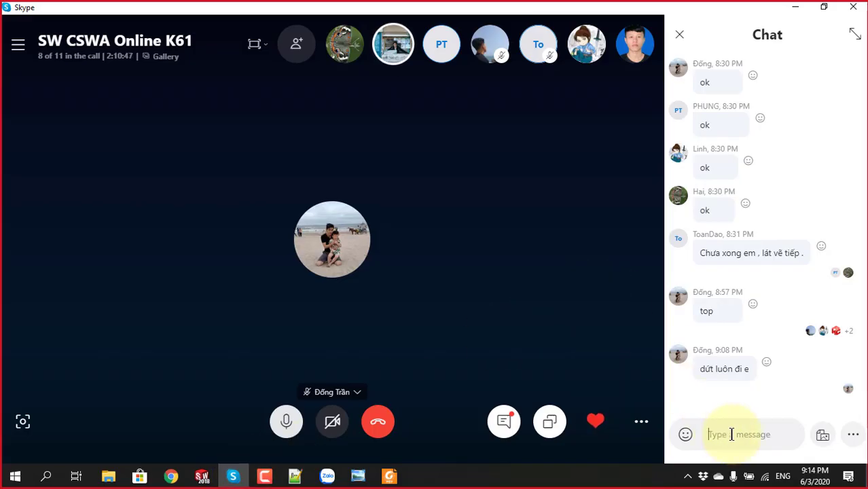